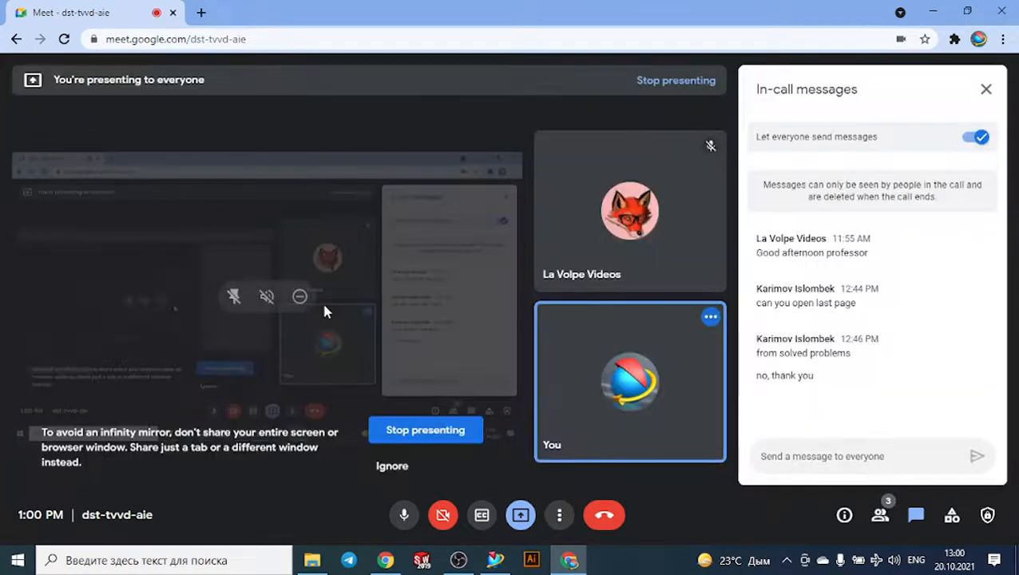
- Switch to NX and examine the block's pocket, curved slot and hole pattern beneath the translucent stock from several angles
click(495, 560)
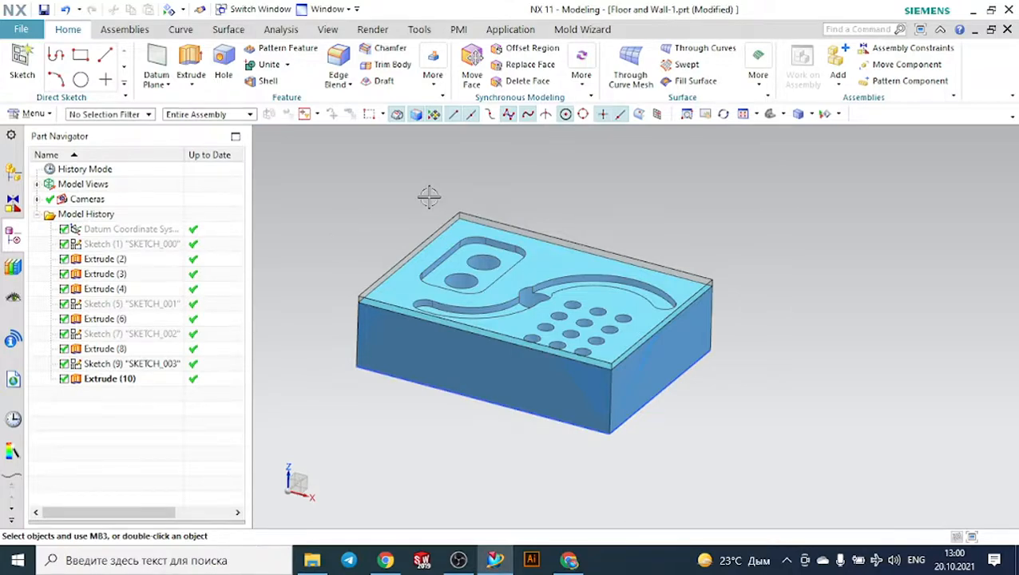
scroll(719, 186, down, 3)
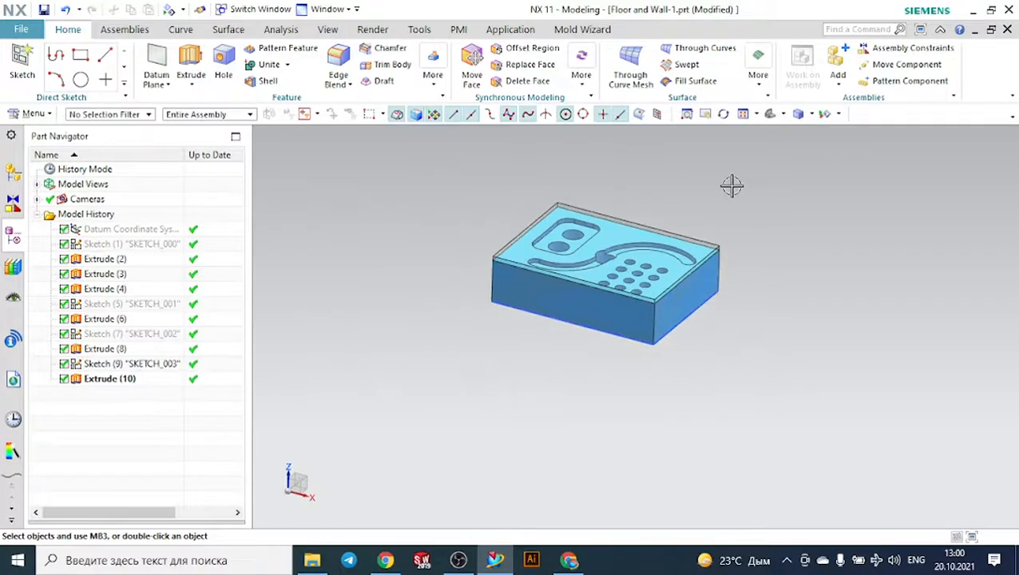
scroll(688, 178, up, 2)
scroll(595, 182, up, 2)
middle_drag(585, 193, 477, 280)
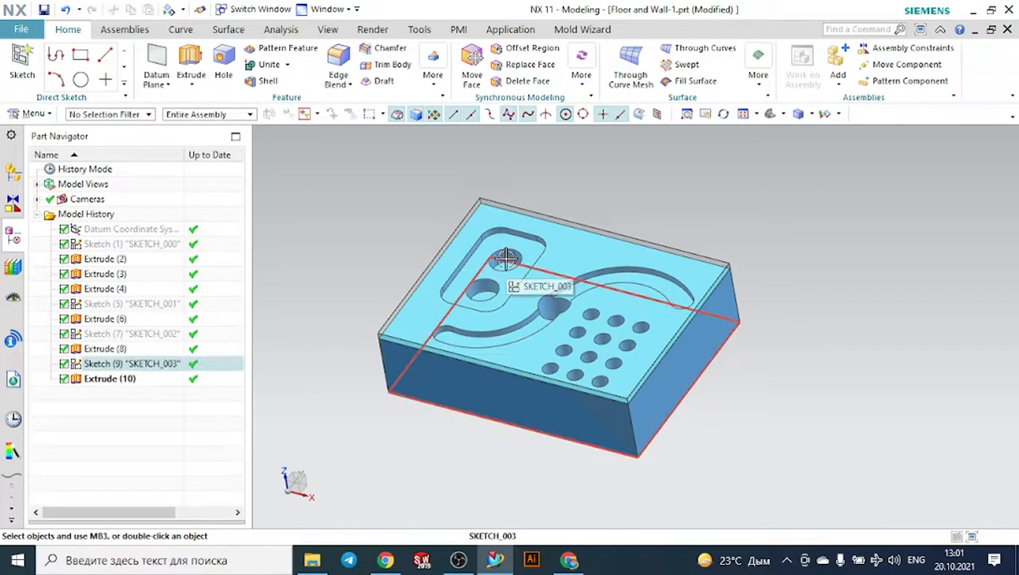
middle_drag(371, 287, 391, 282)
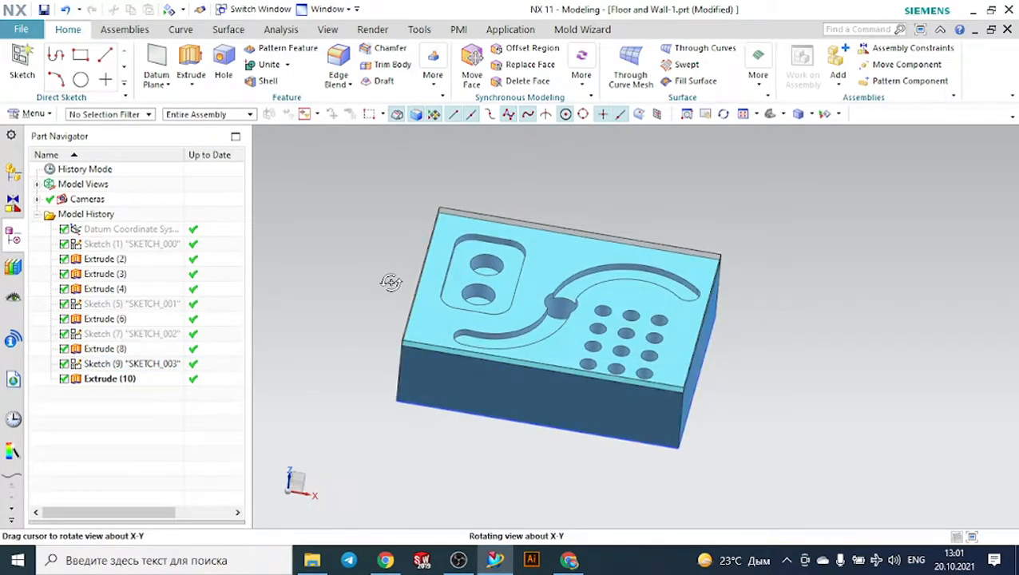
mouse_move(390, 282)
middle_down()
mouse_move(397, 264)
mouse_move(380, 272)
middle_up()
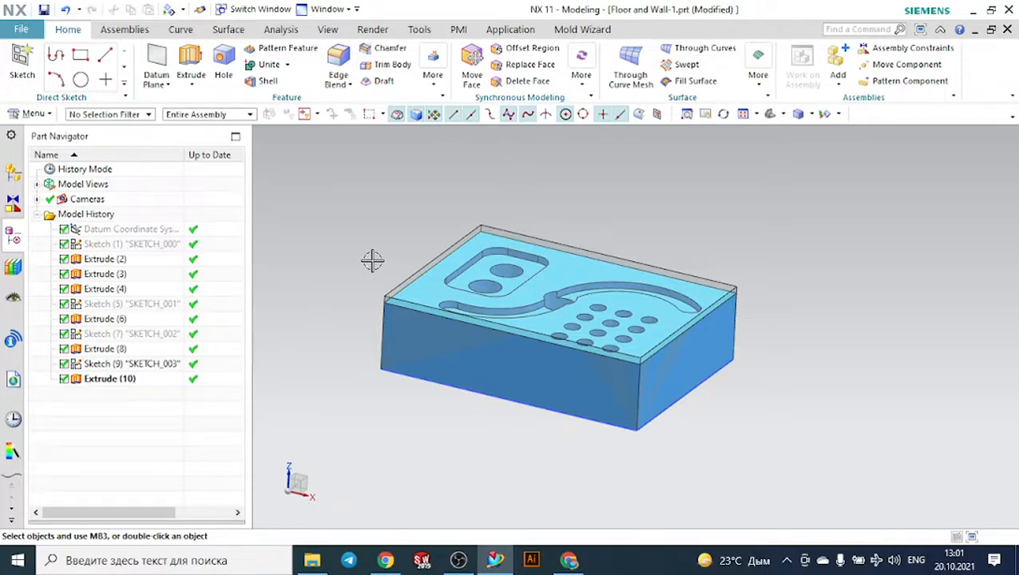
mouse_move(372, 260)
middle_down()
mouse_move(400, 247)
mouse_move(368, 248)
middle_up()
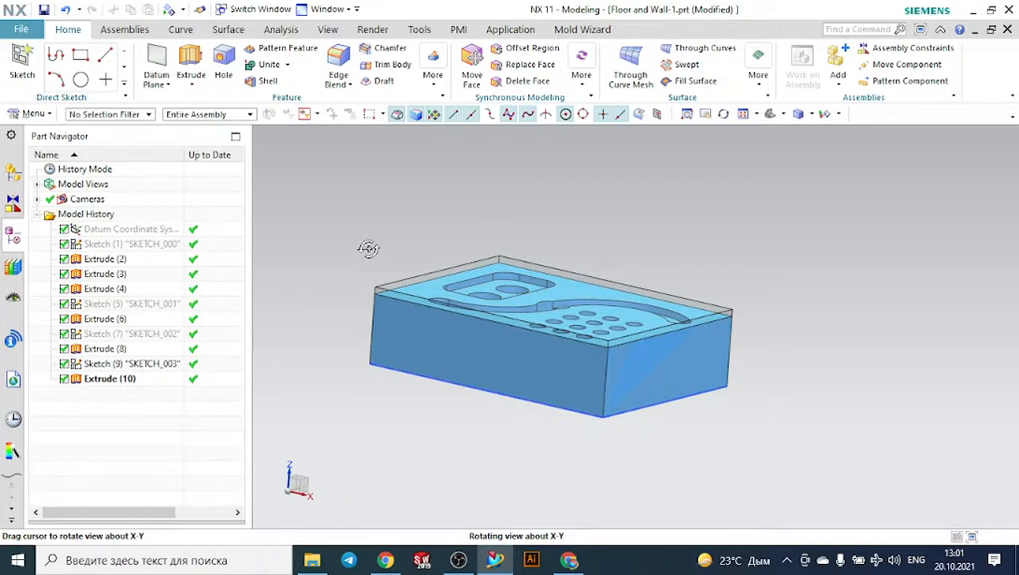
middle_drag(368, 248, 375, 250)
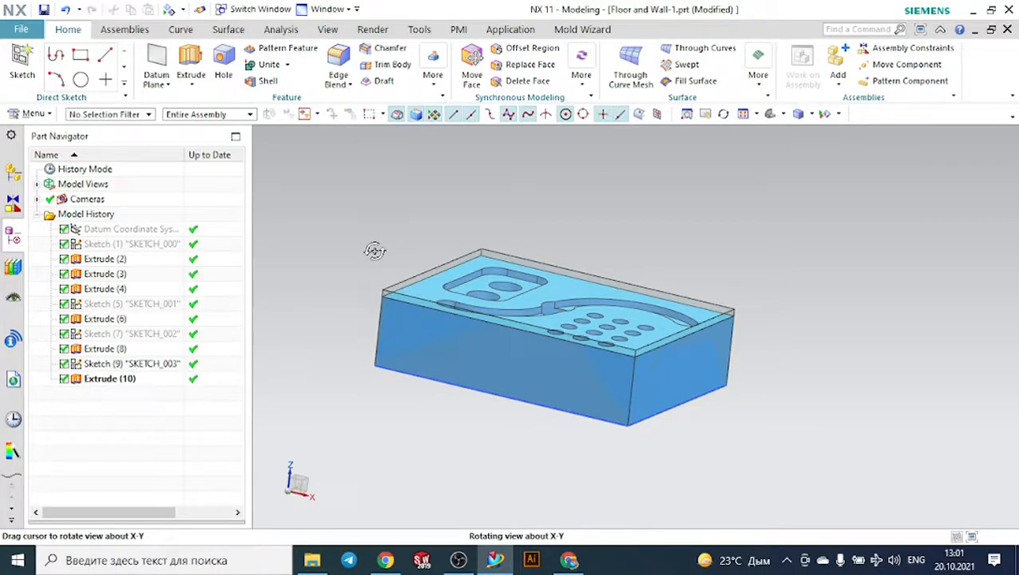
middle_drag(375, 251, 405, 280)
scroll(419, 268, up, 4)
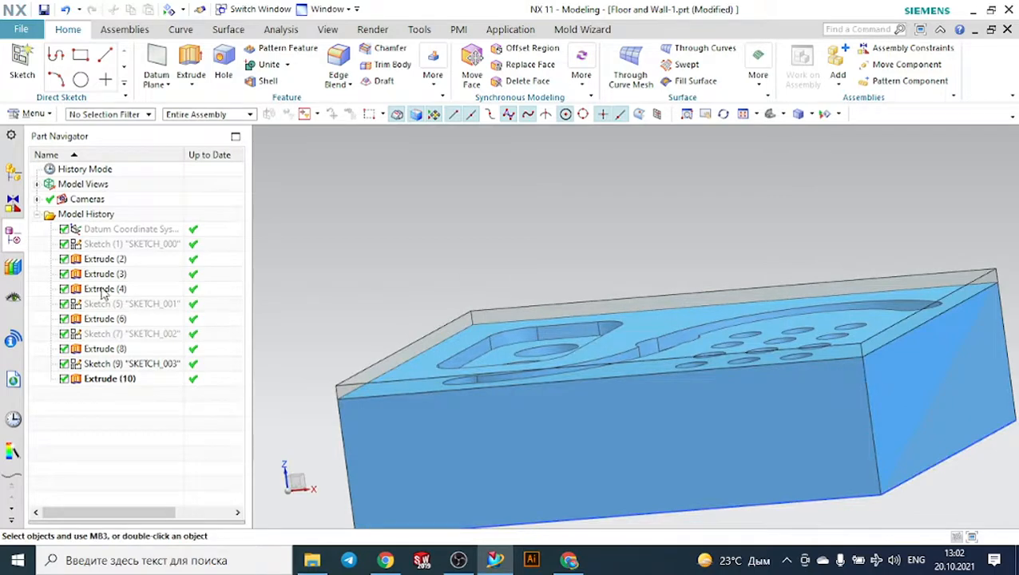
- Edit the object display of the stock body Extrude (10), setting its translucency to 0, and view it as opaque
click(117, 381)
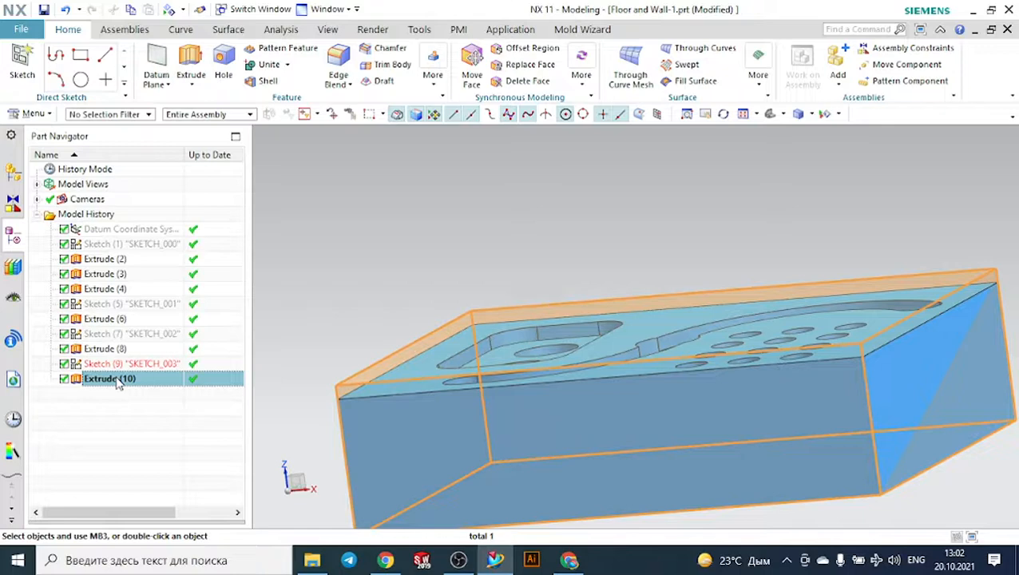
middle_drag(338, 307, 357, 314)
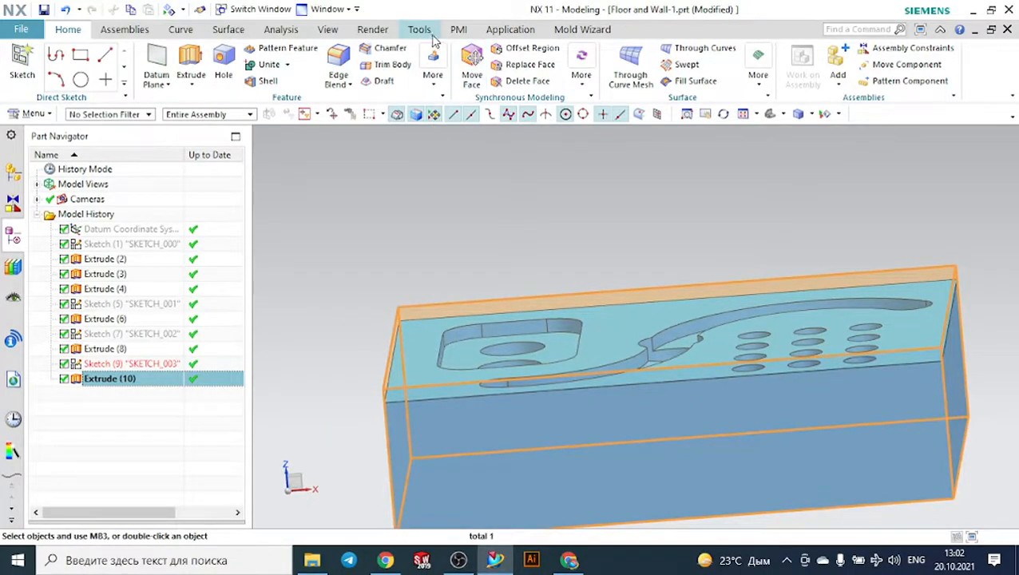
click(332, 32)
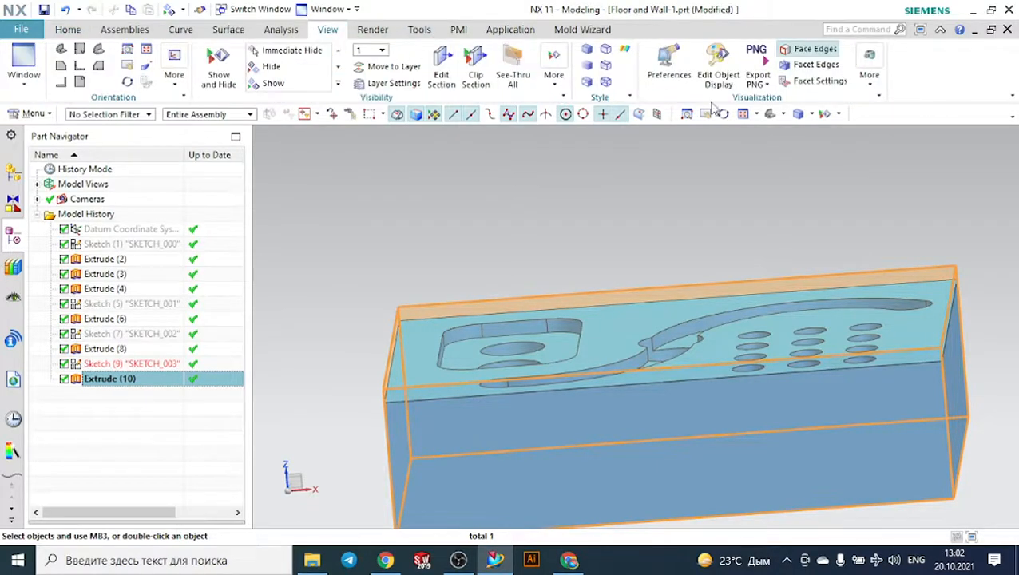
click(718, 68)
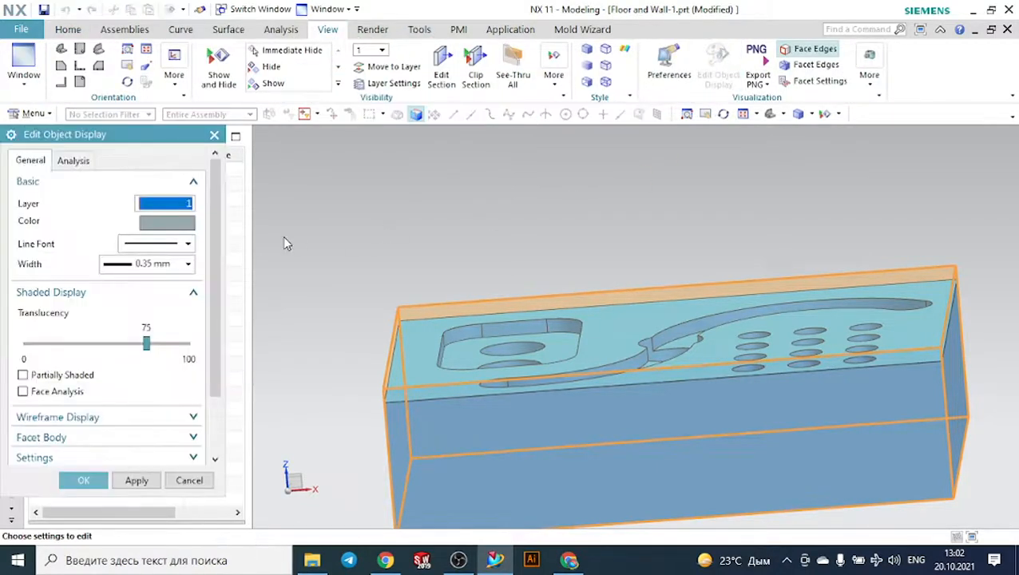
click(149, 347)
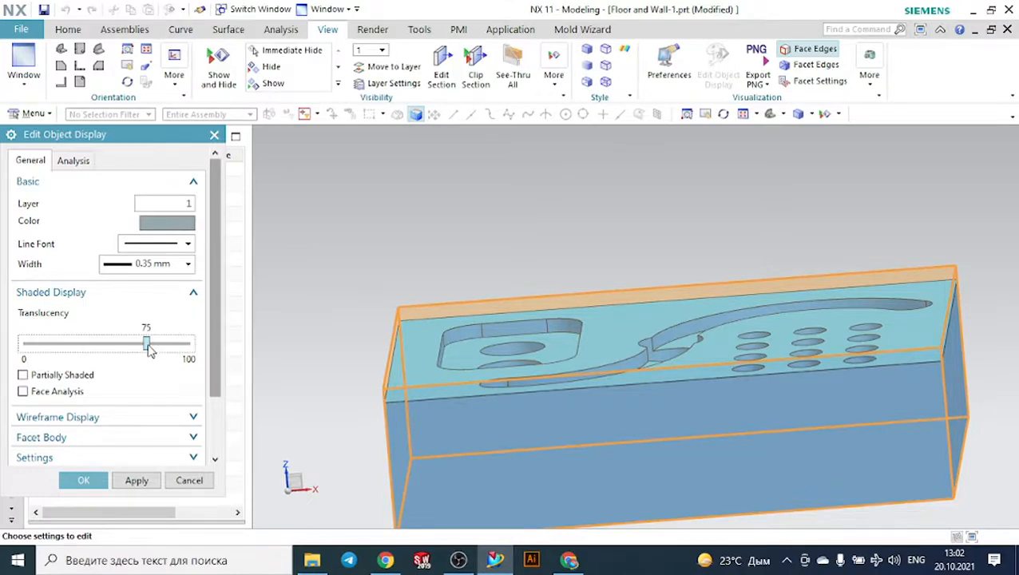
drag(149, 347, 26, 349)
middle_drag(328, 319, 355, 252)
scroll(379, 245, down, 1)
scroll(556, 251, up, 2)
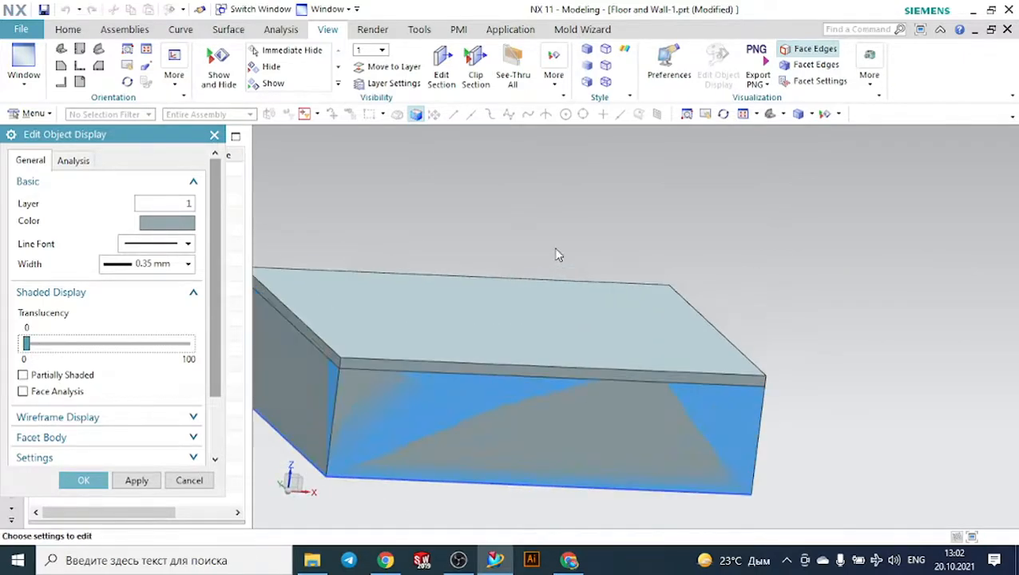
scroll(618, 238, down, 2)
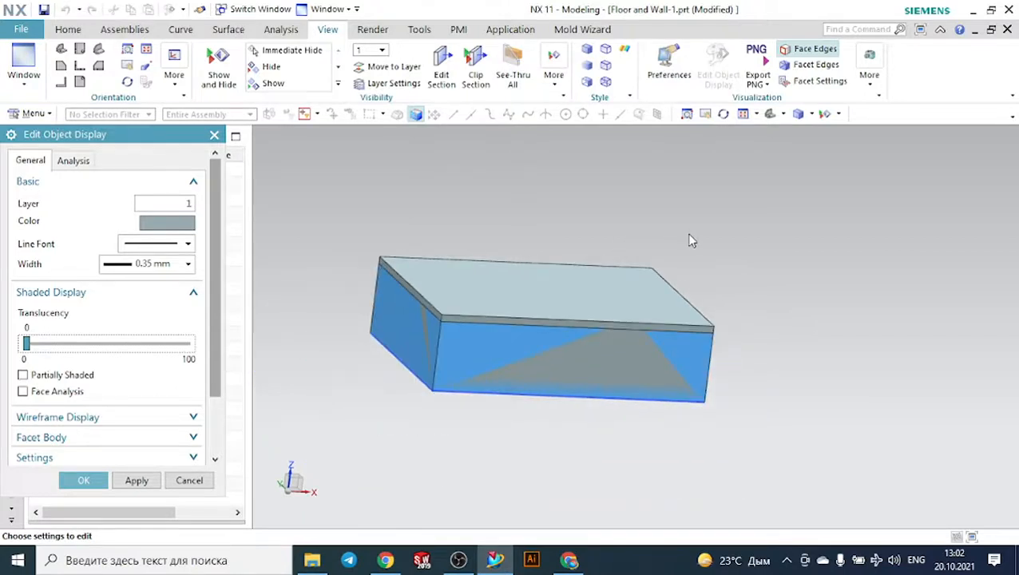
scroll(690, 239, up, 2)
scroll(690, 240, down, 1)
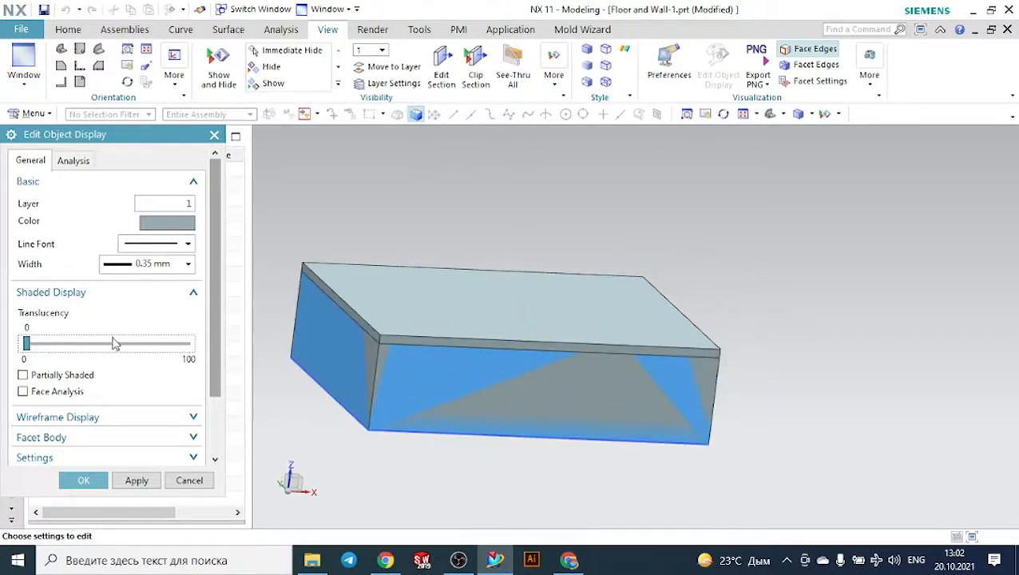
- Set the stock body's translucency to 71 and accept the display settings
drag(27, 345, 145, 361)
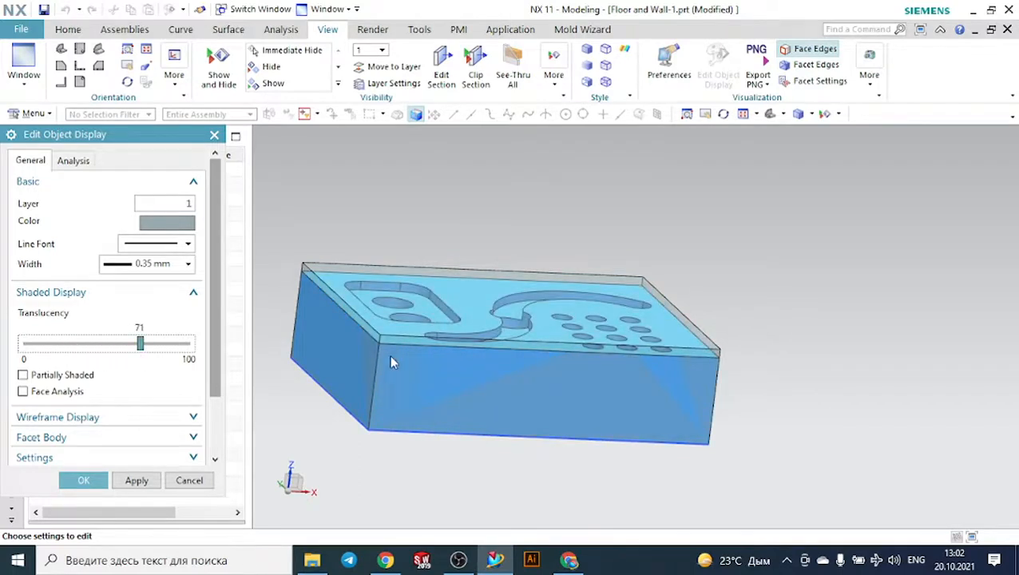
click(100, 480)
- Switch from modeling to the Manufacturing application
mouse_move(868, 421)
middle_down()
mouse_move(785, 432)
mouse_move(853, 433)
middle_up()
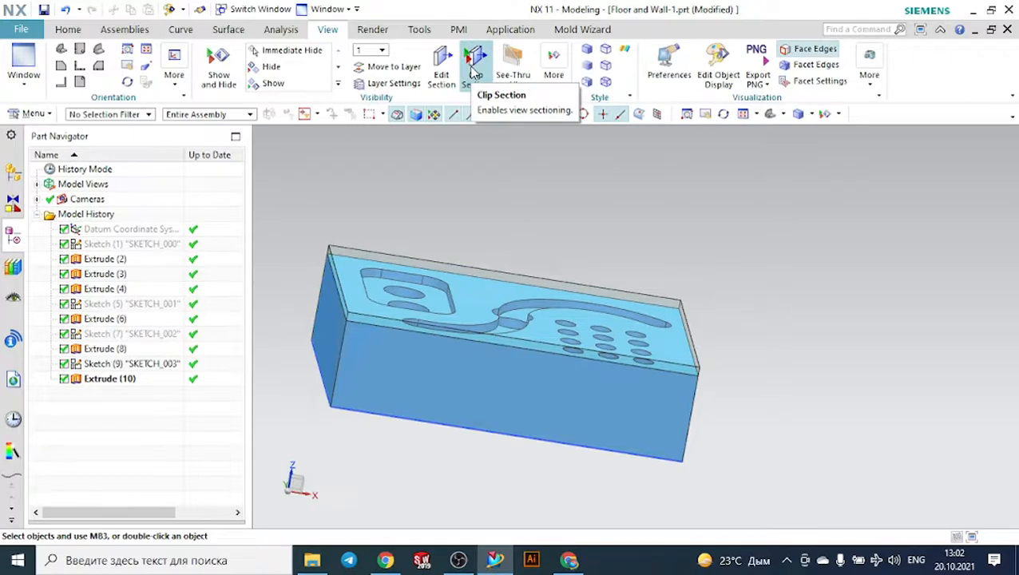
click(511, 29)
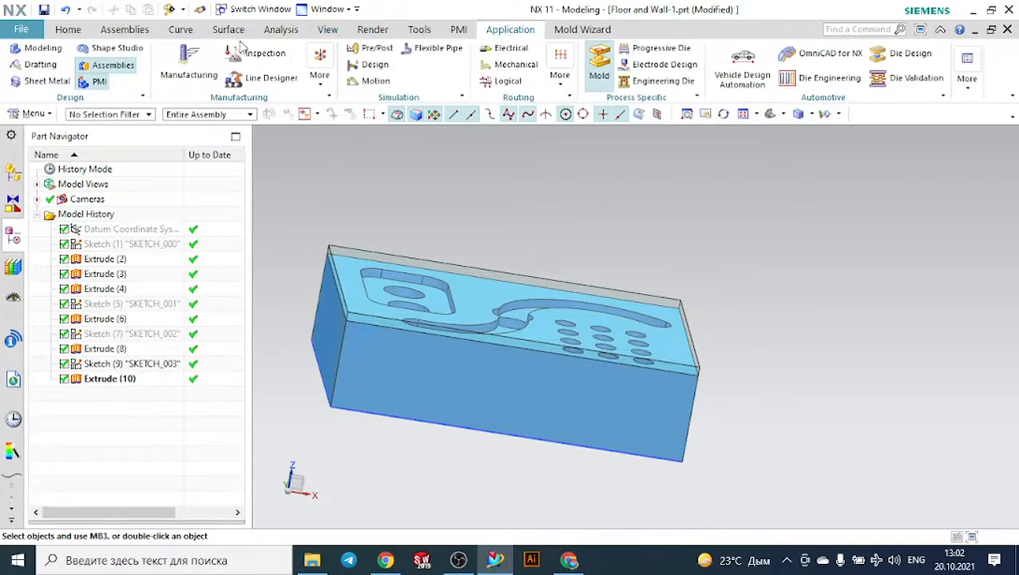
click(179, 51)
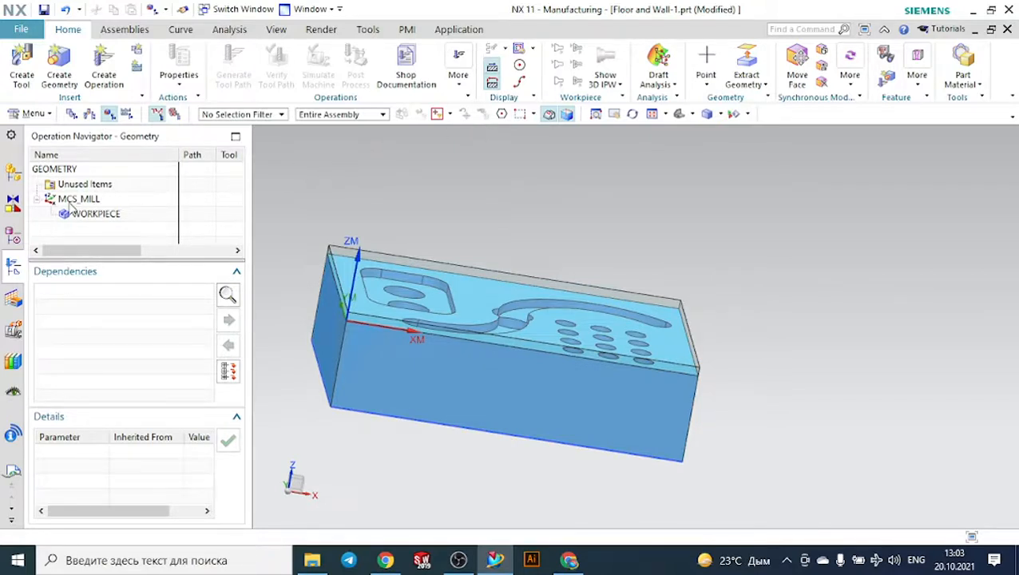
- Open MCS_MILL for editing and try its origin at the stock's upper corner at X 60, Y 45, Z 33
double_click(76, 199)
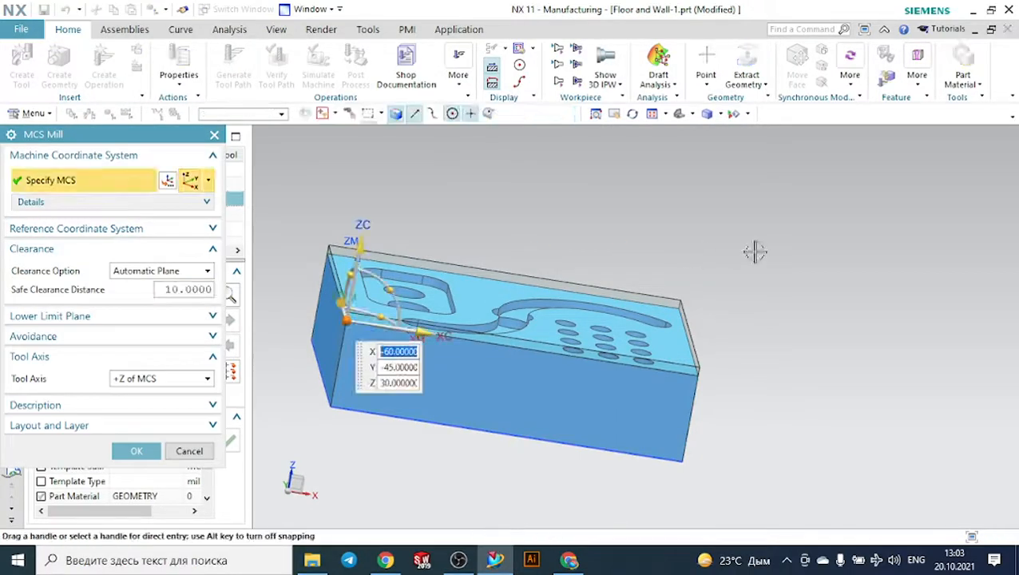
middle_drag(753, 250, 739, 267)
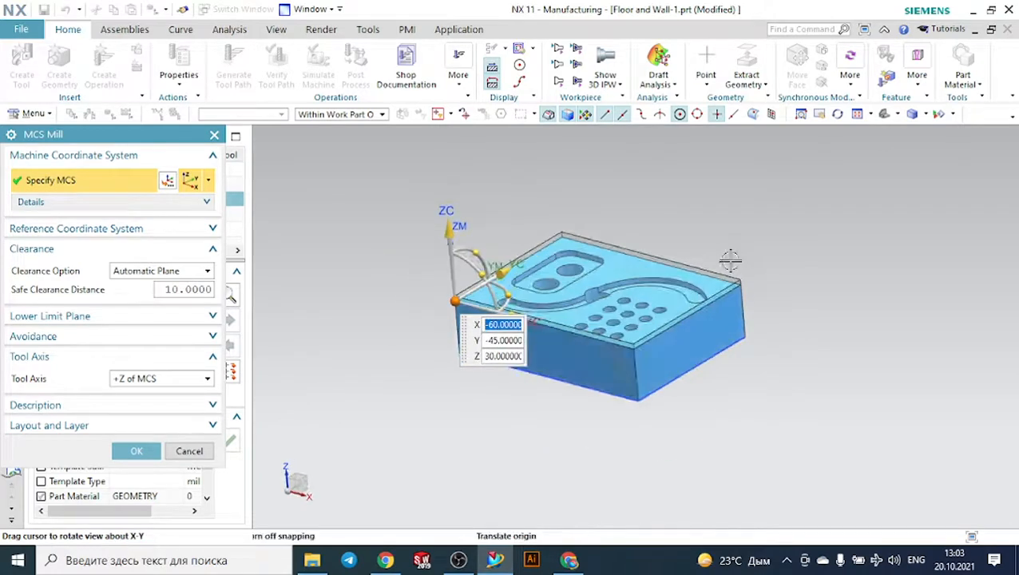
click(740, 275)
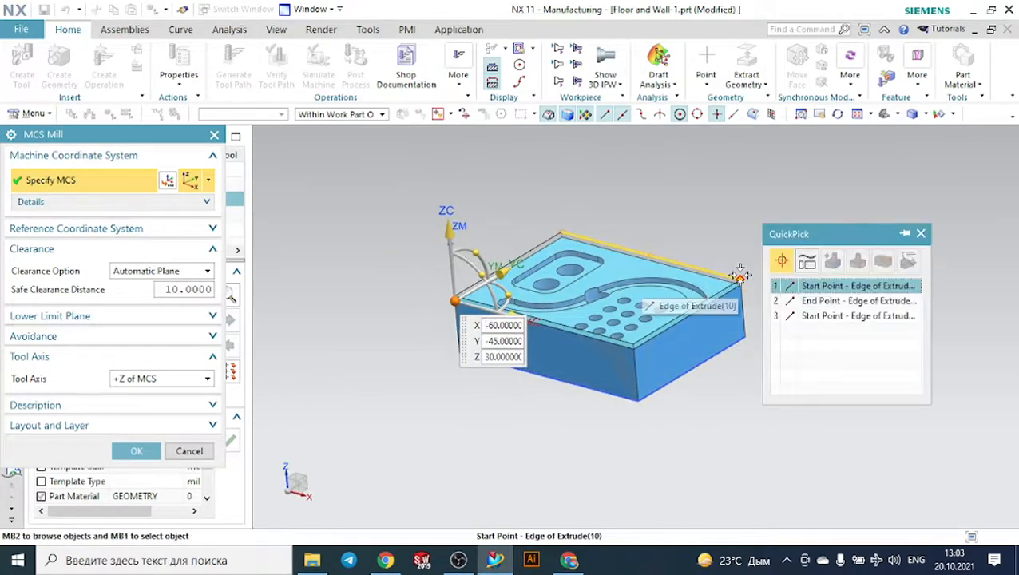
click(795, 291)
scroll(716, 311, up, 5)
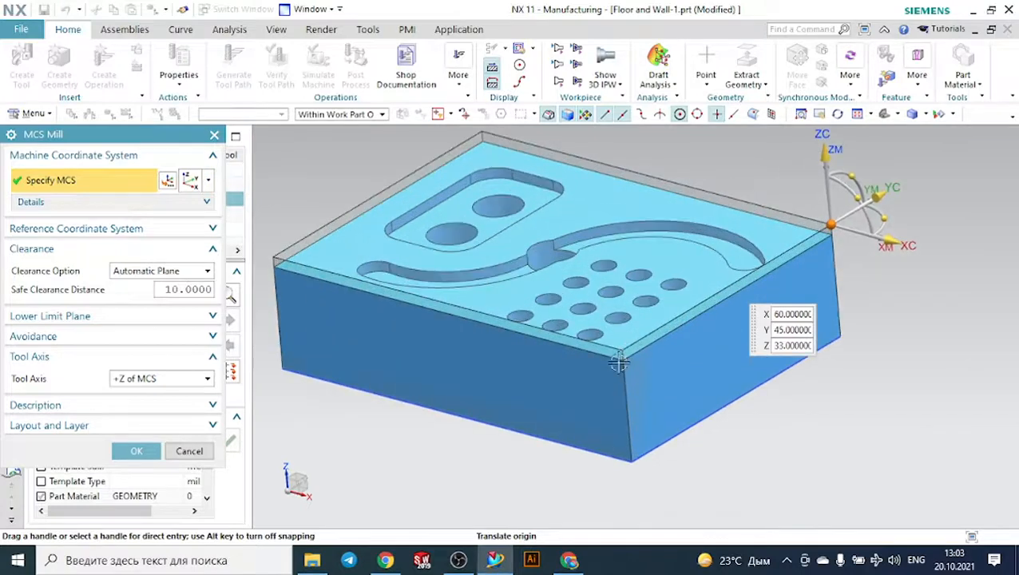
- Try the machine coordinate system origin at the part's upper corner at X 60, Y -45, Z 30
click(607, 366)
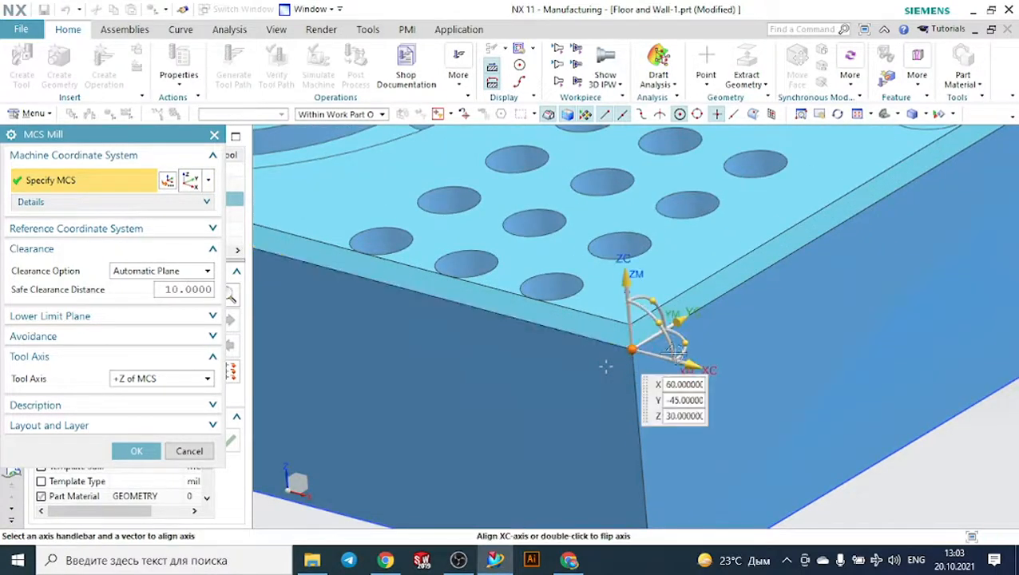
scroll(609, 364, down, 5)
scroll(378, 236, up, 5)
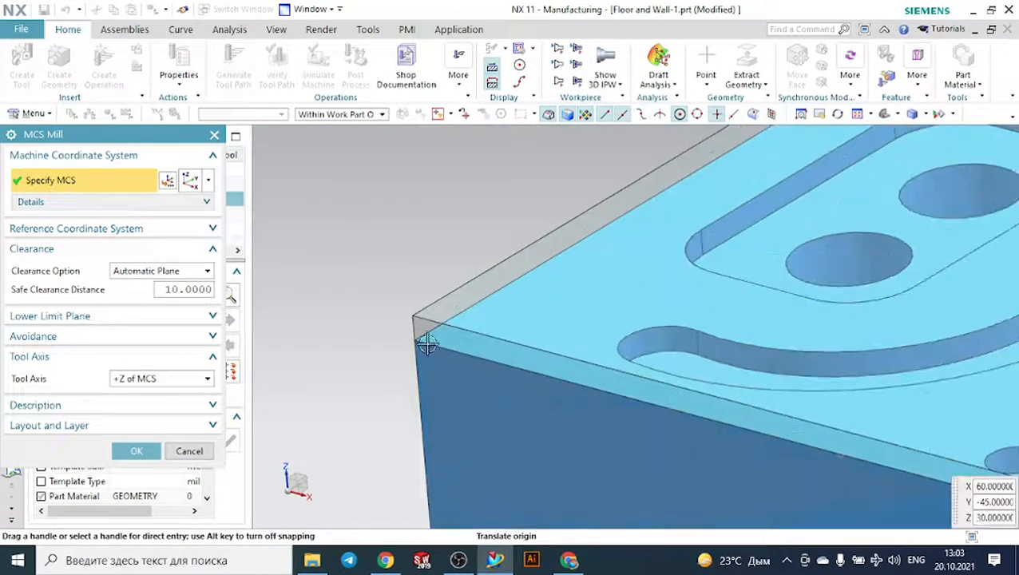
- Try the MCS origin at the stock corner X -60, Y -45, Z 33 and at the central hole's centre X 0, Y 0, Z 30
click(414, 341)
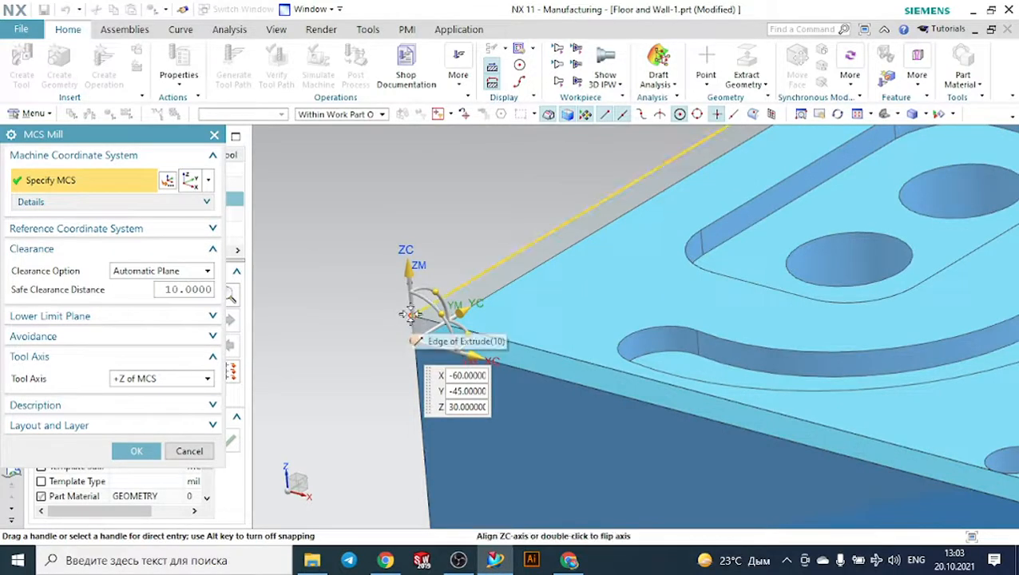
scroll(415, 317, down, 3)
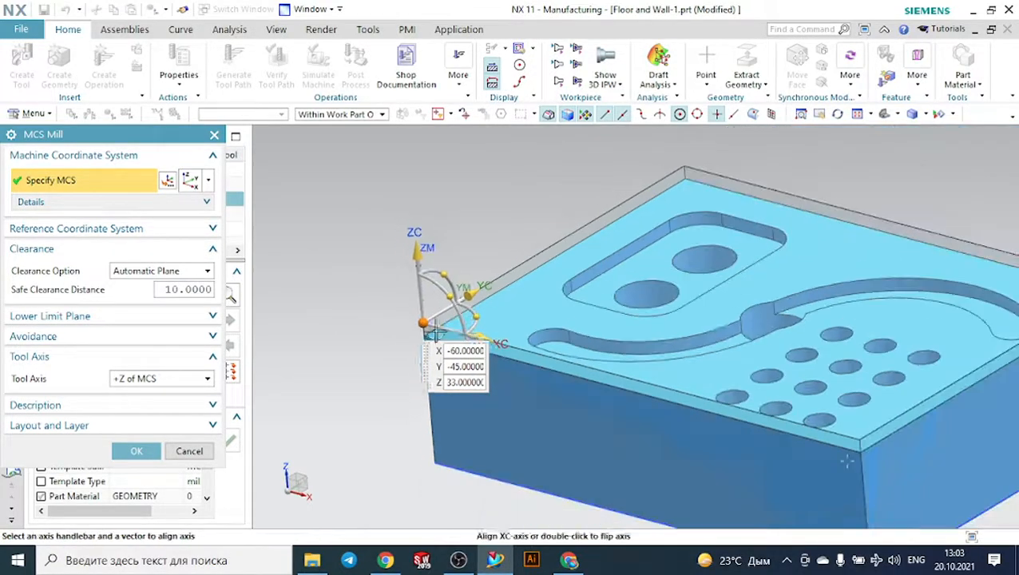
click(765, 321)
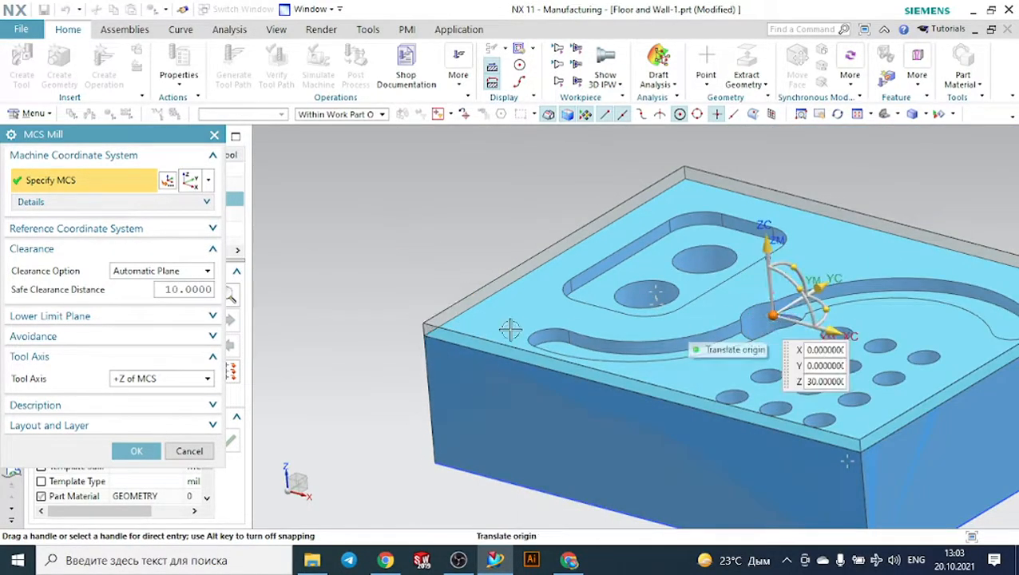
- Place the MCS origin at the part's upper corner at X -60, Y -45, Z 30 and accept the coordinate system
scroll(416, 316, up, 5)
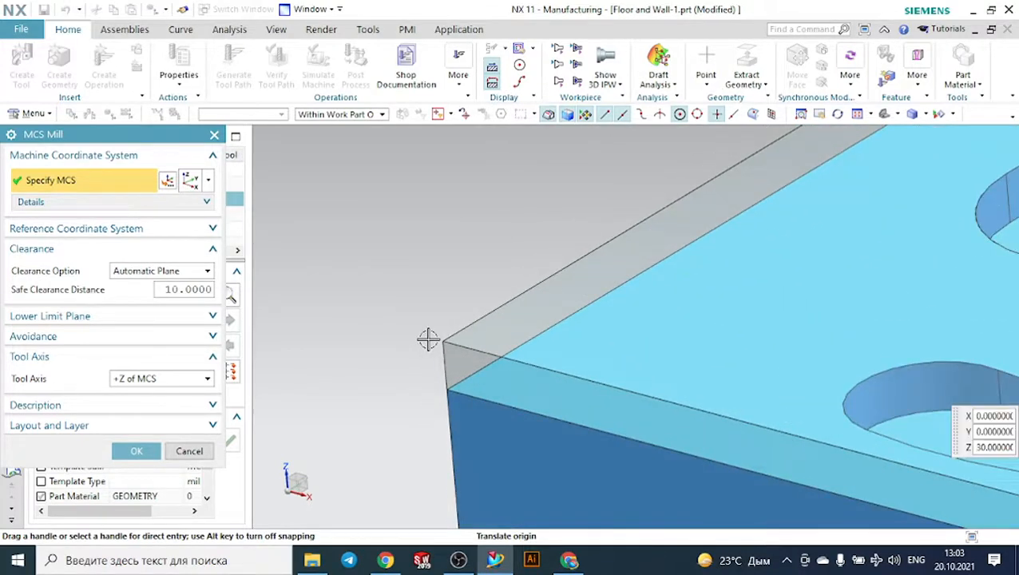
scroll(448, 388, up, 2)
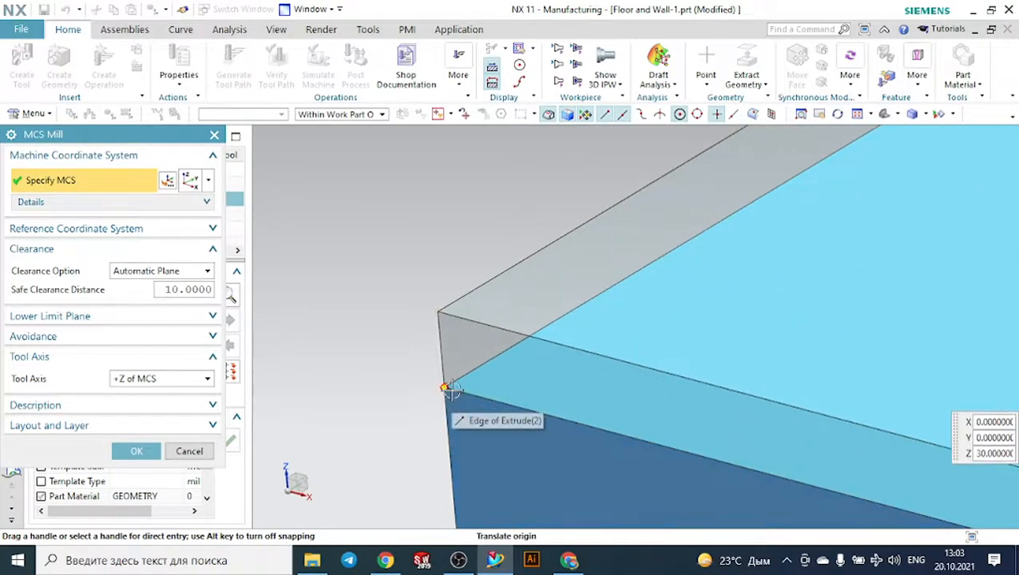
click(445, 389)
scroll(451, 385, down, 4)
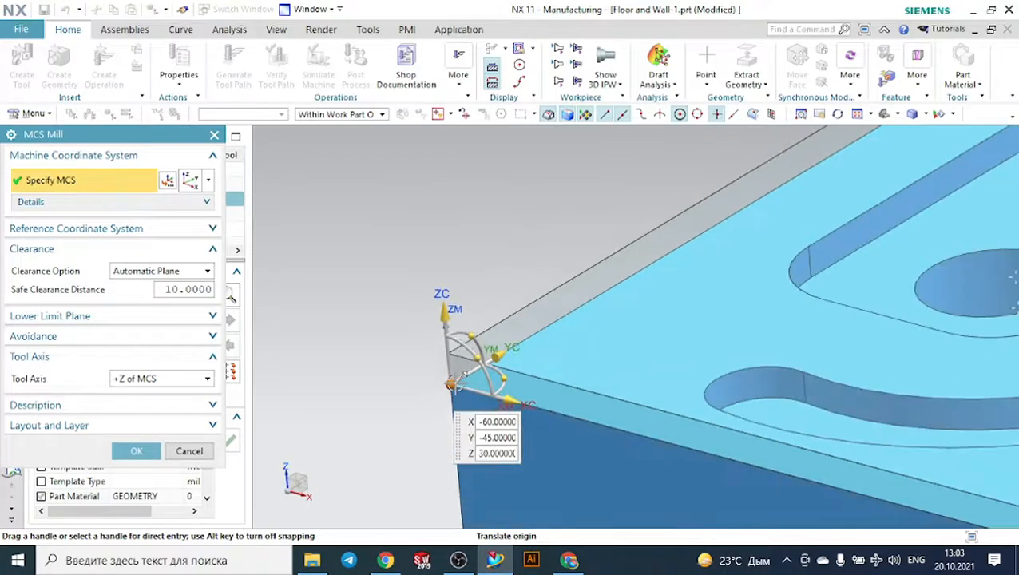
click(137, 451)
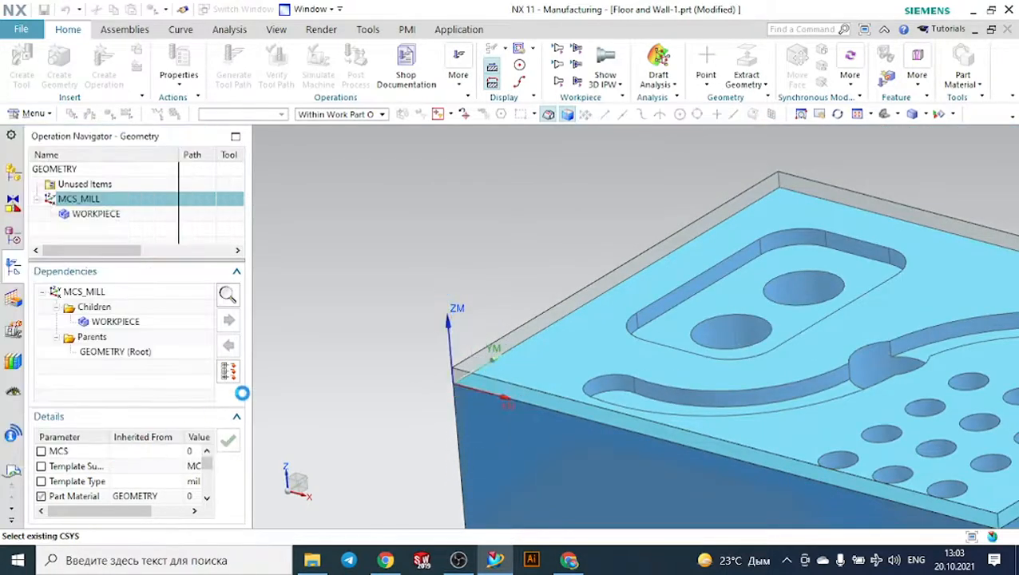
- Open the WORKPIECE geometry under MCS_MILL for editing and open its part geometry specification
scroll(309, 350, down, 3)
middle_drag(311, 349, 372, 338)
scroll(374, 337, up, 4)
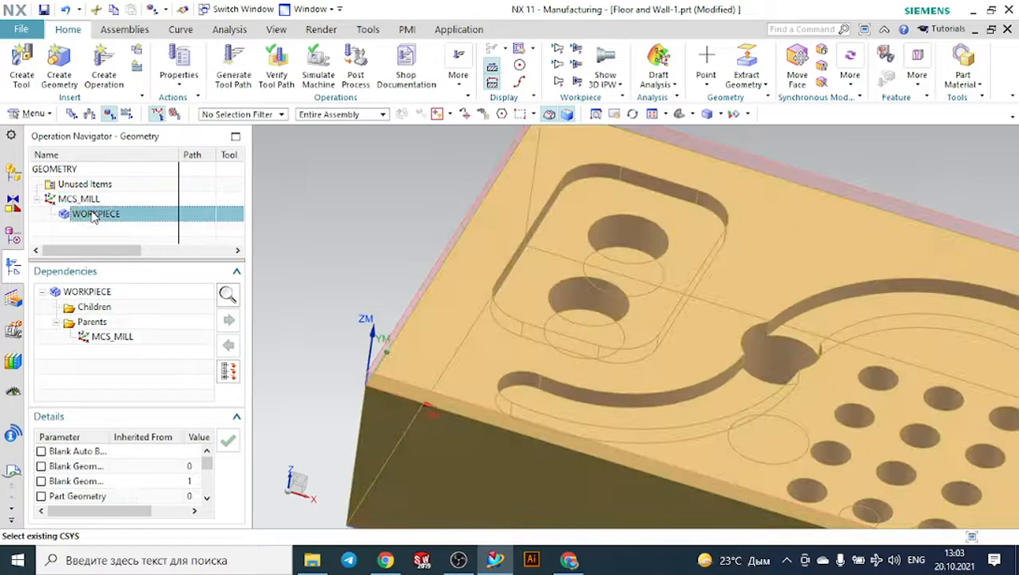
click(92, 217)
double_click(95, 215)
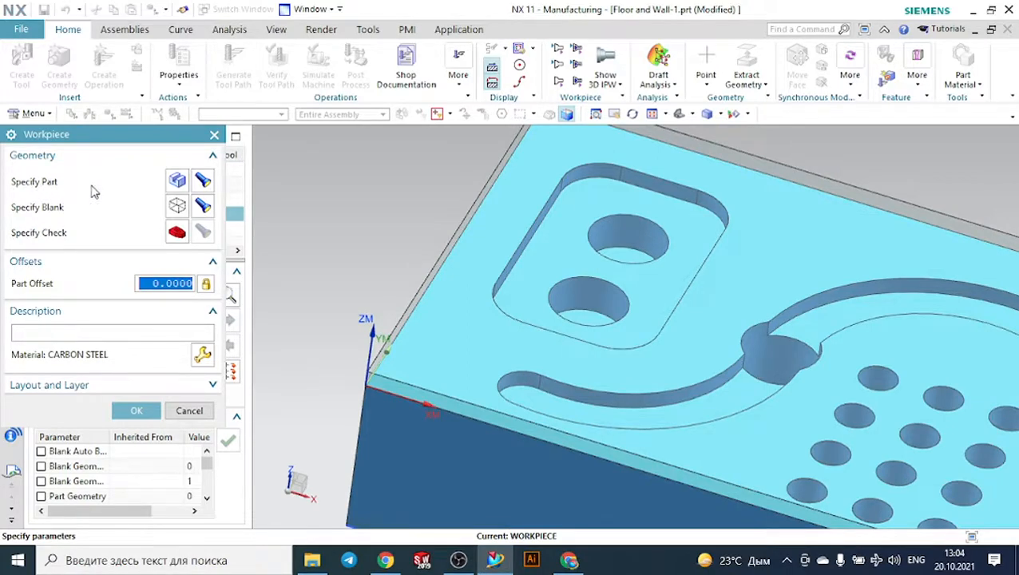
click(178, 180)
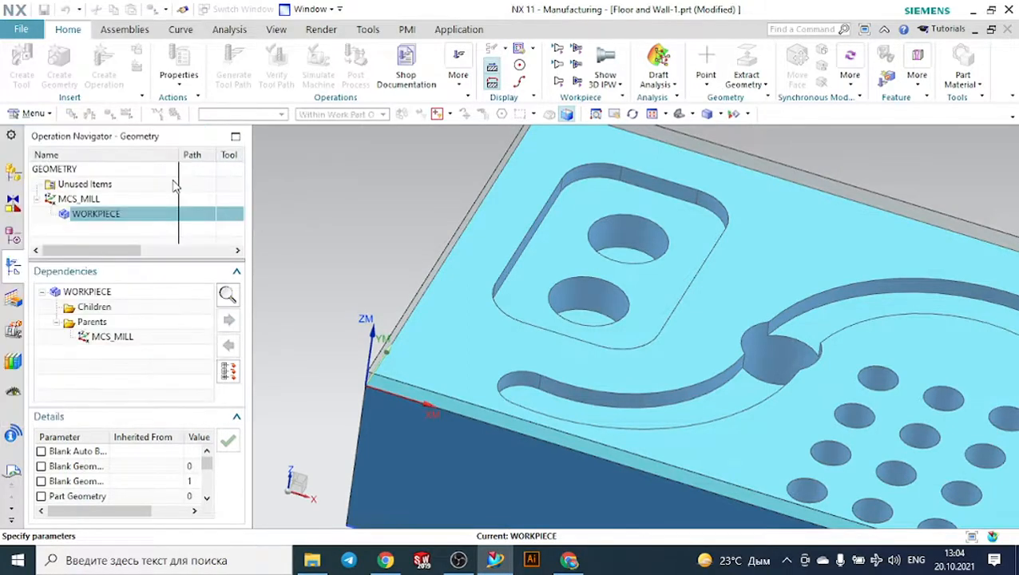
- Add the solid body of Extrude(10) to the workpiece's part geometry set and accept the selection
scroll(479, 240, down, 3)
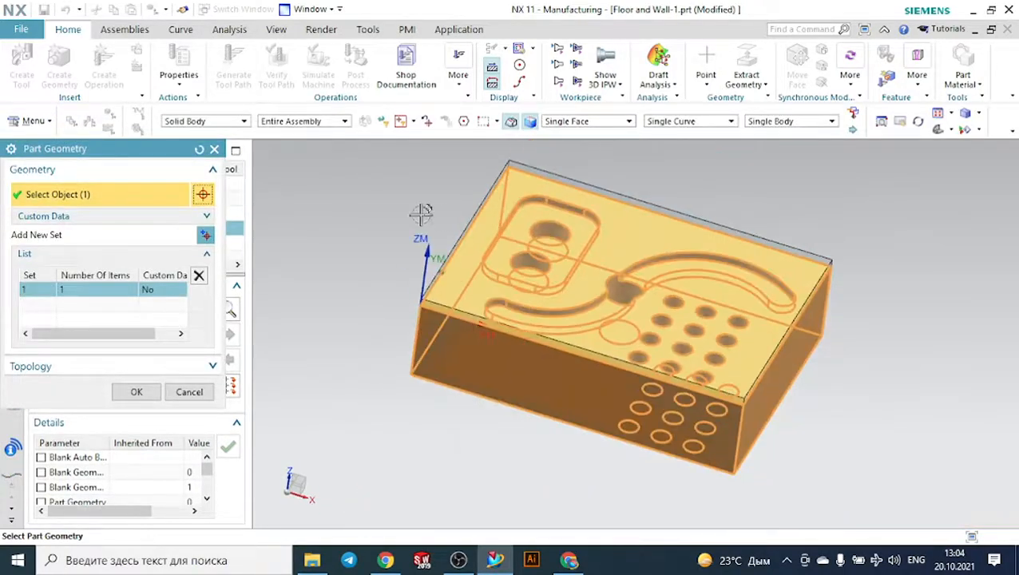
middle_drag(421, 213, 394, 198)
scroll(478, 230, up, 5)
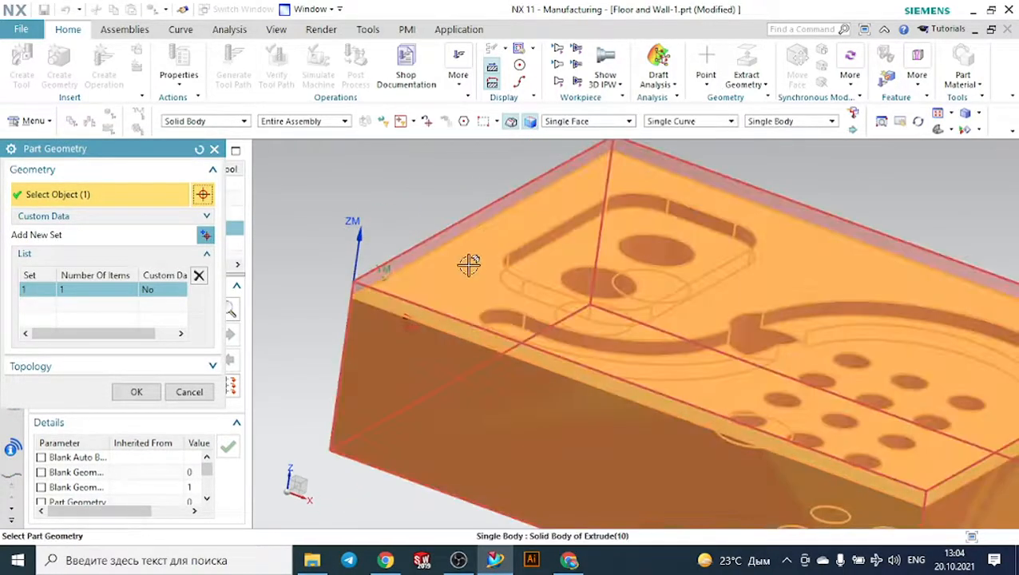
right_click(468, 264)
click(478, 276)
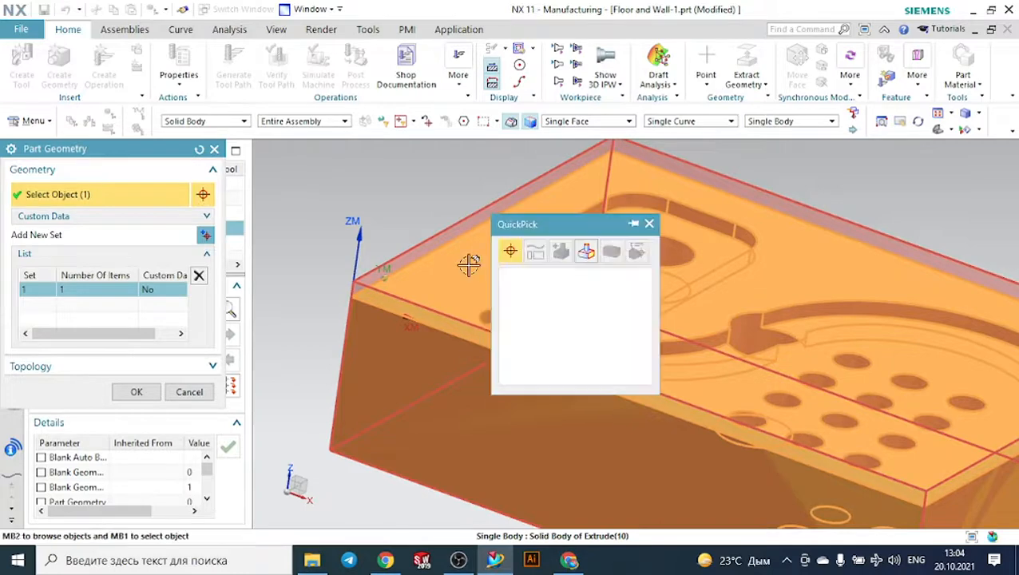
click(551, 275)
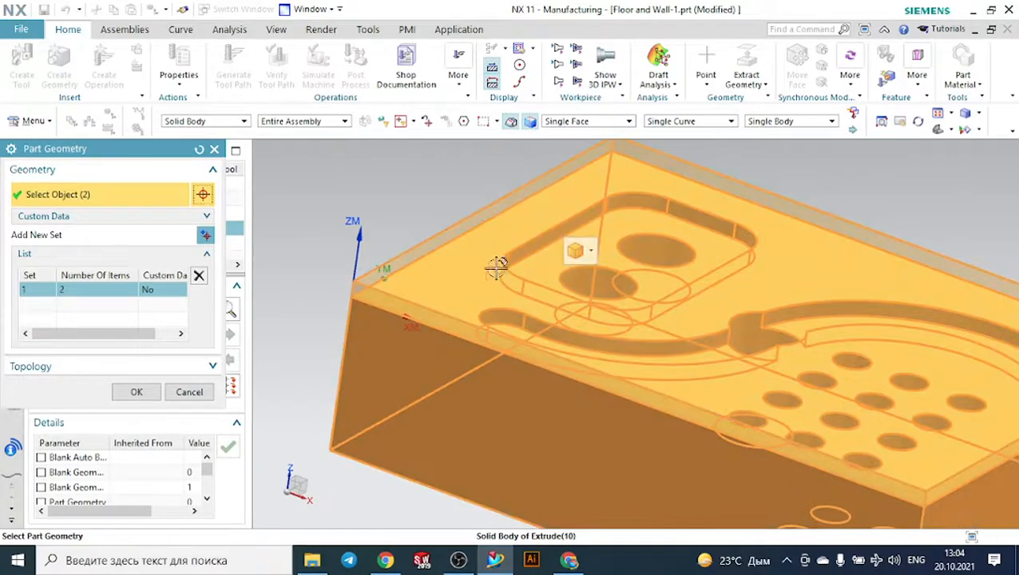
middle_drag(306, 291, 307, 262)
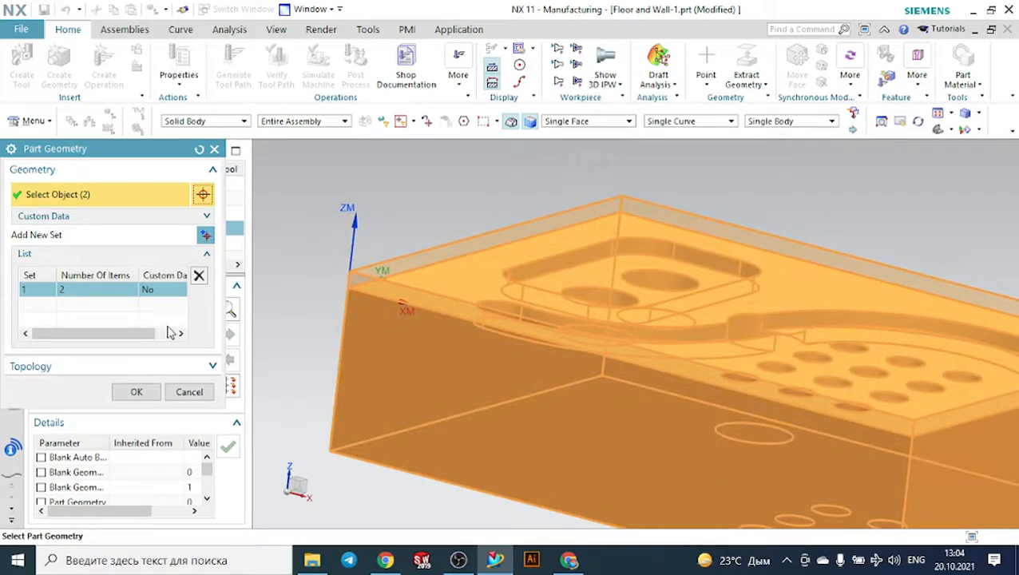
click(136, 392)
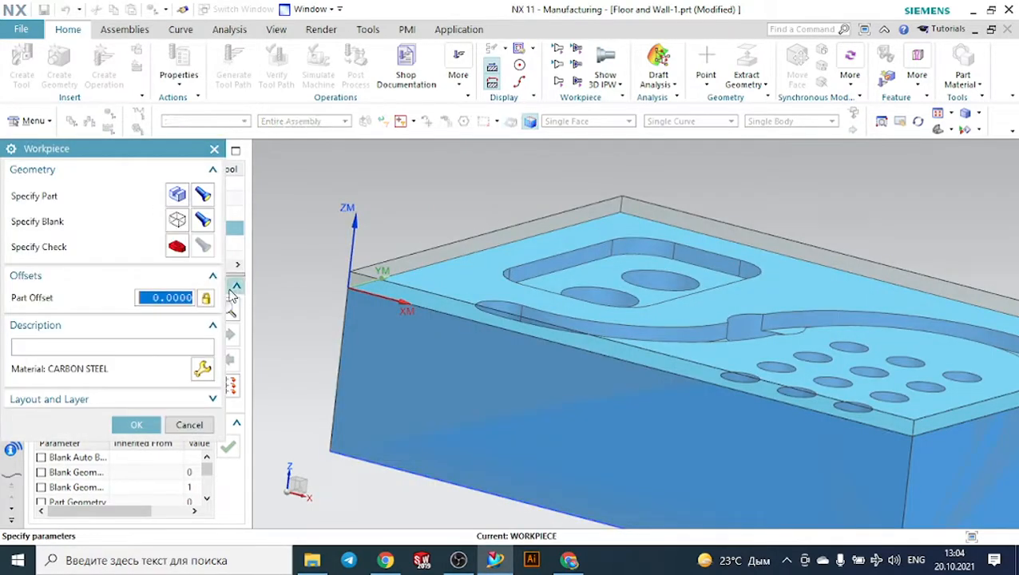
- Open the workpiece's blank geometry, try the Bounding Block type, and return the type to Geometry
click(178, 221)
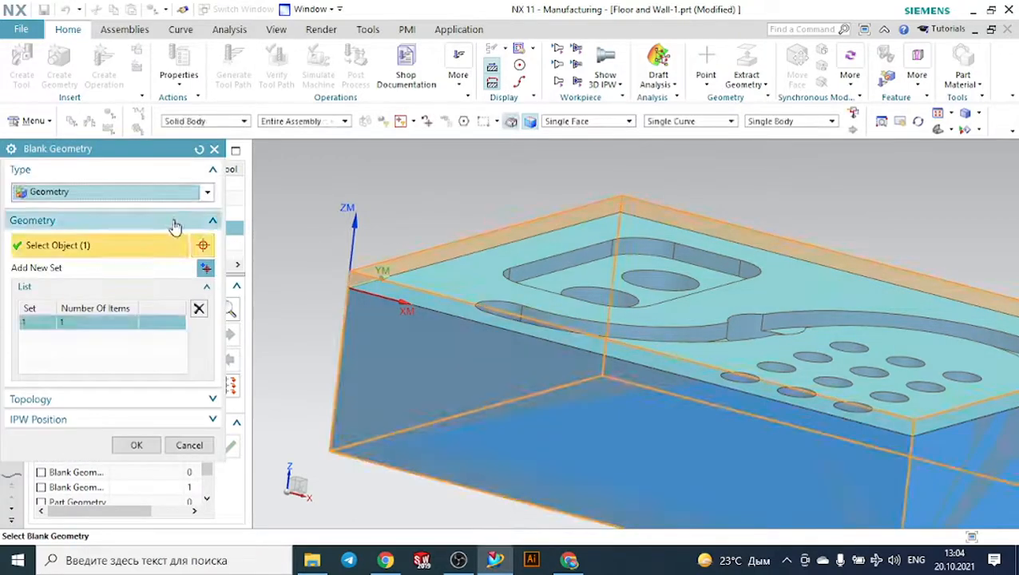
click(103, 198)
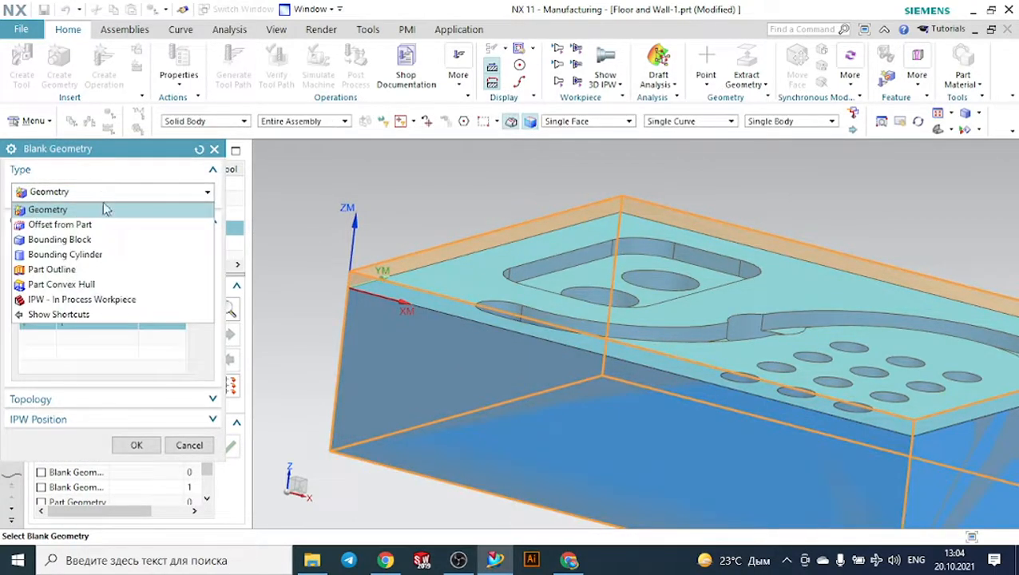
click(81, 242)
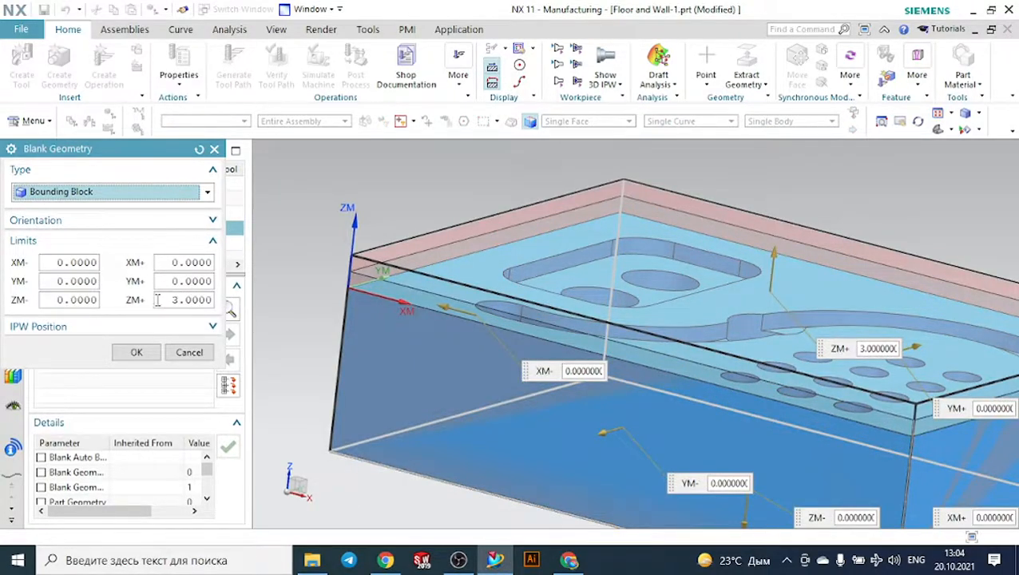
middle_drag(295, 279, 344, 288)
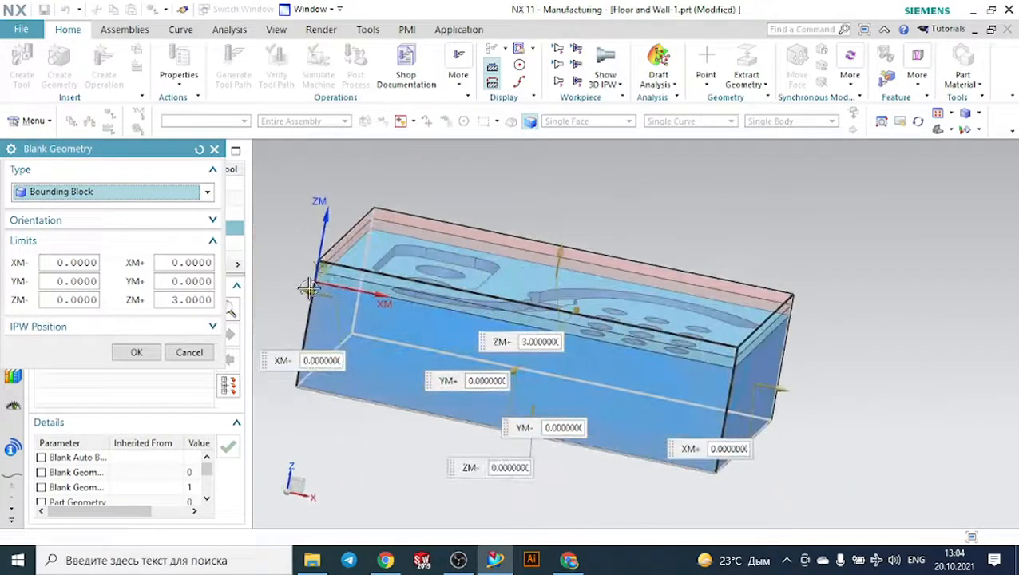
click(132, 199)
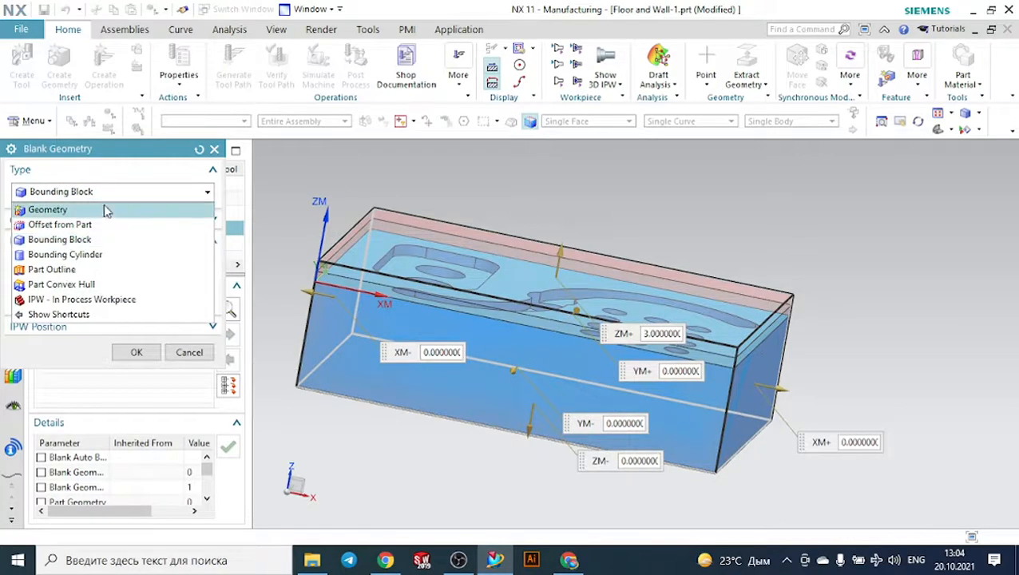
click(104, 209)
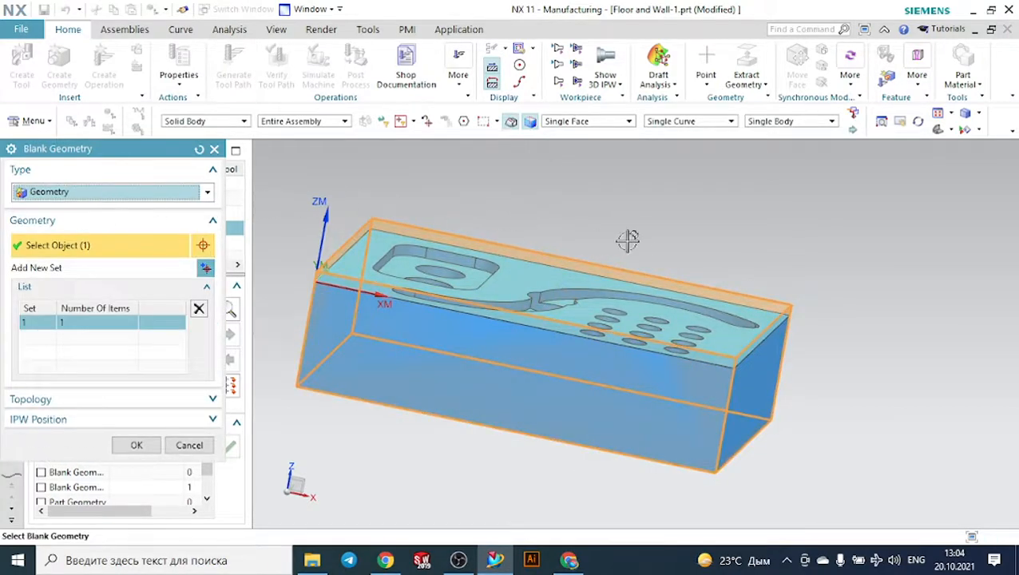
- Try adding the solid body of Extrude(2) to the blank geometry set using Single Body selection
middle_drag(635, 237, 627, 233)
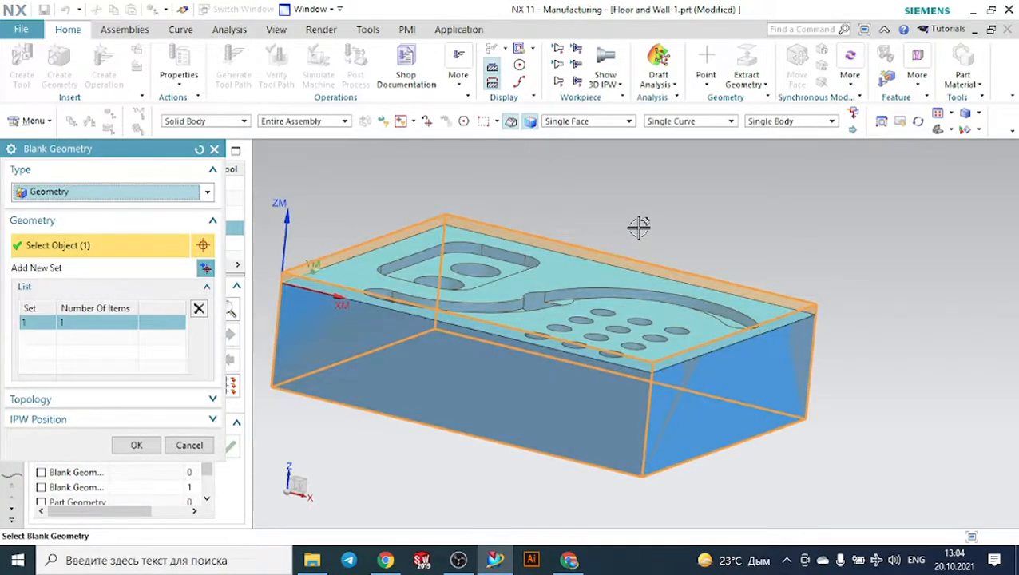
scroll(639, 228, down, 2)
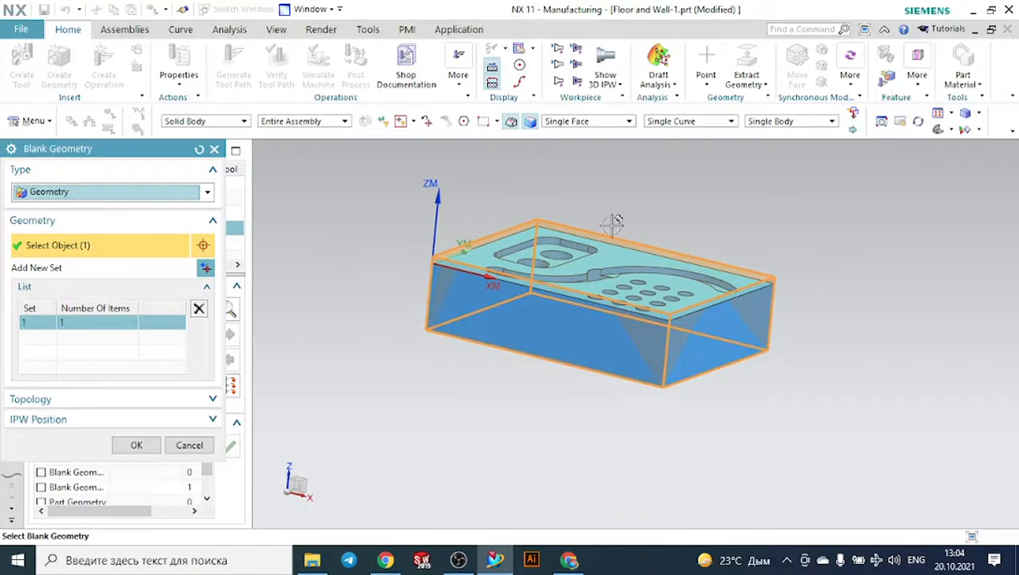
scroll(479, 234, up, 2)
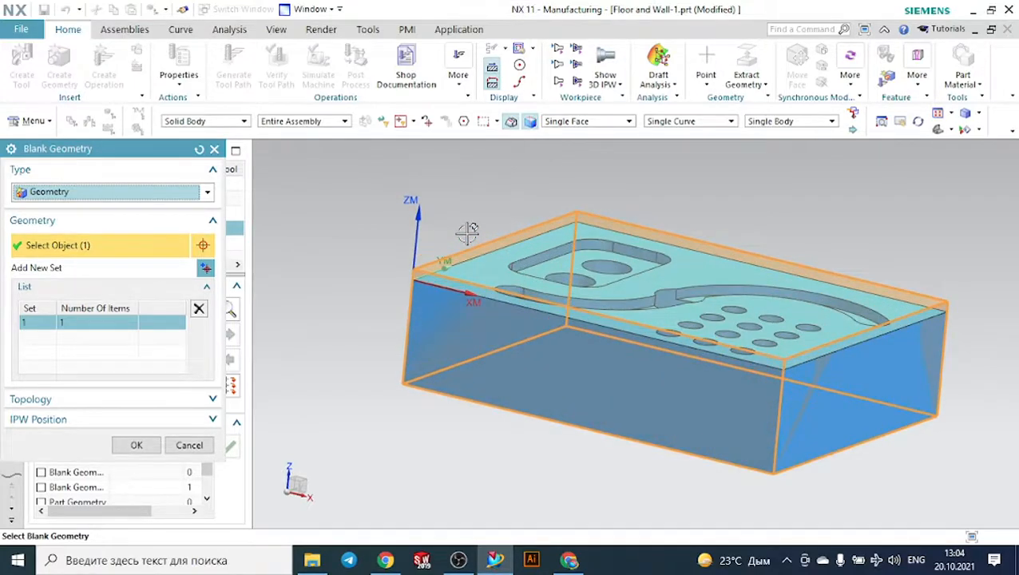
scroll(467, 231, up, 2)
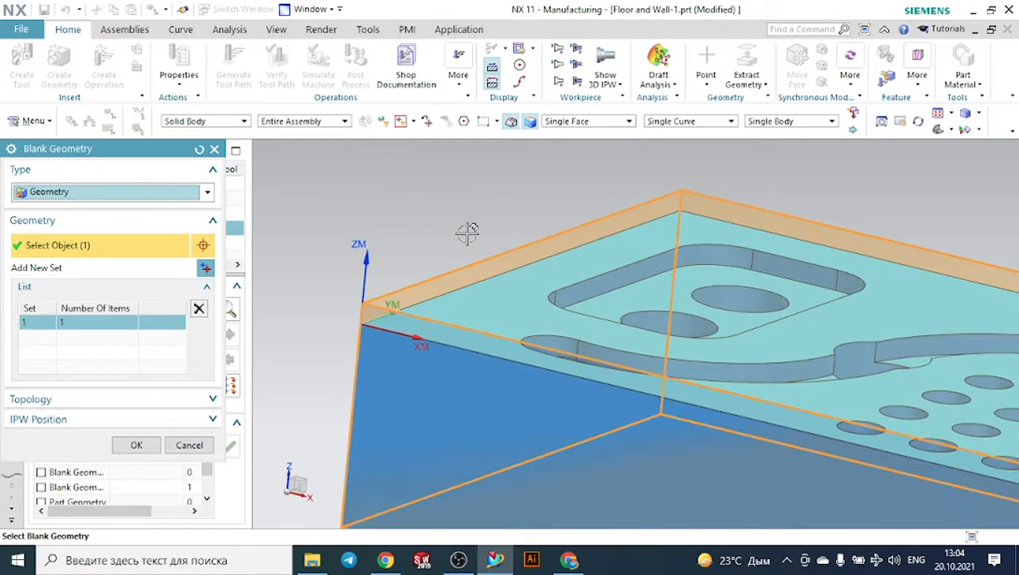
scroll(467, 232, down, 1)
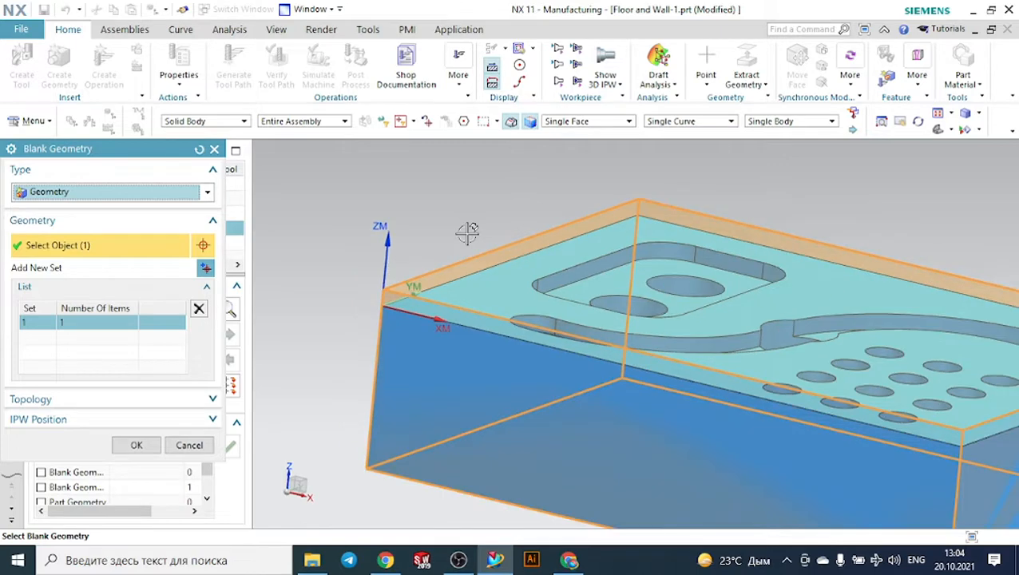
scroll(450, 269, up, 1)
right_click(453, 272)
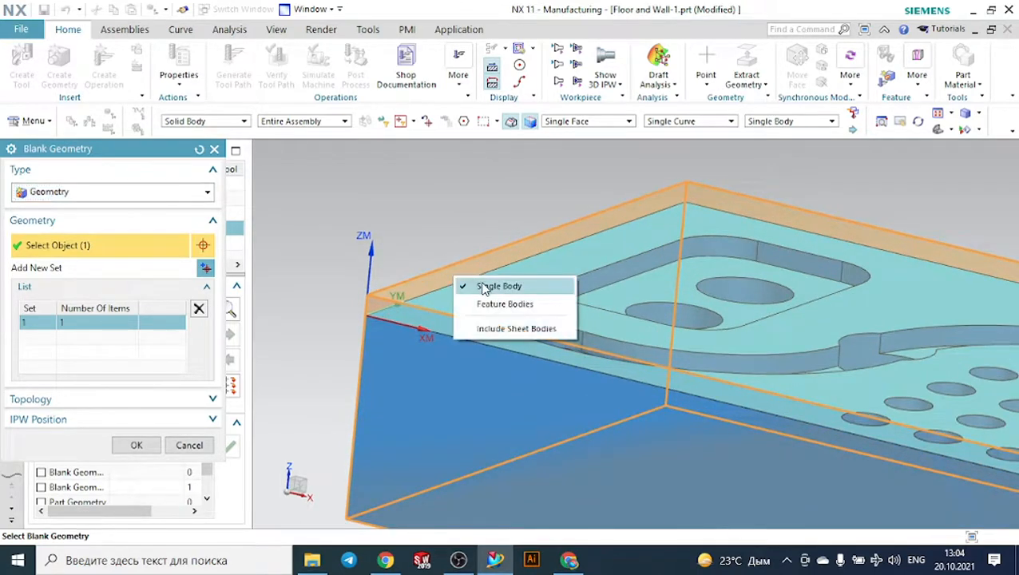
click(485, 287)
right_click(471, 301)
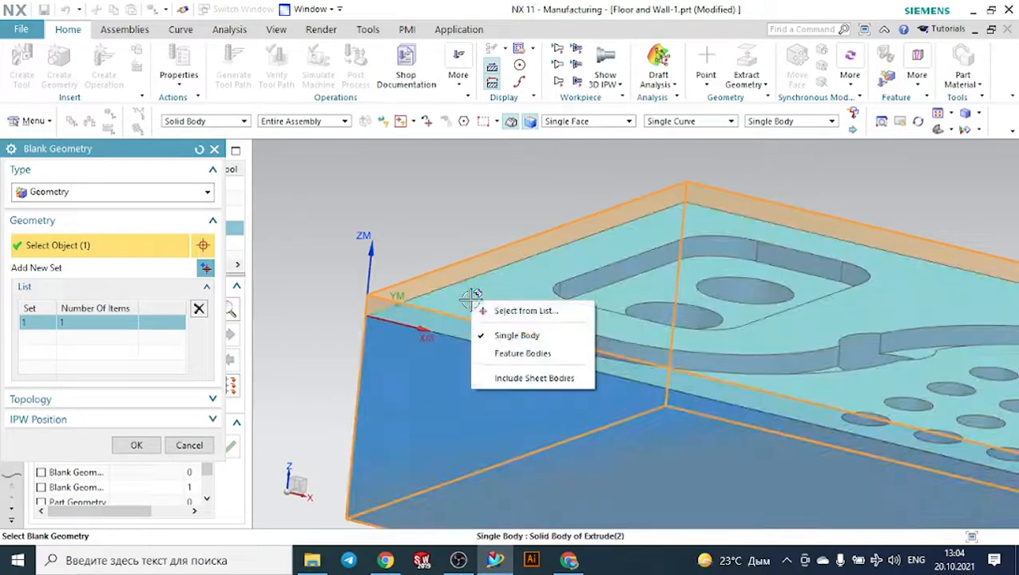
click(496, 311)
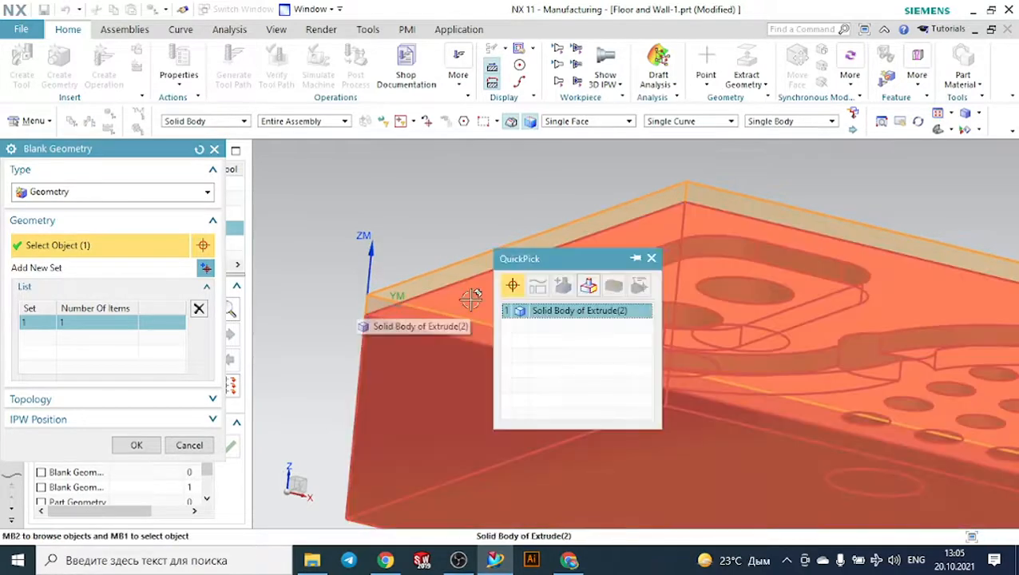
click(420, 278)
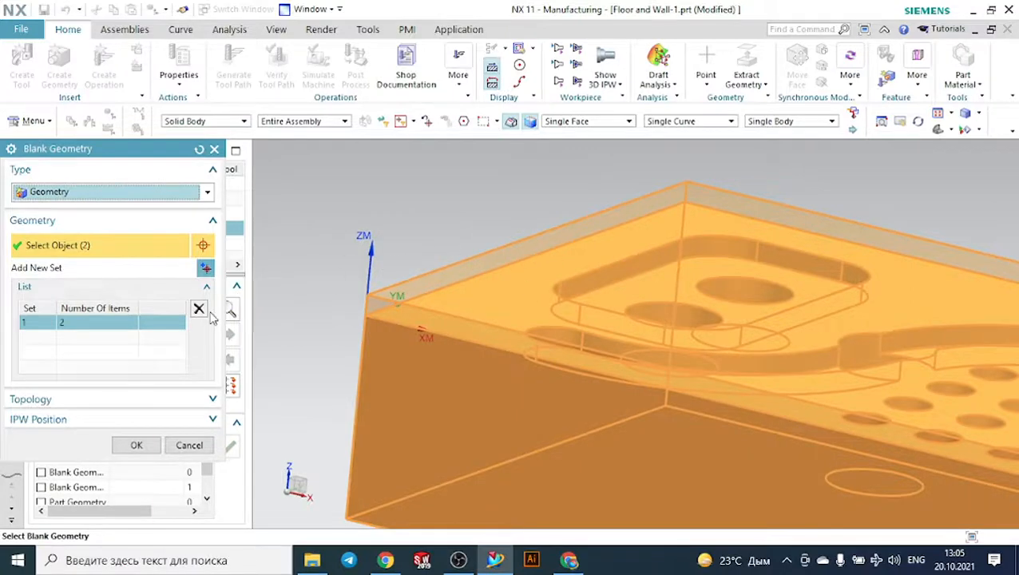
- Remove the existing blank set, specify the solid body of Extrude(10) as the blank geometry, and accept it
click(199, 308)
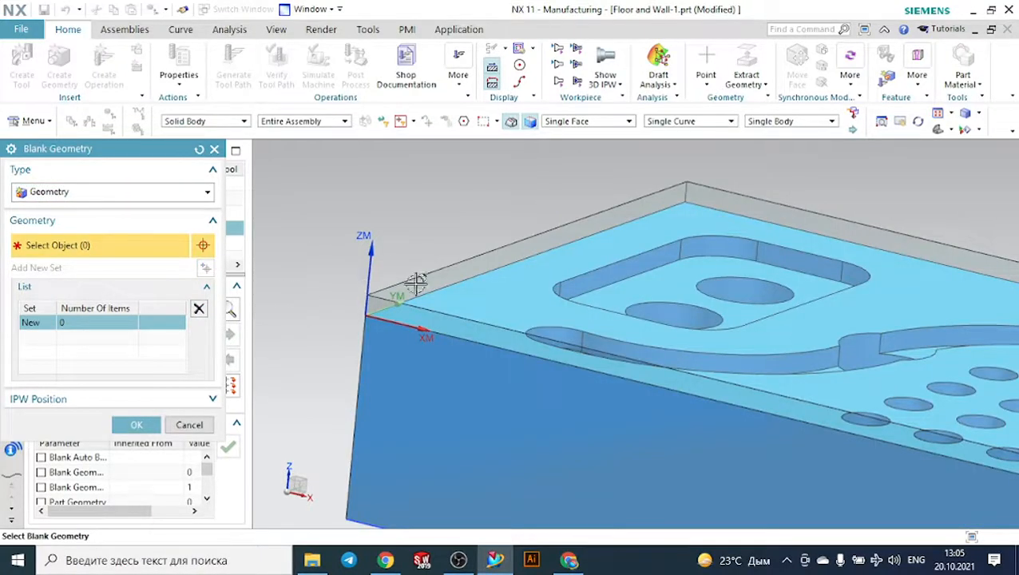
scroll(471, 287, up, 3)
right_click(471, 285)
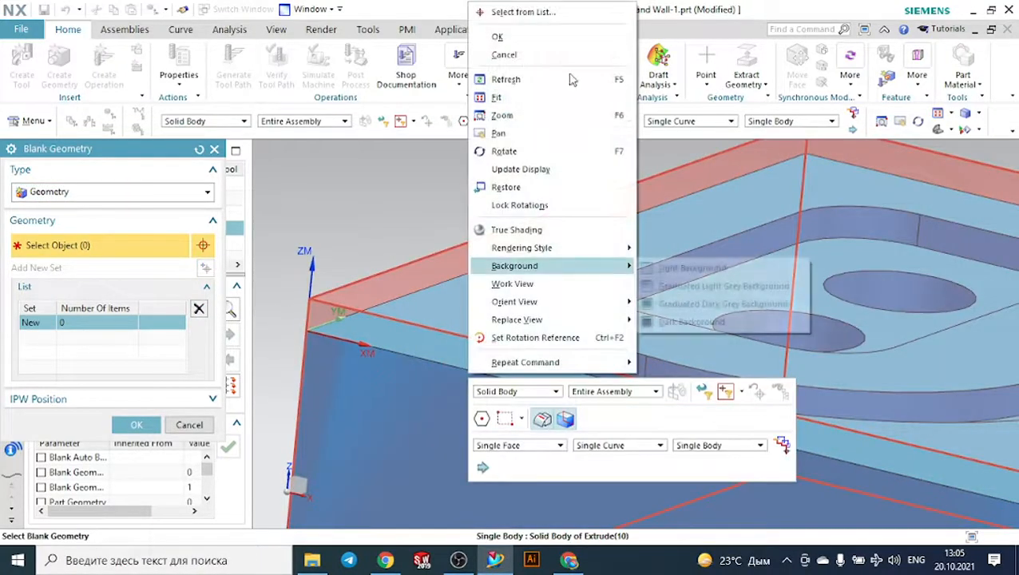
click(545, 14)
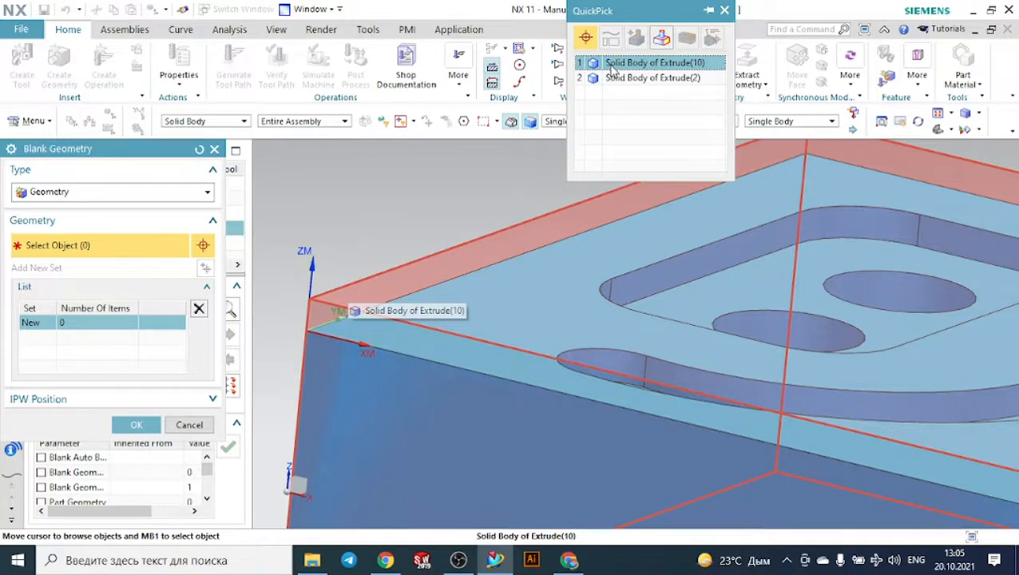
click(613, 69)
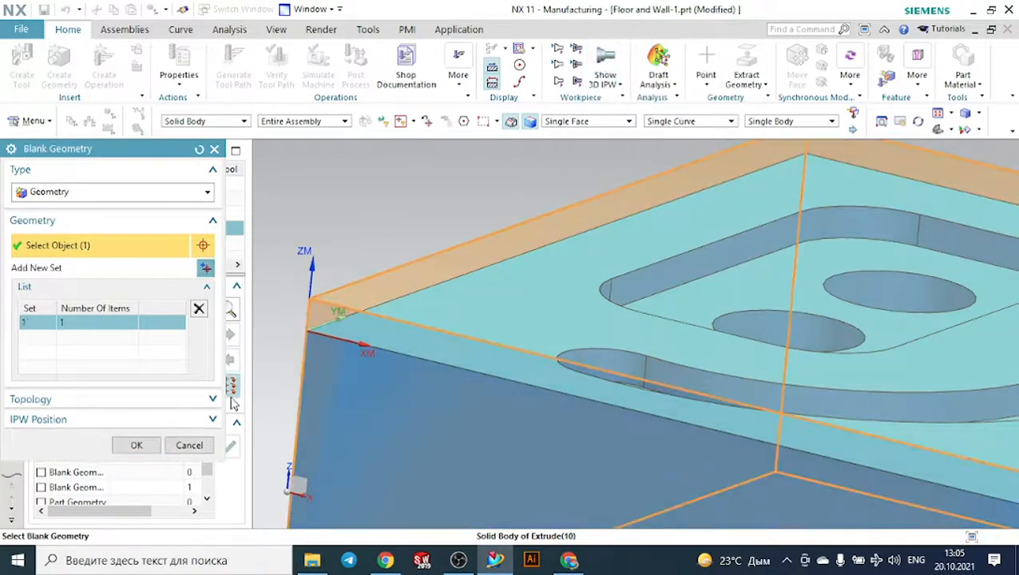
click(139, 445)
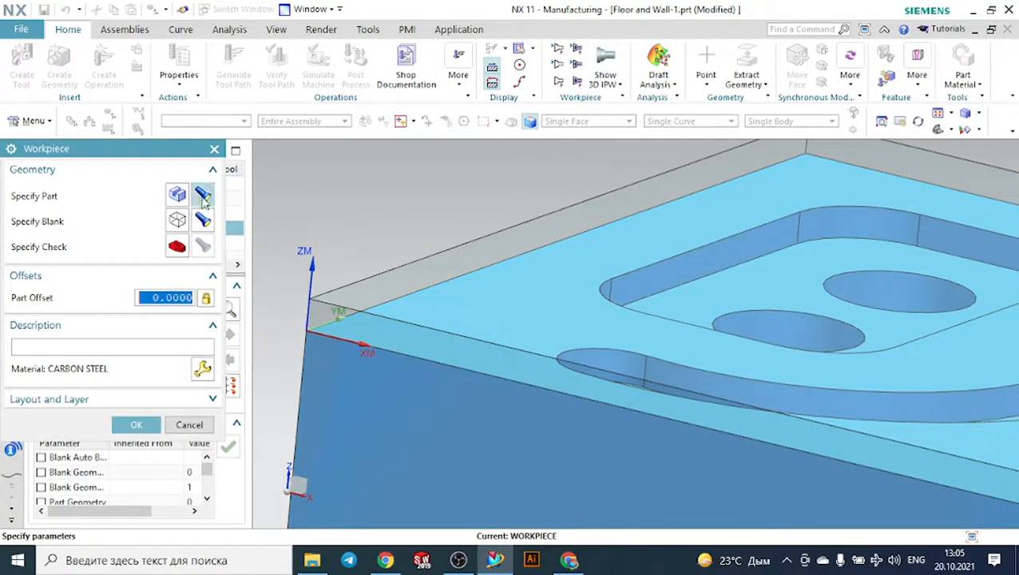
- Display the workpiece's specified blank geometry and part geometry on the model to check which bodies each one uses
click(203, 223)
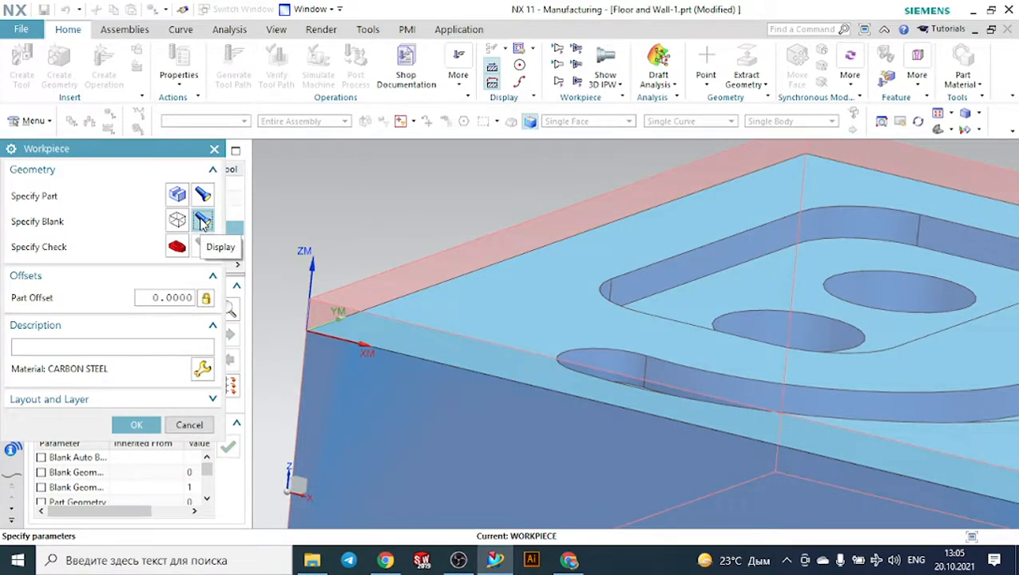
scroll(521, 257, down, 3)
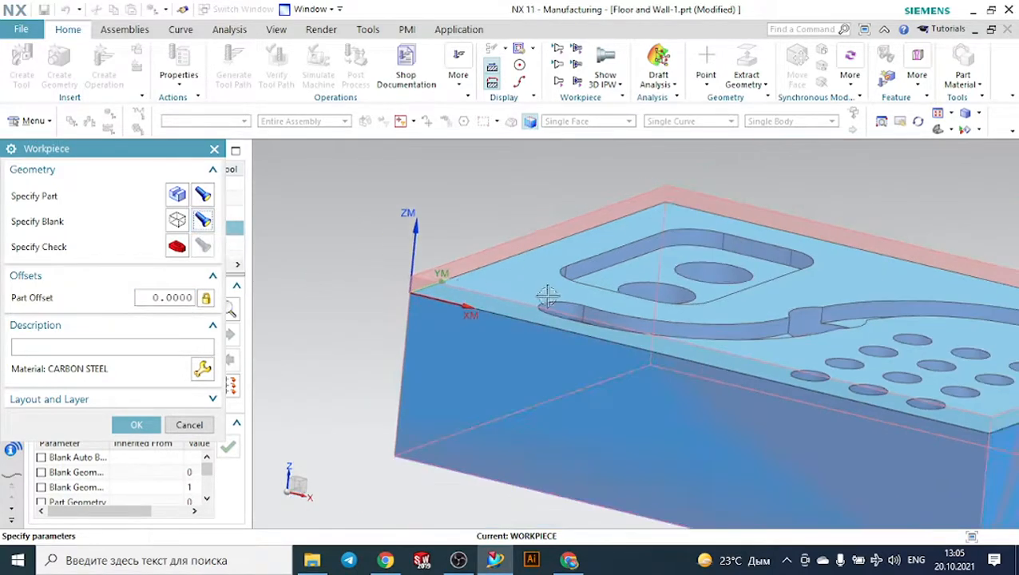
scroll(360, 327, down, 2)
middle_drag(335, 302, 368, 302)
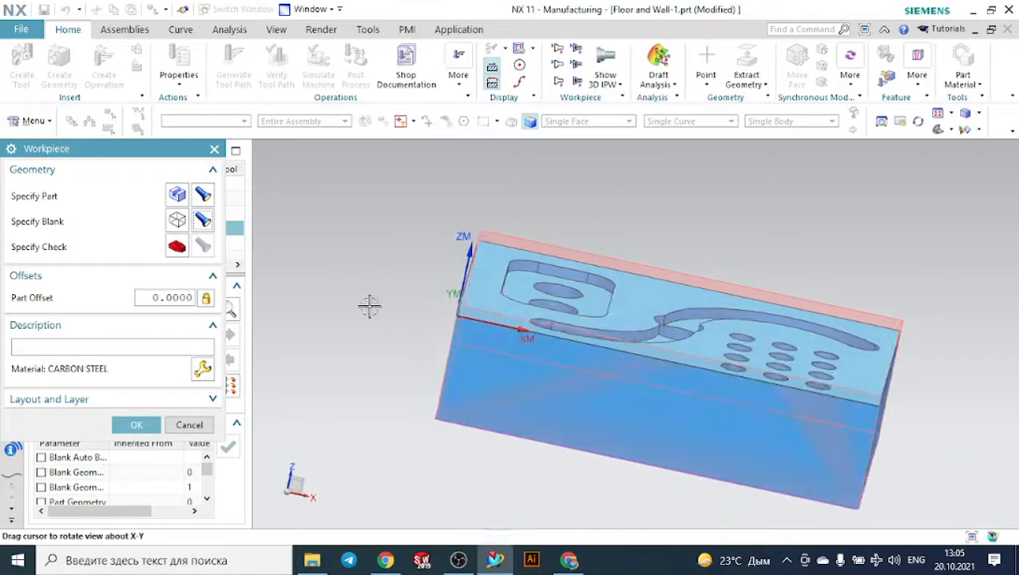
scroll(368, 302, up, 2)
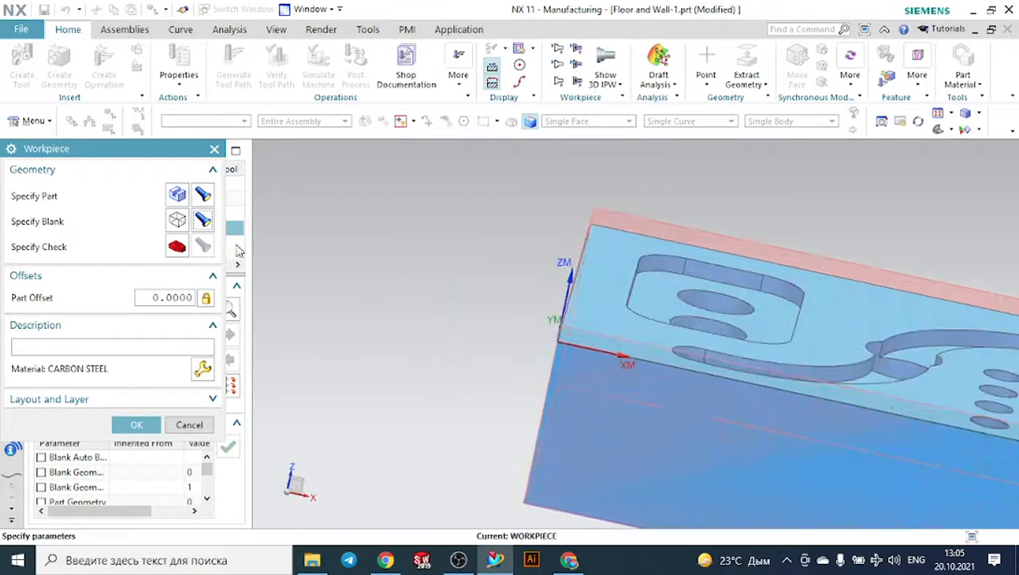
click(203, 196)
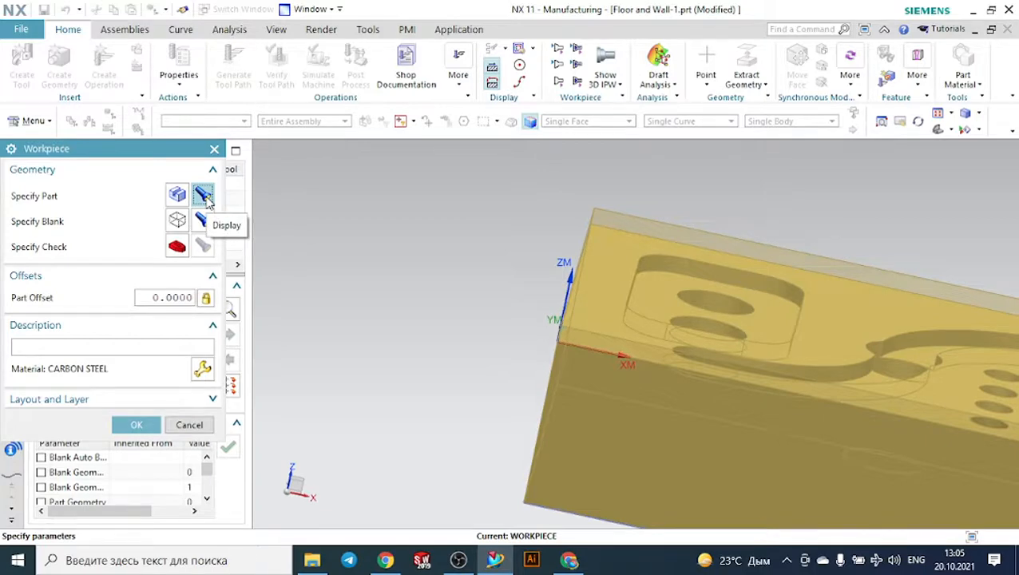
- Accept the workpiece's part and blank geometry settings
click(132, 425)
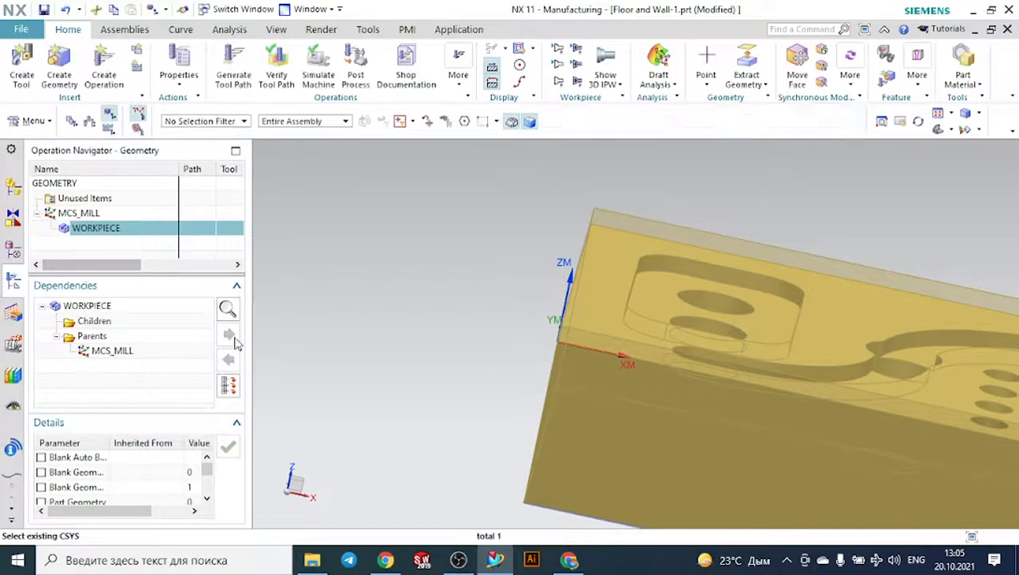
- Measure the minimum distance between the blank's upper face and its front side face near the machine coordinate system
click(229, 29)
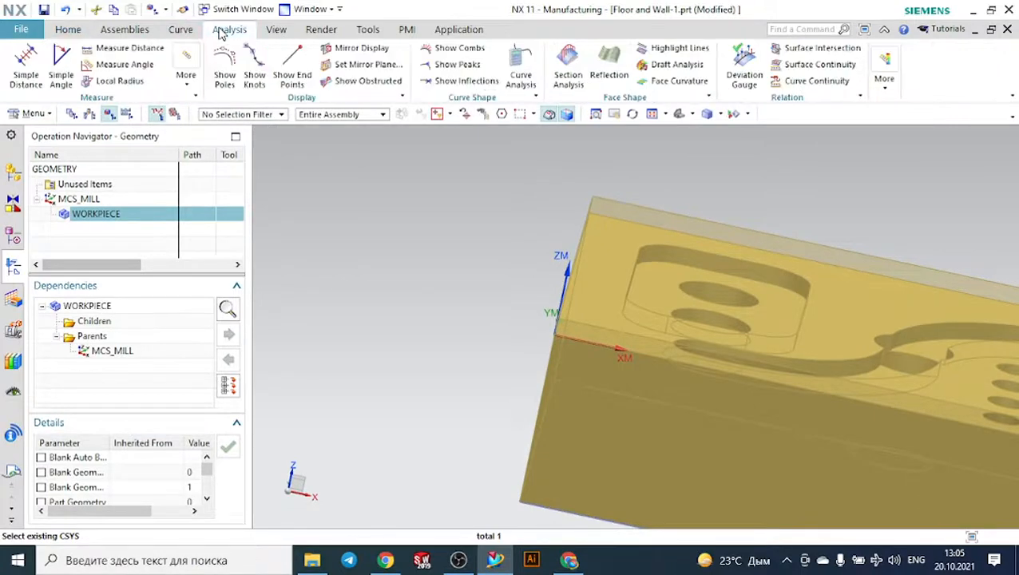
click(116, 50)
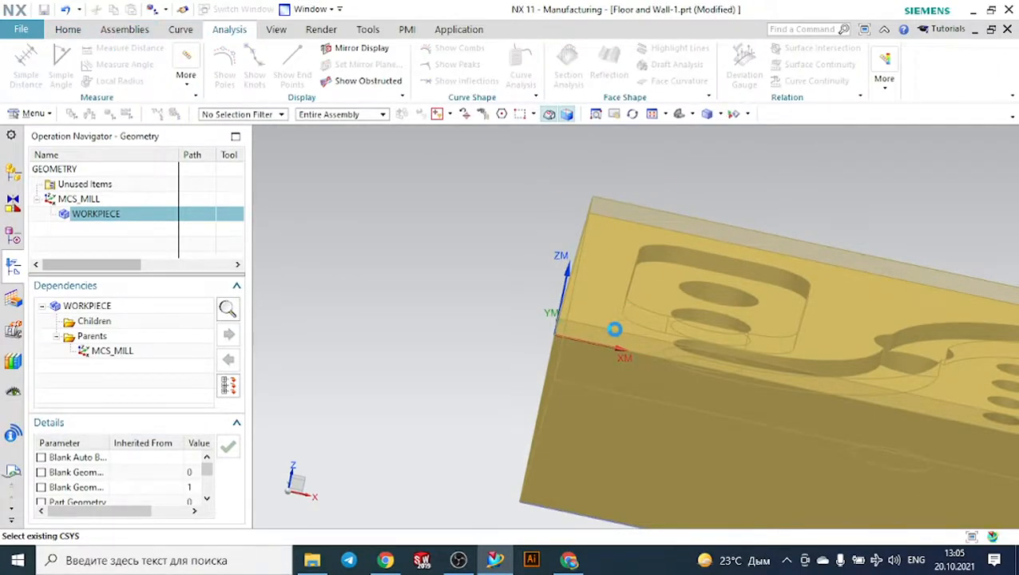
scroll(609, 330, up, 5)
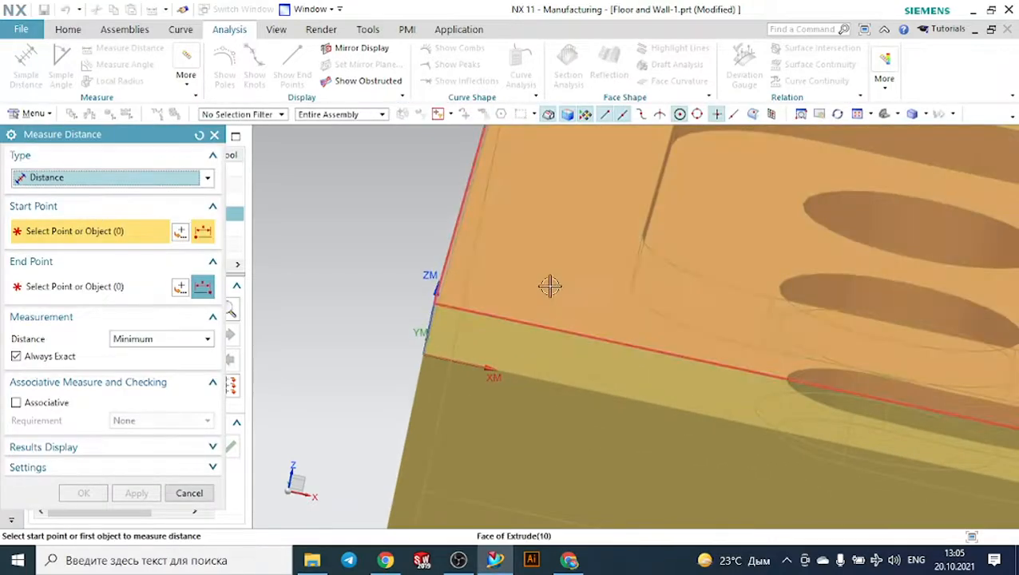
click(549, 285)
click(496, 349)
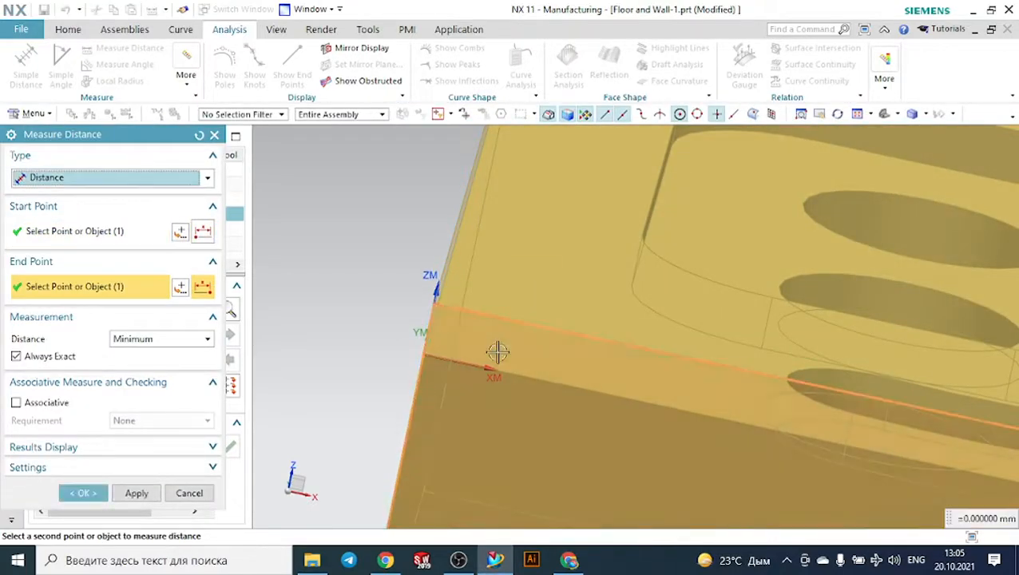
click(214, 134)
- Switch to the Modeling application and open the Extrude (10) feature to check its extrusion limits, leaving them as they are
scroll(350, 186, down, 8)
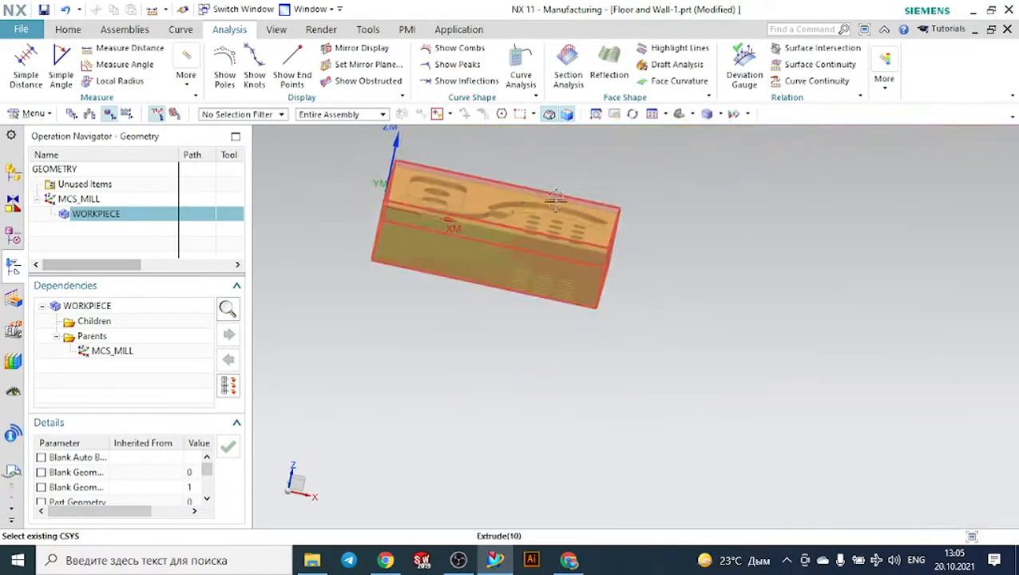
middle_drag(718, 205, 621, 230)
click(440, 31)
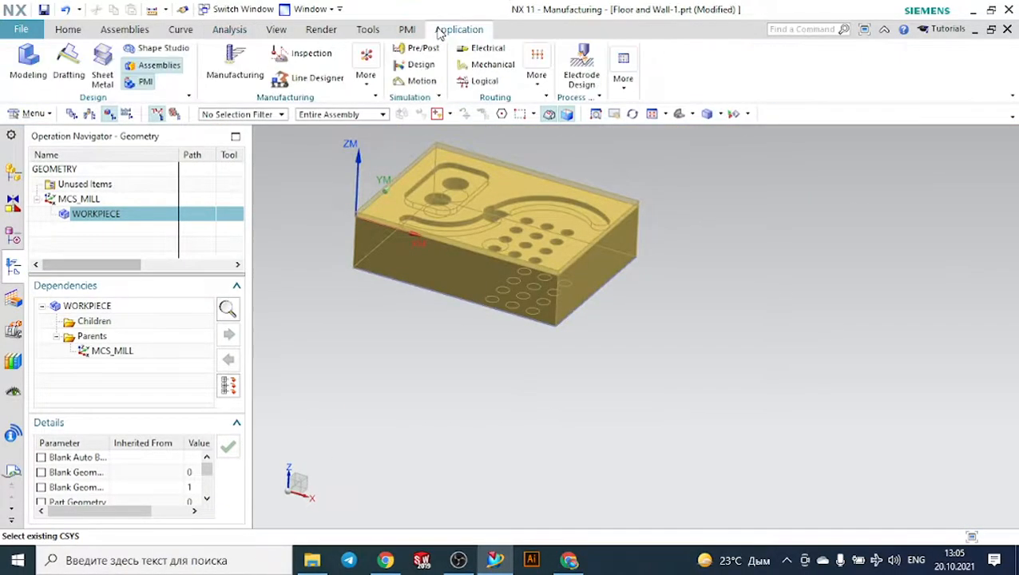
click(33, 63)
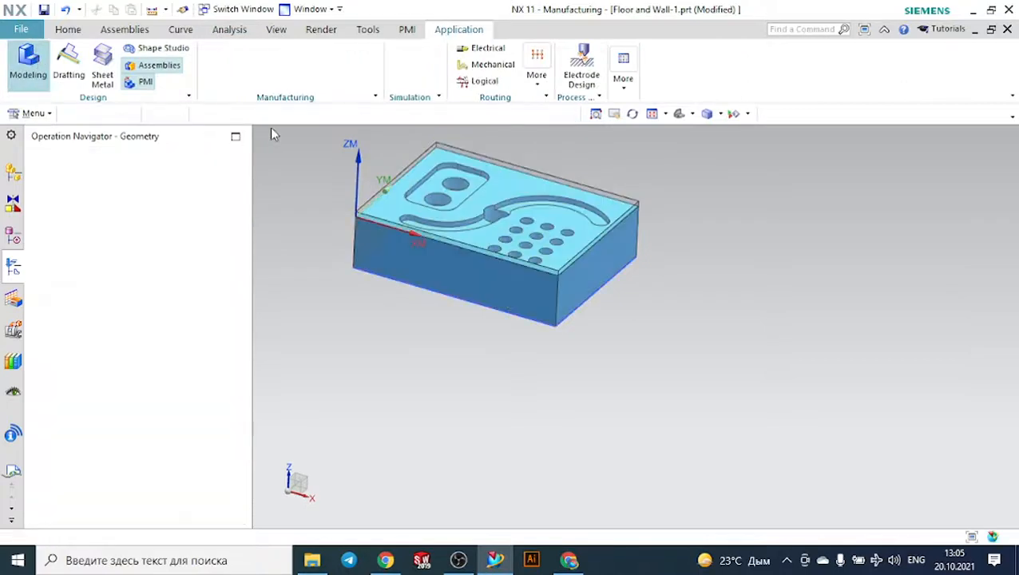
scroll(352, 192, up, 3)
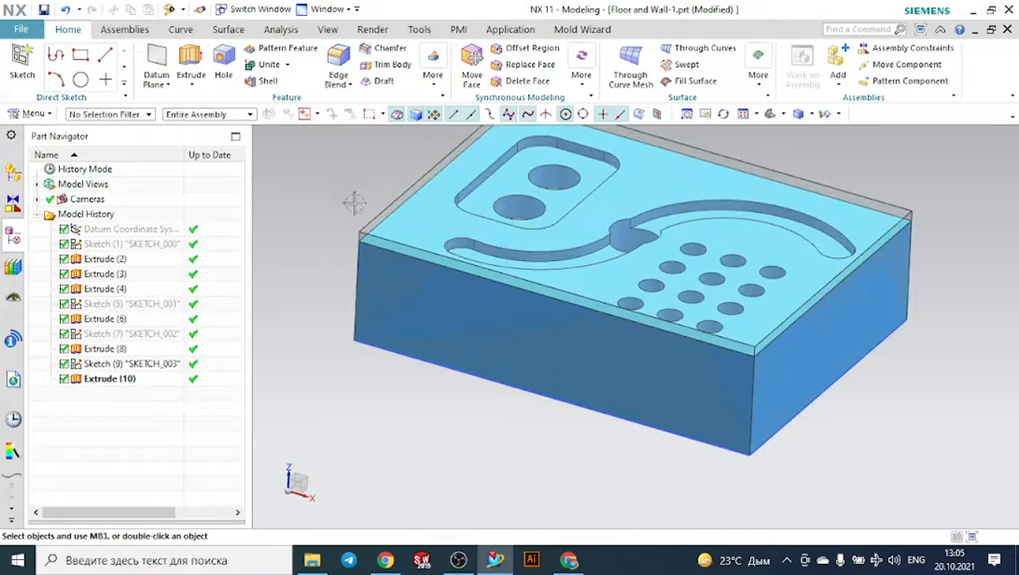
scroll(368, 268, up, 3)
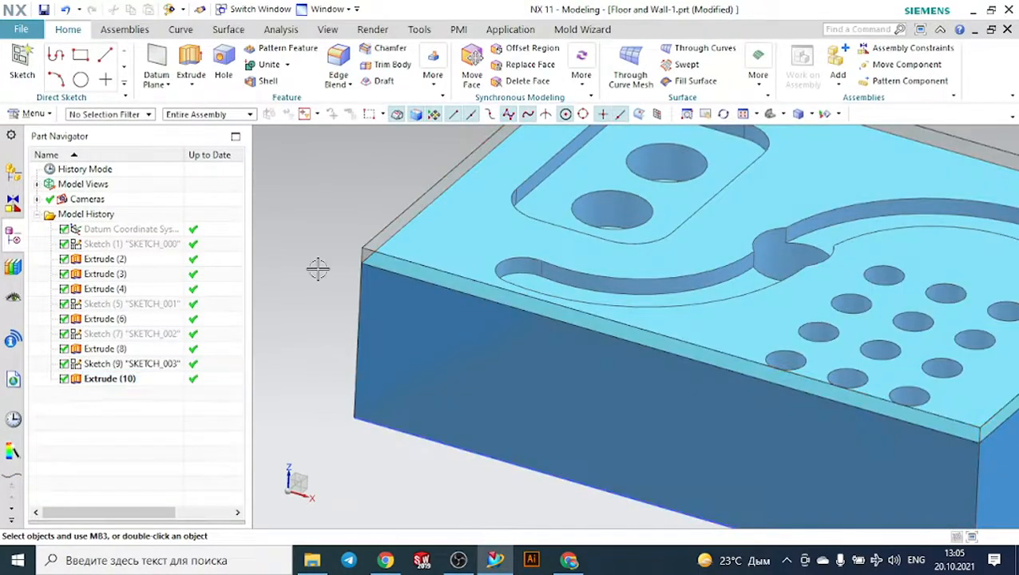
double_click(132, 383)
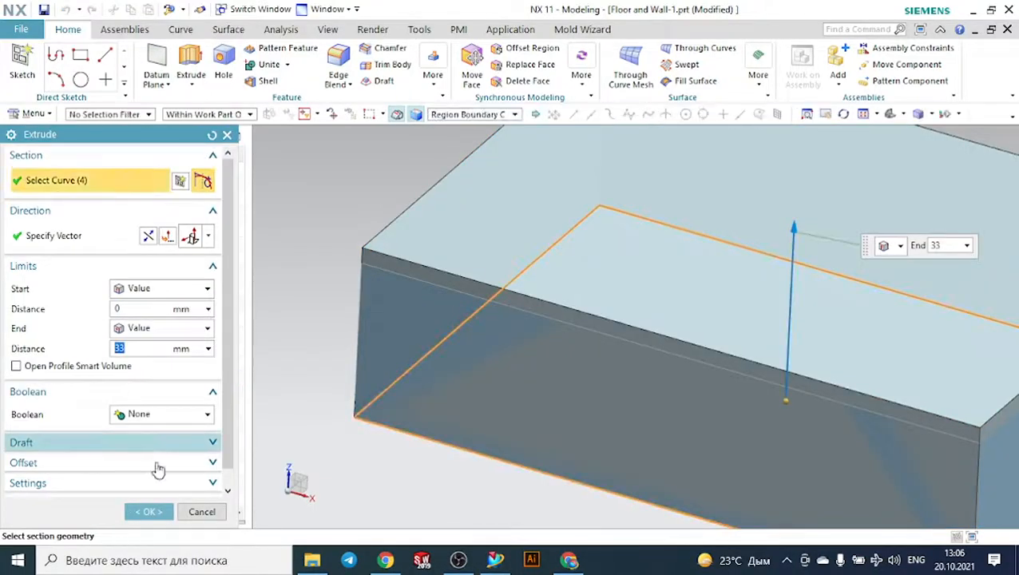
click(148, 511)
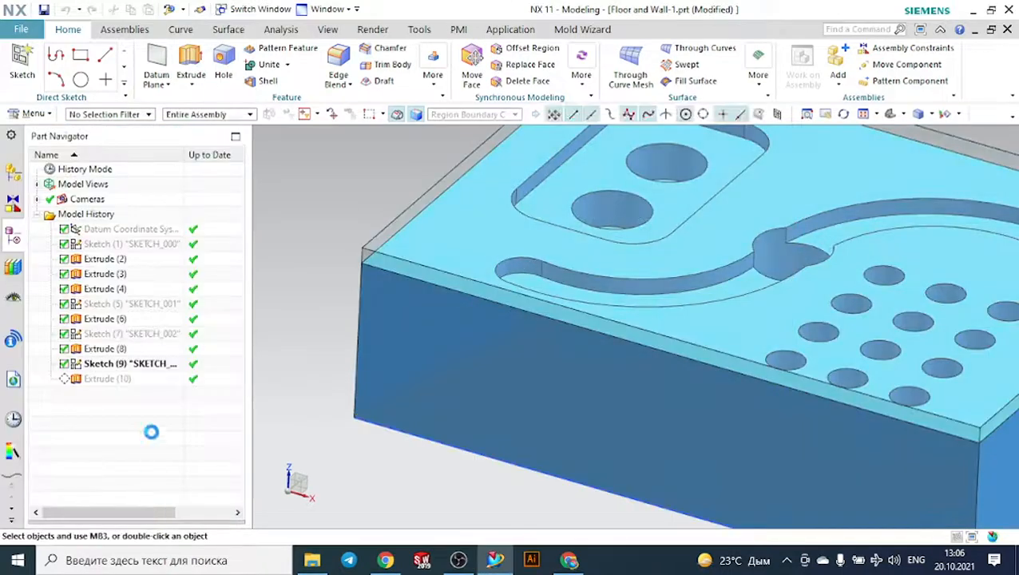
- Find the part's base body feature, Extrude (2), check its extrusion limits without changing them, and return to the Manufacturing application
click(116, 350)
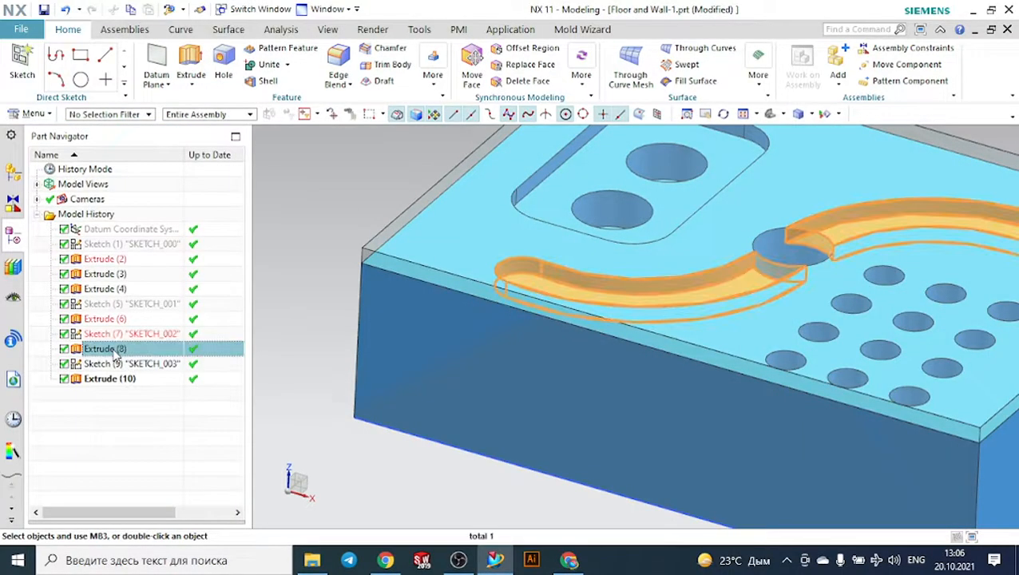
click(108, 320)
click(104, 259)
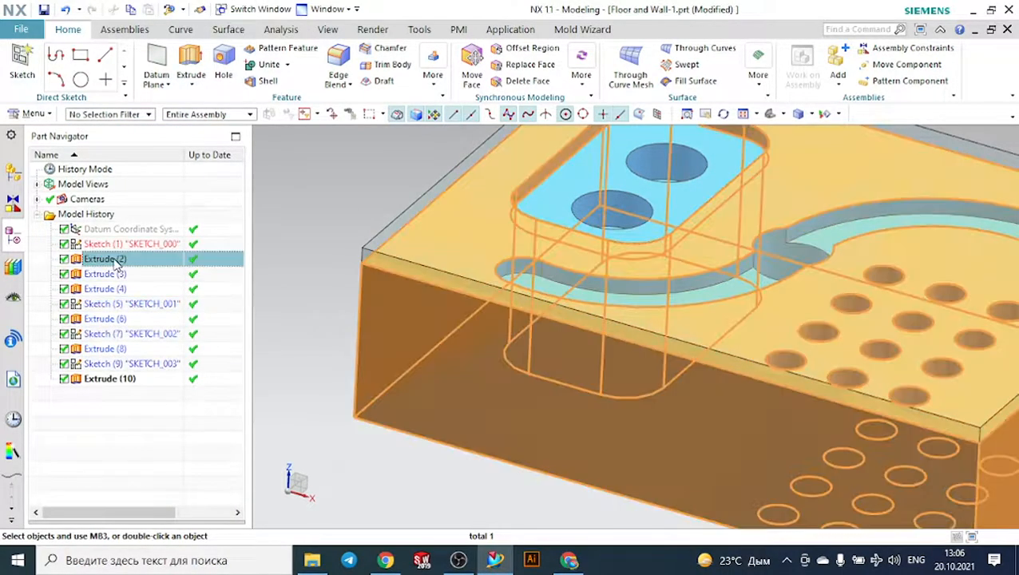
double_click(112, 259)
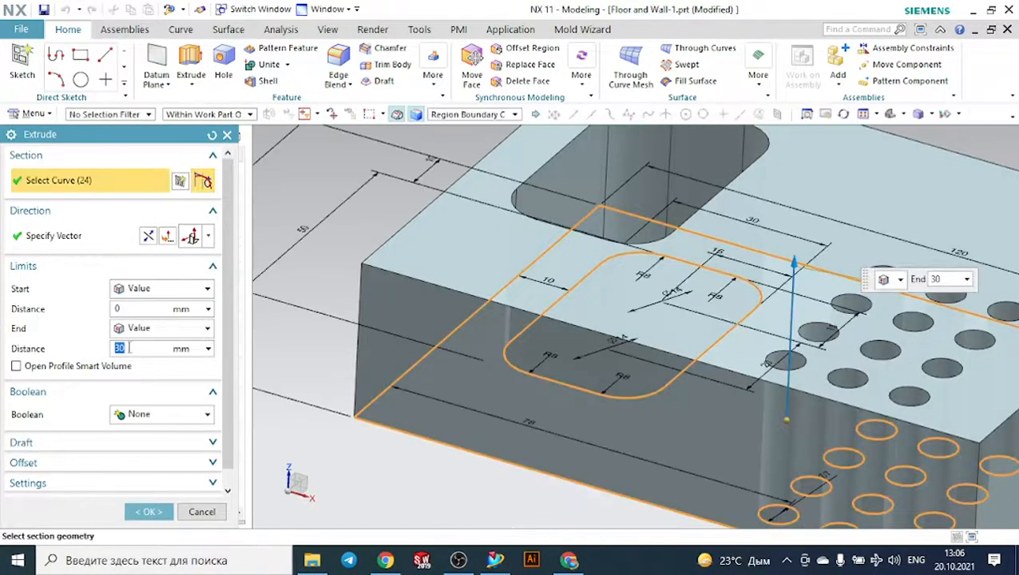
click(162, 509)
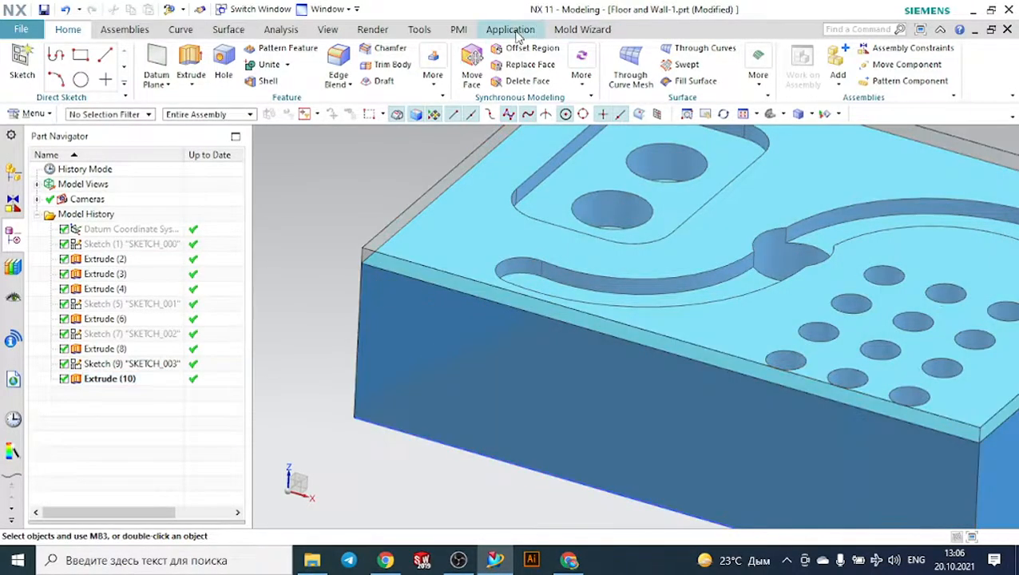
click(515, 32)
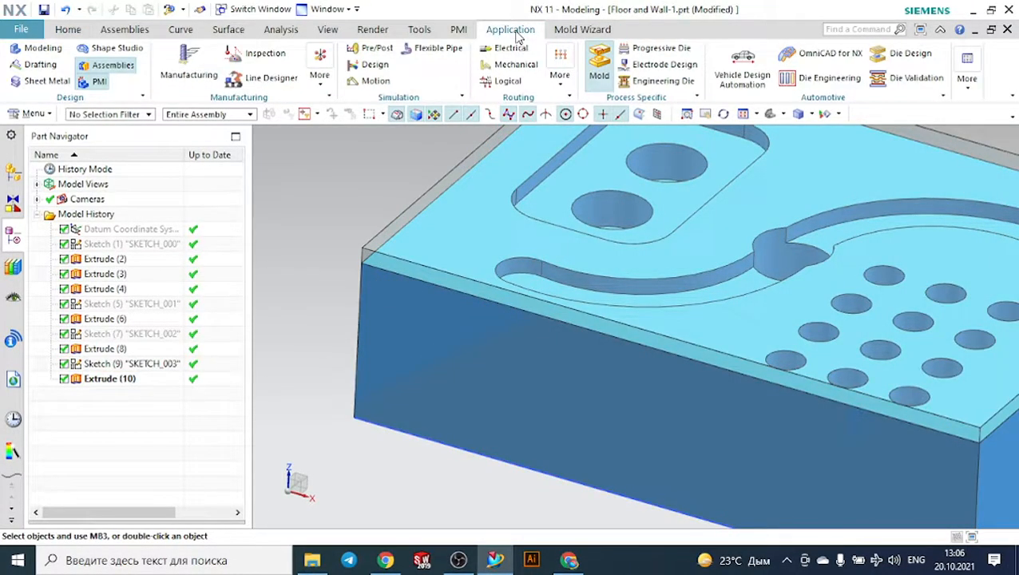
click(188, 72)
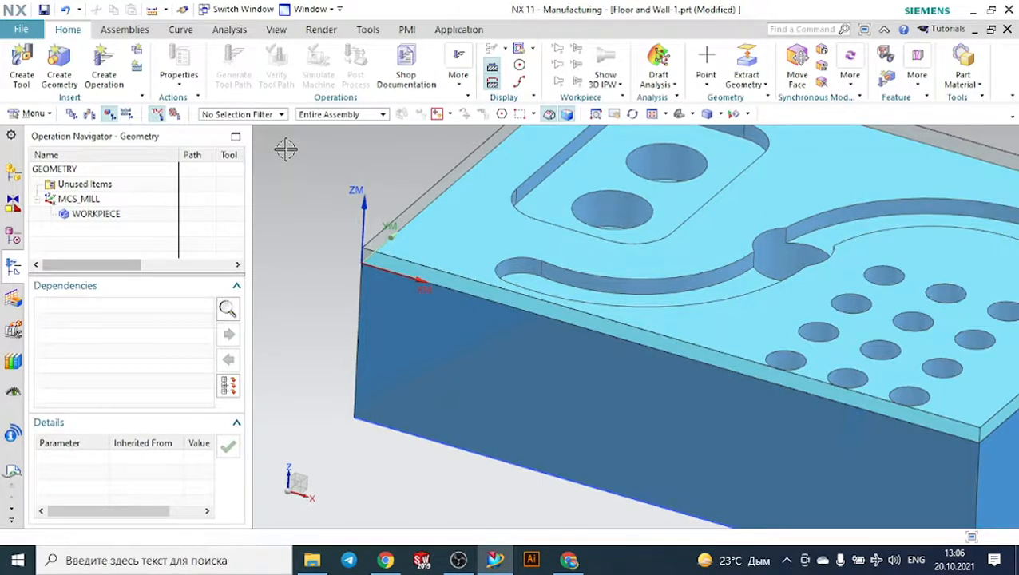
- Retrieve the 43 mm indexable face mill ugt0212_002 from the milling tool library, without creating any other tool
scroll(286, 149, down, 5)
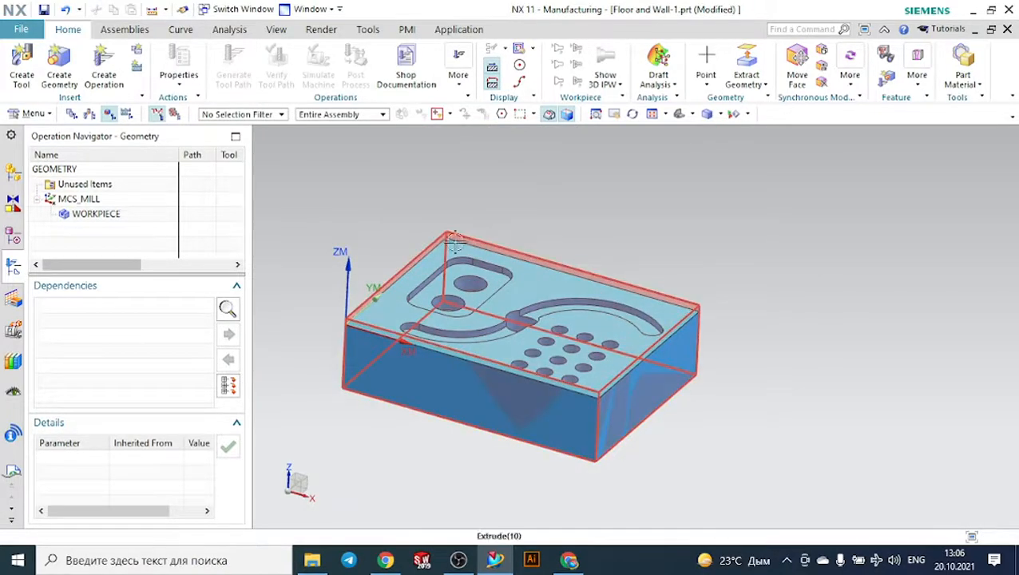
scroll(359, 282, up, 2)
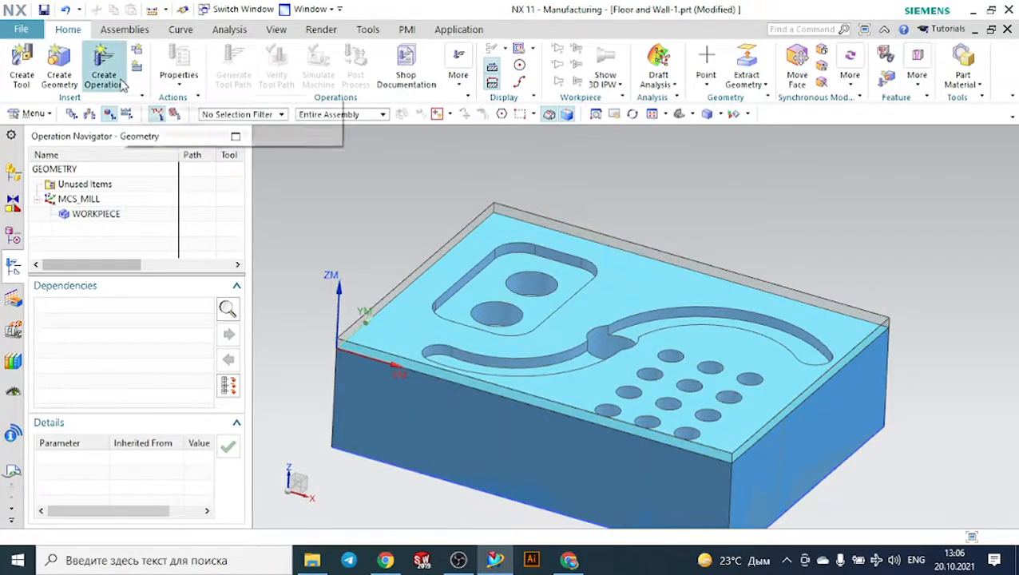
click(24, 60)
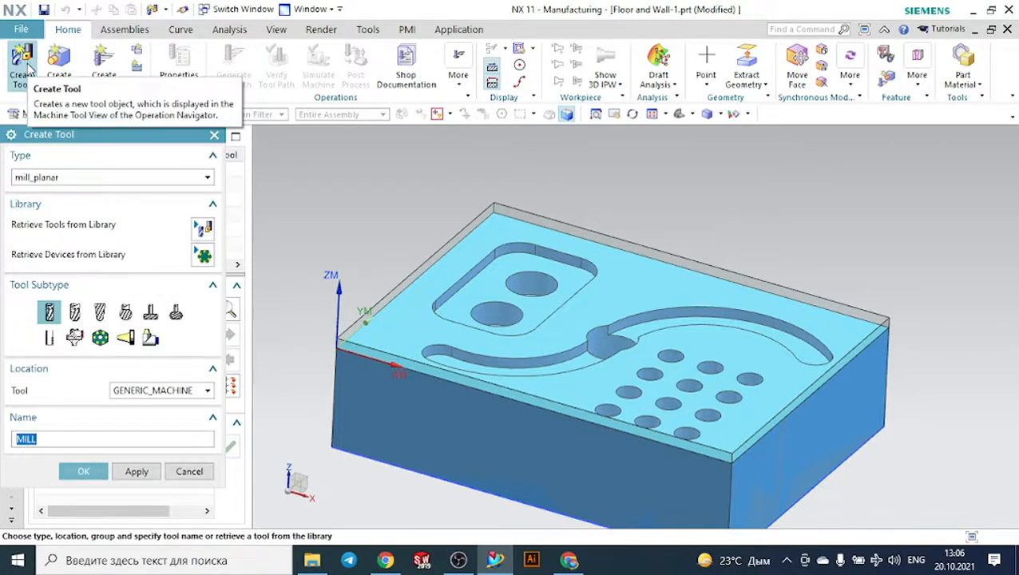
click(211, 239)
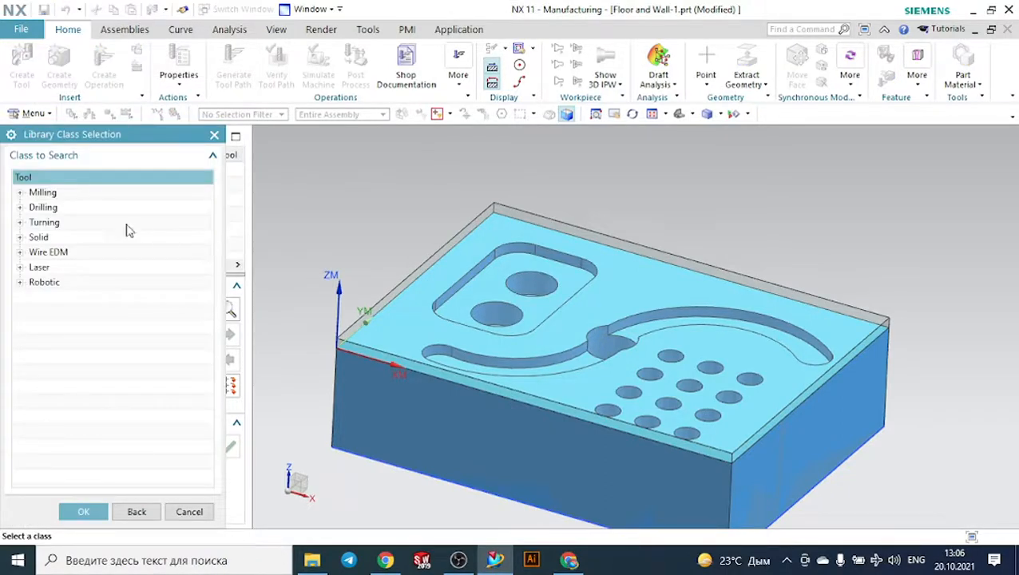
click(20, 194)
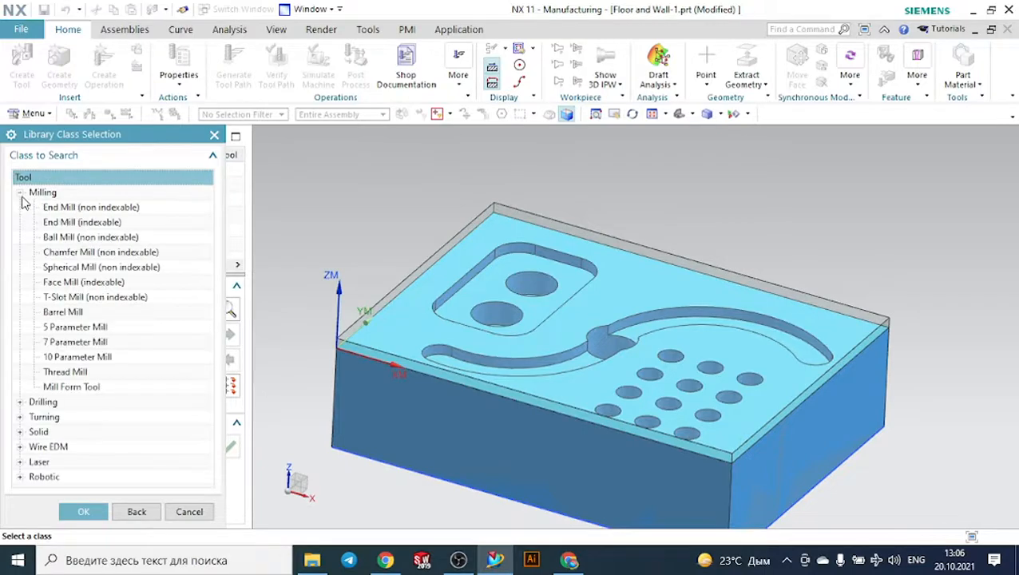
double_click(63, 283)
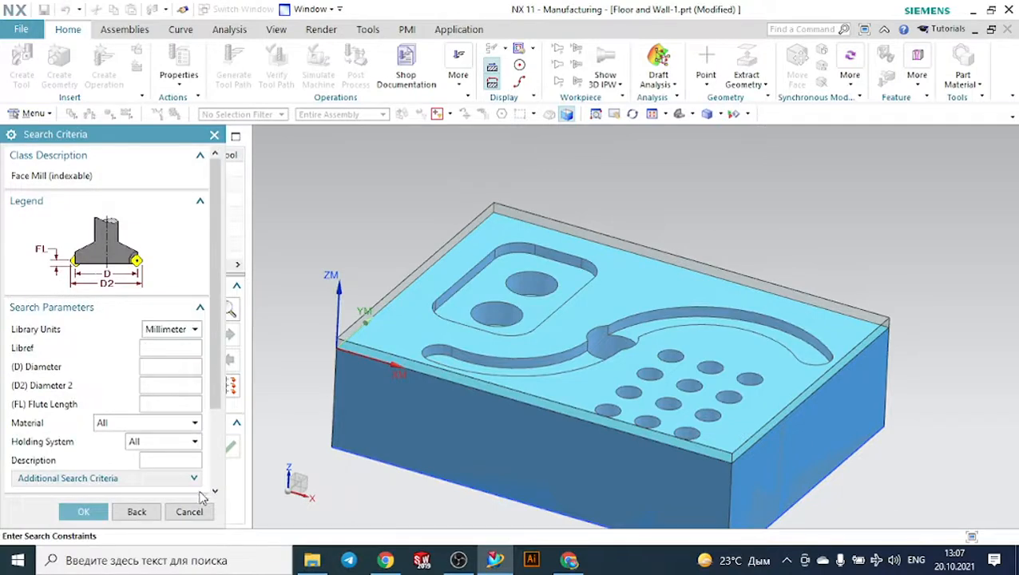
click(84, 511)
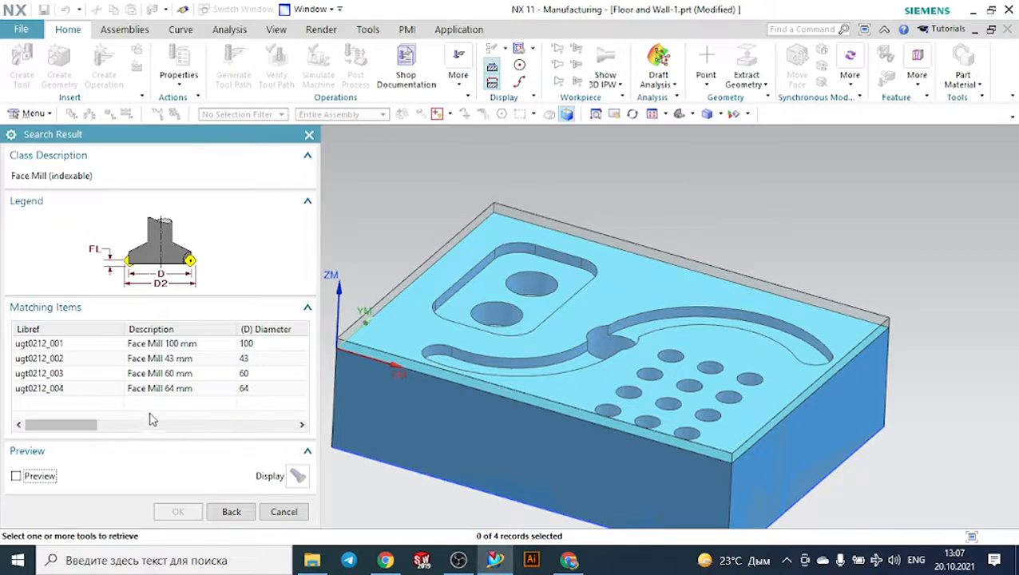
click(188, 363)
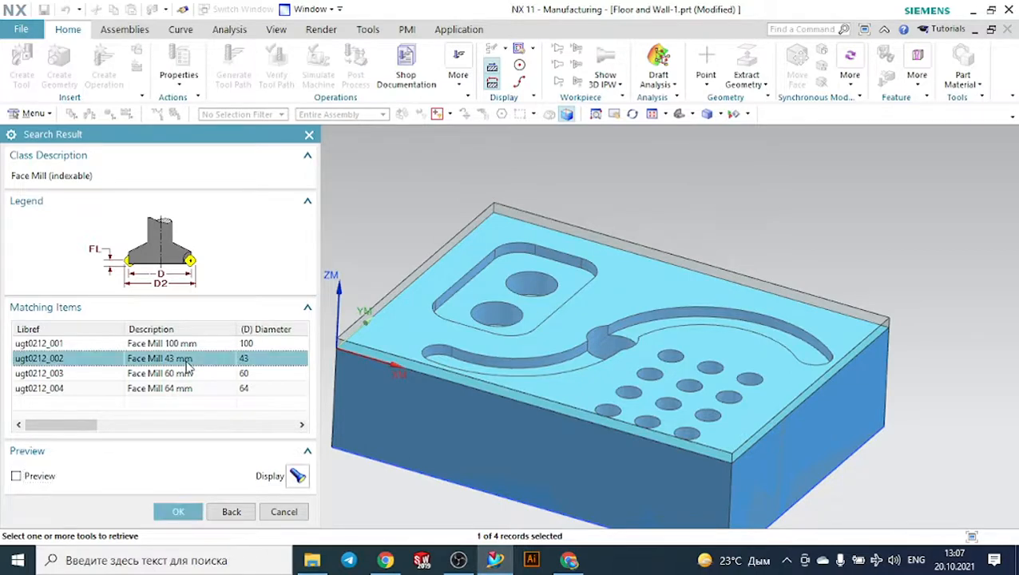
click(195, 512)
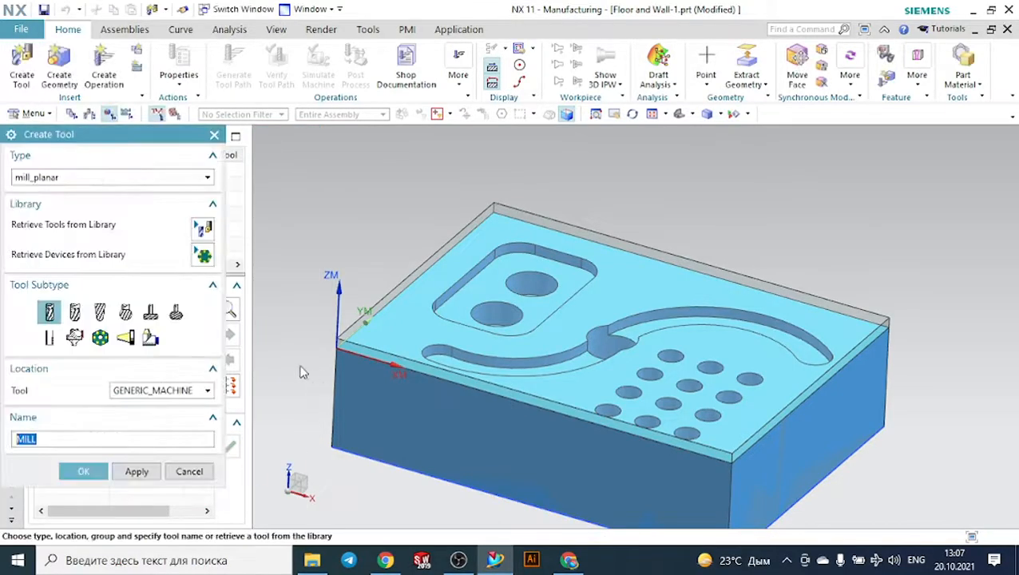
click(197, 471)
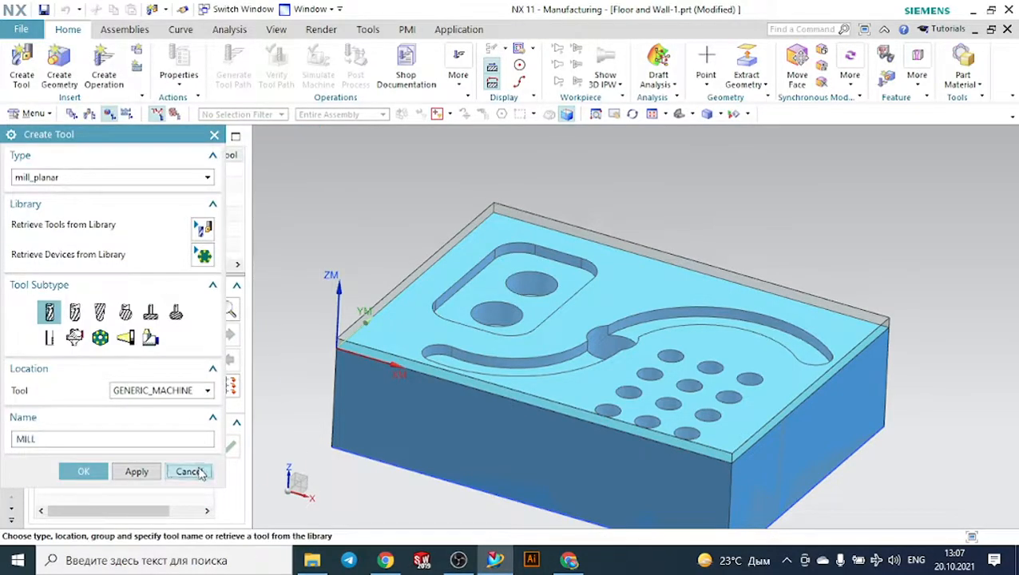
- Show the operations by machine tool and rename the retrieved face mill to FACE_TOOL_D43
click(126, 113)
click(71, 113)
click(89, 113)
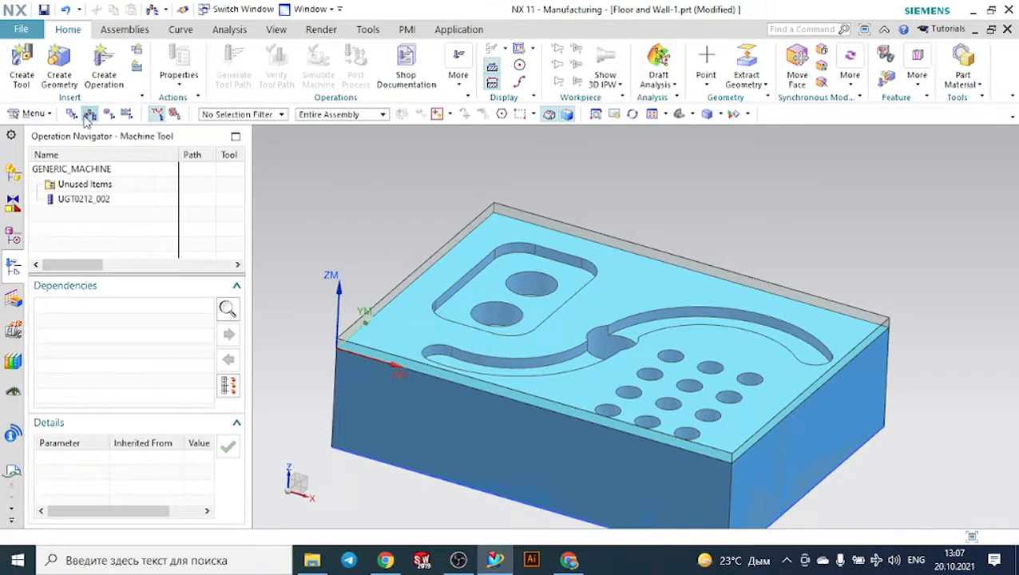
click(73, 201)
right_click(74, 207)
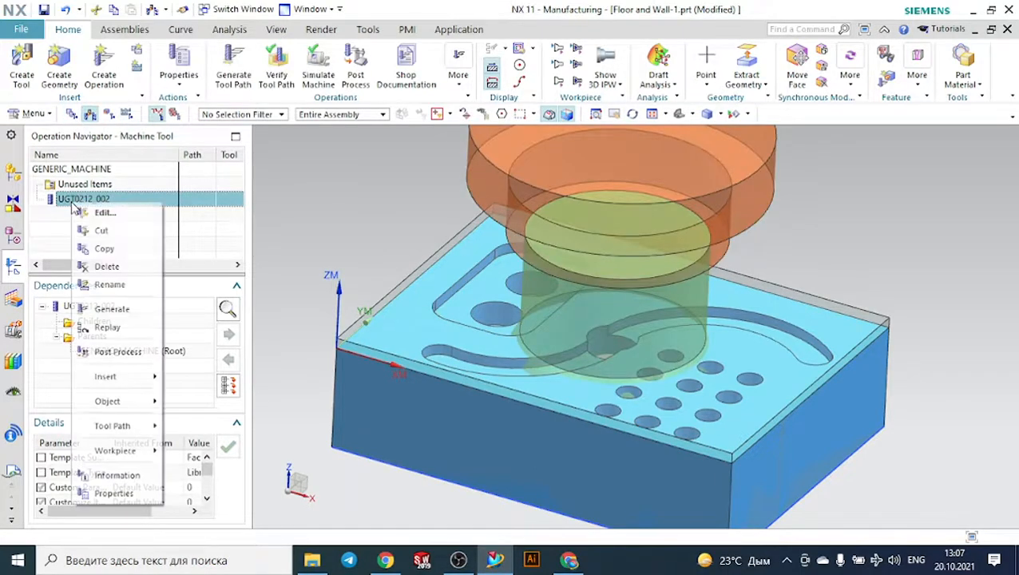
click(103, 285)
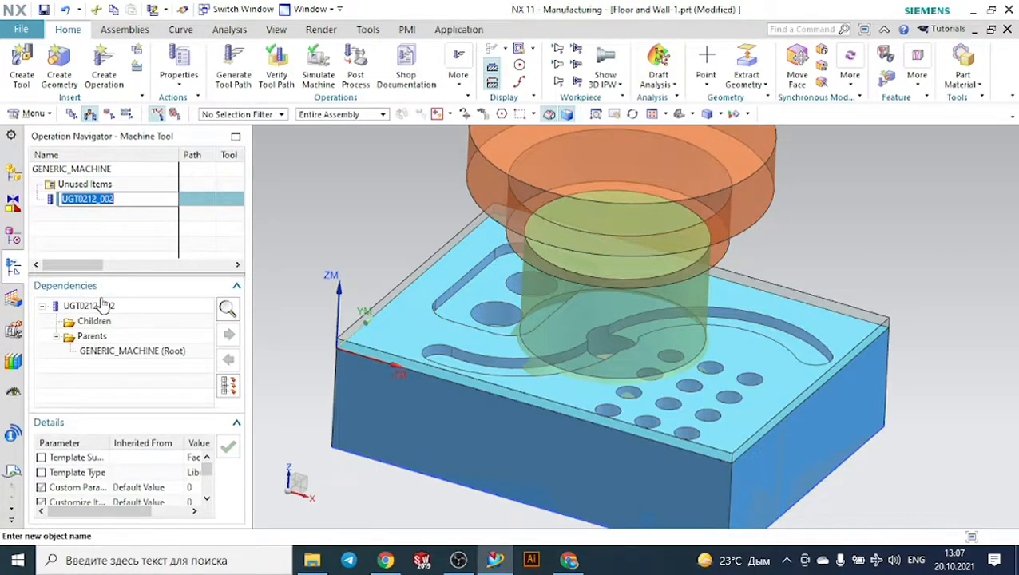
text(Face_Tool_D43)
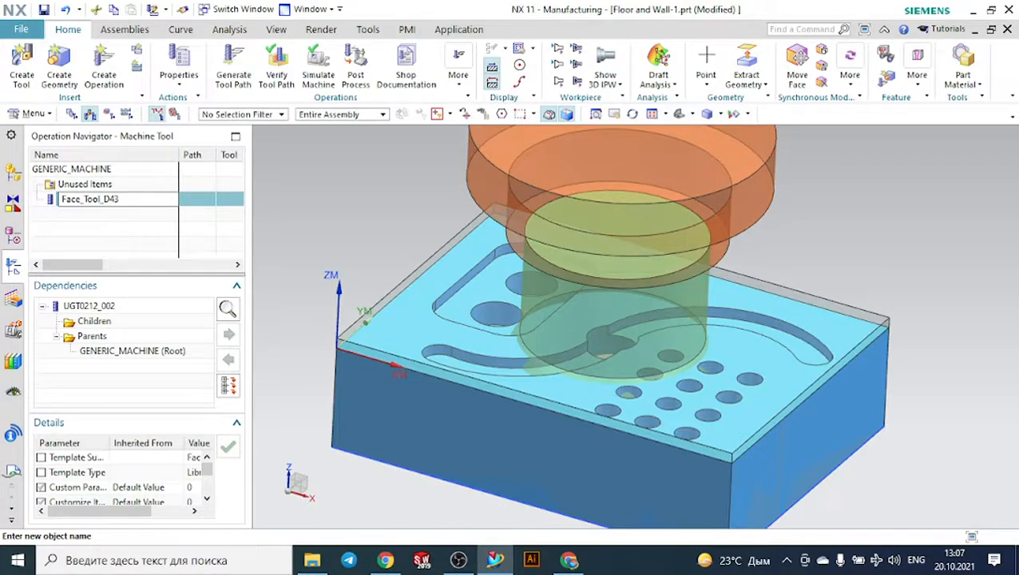
key(Return)
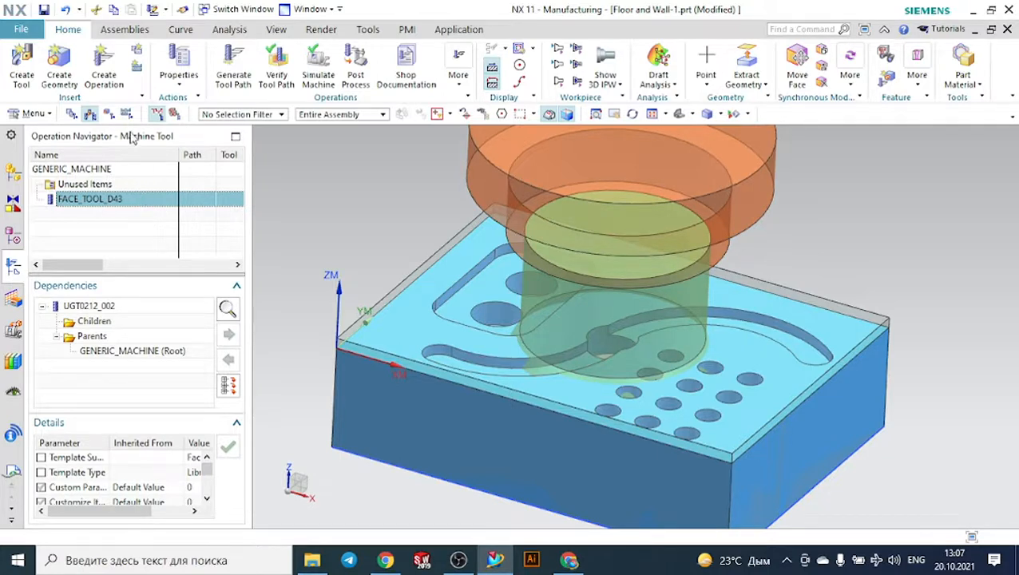
- Create a Face Milling with Boundaries operation in NC_PROGRAM using tool FACE_TOOL_D43, geometry WORKPIECE and method MILL_FINISH
click(104, 68)
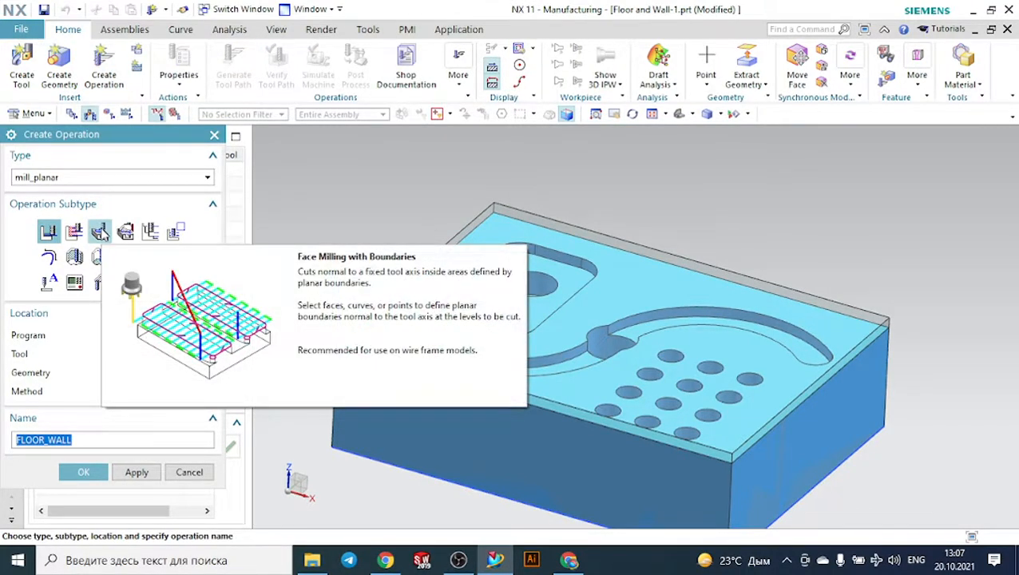
click(100, 232)
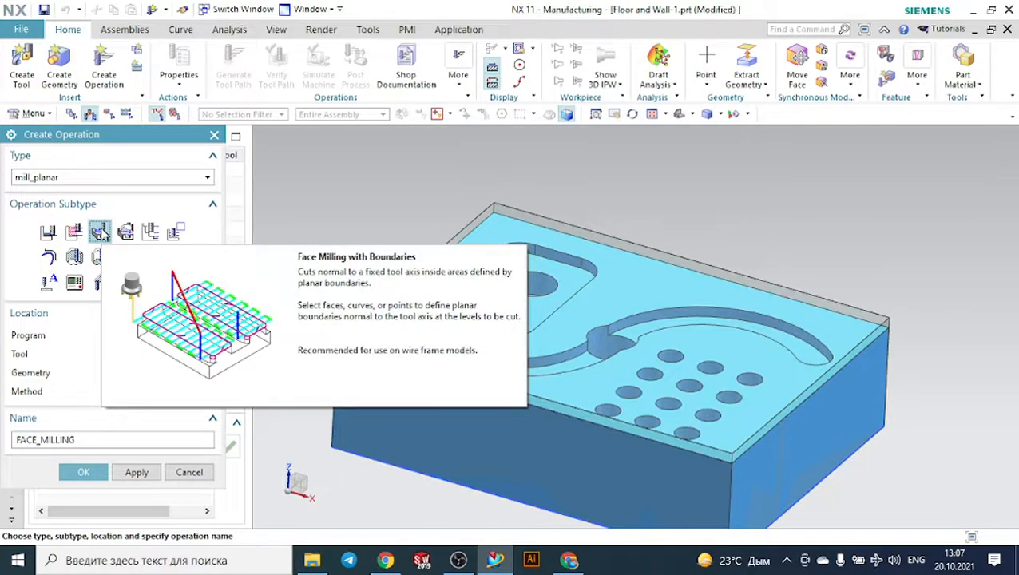
click(147, 336)
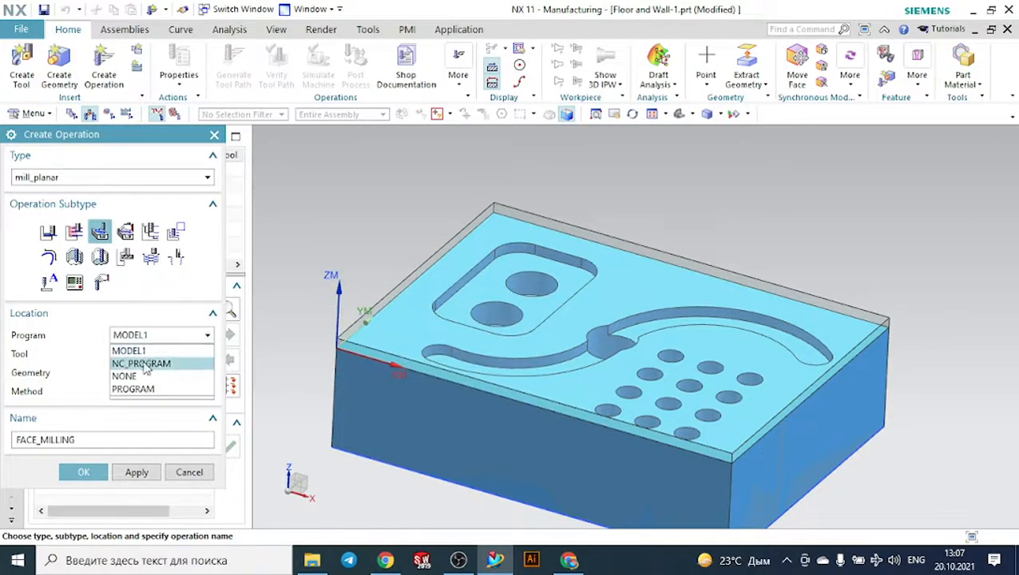
click(144, 364)
click(143, 355)
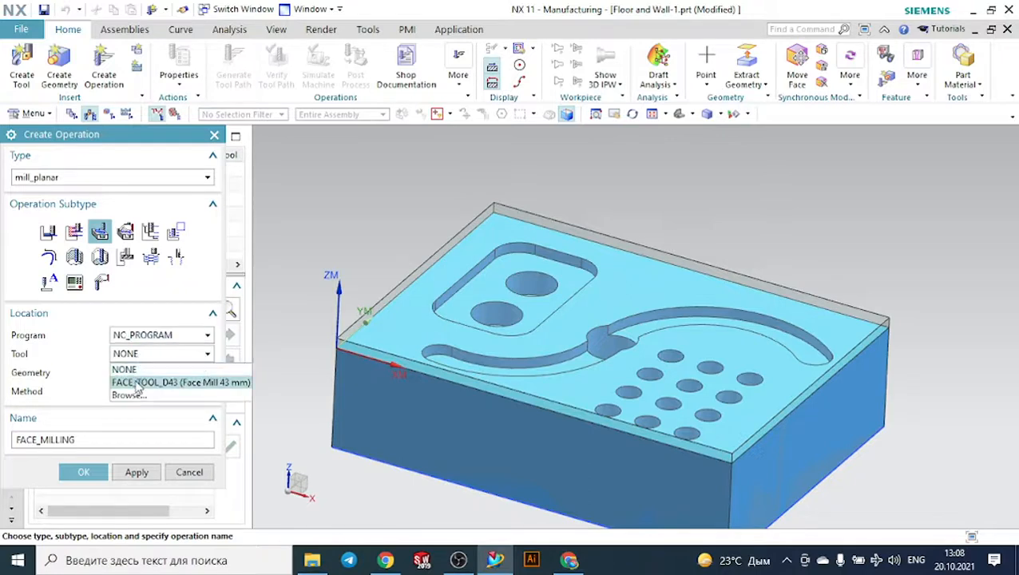
click(138, 383)
click(136, 374)
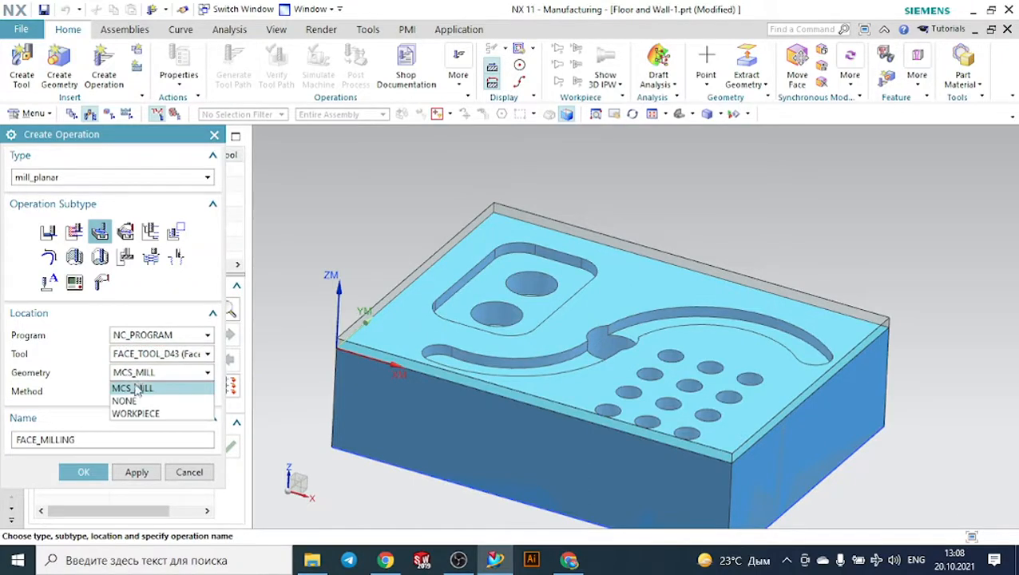
click(139, 411)
click(136, 391)
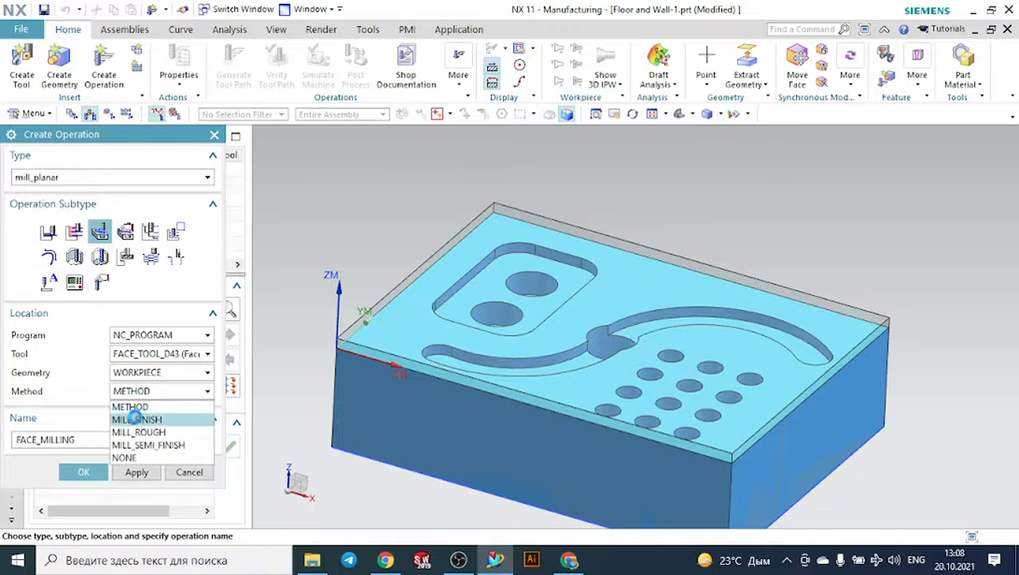
click(135, 418)
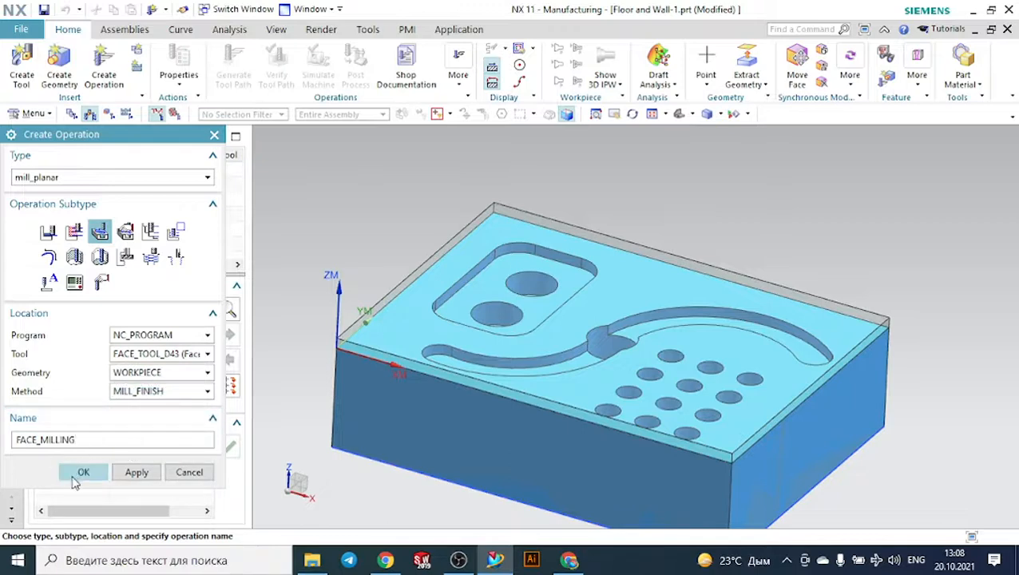
click(82, 473)
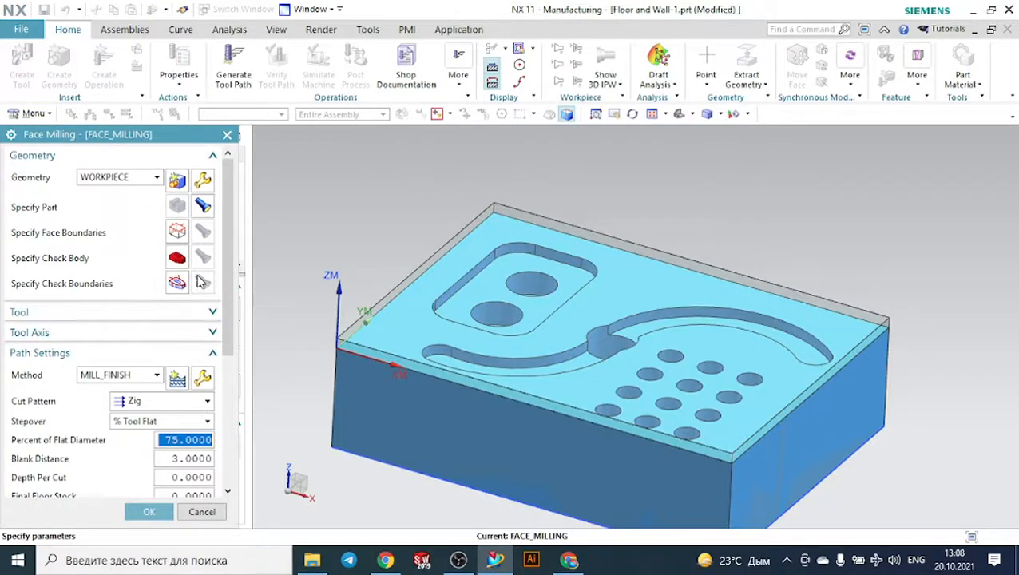
- Specify the part's upper face, belonging to Extrude(2), as the face boundary of the milling operation
click(179, 232)
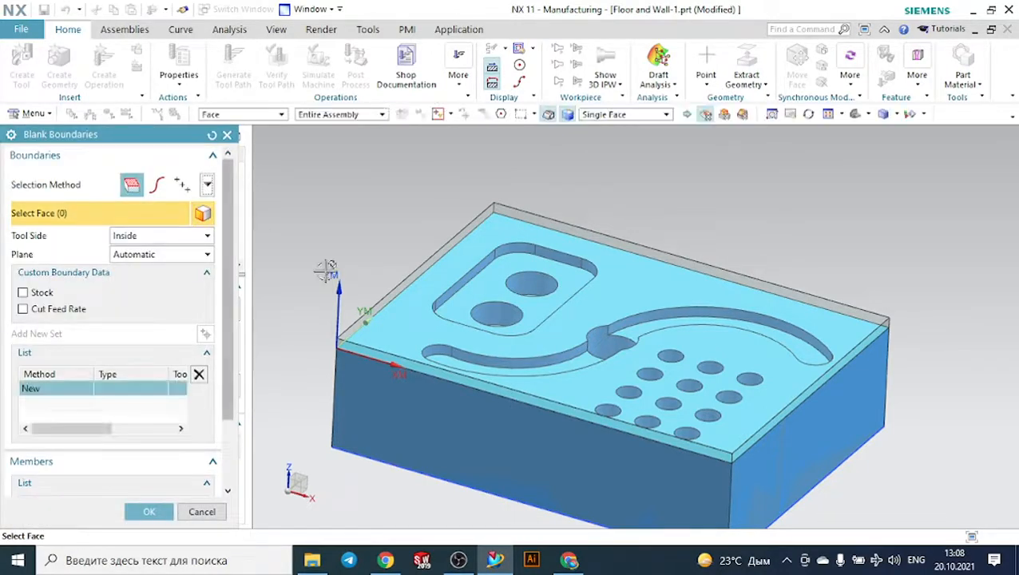
scroll(394, 323, up, 4)
right_click(392, 321)
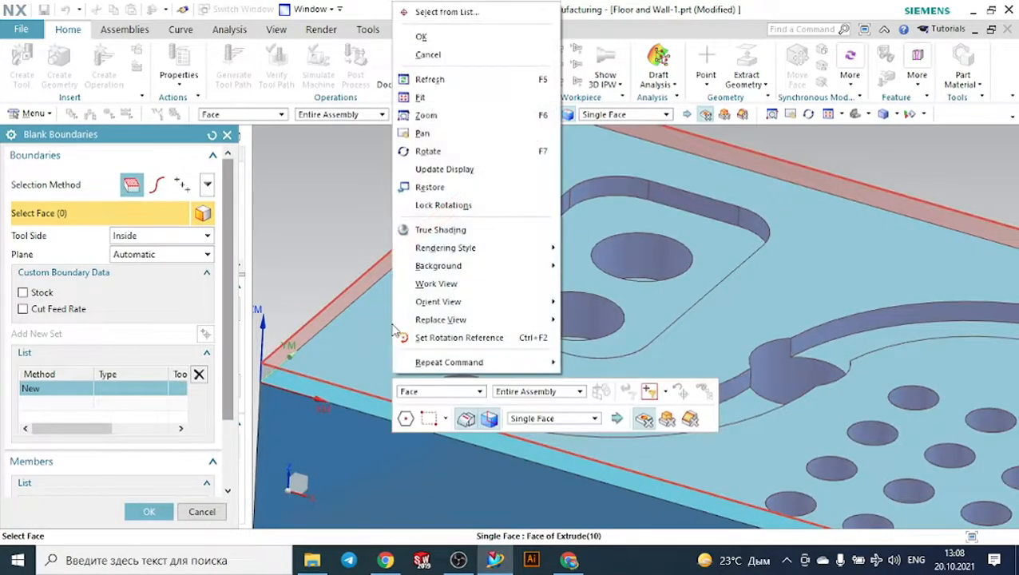
click(424, 16)
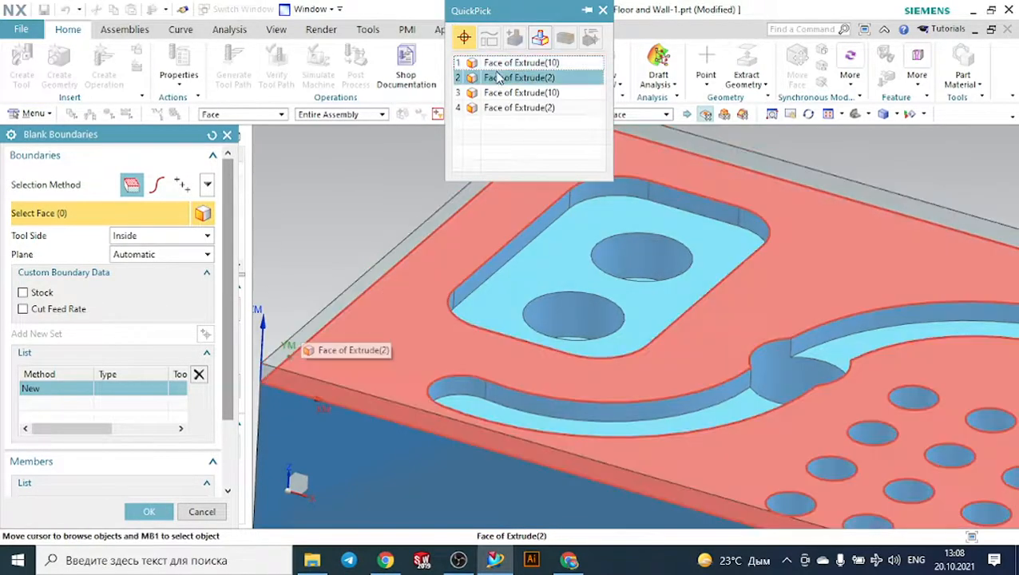
click(498, 76)
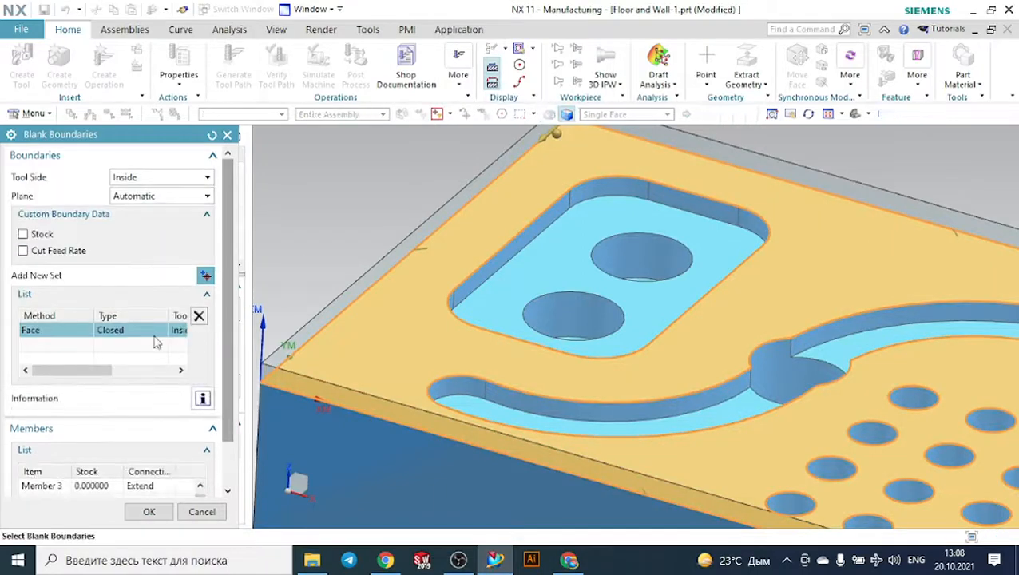
click(149, 512)
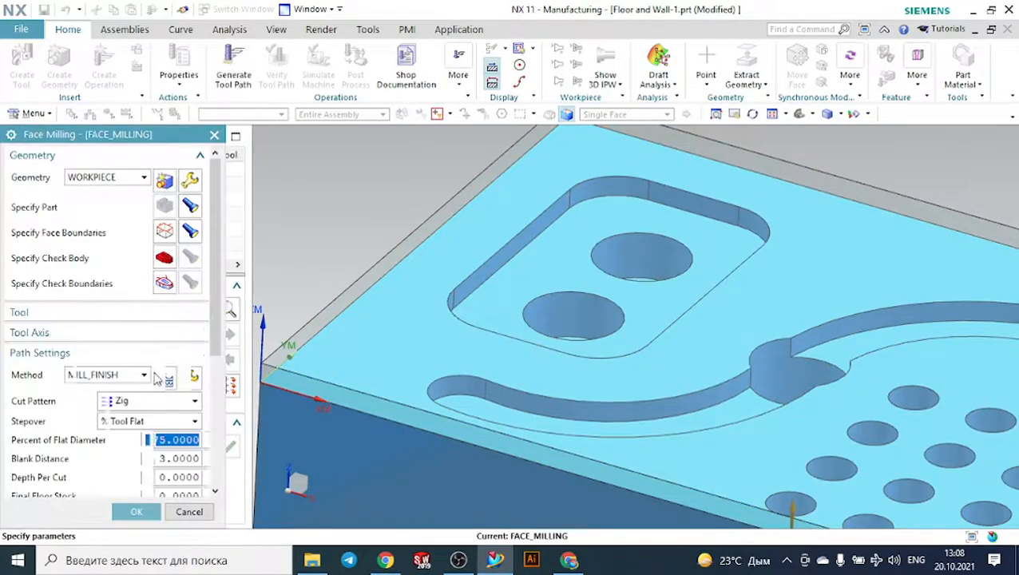
- Check the tool assigned to the face milling operation and set its tool axis to +ZM Axis
click(114, 318)
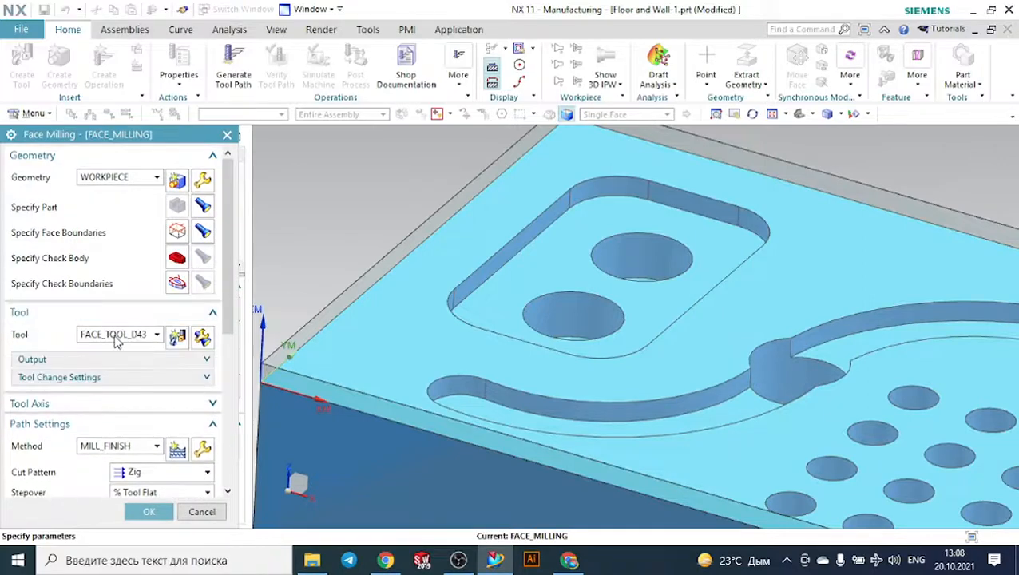
click(100, 316)
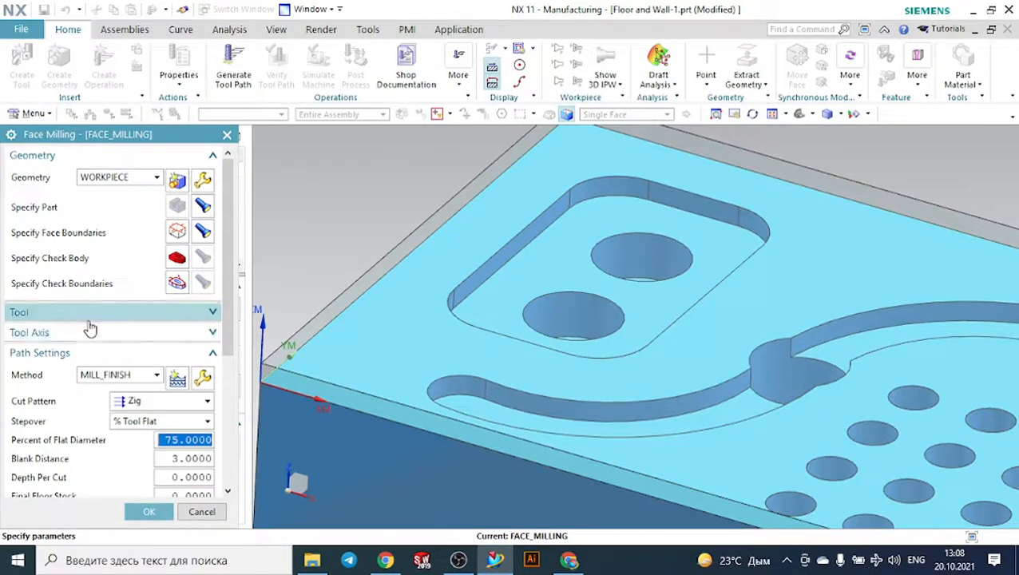
click(90, 332)
click(131, 355)
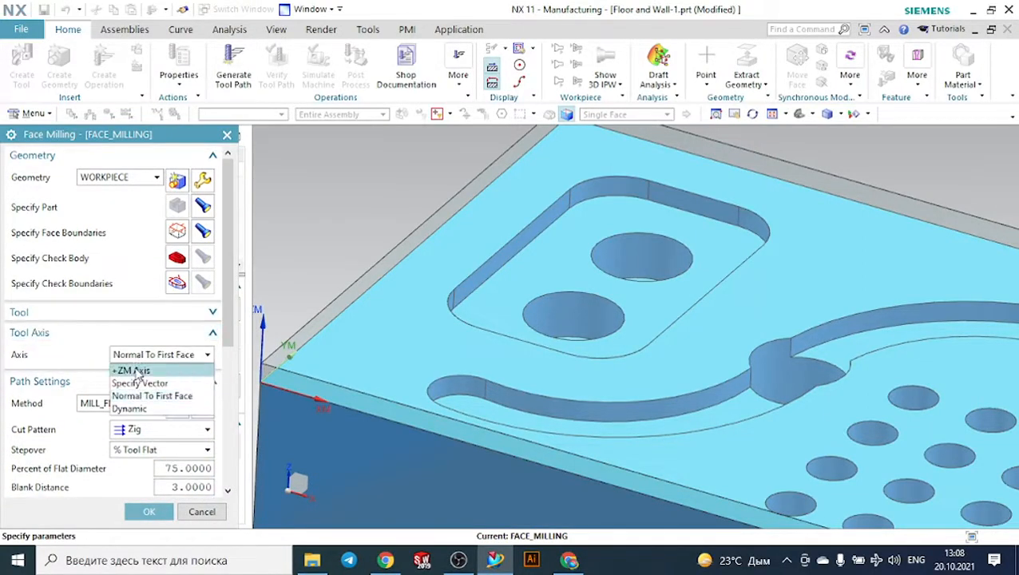
click(126, 372)
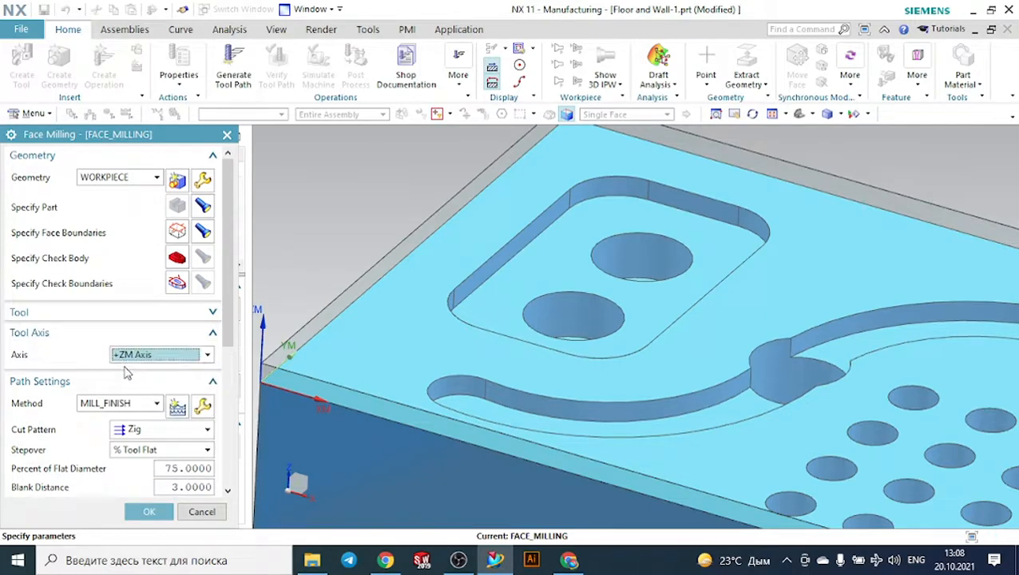
- Set the cut pattern to Zig Zag and the stepover to 40 percent of the flat diameter
click(141, 429)
click(140, 381)
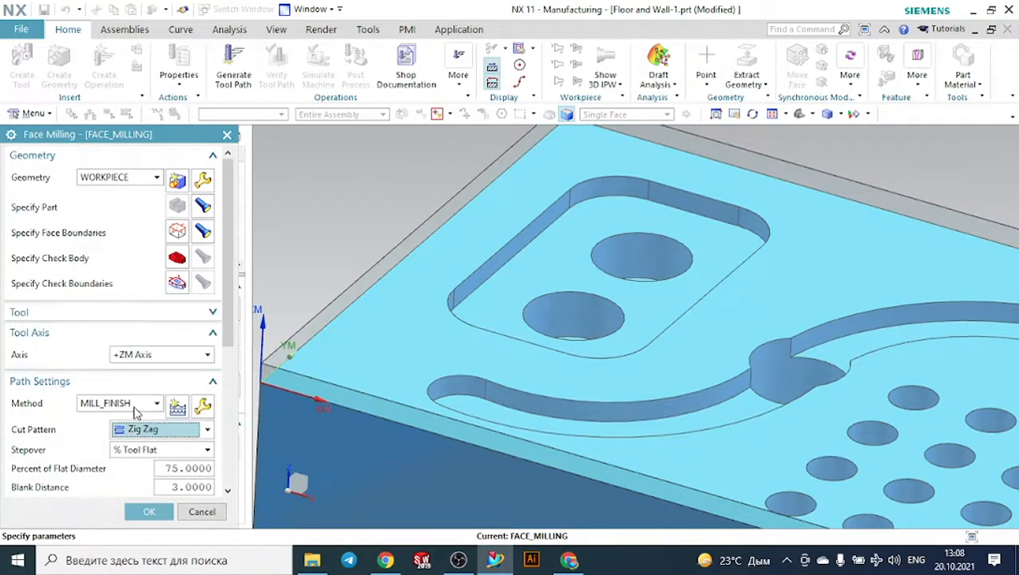
scroll(136, 412, down, 5)
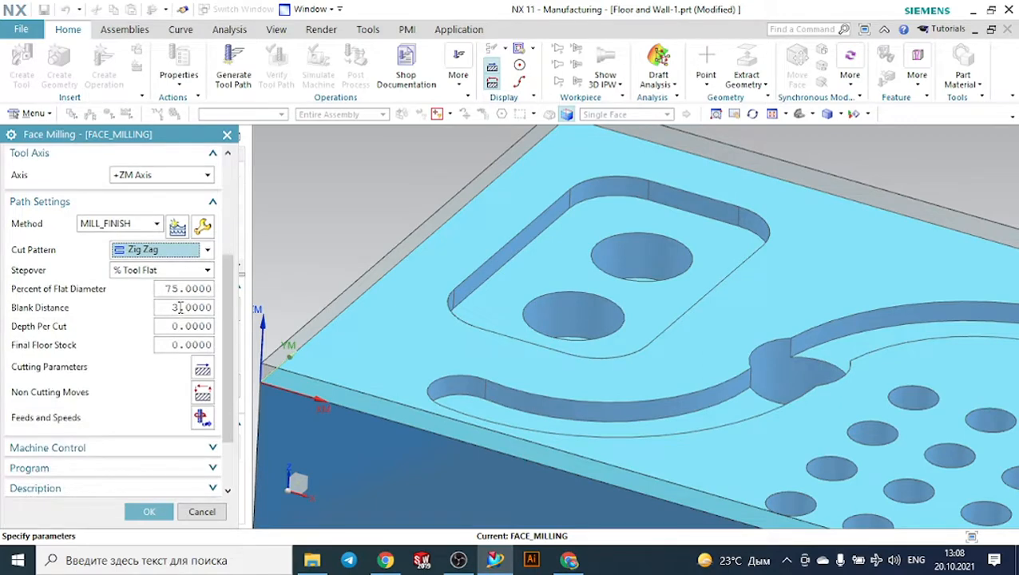
double_click(184, 288)
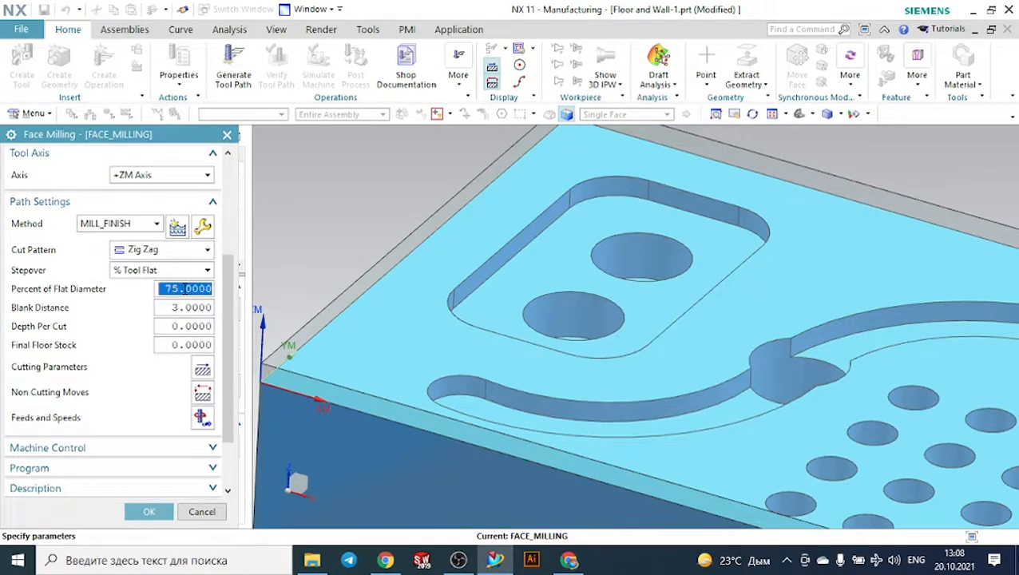
text(40)
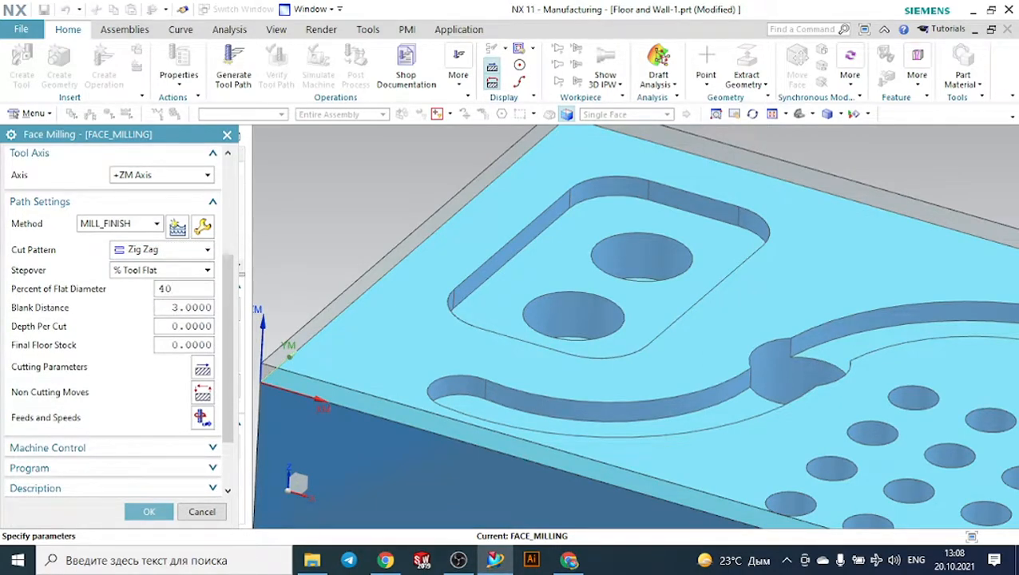
click(198, 308)
scroll(200, 318, down, 2)
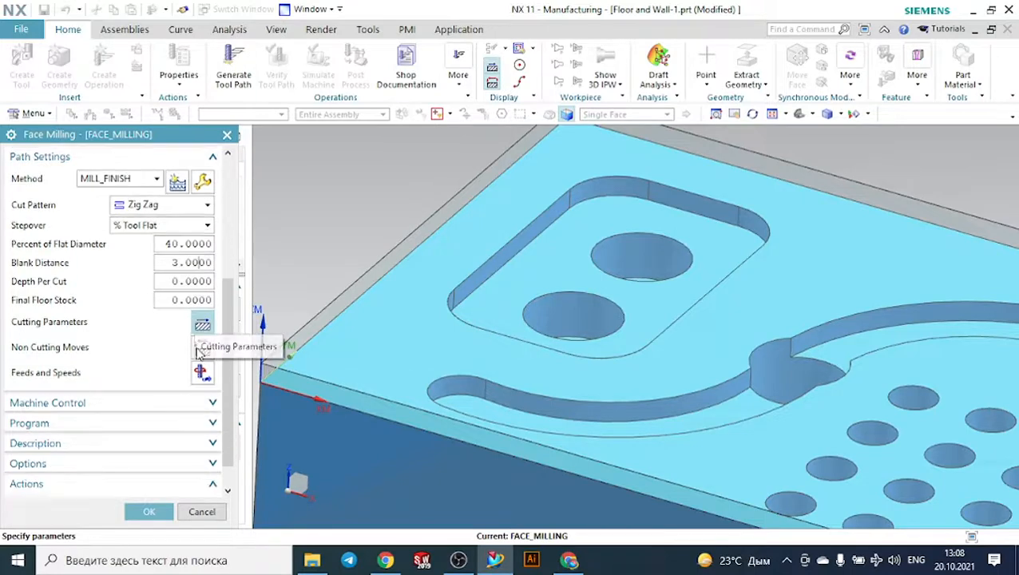
- Enable a spindle speed of 1000 rpm and calculate the matching surface speed and feed per tooth
click(202, 374)
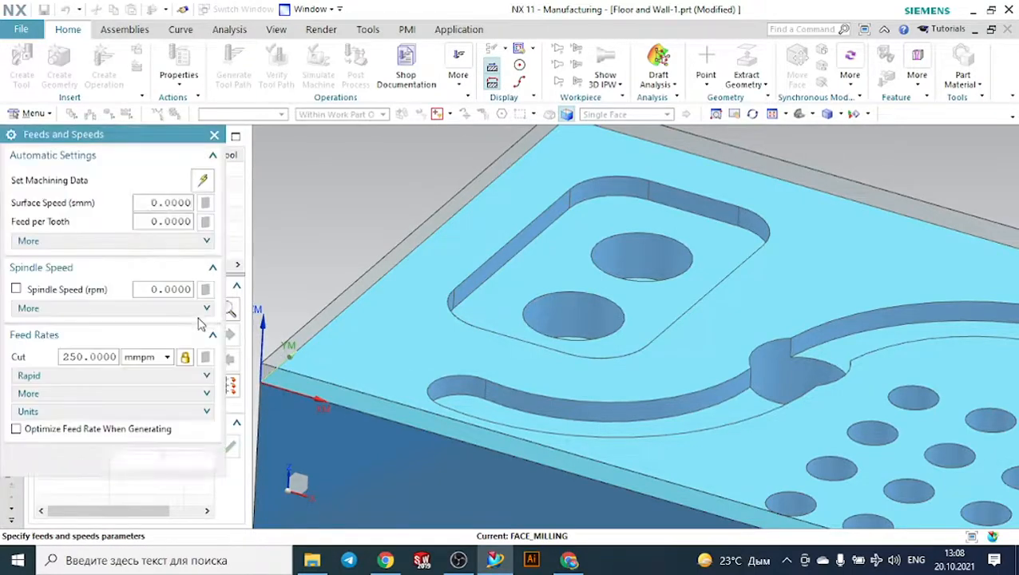
click(16, 290)
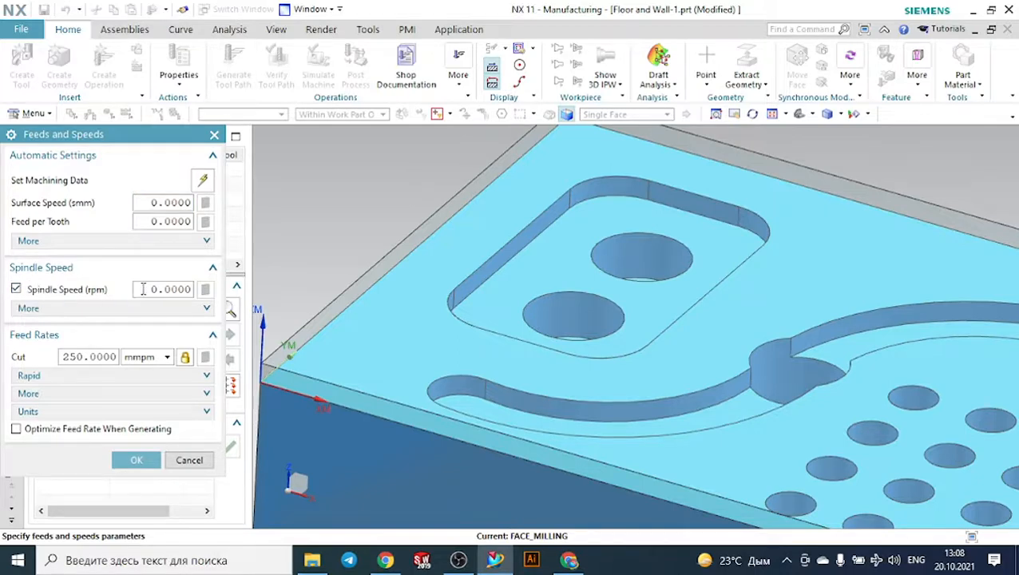
text(1)
key(Return)
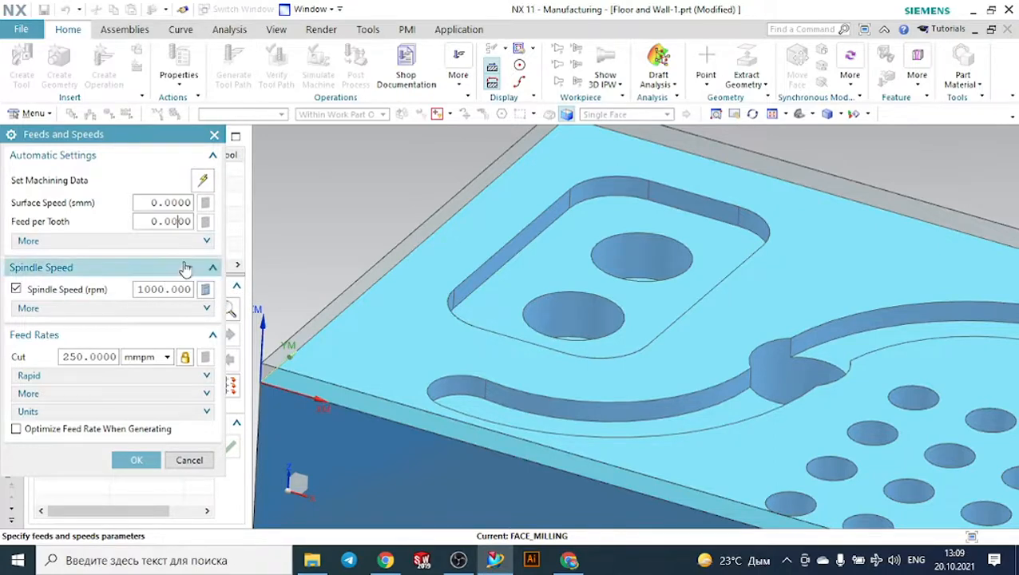
click(205, 289)
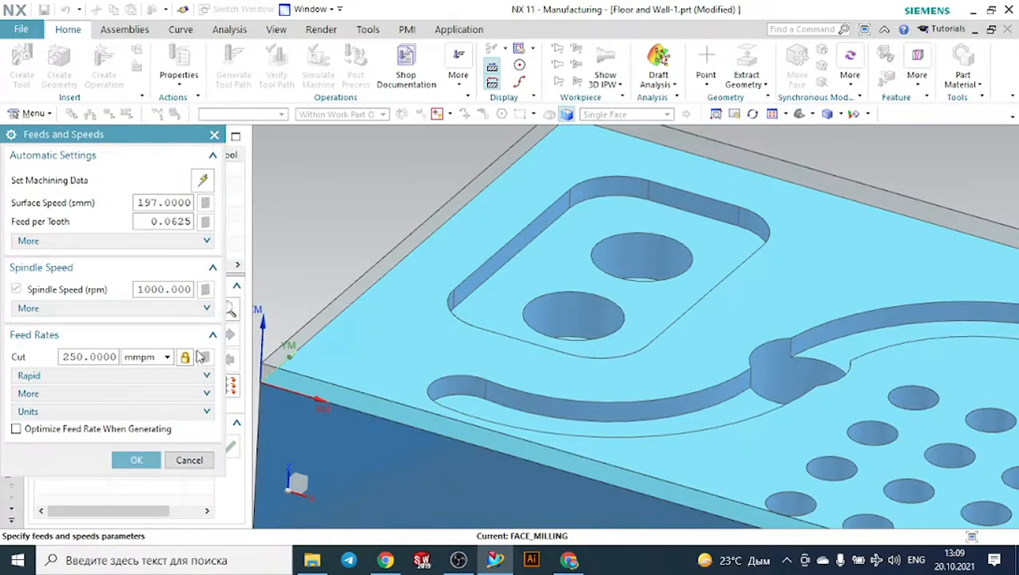
click(136, 461)
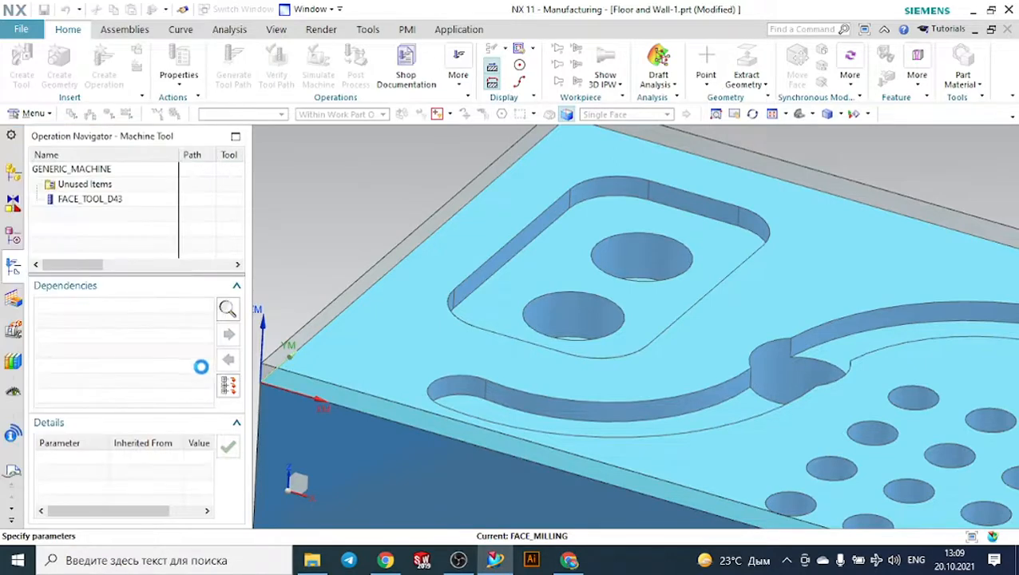
- Try to generate the face milling tool path and display the specified face boundaries on the model
scroll(144, 379, down, 1)
click(74, 476)
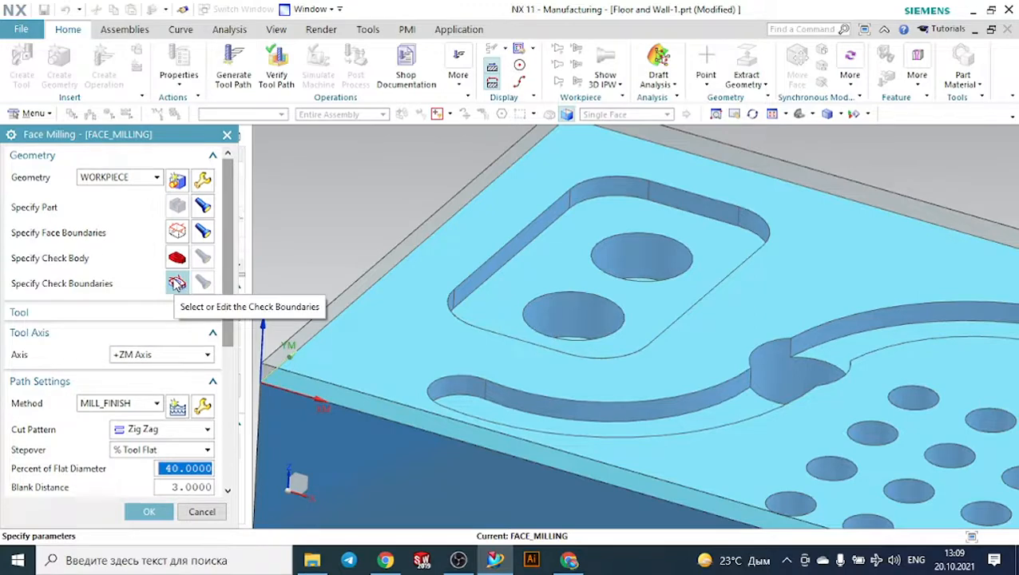
click(205, 231)
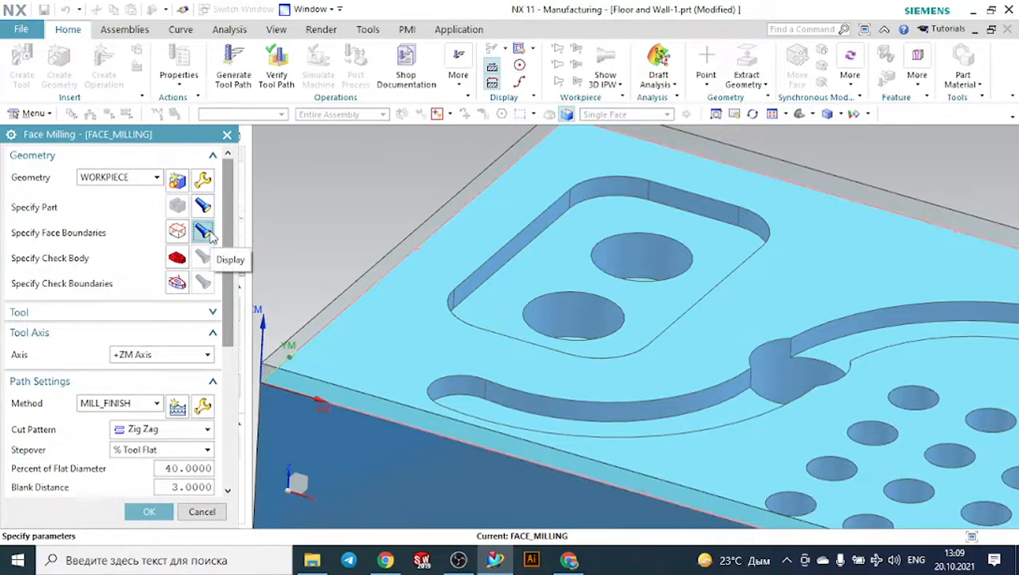
- Delete the existing face boundary and specify the upper face of the transparent blank instead
click(177, 231)
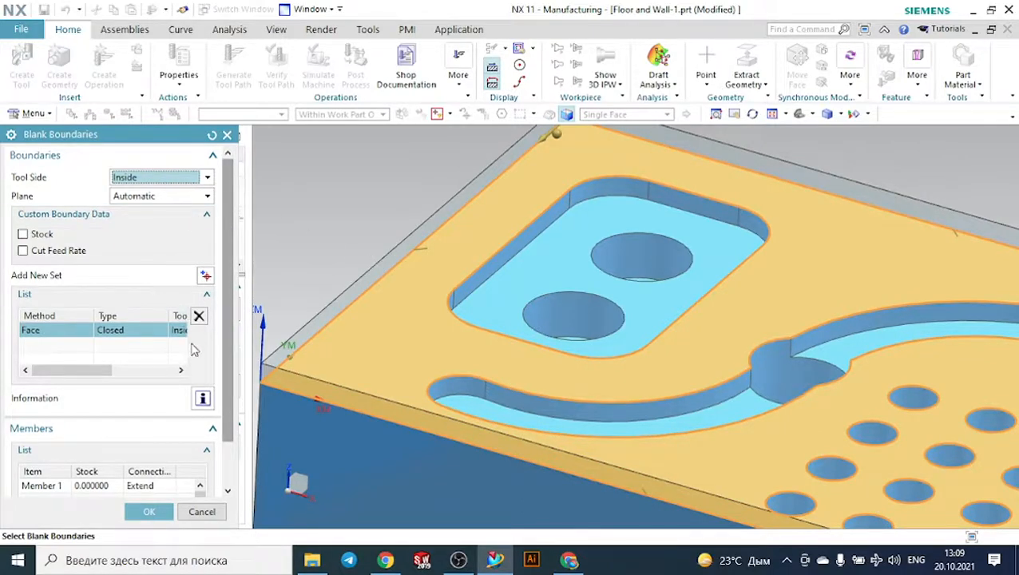
click(198, 317)
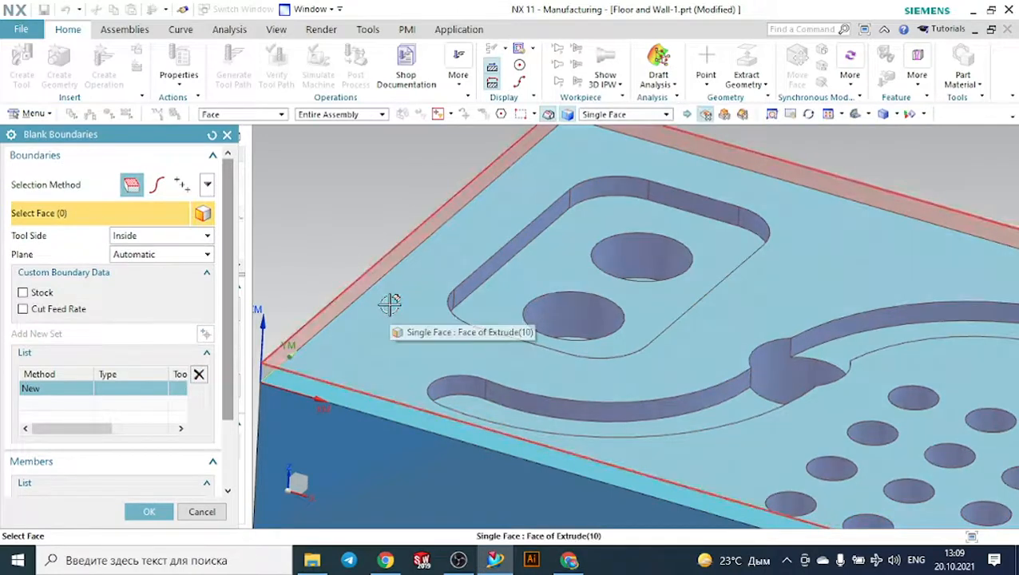
click(392, 302)
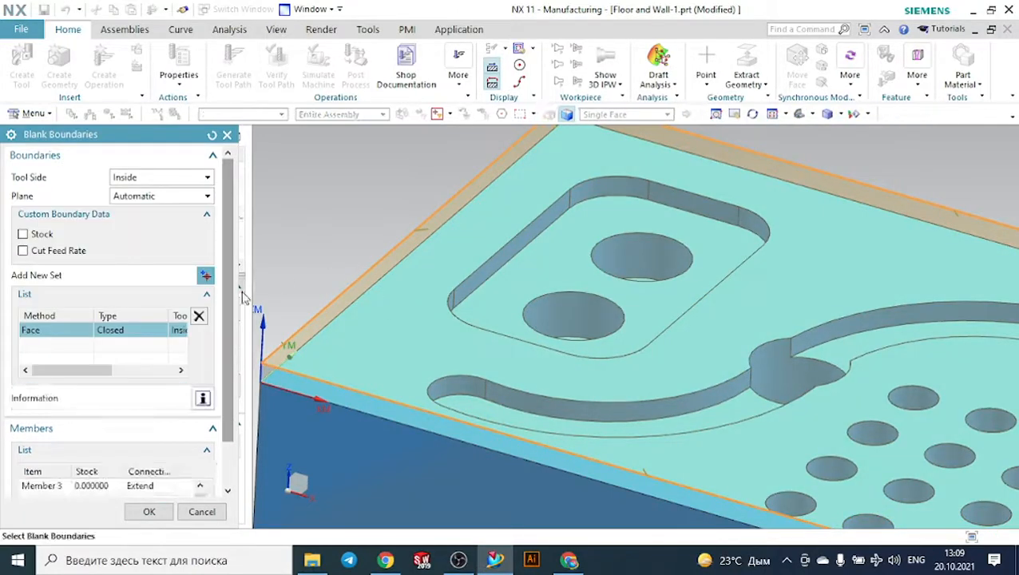
click(159, 510)
click(155, 511)
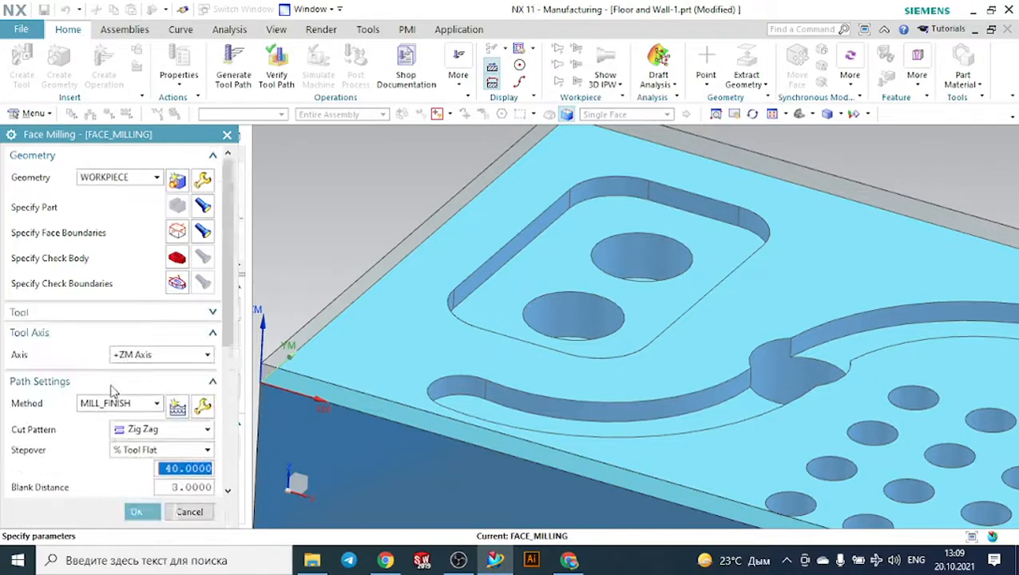
- Generate the face milling tool path from the new boundary and start its verification
scroll(114, 393, down, 6)
click(74, 477)
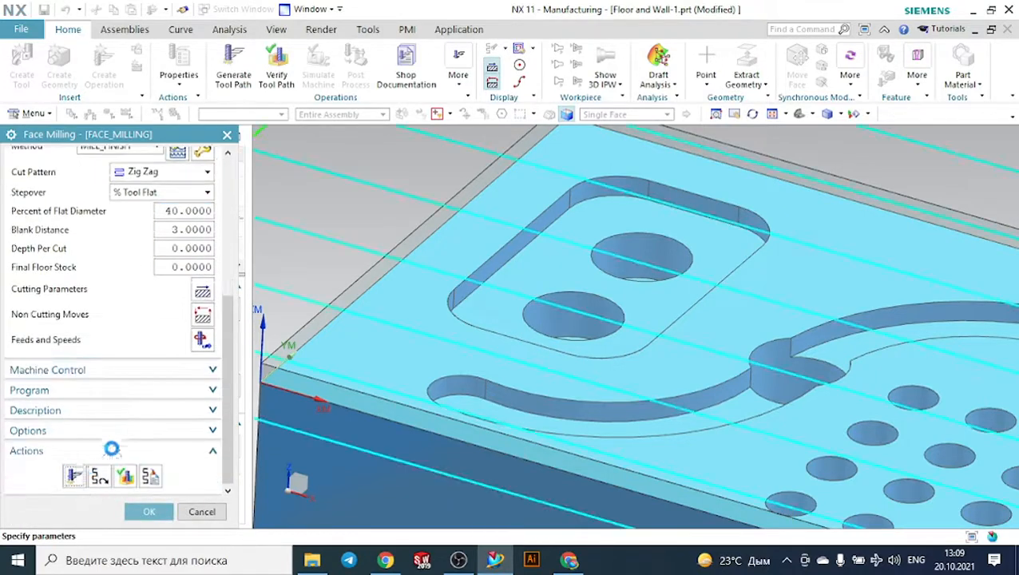
click(125, 477)
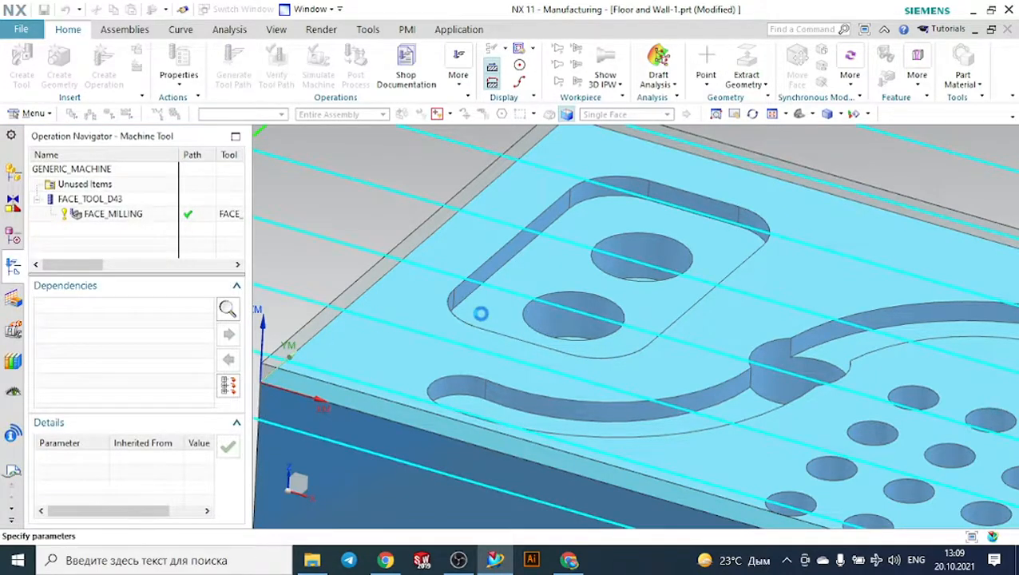
- In the face milling cutting parameters, set the tool overhang to 50% of the tool and simplify shapes to Minimum Box
scroll(539, 301, down, 5)
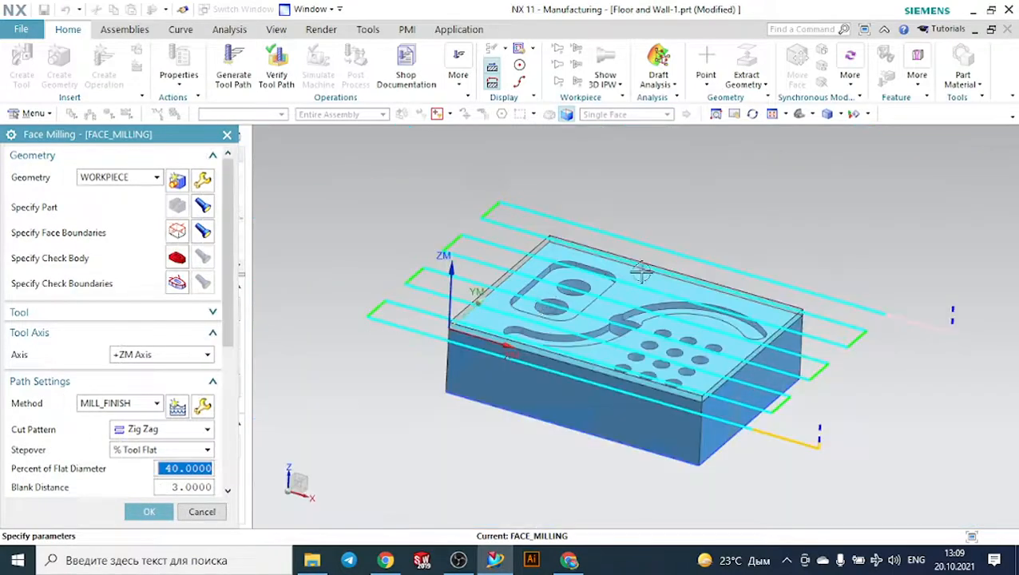
scroll(644, 269, up, 2)
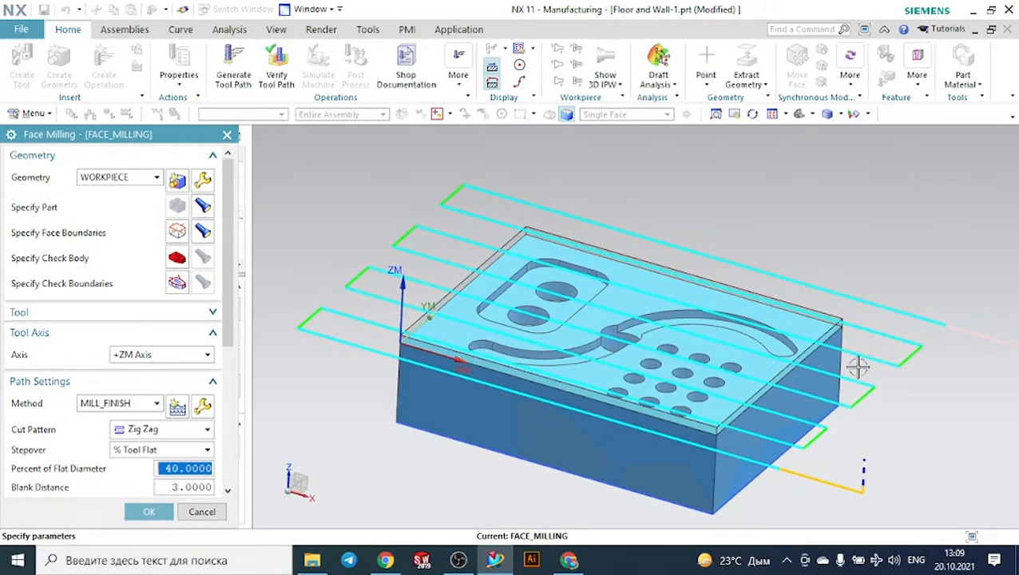
scroll(185, 443, down, 3)
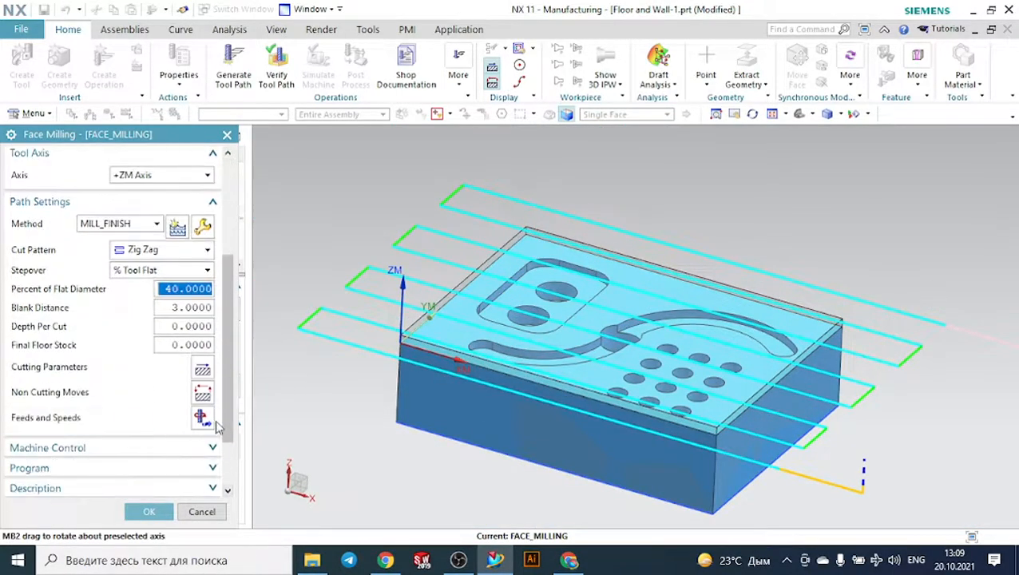
click(210, 367)
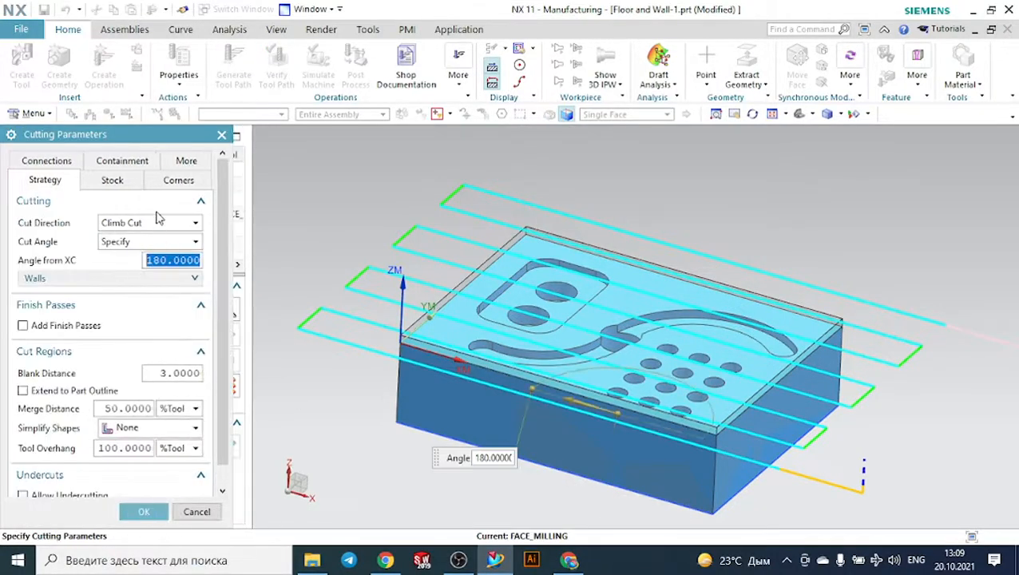
click(126, 451)
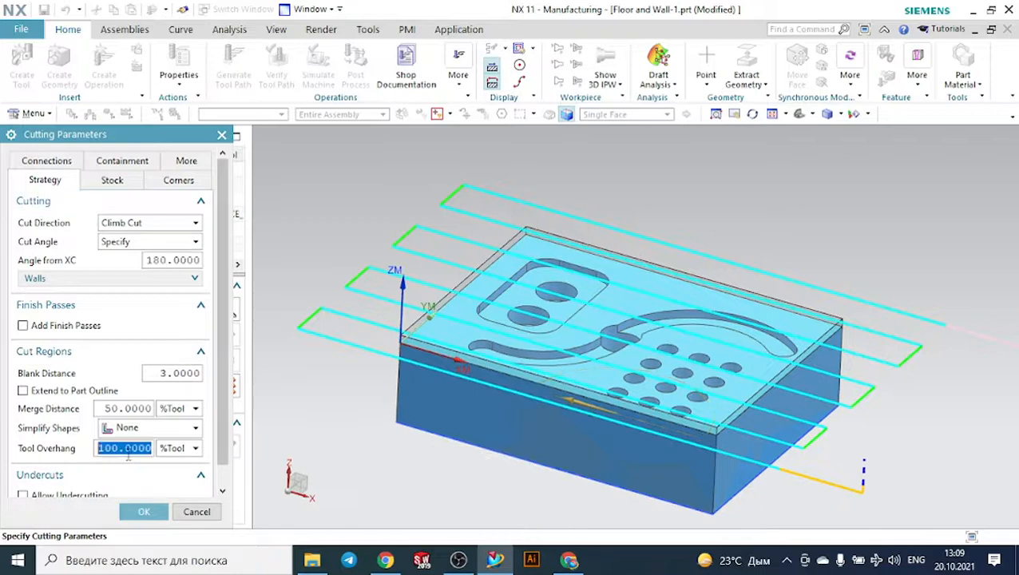
text(50)
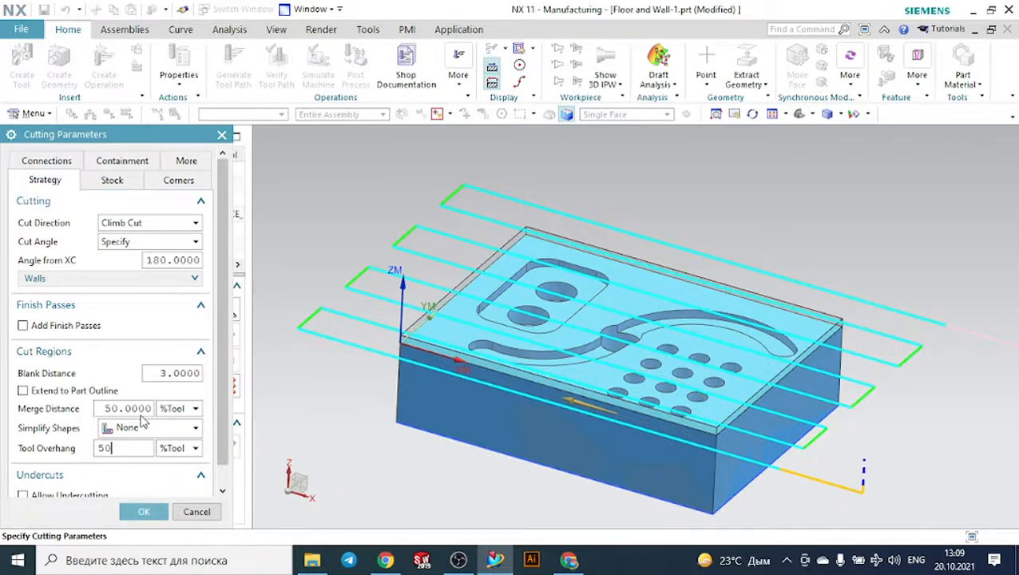
click(140, 426)
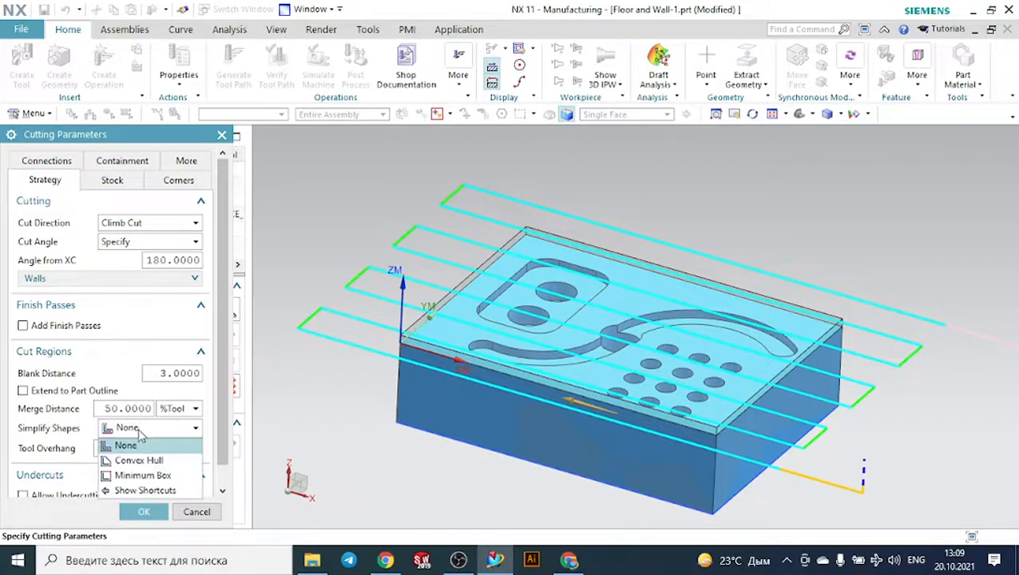
click(142, 477)
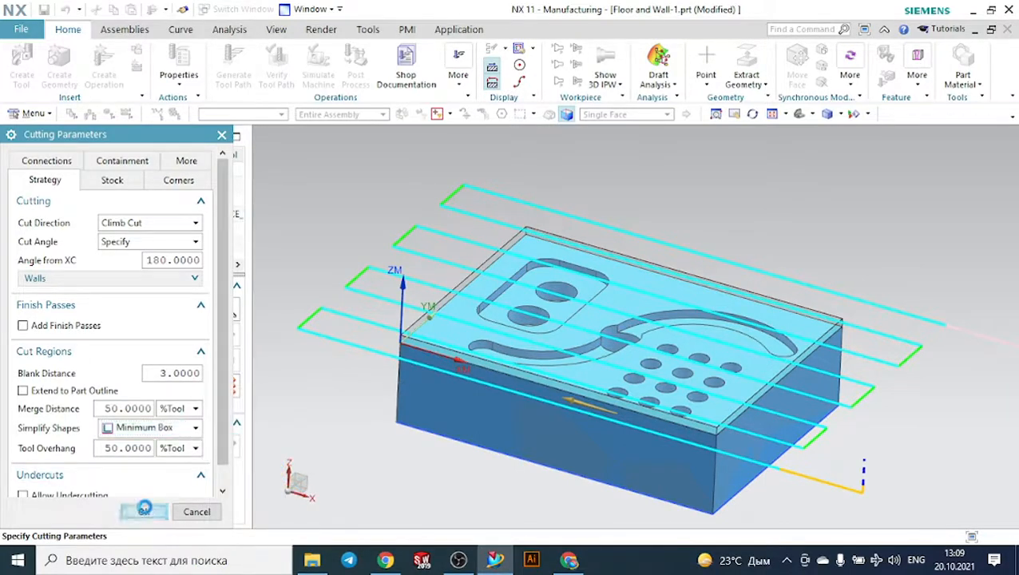
click(144, 511)
- Regenerate the face milling tool path and inspect its cutting level in the front view at the part origin
scroll(109, 435, down, 5)
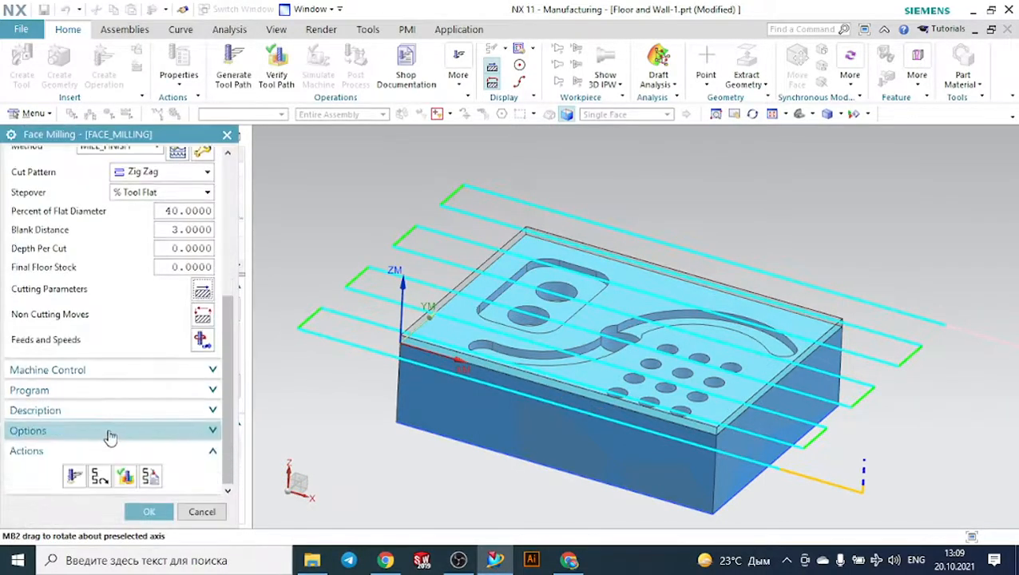
click(74, 476)
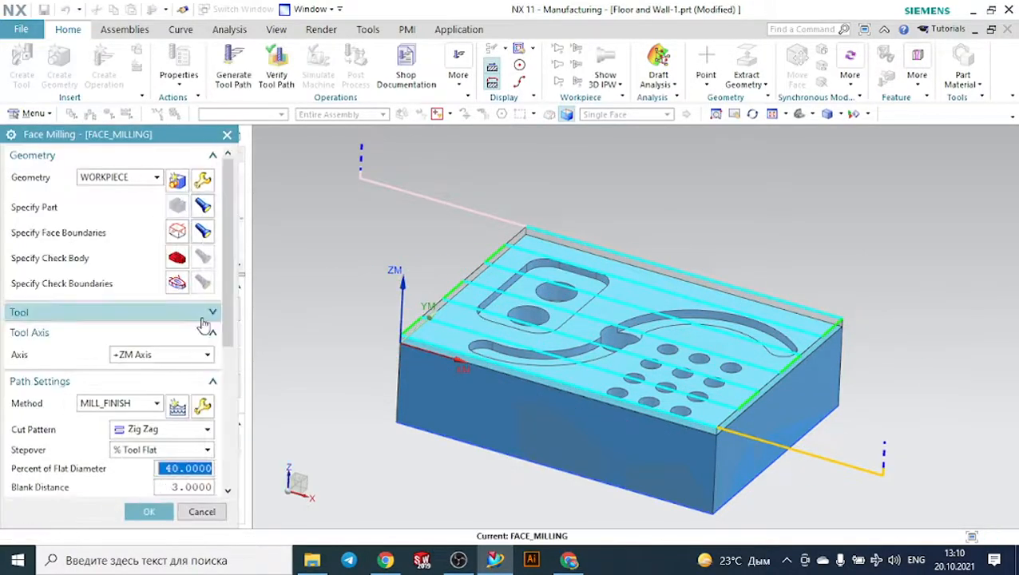
scroll(170, 394, down, 3)
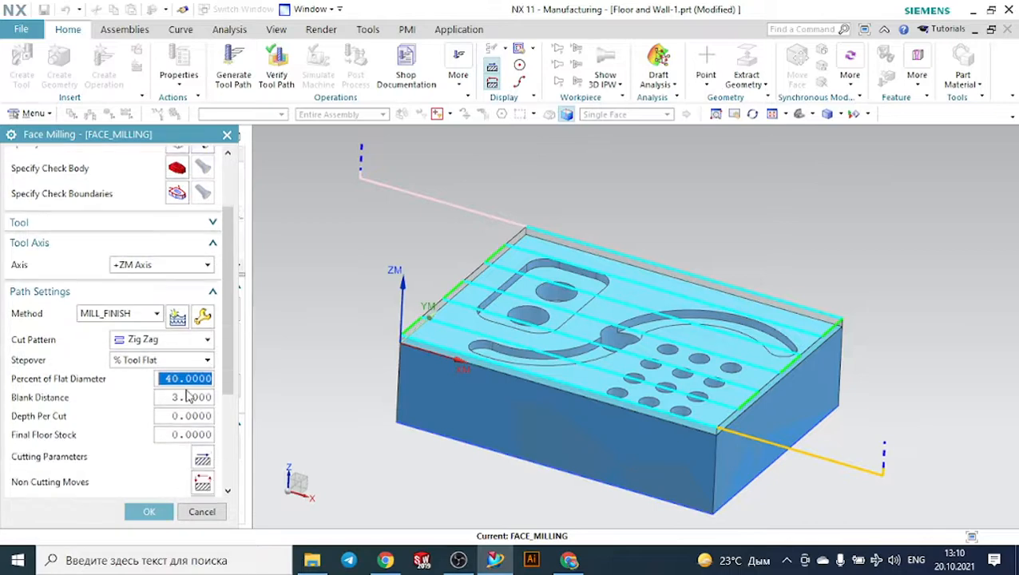
click(813, 115)
click(826, 150)
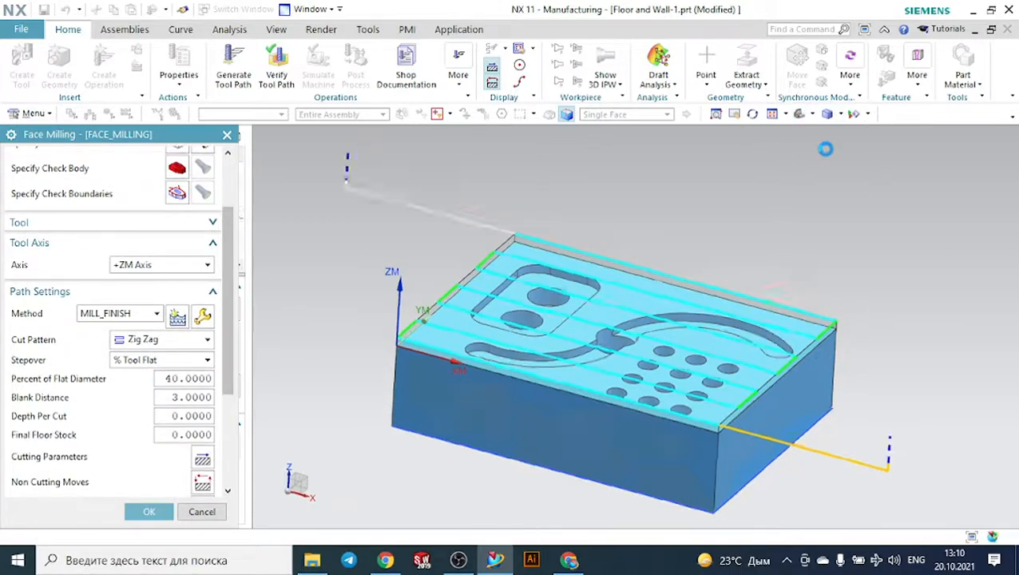
scroll(479, 283, up, 3)
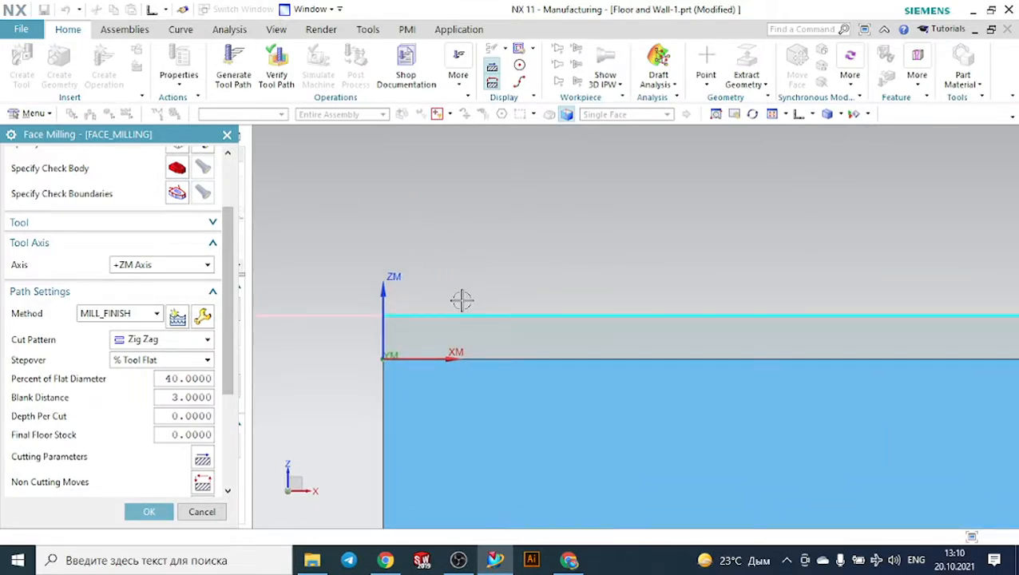
- Set the depth per cut to 1 and regenerate the tool path to inspect the cutting layers
click(195, 413)
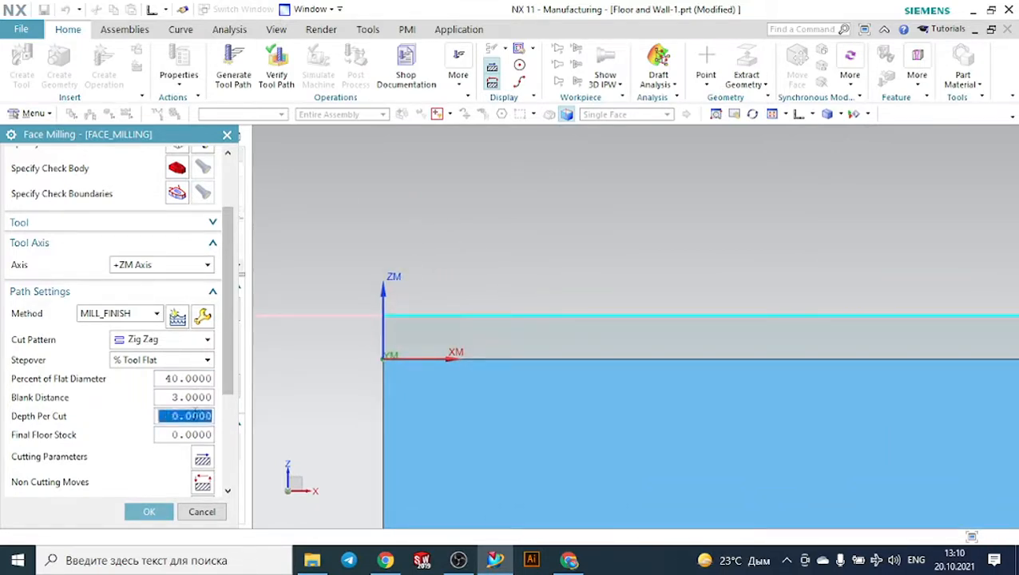
text(1)
scroll(186, 417, down, 4)
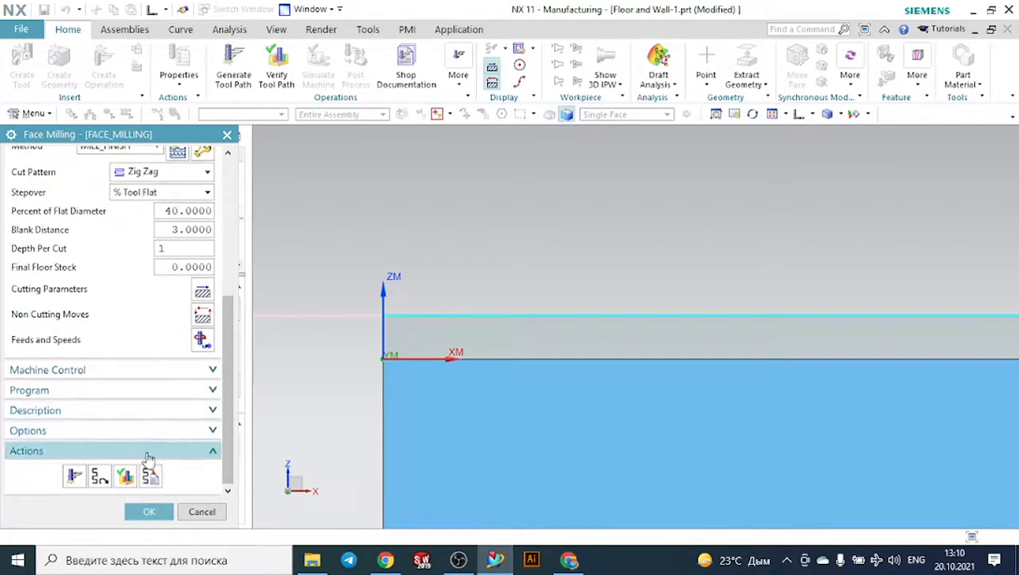
click(76, 476)
middle_click(326, 329)
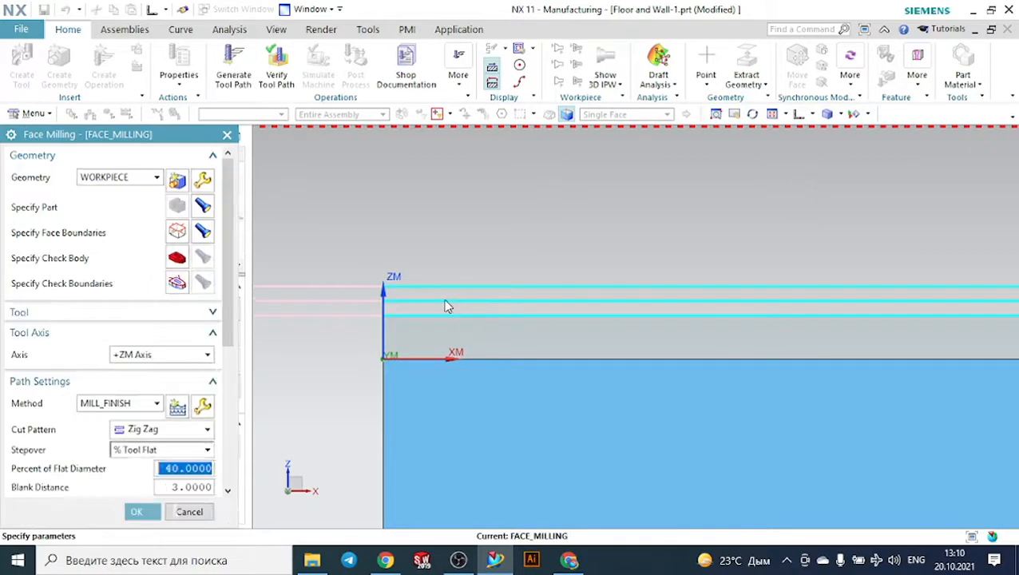
scroll(452, 295, down, 5)
middle_drag(362, 303, 333, 330)
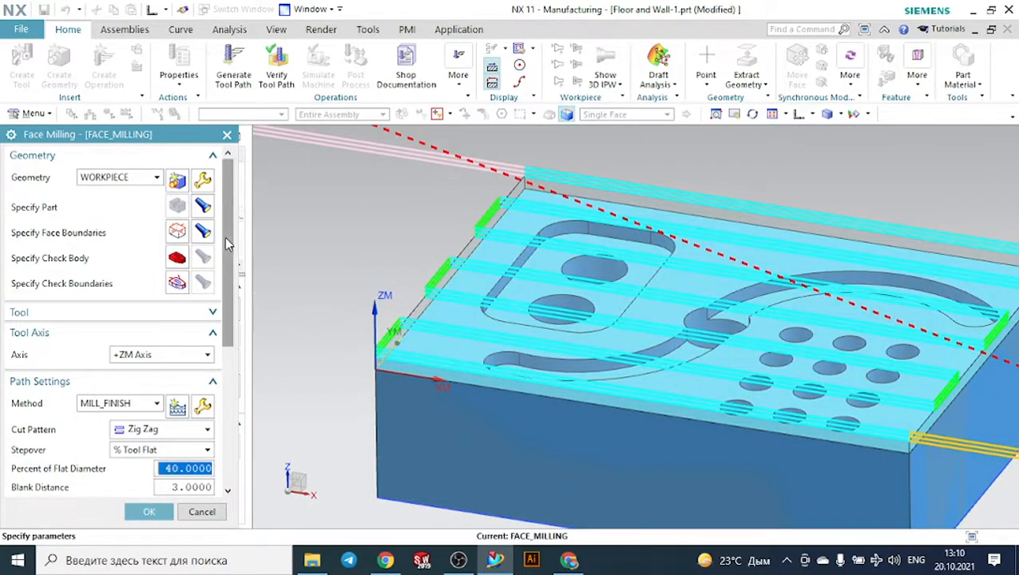
- Delete the existing face boundary and switch the boundary selection to curves with the Tangent Curves rule
click(177, 232)
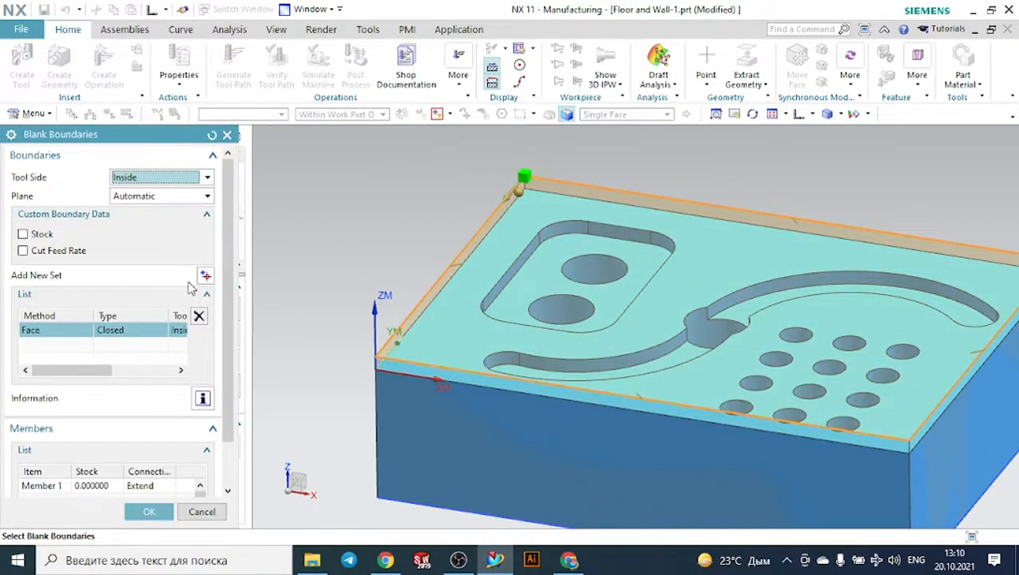
click(199, 317)
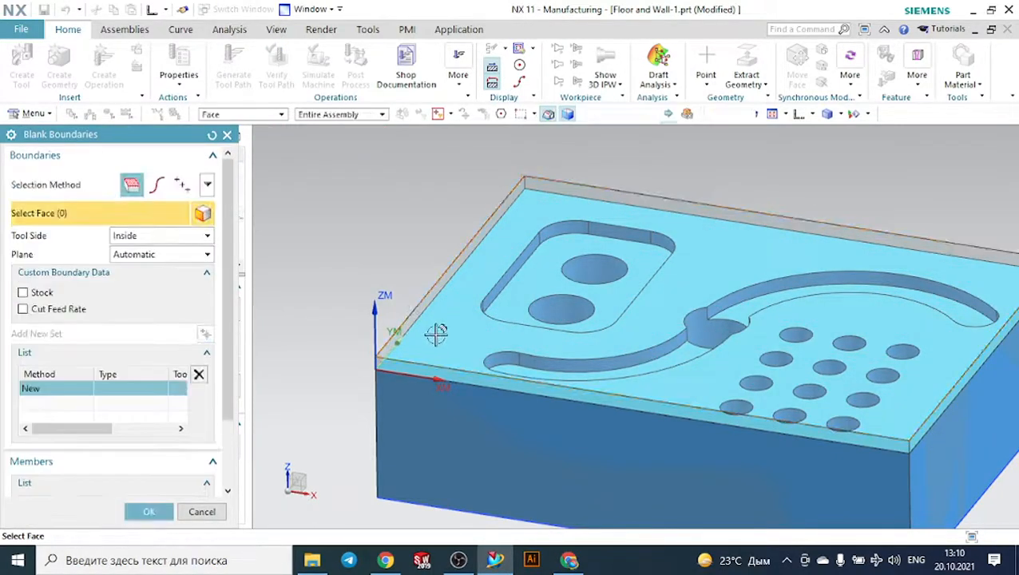
scroll(441, 336, up, 2)
click(158, 185)
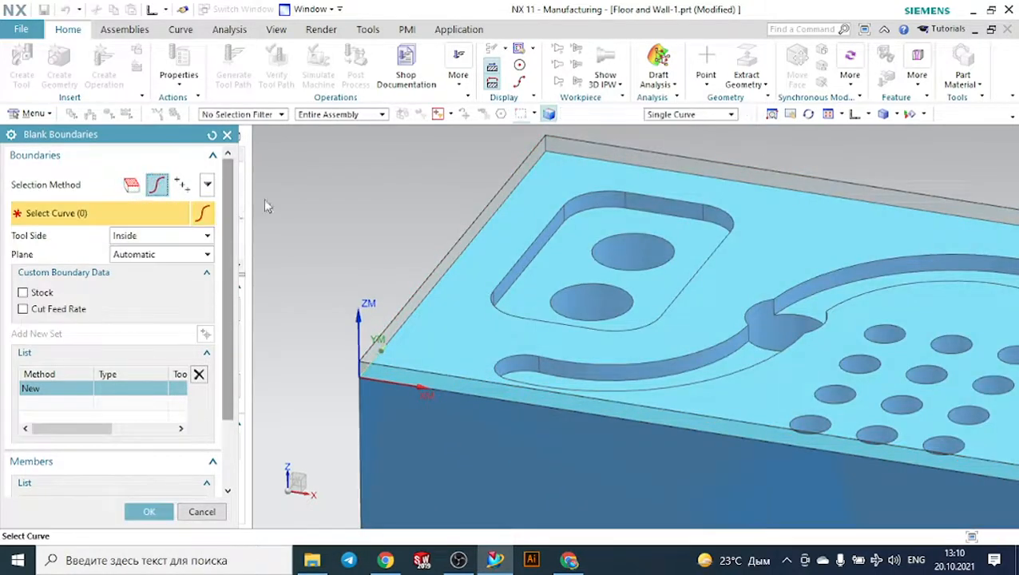
click(713, 117)
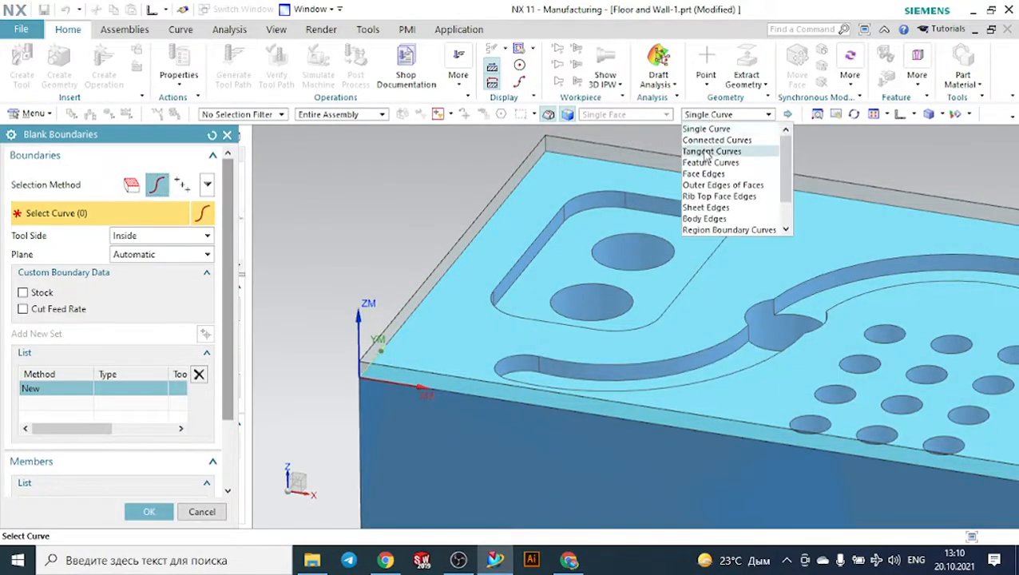
click(710, 151)
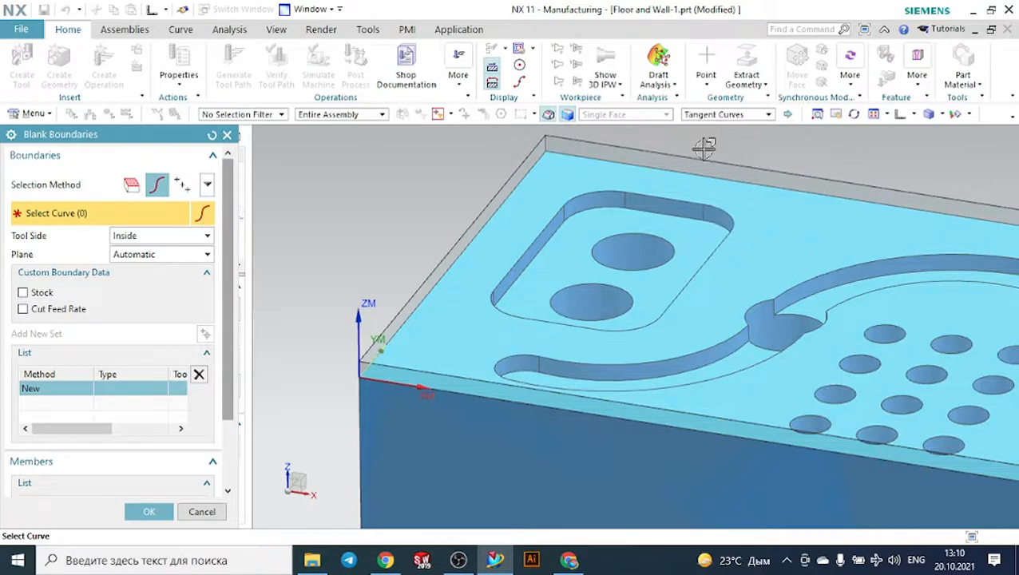
- Select the four outer edges of the part's upper face as the closed blank boundary
click(472, 237)
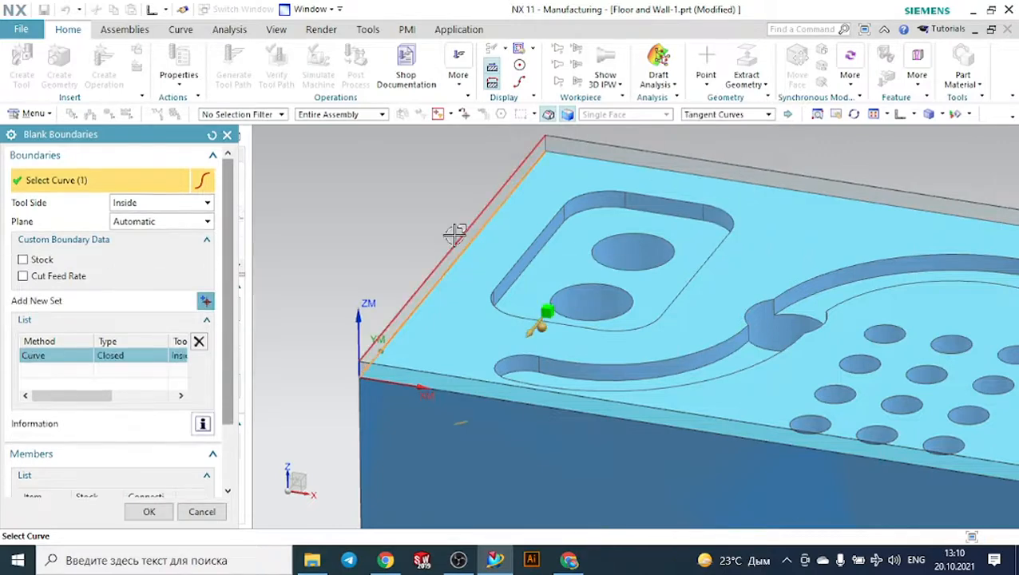
click(592, 158)
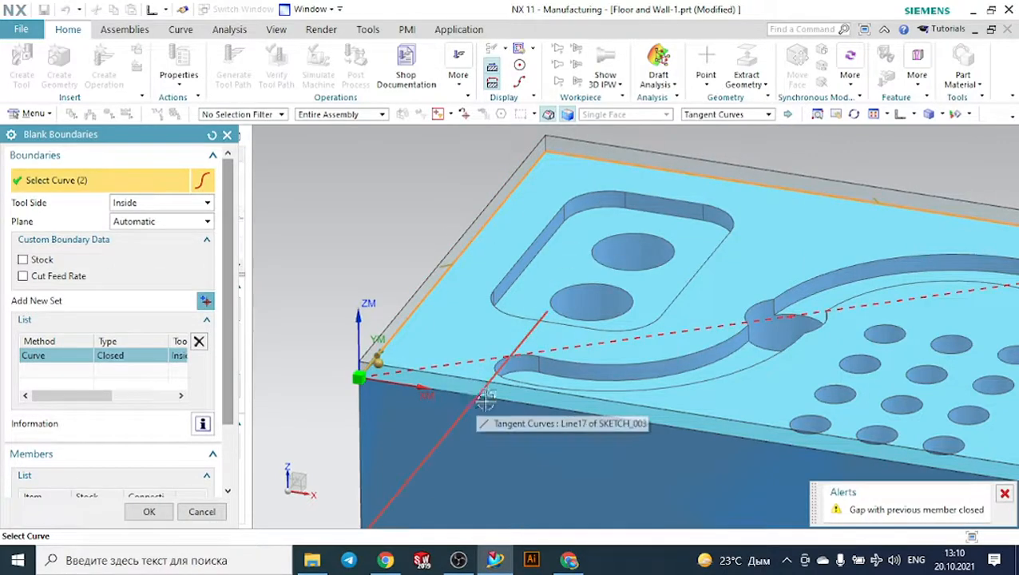
click(491, 398)
scroll(407, 337, down, 3)
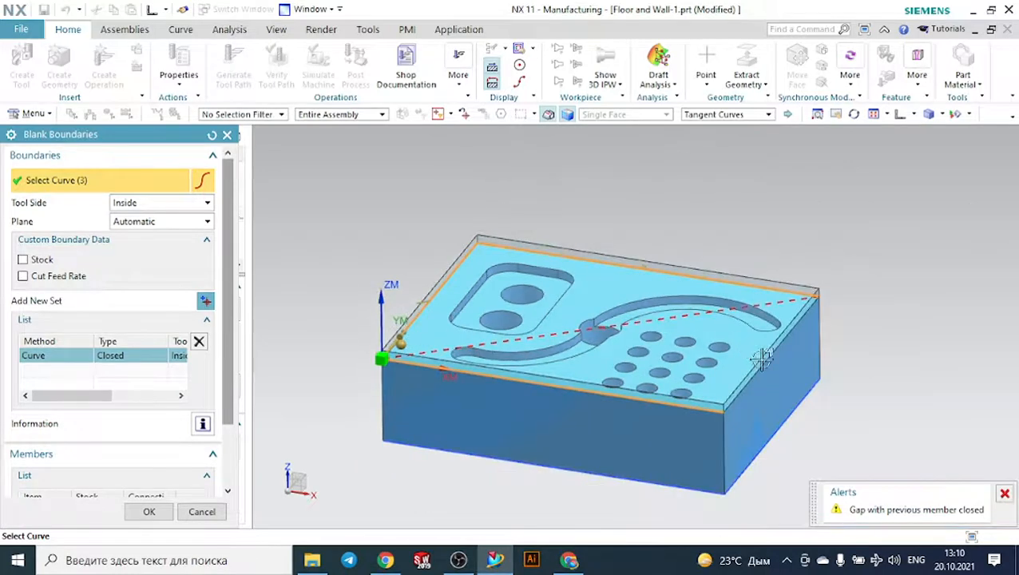
scroll(755, 359, up, 2)
scroll(781, 349, up, 5)
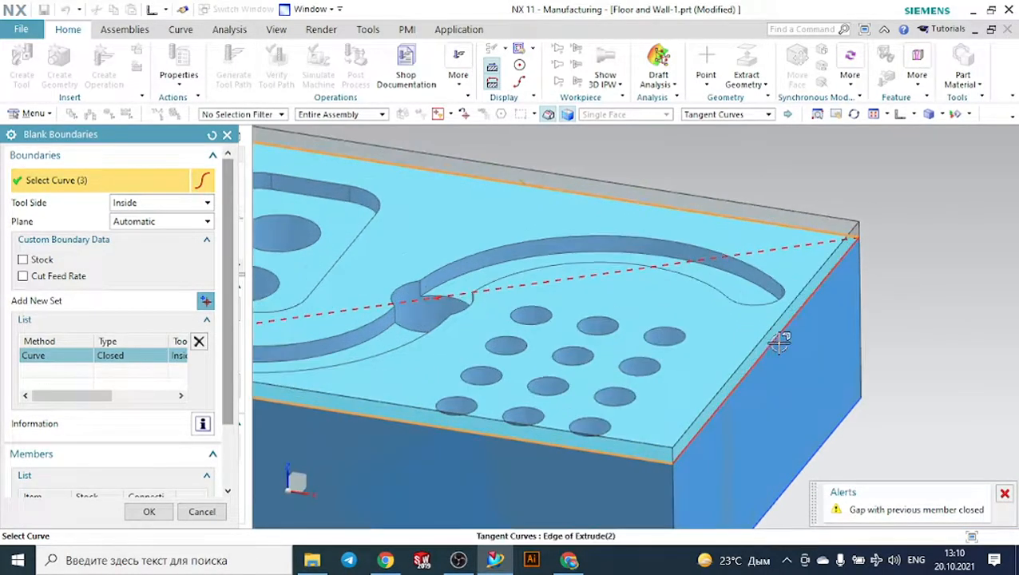
click(781, 349)
scroll(831, 353, down, 5)
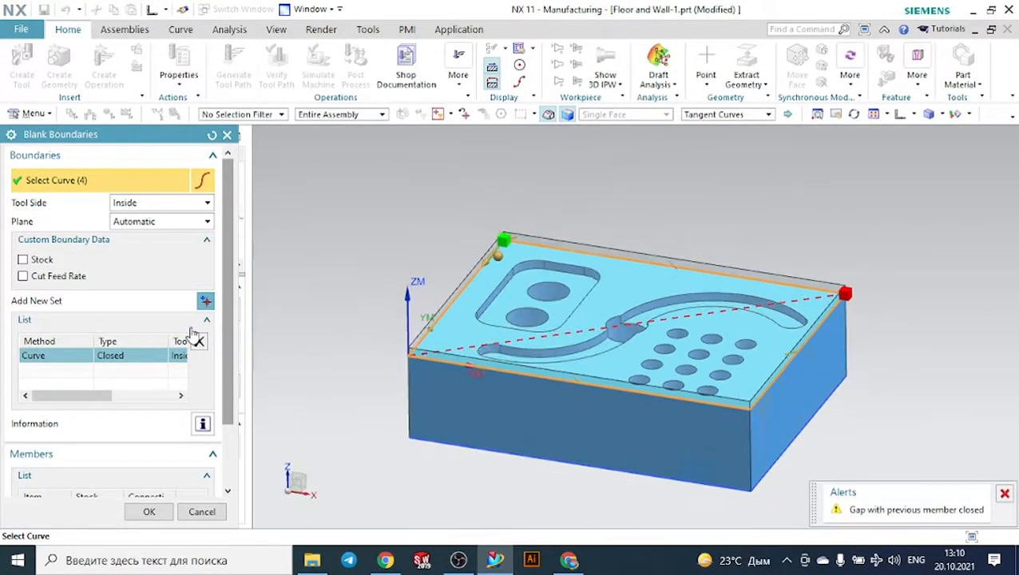
- Set the boundary plane to Specify on the upper face of the transparent blank and regenerate the face milling tool path
click(138, 203)
click(138, 205)
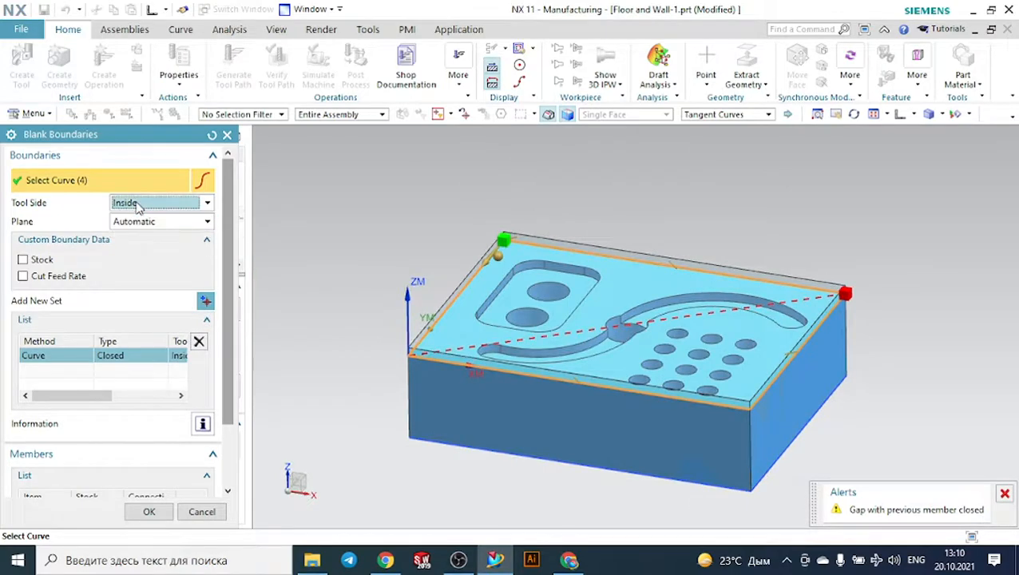
click(142, 223)
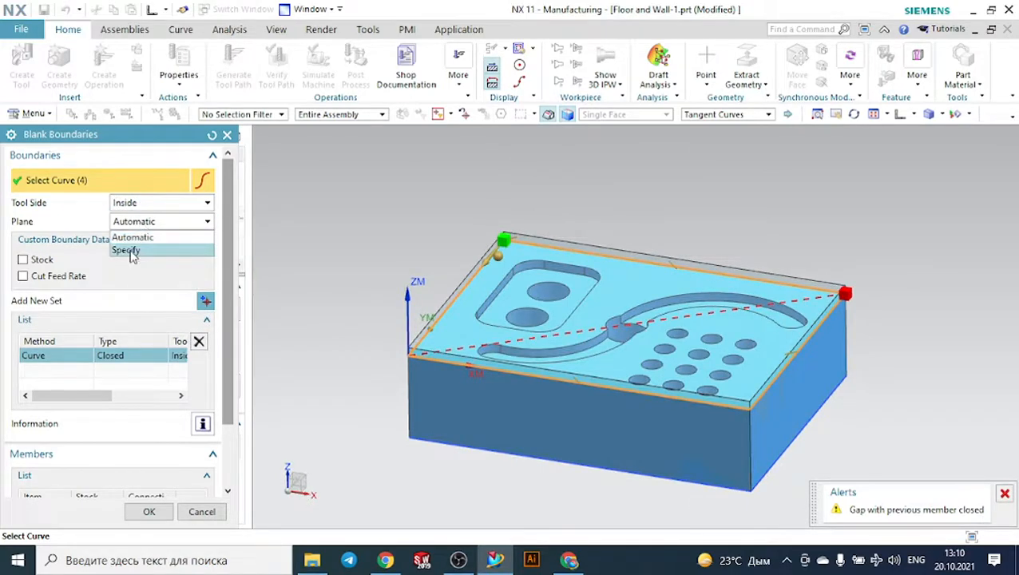
click(128, 251)
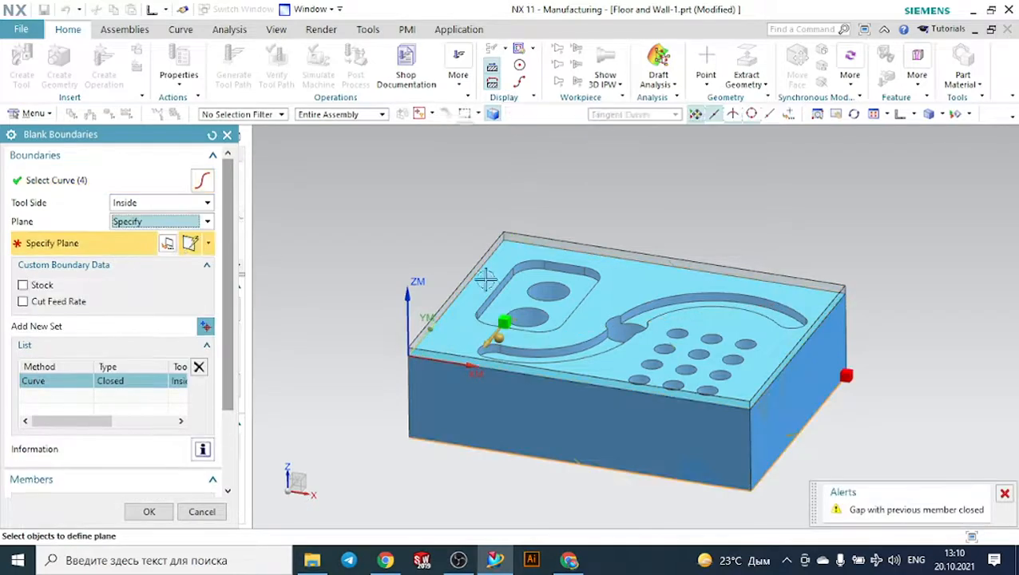
scroll(479, 280, up, 3)
click(443, 269)
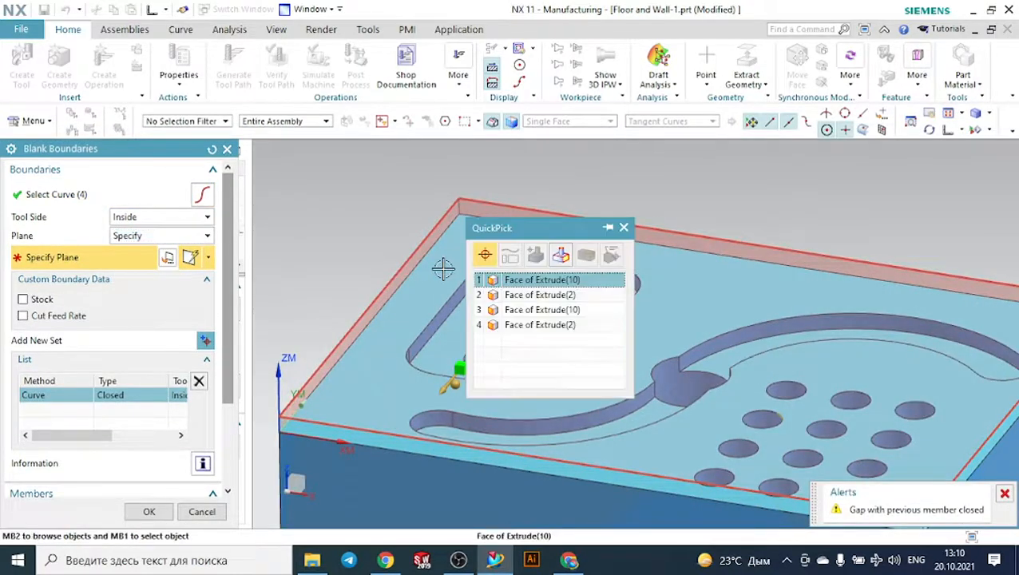
click(515, 280)
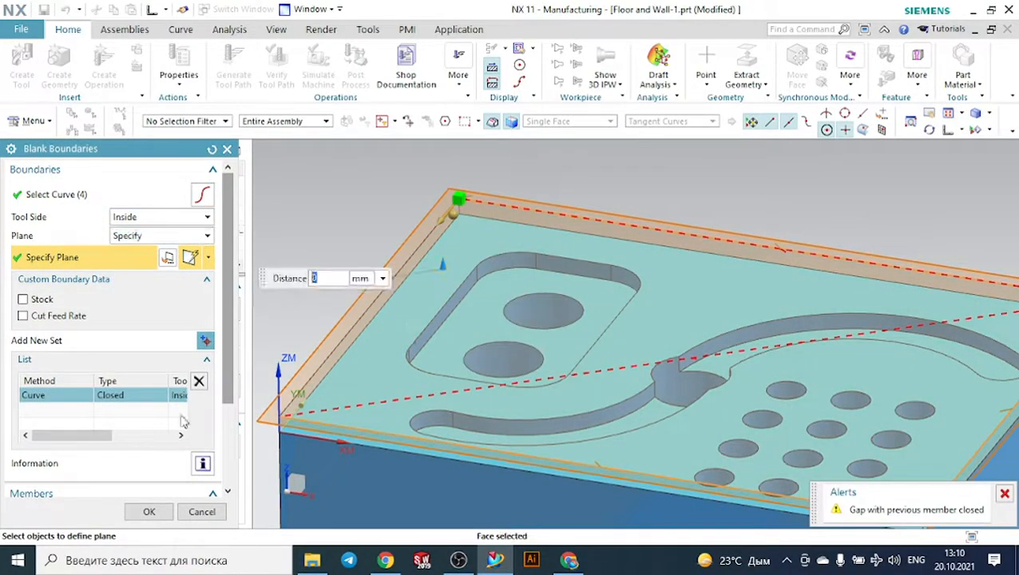
click(149, 512)
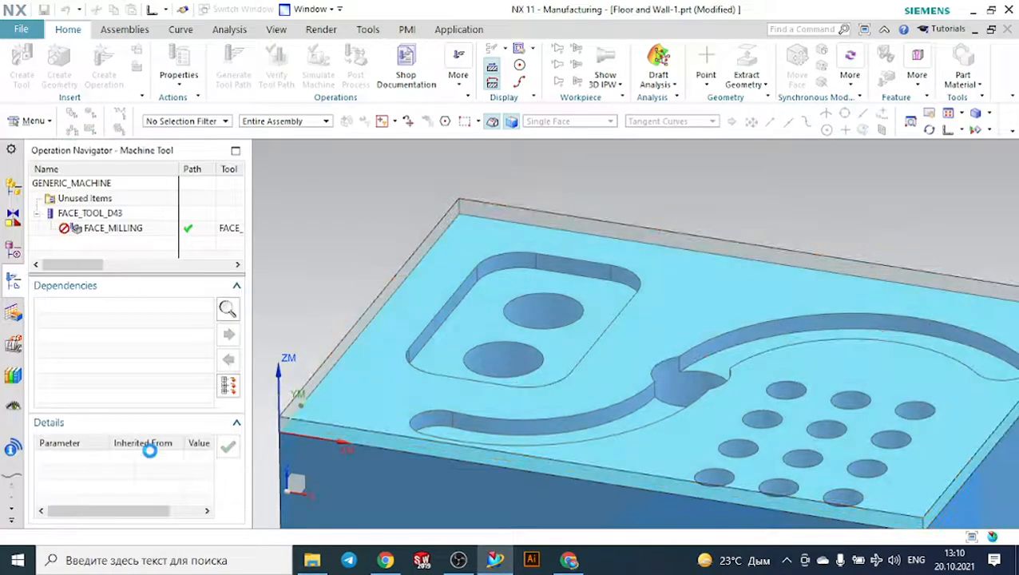
scroll(125, 463, down, 8)
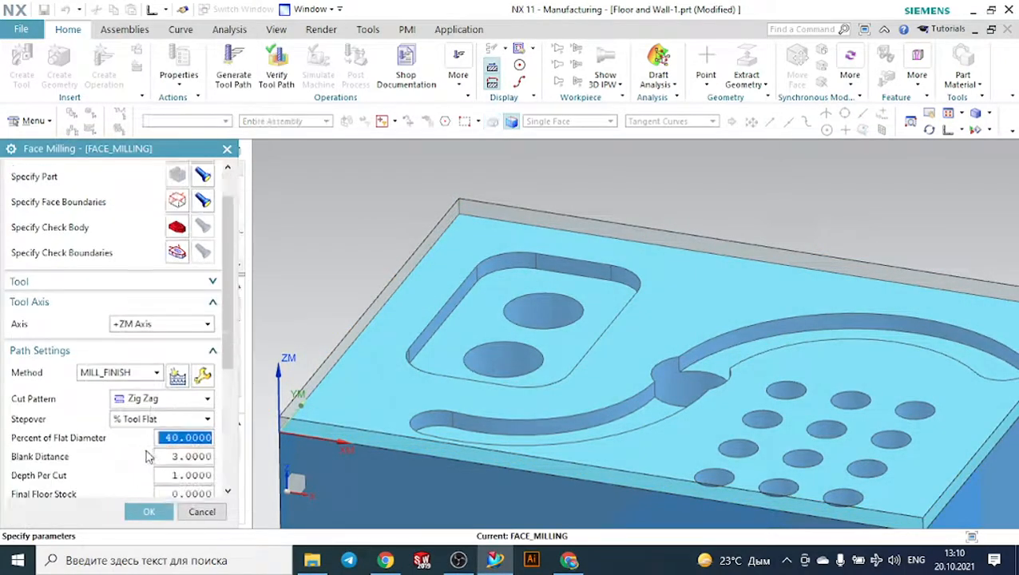
click(101, 476)
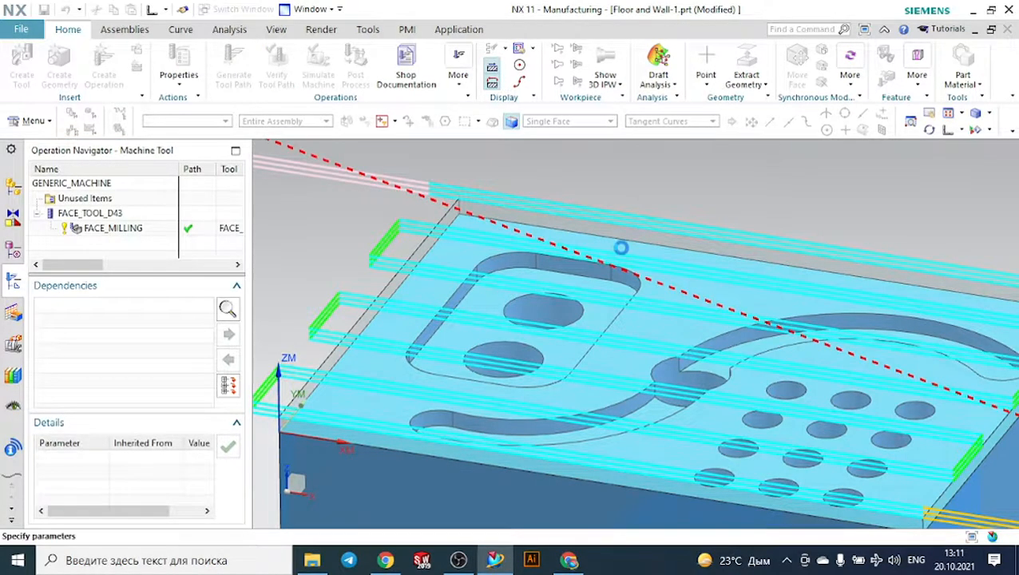
- Open the verification of the face milling tool path in 3D Dynamic mode
click(949, 131)
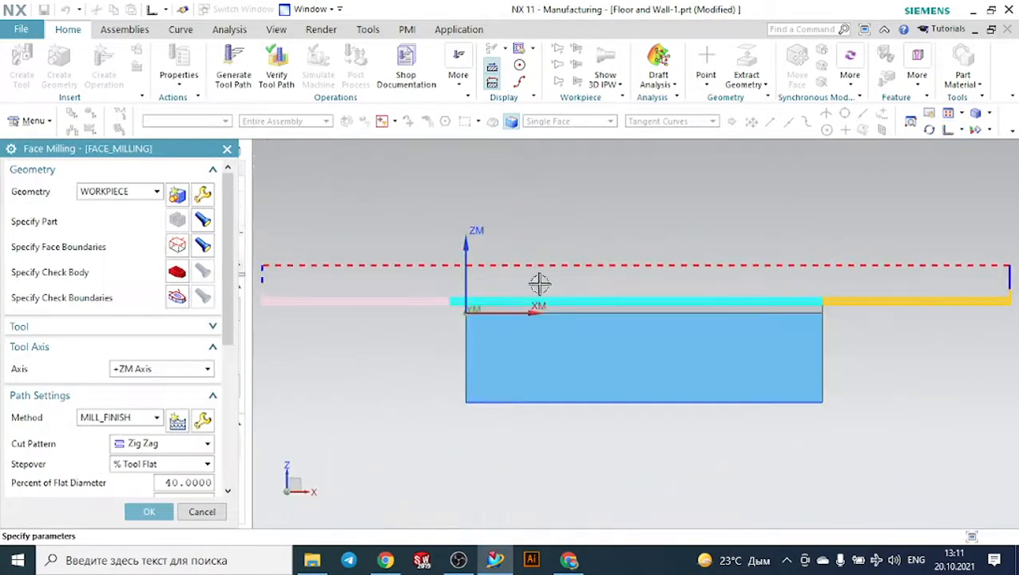
scroll(539, 284, down, 2)
scroll(460, 273, up, 2)
middle_drag(405, 349, 391, 368)
scroll(141, 438, down, 3)
scroll(143, 443, down, 5)
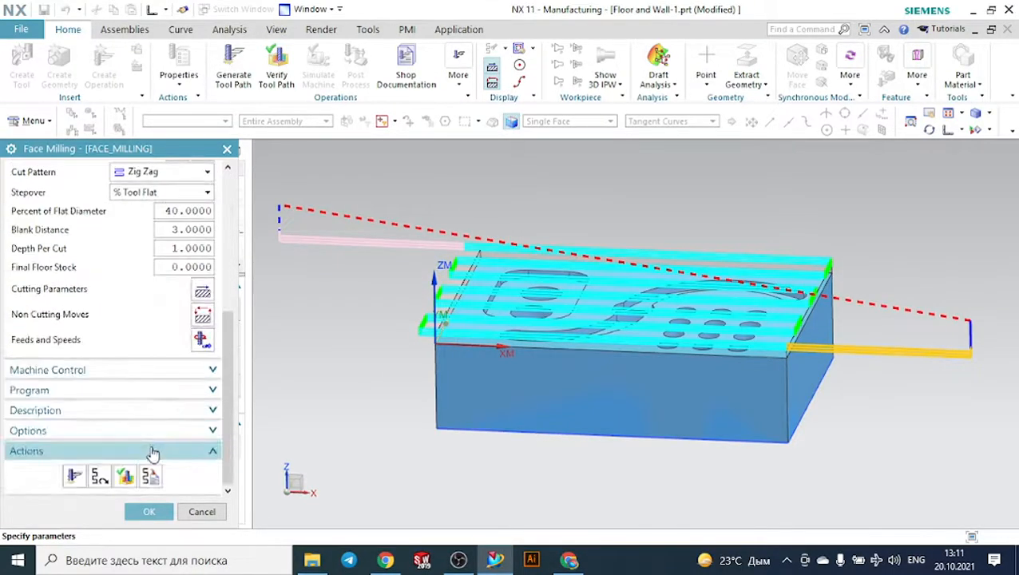
click(123, 475)
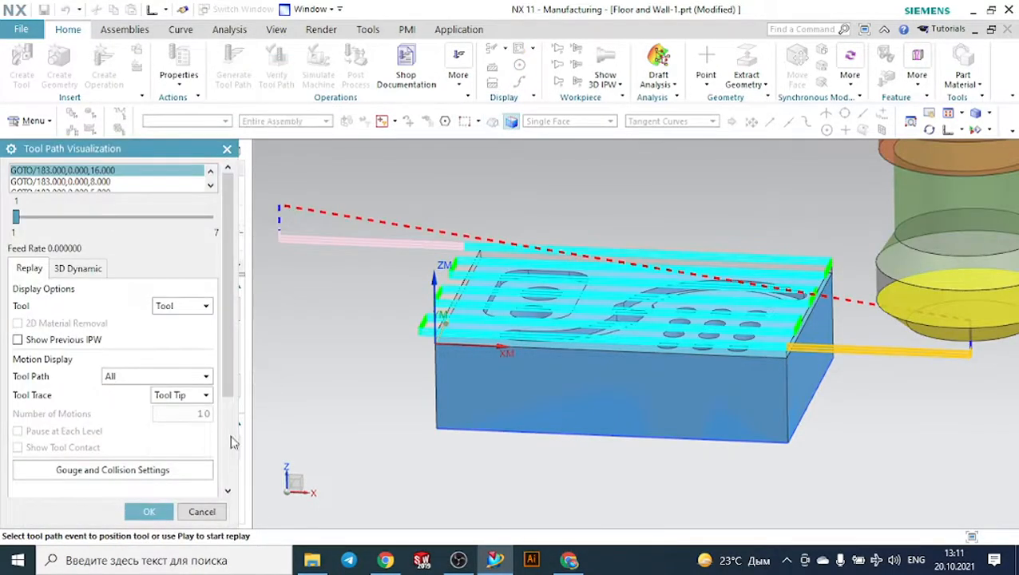
scroll(142, 459, down, 3)
scroll(140, 461, up, 3)
click(77, 227)
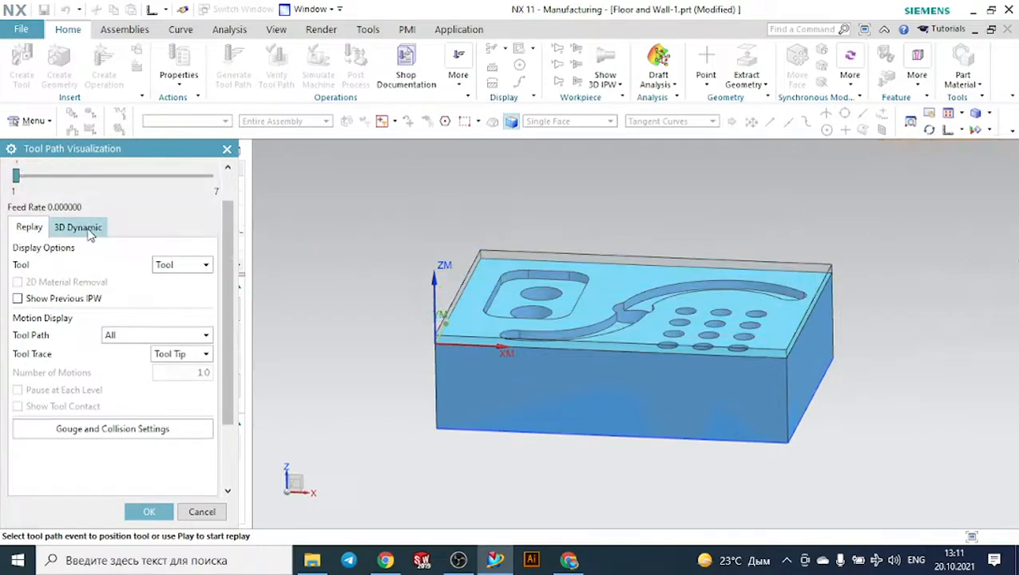
- Play the material removal simulation at animation speed 4 and leave the visualization
scroll(152, 387, down, 5)
drag(210, 452, 141, 450)
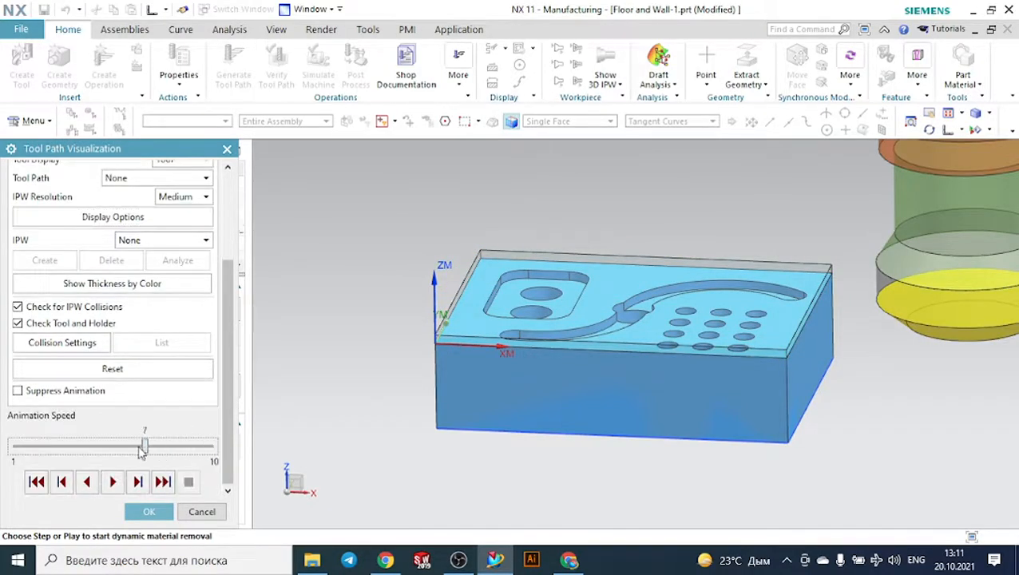
click(114, 482)
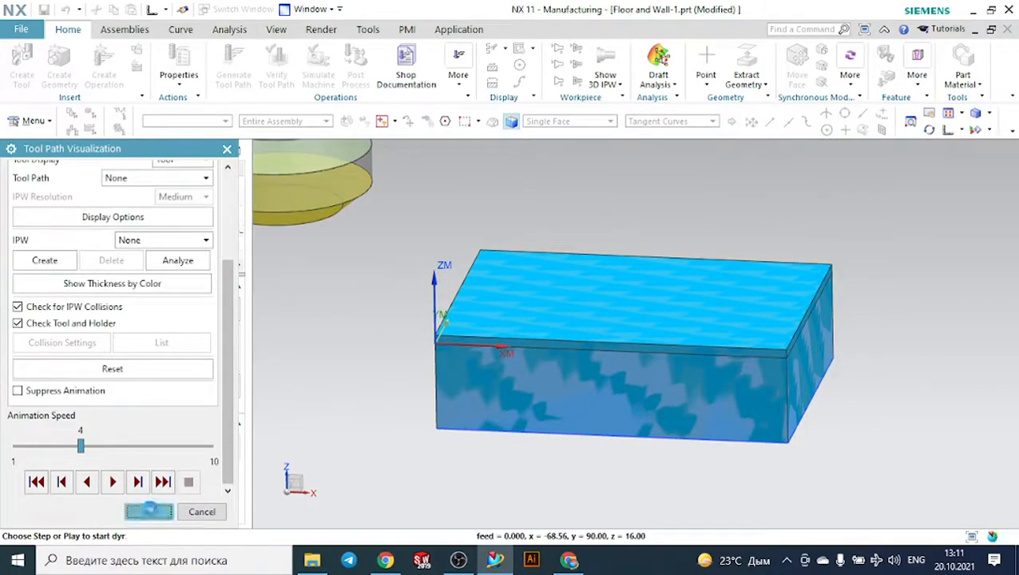
click(198, 513)
scroll(203, 271, up, 6)
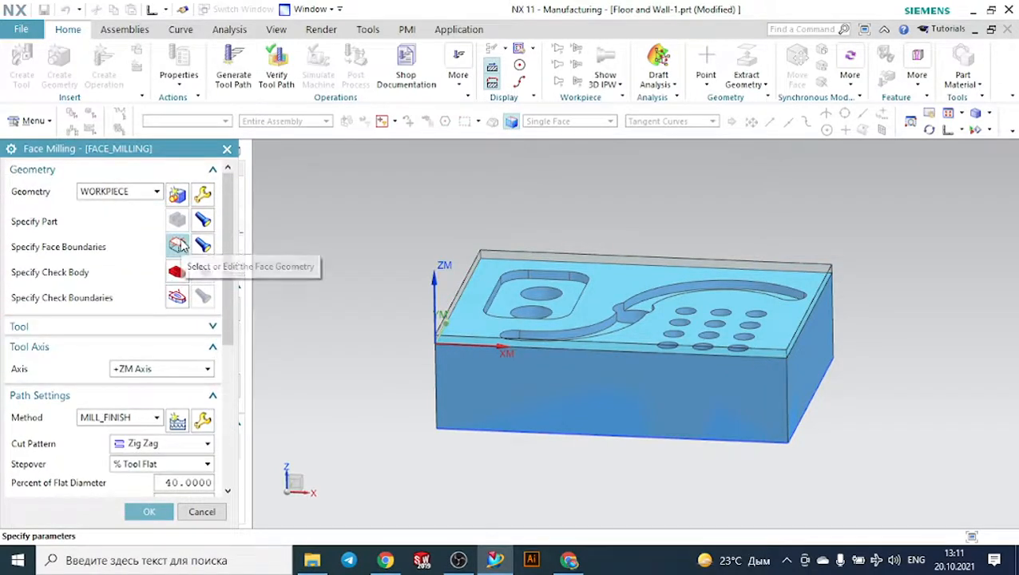
- Replace the curve-based face boundary with the part's upper face, the Extrude(2) face beneath the transparent blank
click(178, 243)
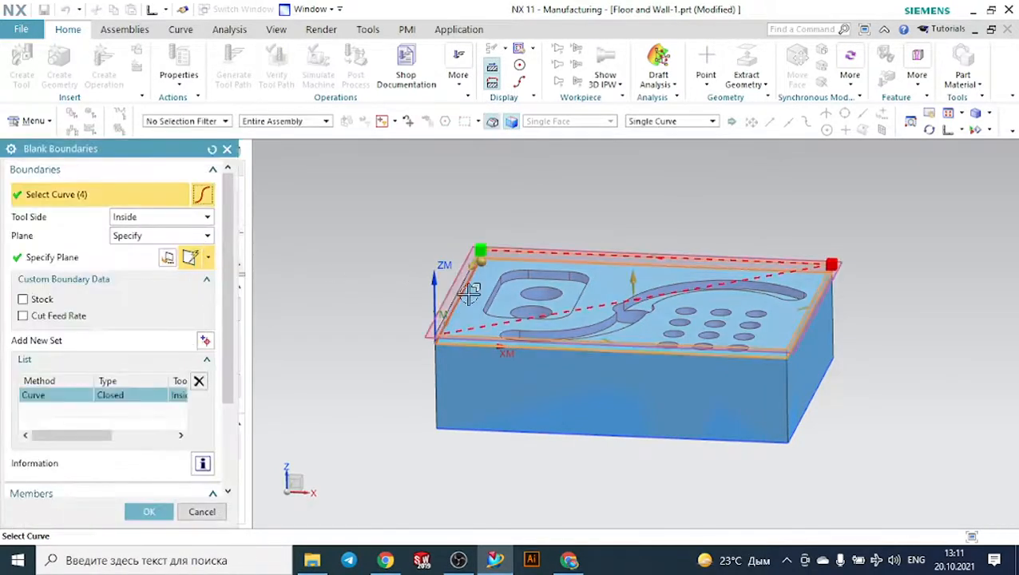
scroll(435, 291, up, 2)
click(198, 381)
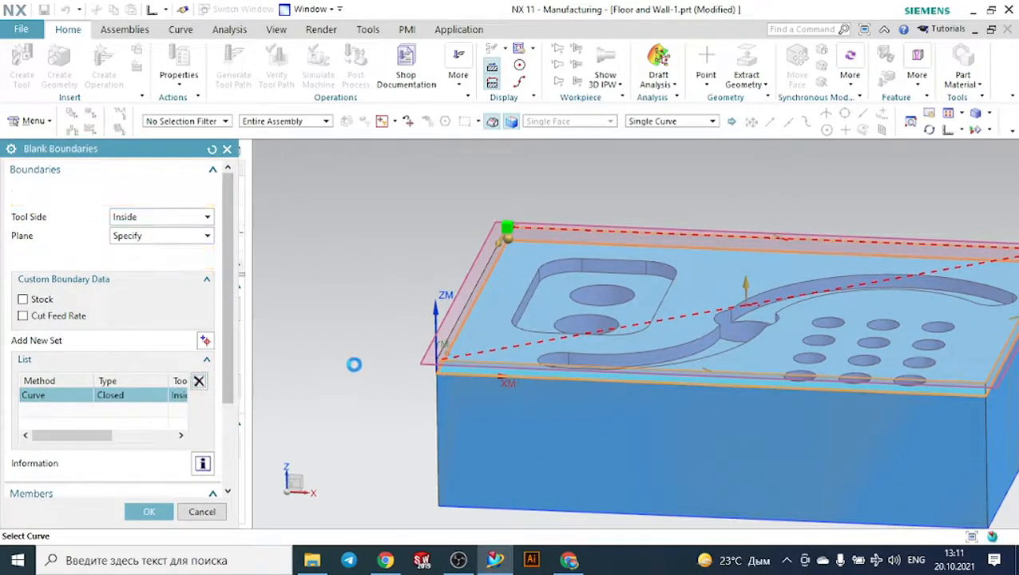
scroll(443, 324, up, 3)
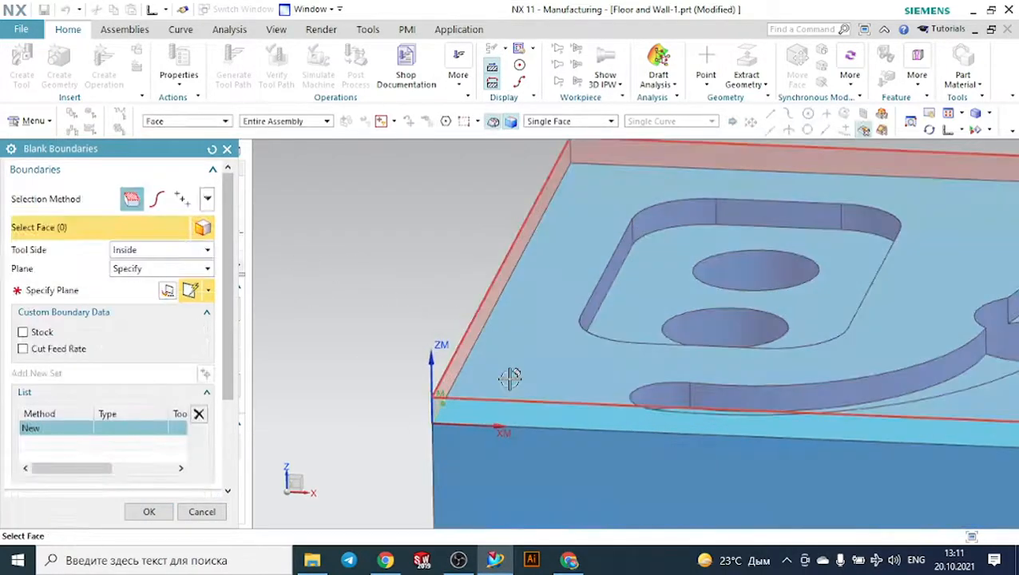
right_click(518, 365)
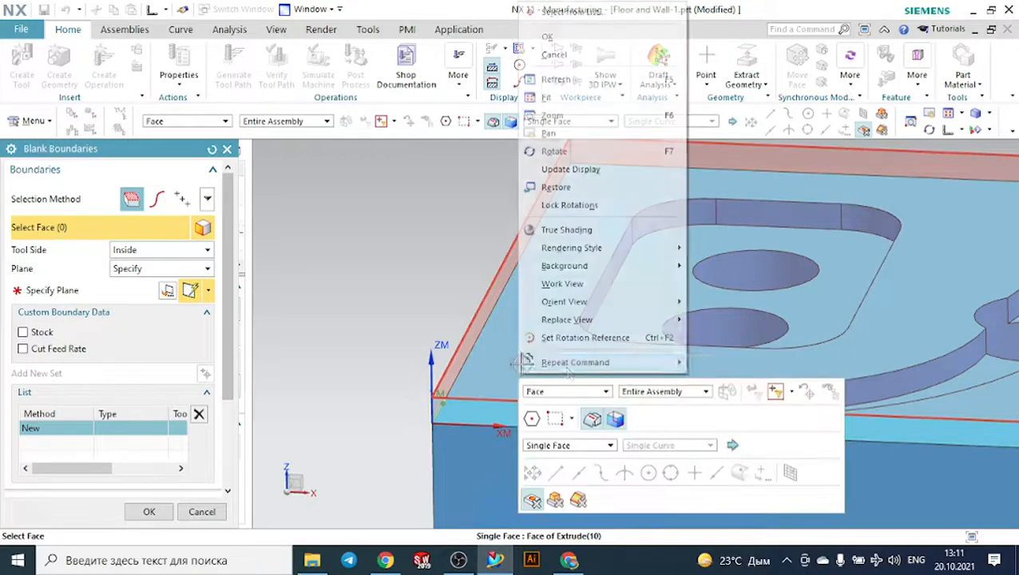
click(581, 11)
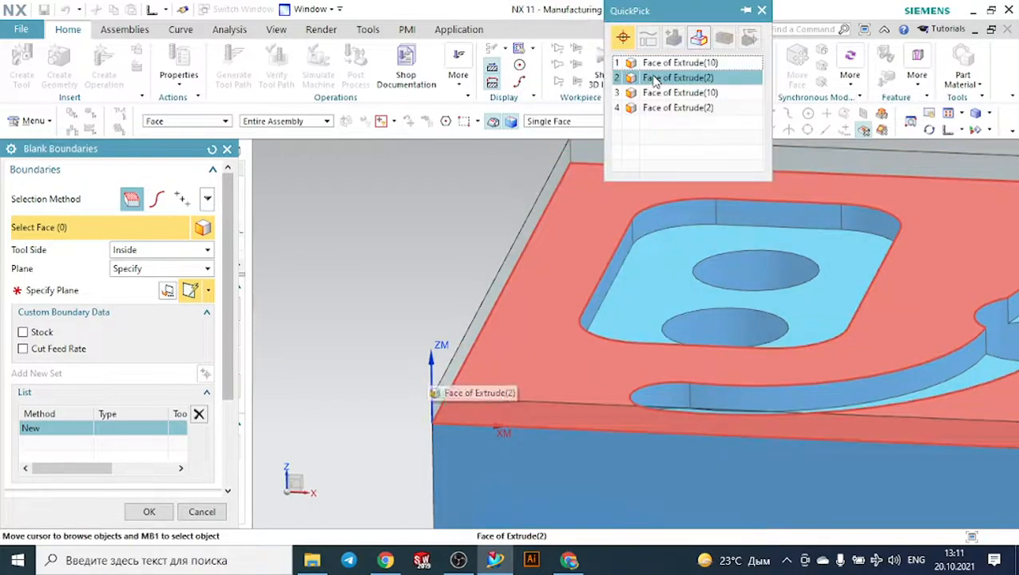
click(631, 77)
scroll(150, 439, down, 3)
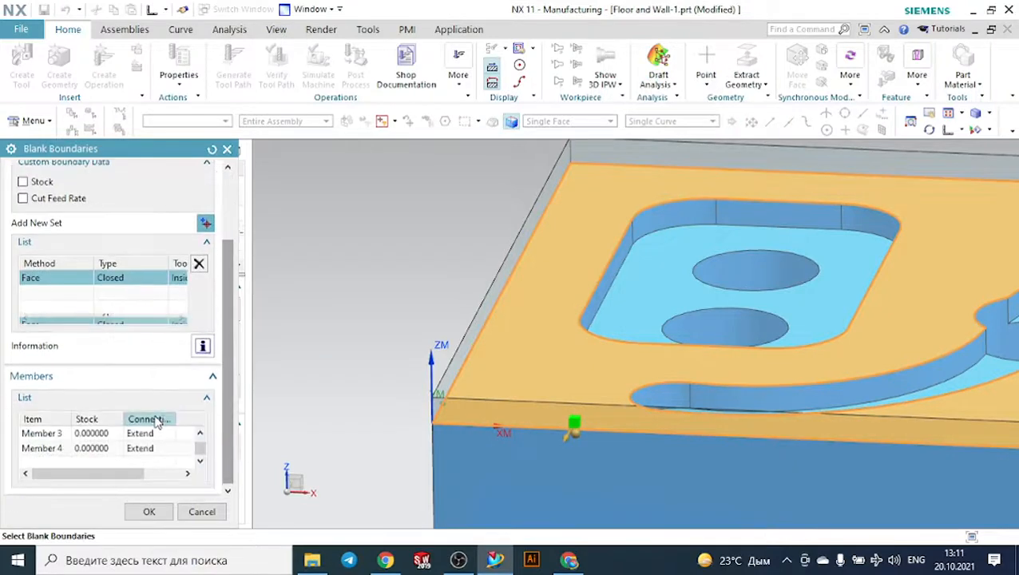
click(149, 512)
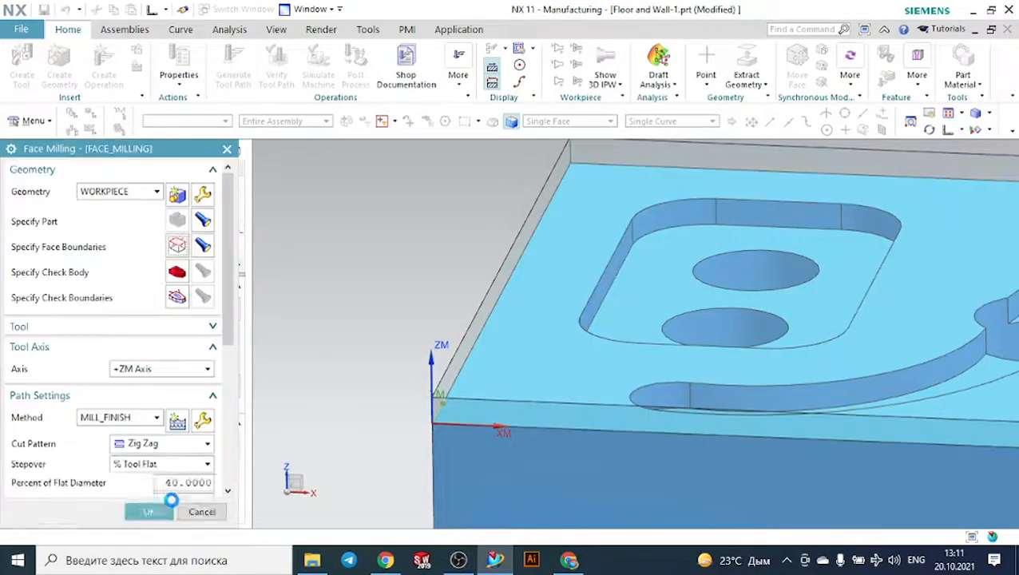
- Try to regenerate the face milling tool path from the part's upper face boundary
click(152, 512)
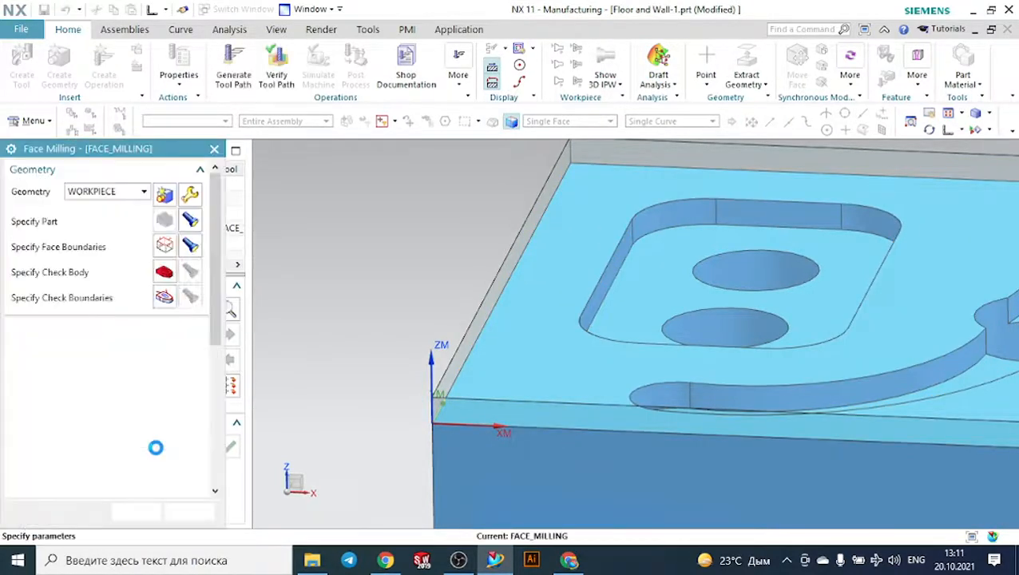
scroll(143, 458, down, 6)
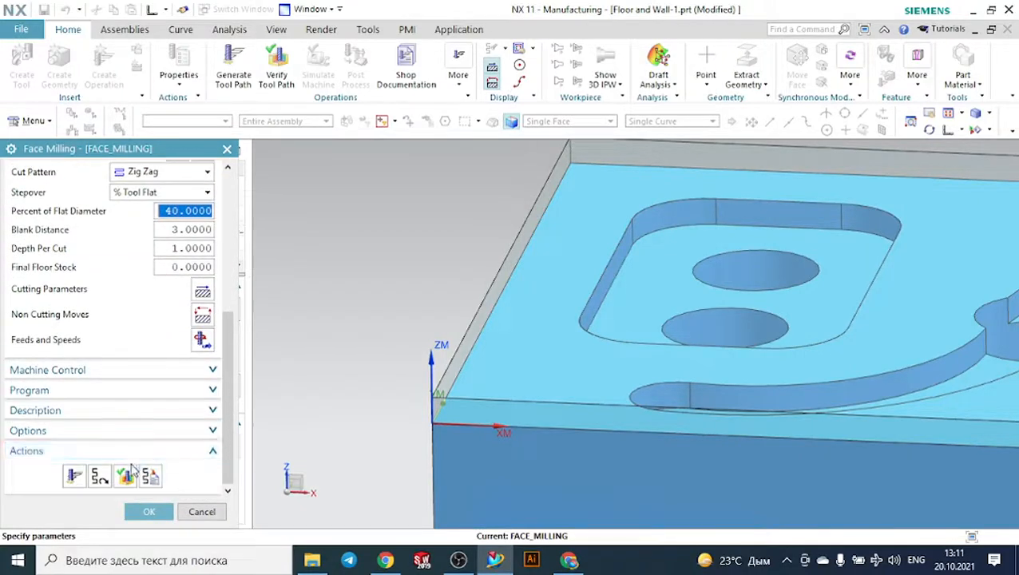
click(75, 476)
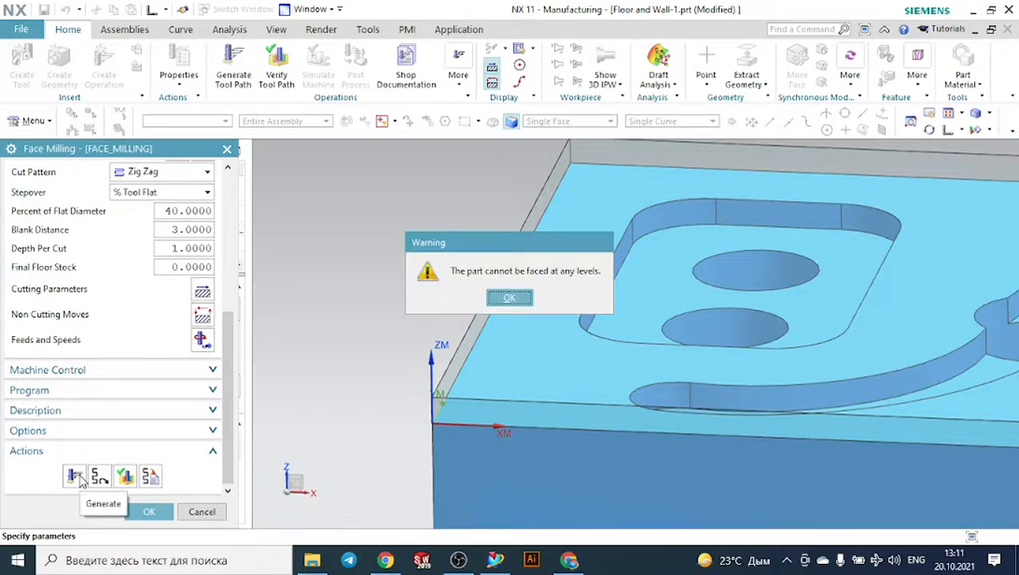
click(523, 301)
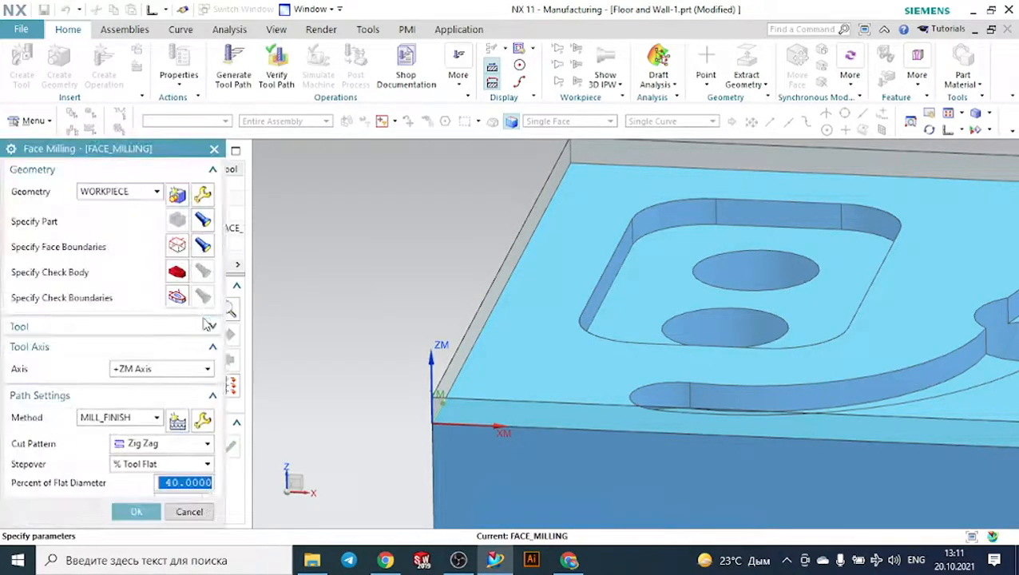
- Delete the part face boundary and select the upper face of the transparent blank as the face boundary
click(177, 246)
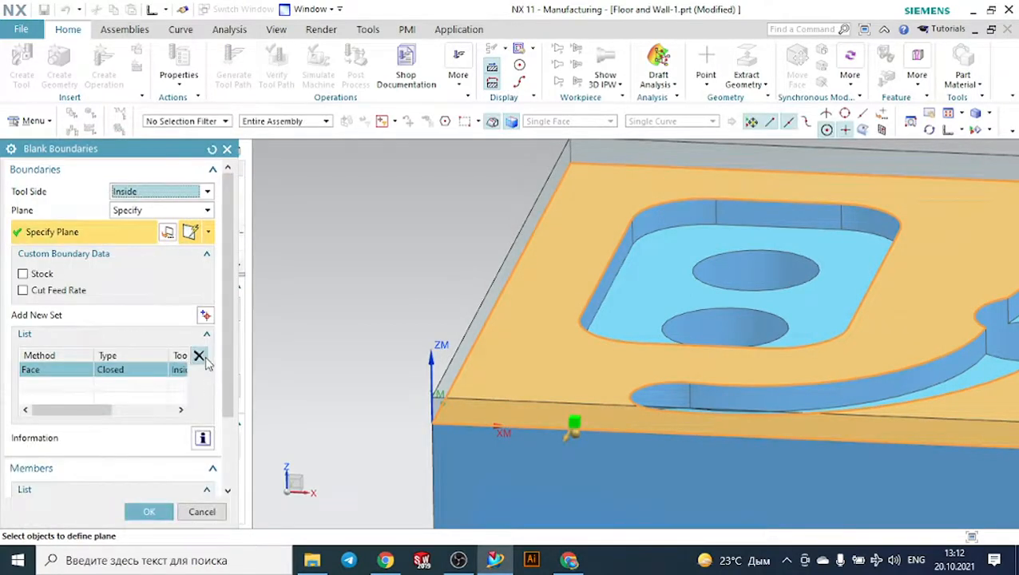
click(199, 356)
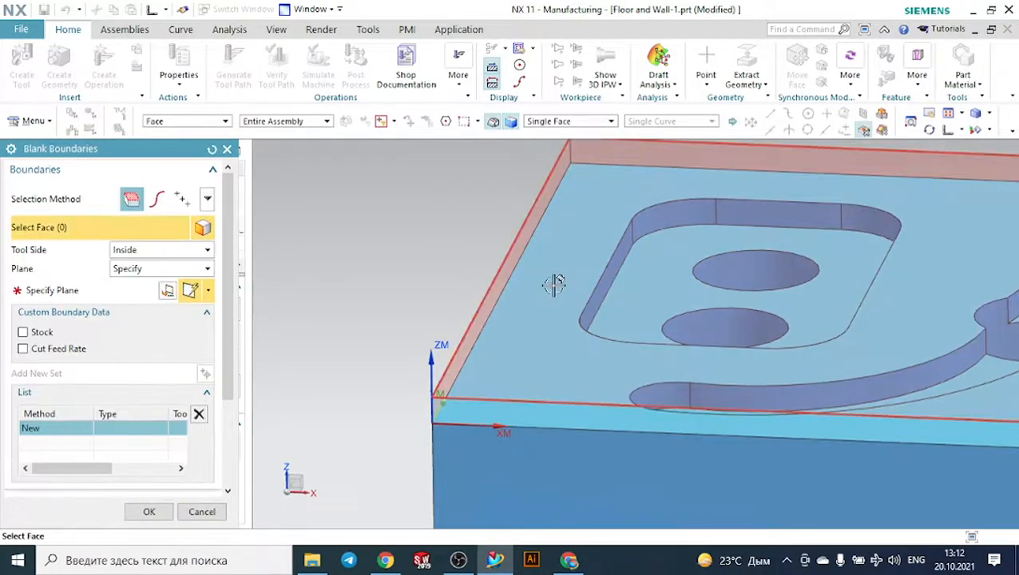
click(555, 285)
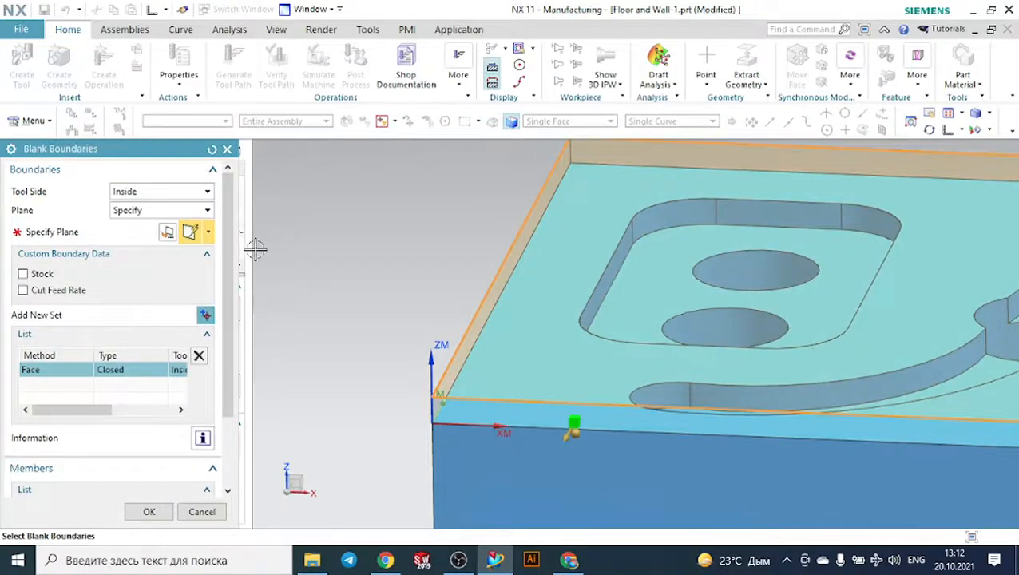
click(151, 509)
click(213, 361)
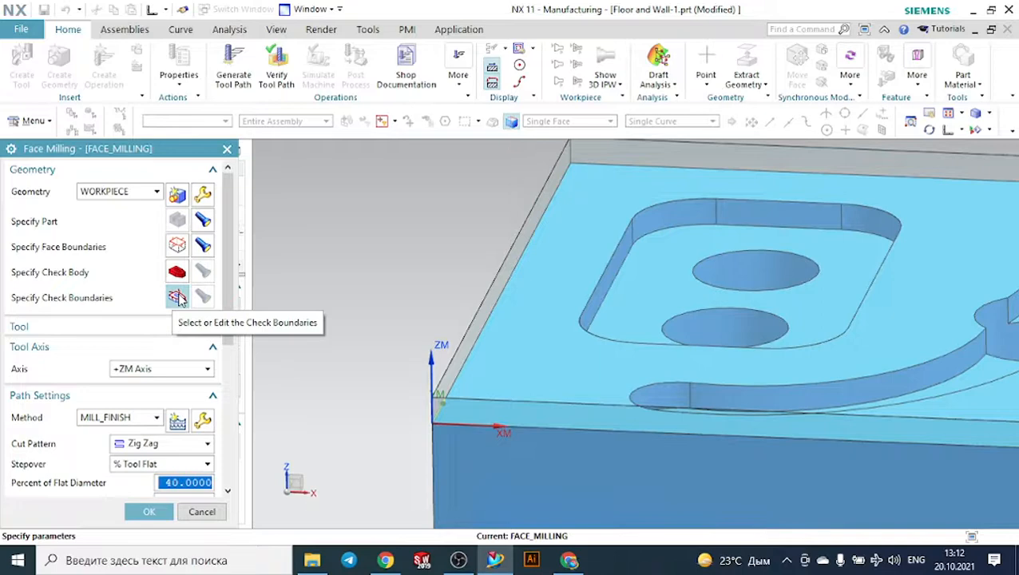
- Define check boundaries from the part's upper face beneath the blank, with tool side Outside and an automatic plane
click(178, 297)
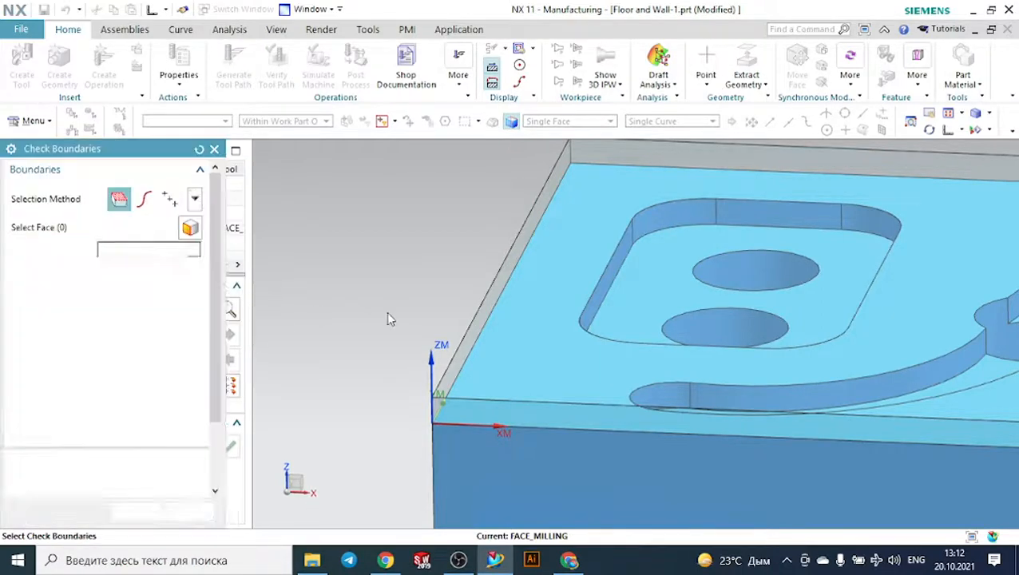
right_click(487, 369)
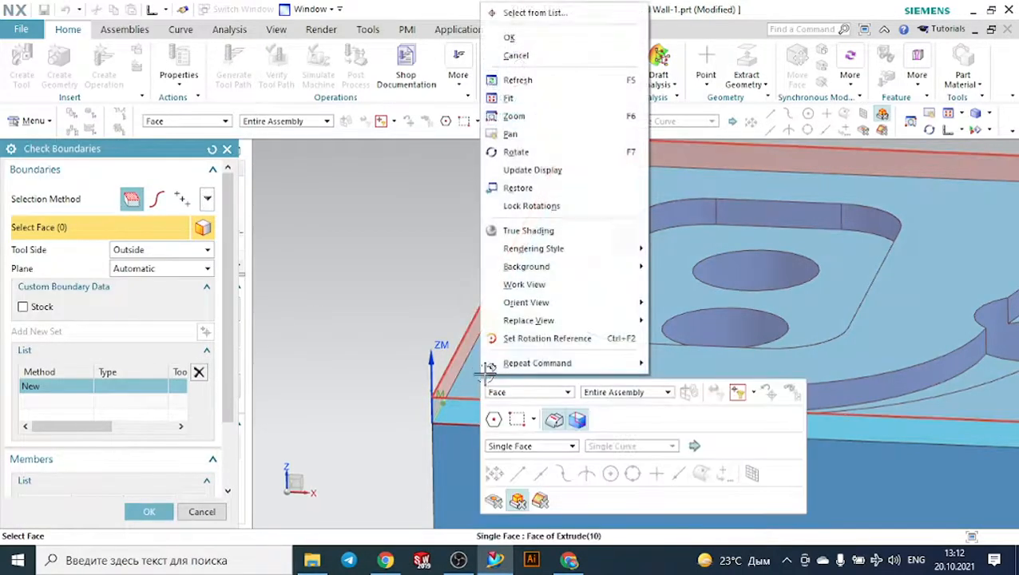
click(537, 12)
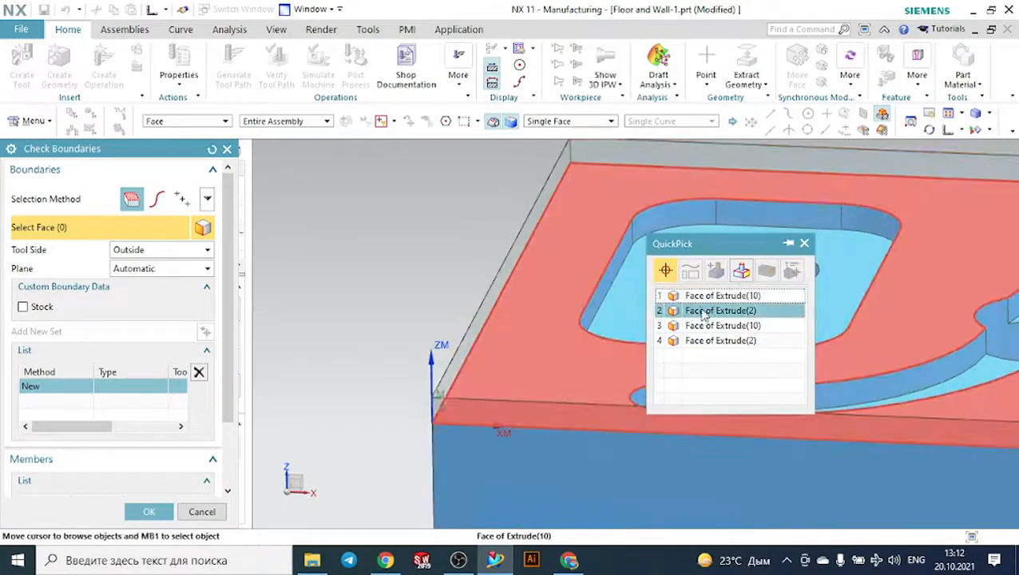
click(700, 308)
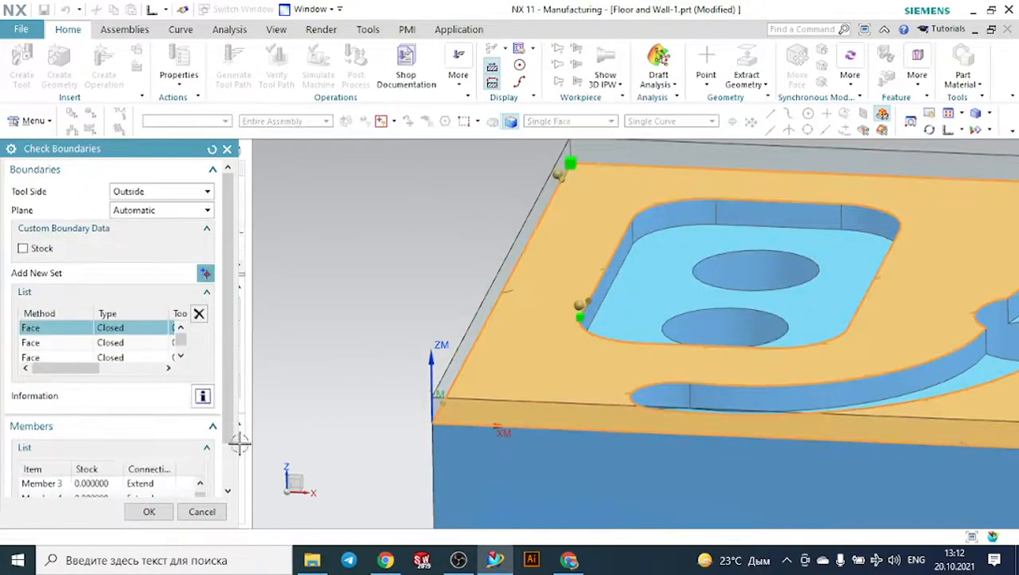
scroll(120, 475, down, 5)
click(154, 511)
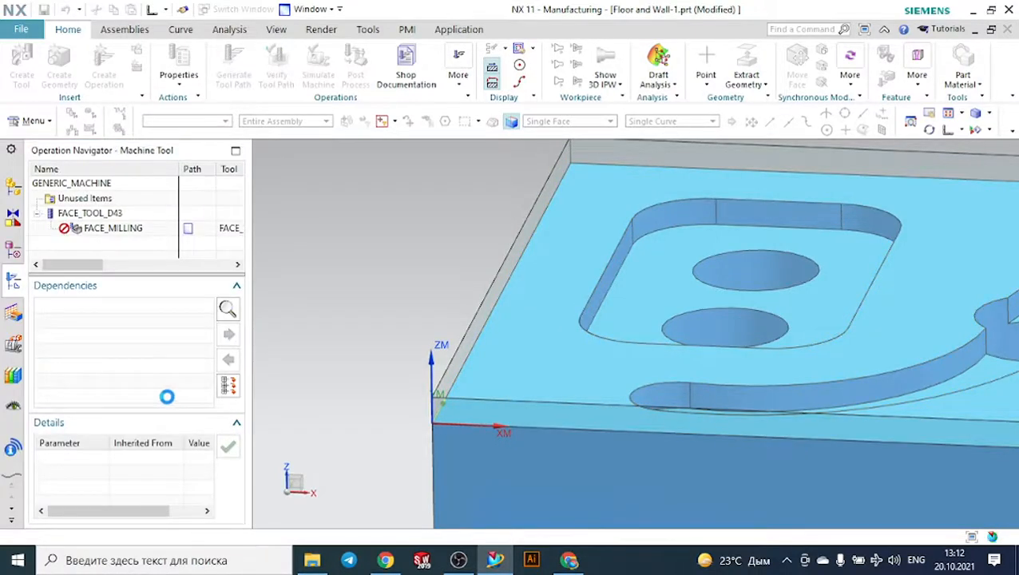
- Try to generate the face milling tool path with the check boundaries, and cancel the operation
scroll(114, 456, down, 6)
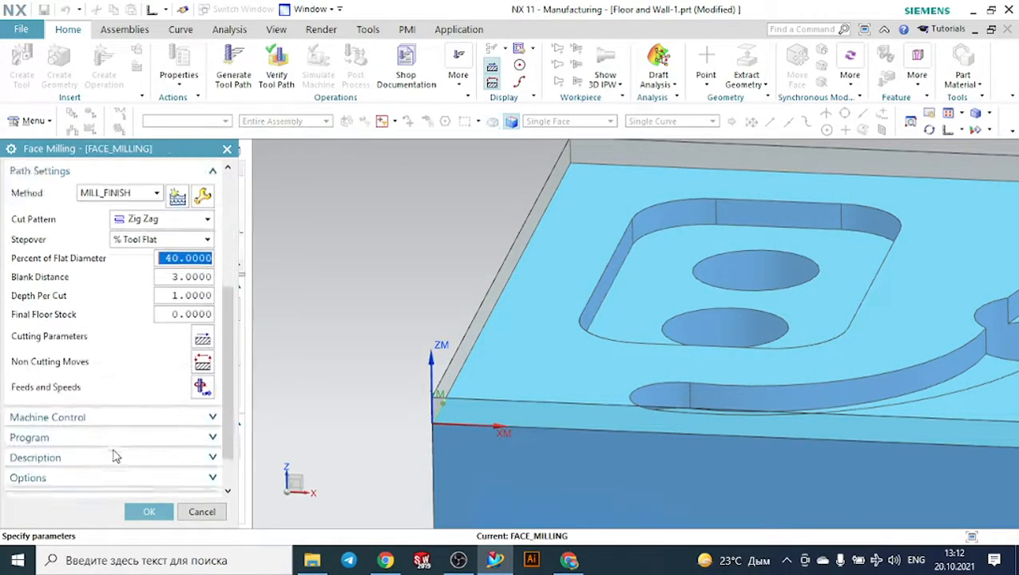
scroll(114, 456, down, 2)
click(74, 478)
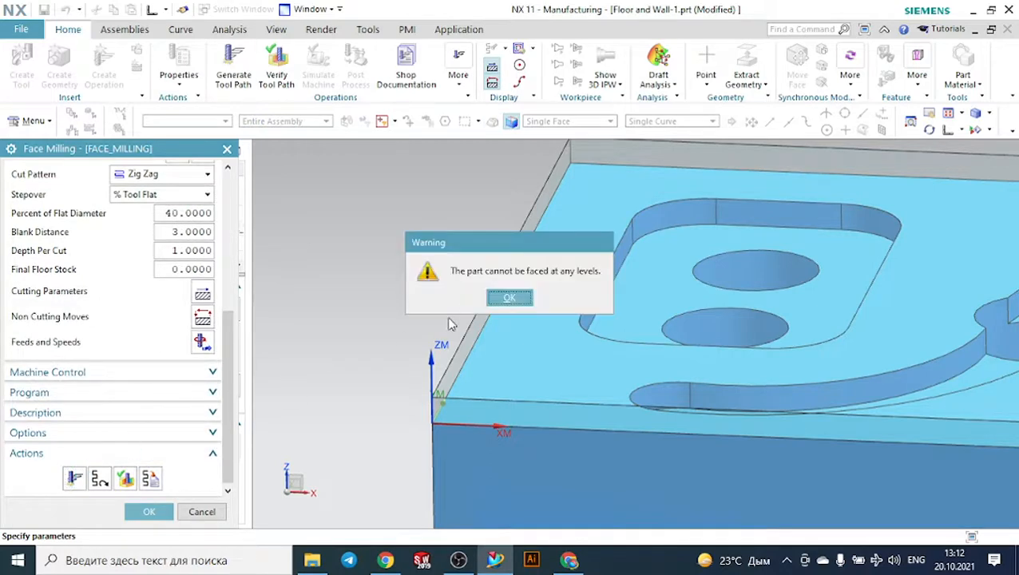
click(507, 299)
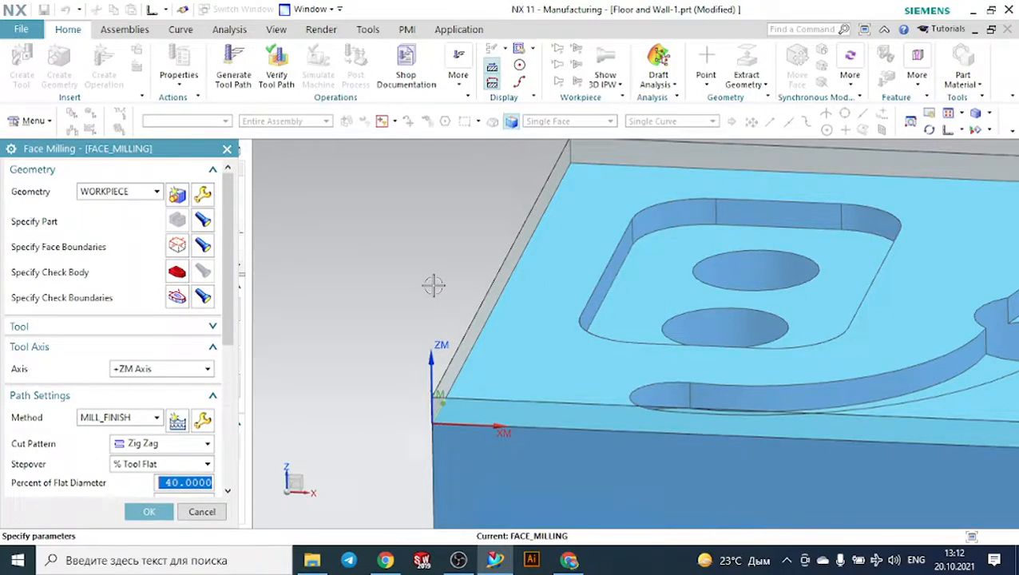
click(202, 512)
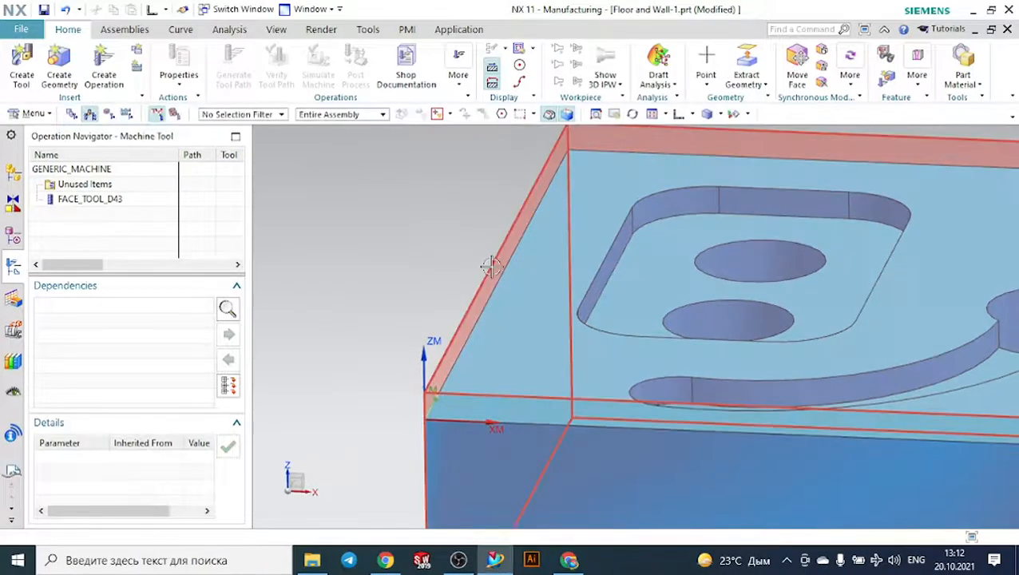
- Hide the transparent blank body Extrude(10) around the part
right_click(492, 266)
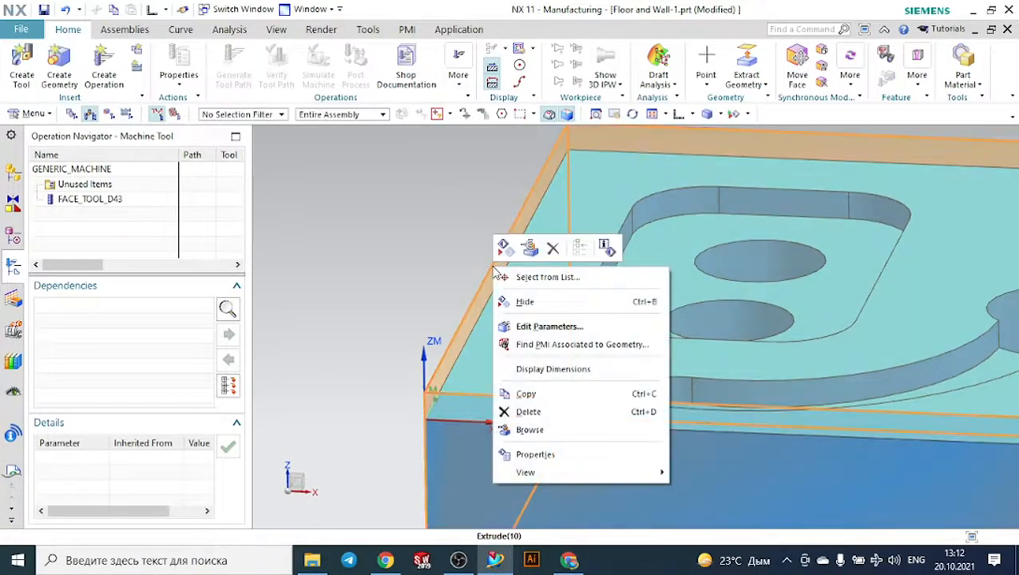
click(525, 301)
scroll(379, 256, up, 2)
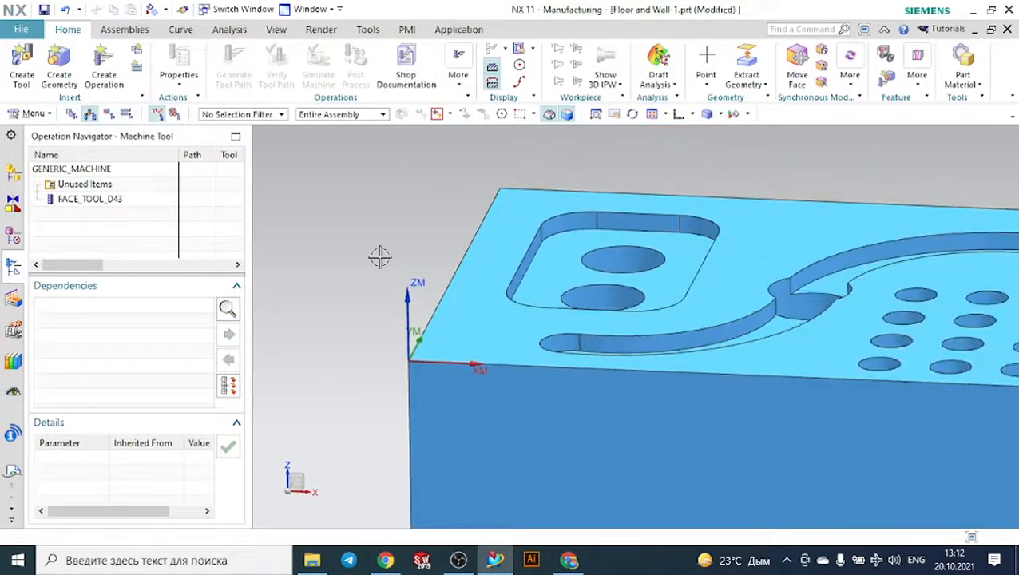
middle_drag(379, 258, 377, 267)
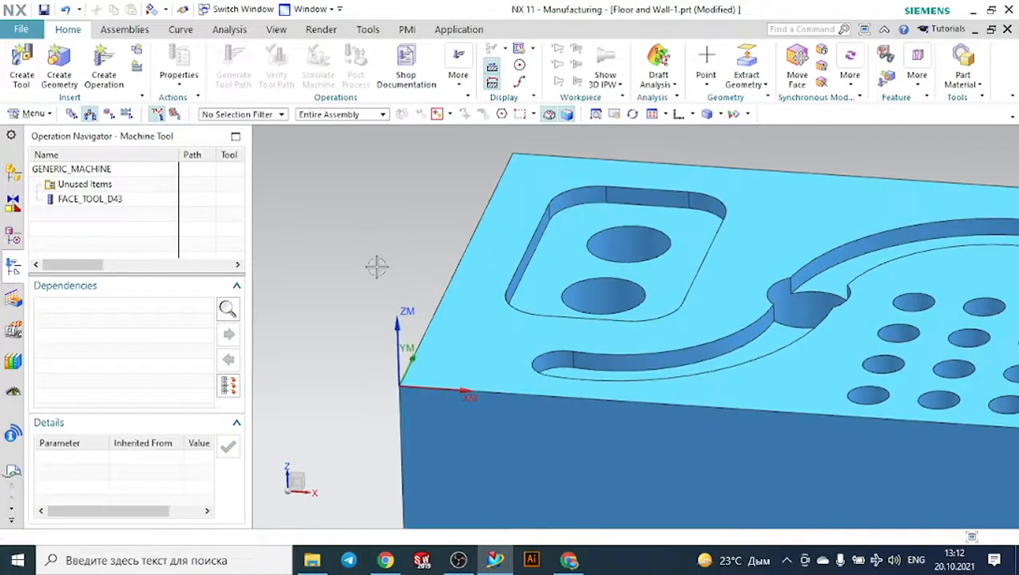
- Redefine the WORKPIECE blank as a bounding block with a ZM+ limit of 3 and all other limits at 0
click(108, 114)
double_click(102, 213)
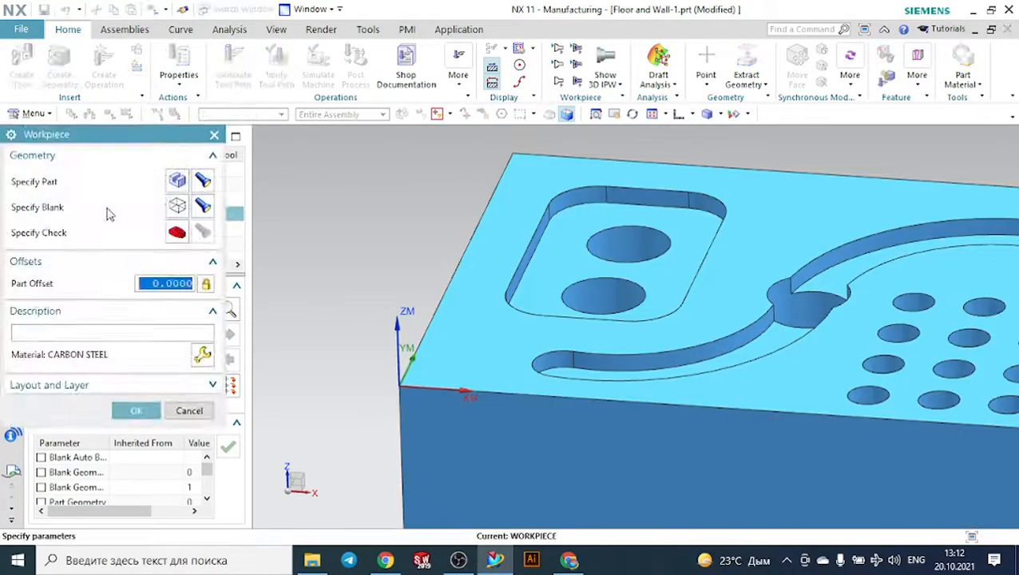
click(184, 208)
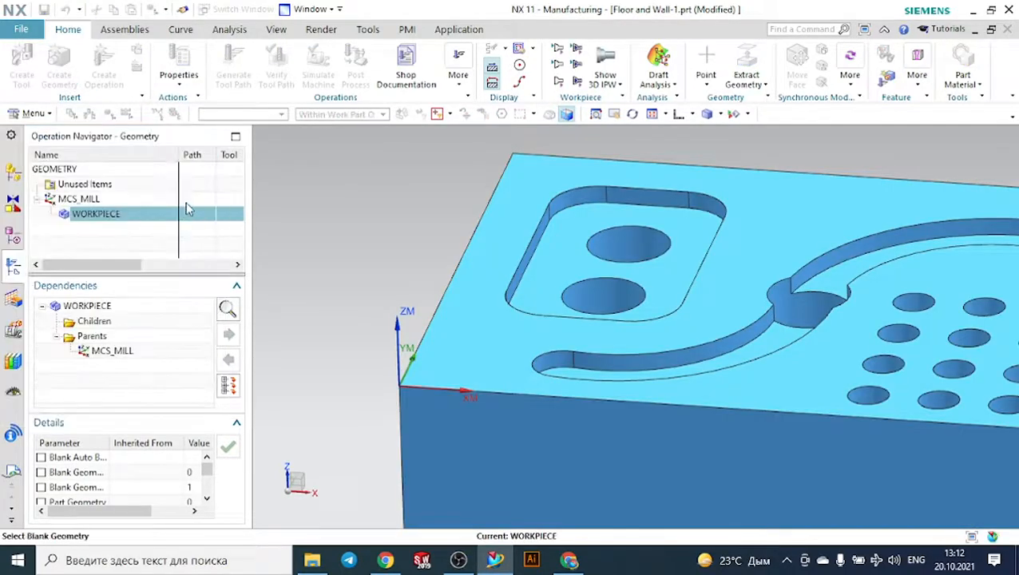
click(144, 195)
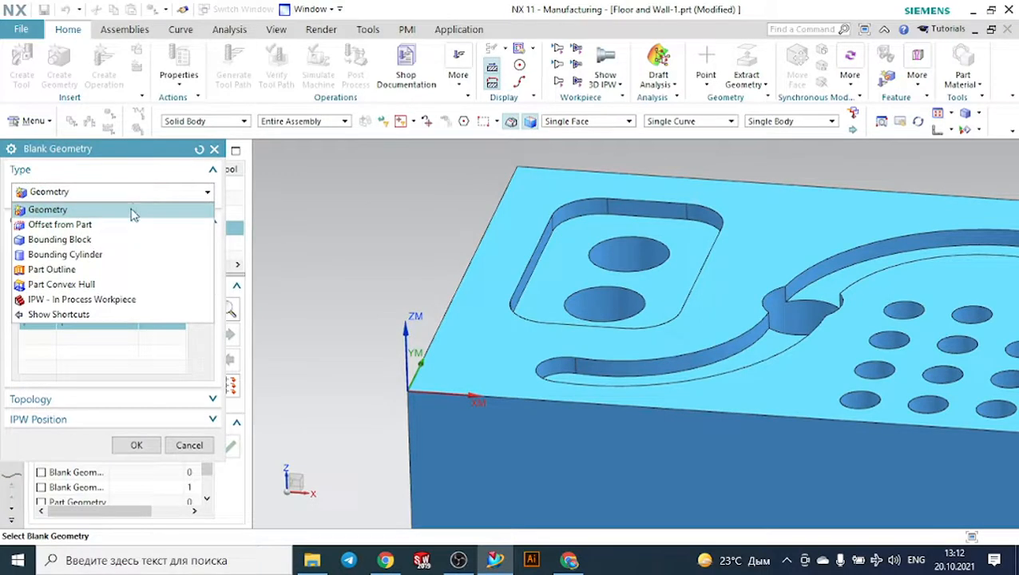
click(126, 240)
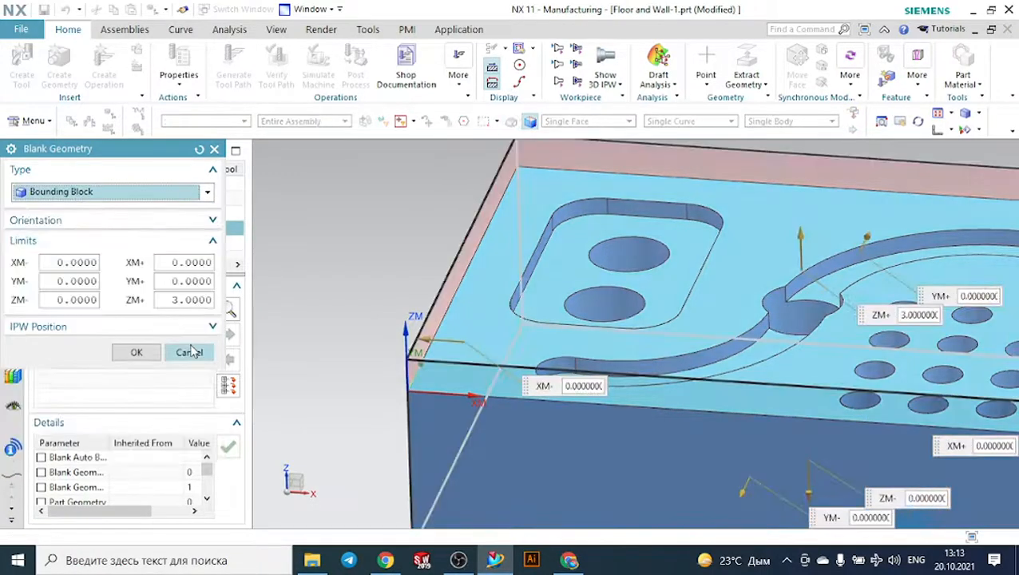
click(137, 353)
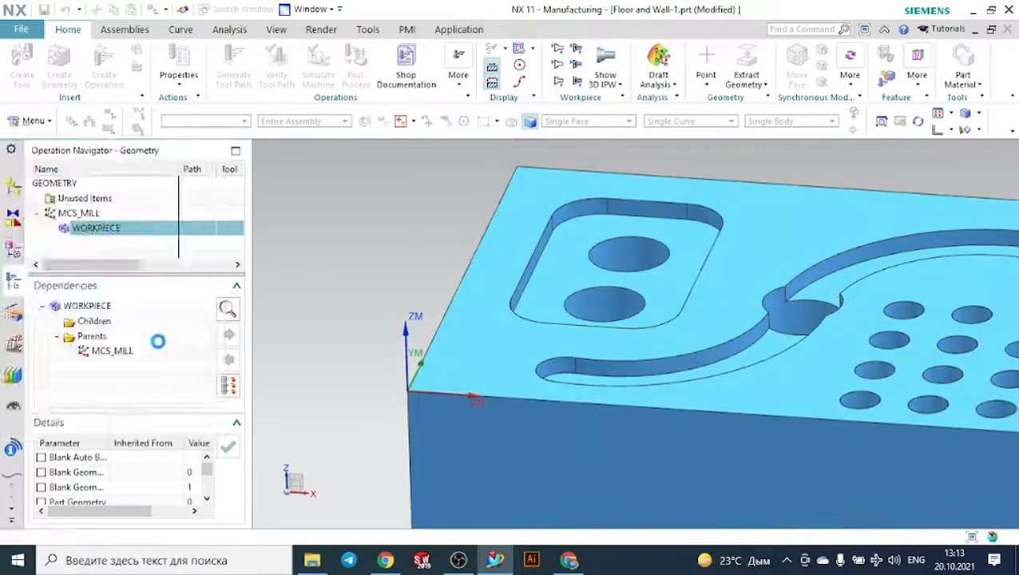
click(156, 428)
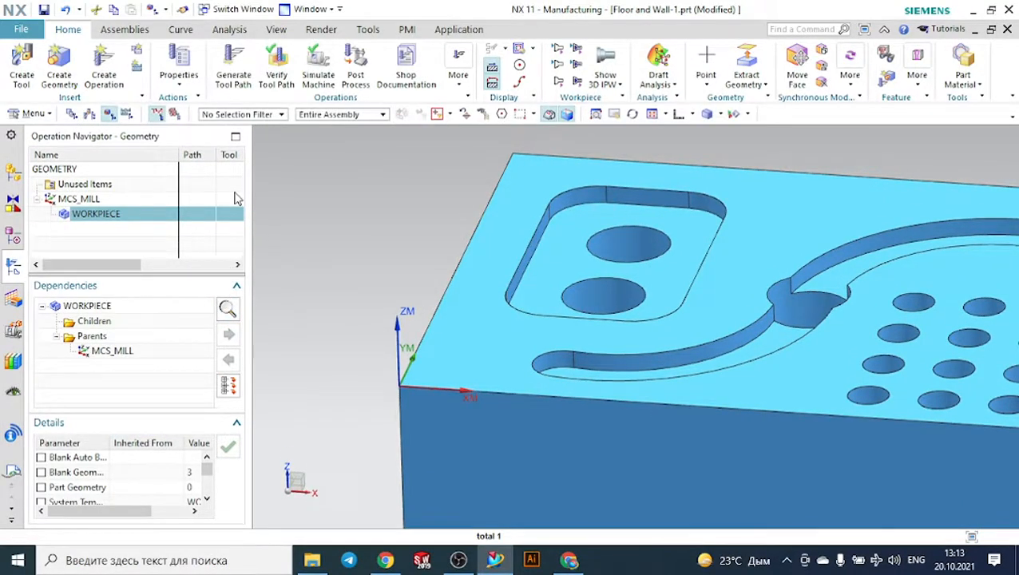
- Create a FACE_MILLING operation with FACE_TOOL_D43, WORKPIECE and MILL_FINISH, using the part's upper face as the face boundary
click(111, 74)
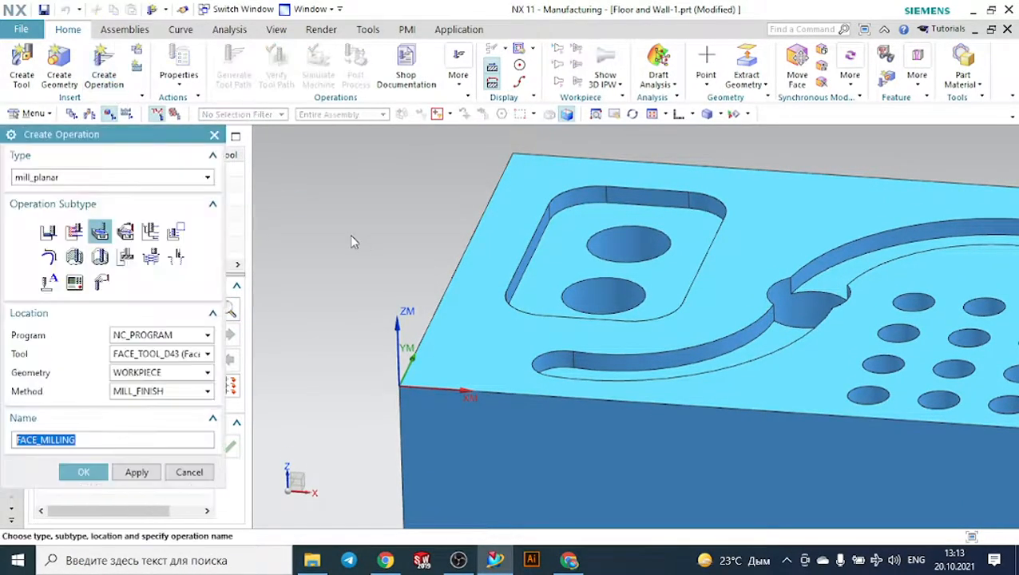
click(87, 474)
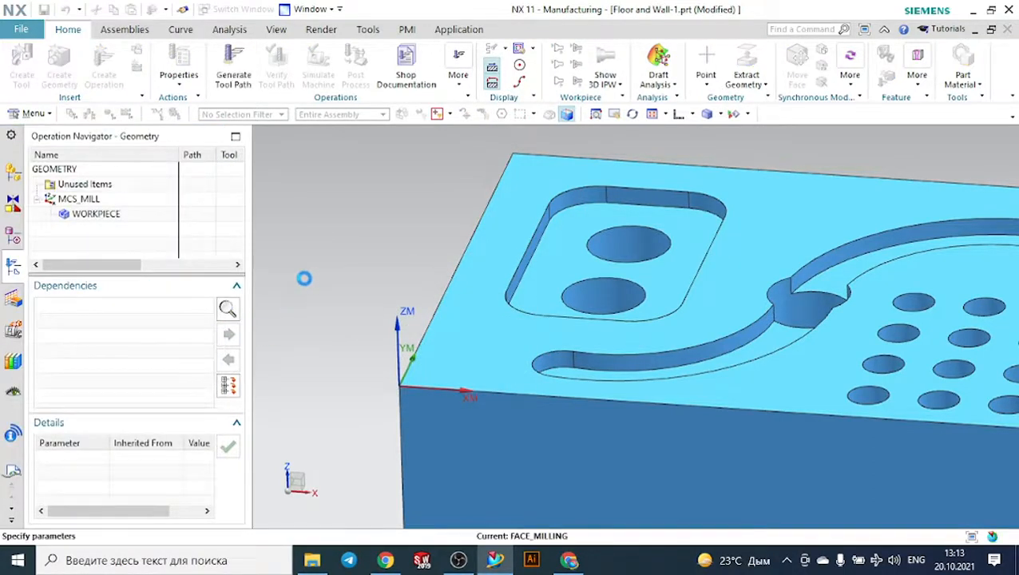
click(177, 231)
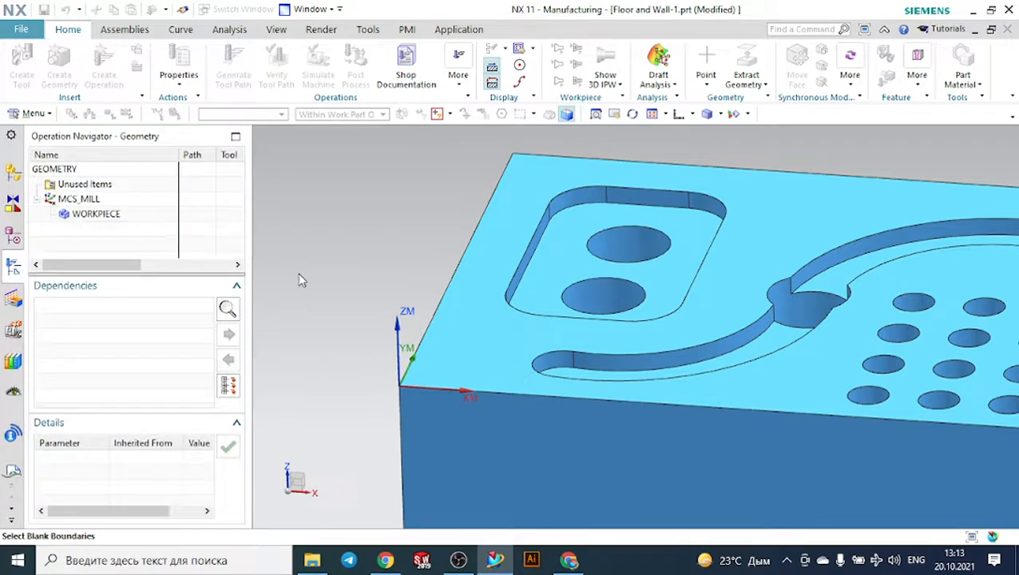
click(452, 286)
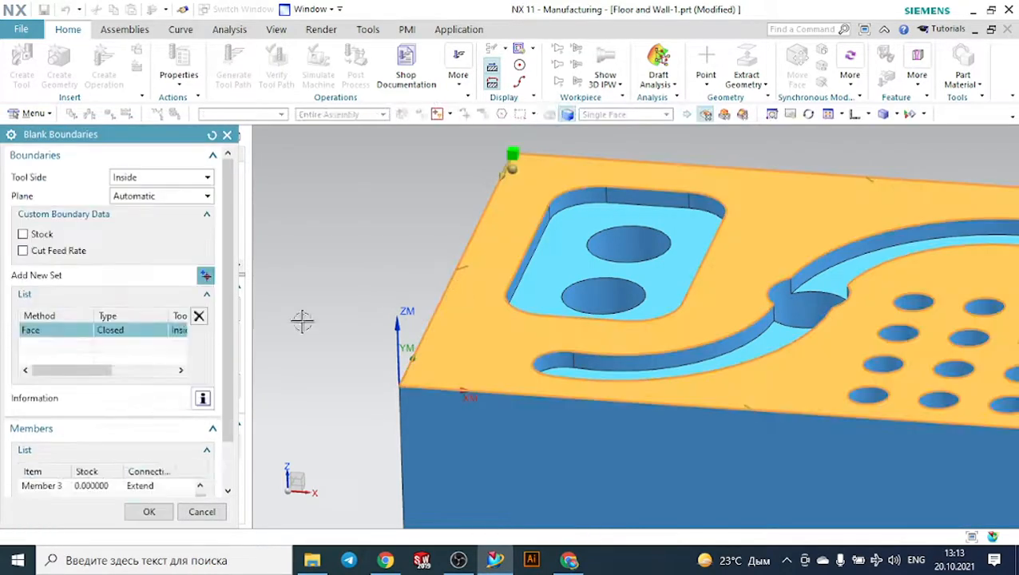
click(149, 511)
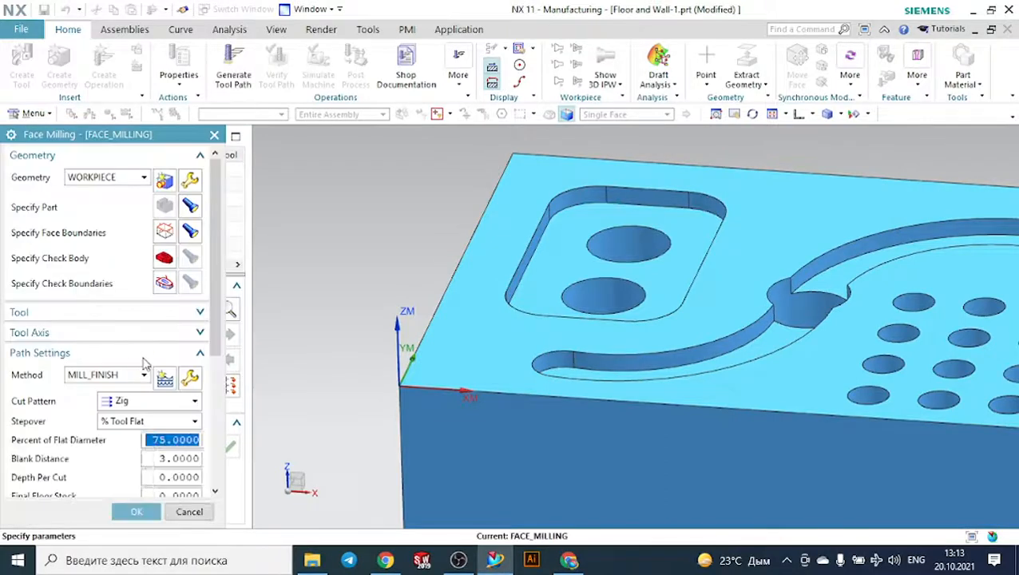
- Try to generate the face milling tool path, and set the cut pattern to Zig Zag
scroll(143, 361, down, 5)
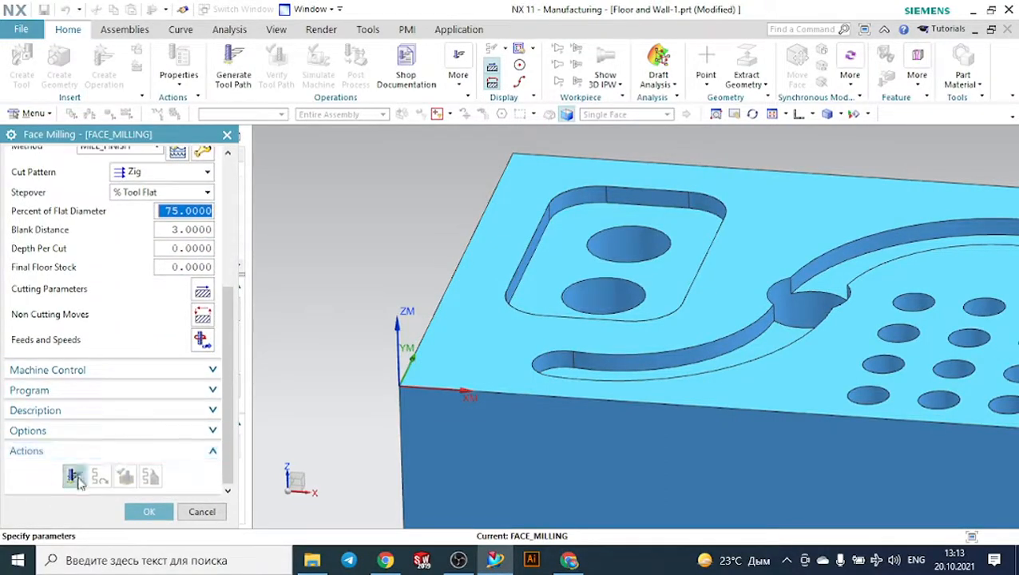
click(78, 481)
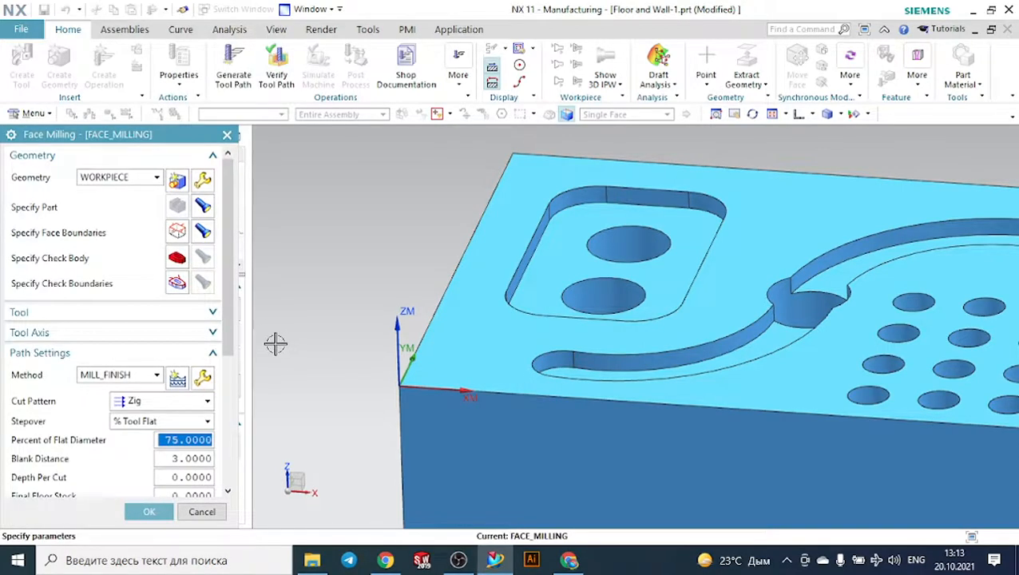
click(165, 401)
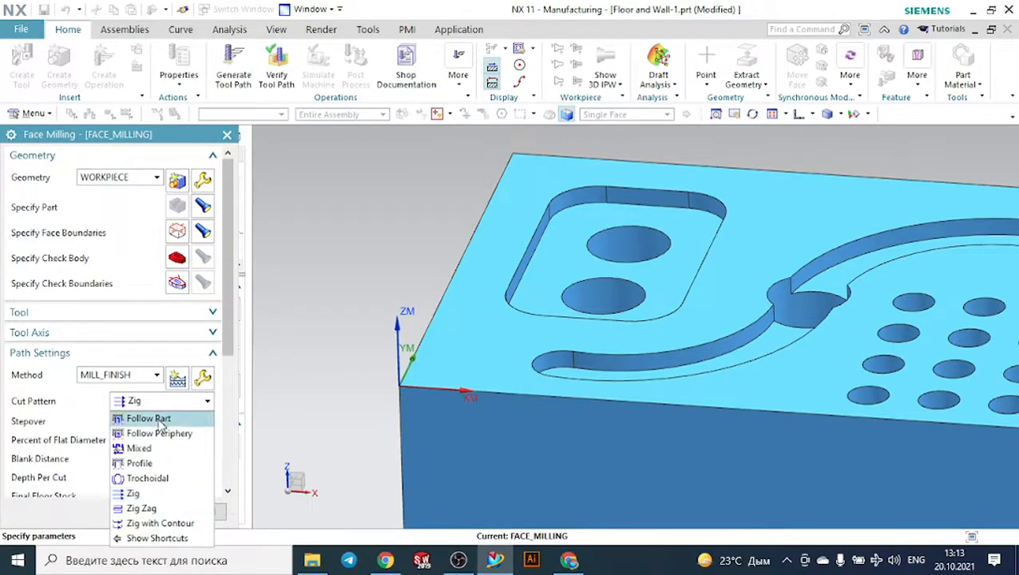
click(148, 508)
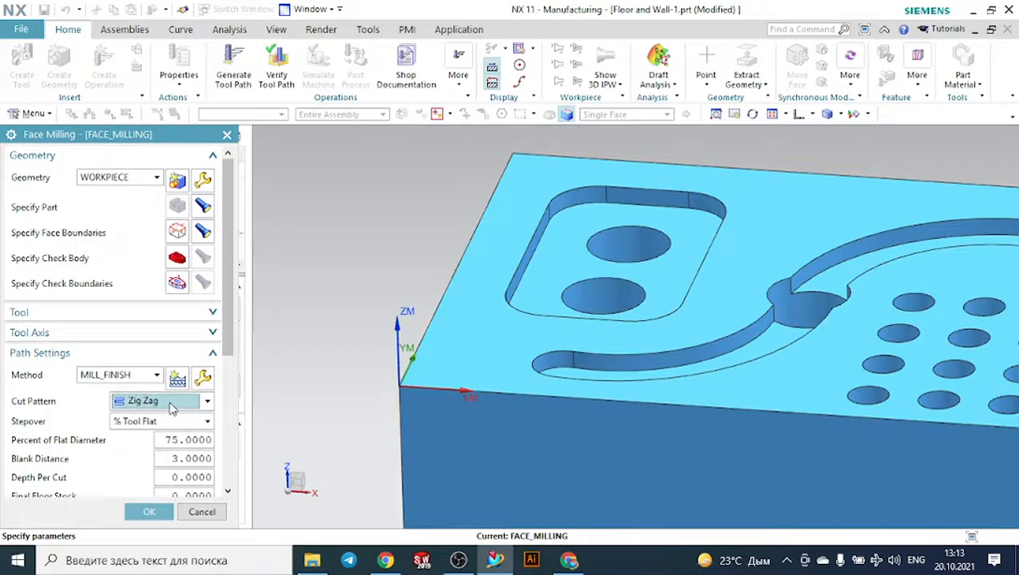
- Open the tool path verification for the face milling operation and close it
scroll(168, 415, down, 5)
click(124, 480)
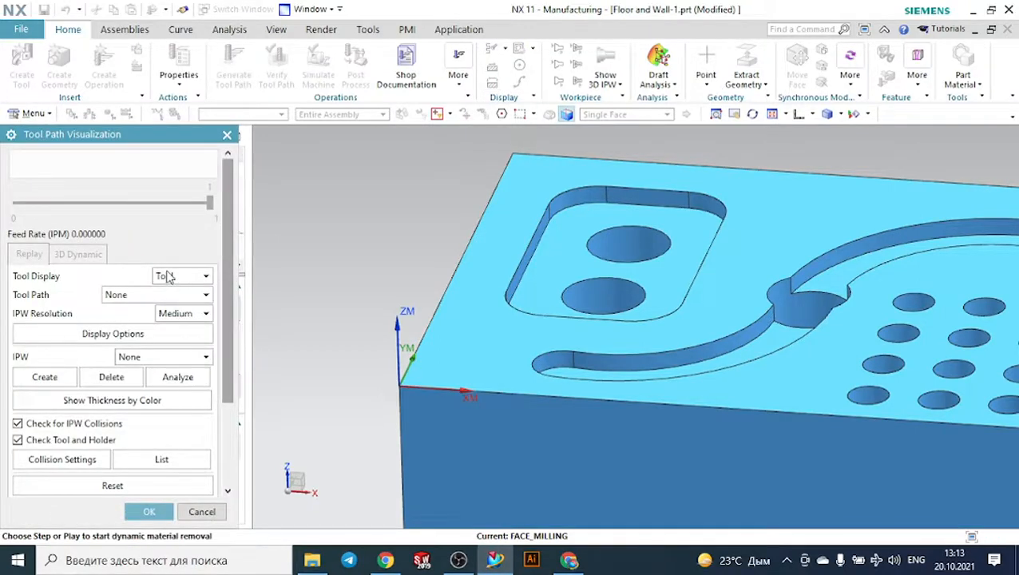
scroll(172, 431, down, 3)
click(149, 512)
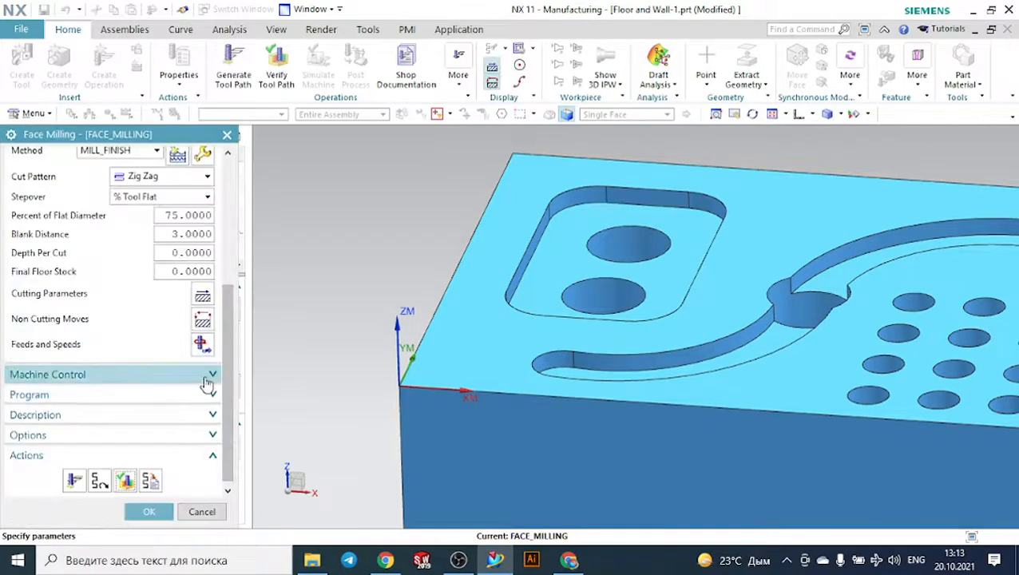
- Display the operation's face boundaries on the part's upper face
scroll(206, 385, up, 5)
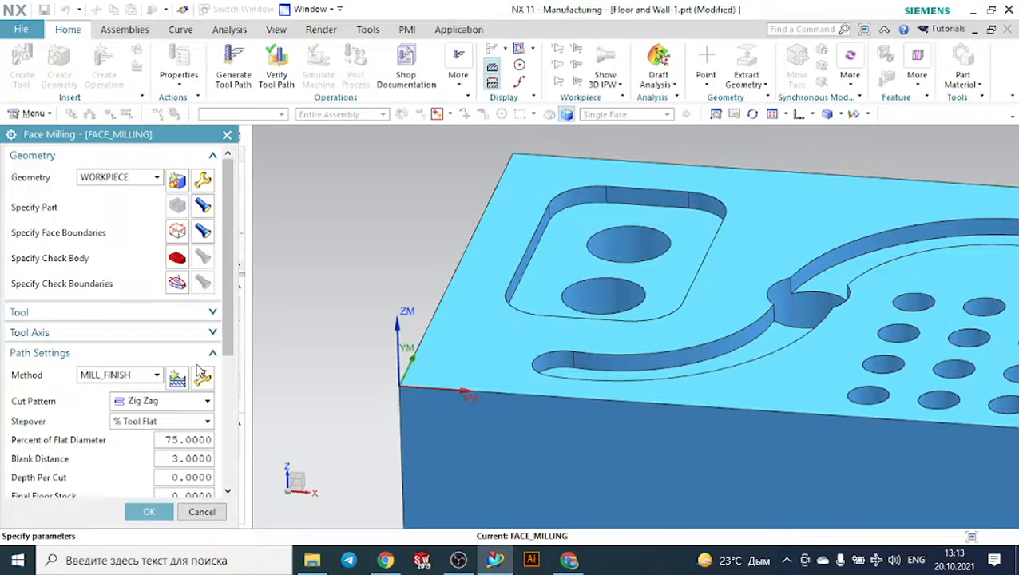
click(204, 232)
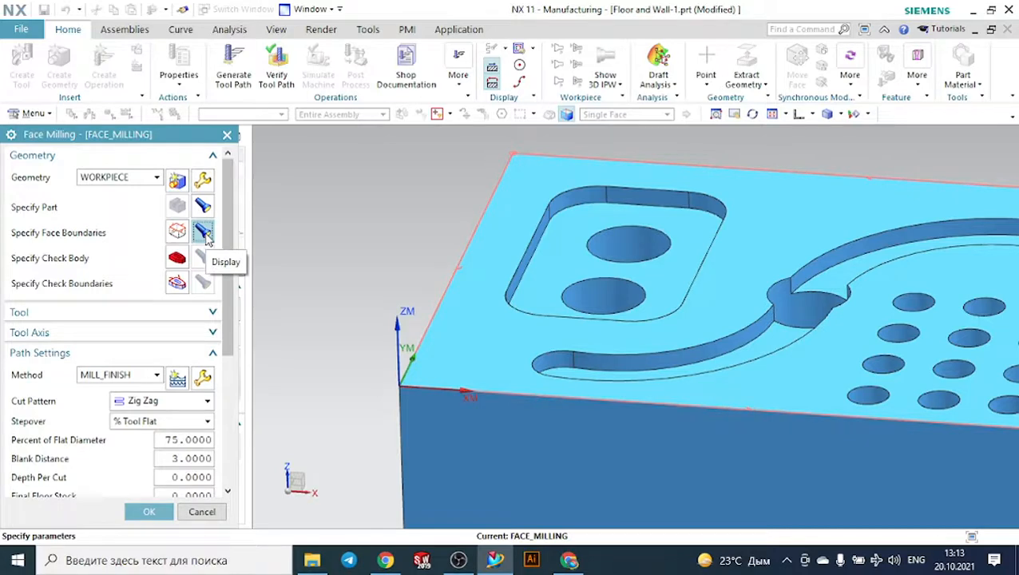
scroll(192, 314, down, 1)
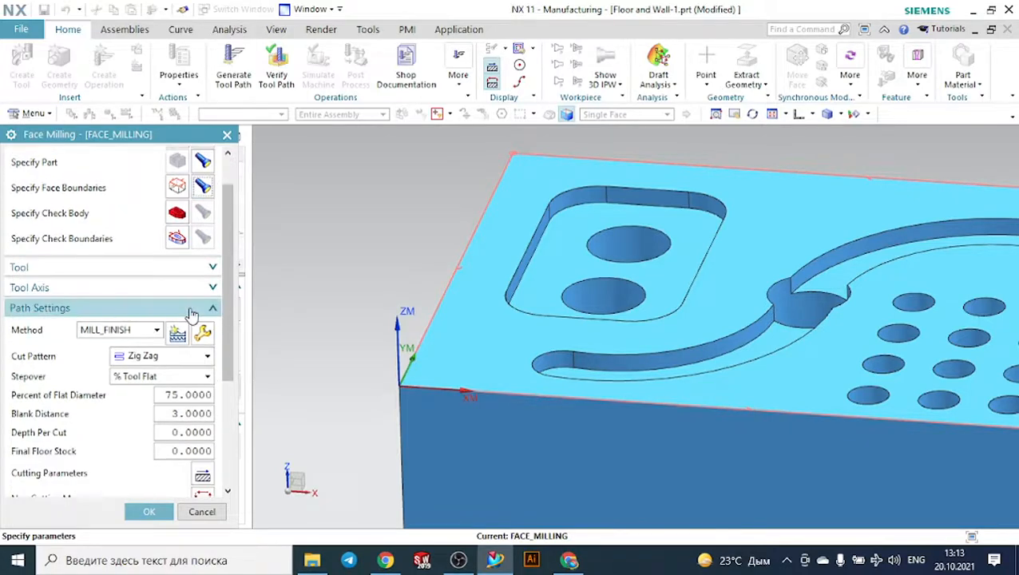
scroll(192, 314, up, 1)
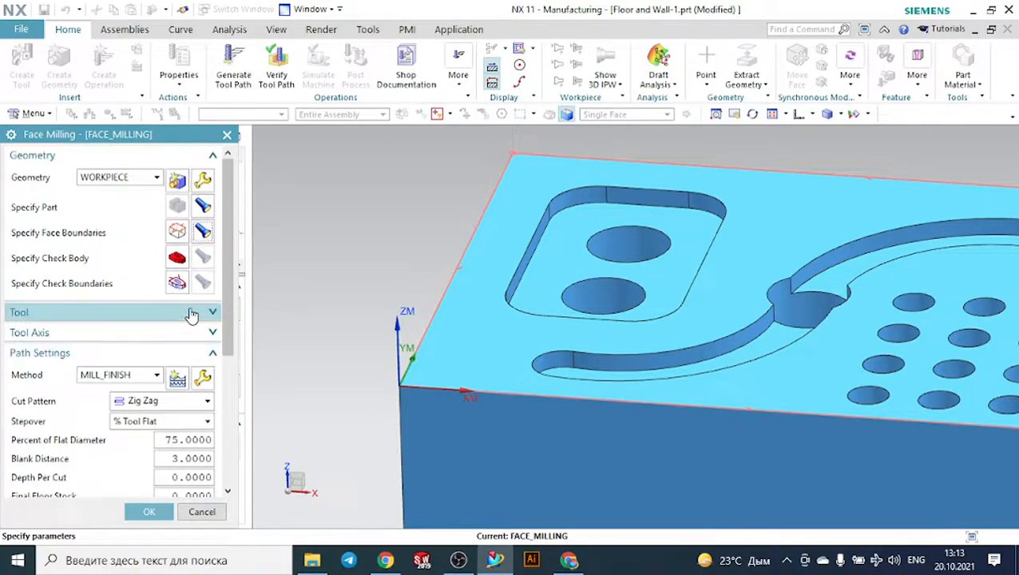
- Select the part body as the check body and try to generate the face milling tool path
click(180, 262)
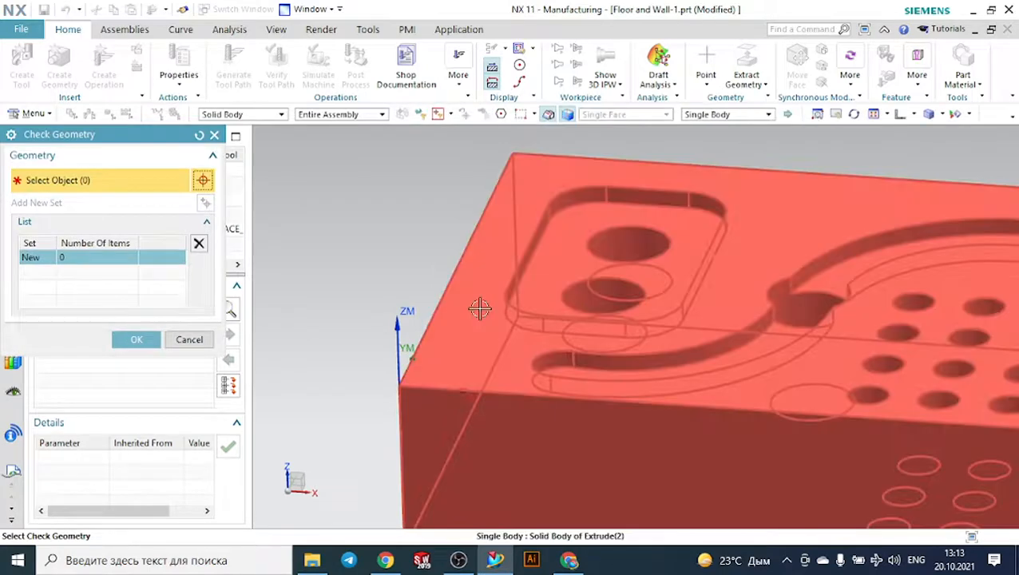
click(477, 307)
click(137, 340)
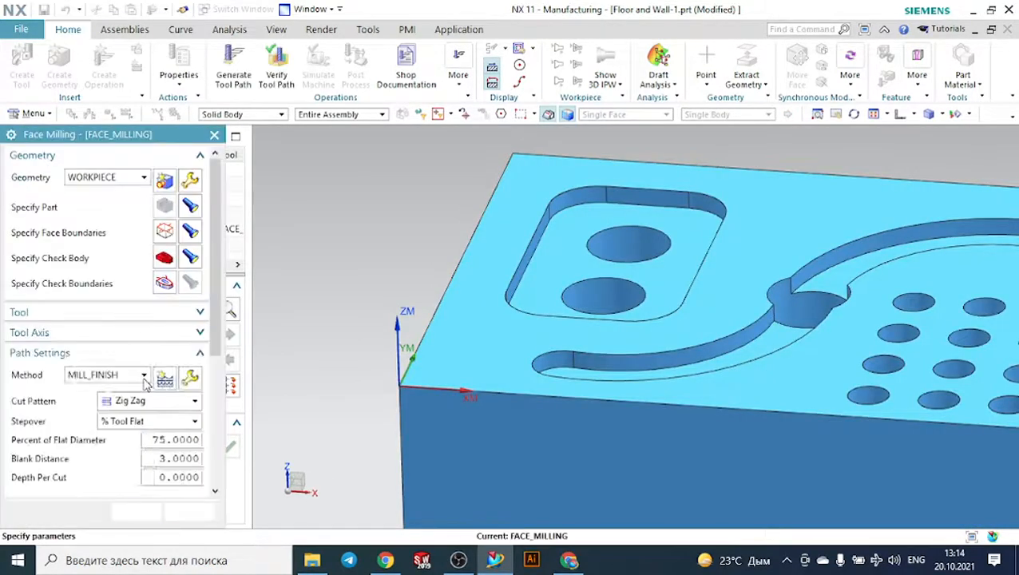
scroll(128, 460, down, 3)
click(74, 480)
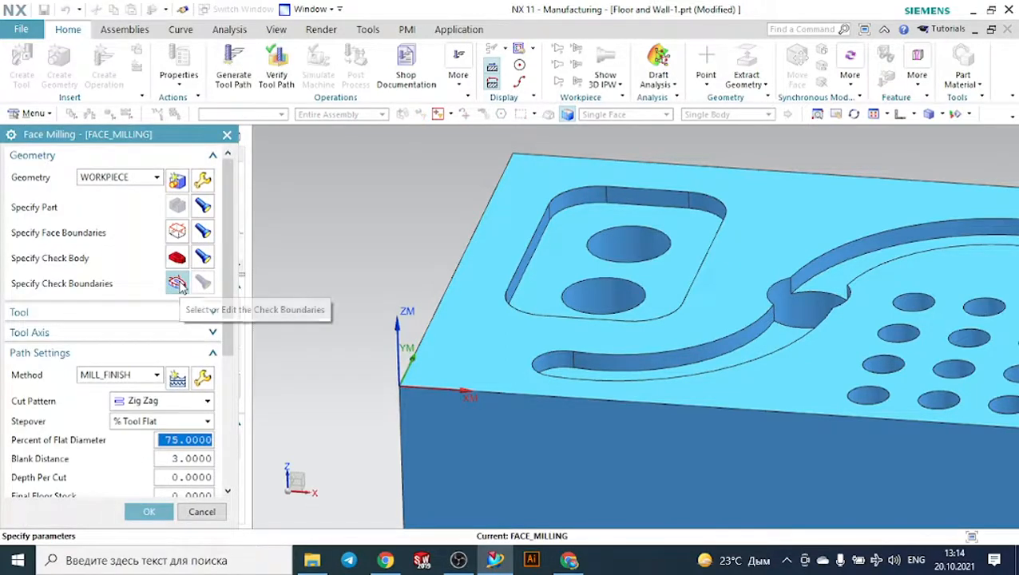
- Try to specify check boundaries in addition to the selected check body
click(177, 283)
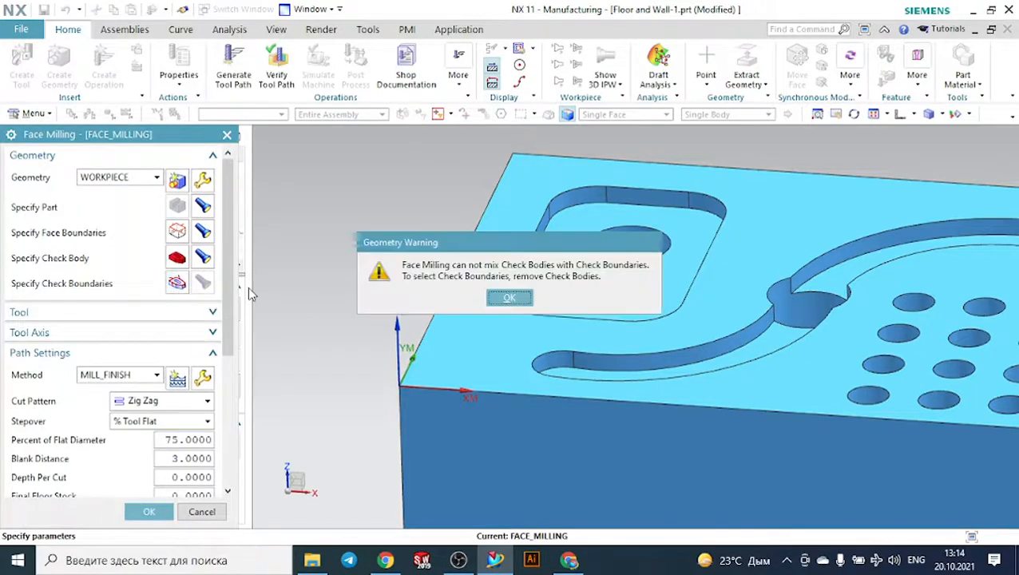
click(509, 300)
click(177, 283)
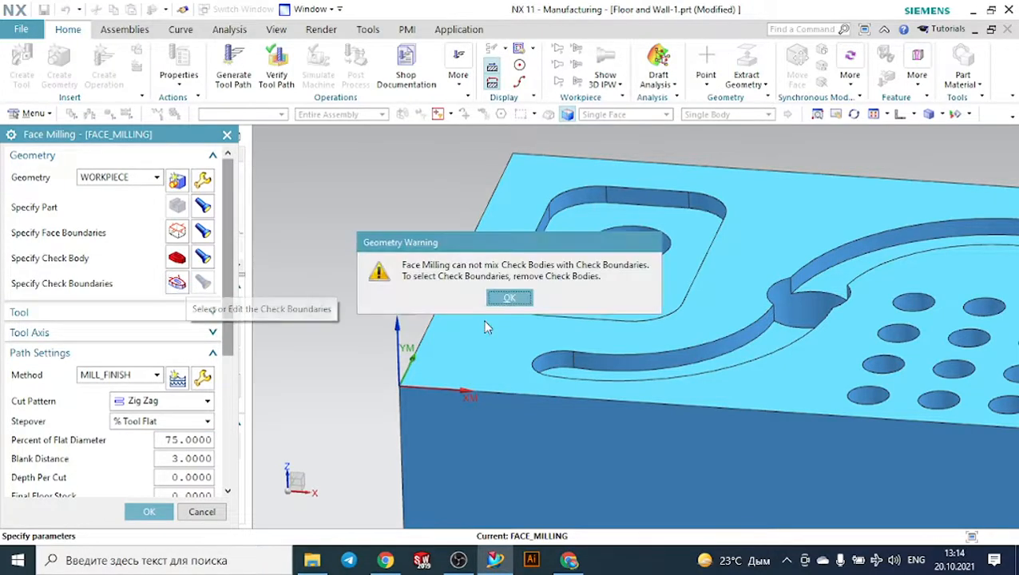
click(509, 298)
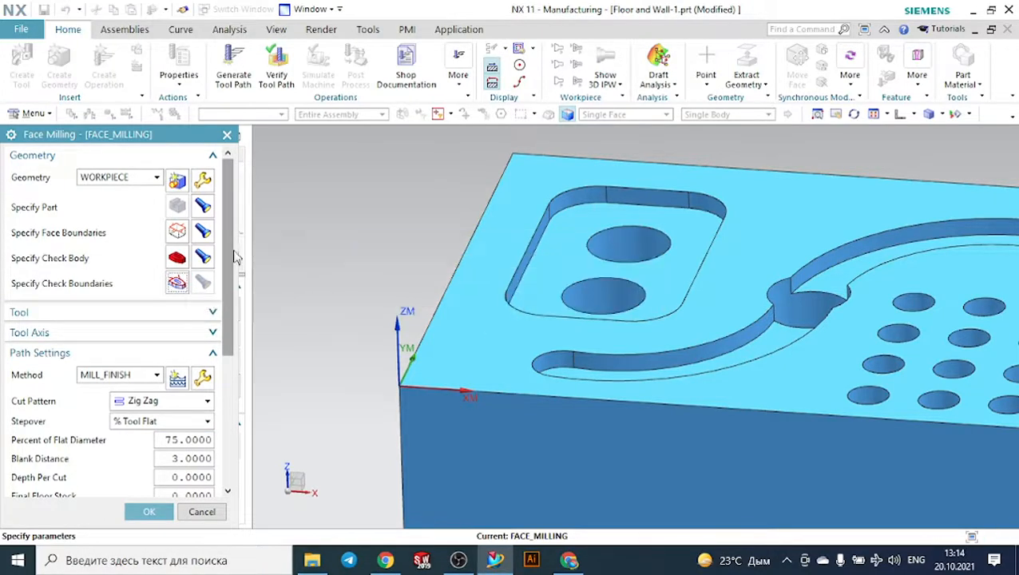
- Try to remove the part body from the check geometry, and cancel the face milling operation
click(178, 258)
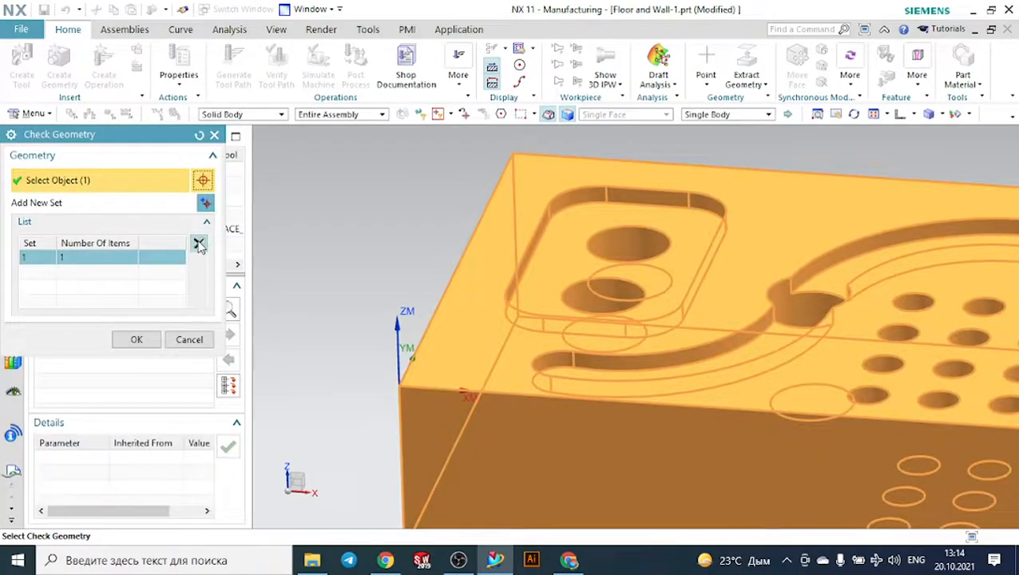
click(199, 244)
click(189, 340)
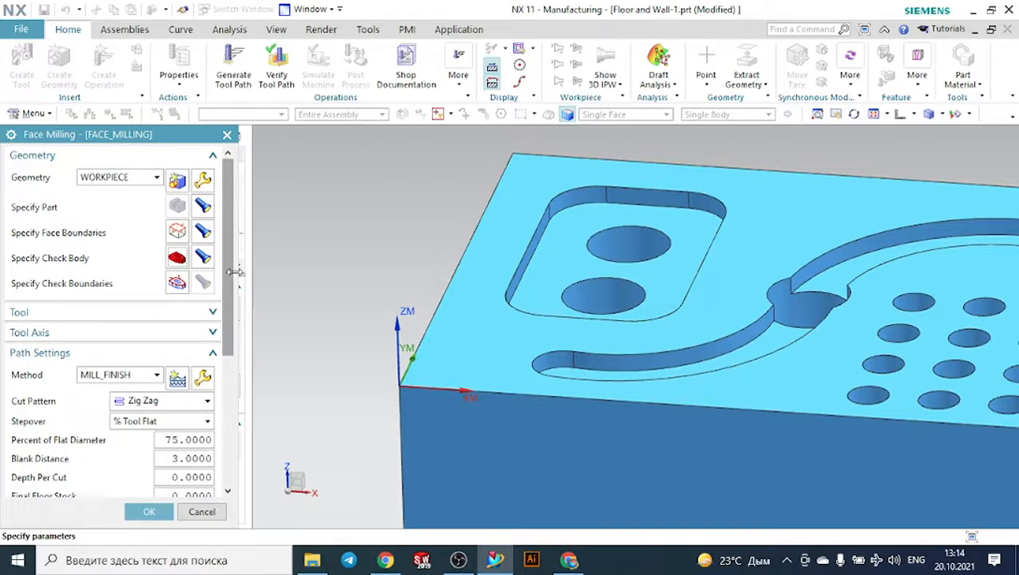
scroll(192, 335, down, 3)
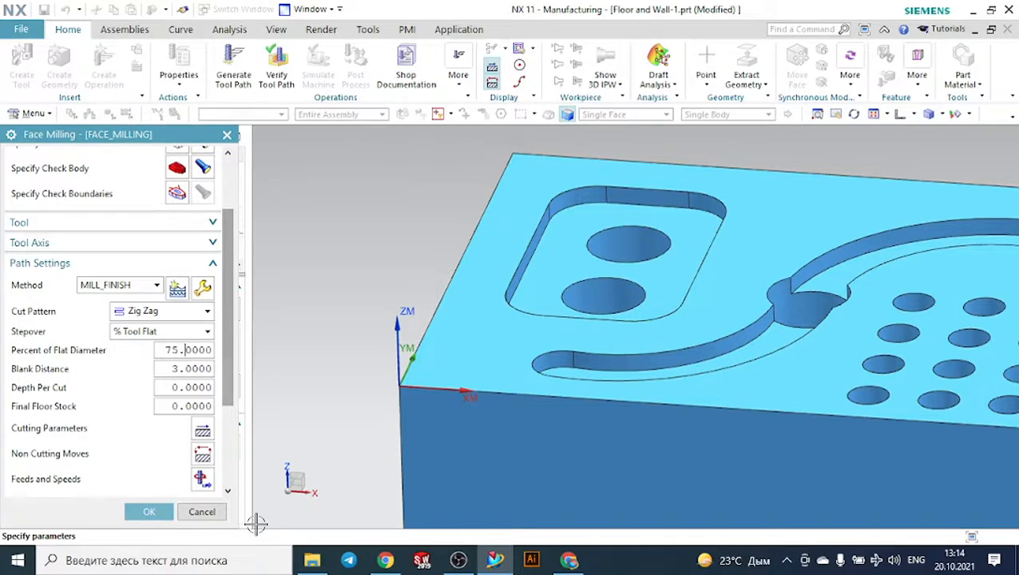
click(202, 512)
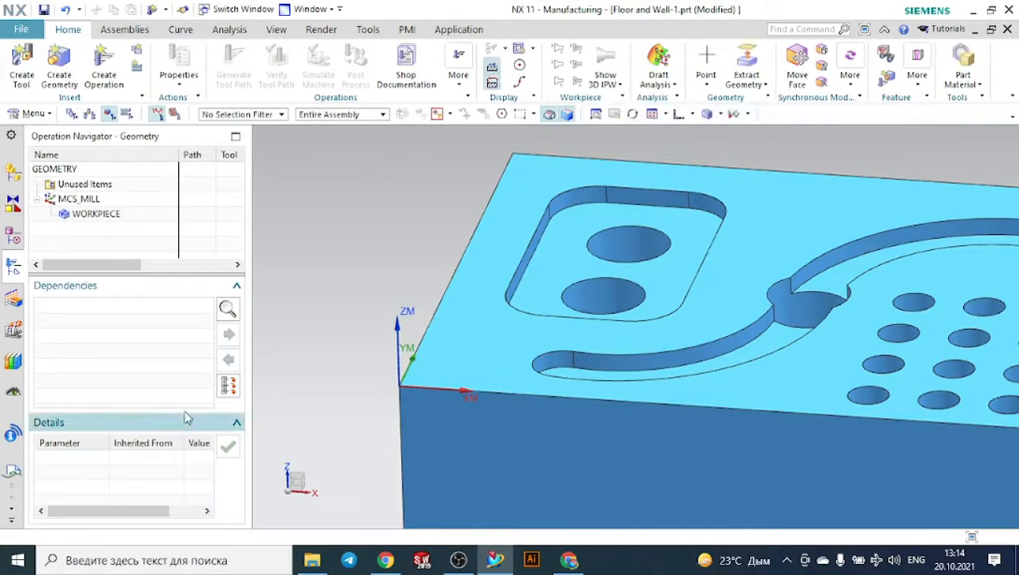
- Create a FACE_MILLING_MANUAL operation of subtype Face Milling Manual with FACE_TOOL_D43, WORKPIECE geometry and the MILL_FINISH method
scroll(365, 240, down, 2)
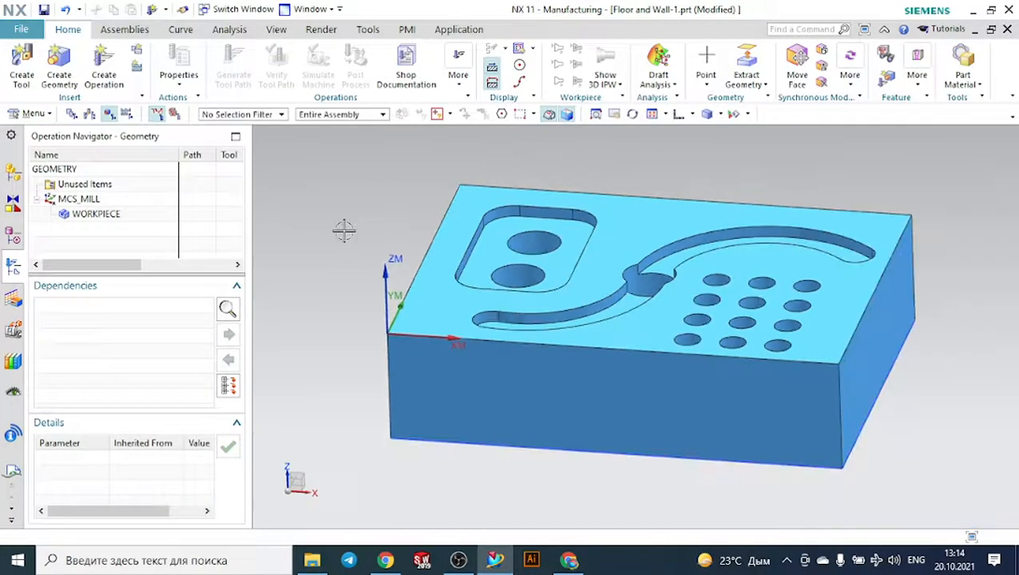
click(104, 64)
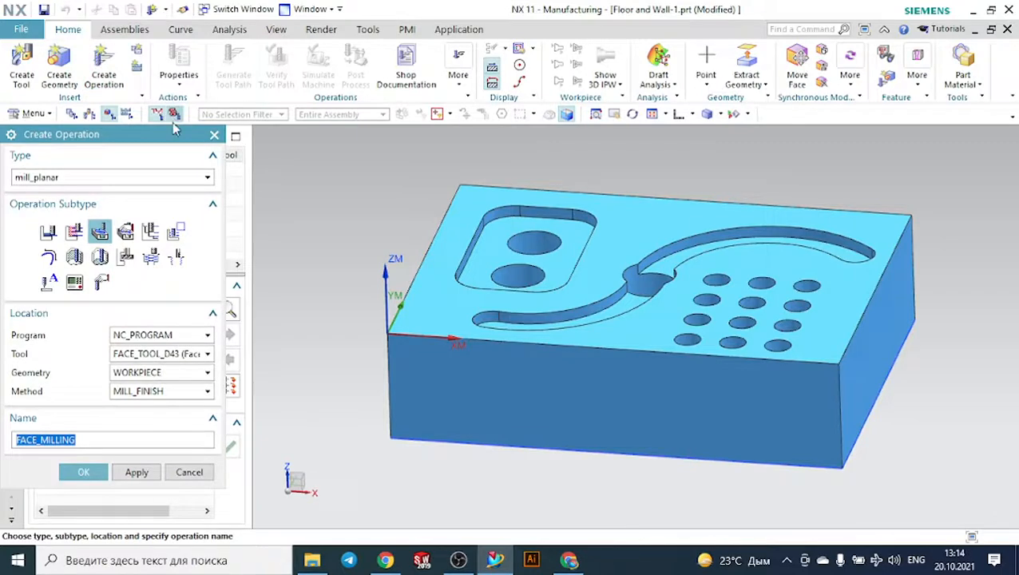
click(133, 230)
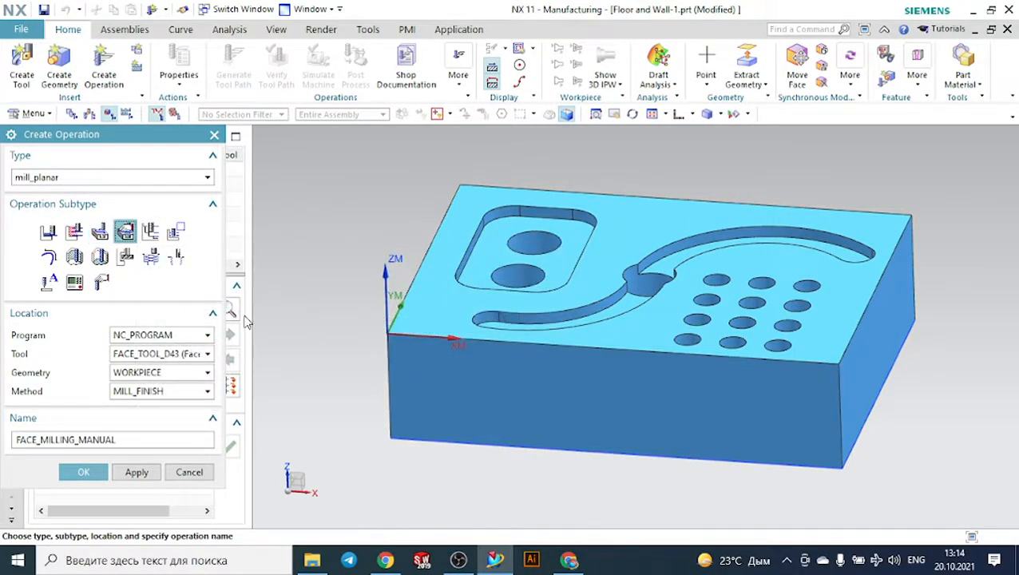
click(101, 472)
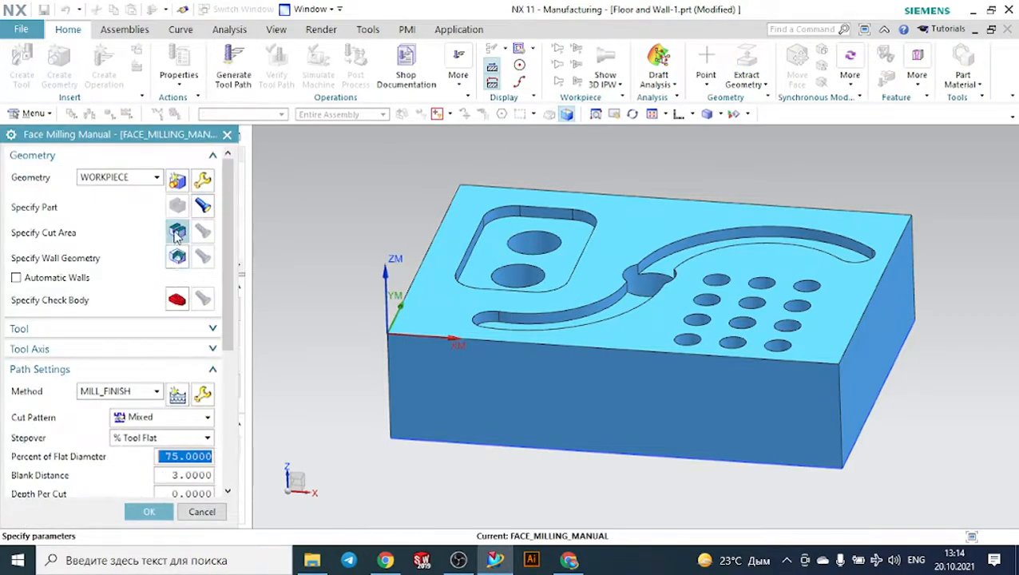
- Specify the part's upper face as the cut area of the manual face milling operation
click(177, 233)
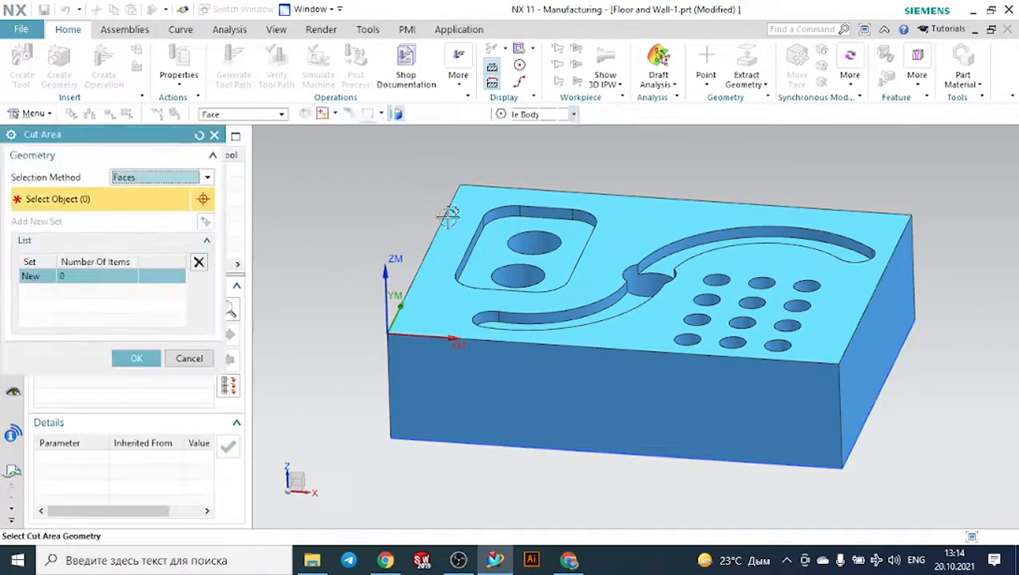
click(450, 211)
click(134, 339)
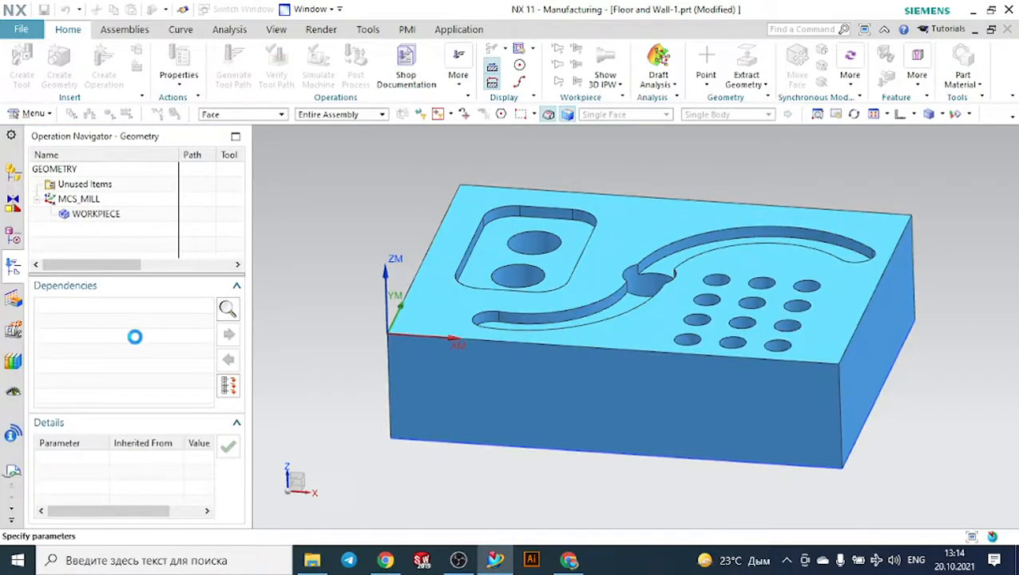
- Generate the manual face milling tool path with the Mixed cut pattern
scroll(136, 344, down, 5)
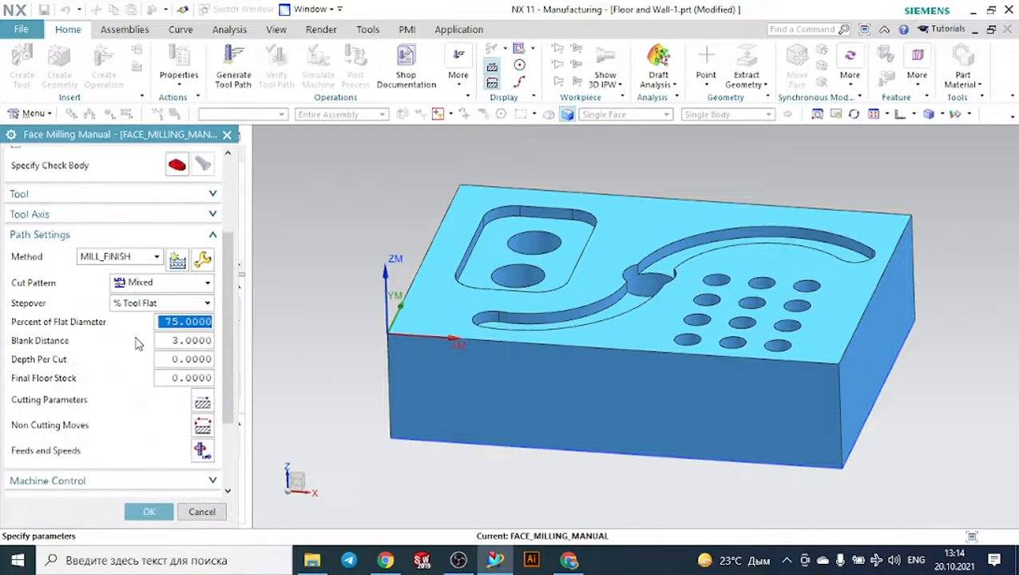
scroll(77, 460, down, 1)
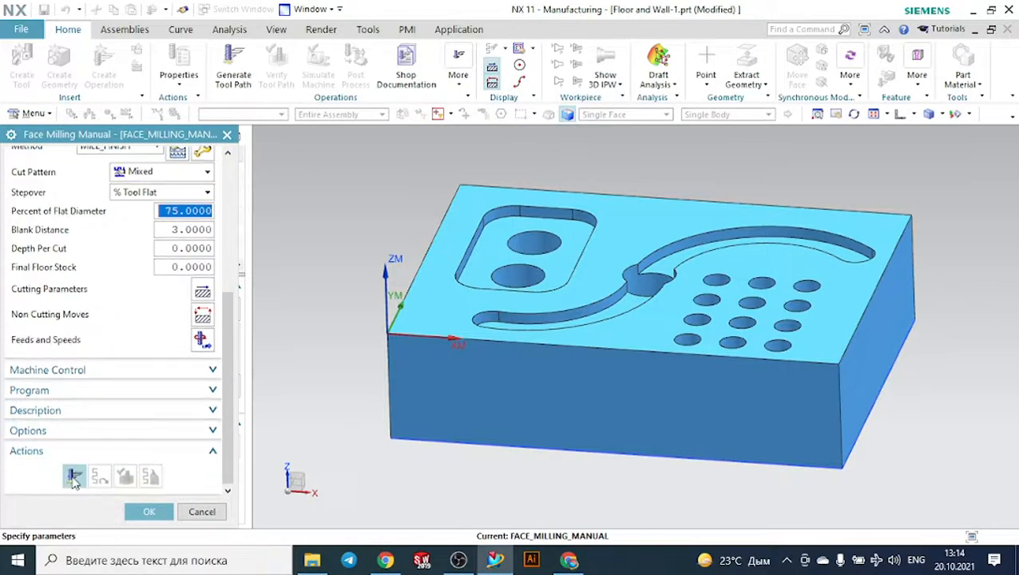
click(75, 472)
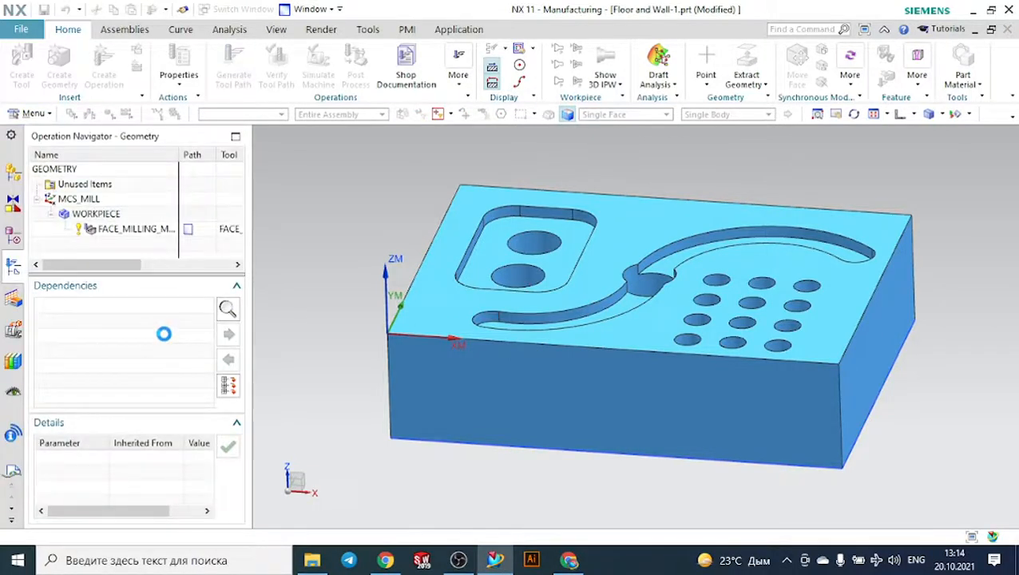
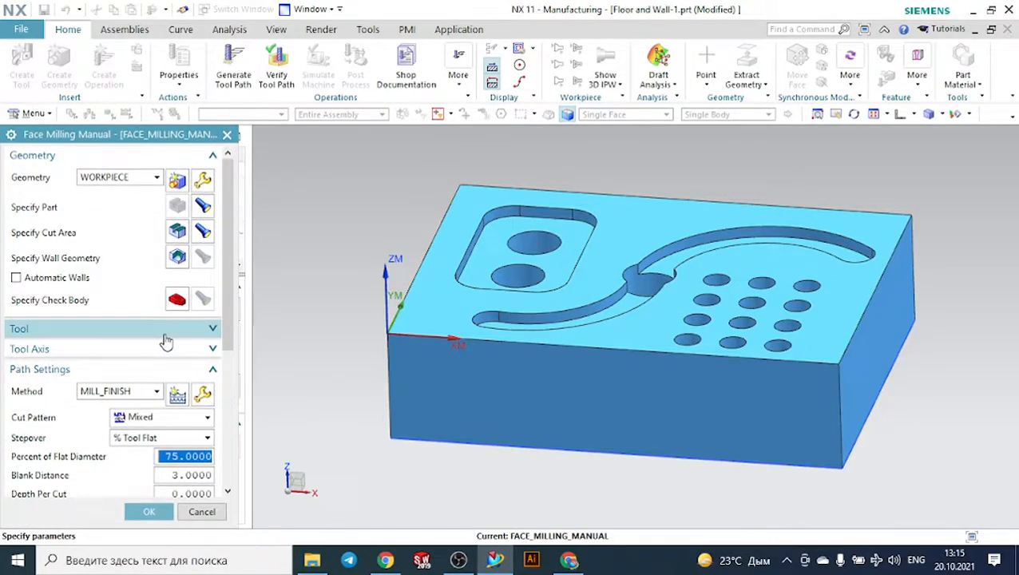
- Discard the manual face milling operation
click(227, 135)
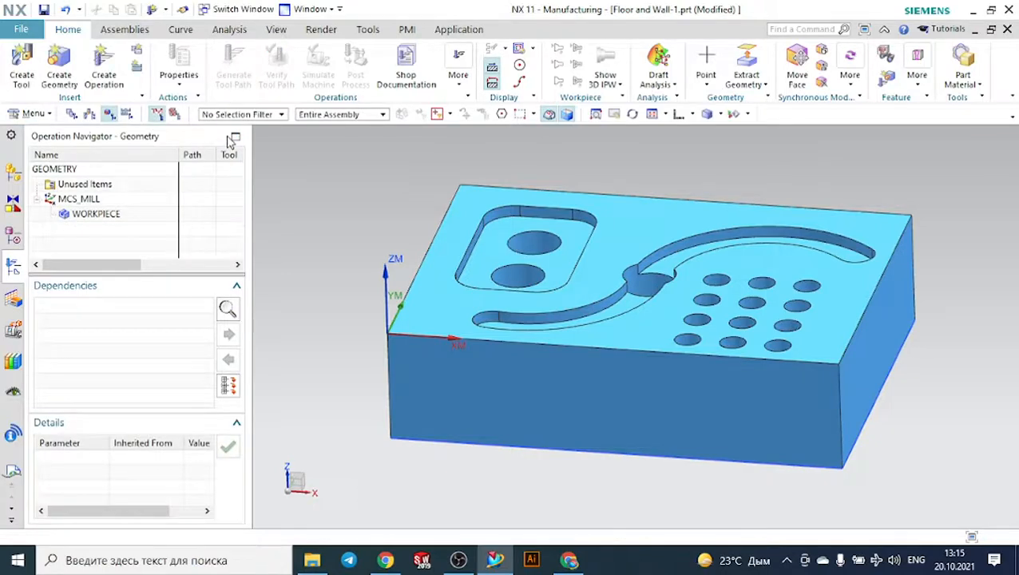
click(111, 65)
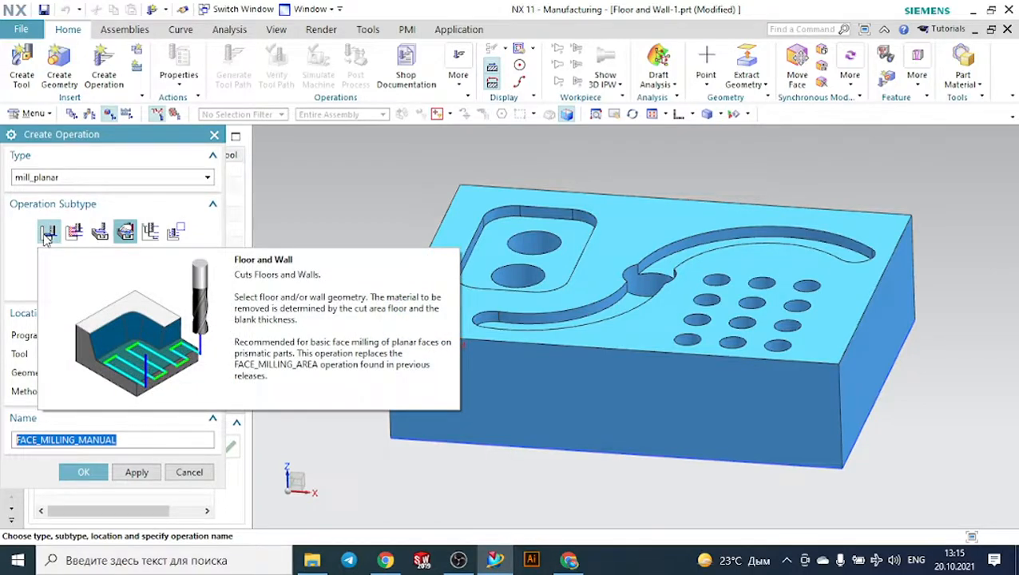
click(47, 234)
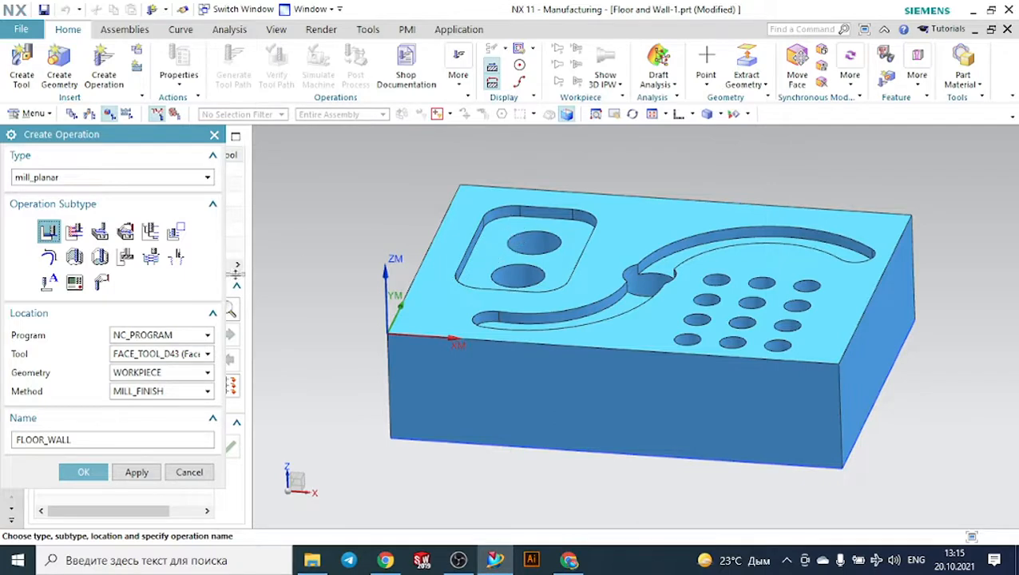
click(171, 336)
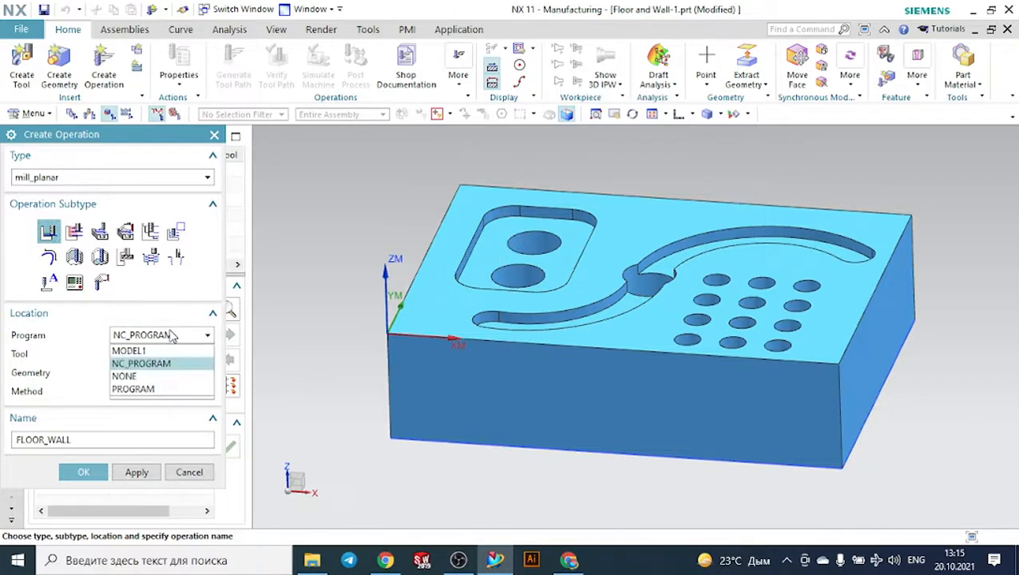
click(171, 335)
click(171, 354)
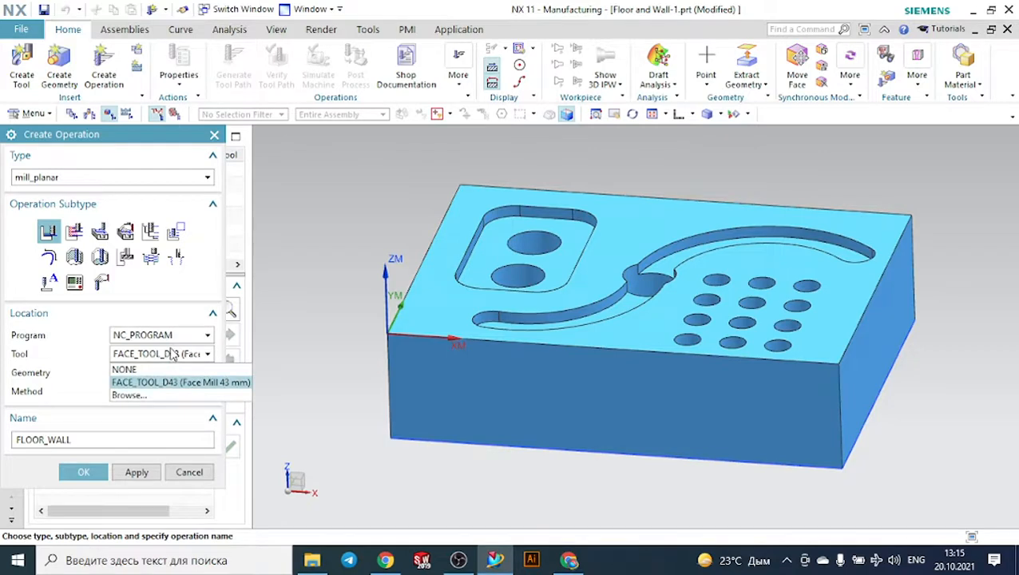
click(171, 354)
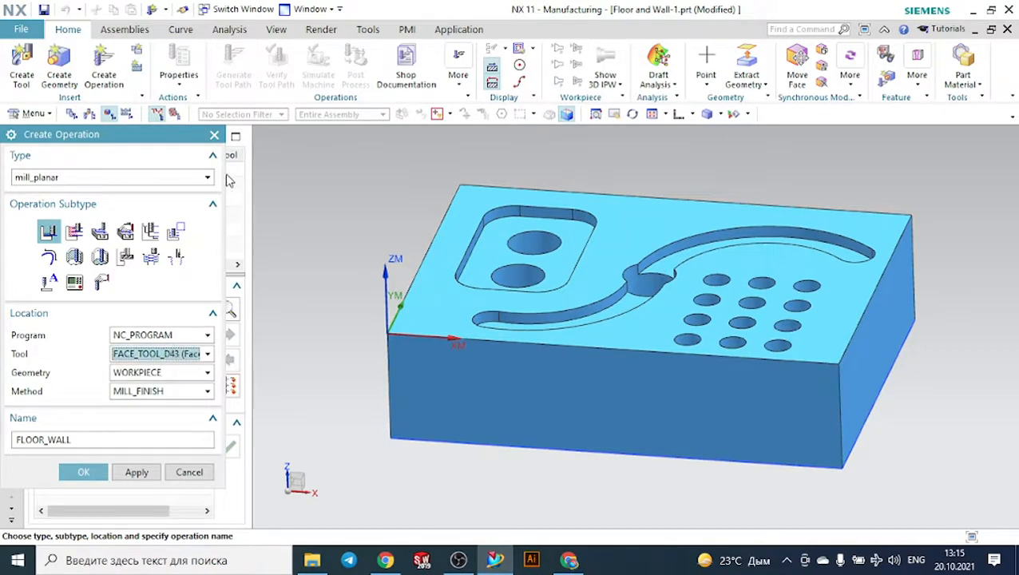
click(214, 134)
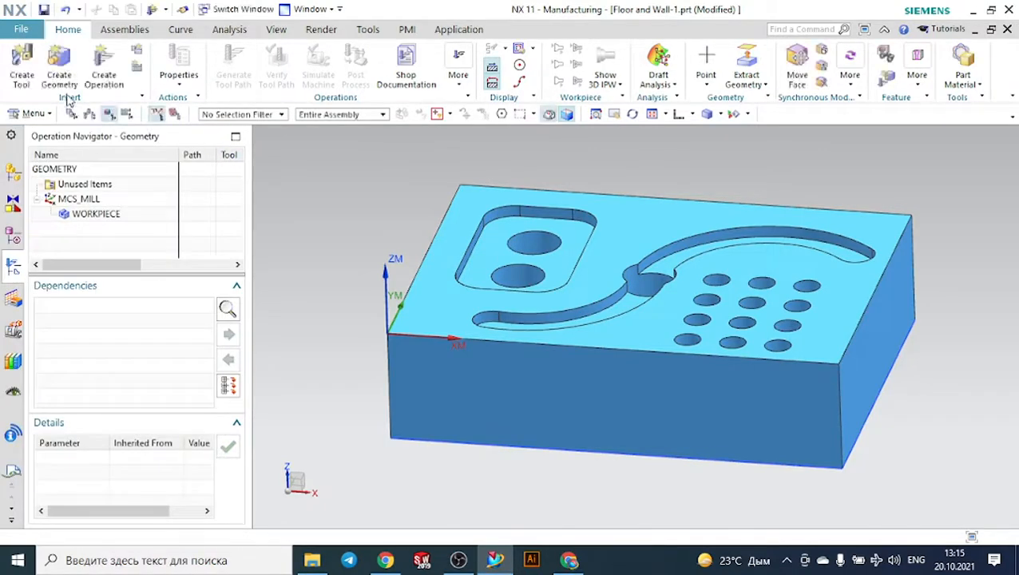
- Create a mill_planar milling tool of subtype MILL named MILL with a diameter of 6 mm
click(22, 68)
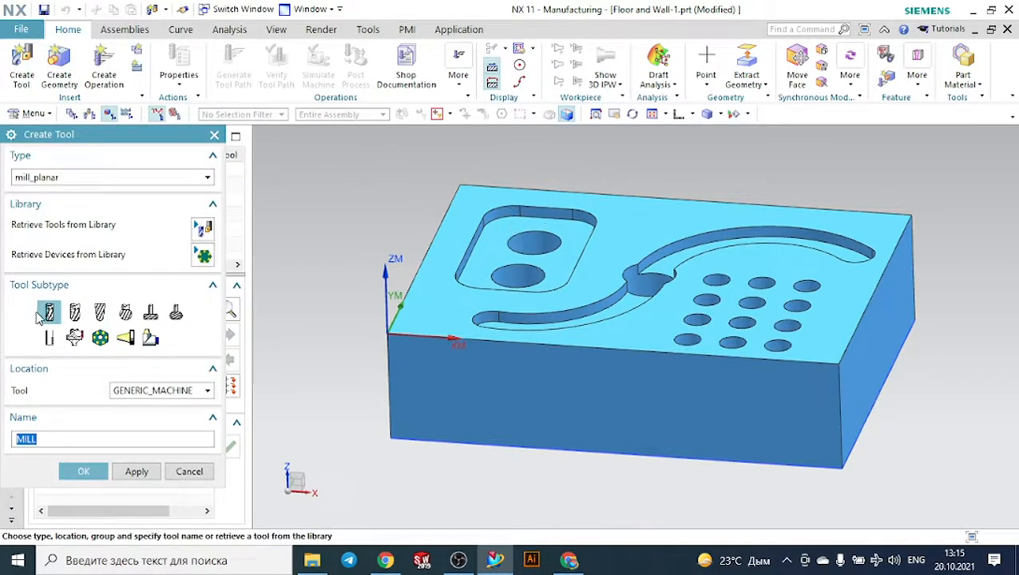
click(83, 471)
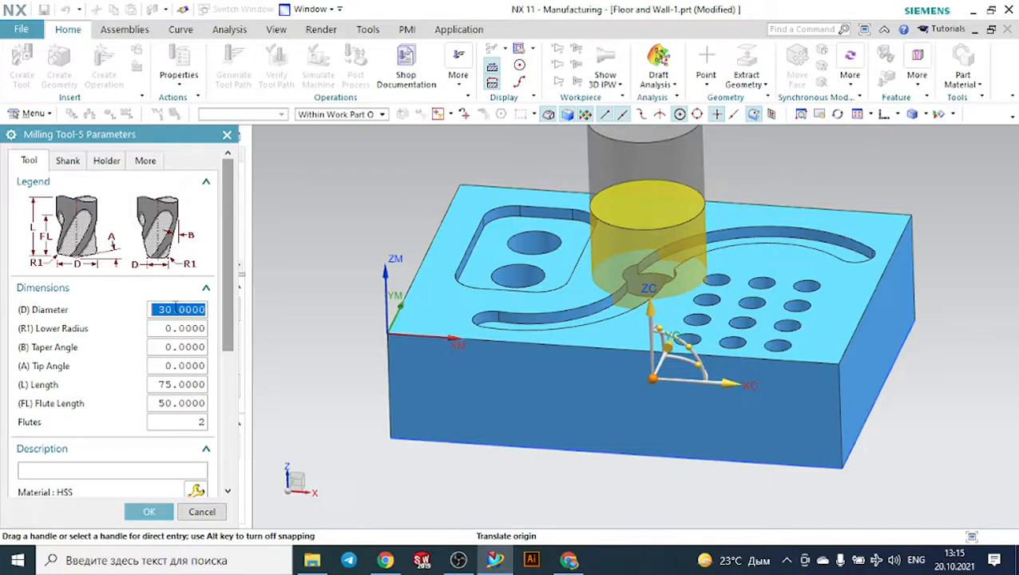
text(6)
key(Return)
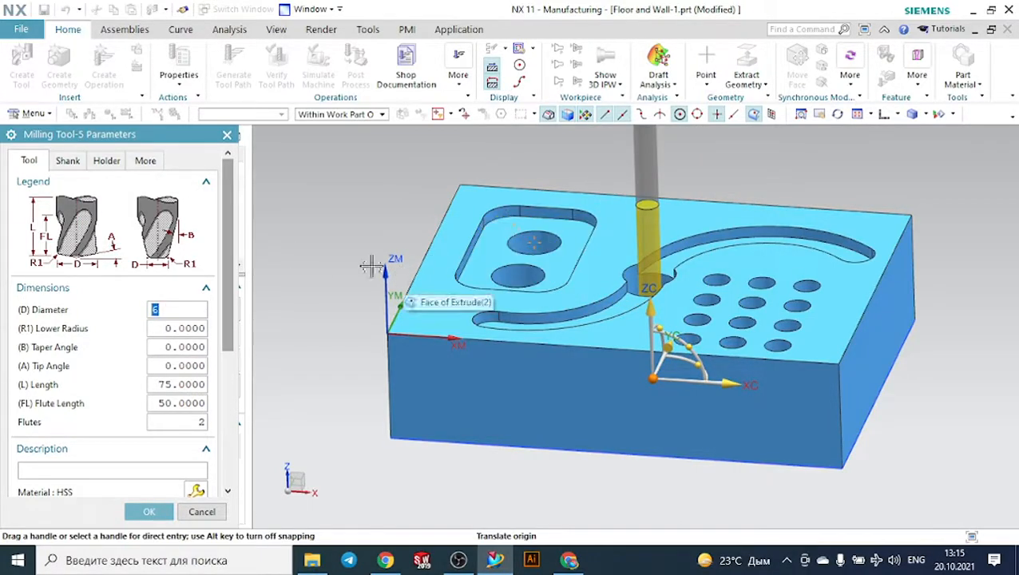
click(150, 513)
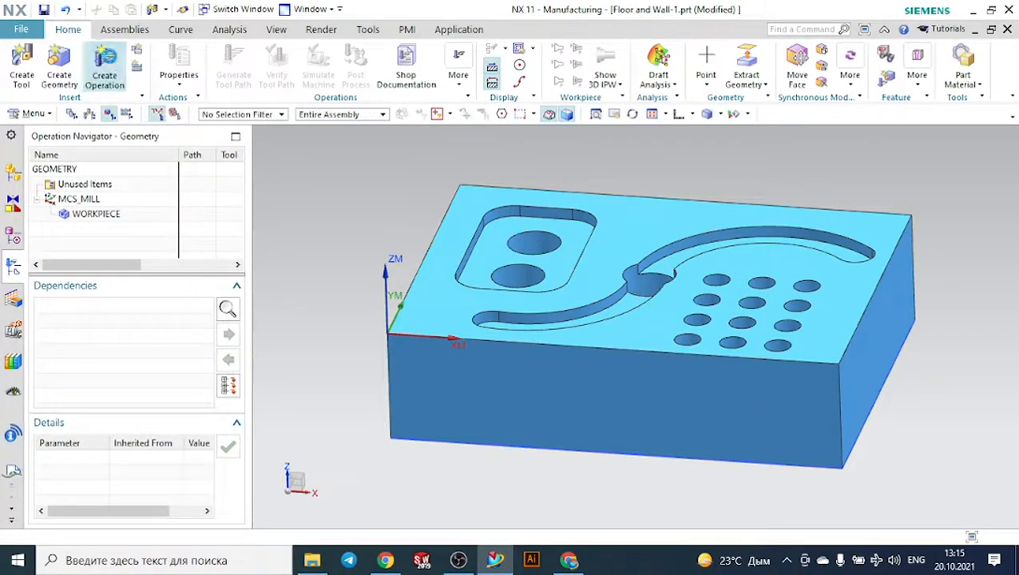
- Create a FLOOR_WALL operation of subtype Floor and Wall in NC_PROGRAM with the MILL tool, WORKPIECE geometry and the MILL_FINISH method
click(104, 64)
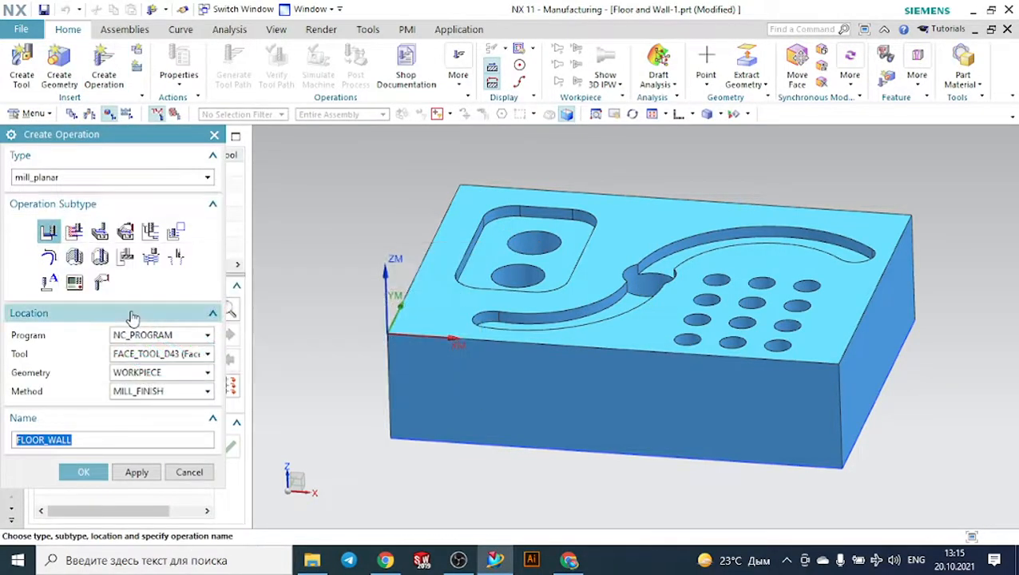
click(144, 335)
click(142, 360)
click(142, 354)
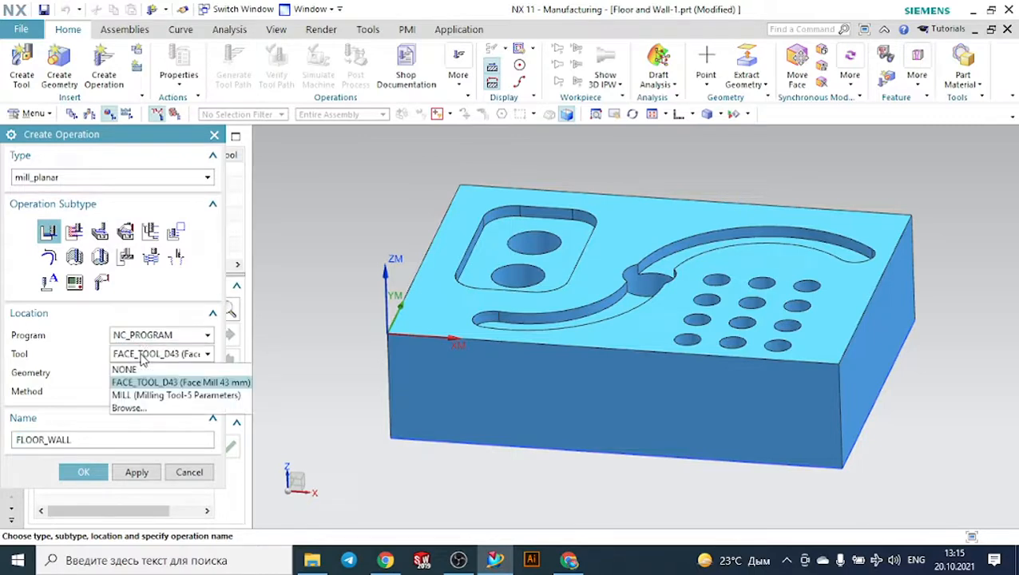
click(183, 395)
click(164, 375)
click(164, 376)
click(162, 391)
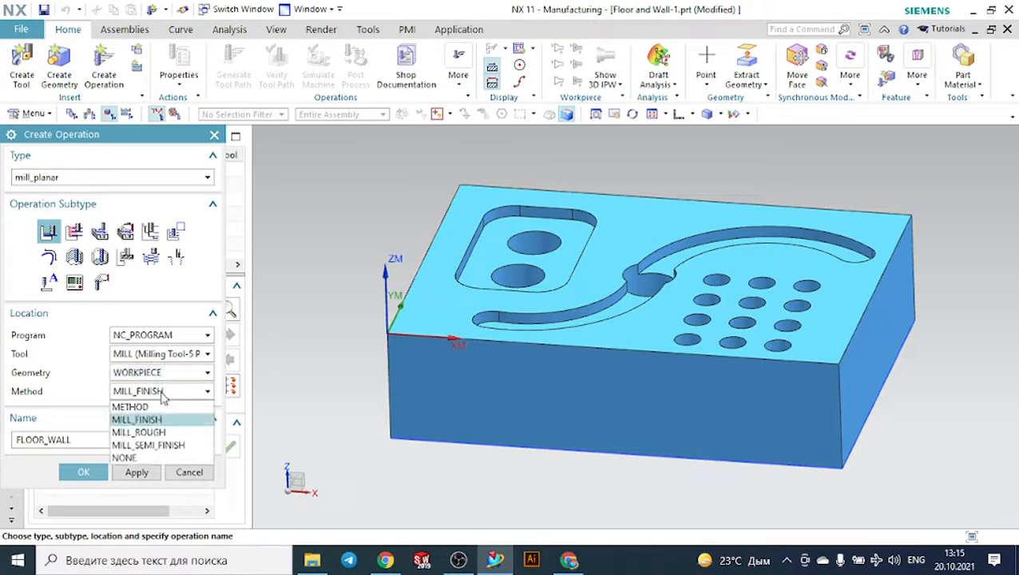
click(136, 419)
click(83, 472)
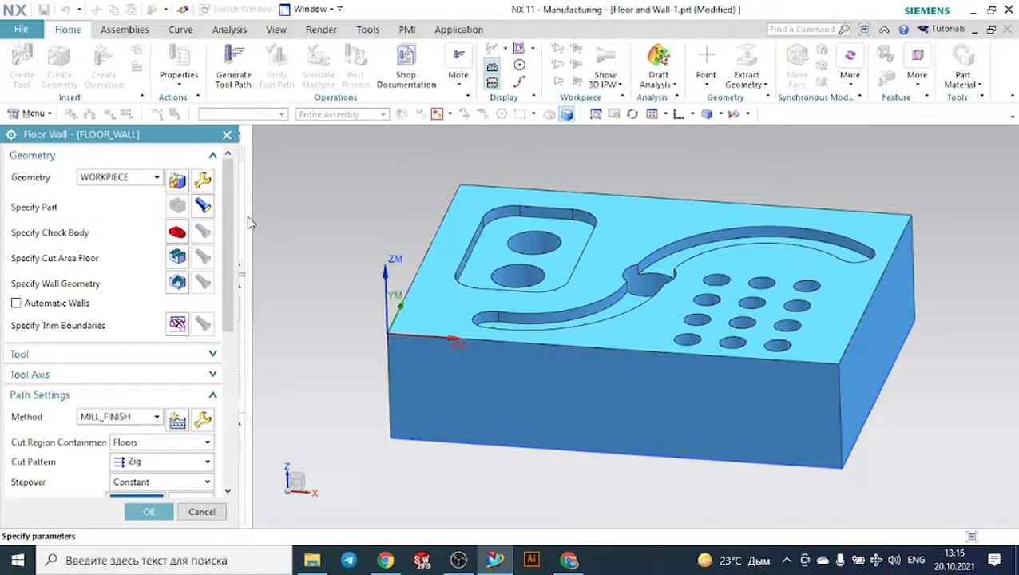
- Specify the floor face of the rounded rectangular pocket as the cut area floor of the Floor and Wall operation
click(176, 259)
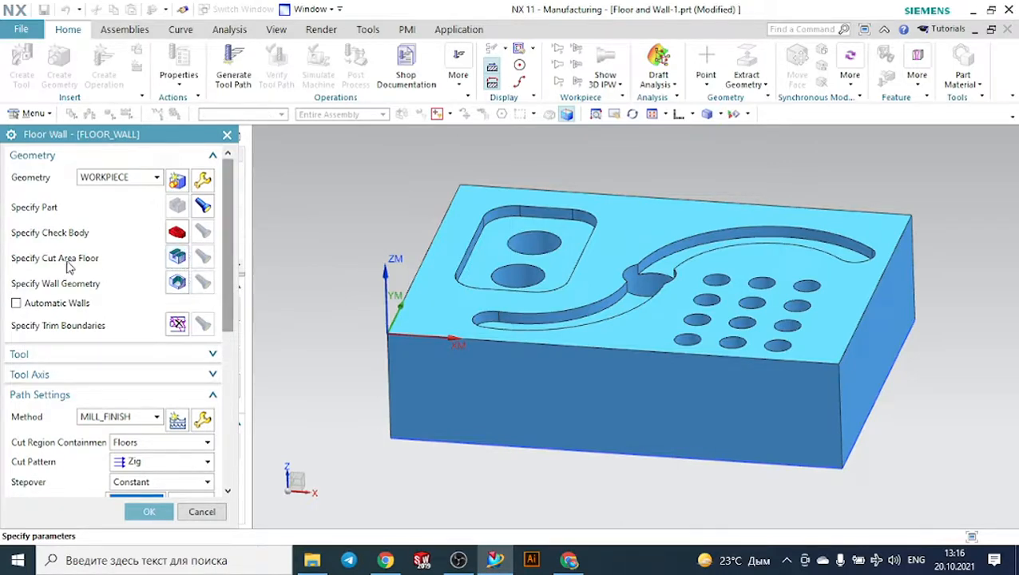
click(177, 256)
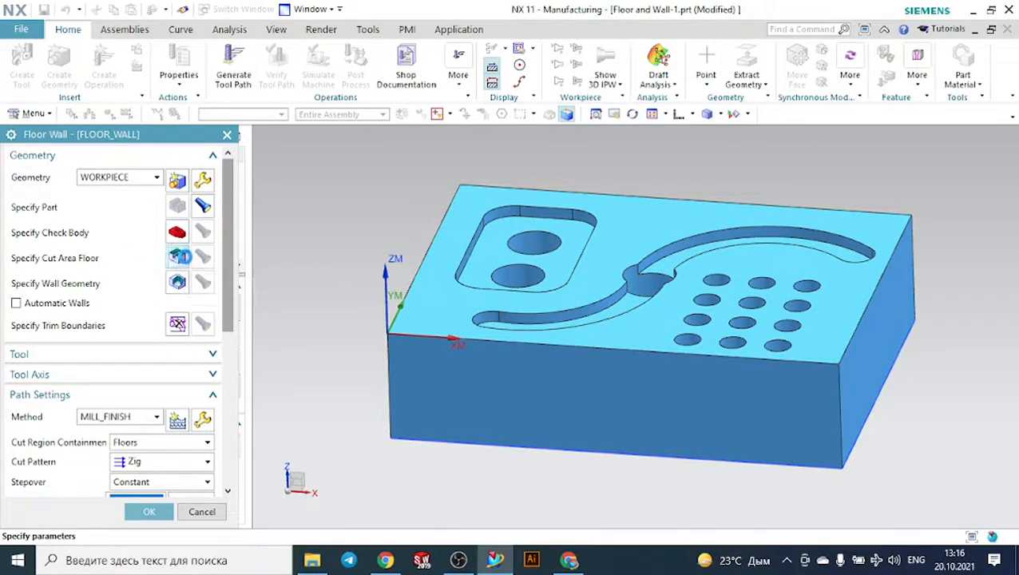
scroll(537, 222, up, 3)
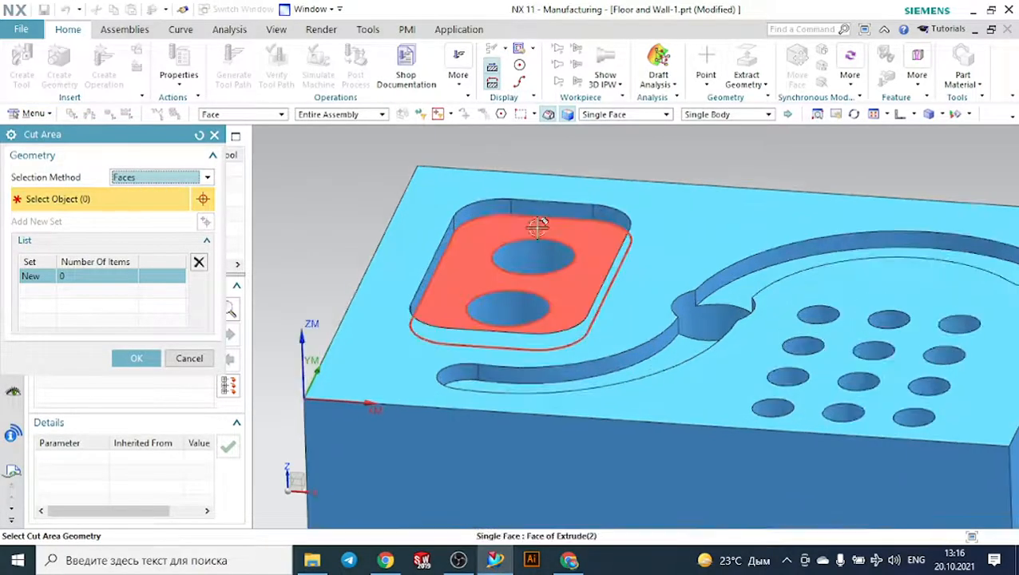
click(480, 228)
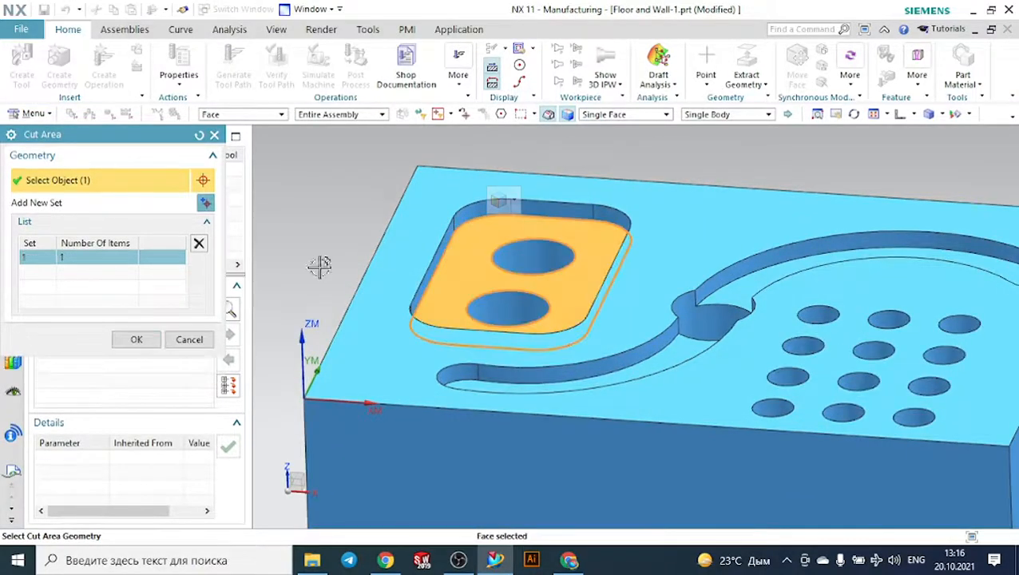
click(137, 356)
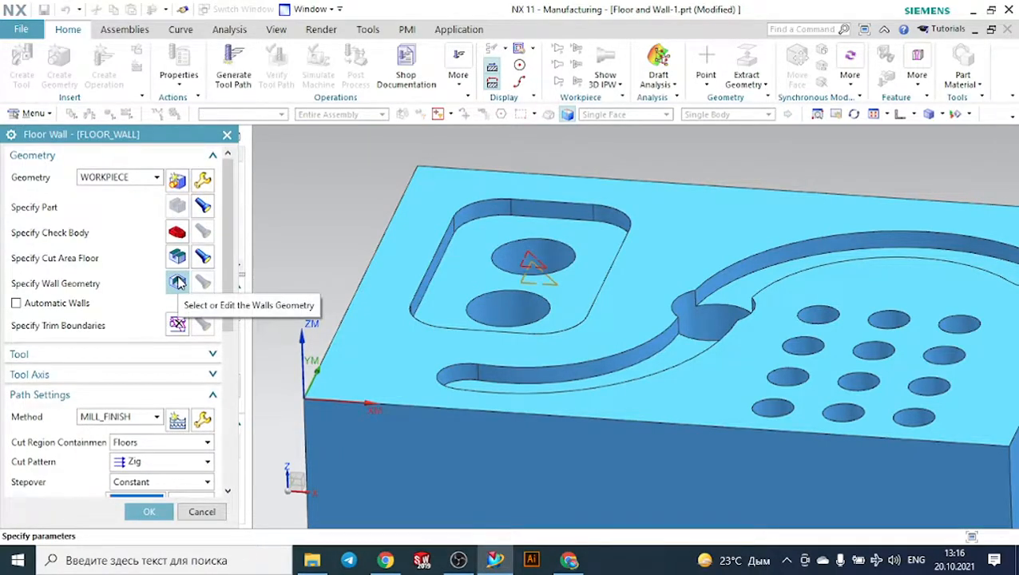
- Specify all straight and rounded side faces of the rectangular pocket as the wall geometry of the operation
click(177, 282)
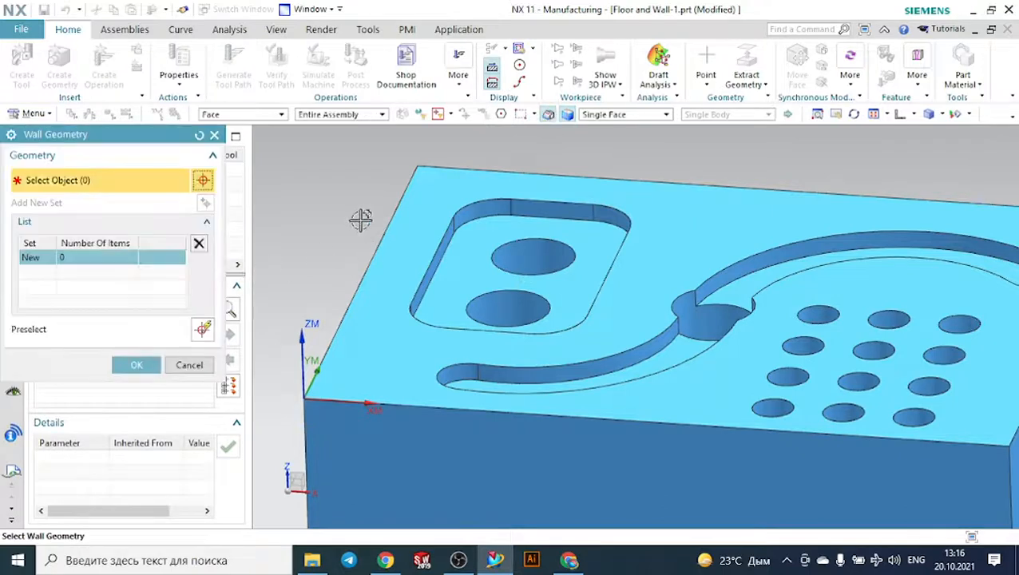
middle_drag(360, 221, 311, 220)
scroll(575, 246, up, 3)
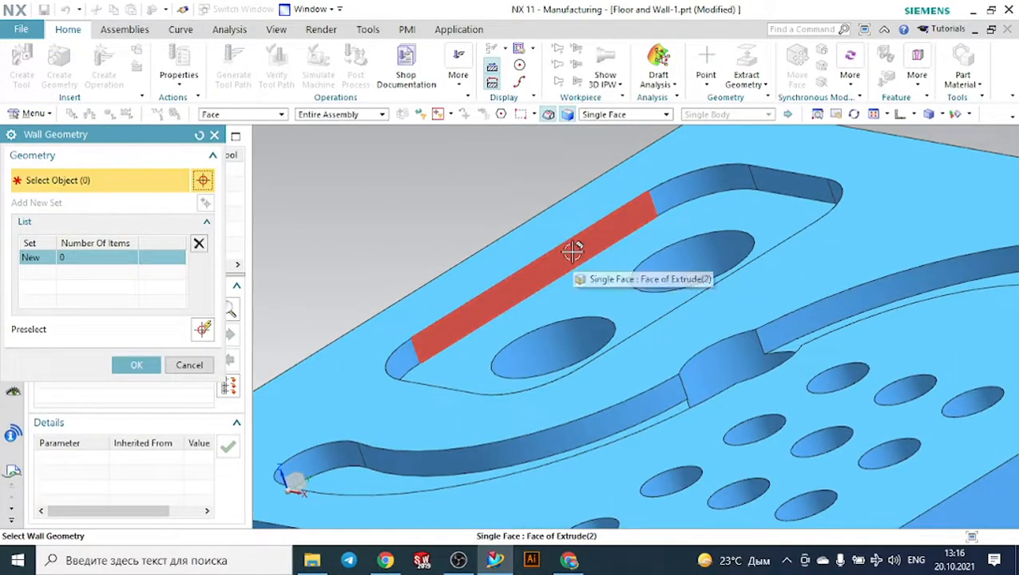
click(574, 250)
click(694, 185)
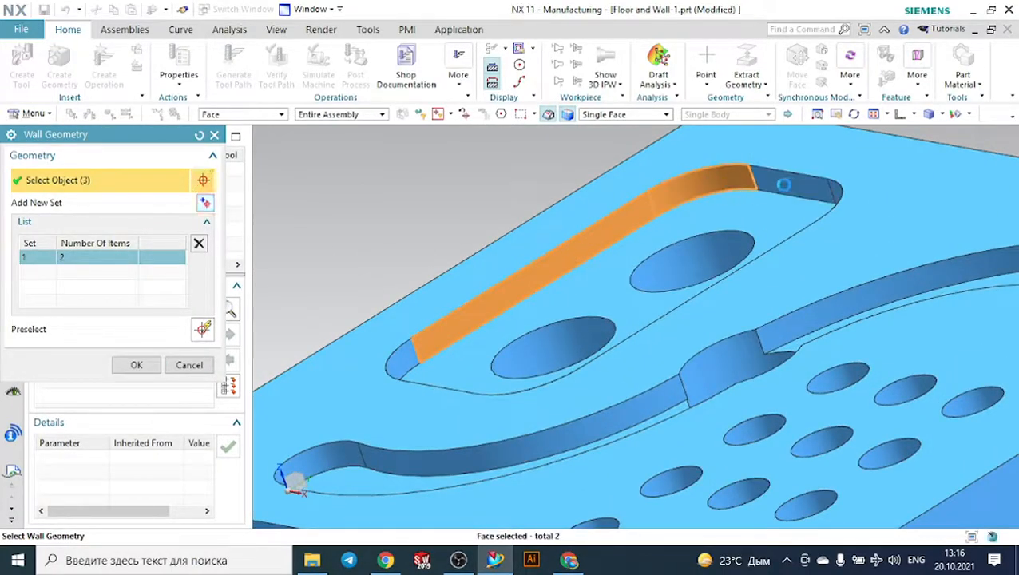
click(783, 185)
scroll(505, 182, down, 2)
middle_drag(505, 182, 536, 187)
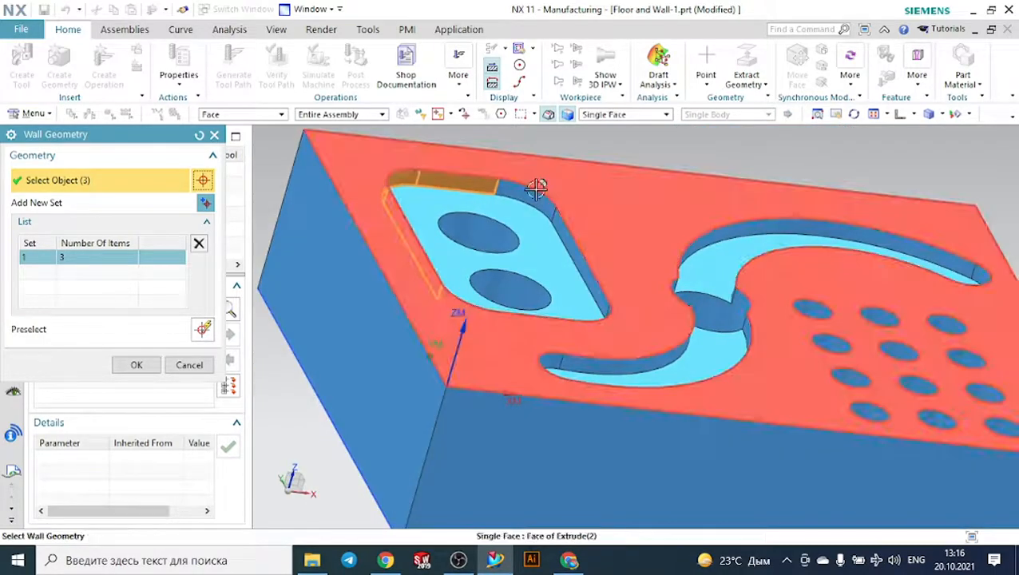
scroll(537, 187, down, 2)
click(559, 220)
click(559, 221)
scroll(559, 220, up, 1)
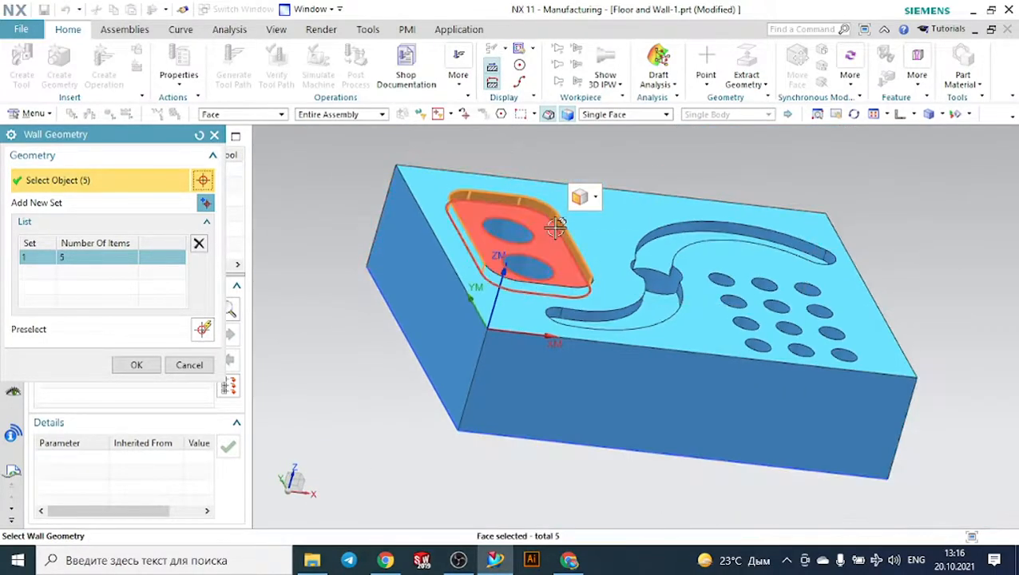
middle_drag(479, 289, 835, 372)
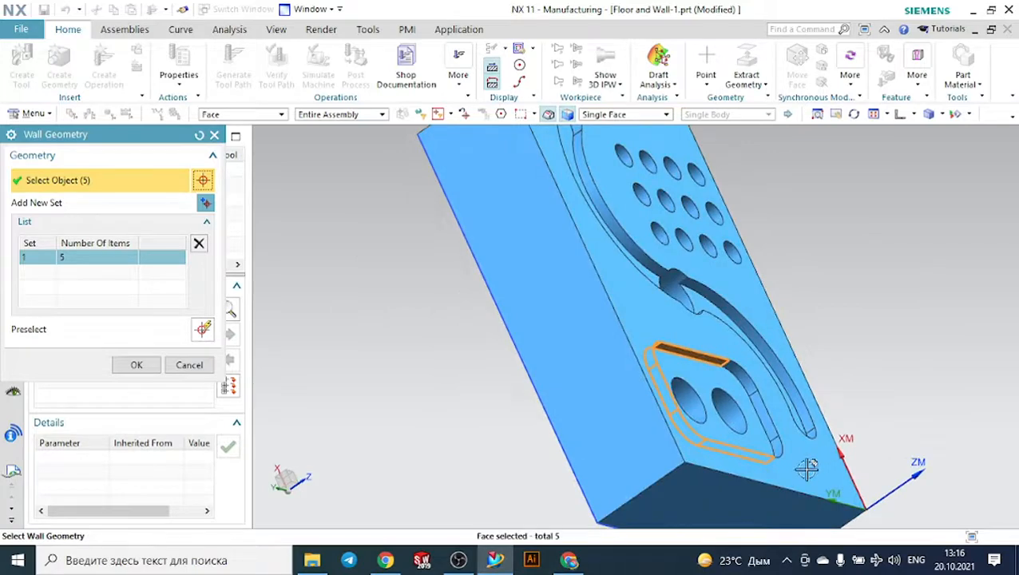
scroll(807, 469, up, 4)
click(739, 423)
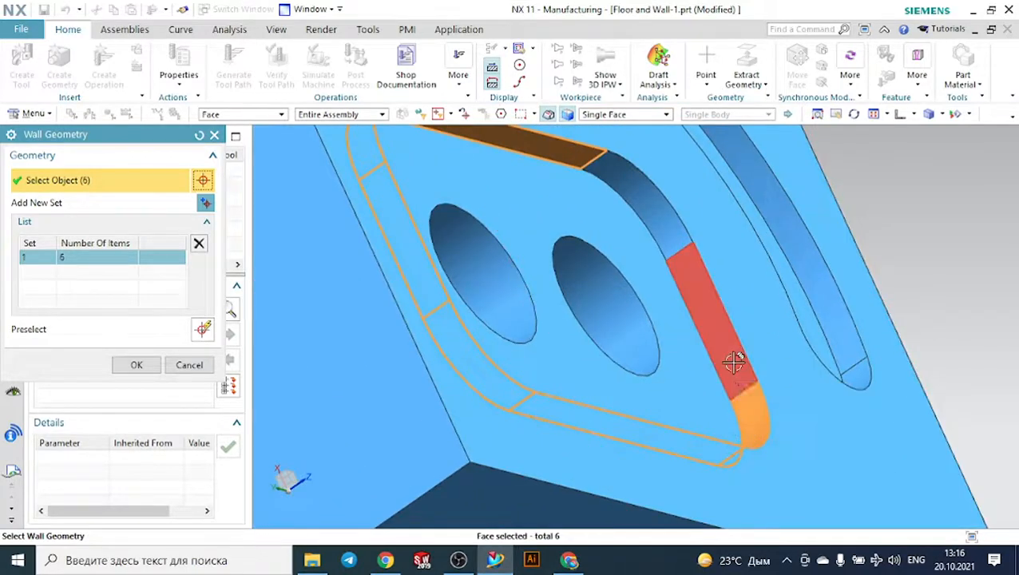
click(733, 362)
click(671, 231)
click(136, 364)
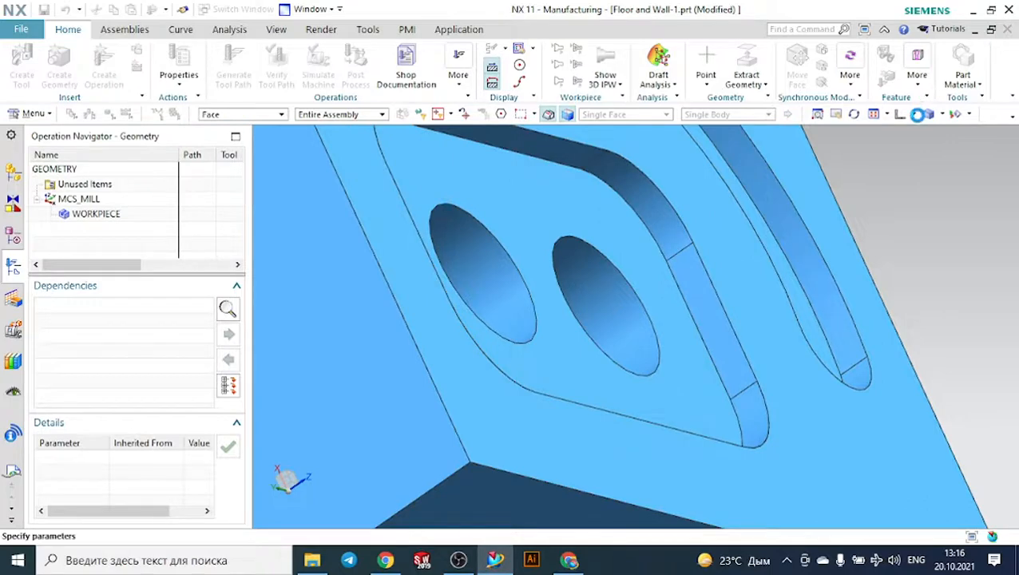
- Display the selected cut area floor and wall geometry on the whole part to check the selection
click(915, 115)
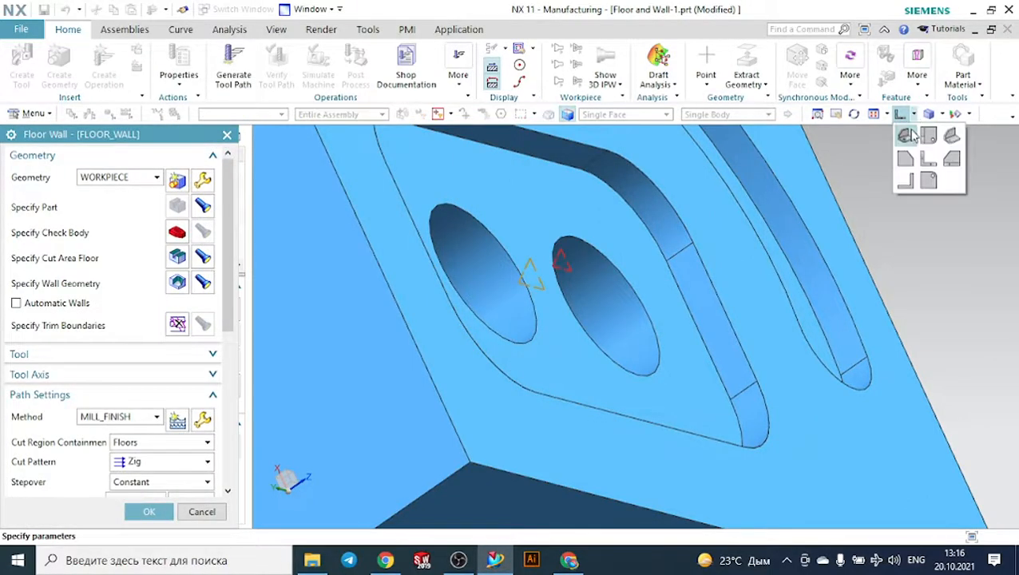
click(907, 137)
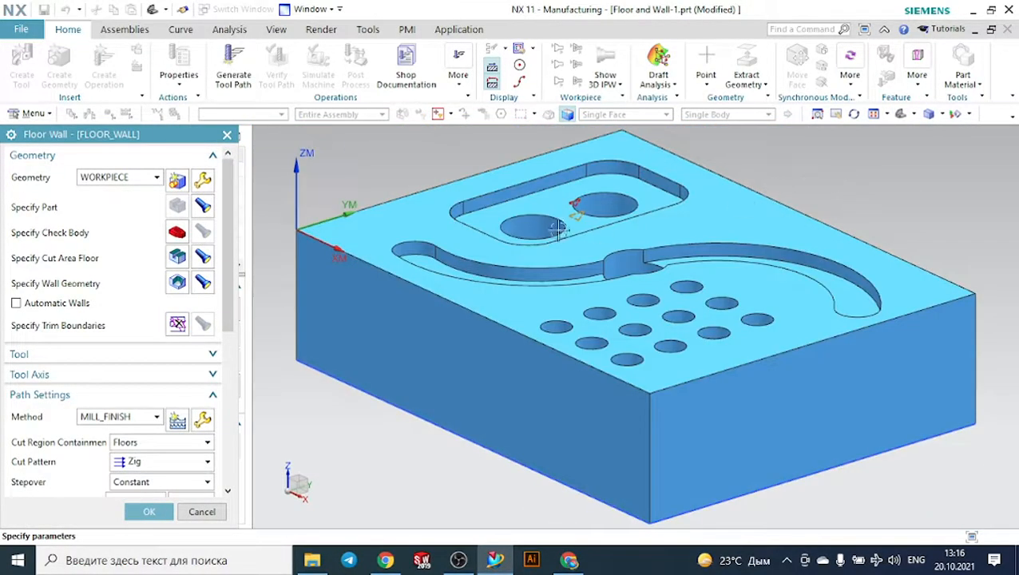
middle_drag(353, 189, 466, 170)
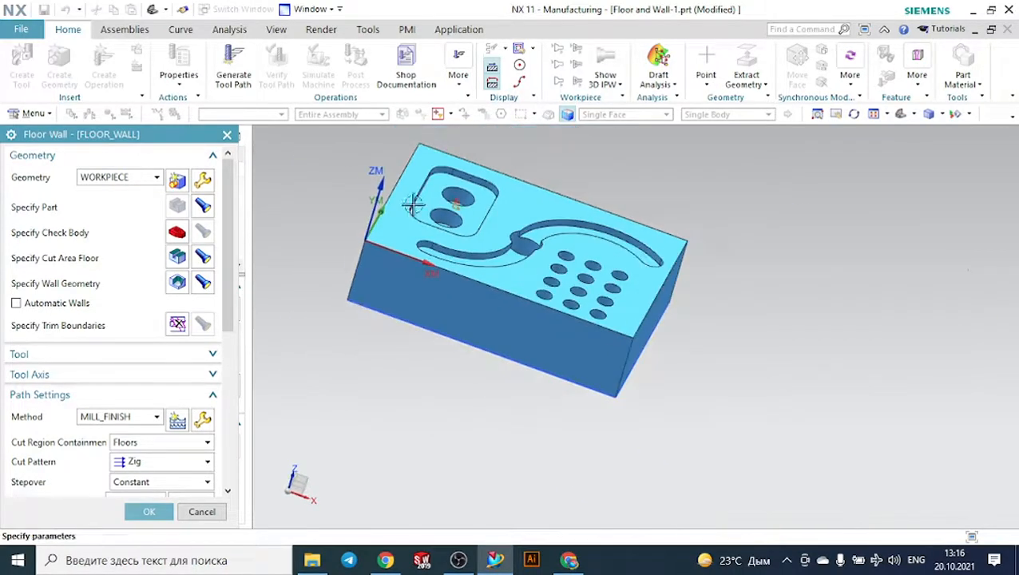
click(205, 257)
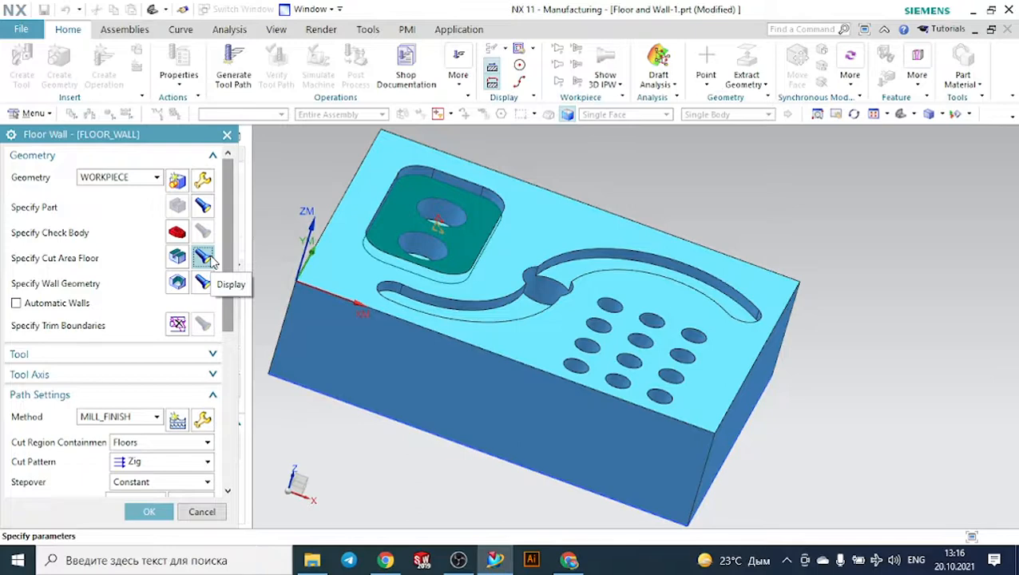
click(203, 284)
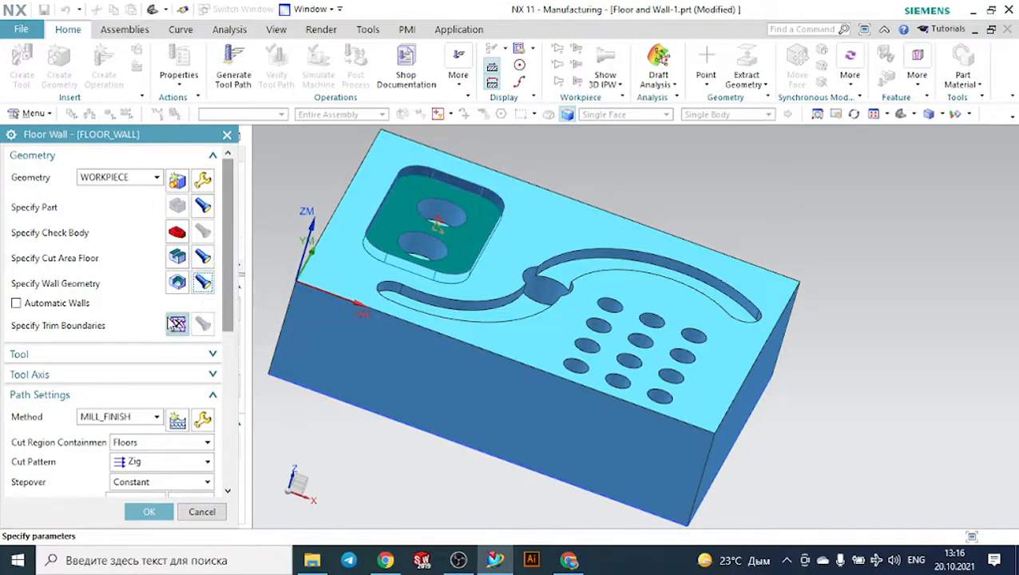
- Check the tool assigned to the Floor and Wall operation
scroll(83, 322, down, 2)
click(84, 320)
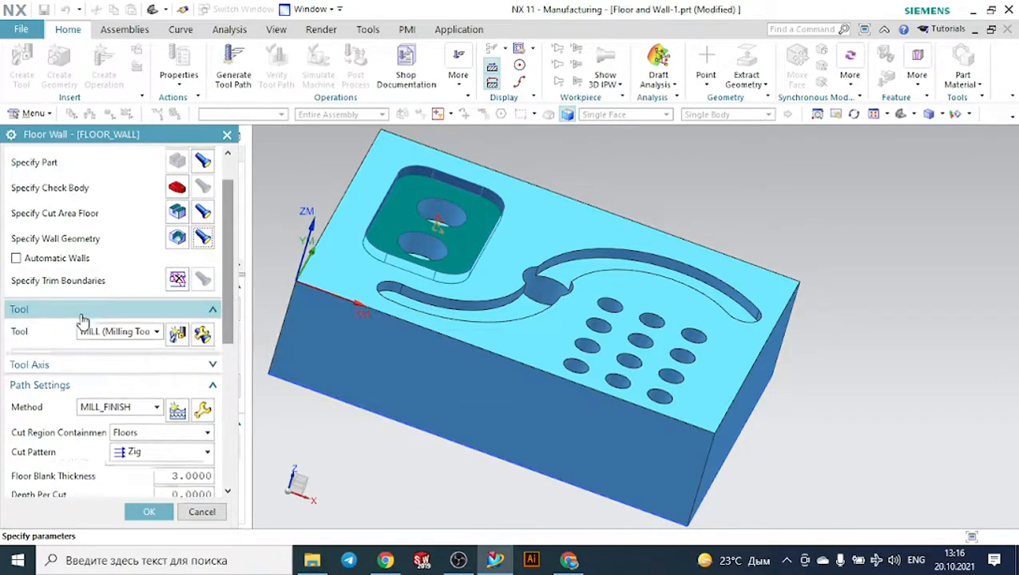
click(110, 332)
click(109, 332)
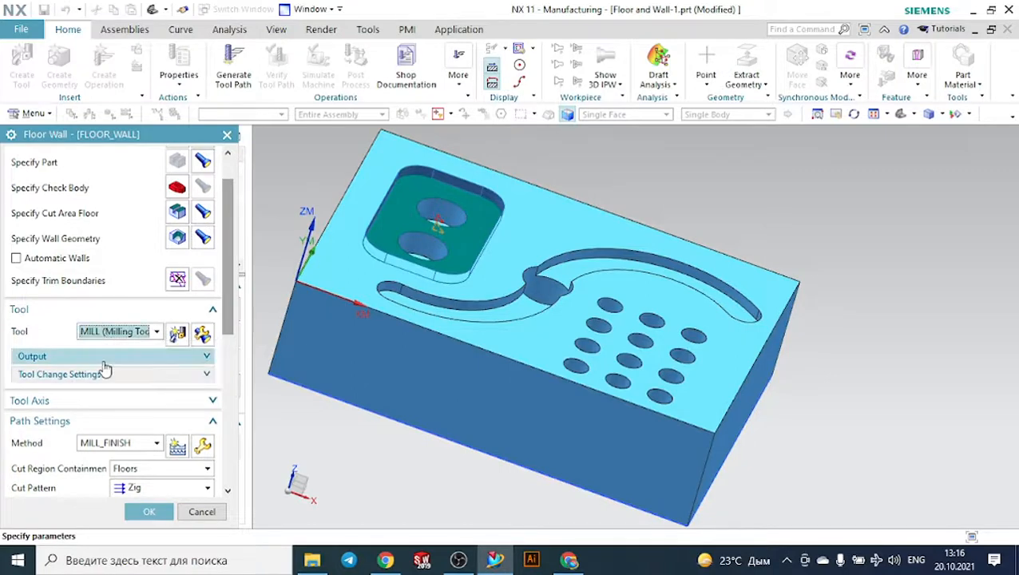
- Set the Floor and Wall operation's tool axis to +ZM Axis and its cut pattern to Follow Periphery
click(117, 407)
click(141, 423)
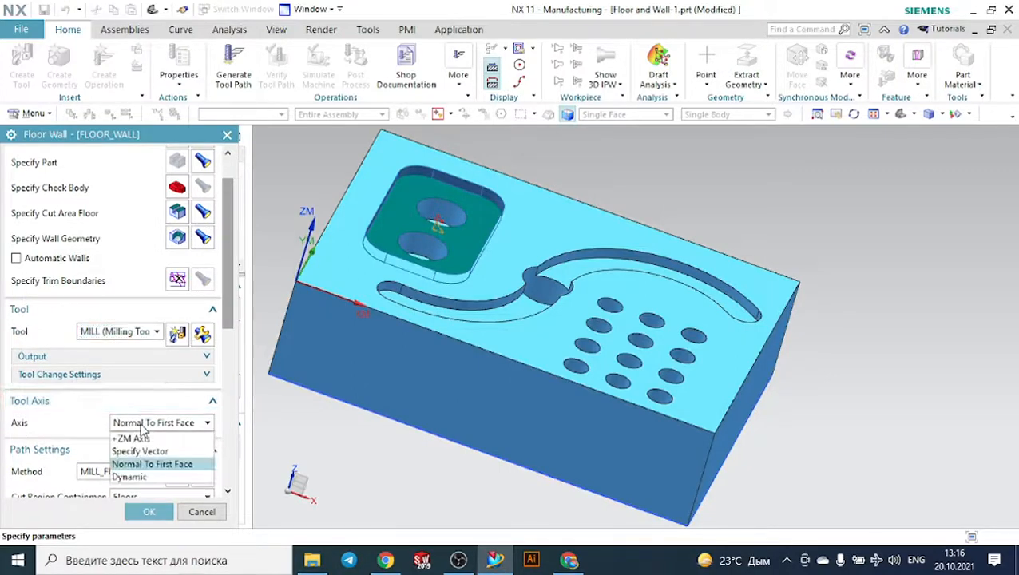
click(132, 437)
scroll(136, 427, down, 4)
scroll(136, 425, down, 2)
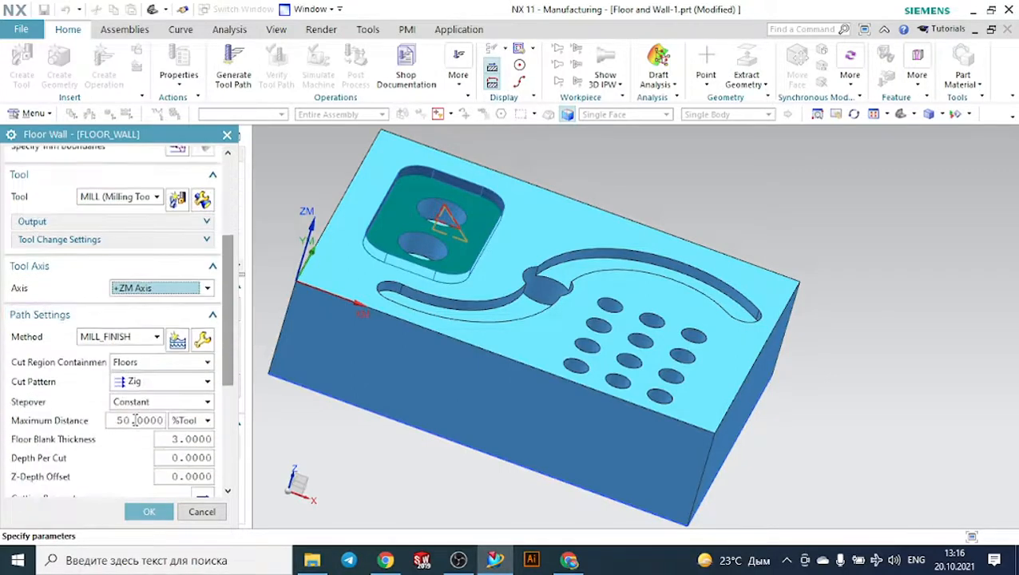
click(135, 385)
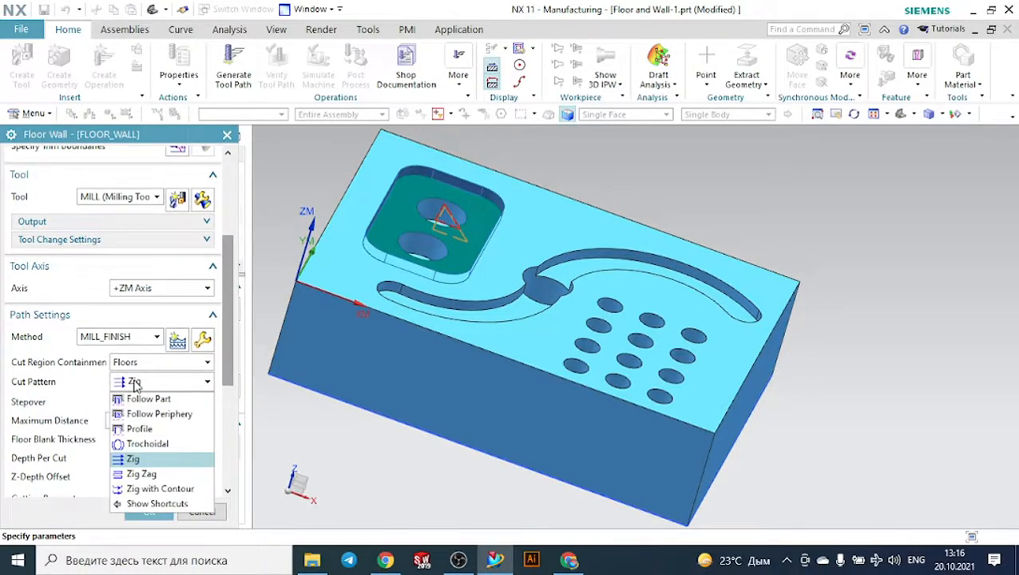
click(159, 414)
scroll(146, 415, down, 4)
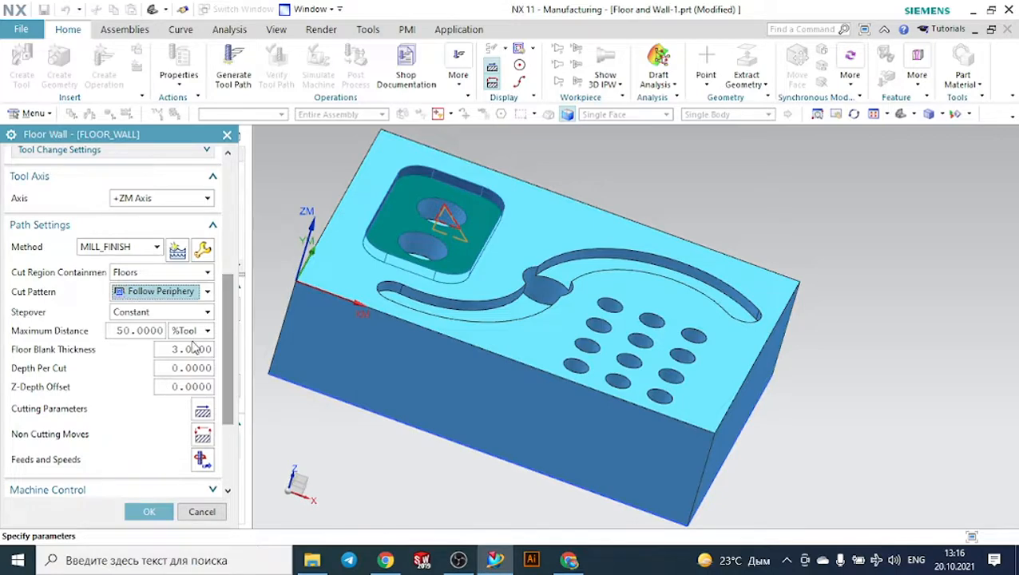
- Set the depth per cut of the Floor and Wall operation to 1
middle_drag(330, 186, 286, 211)
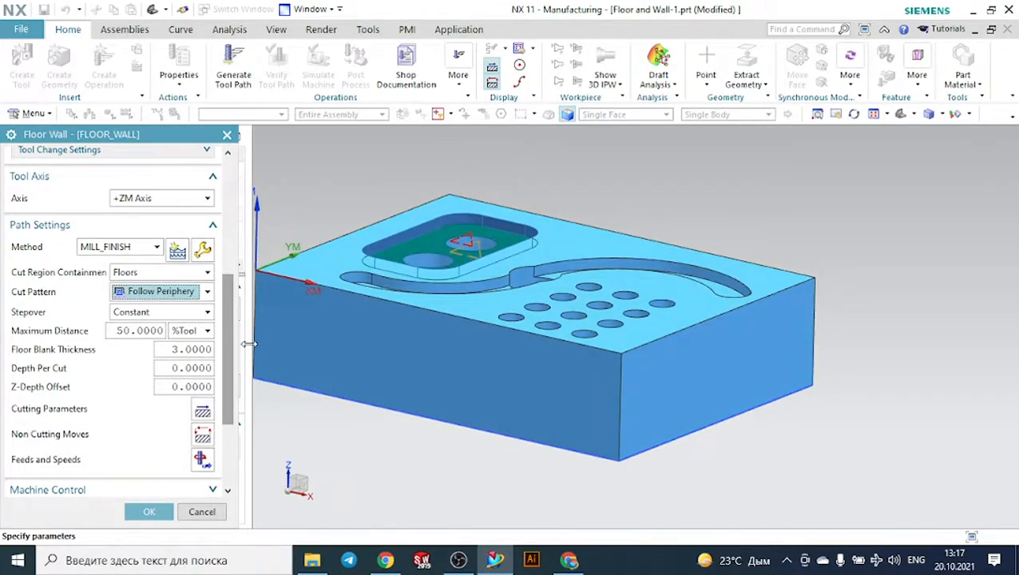
click(196, 368)
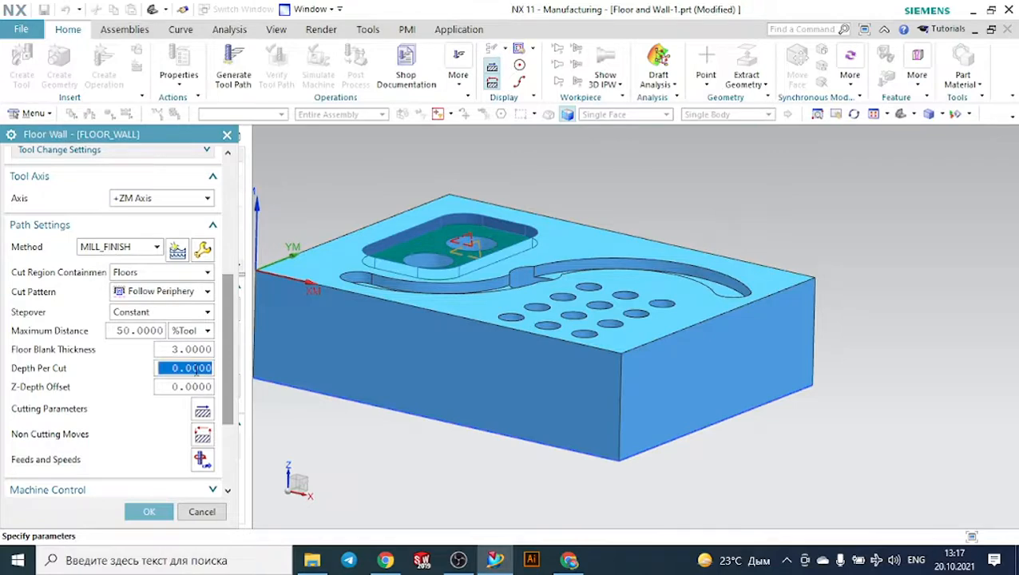
text(1)
scroll(200, 376, down, 3)
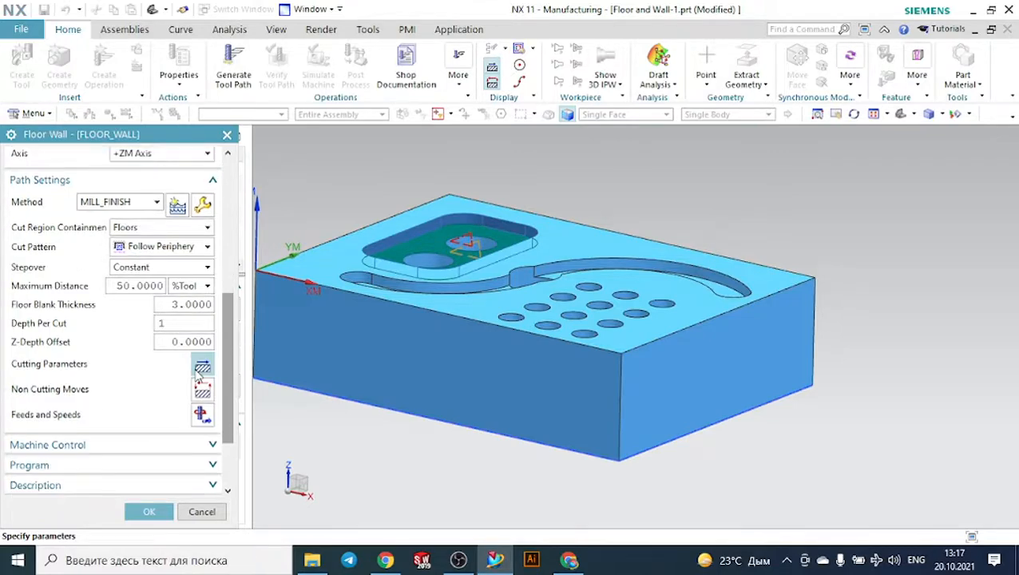
- Try to generate the pocket's tool path and discard the Floor and Wall operation
click(80, 477)
click(74, 457)
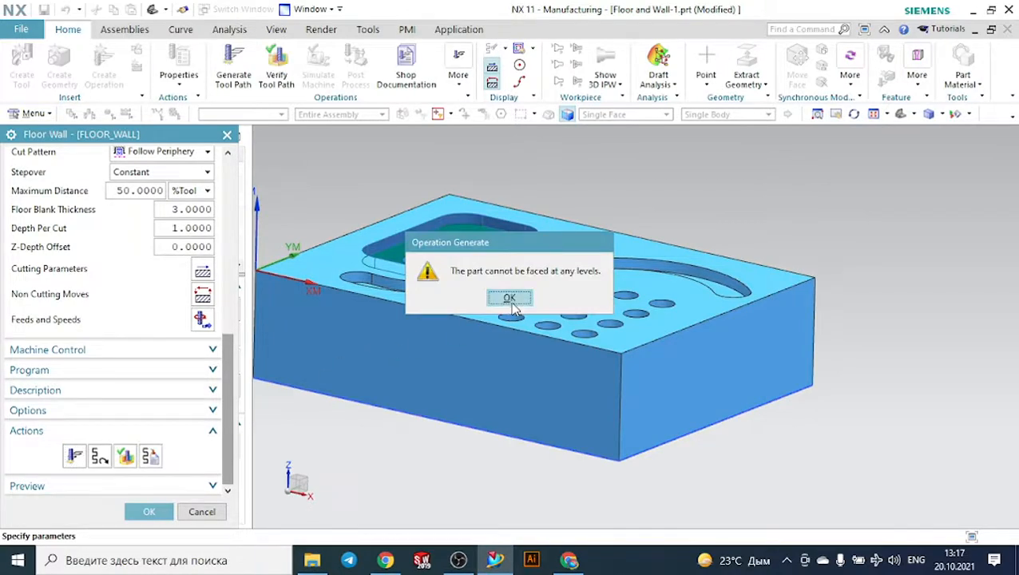
click(509, 299)
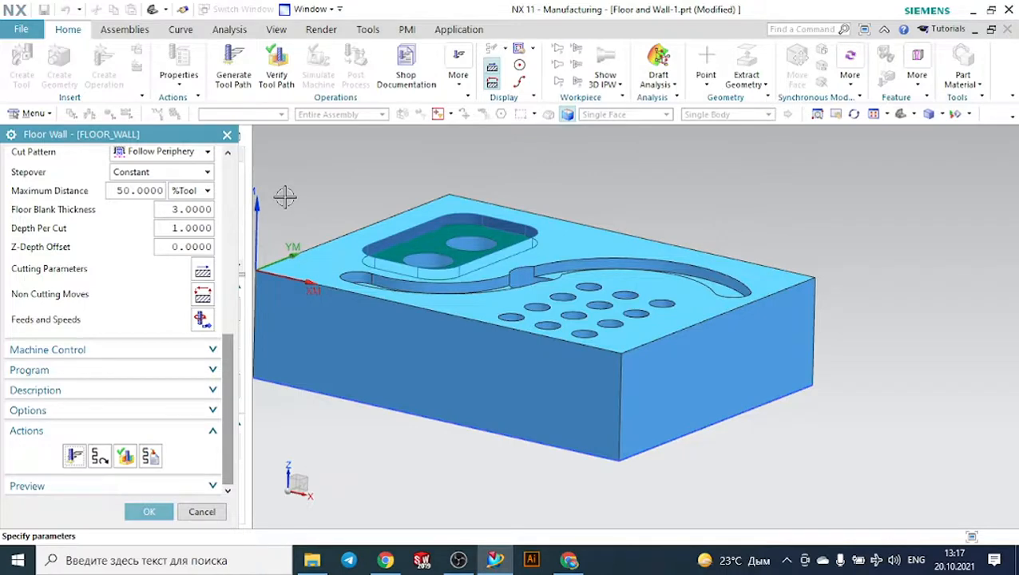
scroll(292, 204, down, 4)
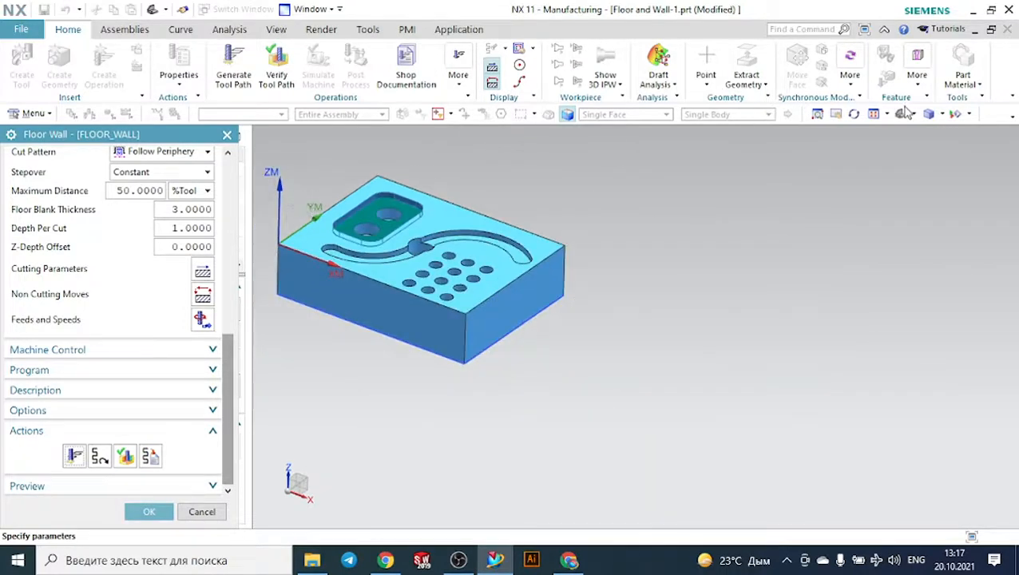
click(899, 112)
scroll(587, 259, down, 2)
middle_drag(465, 194, 483, 205)
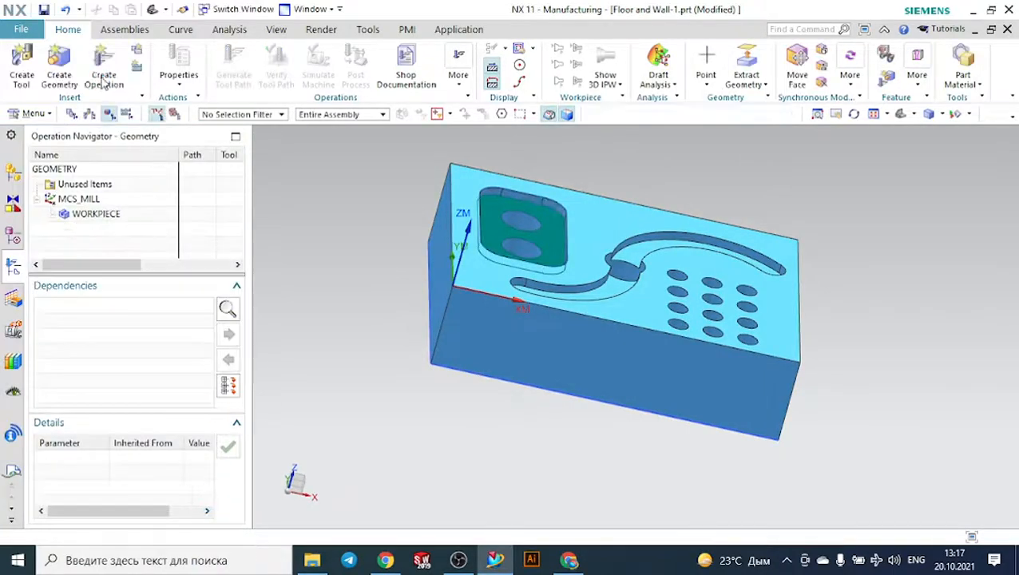
- Edit the WORKPIECE blank so its bounding block has a ZM+ limit of 0
click(90, 114)
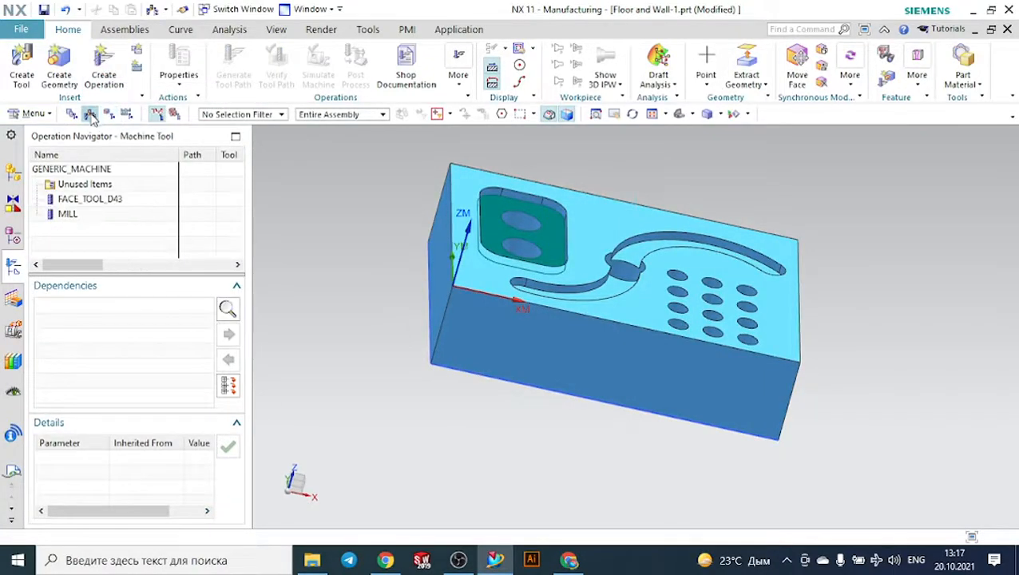
click(109, 115)
double_click(112, 214)
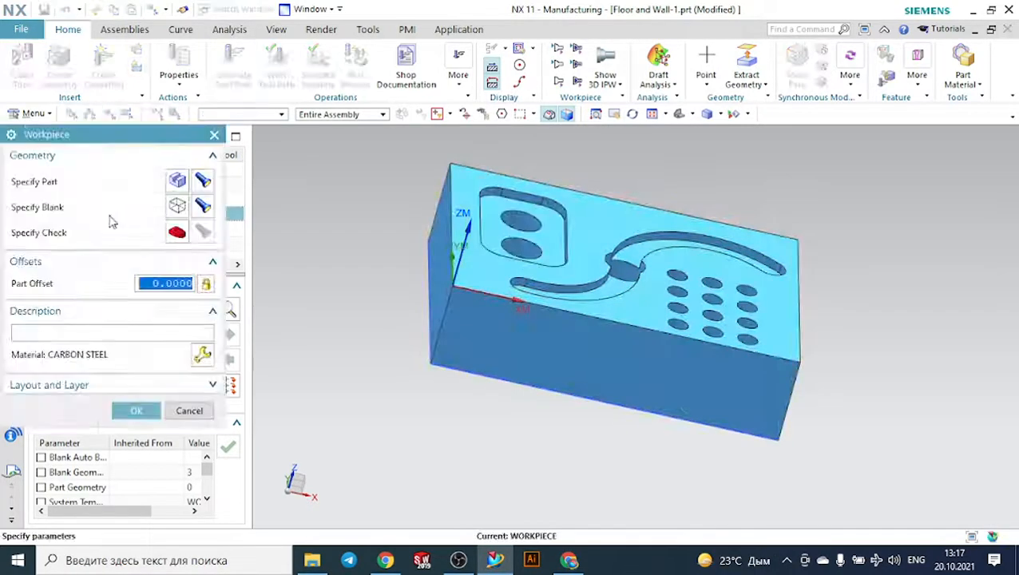
click(181, 209)
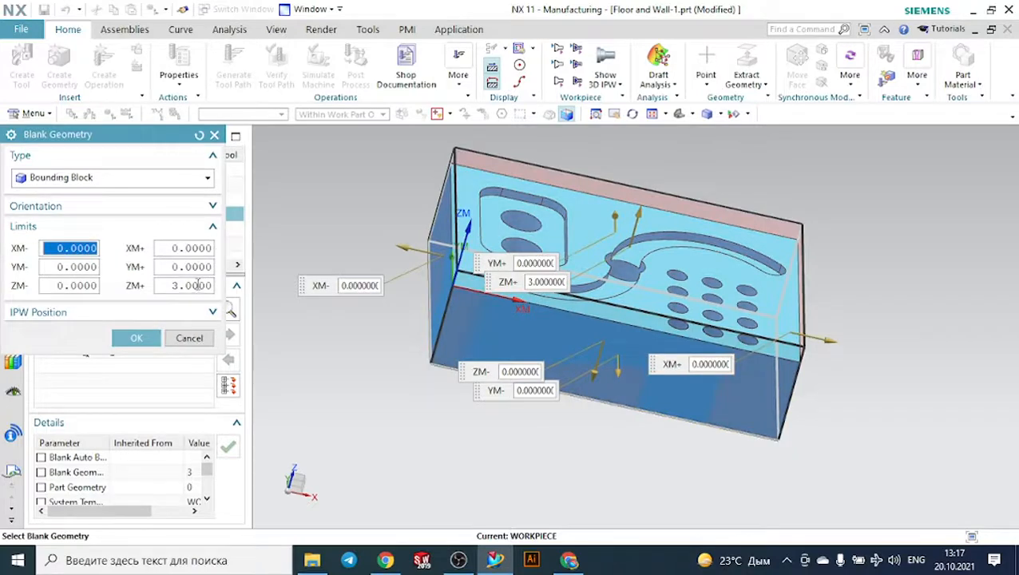
click(197, 285)
text(0)
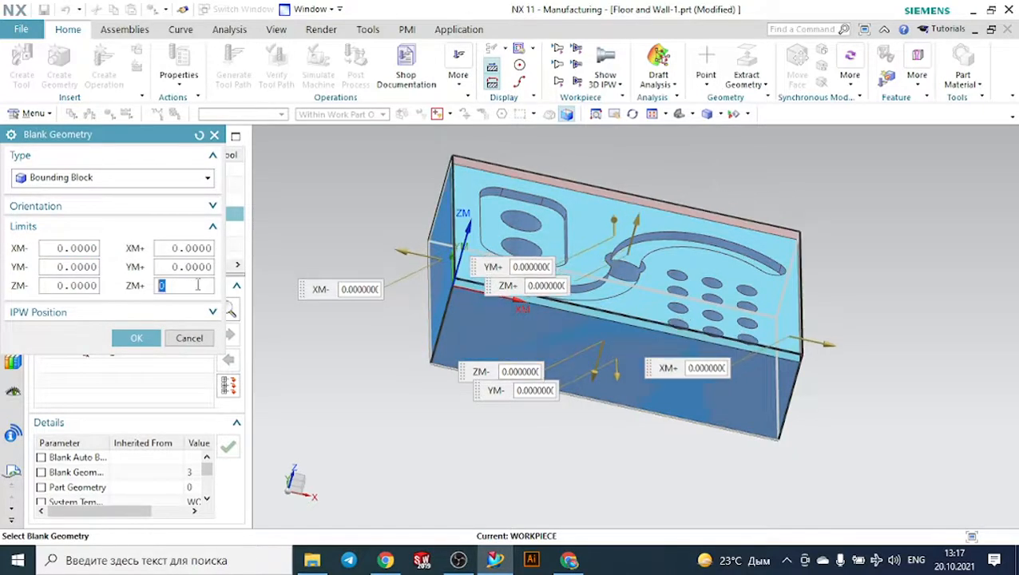
click(137, 338)
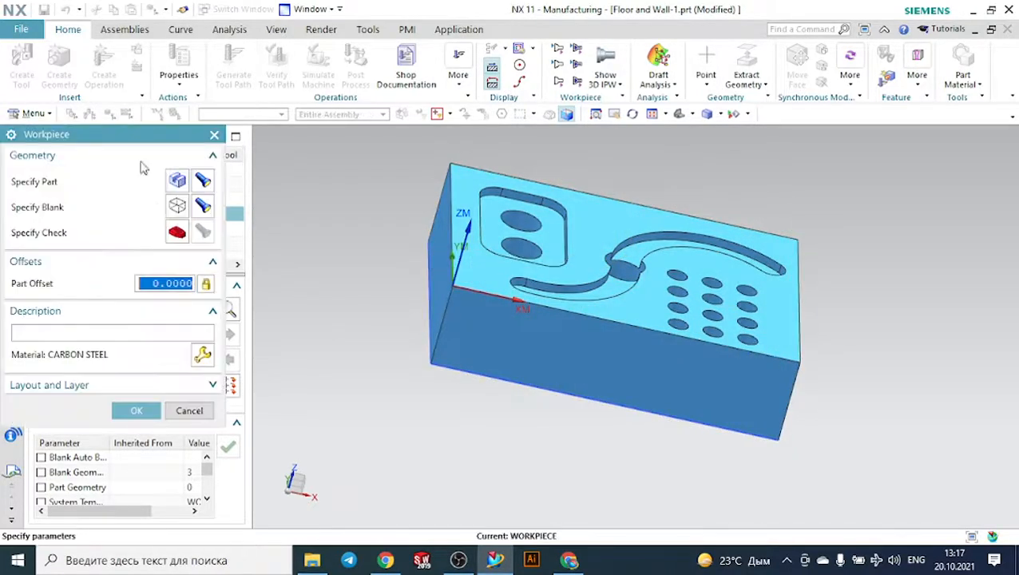
click(136, 411)
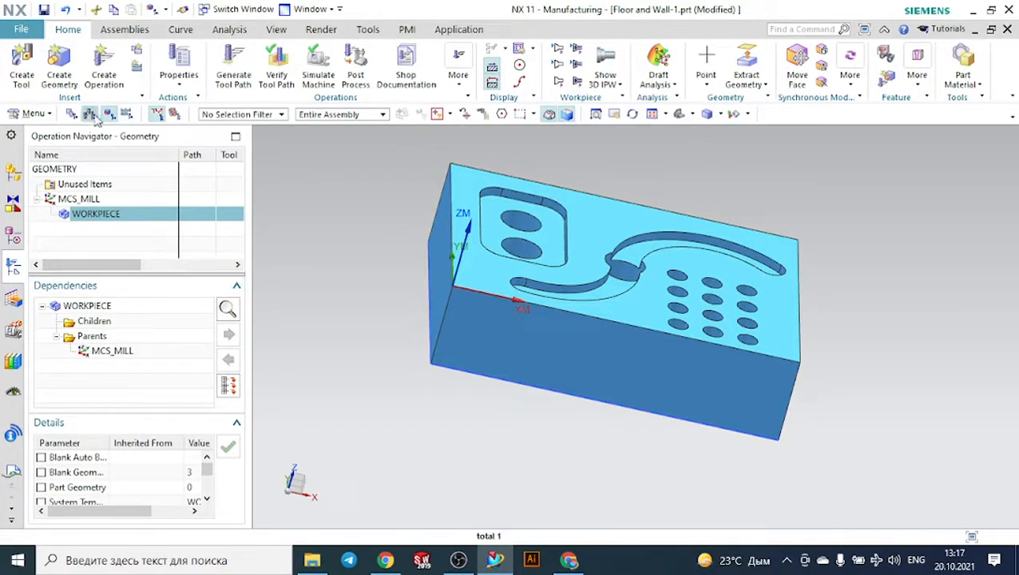
- Create a mill_planar FLOOR_WALL operation under NC_PROGRAM with the MILL tool, WORKPIECE geometry and MILL_FINISH method
click(91, 114)
click(71, 113)
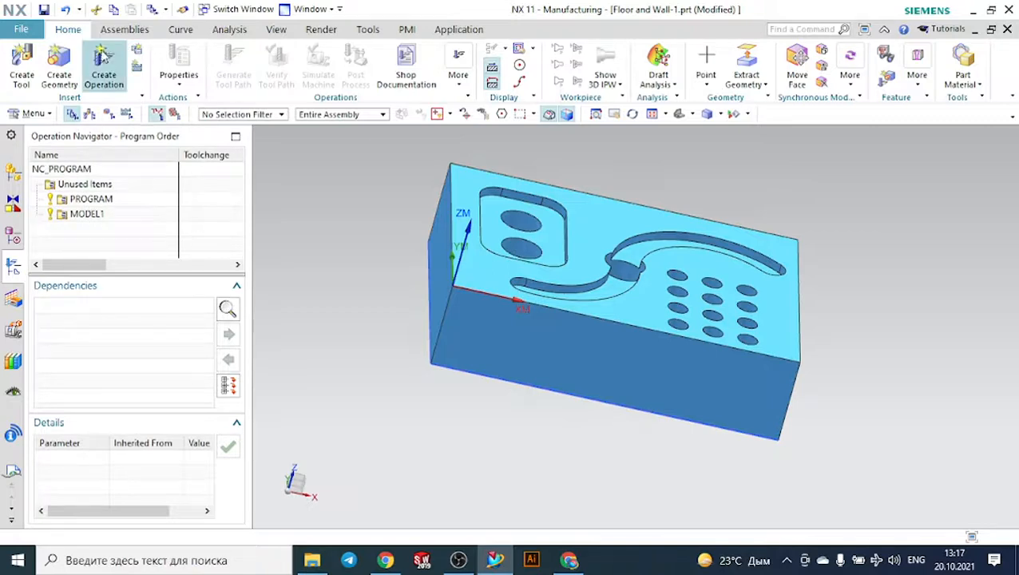
click(104, 62)
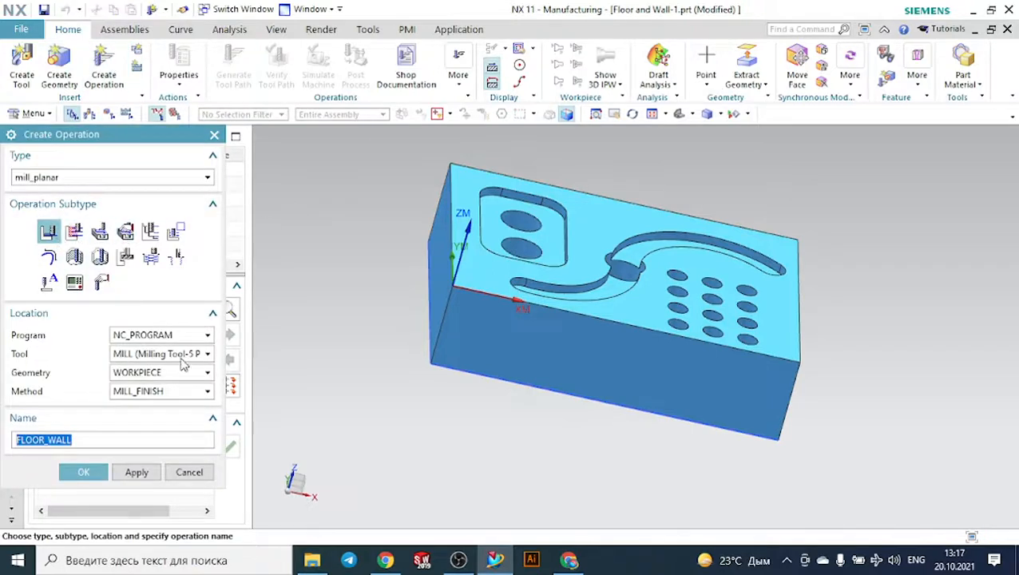
click(88, 475)
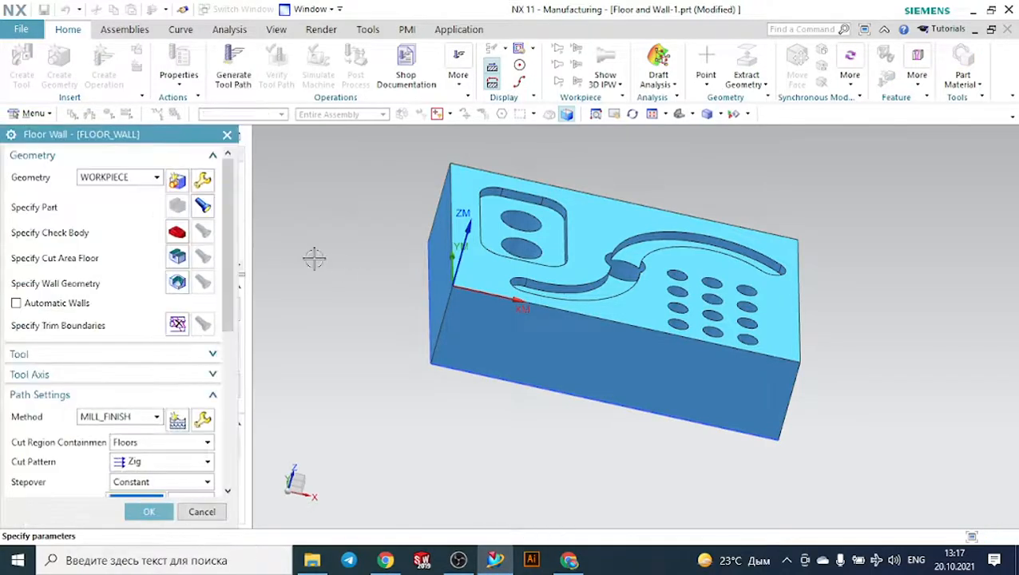
- Specify the floor face of the rounded rectangular pocket as the cut area floor of the new operation
middle_drag(314, 257, 227, 261)
click(177, 256)
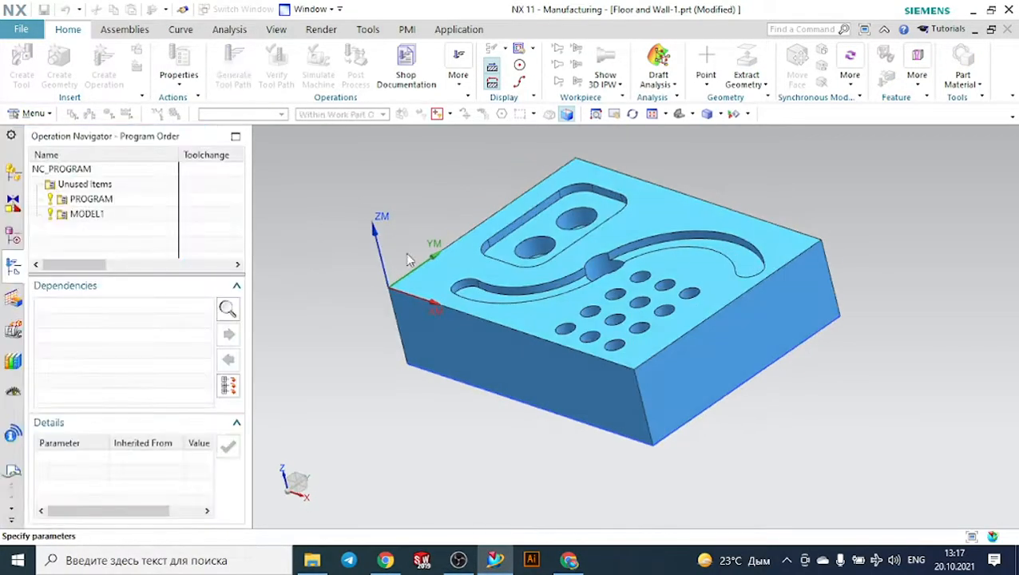
scroll(547, 220, up, 1)
scroll(546, 219, up, 1)
click(539, 220)
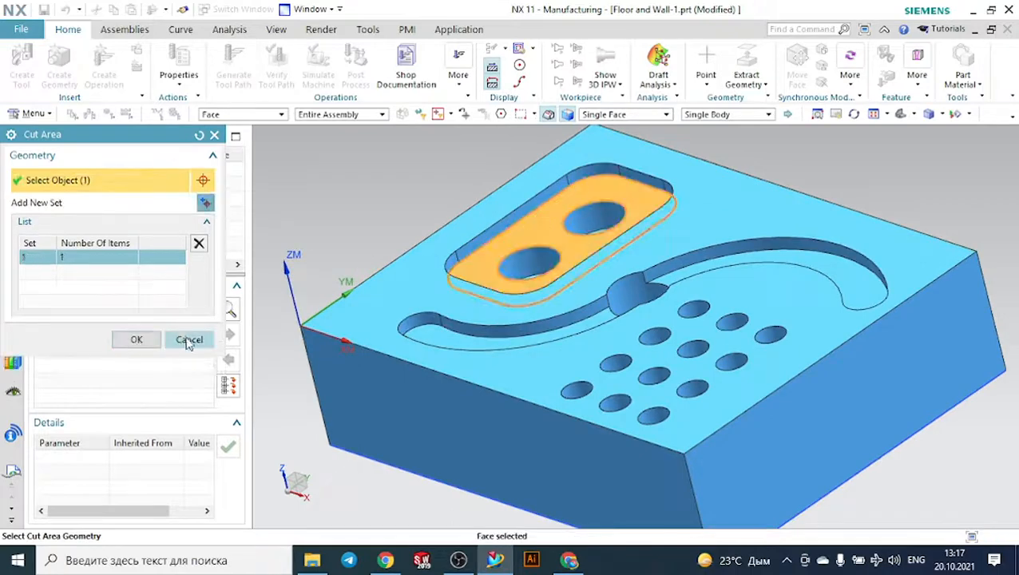
click(132, 337)
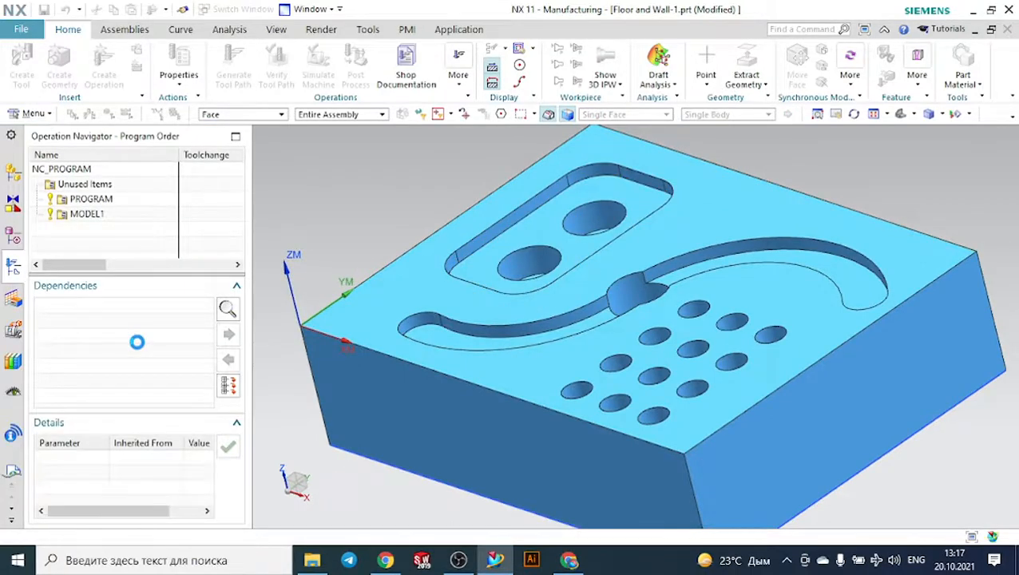
- Set the new operation's cut pattern to Follow Periphery and its tool axis to +ZM Axis
scroll(135, 365, down, 1)
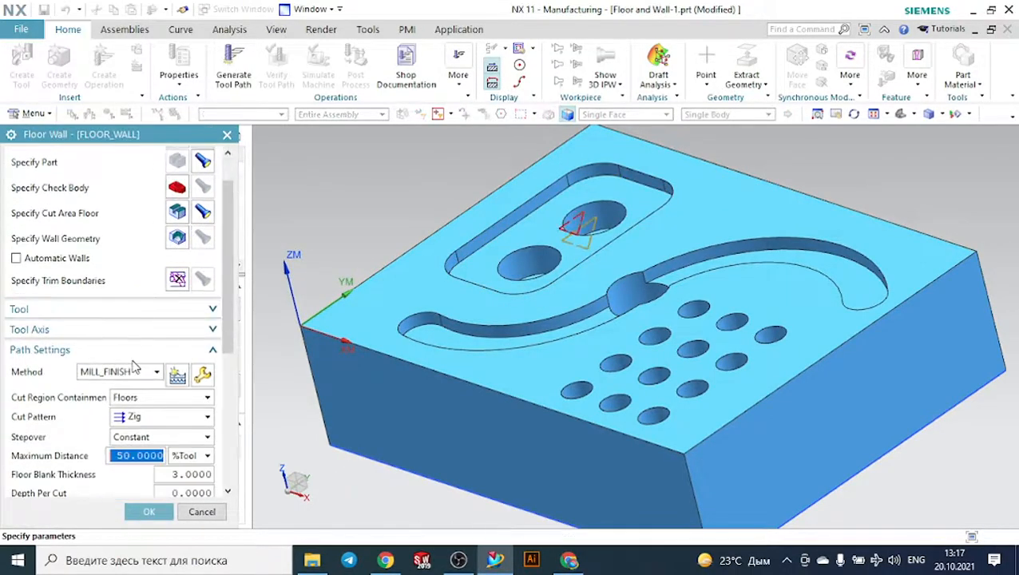
scroll(135, 365, down, 1)
click(136, 373)
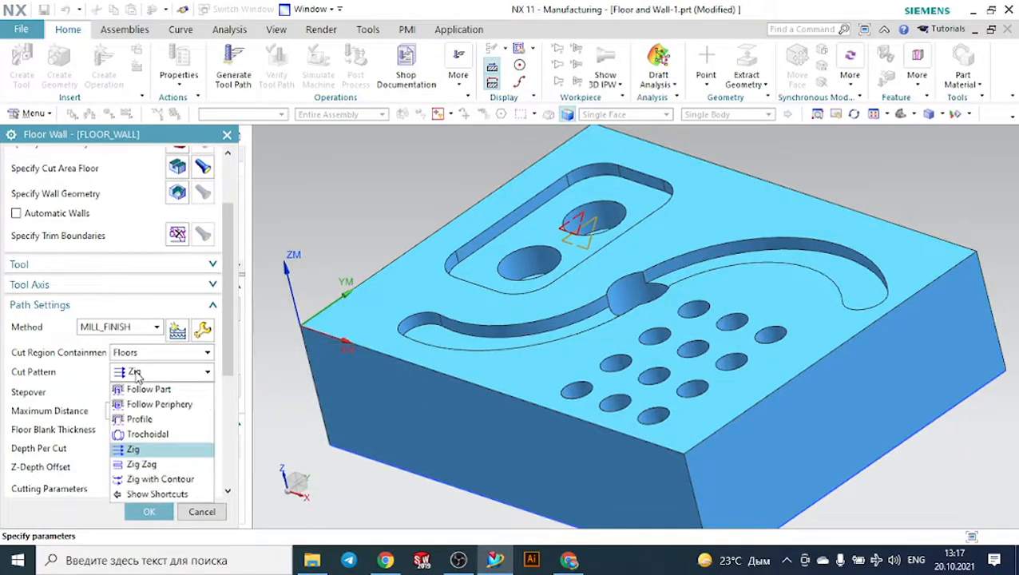
click(146, 404)
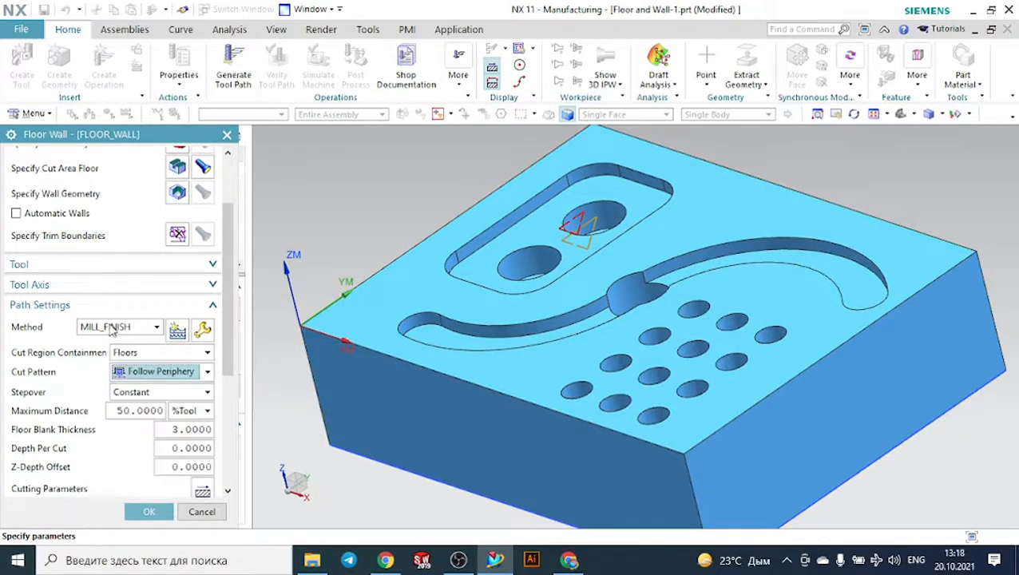
click(77, 286)
click(132, 308)
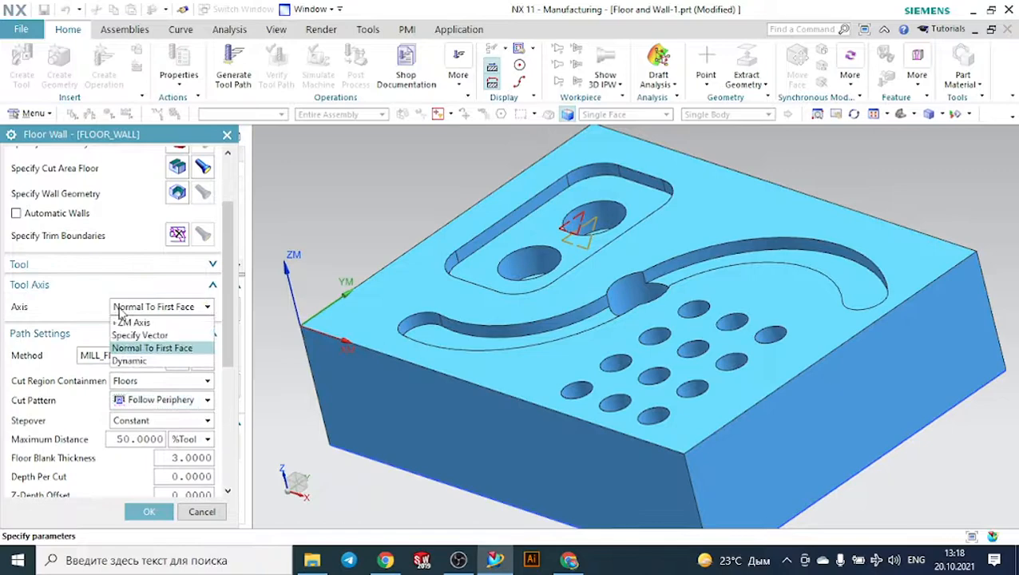
click(131, 323)
- Try to generate the tool path for the pocket floor and cancel the new FLOOR_WALL operation
scroll(136, 415, down, 5)
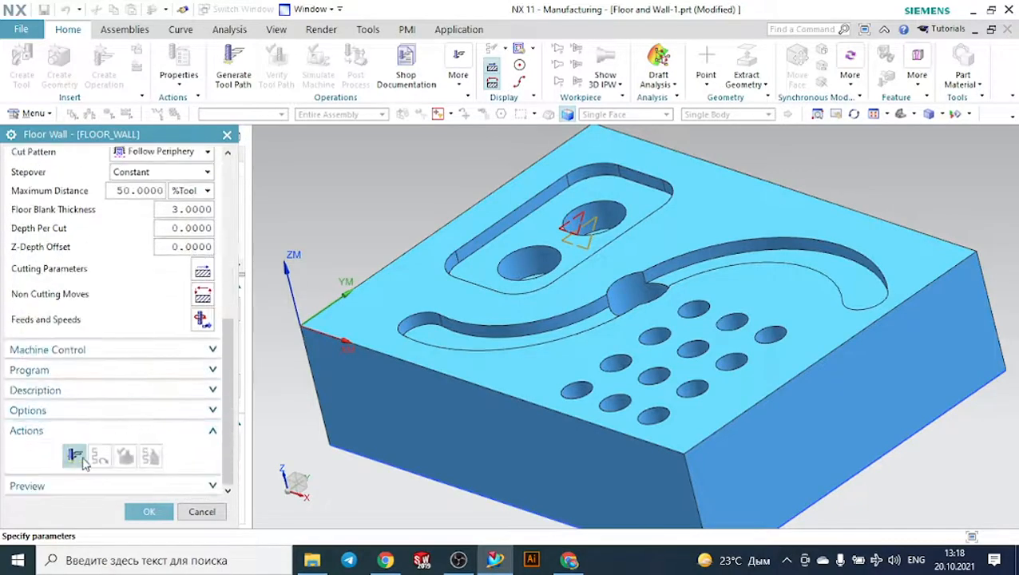
click(76, 458)
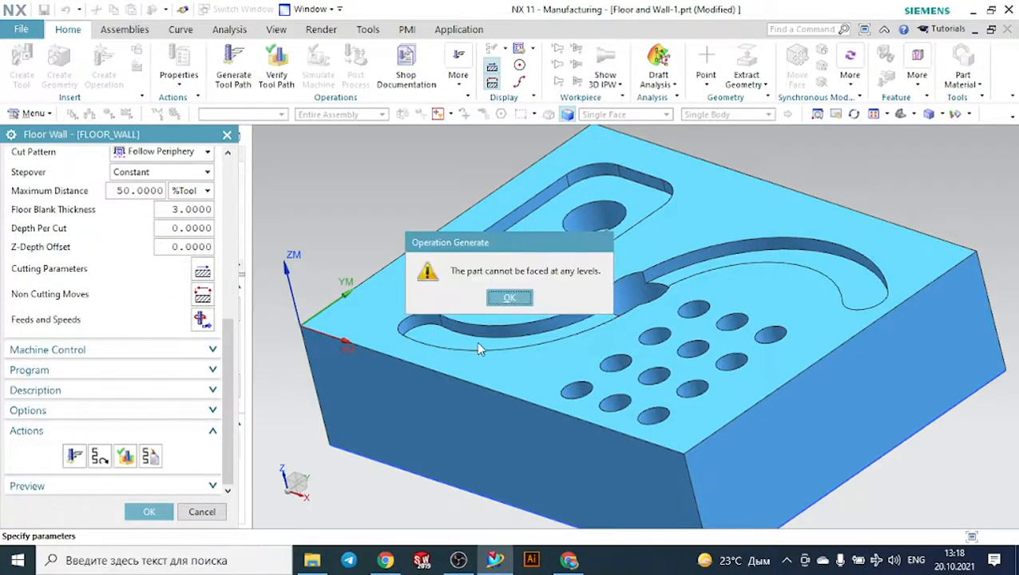
click(509, 298)
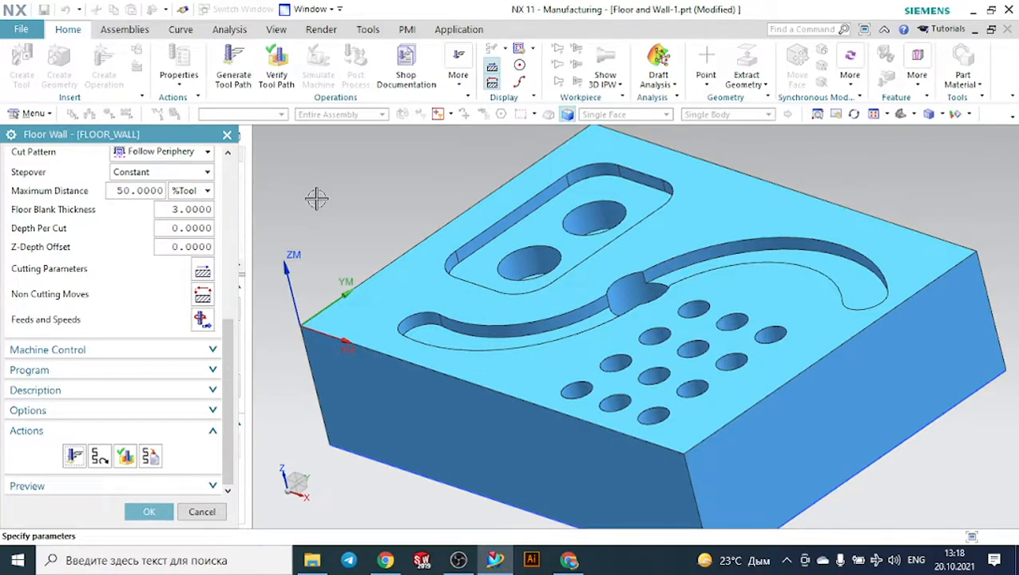
click(226, 136)
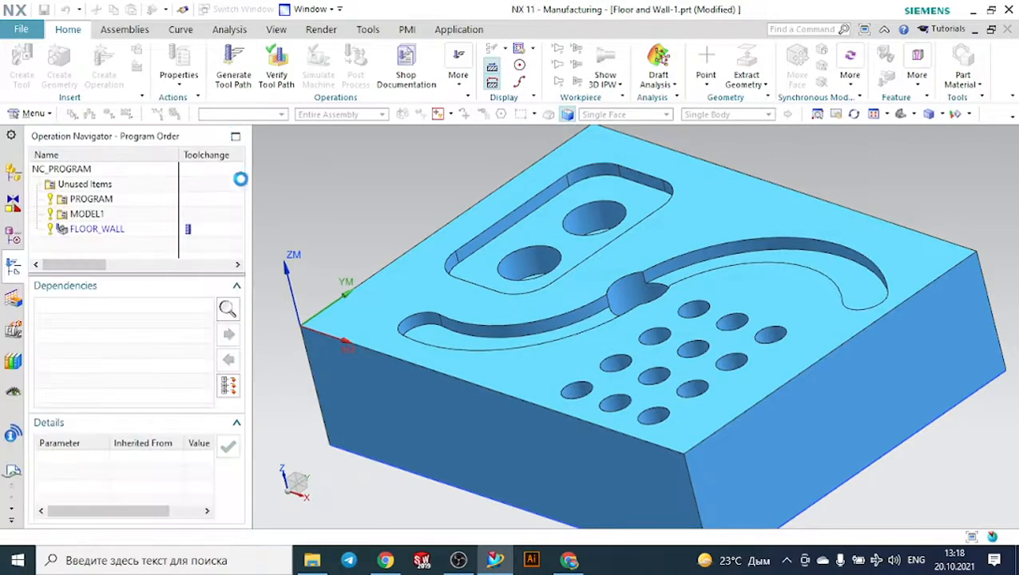
middle_drag(301, 228, 336, 224)
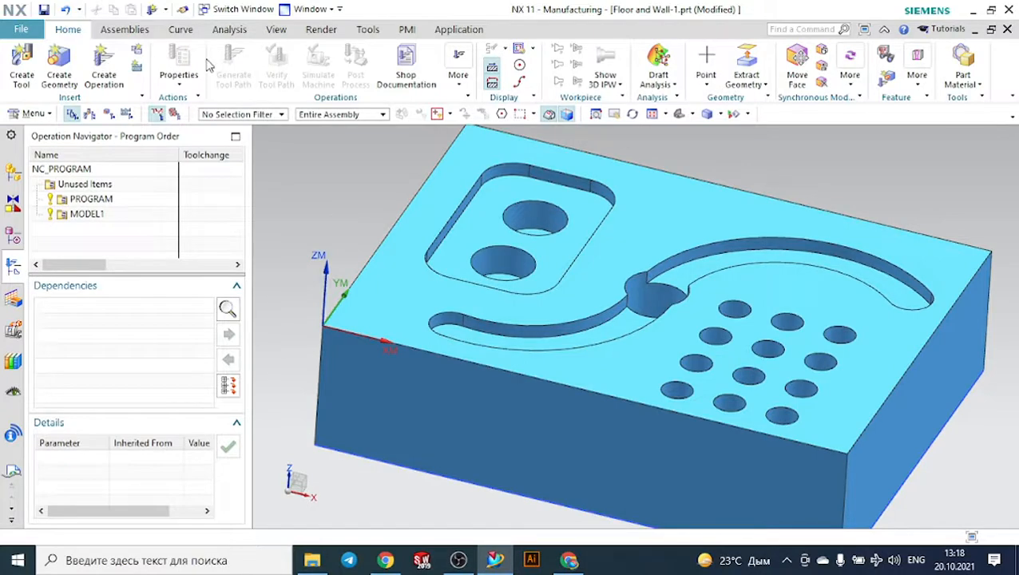
- Open the Floor and Wall-2 part from the Wall and Floor folder inside NX CAM
click(313, 560)
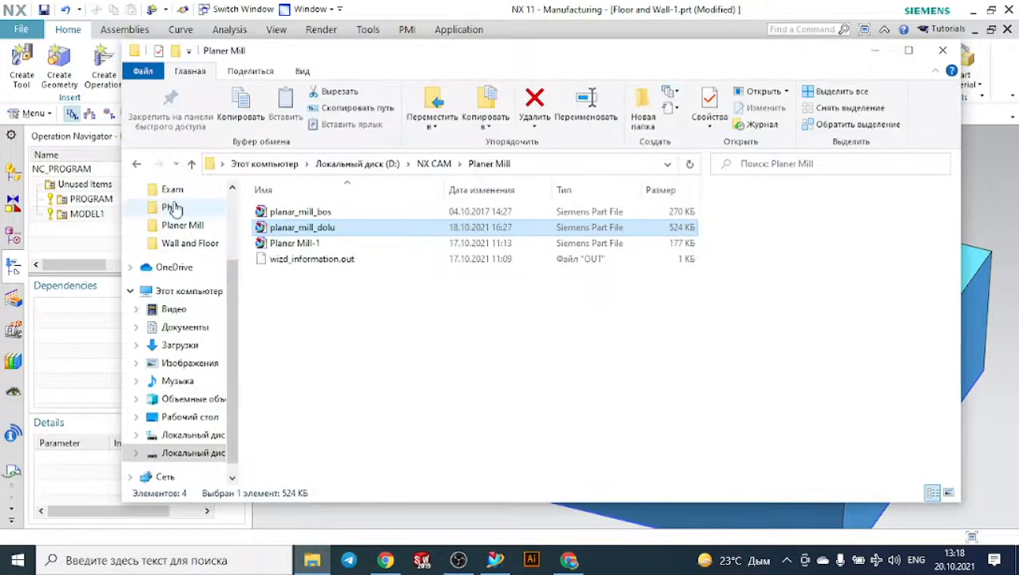
click(137, 164)
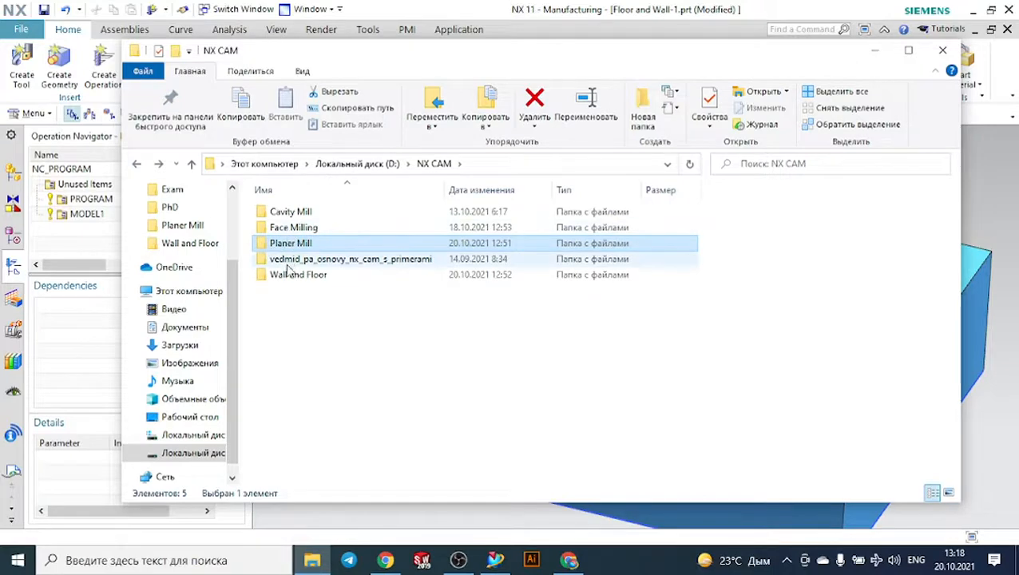
double_click(296, 274)
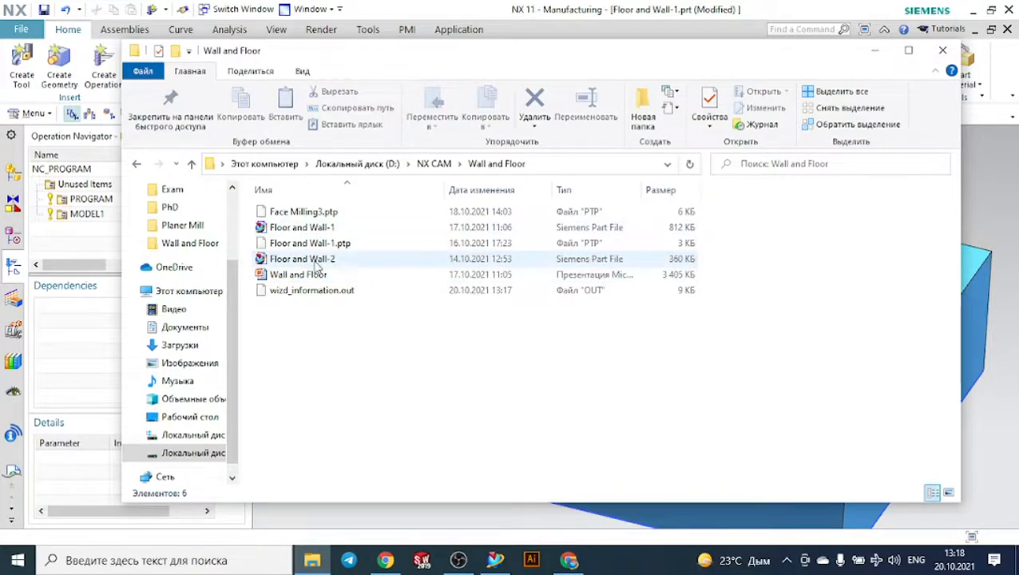
double_click(307, 259)
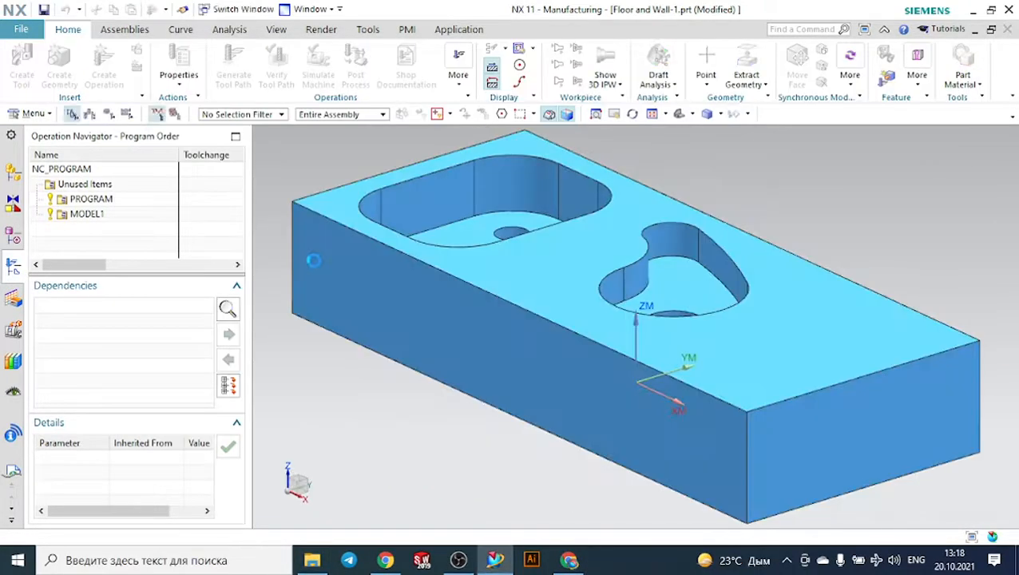
- Delete the existing operations FACE_MILLING, FACE_MILLING_1 and FACE_MILLING_2 from the program
middle_drag(359, 370, 411, 381)
click(133, 216)
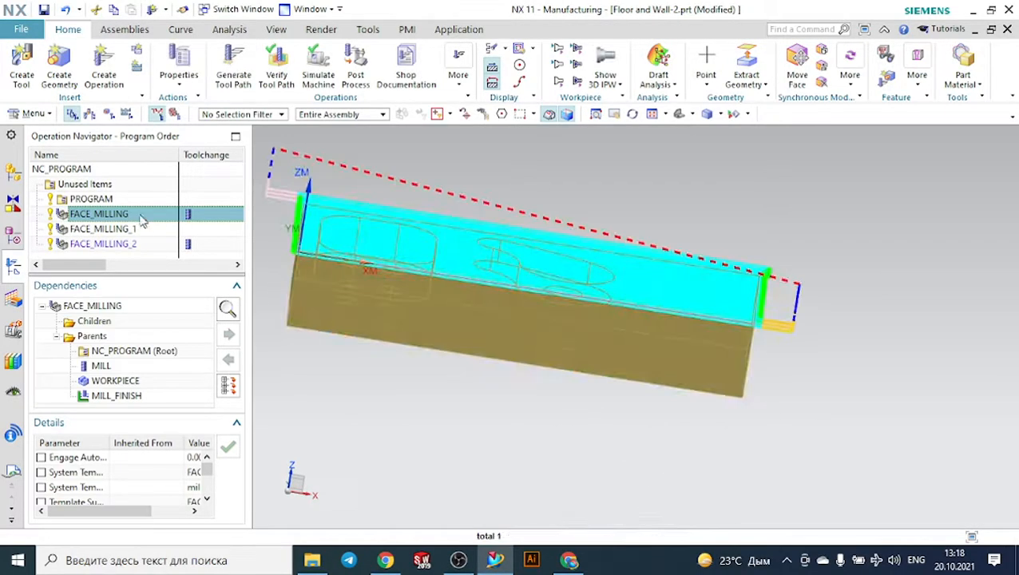
ctrl+click(140, 230)
ctrl+click(135, 245)
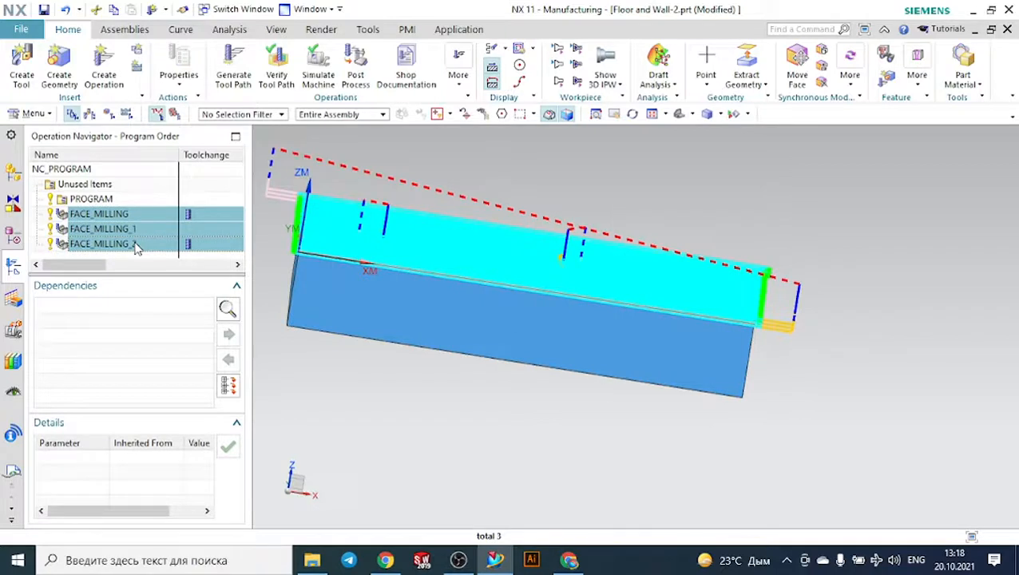
right_click(135, 247)
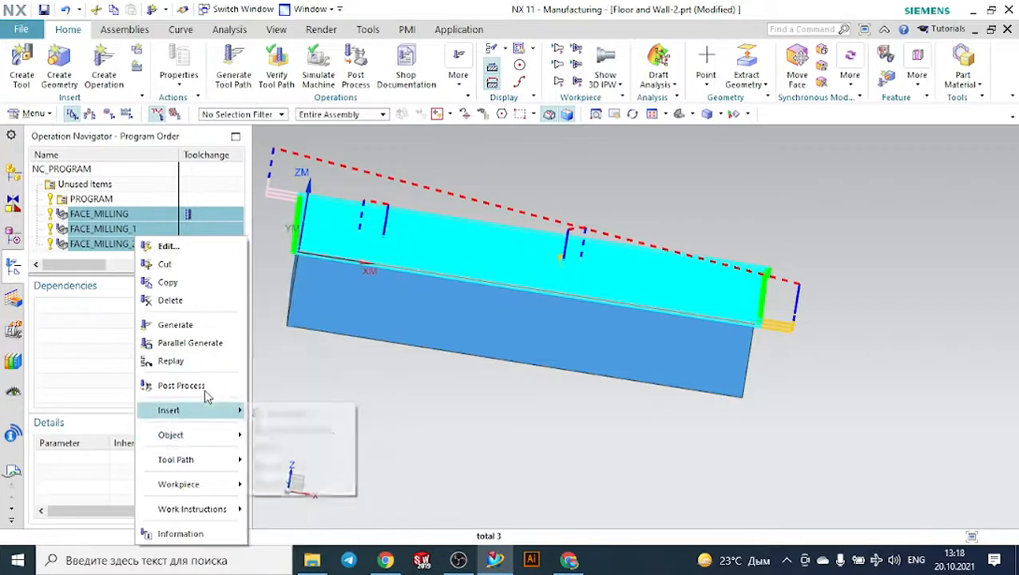
click(179, 300)
- Check the part's tools and examine the bounding block limits of the WORKPIECE blank
middle_drag(448, 344, 432, 382)
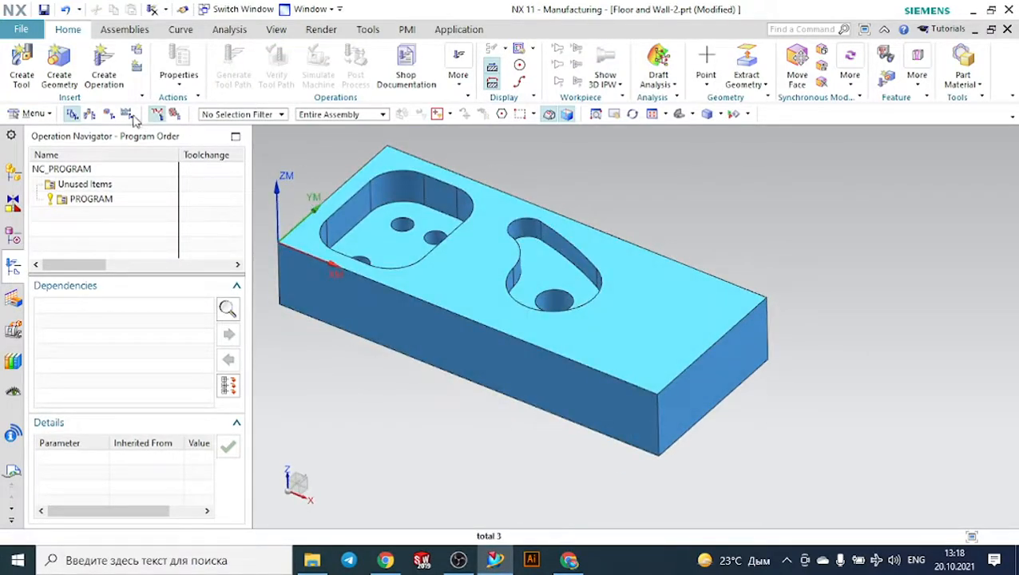
click(89, 114)
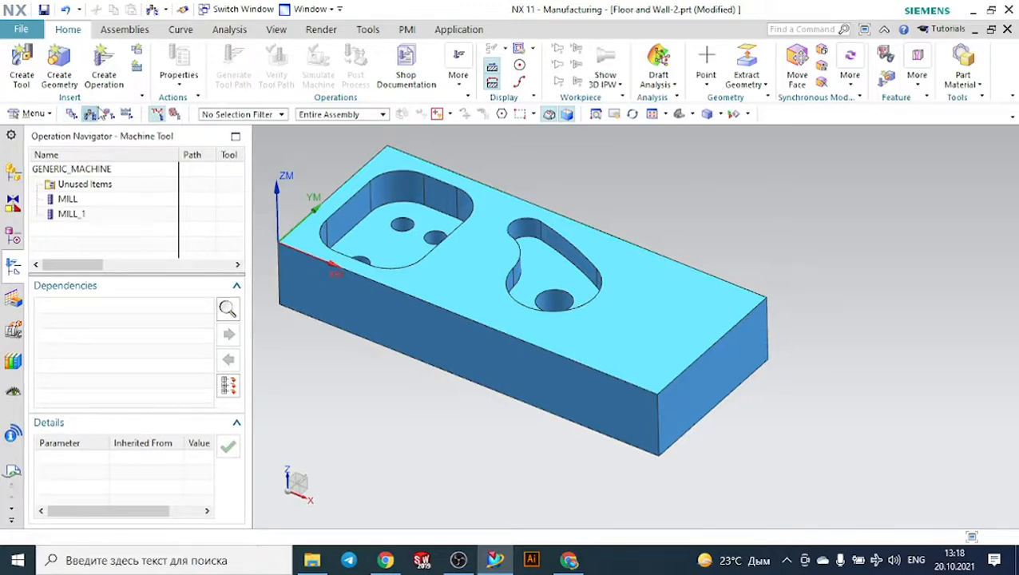
click(109, 115)
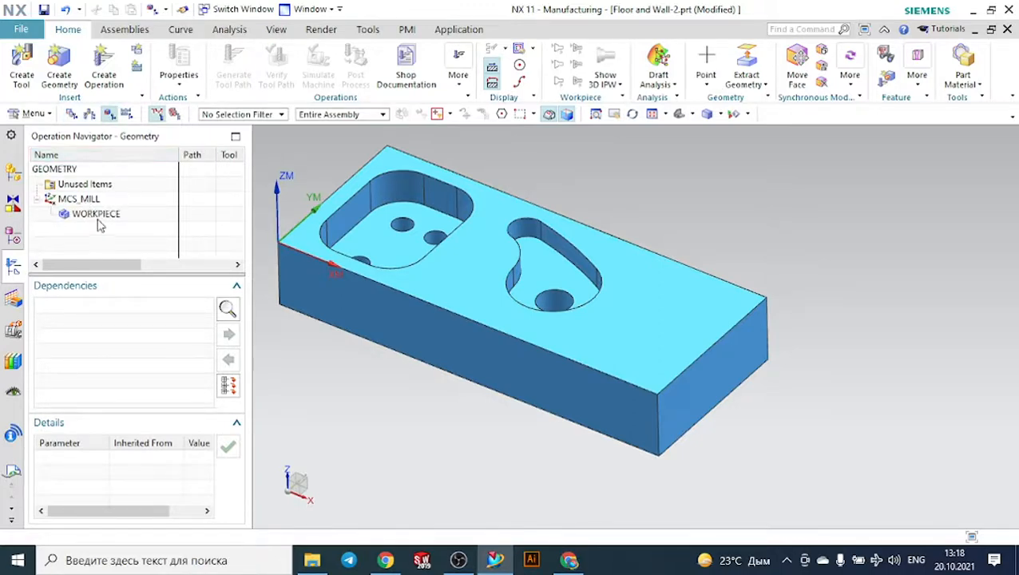
double_click(97, 218)
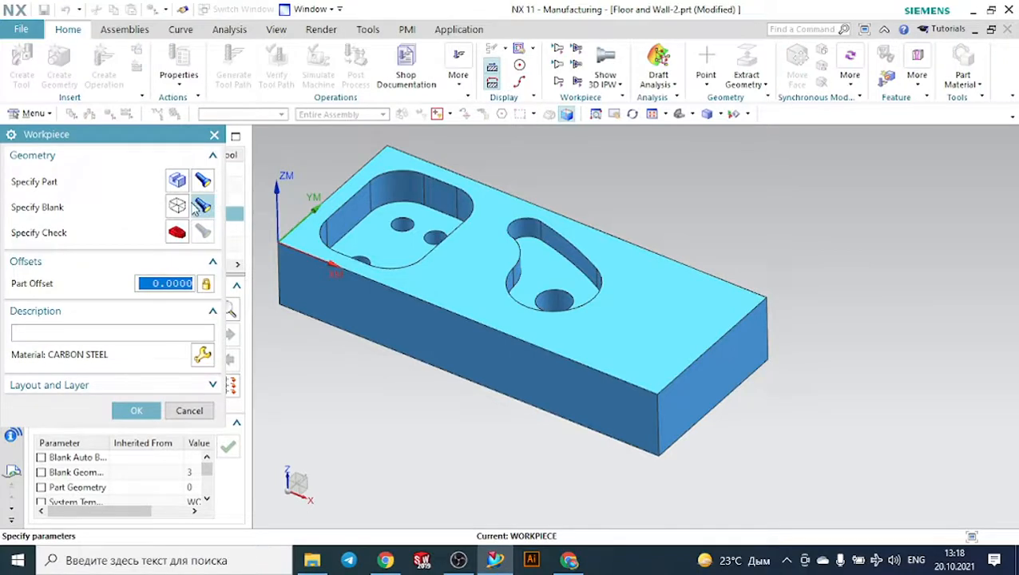
click(174, 210)
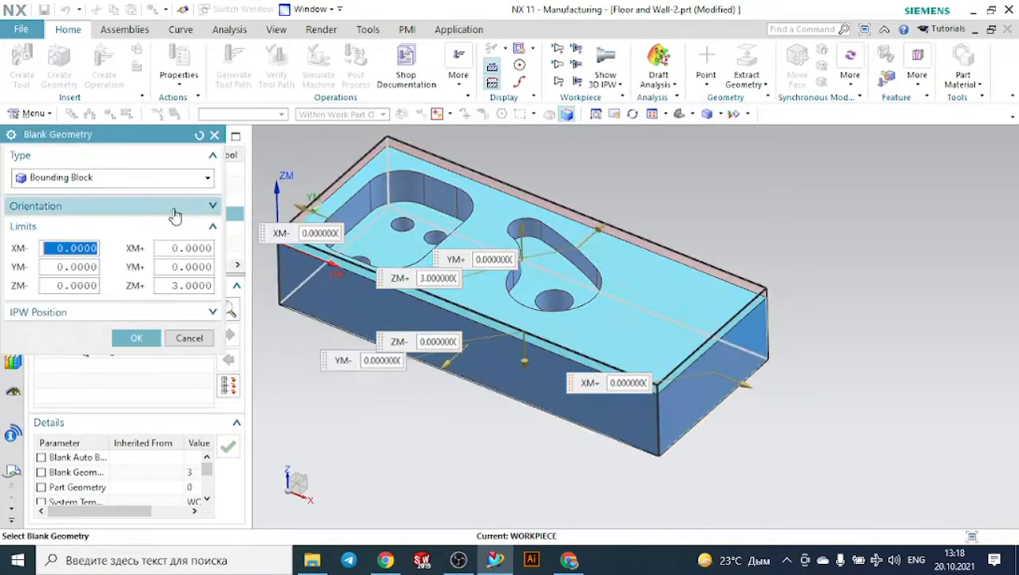
mouse_move(340, 397)
middle_down()
mouse_move(355, 377)
mouse_move(355, 387)
middle_up()
click(136, 338)
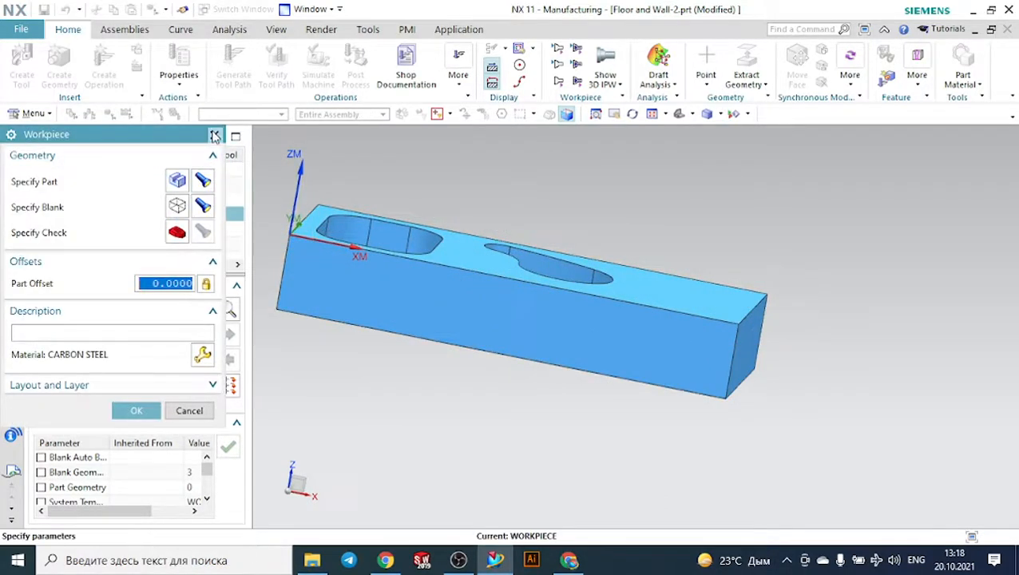
click(137, 411)
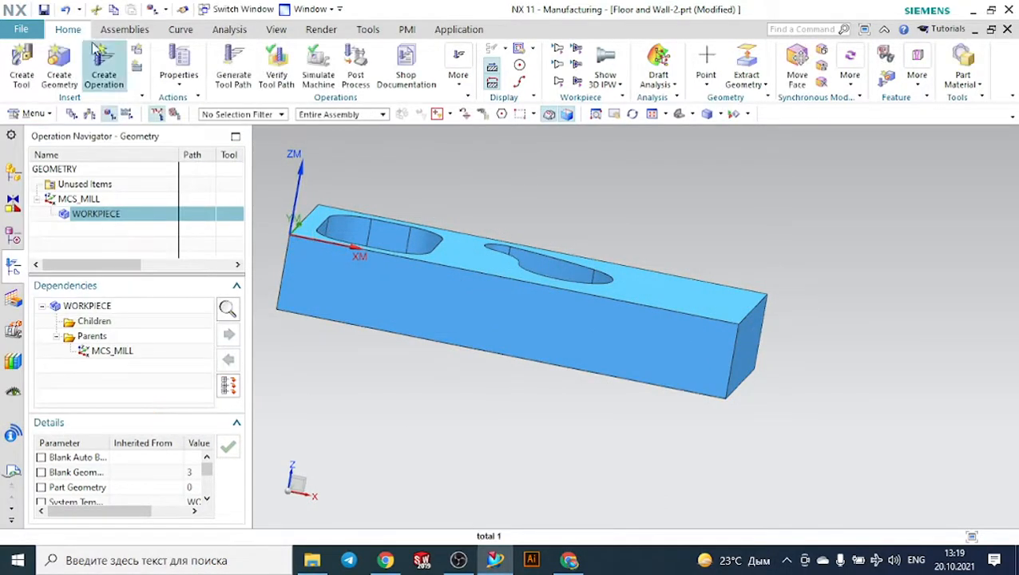
- Create a mill_planar FACE_MILLING operation under NC_PROGRAM with the MILL tool, WORKPIECE geometry and MILL_FINISH method
click(102, 64)
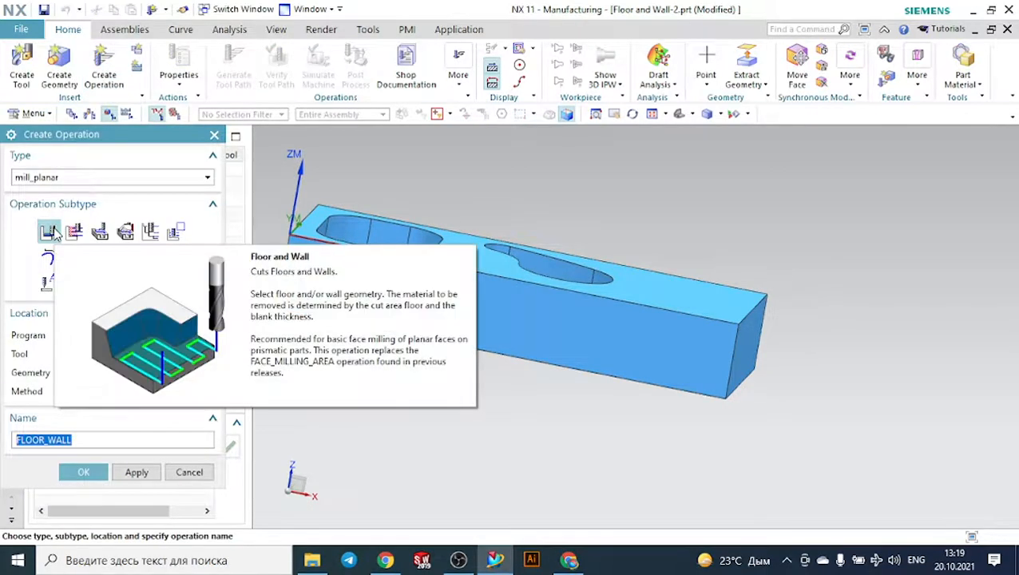
click(104, 230)
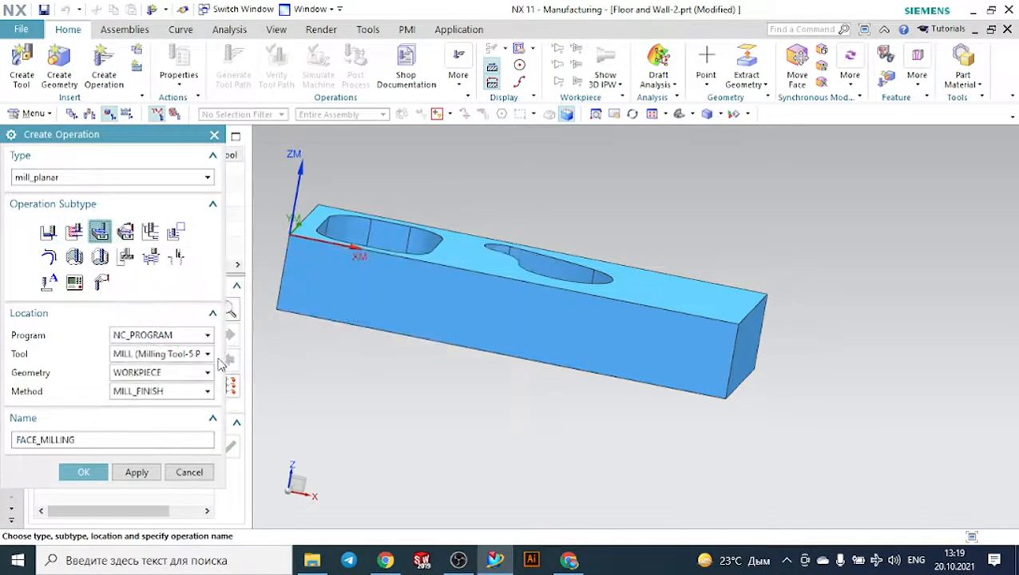
click(146, 356)
click(146, 356)
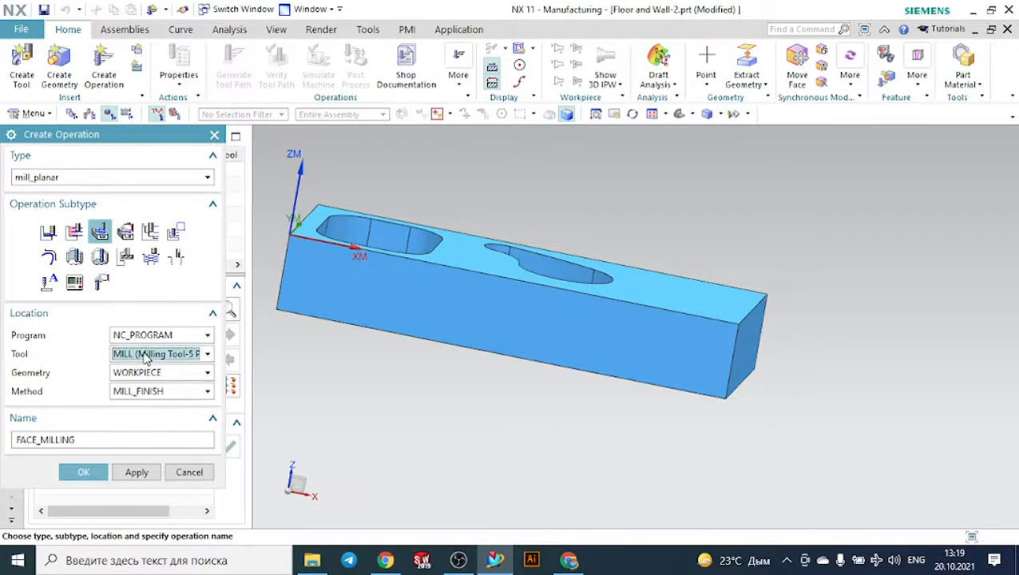
click(157, 374)
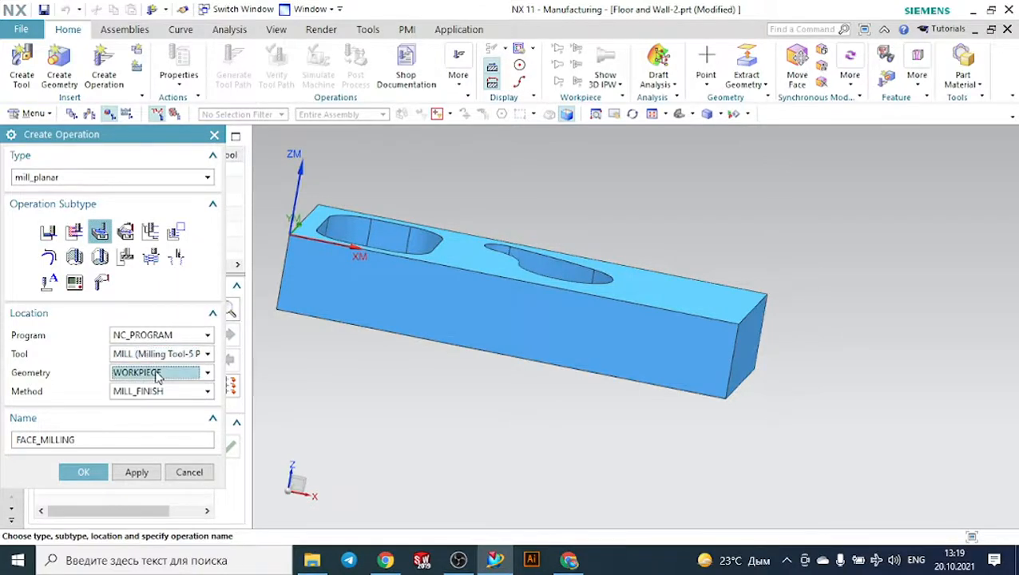
click(83, 472)
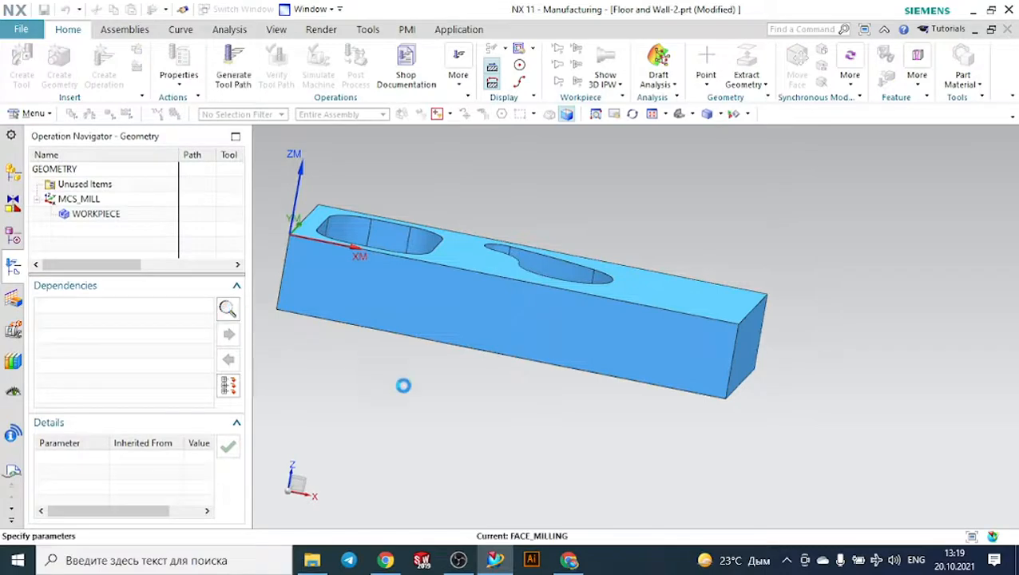
- Specify the block's top face as the face boundary of the operation, with the tool side set to Outside
click(178, 232)
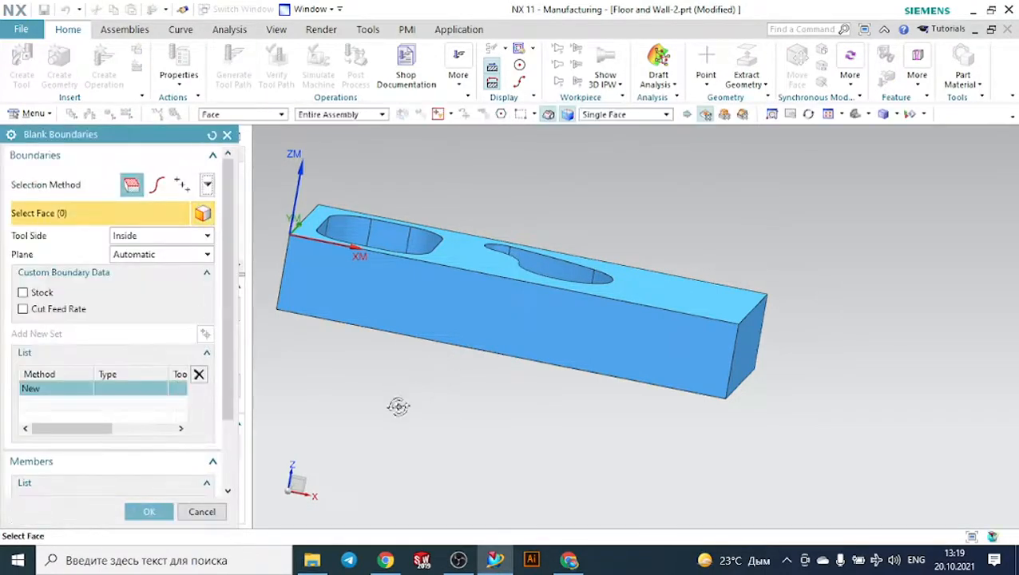
middle_drag(398, 405, 450, 319)
click(461, 238)
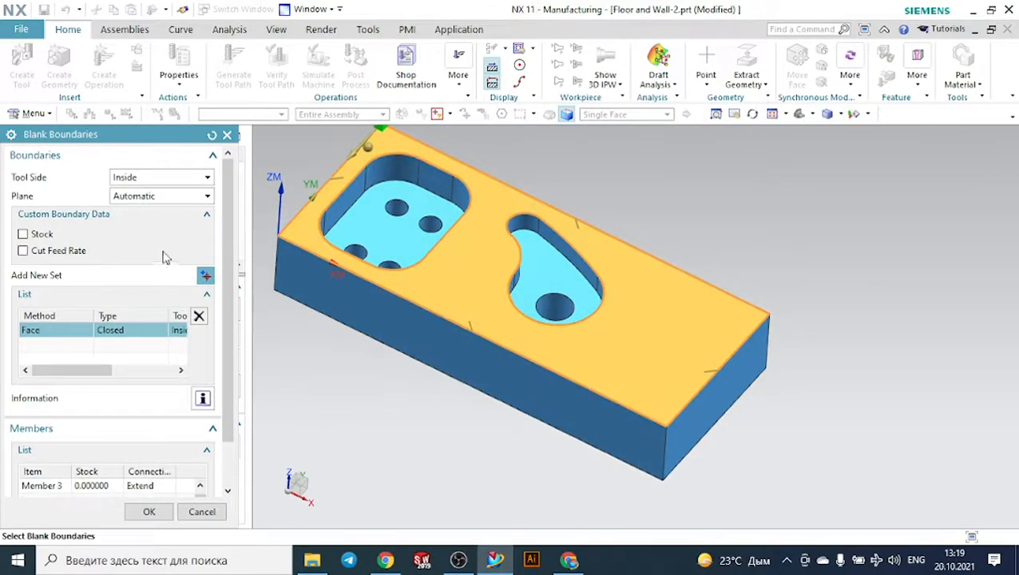
click(138, 182)
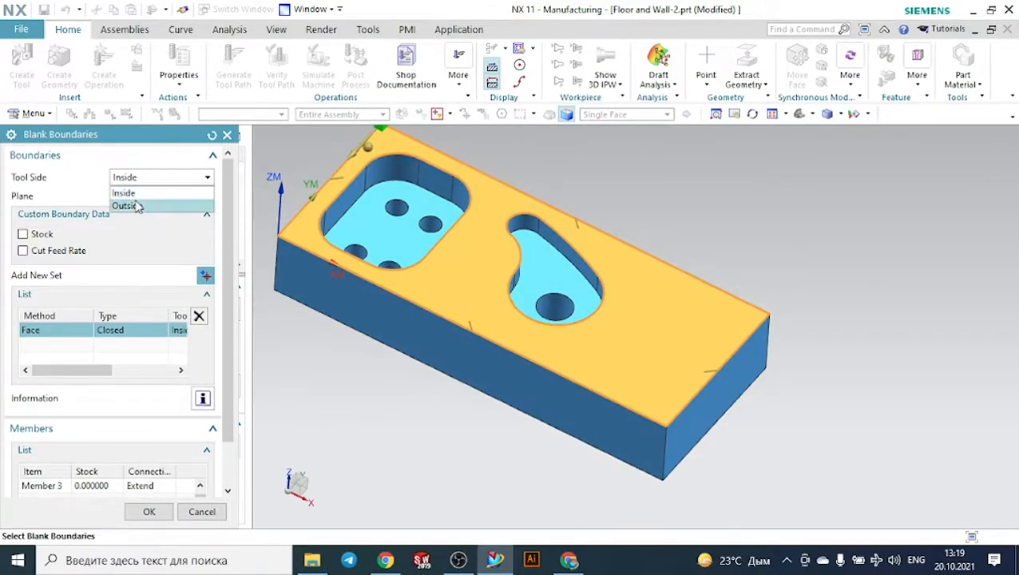
click(128, 205)
scroll(164, 477, down, 2)
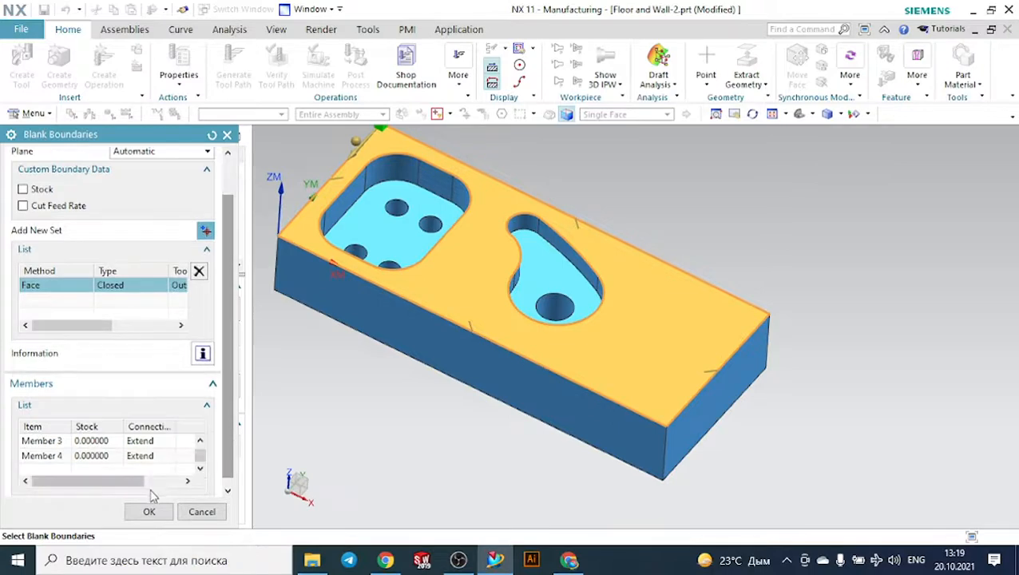
click(150, 512)
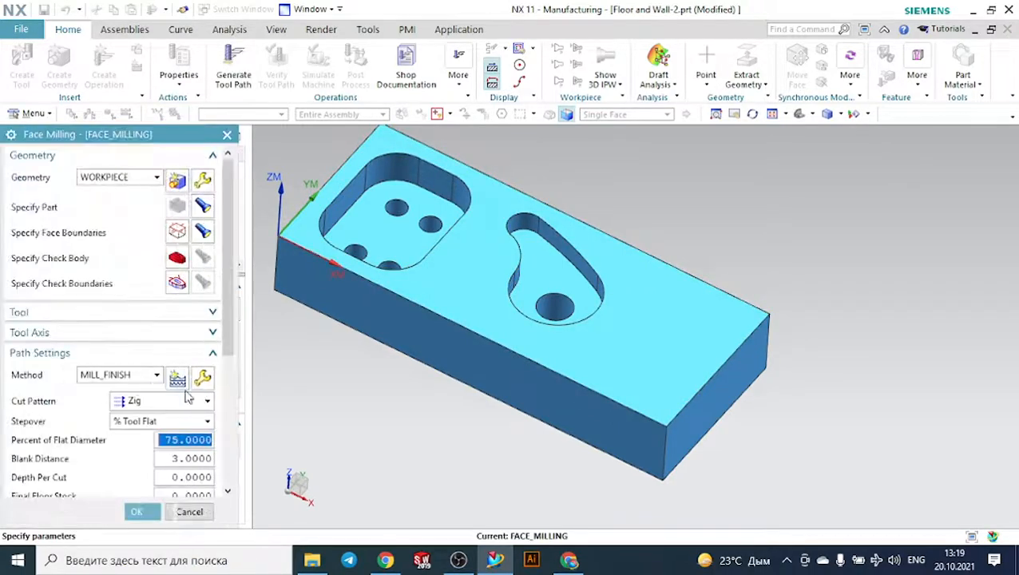
- Set the cut pattern to Zig Zag, the depth per cut to 1 and the stepover to 40 percent of the flat diameter
scroll(127, 391, down, 3)
click(145, 270)
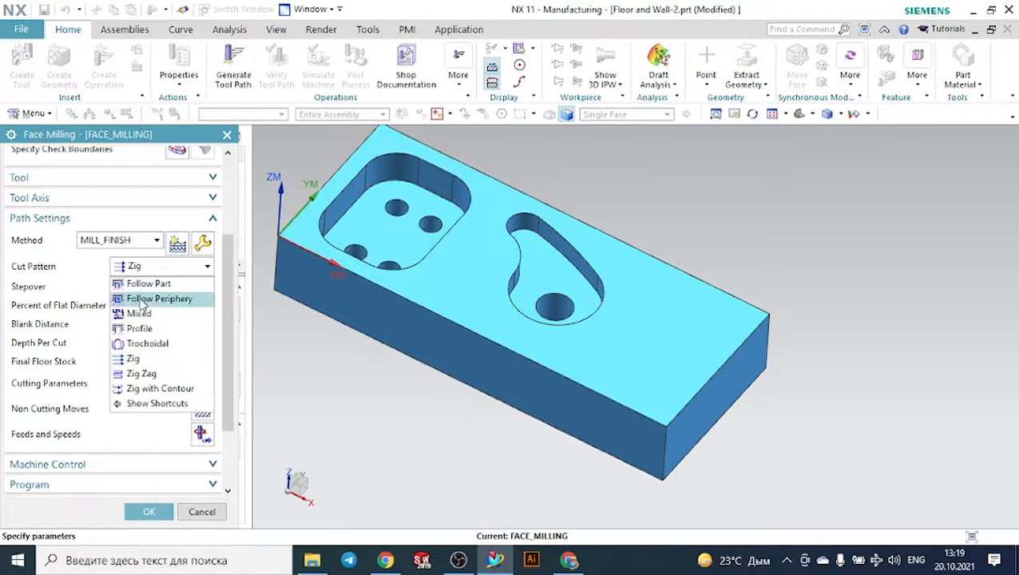
click(142, 373)
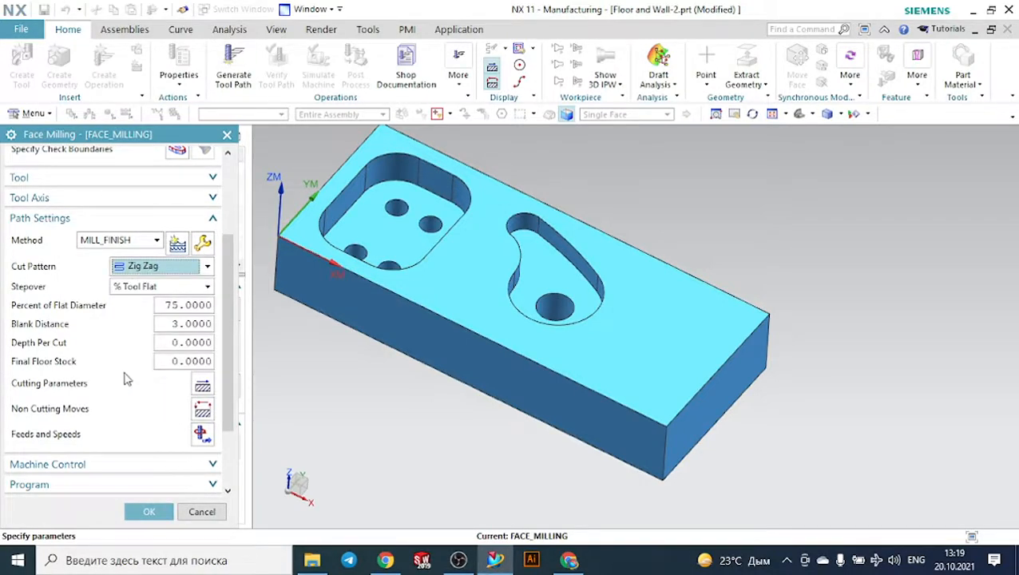
double_click(185, 343)
text(1)
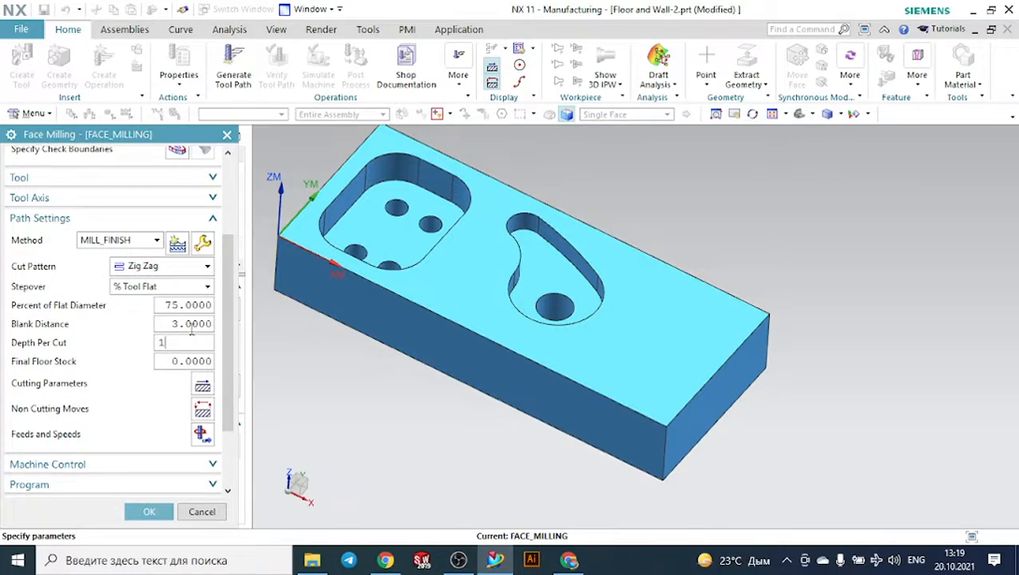
double_click(187, 304)
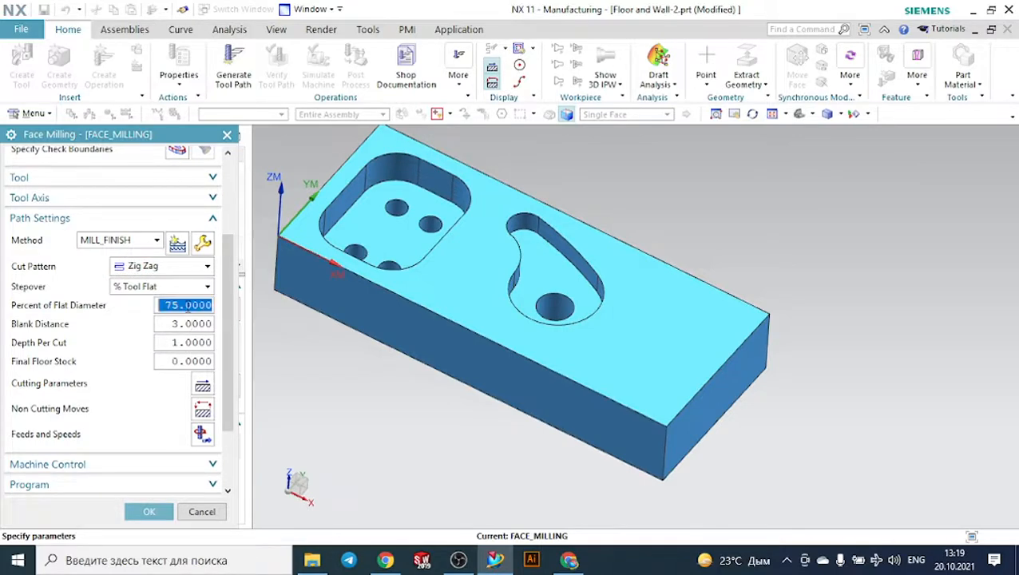
text(40)
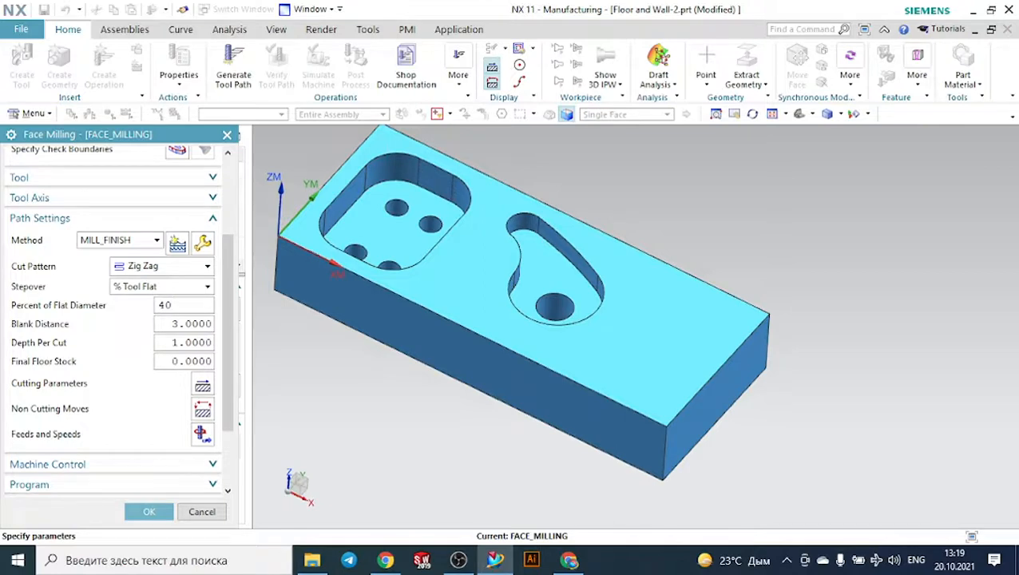
key(Return)
- Try to generate the face milling tool path and keep the operation, returning the Operation Navigator to its program order view
scroll(129, 410, down, 3)
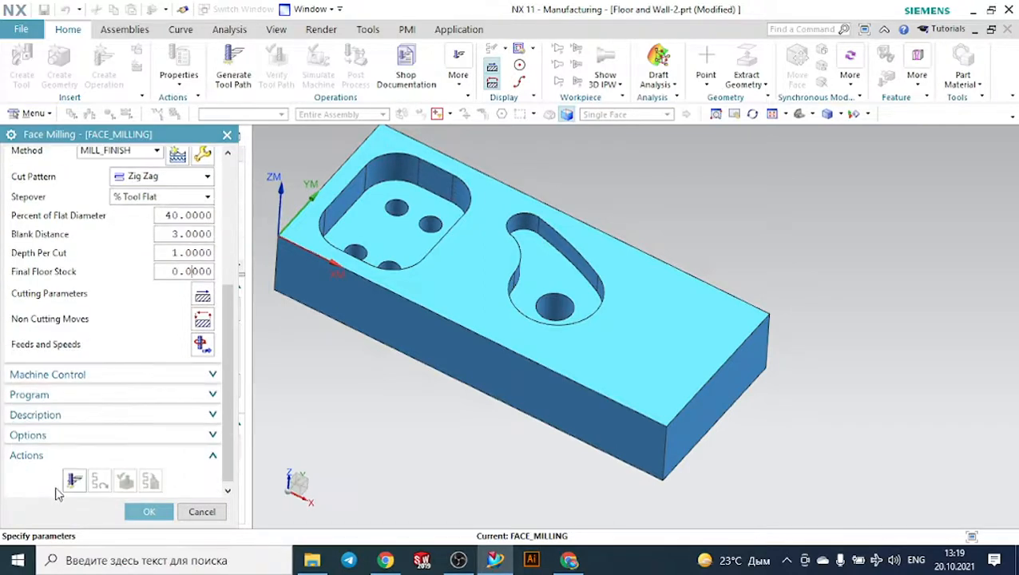
click(74, 480)
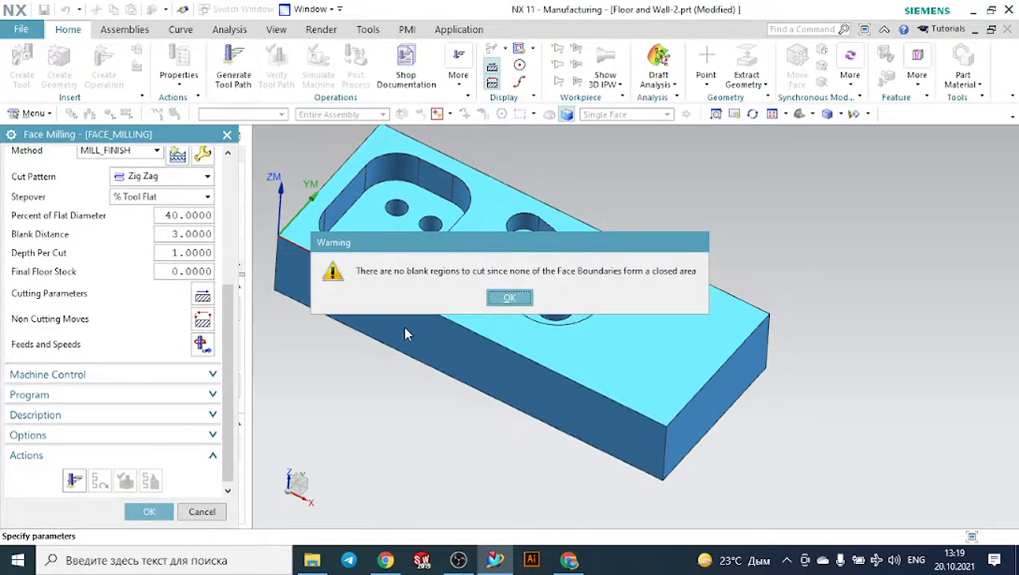
click(504, 300)
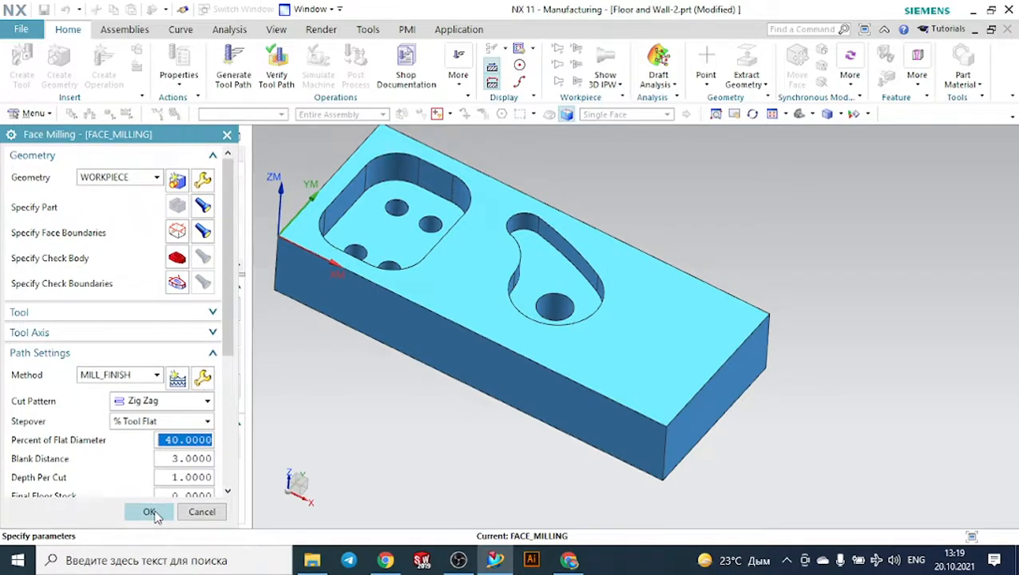
click(150, 512)
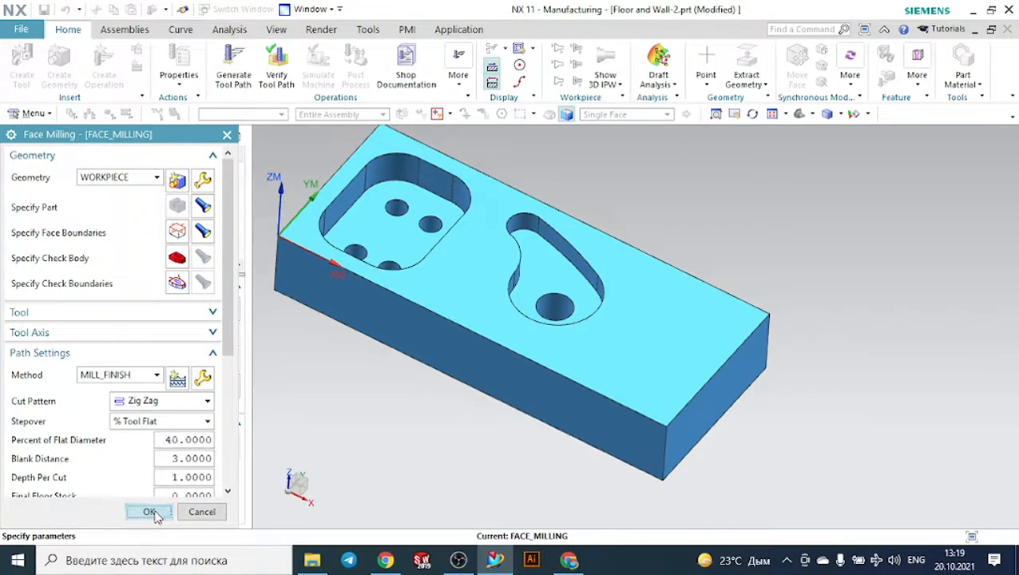
click(89, 114)
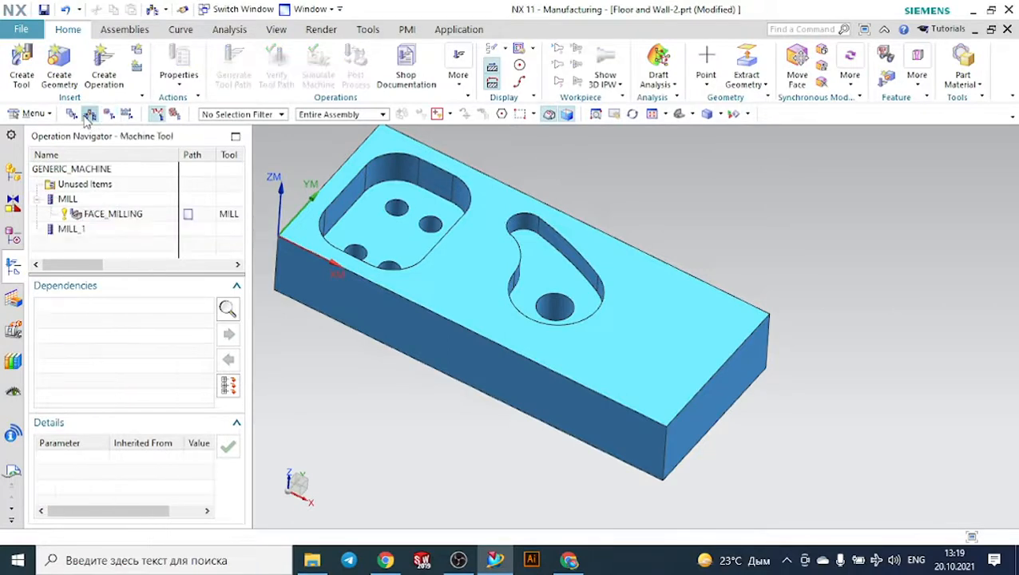
click(72, 114)
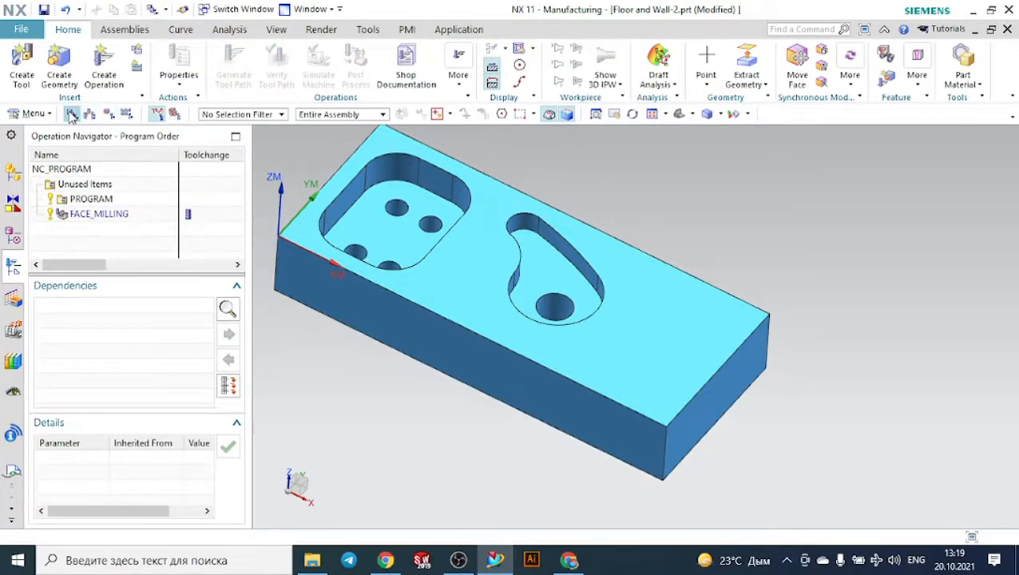
- Show the Operation Navigator's geometry view and inspect the MCS_MILL coordinate system
click(88, 115)
click(72, 115)
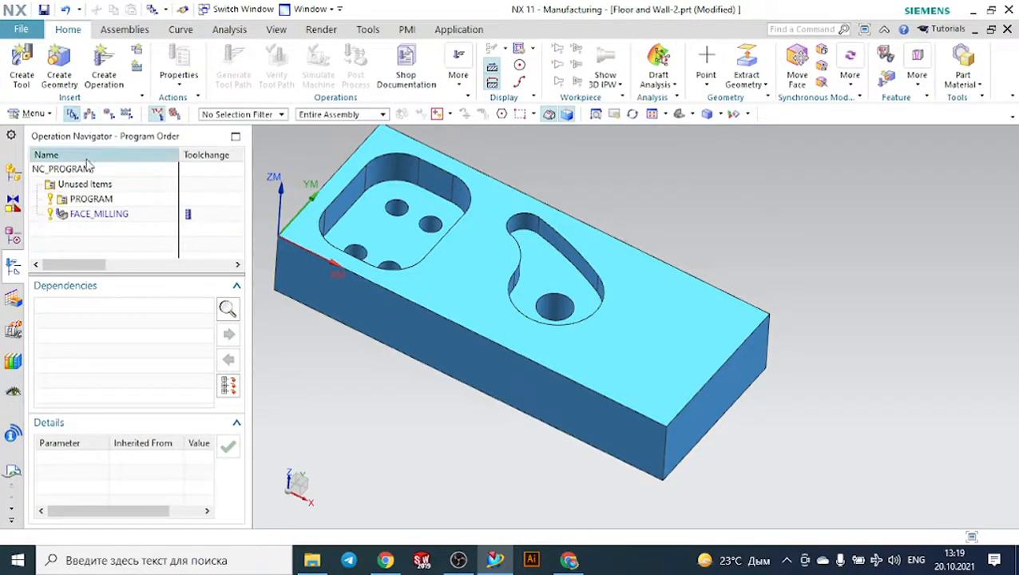
click(109, 115)
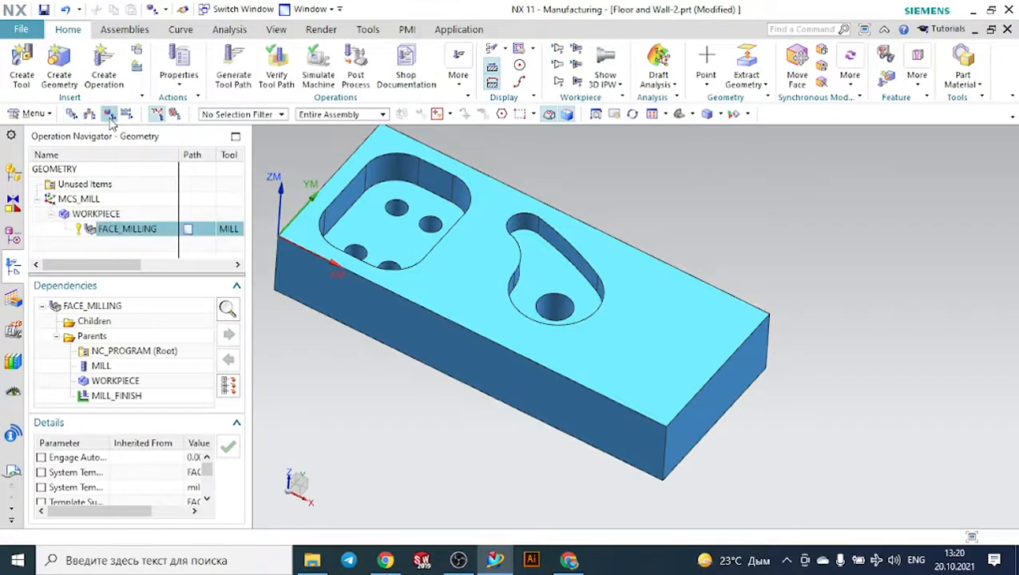
click(80, 199)
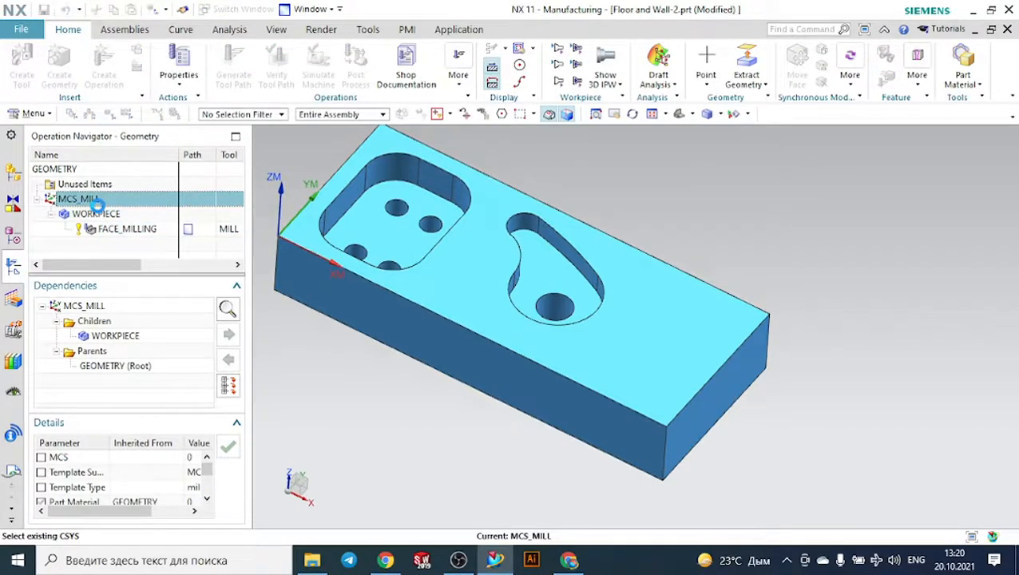
click(229, 135)
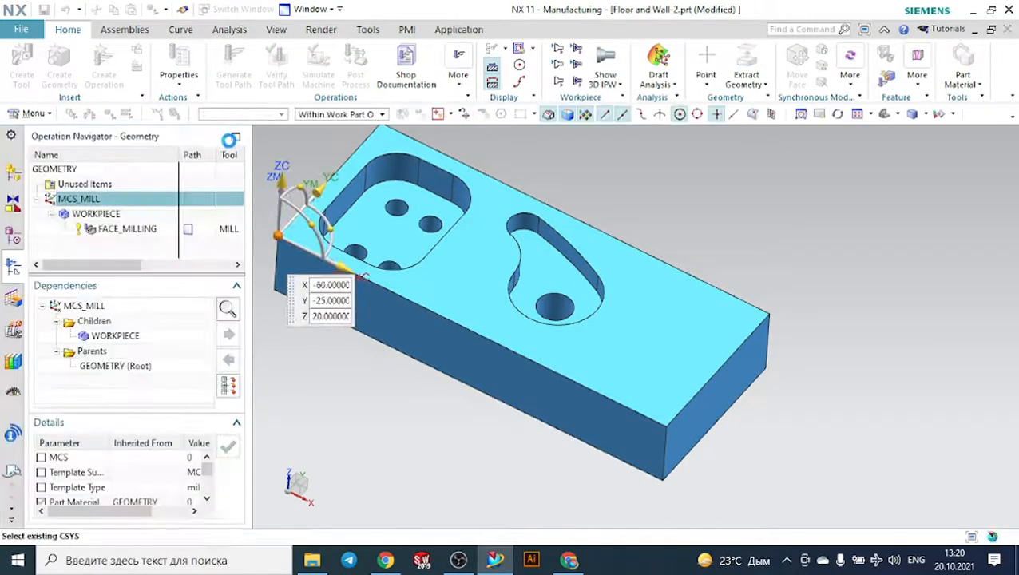
- Open the WORKPIECE geometry and display its blank around the part from the side
double_click(109, 216)
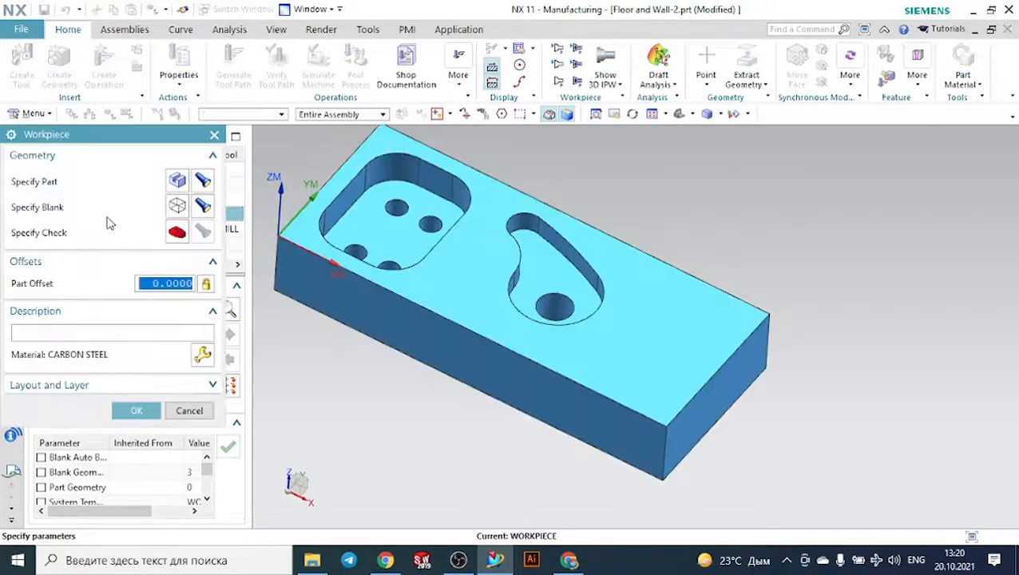
click(204, 207)
mouse_move(349, 345)
middle_down()
mouse_move(372, 317)
mouse_move(368, 332)
mouse_move(345, 334)
middle_up()
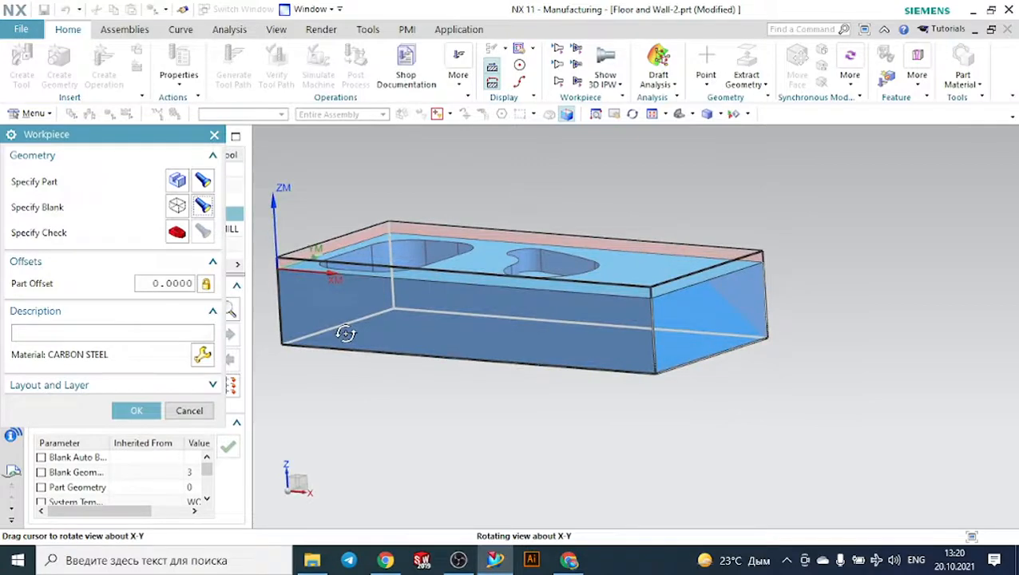
click(176, 208)
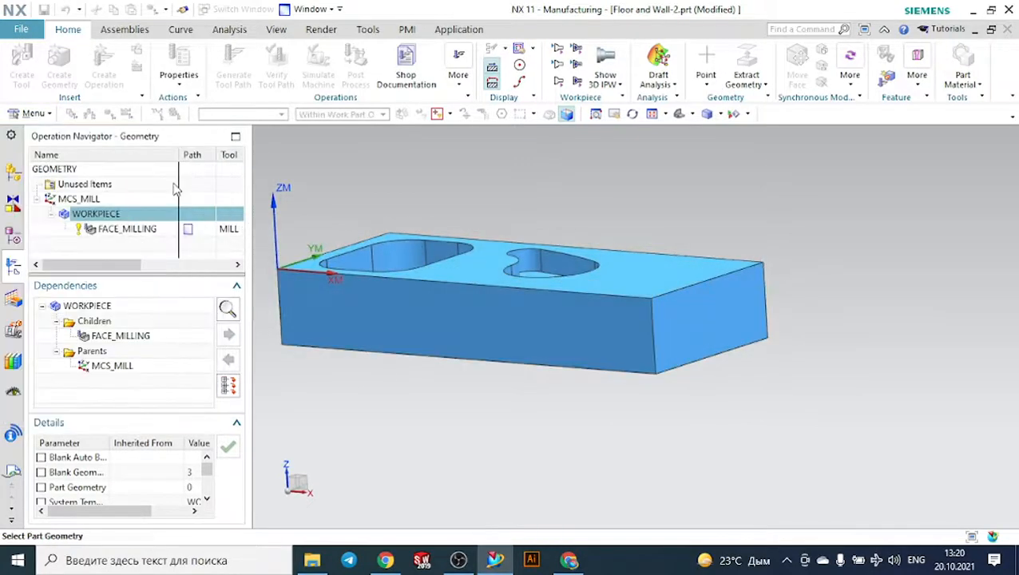
click(214, 147)
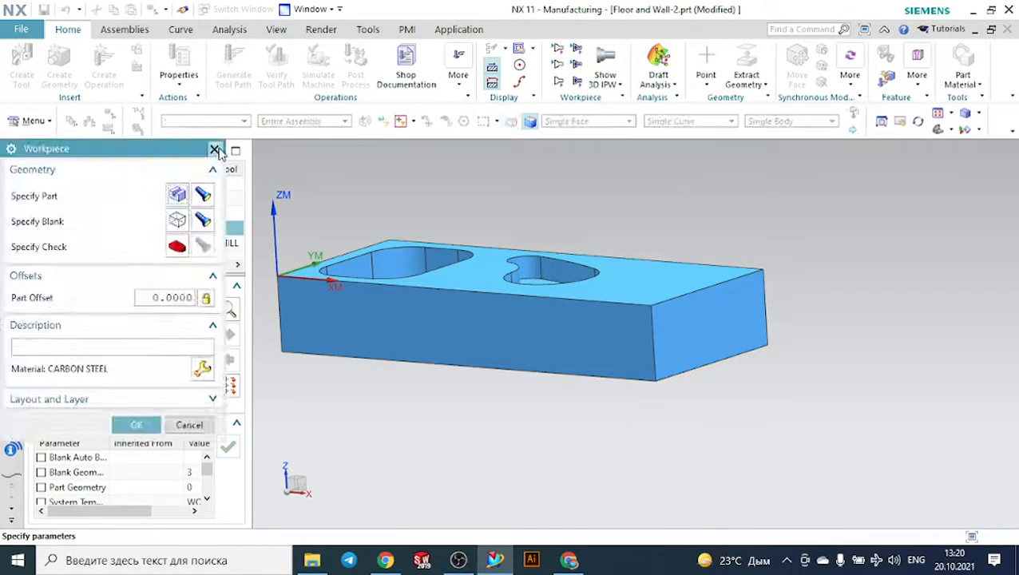
- Set the ZM+ limit of the WORKPIECE's bounding block blank to 0
click(180, 223)
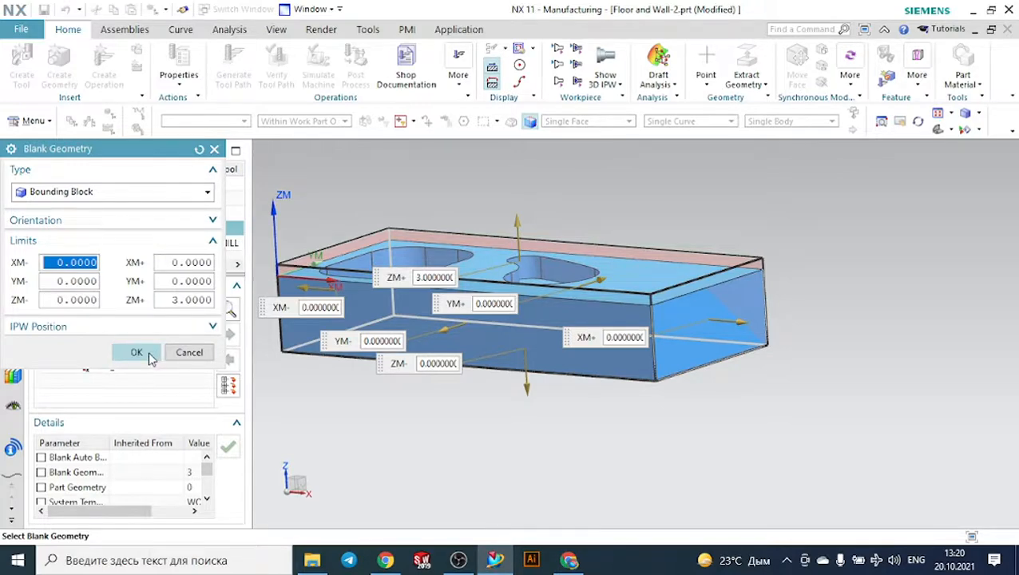
click(190, 302)
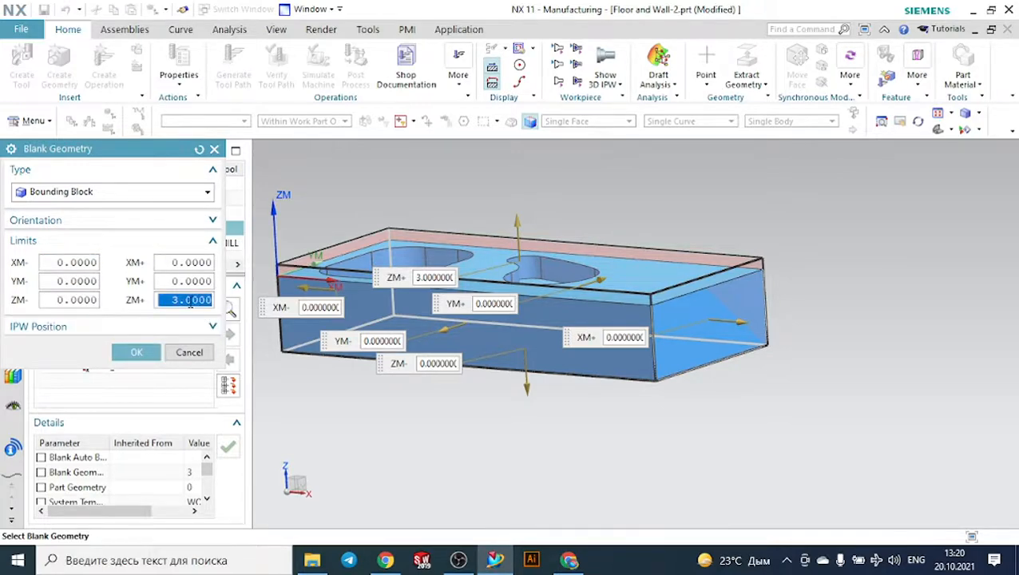
text(0)
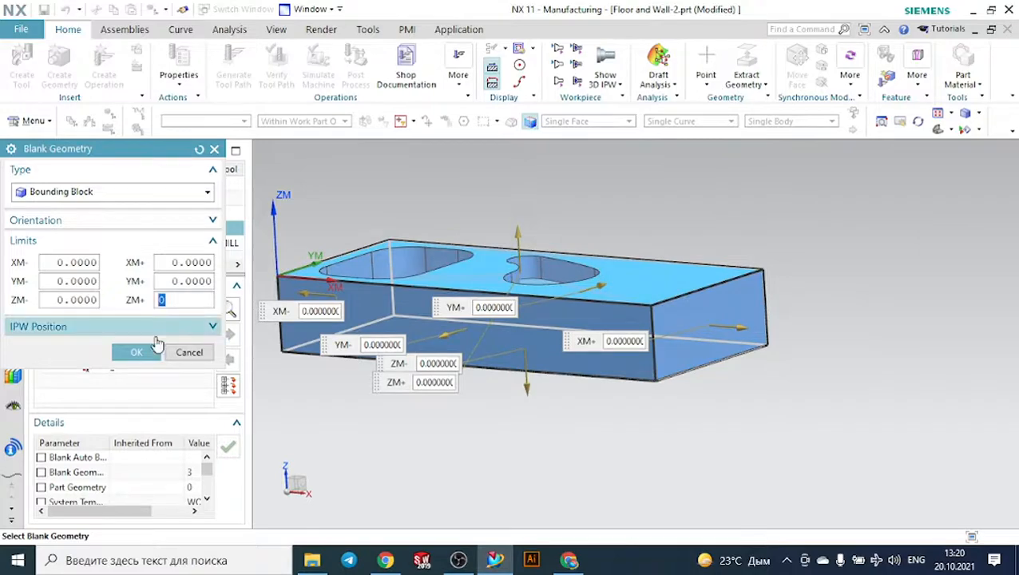
click(139, 352)
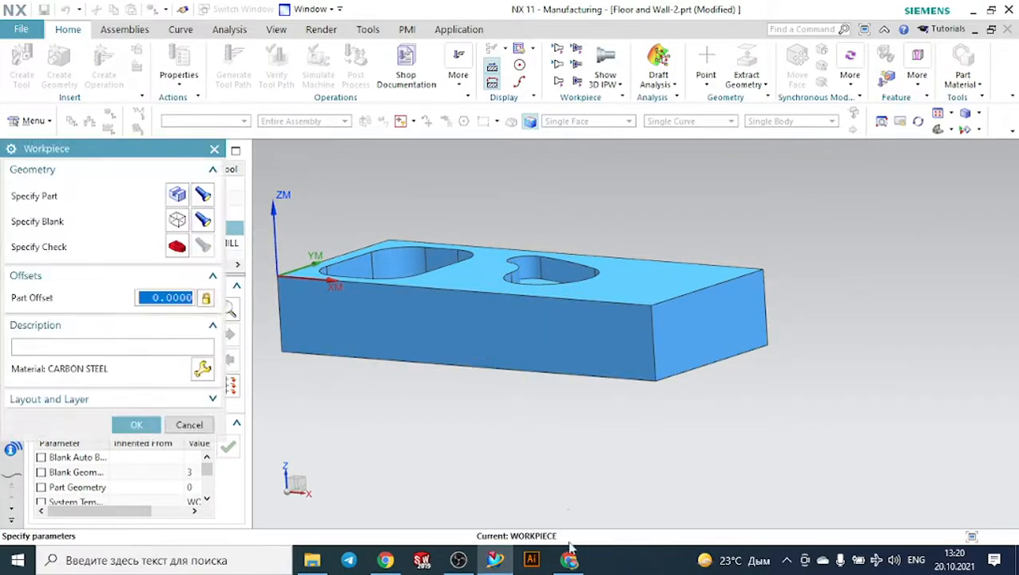
click(569, 559)
click(495, 559)
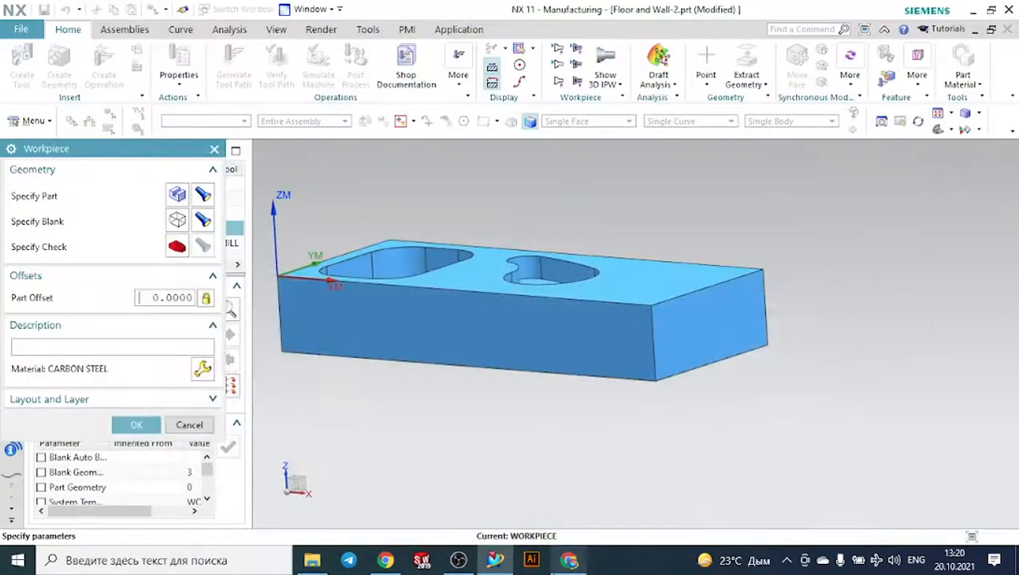
click(143, 428)
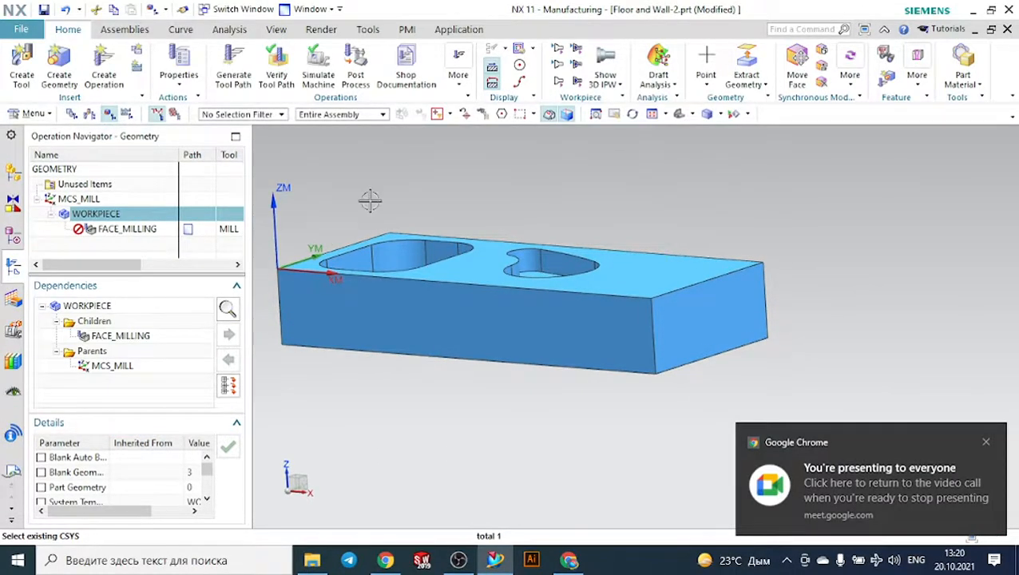
- Delete the FACE_MILLING operation from under WORKPIECE
middle_drag(387, 177, 382, 200)
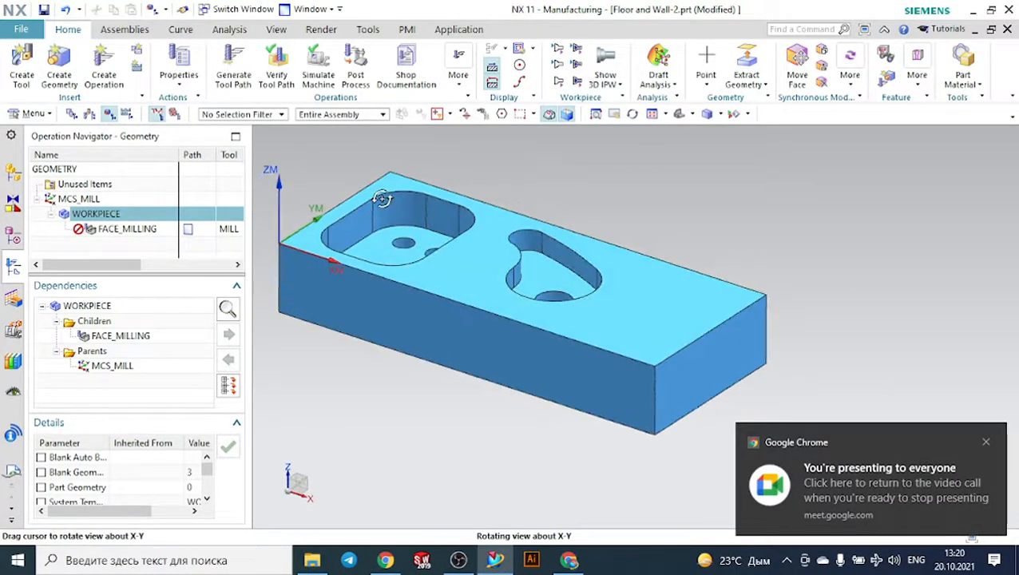
click(128, 230)
right_click(138, 237)
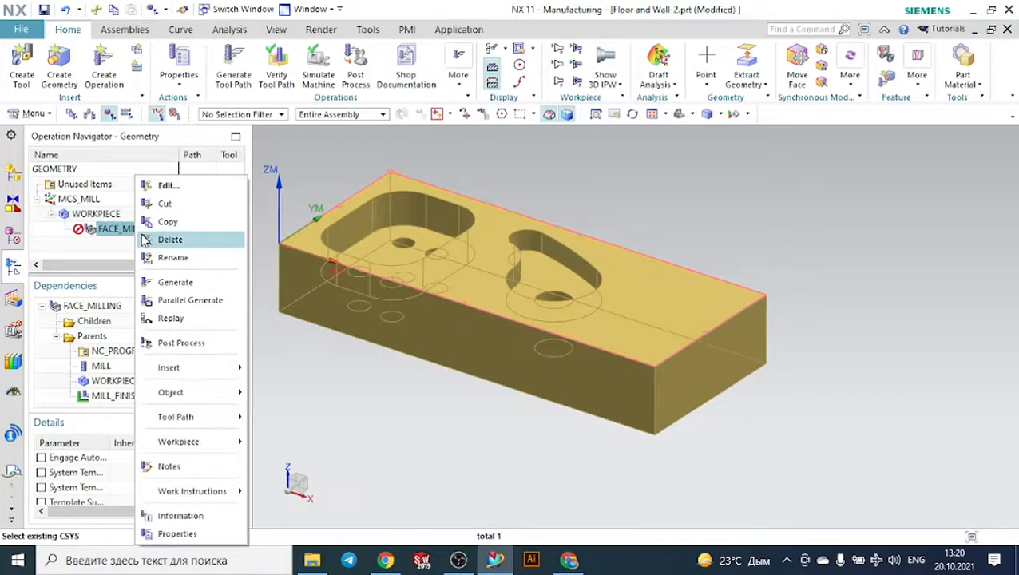
click(151, 238)
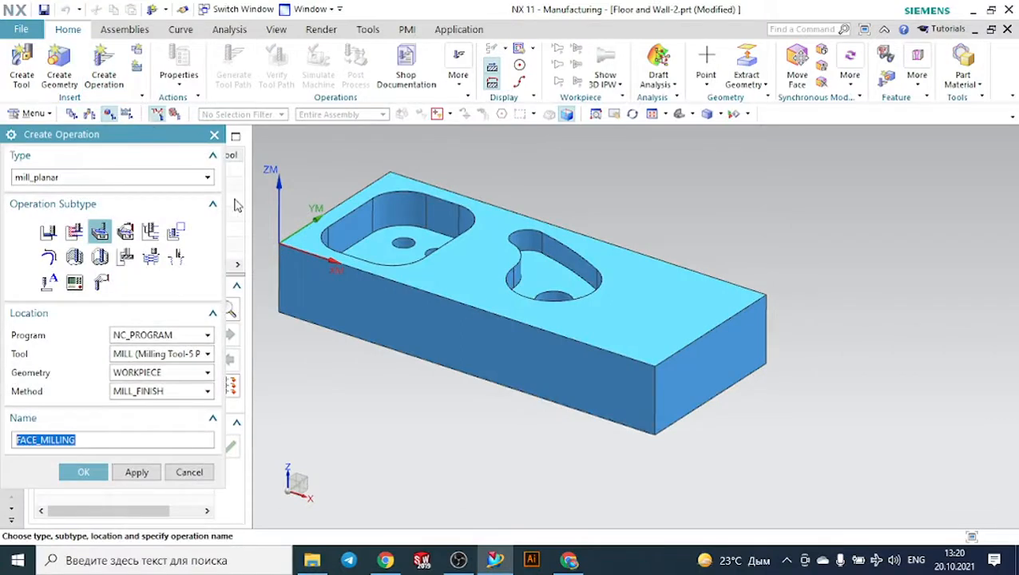
- Create a mill_planar FLOOR_WALL operation with the MILL tool, WORKPIECE and MILL_FINISH, taking the rounded rectangular pocket's floor as its cut area
click(50, 233)
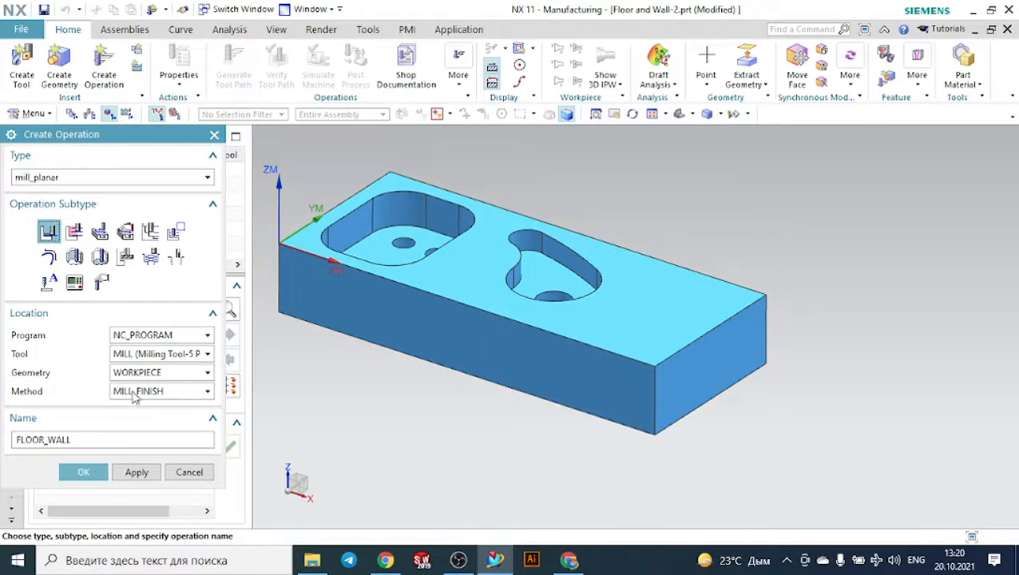
click(92, 472)
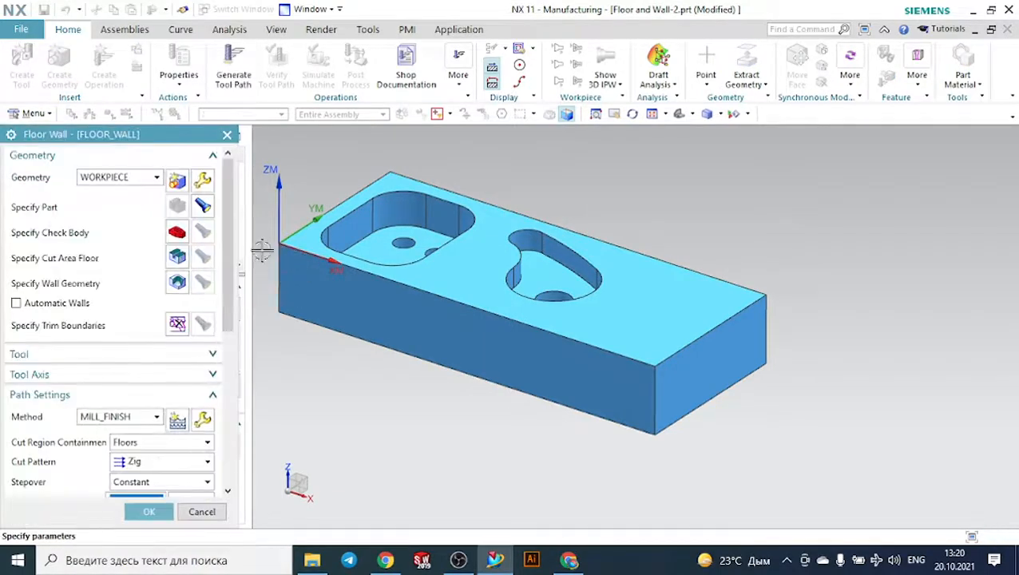
click(178, 258)
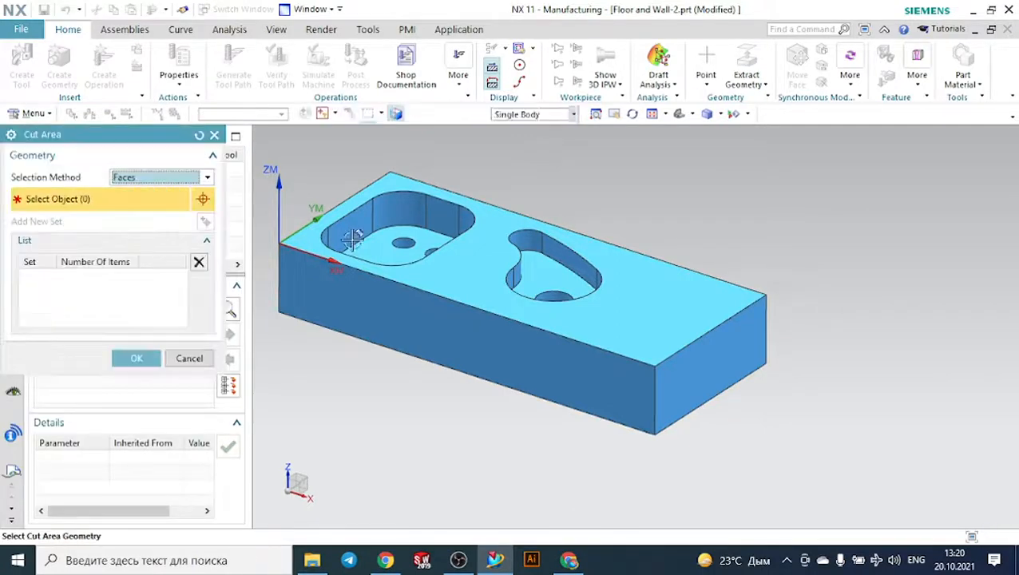
click(378, 246)
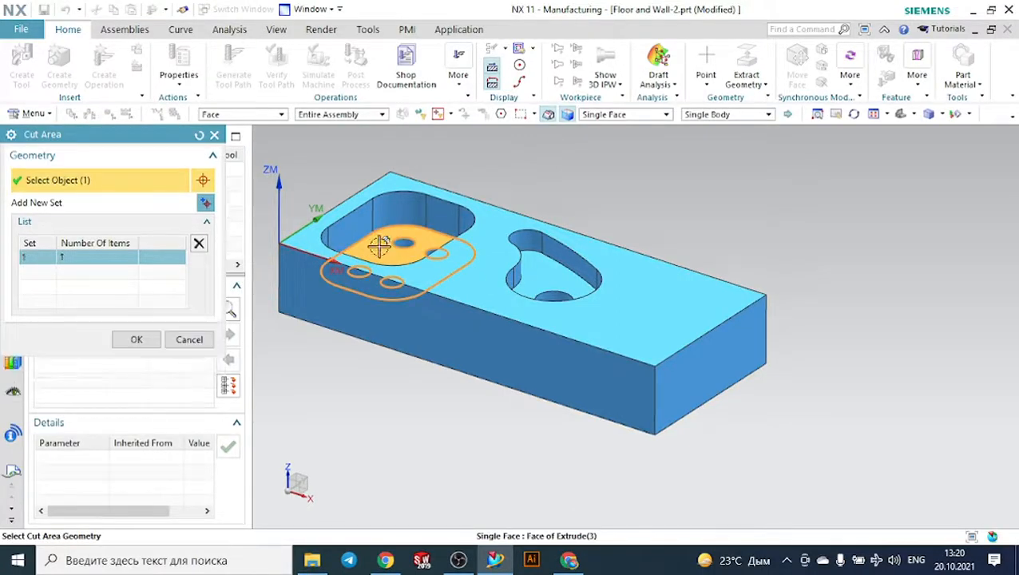
click(137, 340)
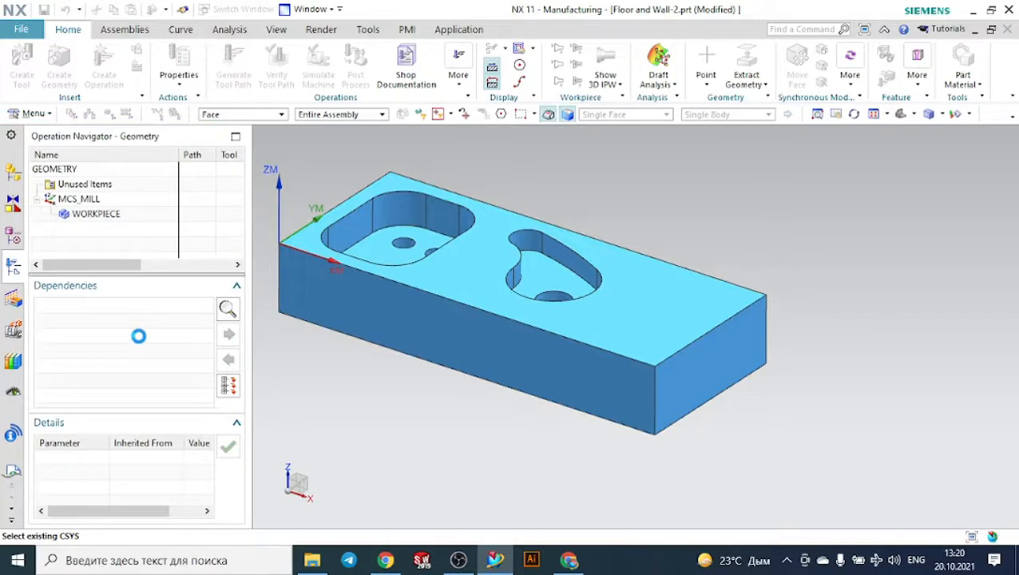
- Generate the pocket floor's tool path with the Zig cut pattern and inspect it
scroll(139, 339, down, 5)
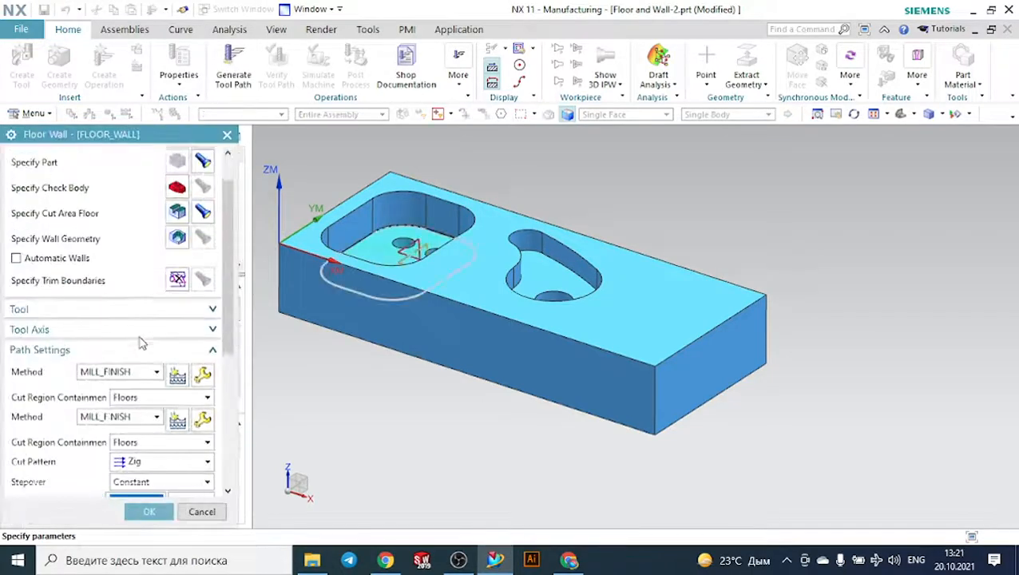
scroll(137, 412, down, 5)
click(74, 456)
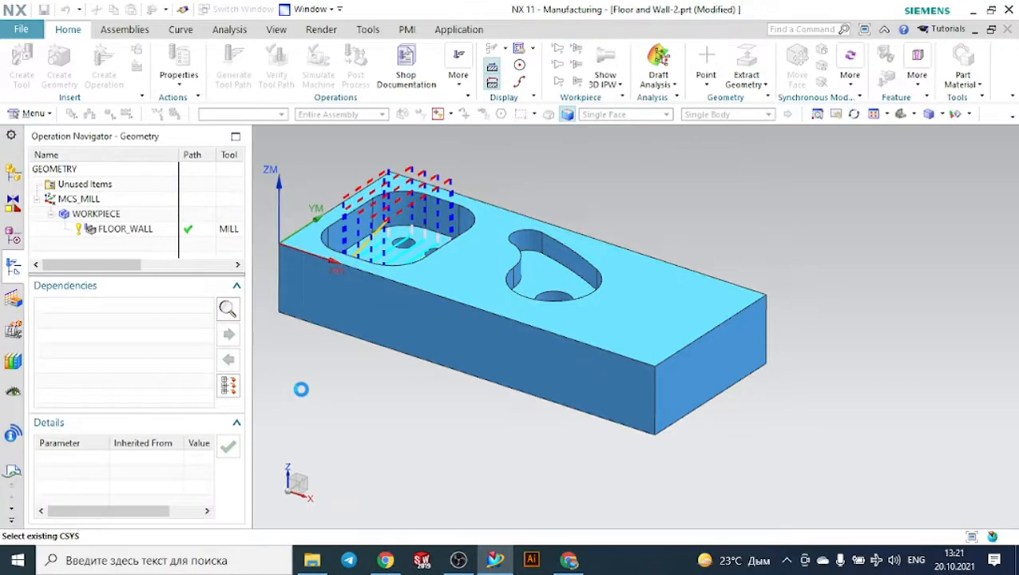
mouse_move(359, 407)
middle_down()
mouse_move(409, 419)
mouse_move(357, 423)
mouse_move(364, 432)
mouse_move(386, 427)
mouse_move(381, 409)
mouse_move(359, 410)
mouse_move(368, 407)
middle_up()
- Change the cut pattern to Follow Periphery and regenerate the FLOOR_WALL tool path
click(186, 464)
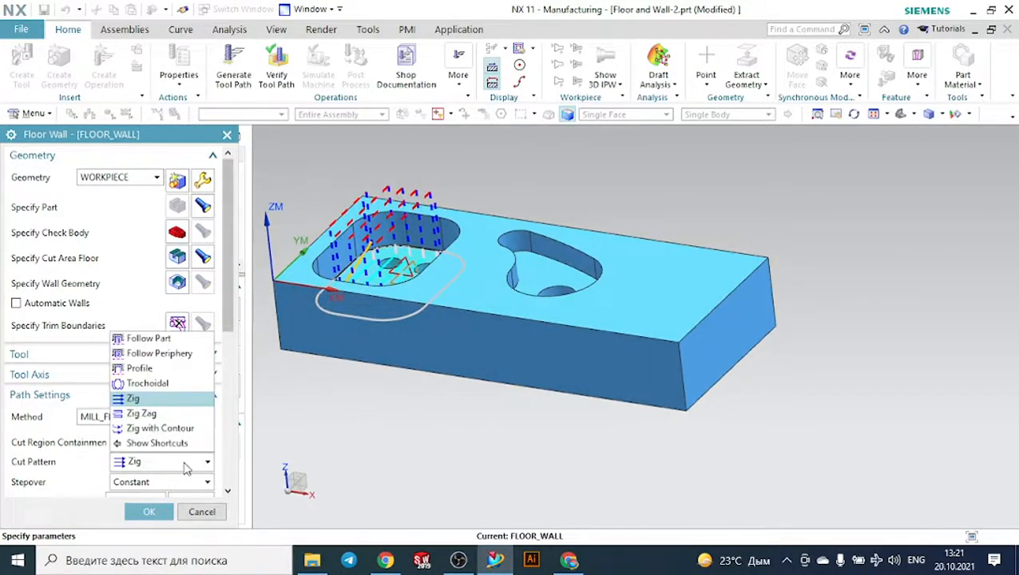
click(163, 355)
scroll(120, 479, down, 6)
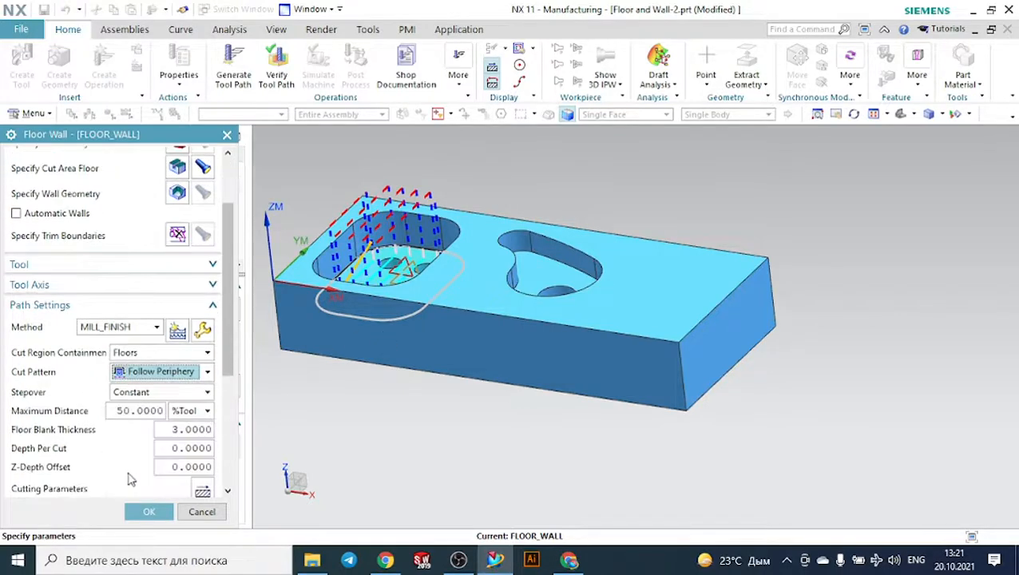
scroll(90, 493, down, 3)
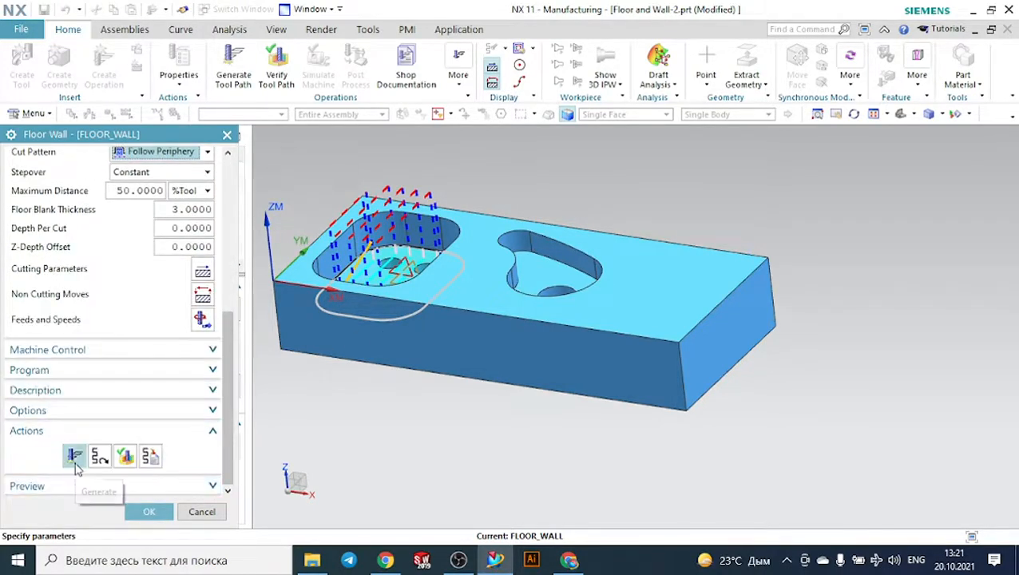
click(76, 457)
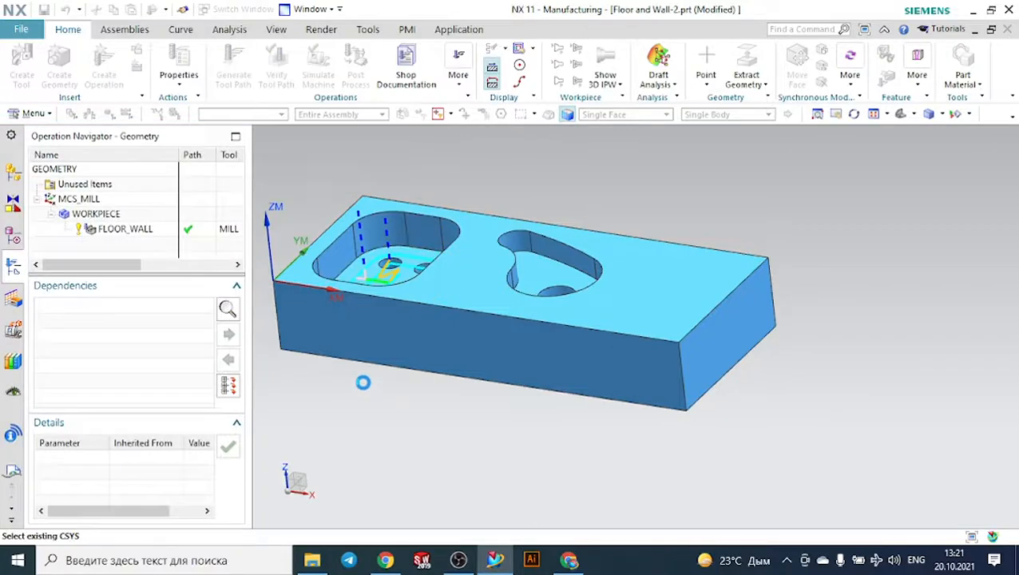
- Measure the distance from the block's top face to the rounded rectangular pocket's floor
click(230, 30)
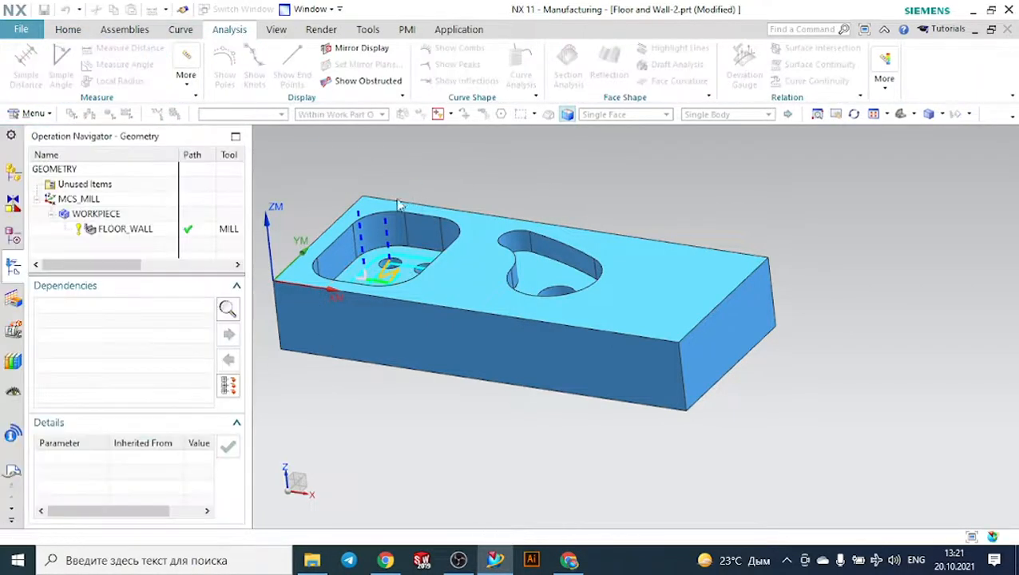
scroll(370, 211, up, 4)
click(366, 222)
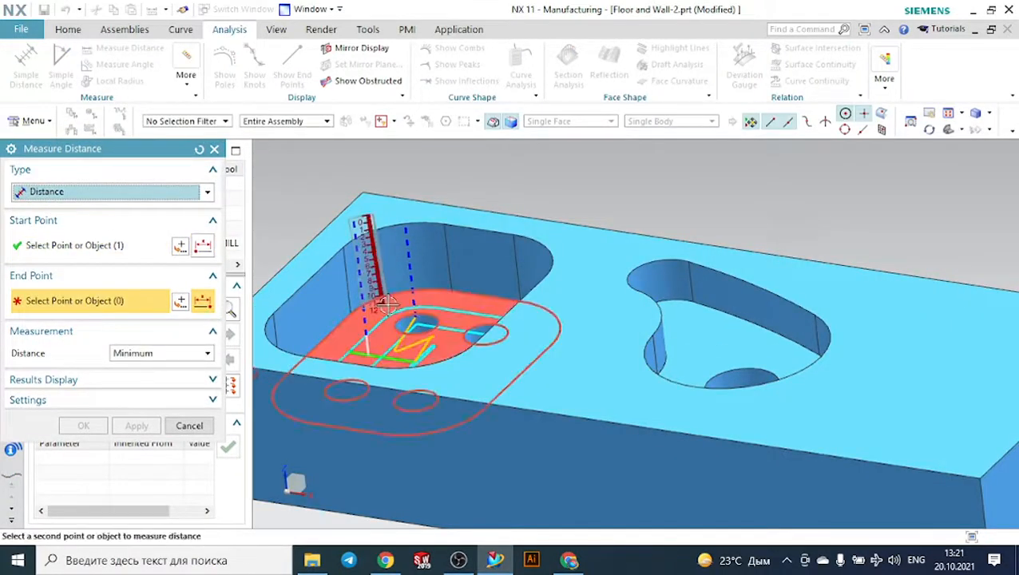
click(387, 304)
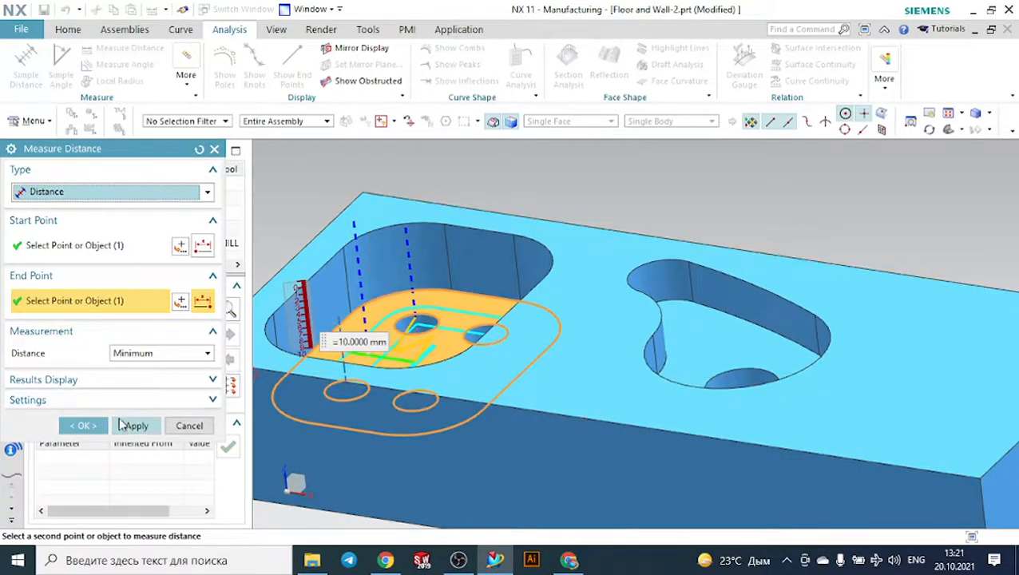
click(94, 428)
- Set the operation's floor blank thickness to 10 and its depth per cut to 1
scroll(157, 455, down, 2)
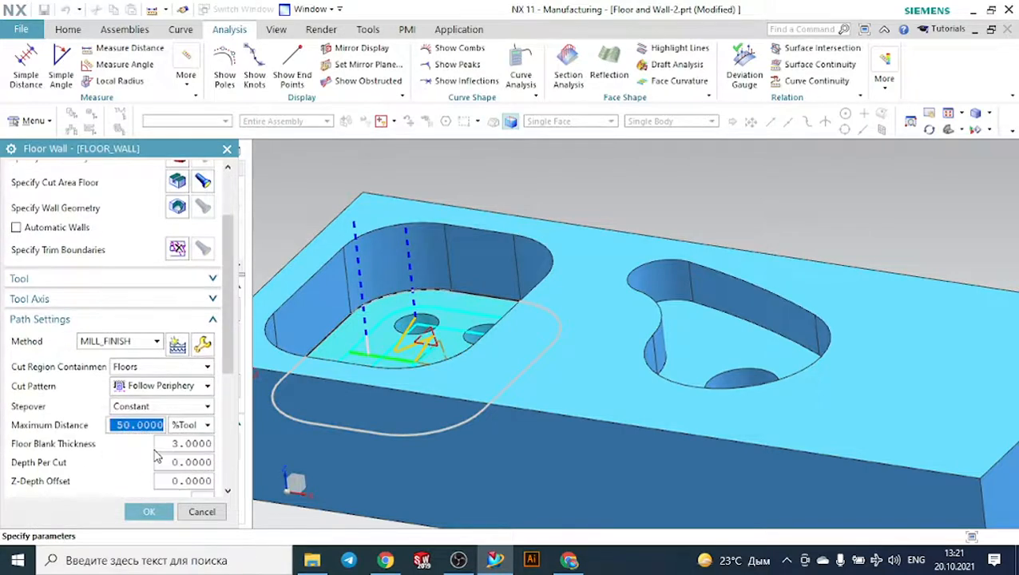
scroll(158, 455, down, 1)
click(190, 402)
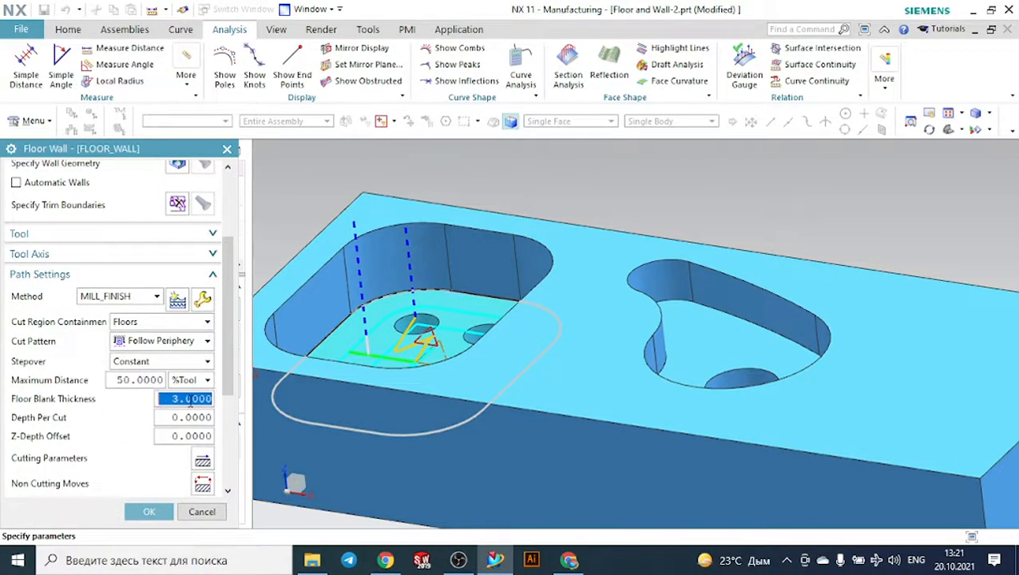
text(1)
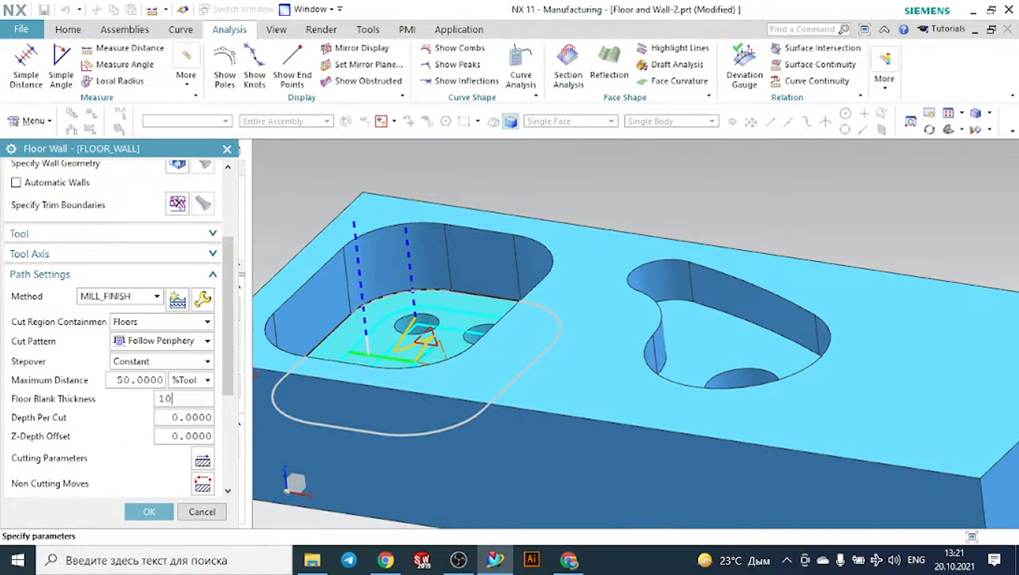
text(0)
click(199, 419)
text(1)
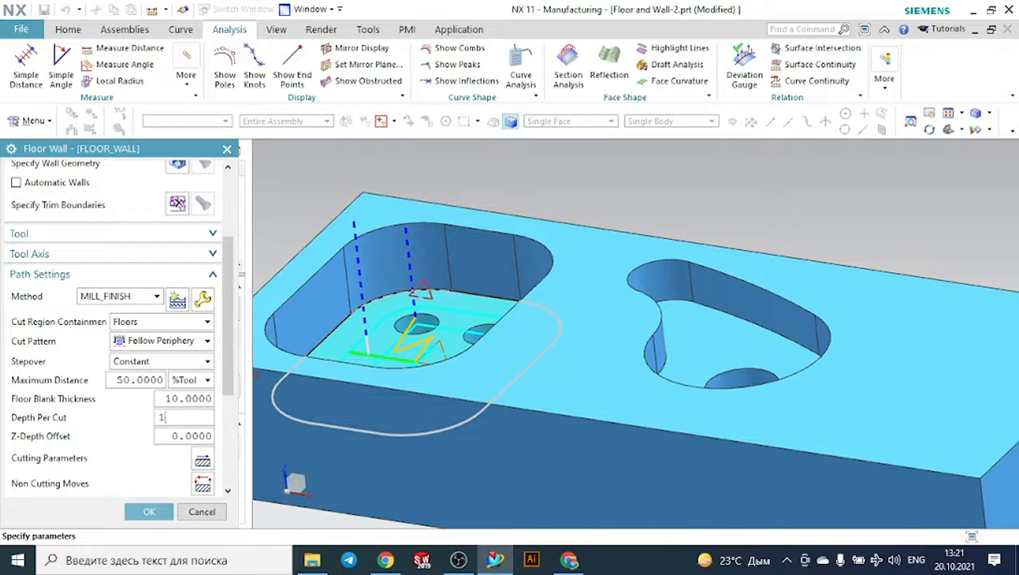
- Regenerate the FLOOR_WALL tool path with the new depth settings, accept it, and reopen the operation
scroll(199, 438, down, 5)
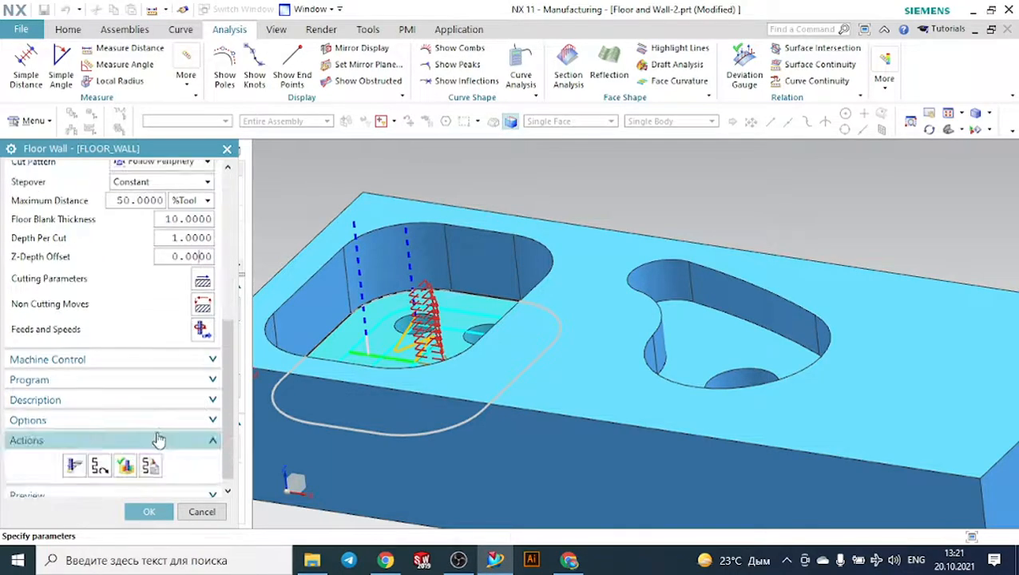
click(74, 458)
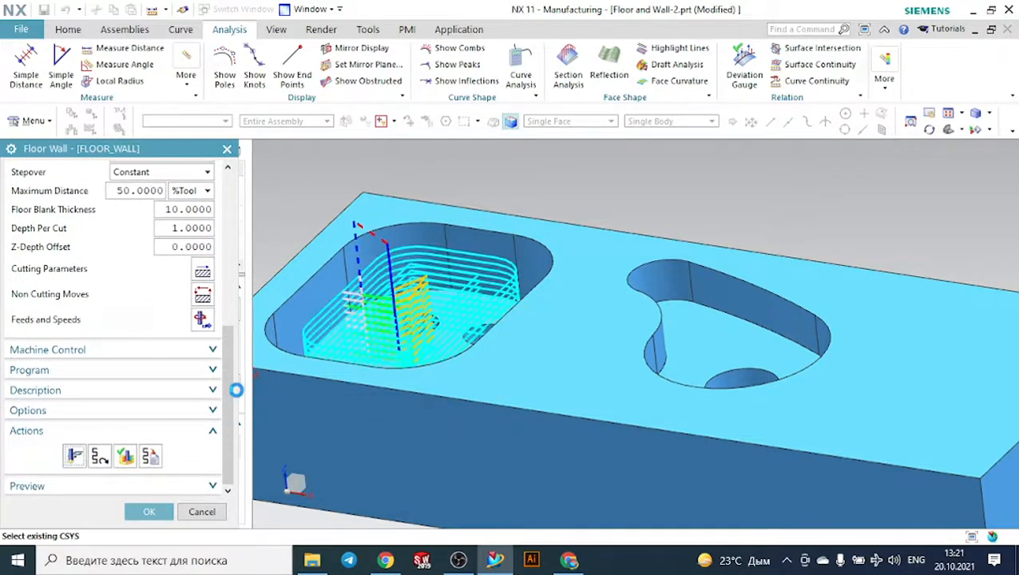
middle_click(247, 382)
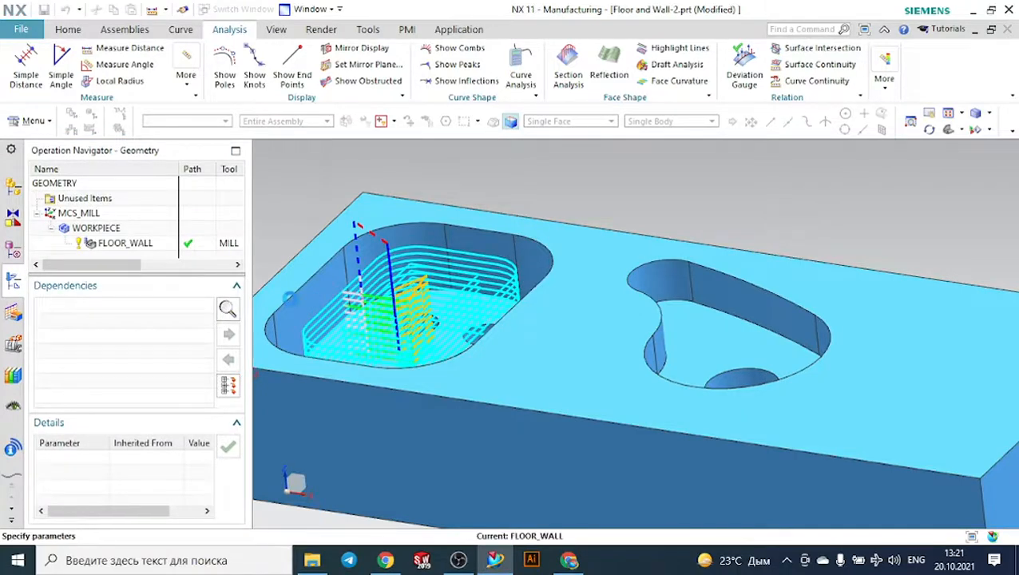
scroll(144, 403, down, 3)
scroll(154, 439, down, 5)
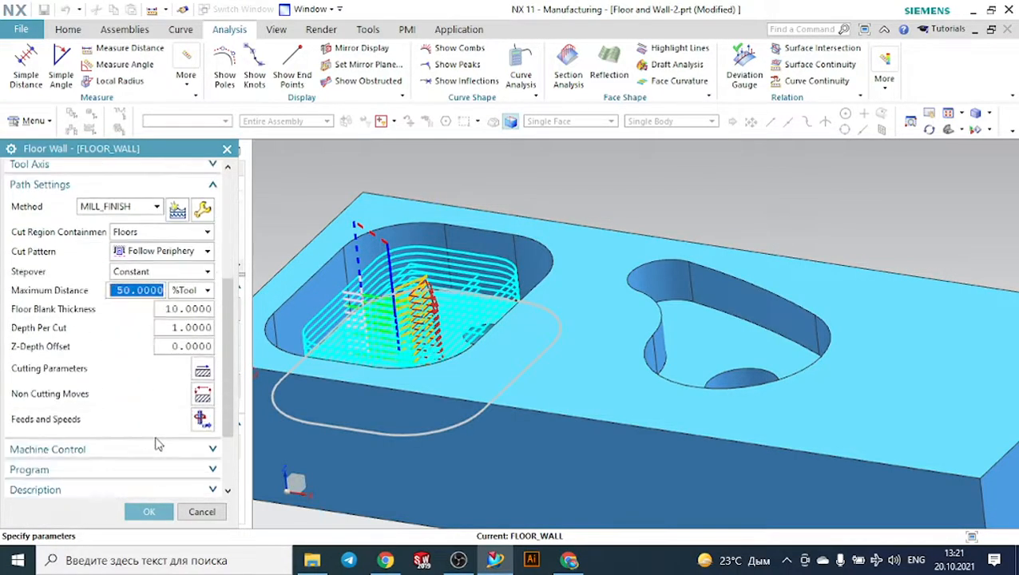
- Verify the pocket tool path with a 3D Dynamic simulation at animation speed 4, and accept the operation
click(126, 458)
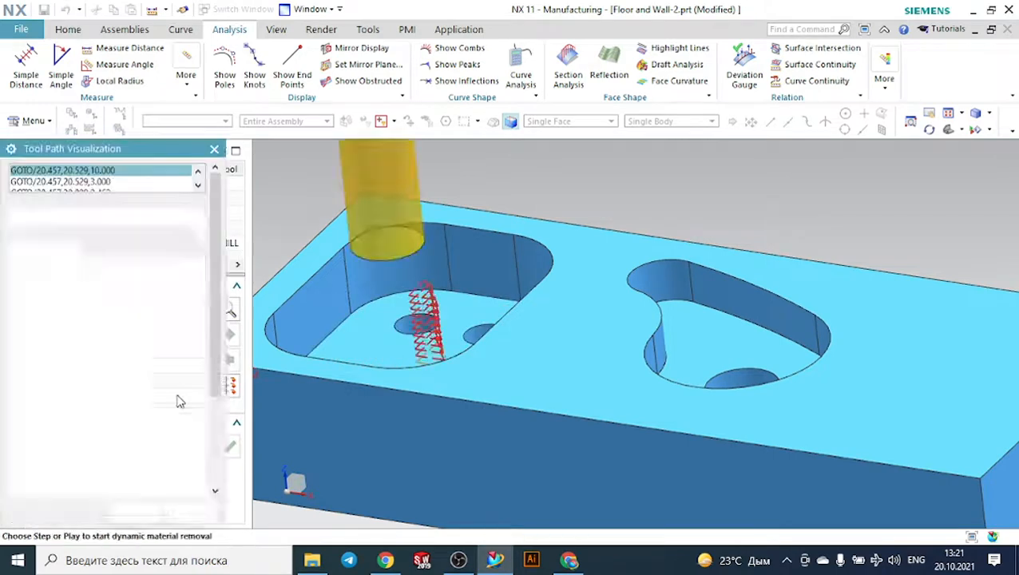
scroll(635, 180, down, 5)
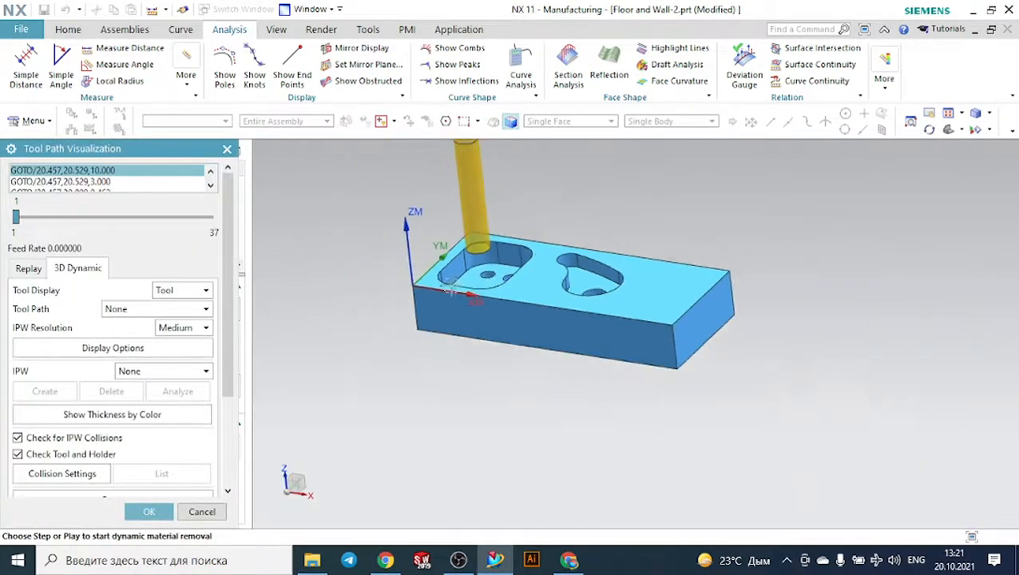
middle_drag(368, 264, 374, 278)
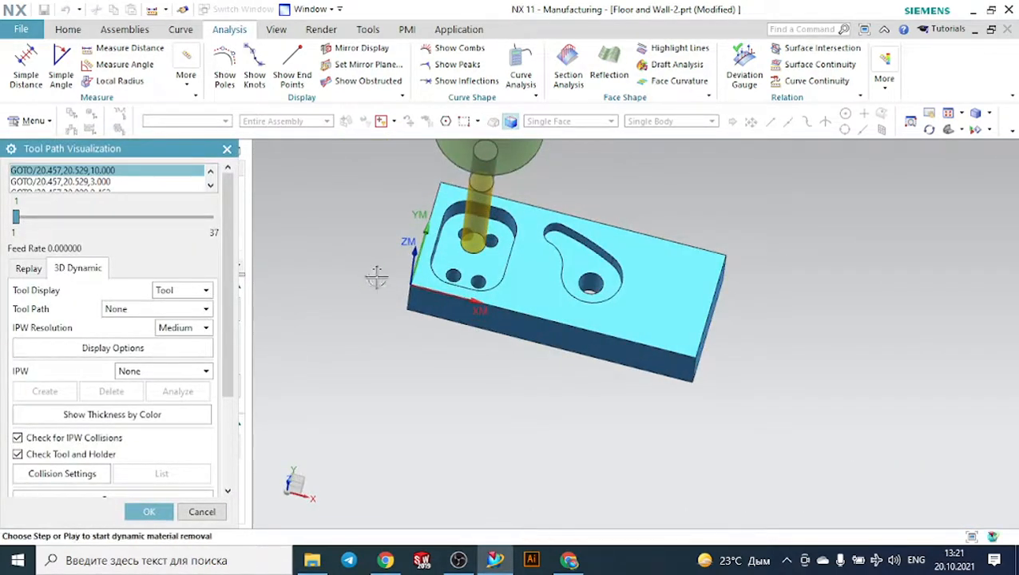
scroll(167, 403, down, 3)
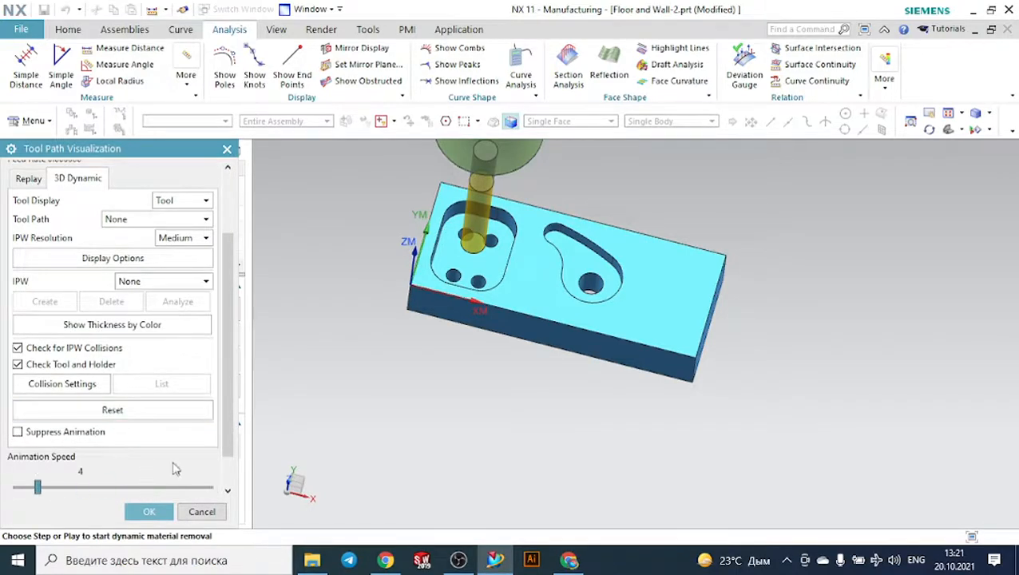
scroll(168, 459, down, 2)
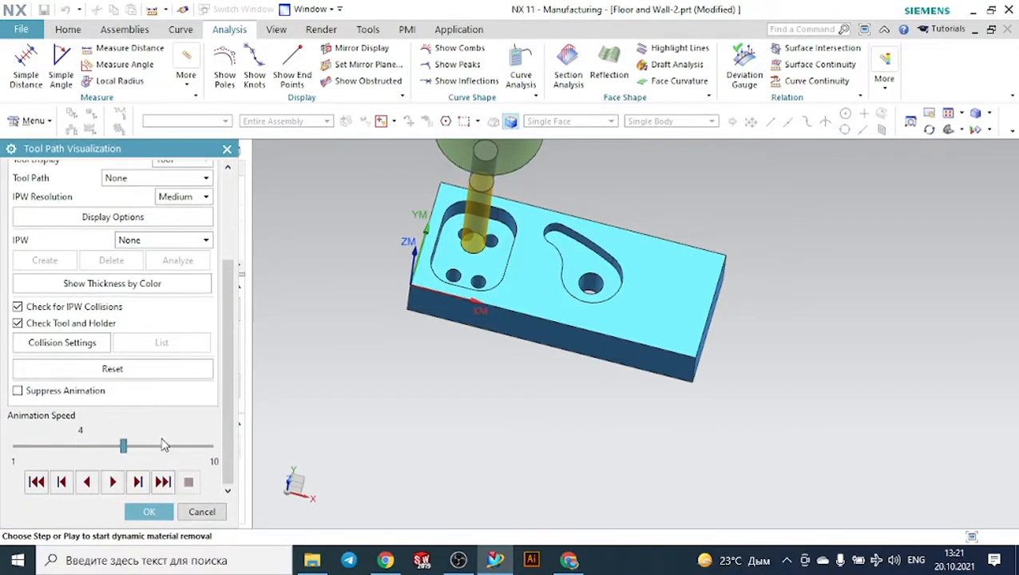
scroll(126, 465, up, 4)
scroll(227, 479, down, 2)
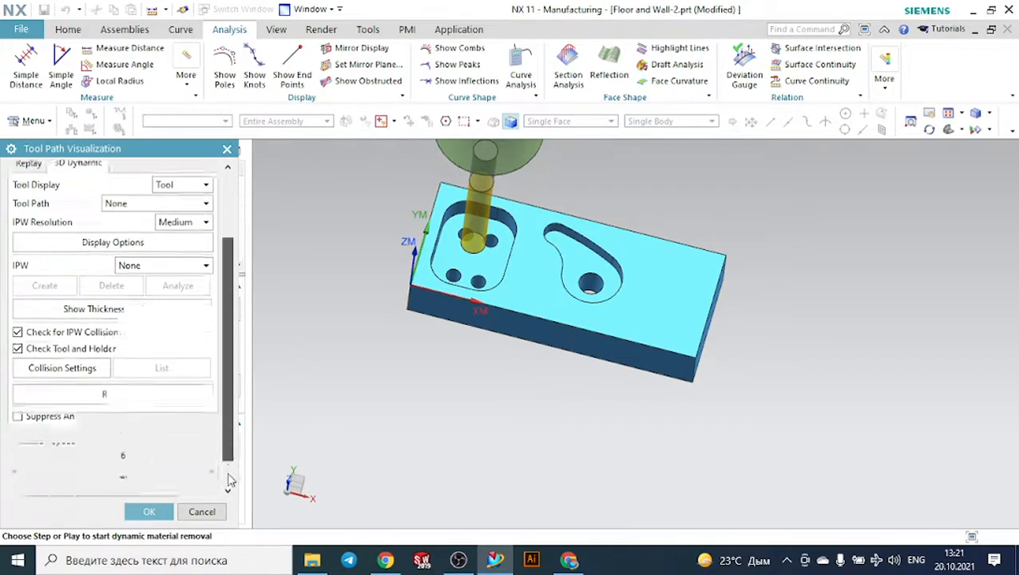
drag(125, 447, 80, 448)
click(117, 481)
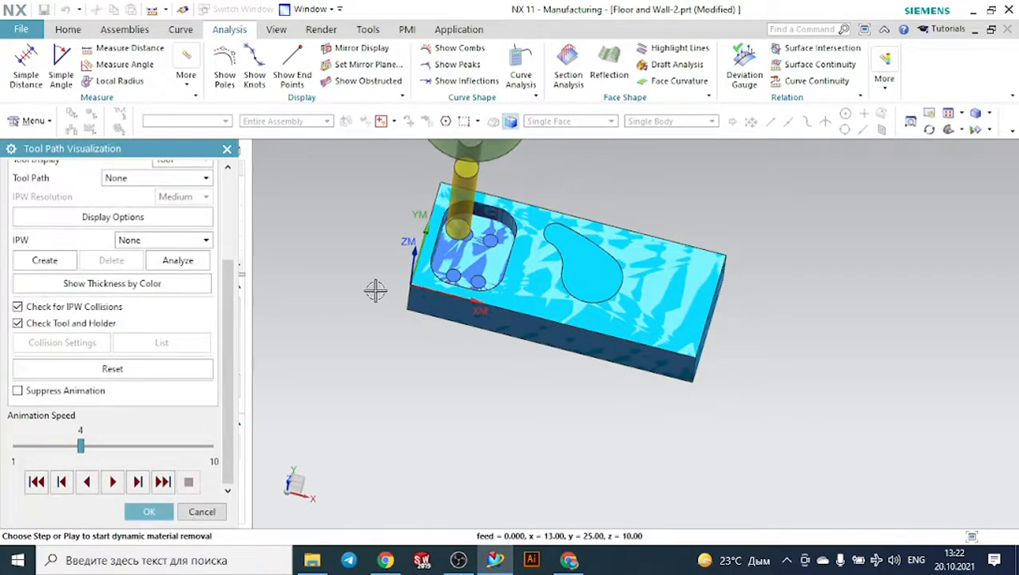
mouse_move(371, 291)
middle_down()
mouse_move(382, 274)
mouse_move(364, 266)
mouse_move(374, 274)
middle_up()
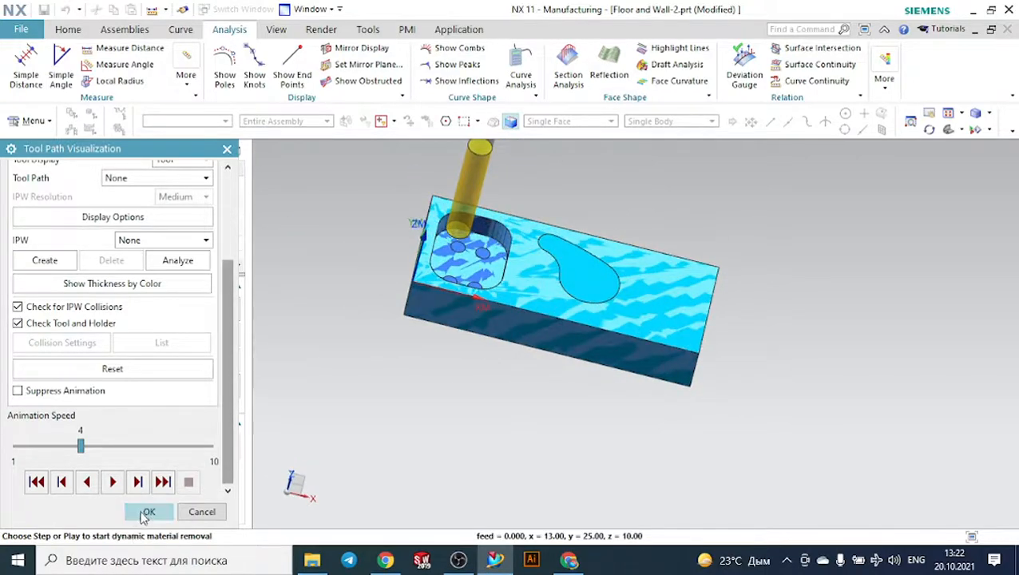
click(144, 513)
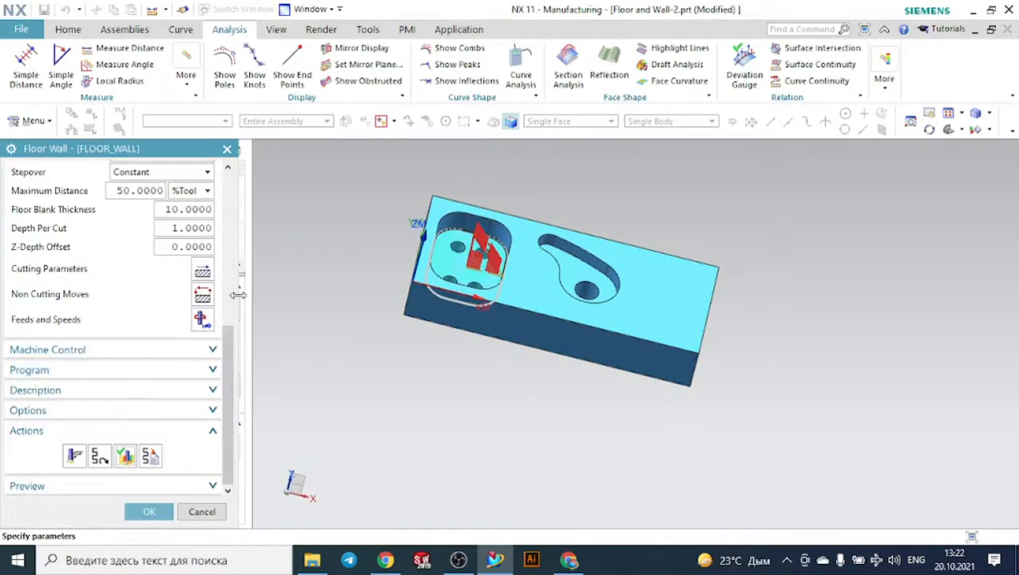
click(148, 512)
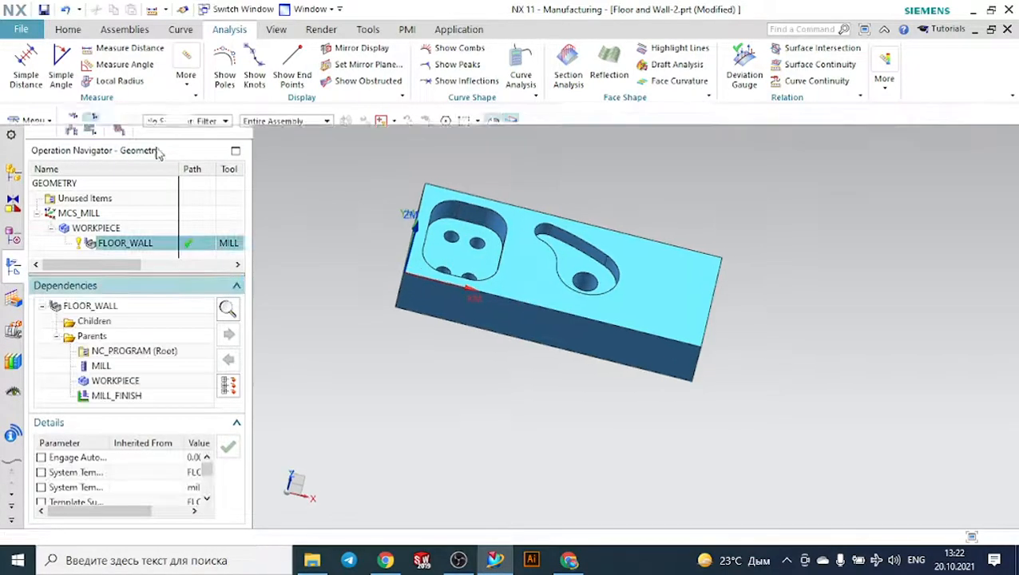
- Measure the diameter of one of the four small holes in the rounded rectangular pocket's floor
click(68, 29)
middle_drag(628, 189, 628, 209)
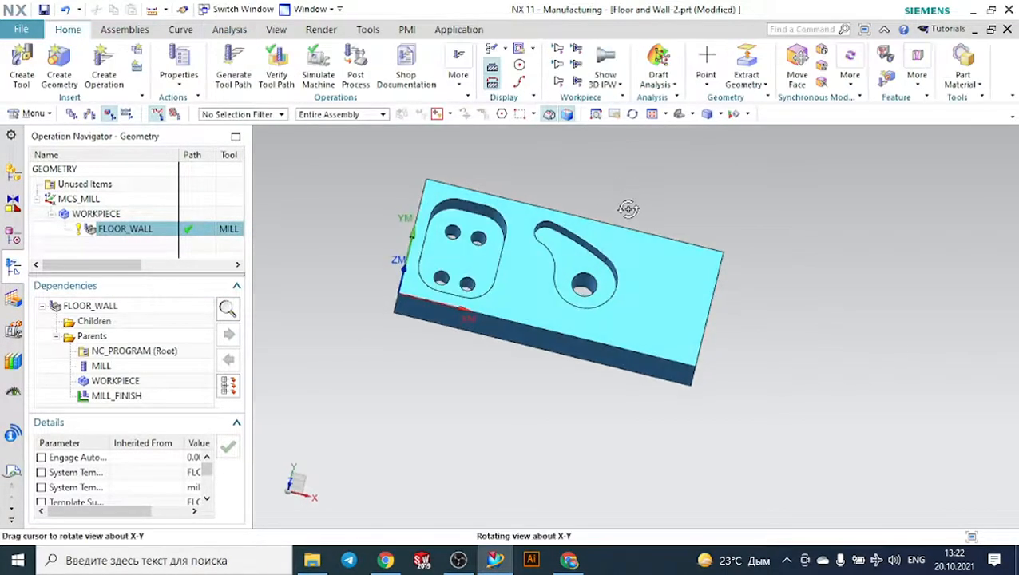
scroll(508, 229, up, 3)
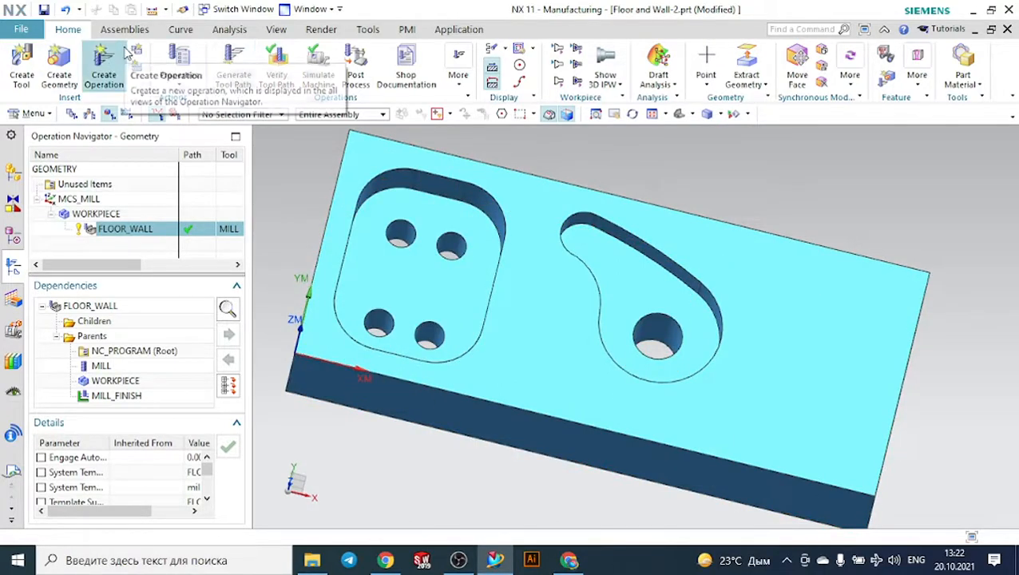
click(222, 33)
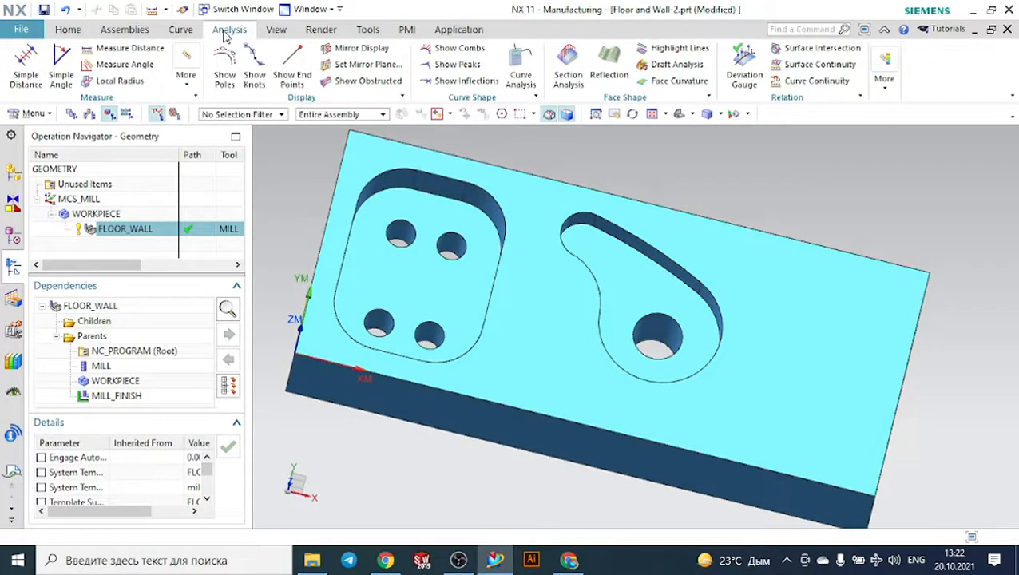
click(25, 63)
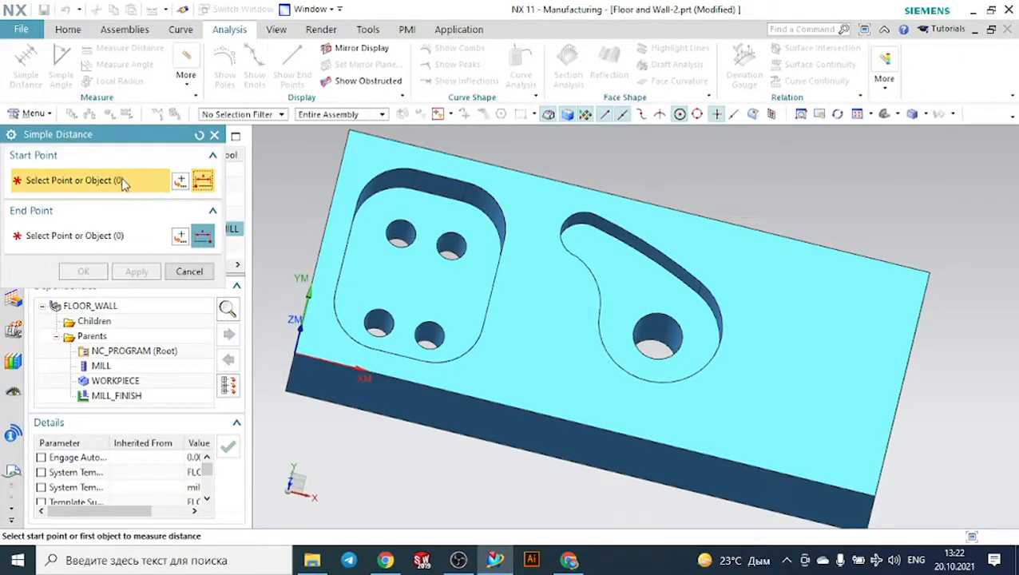
click(214, 135)
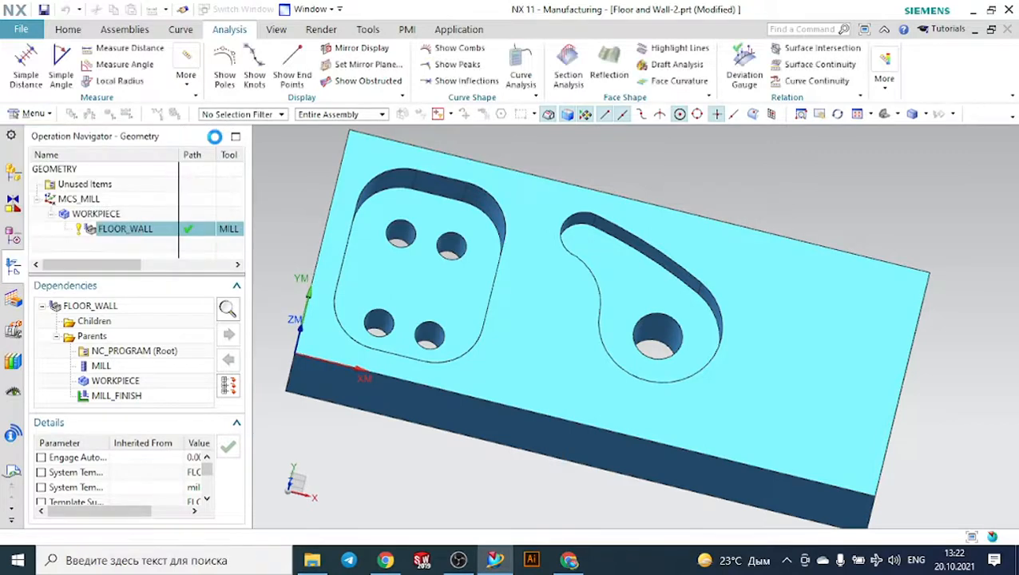
click(126, 49)
click(83, 178)
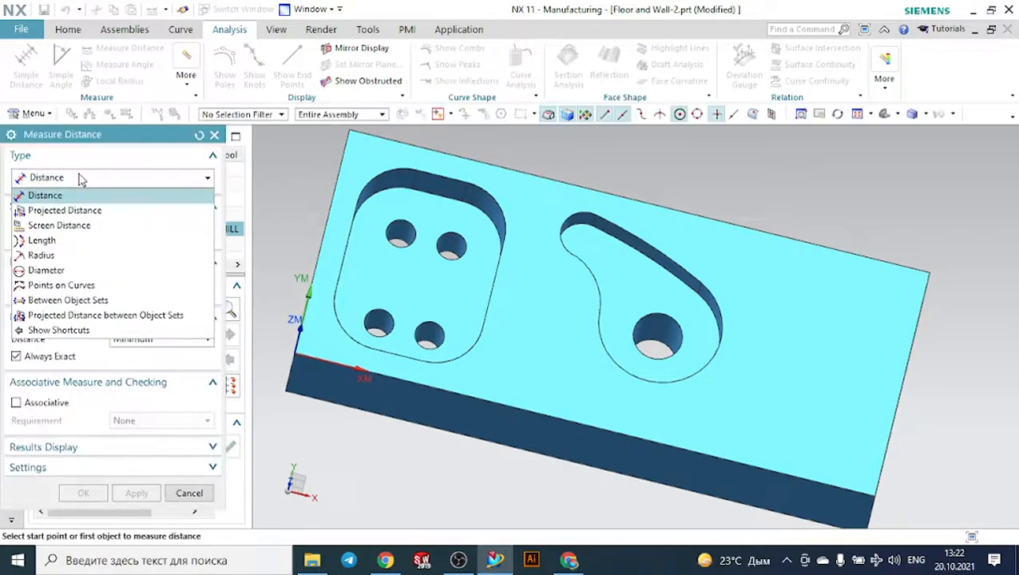
click(70, 270)
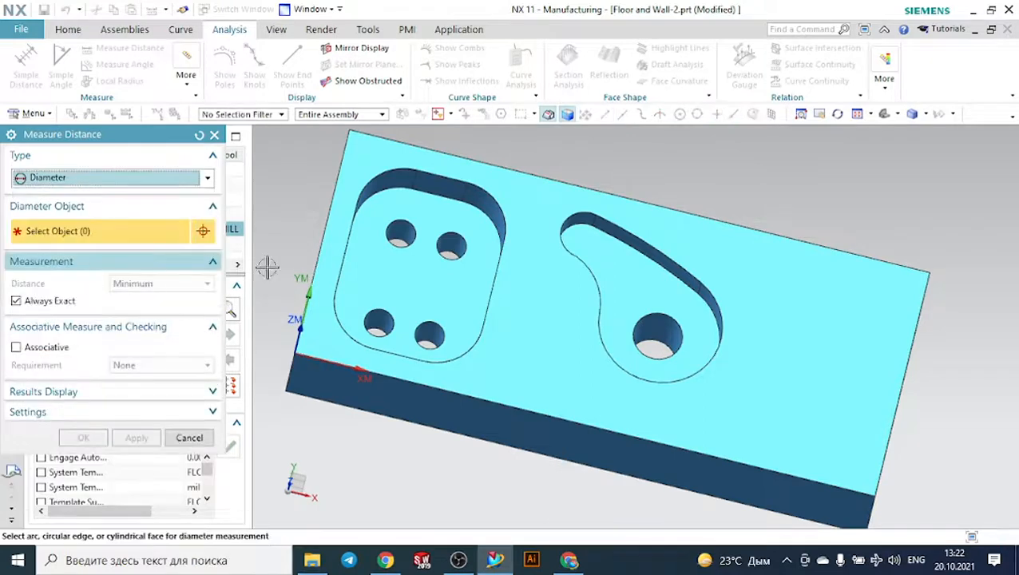
scroll(376, 260, up, 4)
click(409, 208)
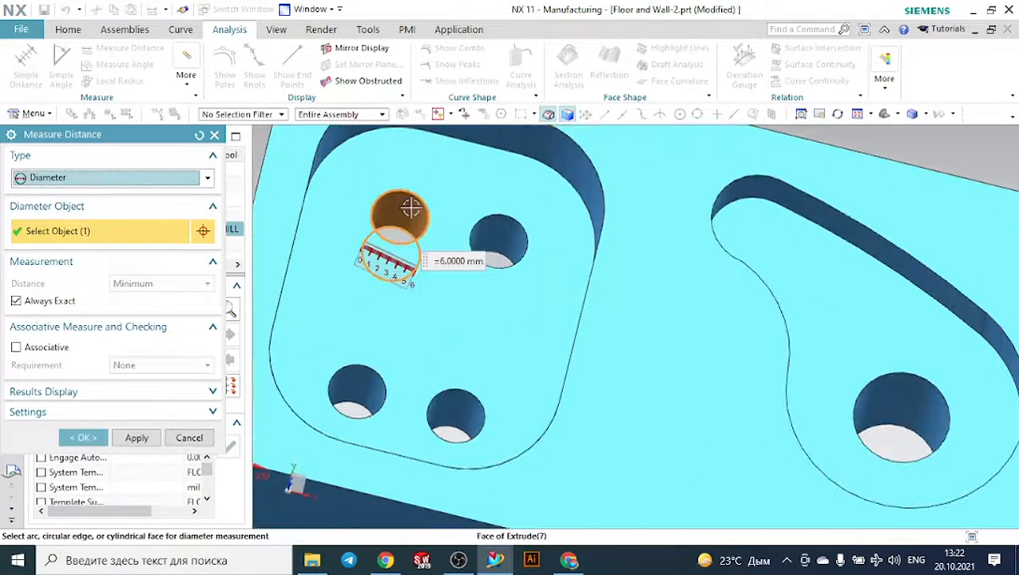
click(214, 135)
- Start creating a hole_making tool and choose the Twist Drill class from the tool library
click(69, 30)
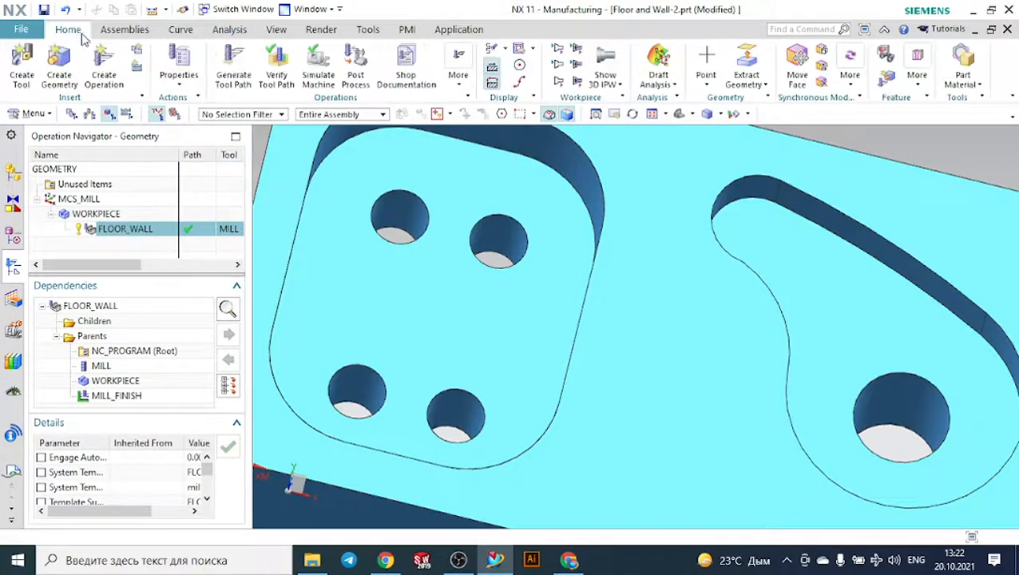
click(23, 64)
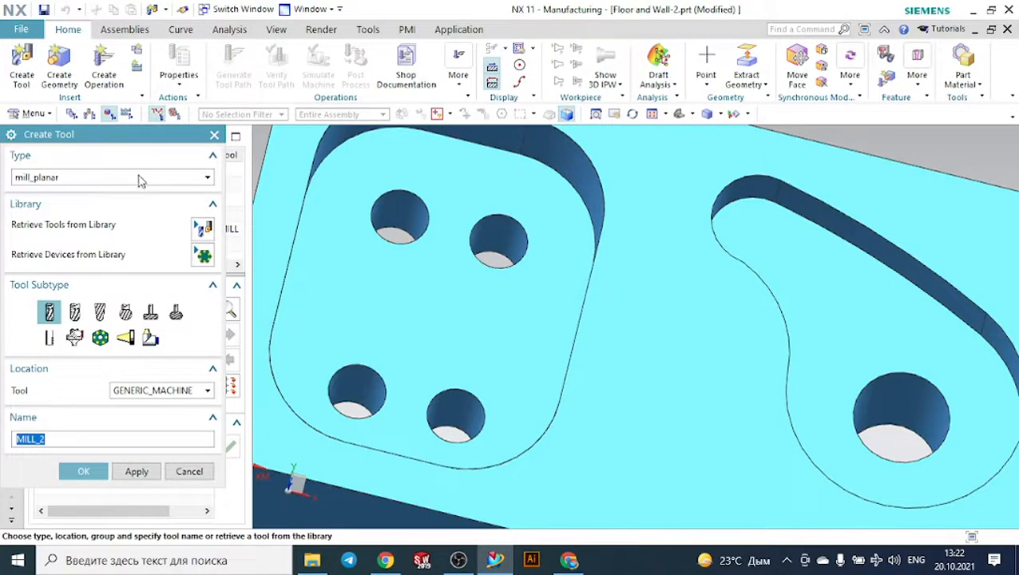
click(139, 178)
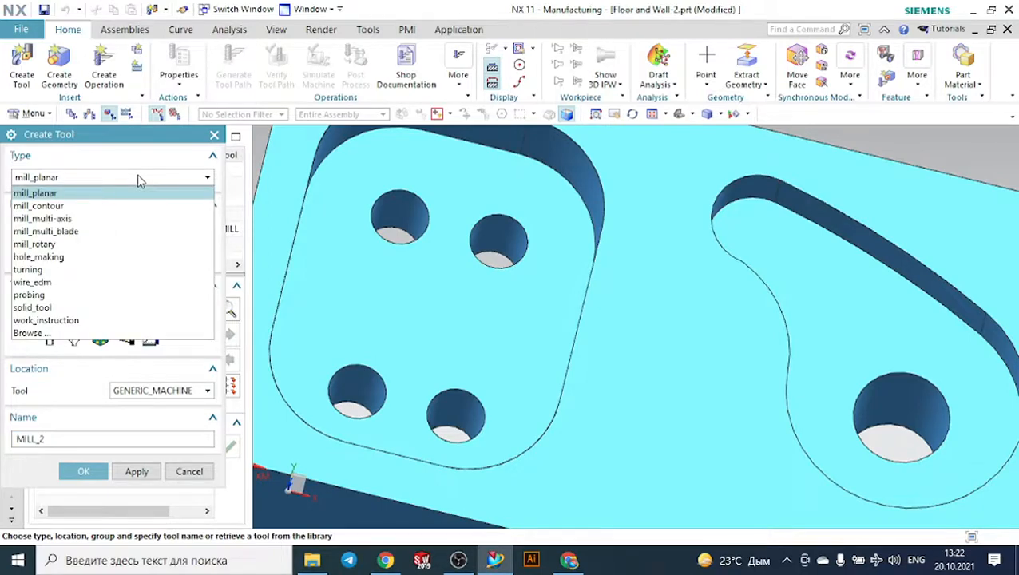
click(113, 257)
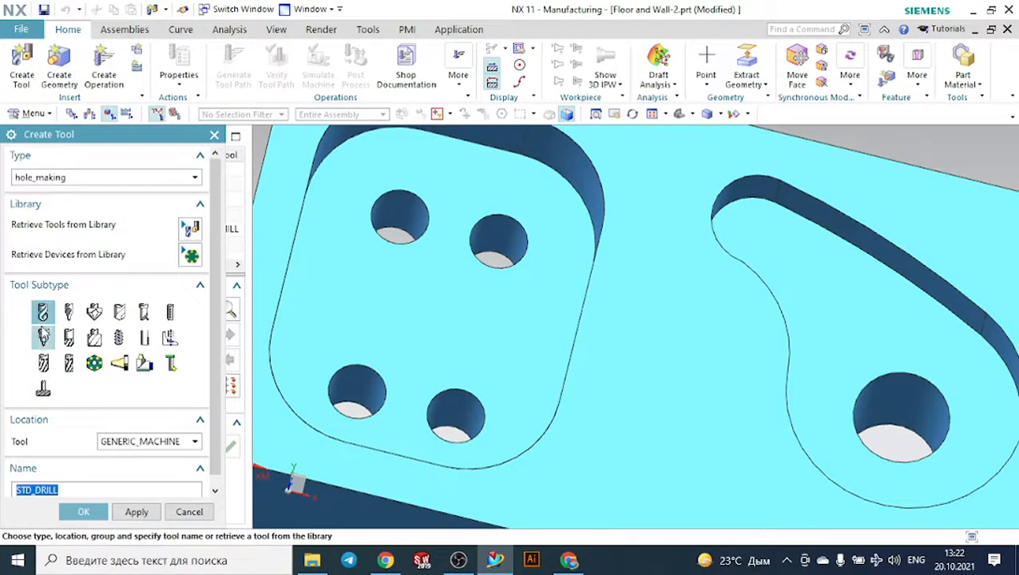
click(189, 229)
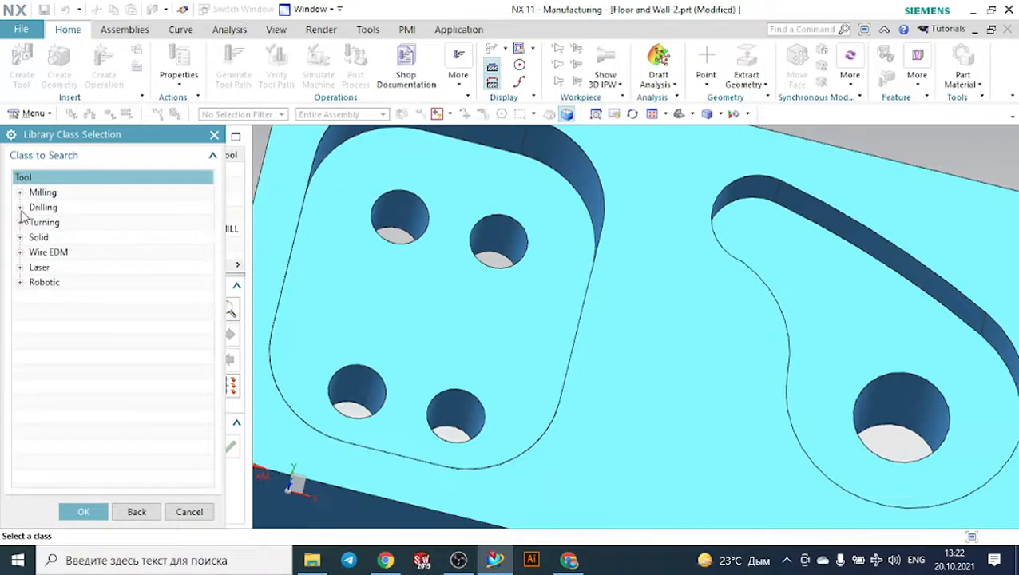
click(20, 208)
click(67, 224)
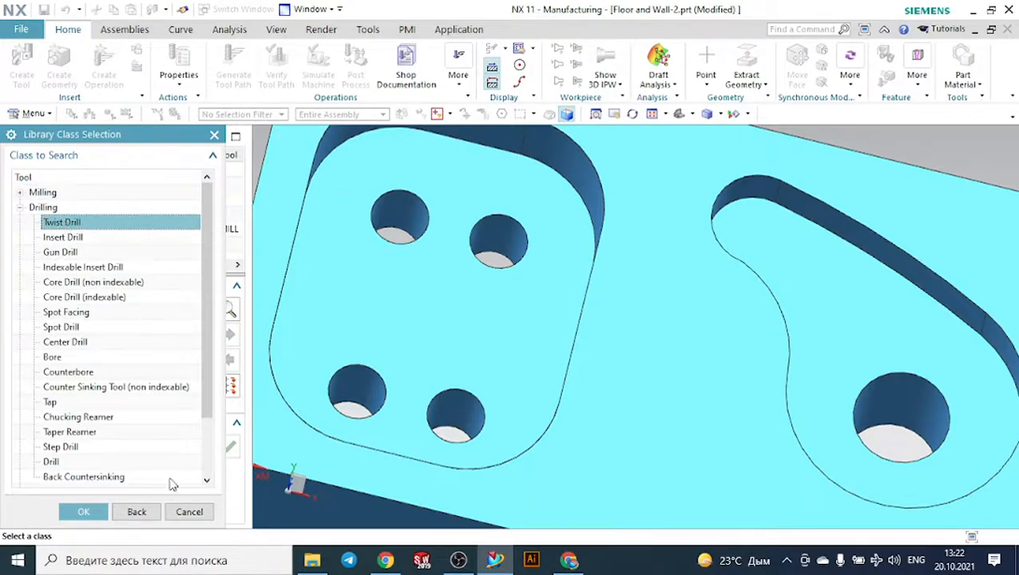
- Search for twist drills with diameter 6 and retrieve Twist Drill 6 mm, without creating an additional standard drill
click(87, 511)
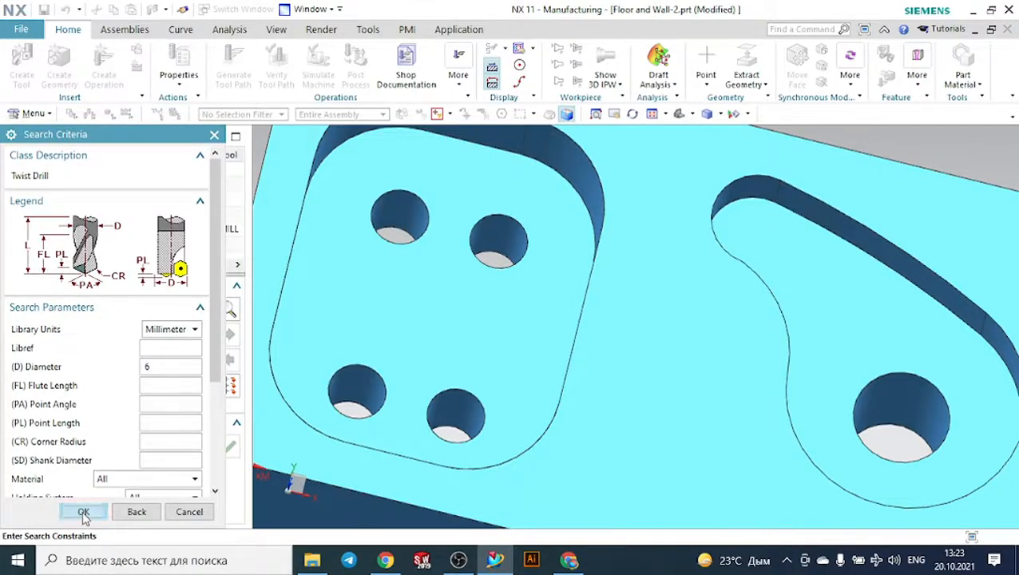
click(88, 511)
click(164, 345)
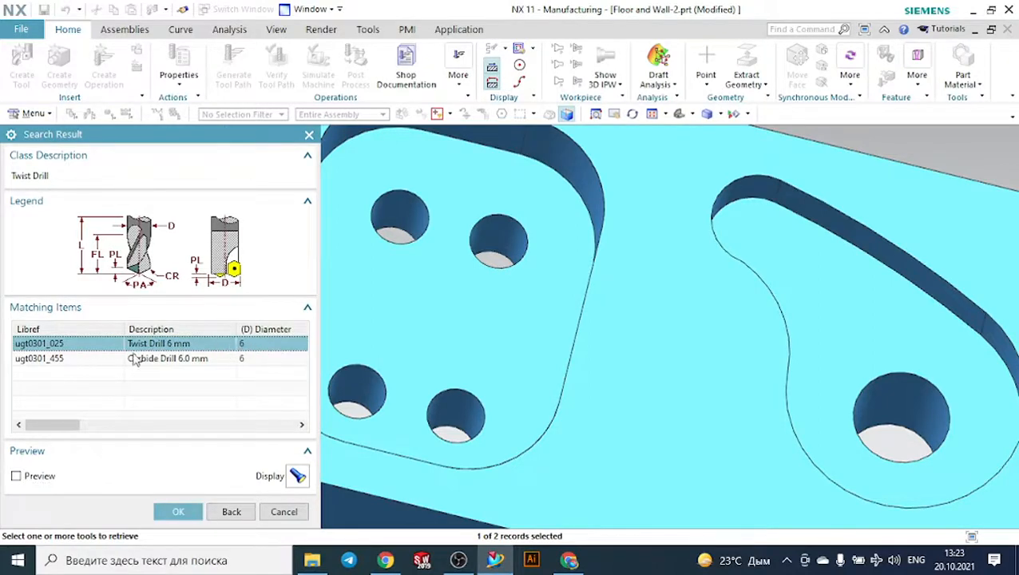
click(198, 511)
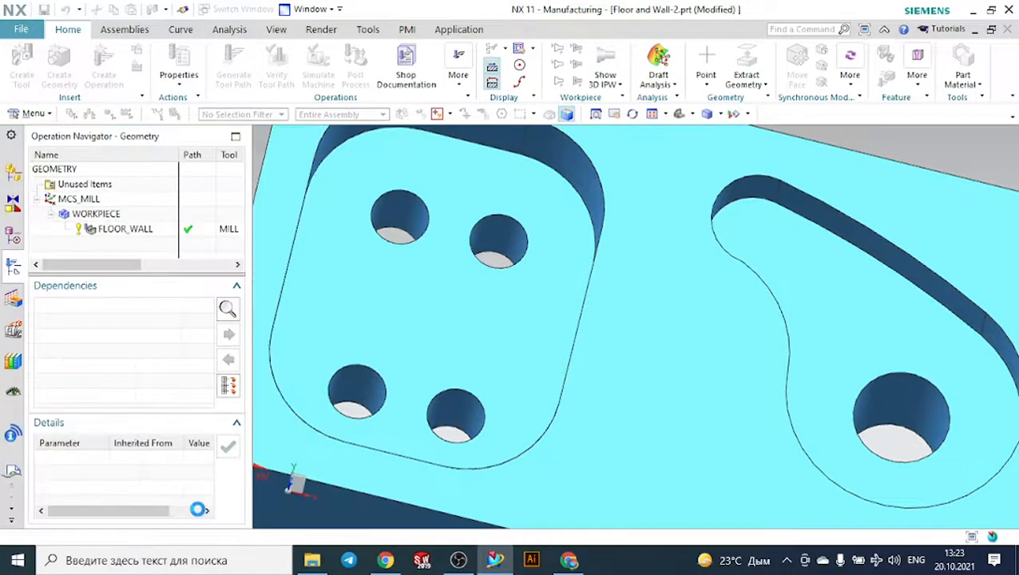
click(92, 511)
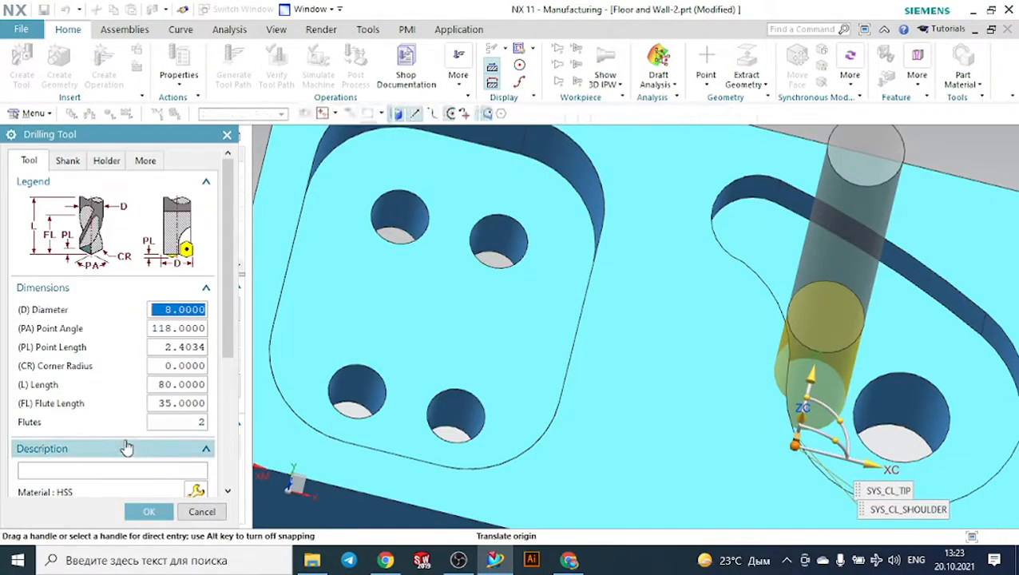
click(204, 511)
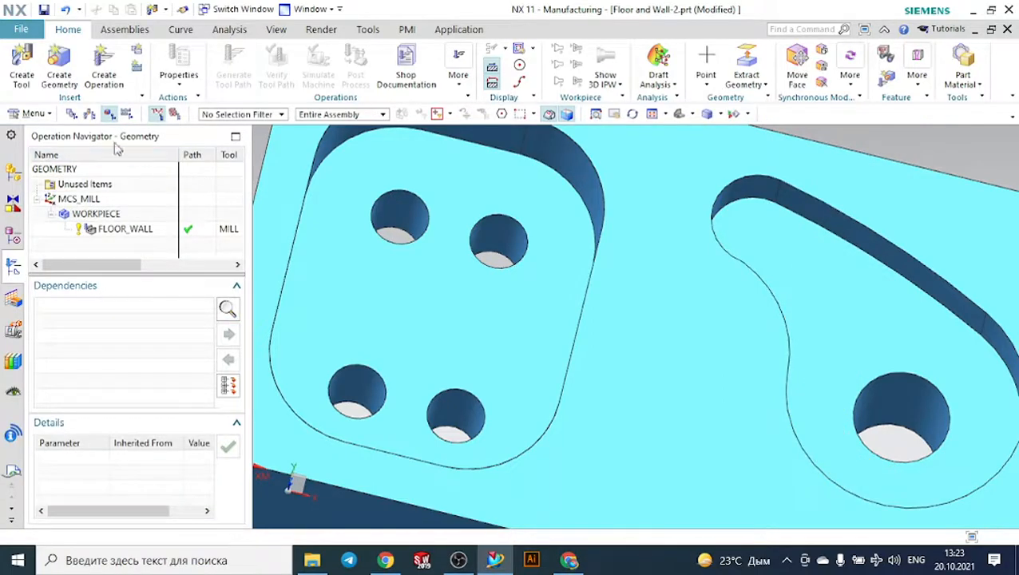
- Show the operation navigator's machine tool view and inspect the MILL_1 and UGT0301_025 tools on the model
click(89, 114)
click(83, 229)
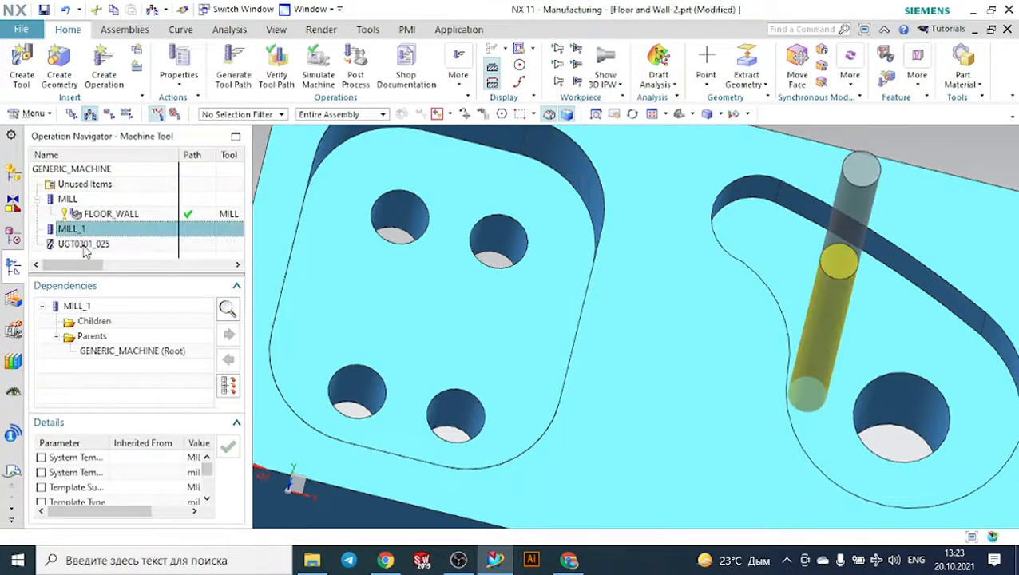
click(85, 246)
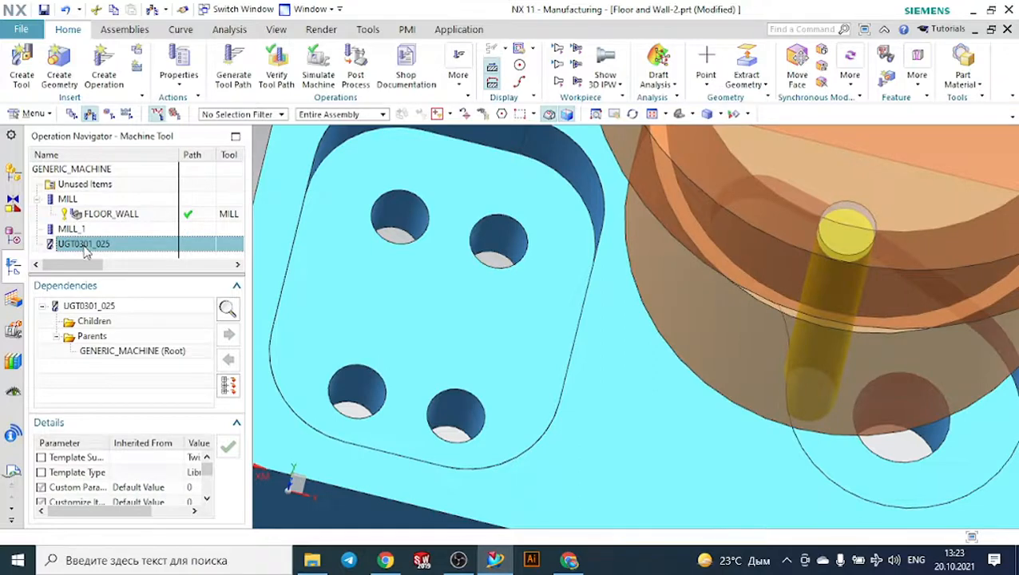
- Rename the MILL_1 tool as DRILL_D6
click(79, 231)
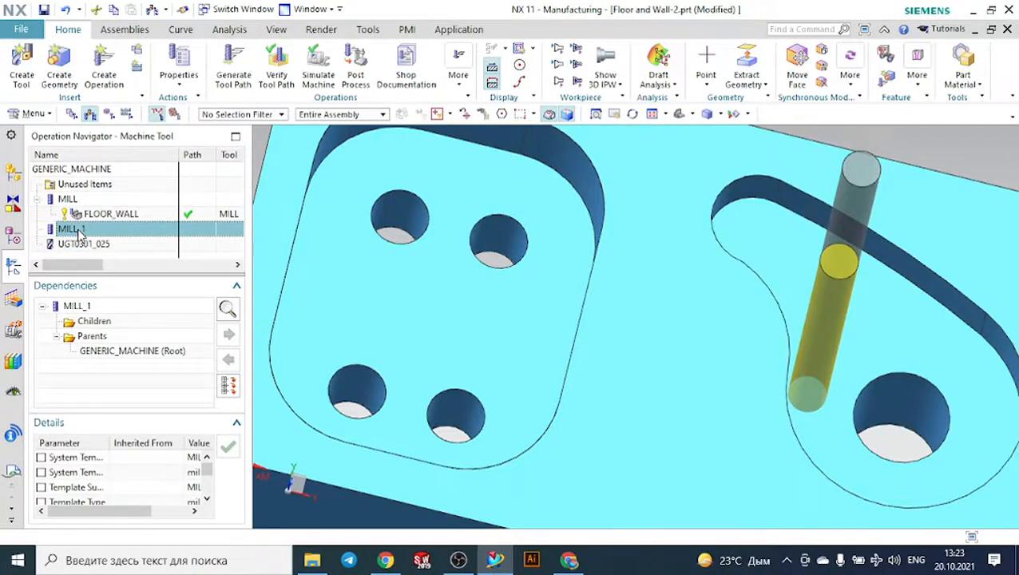
right_click(80, 232)
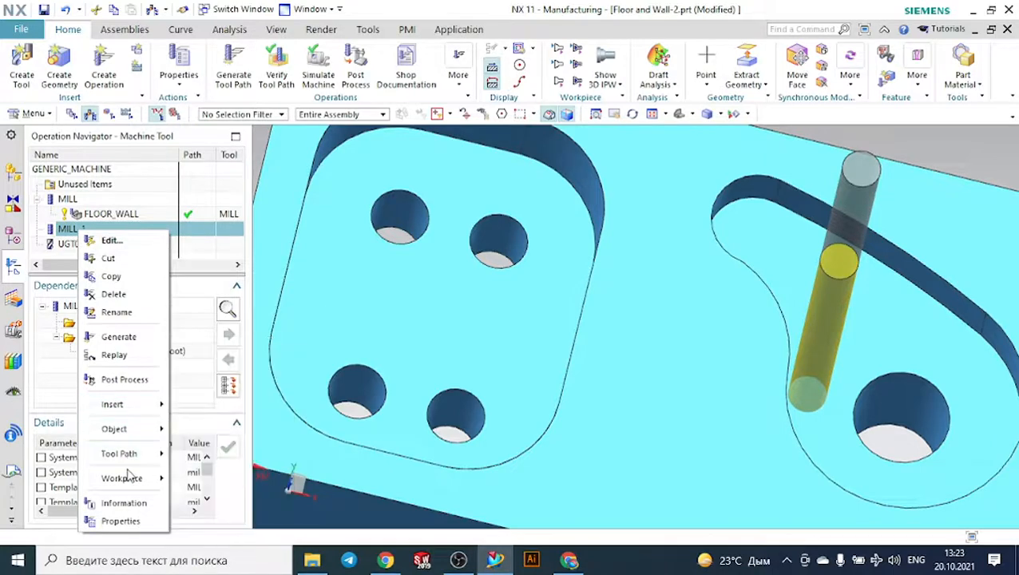
click(132, 317)
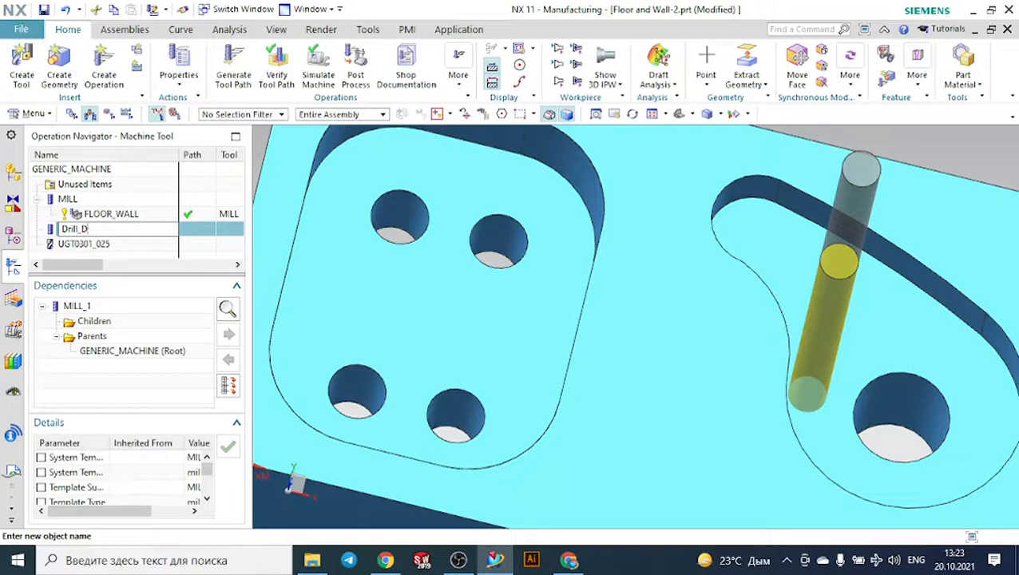
key(Return)
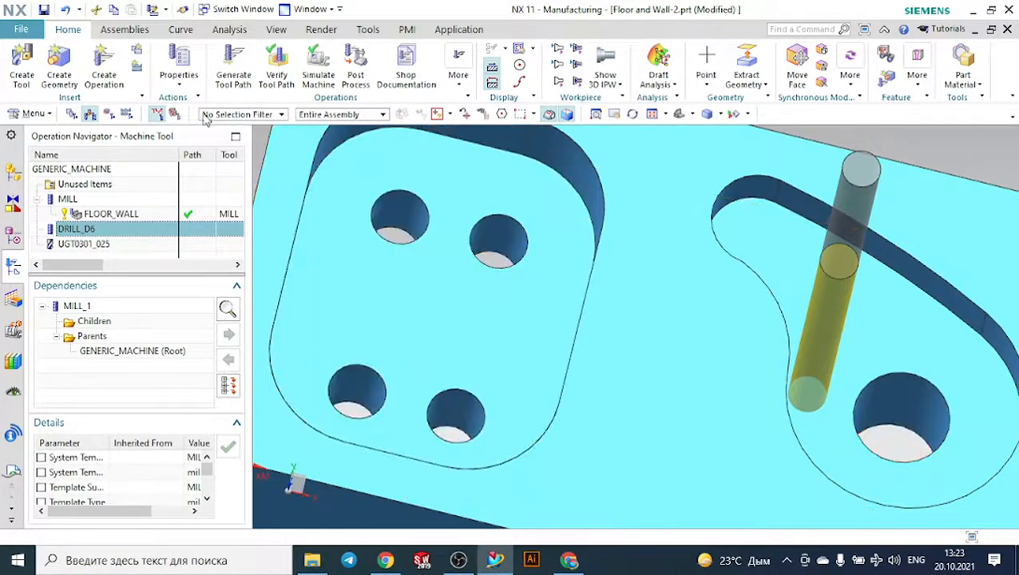
- Start creating a hole_making operation with the Drilling subtype
click(109, 59)
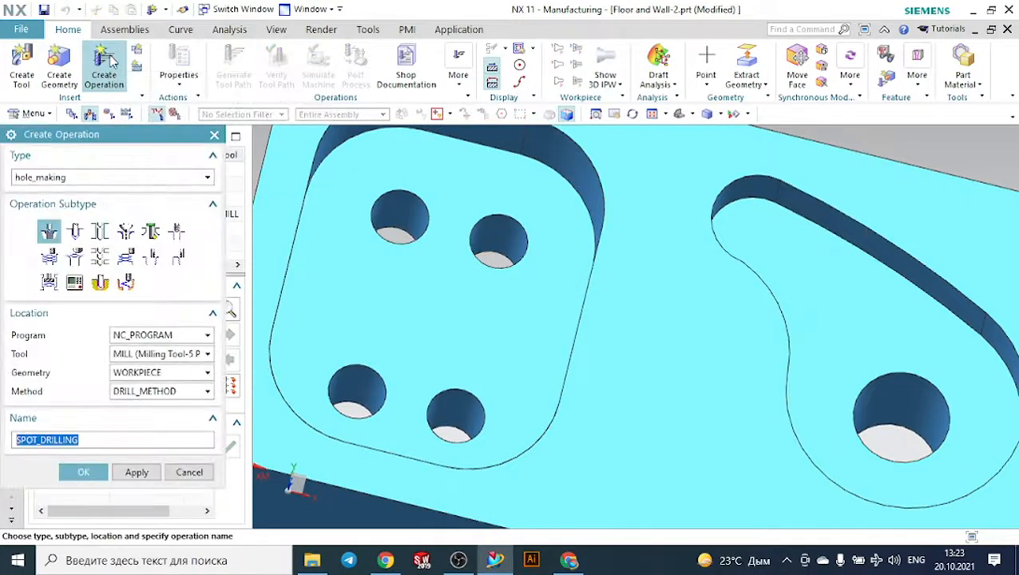
click(94, 178)
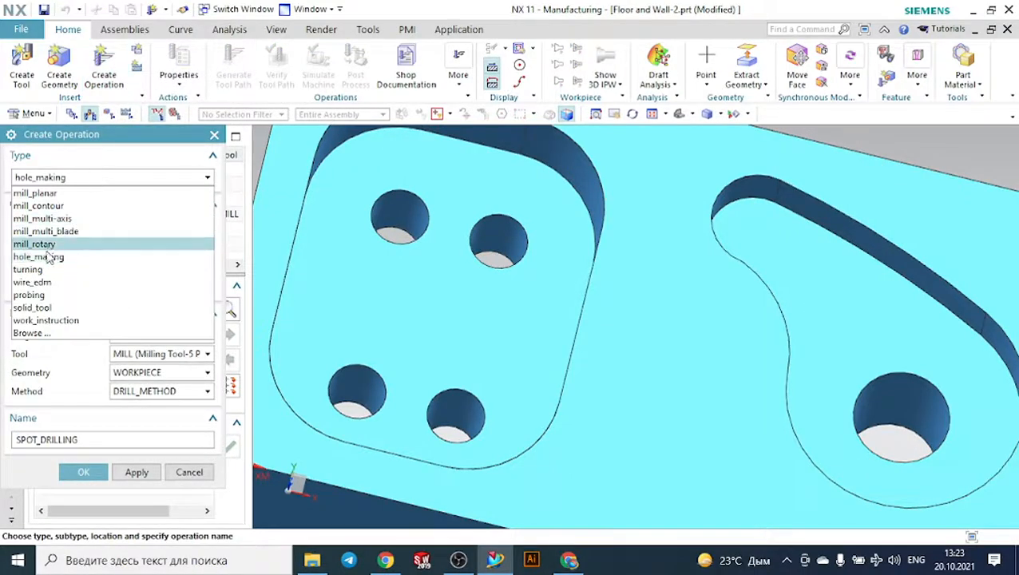
click(80, 257)
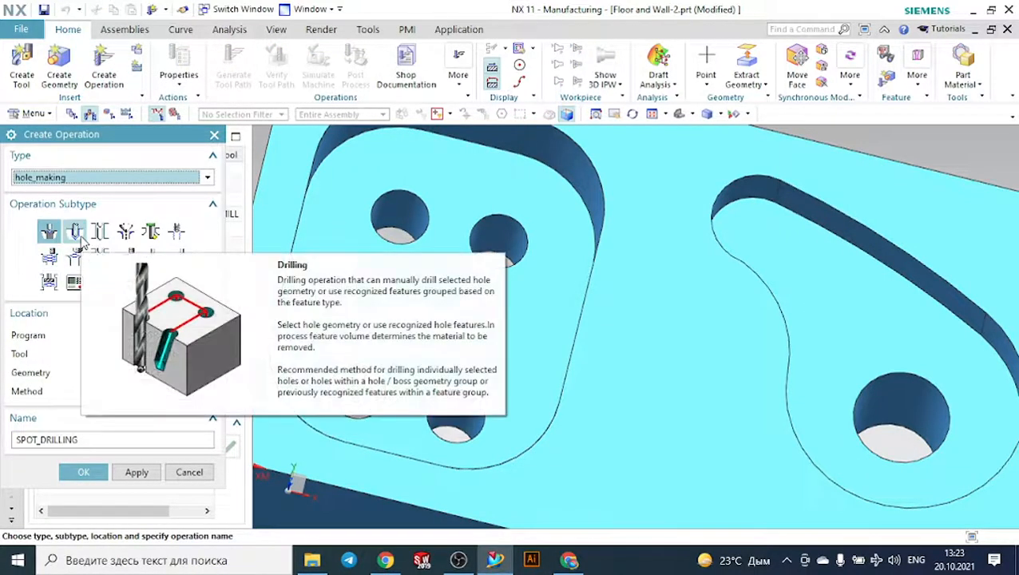
click(74, 232)
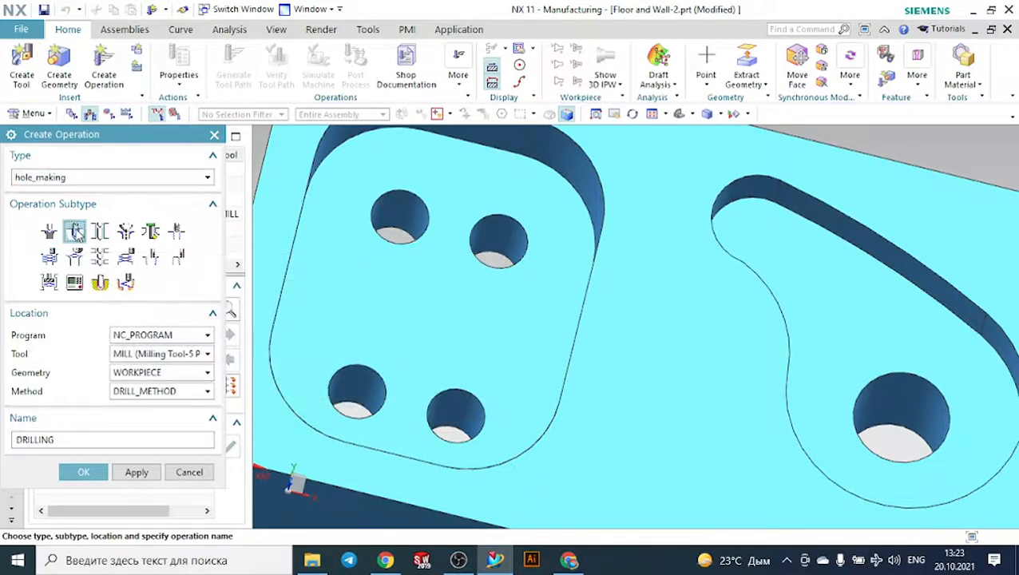
- Create the drilling operation in NC_PROGRAM with the MILL tool, WORKPIECE geometry and DRILL_METHOD
click(178, 336)
click(180, 349)
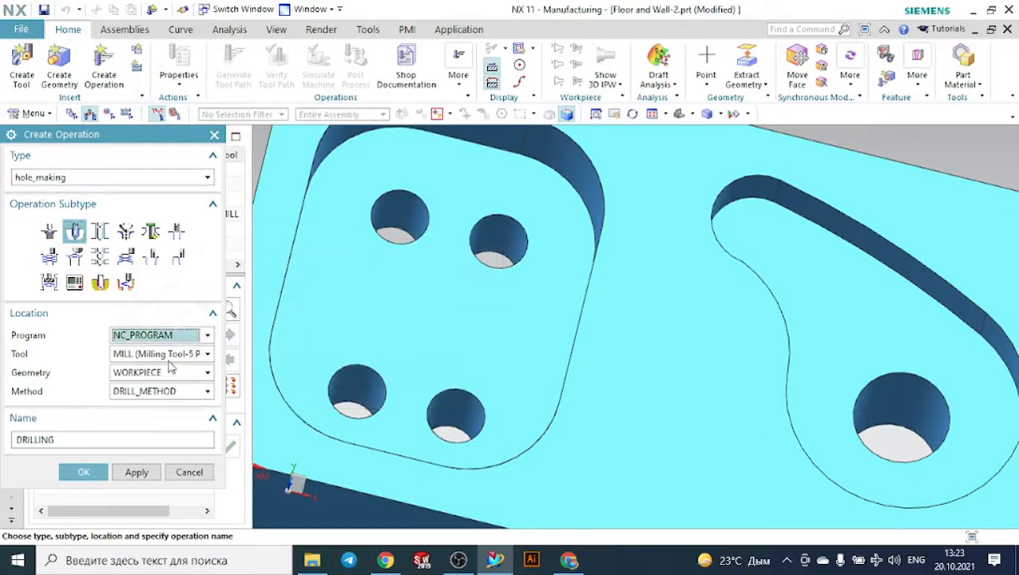
click(169, 353)
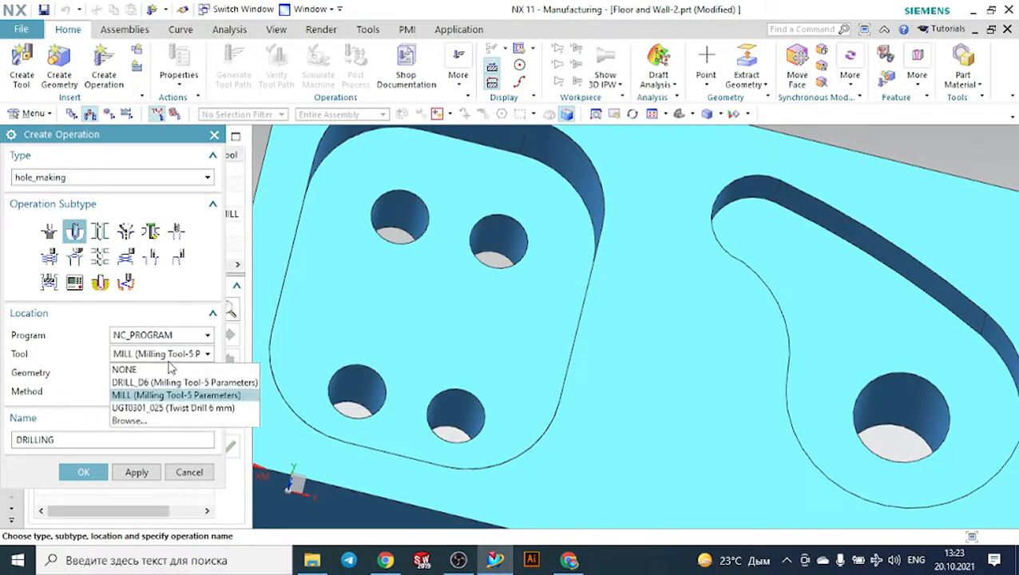
click(196, 400)
click(164, 374)
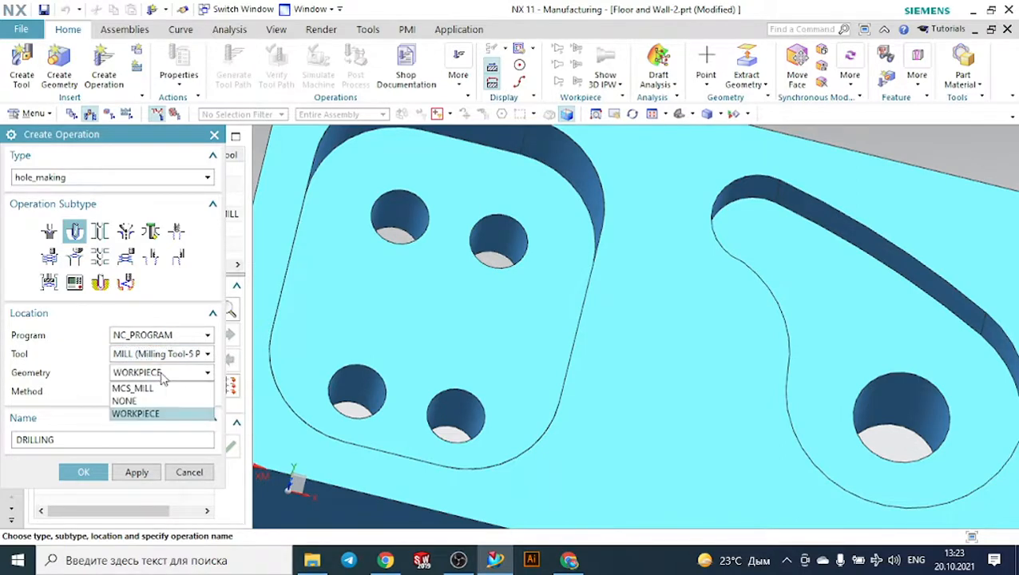
click(164, 377)
click(160, 392)
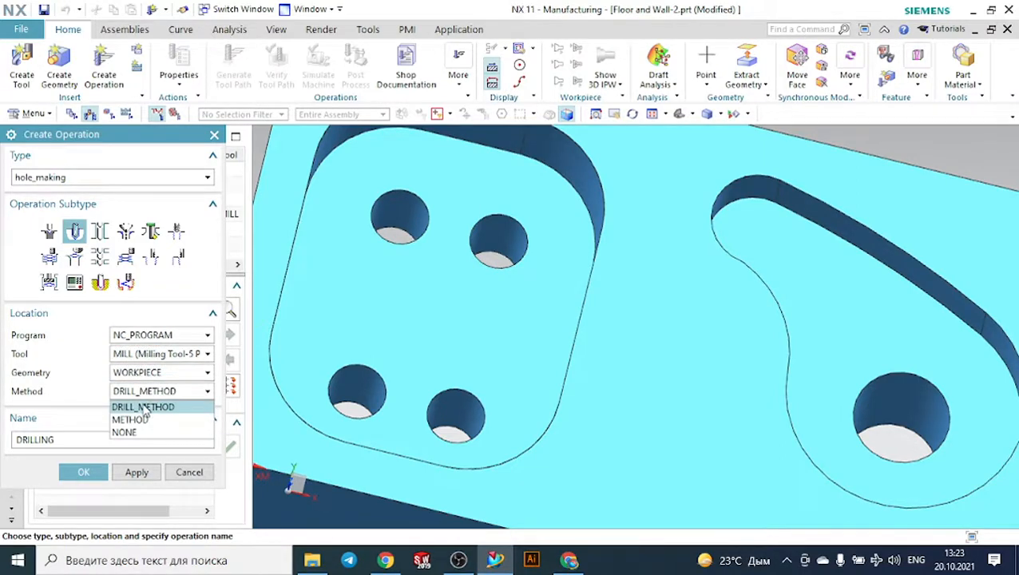
click(144, 408)
click(83, 471)
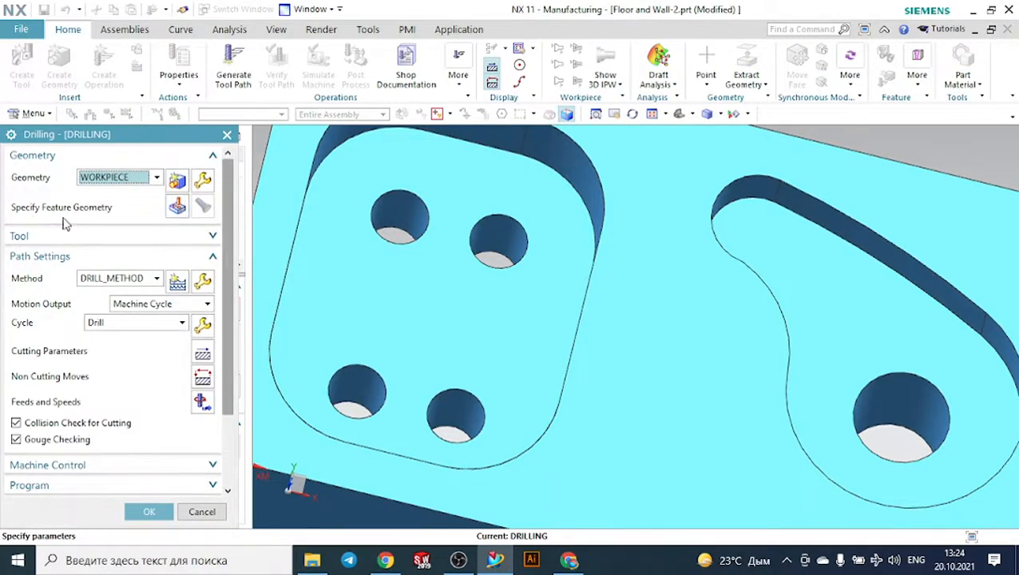
- Specify the four small holes in the rounded rectangular pocket's floor as the drilling operation's feature geometry
click(177, 207)
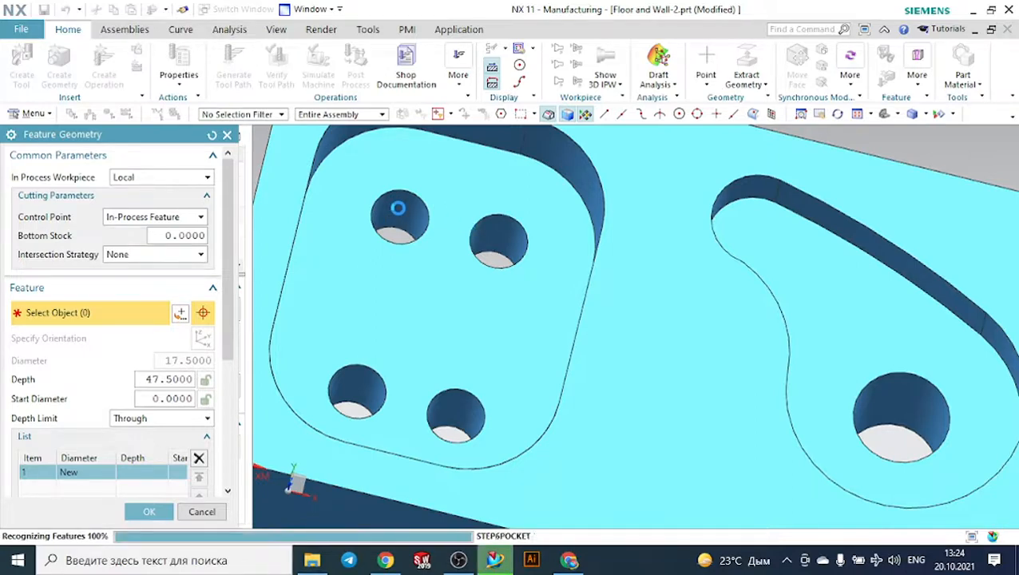
click(501, 231)
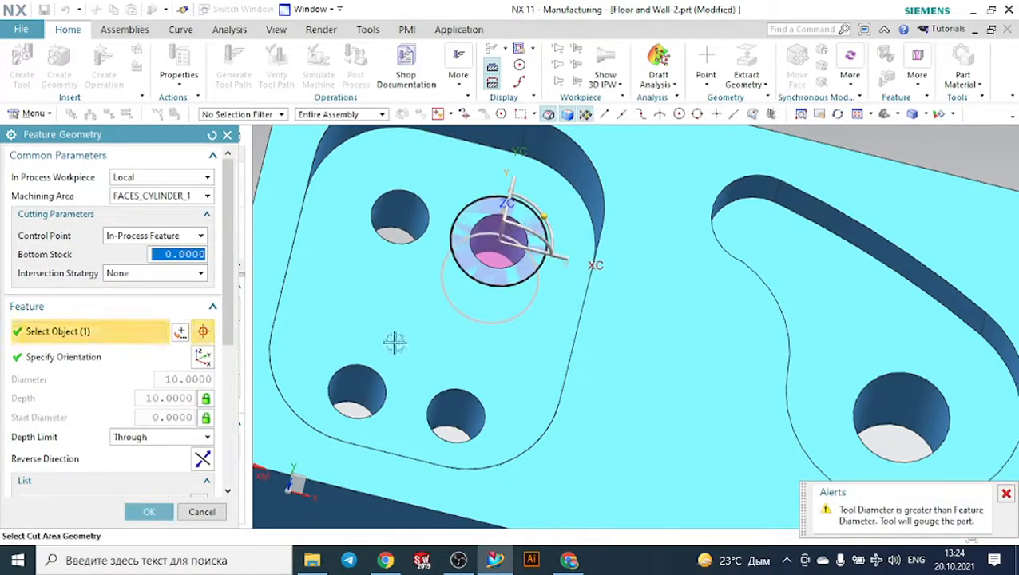
click(353, 382)
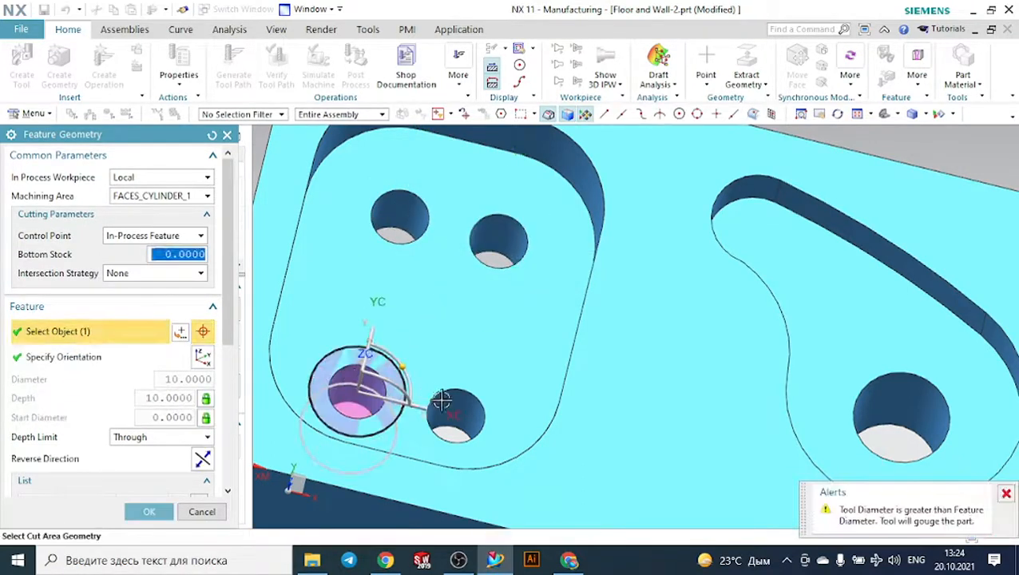
click(451, 402)
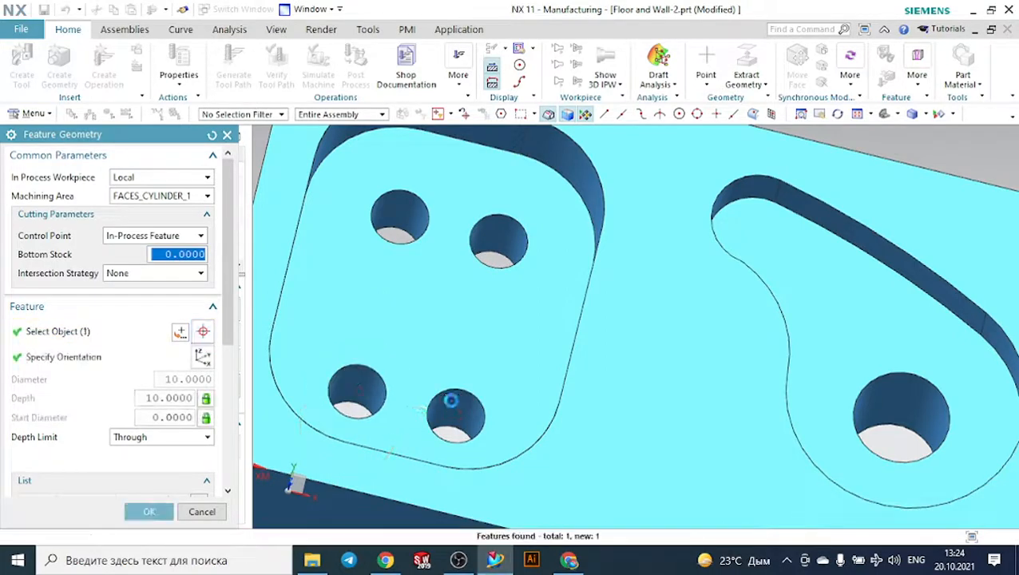
click(150, 511)
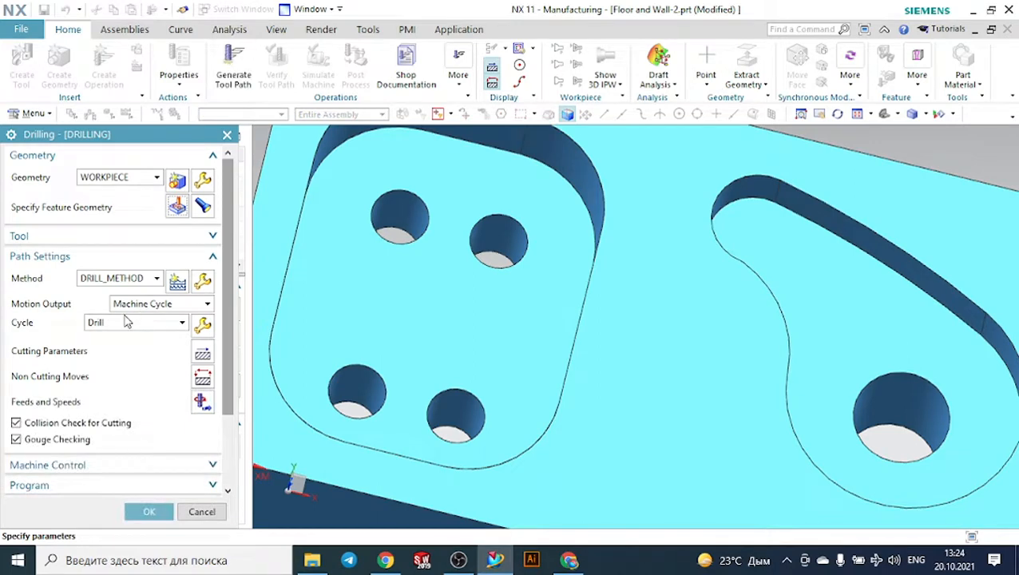
- Change the drilling operation's tool to UGT0301_025 (Twist Drill 6 mm)
click(73, 235)
click(109, 259)
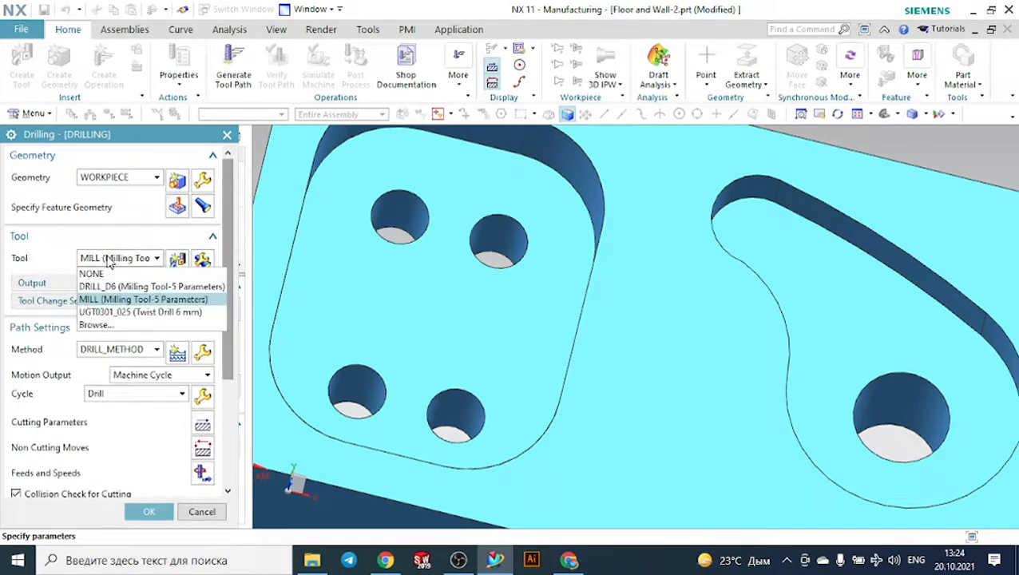
click(147, 313)
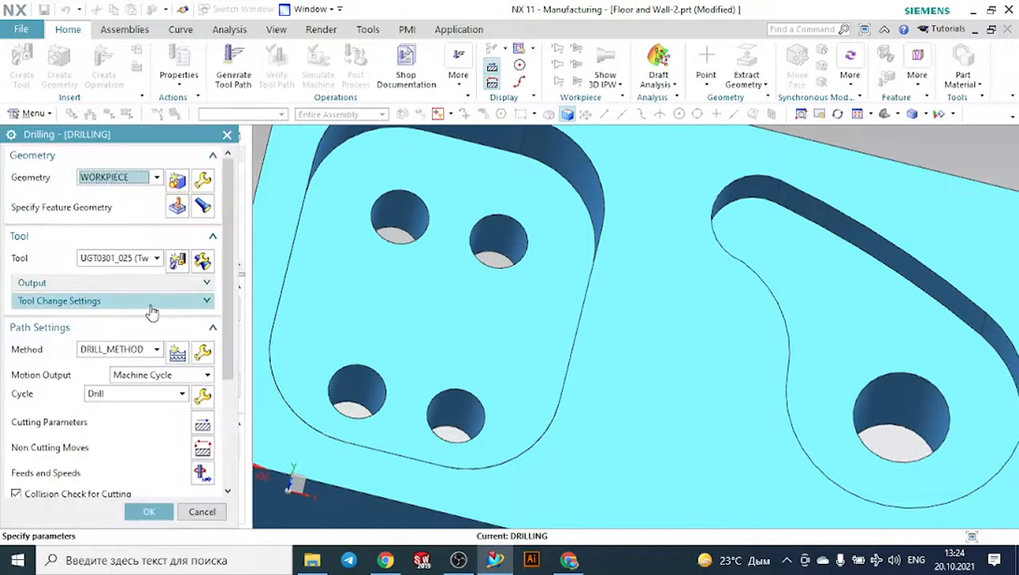
- Display the drilling operation's selected hole features and inspect their position and orientation on the part
click(202, 207)
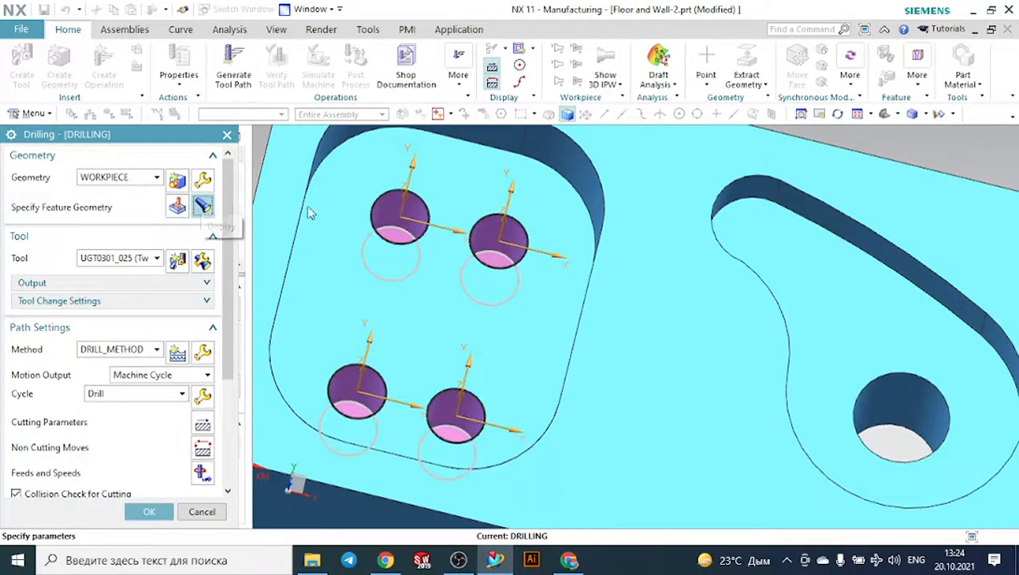
scroll(564, 192, down, 3)
middle_drag(470, 338, 523, 295)
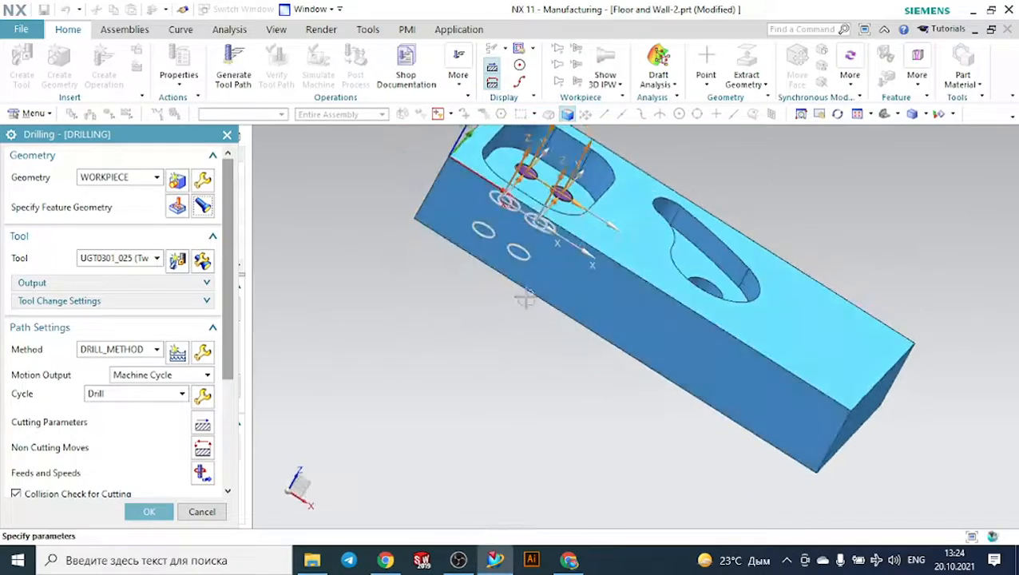
click(883, 114)
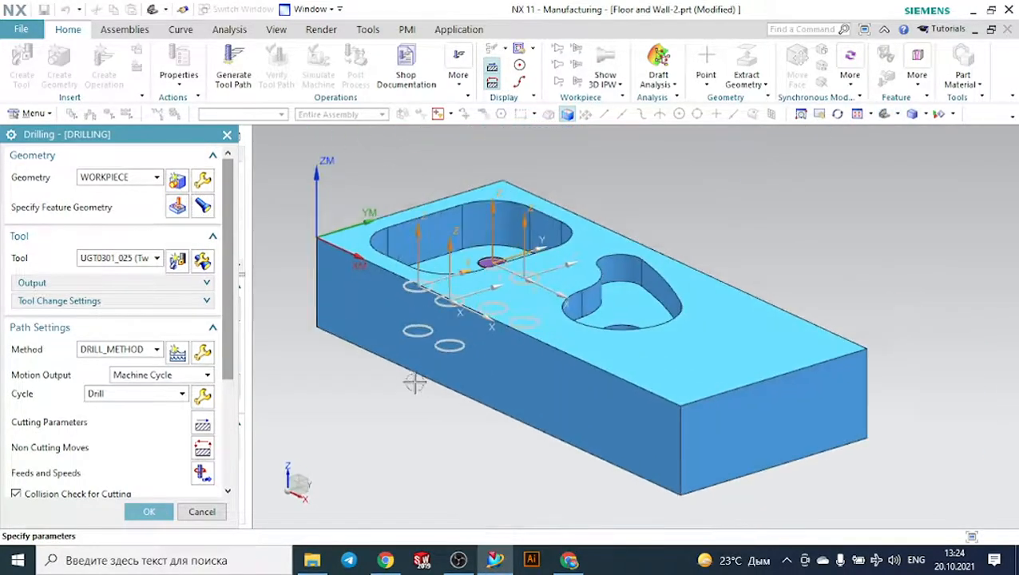
middle_drag(432, 393, 449, 427)
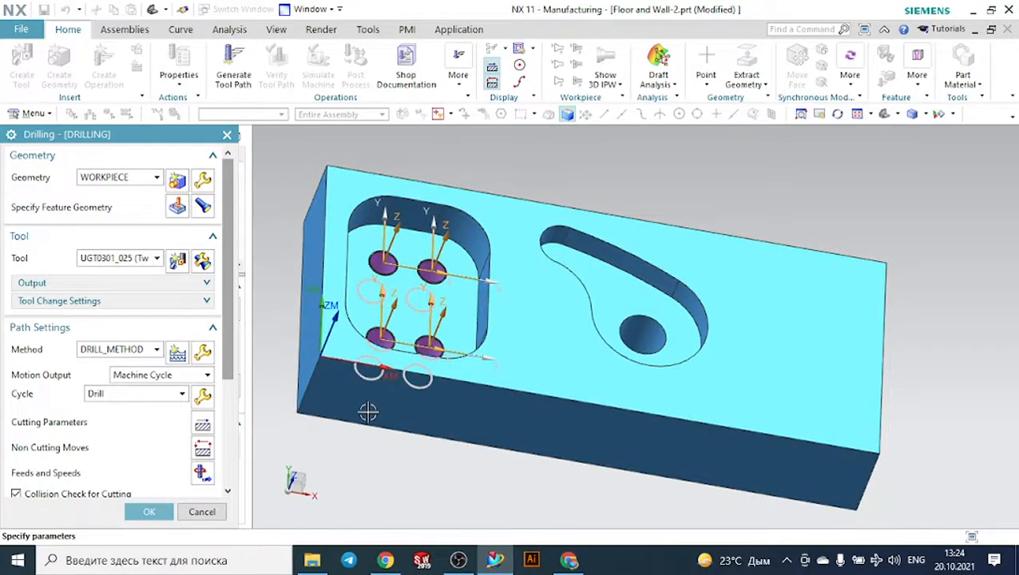
- Generate the drilling tool path and inspect it over the four holes
scroll(155, 477, down, 4)
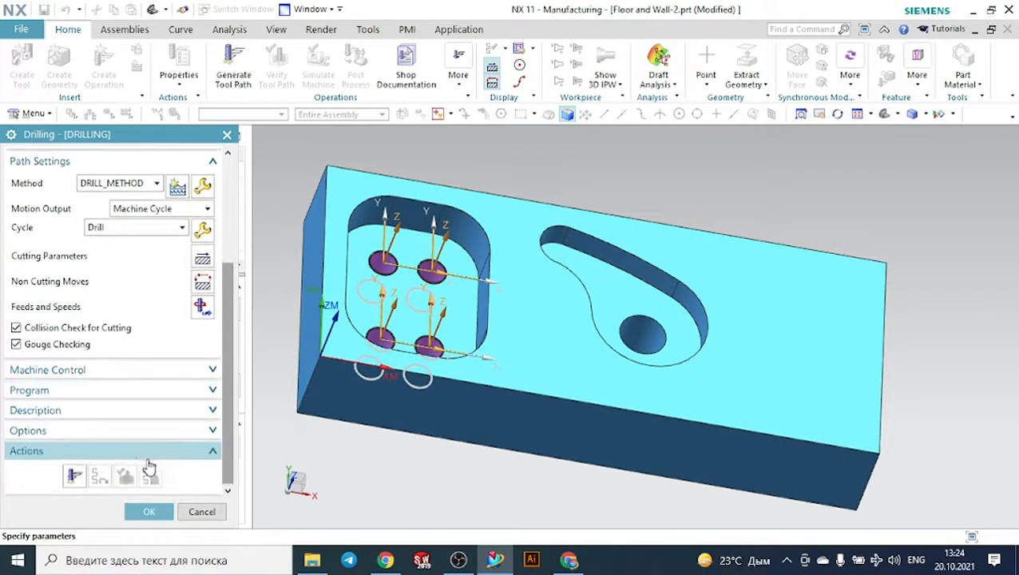
click(73, 477)
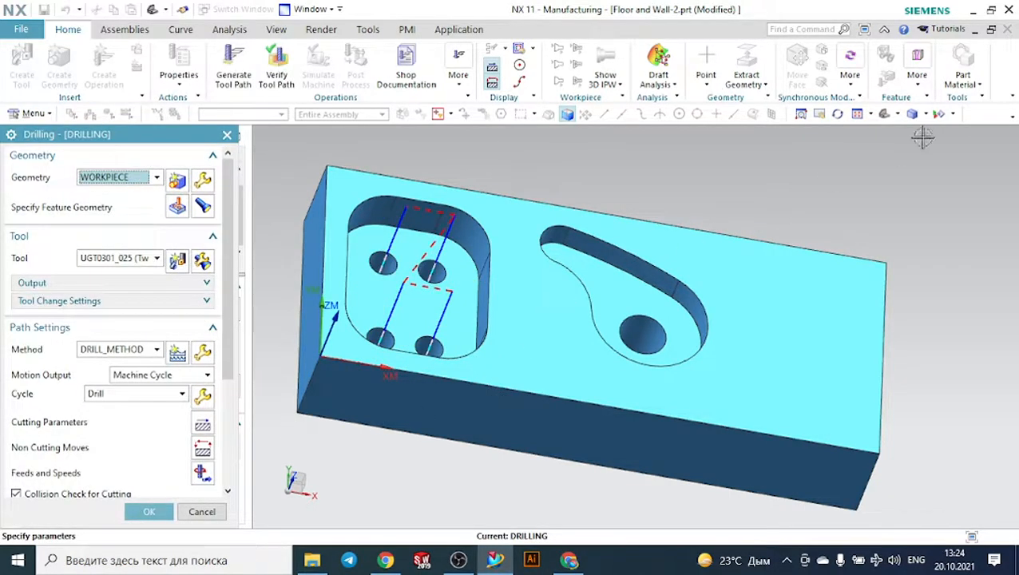
click(886, 112)
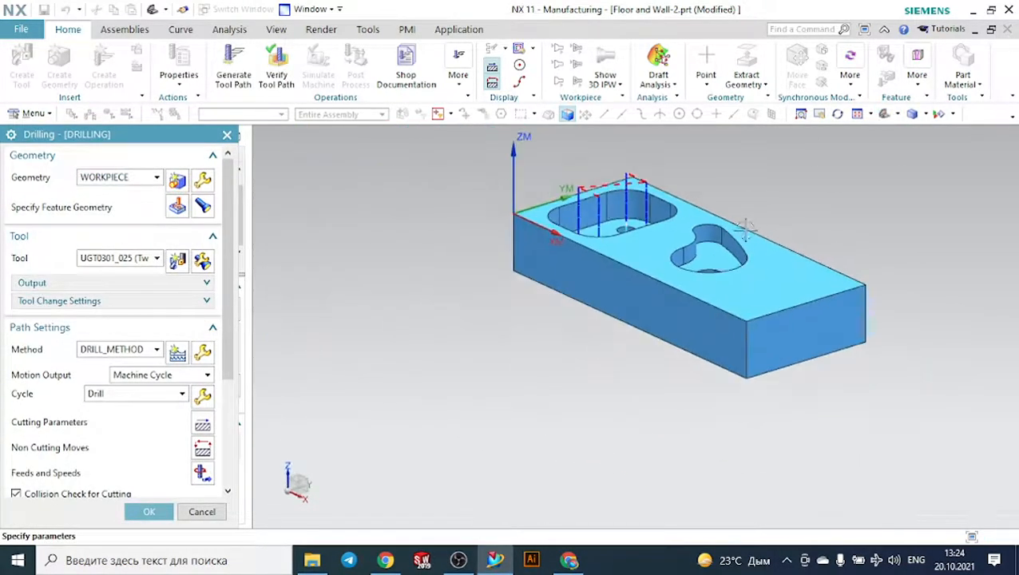
middle_drag(444, 250, 480, 279)
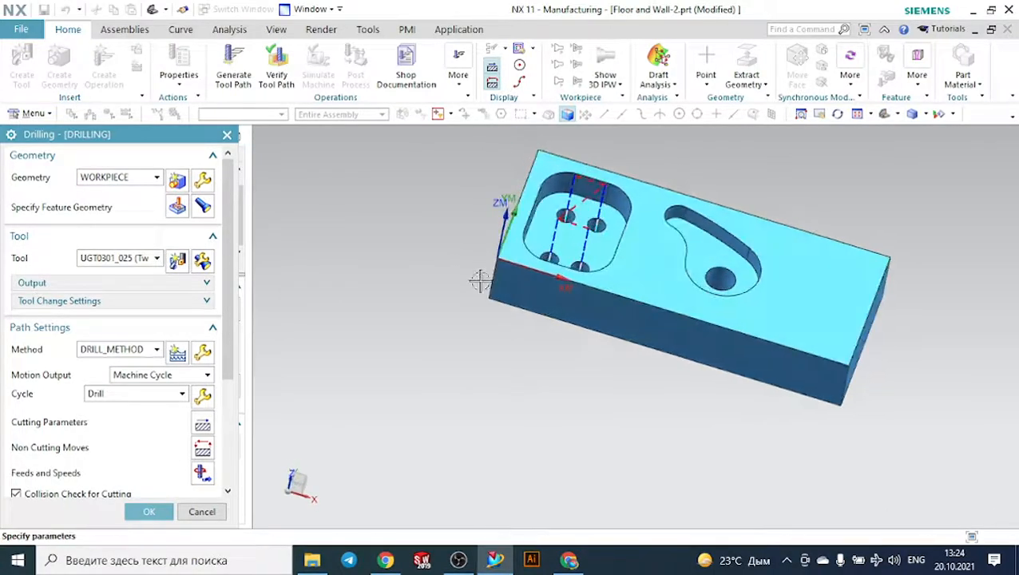
- Verify the drilling tool path by playing the dynamic material removal simulation
scroll(150, 466, down, 3)
click(144, 479)
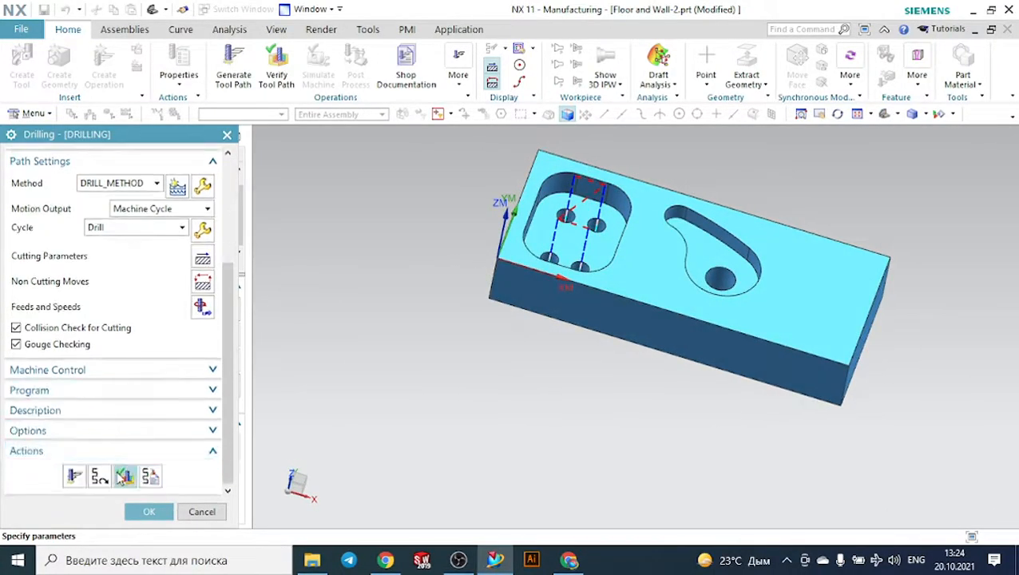
click(126, 477)
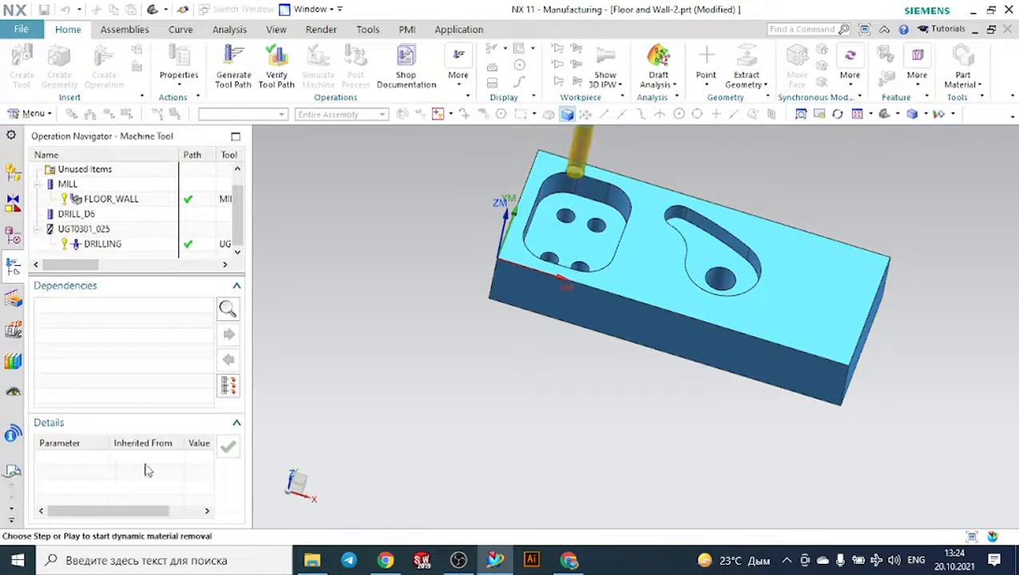
scroll(160, 417, down, 3)
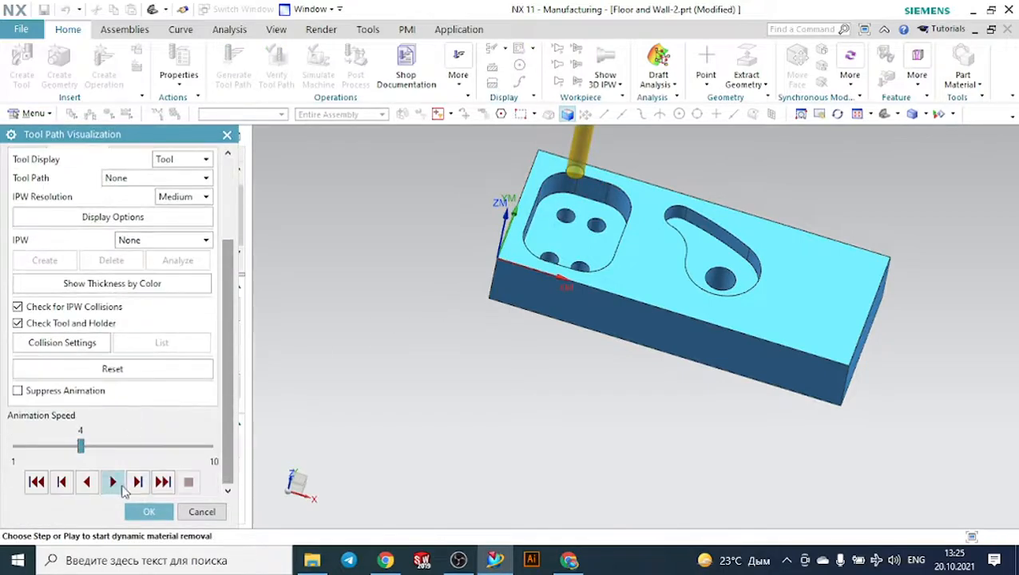
click(112, 482)
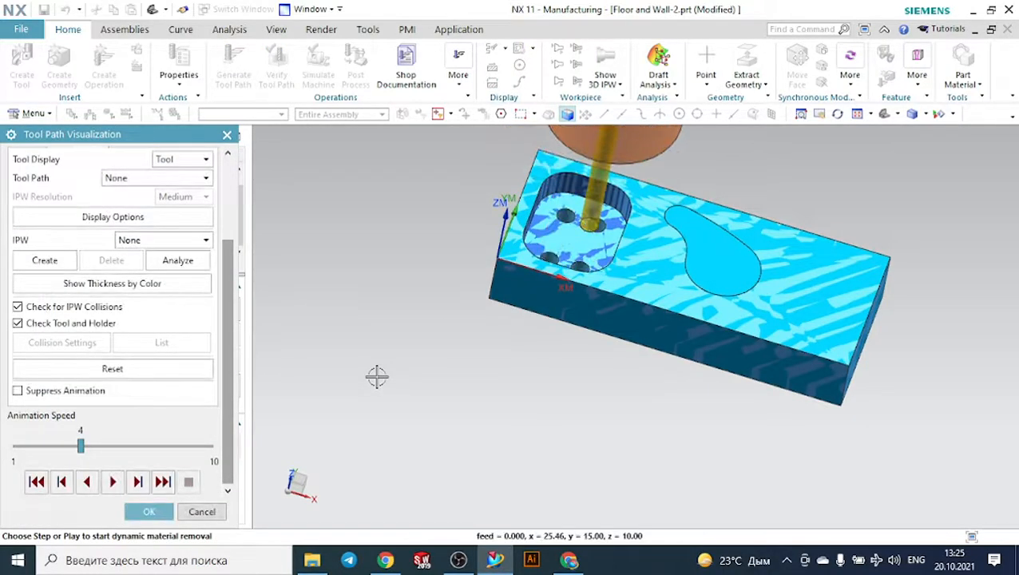
- Set the animation speed to 1, reset the simulation and replay the drilling
drag(80, 446, 9, 449)
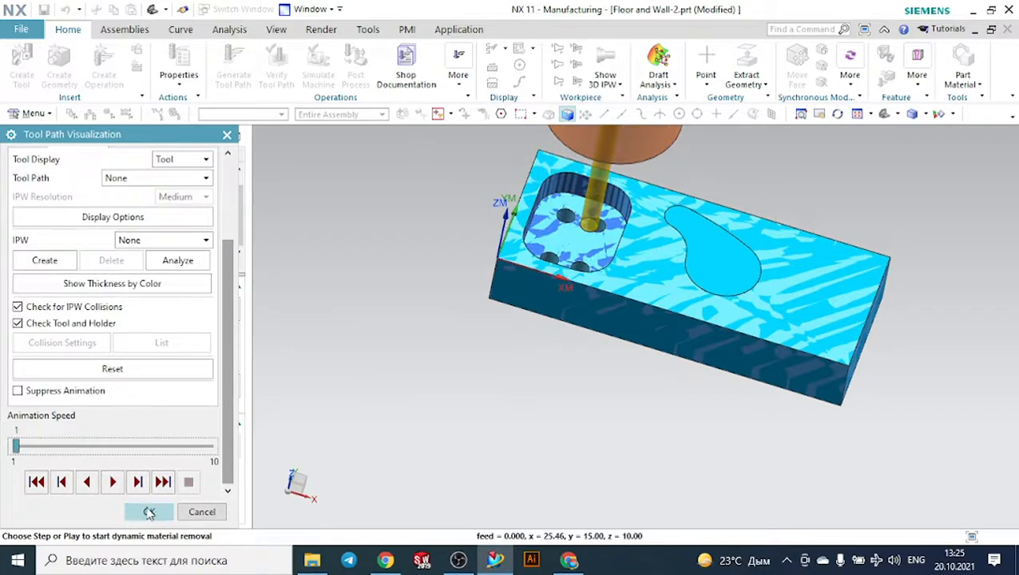
click(132, 363)
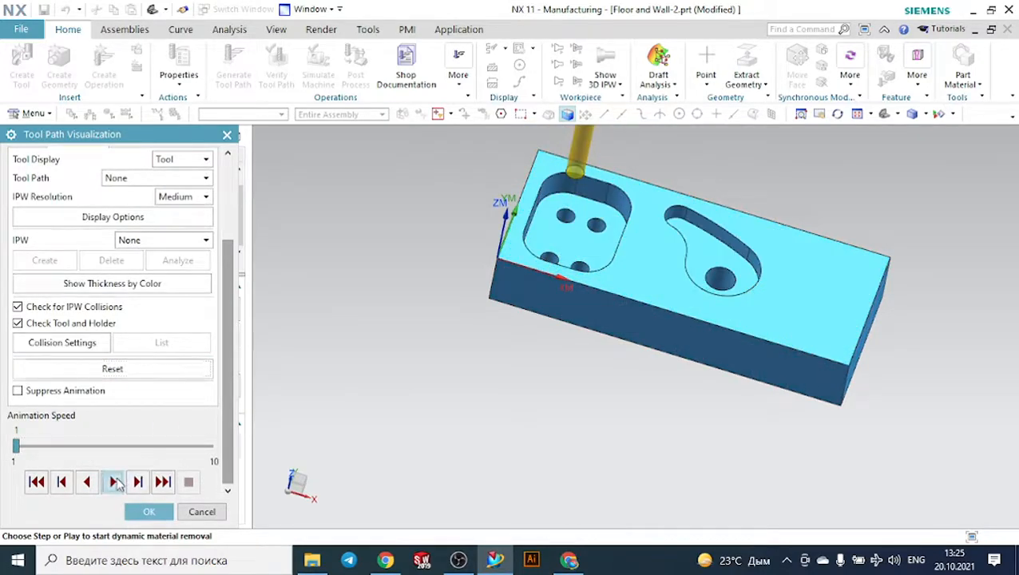
click(112, 482)
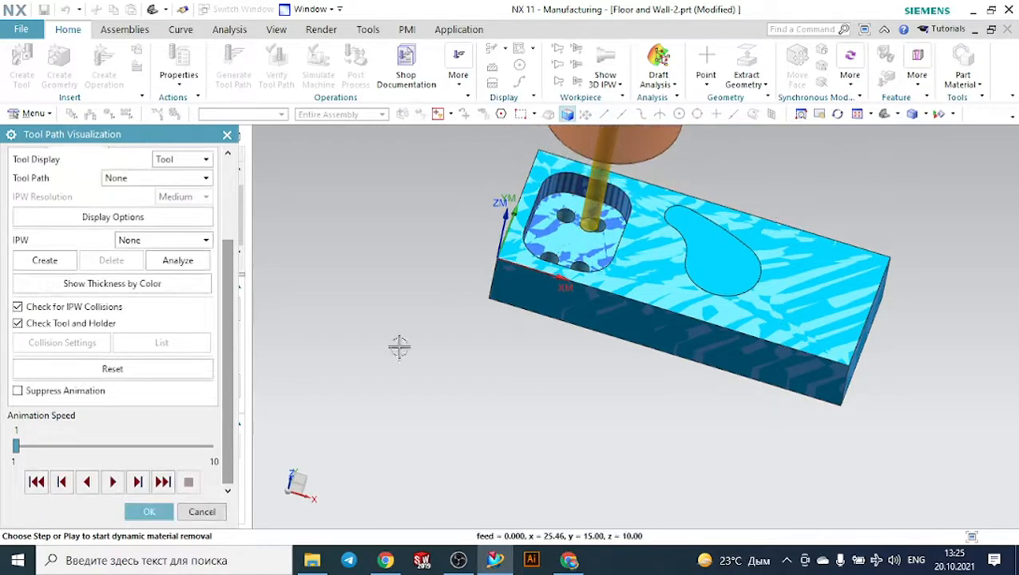
- Close the tool path visualization and accept the drilling operation, then select it among the machine tool operations
click(162, 512)
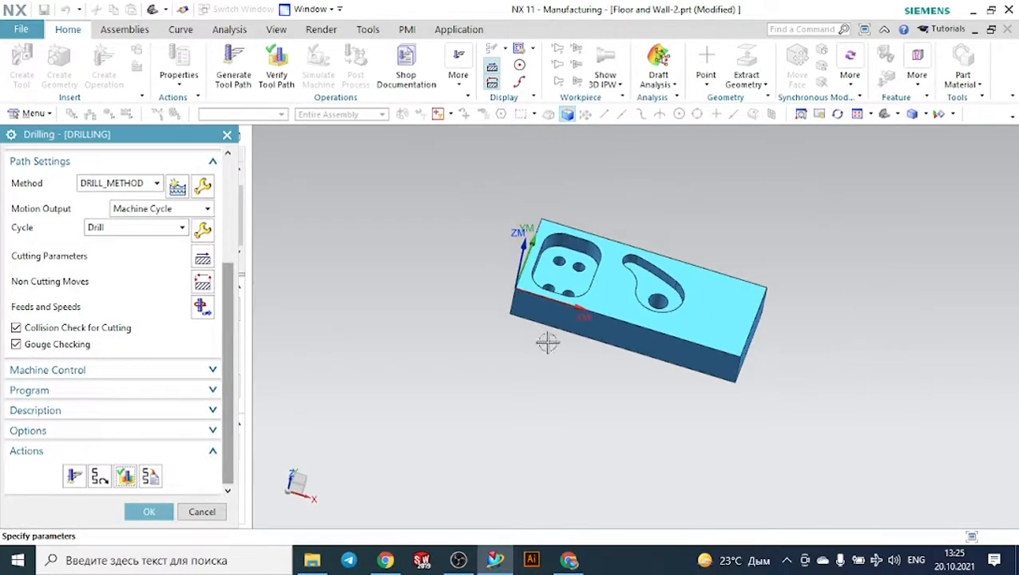
scroll(595, 228, up, 3)
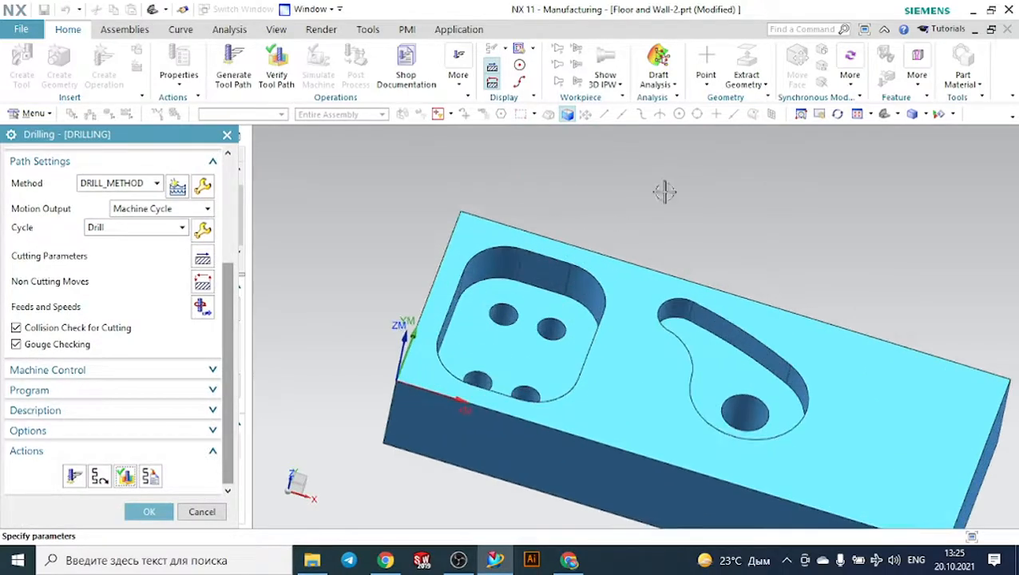
middle_drag(664, 192, 655, 217)
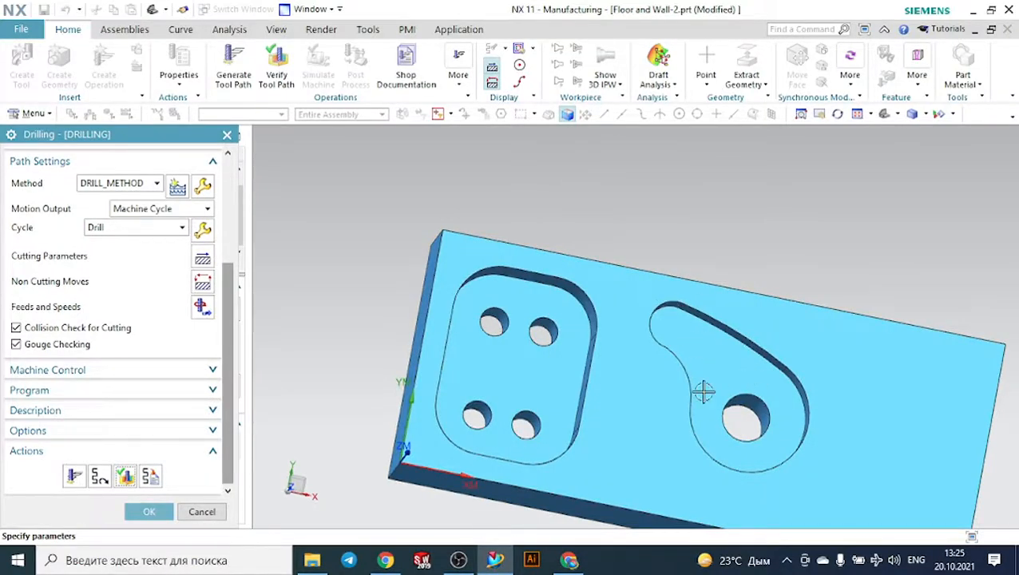
click(149, 511)
click(128, 243)
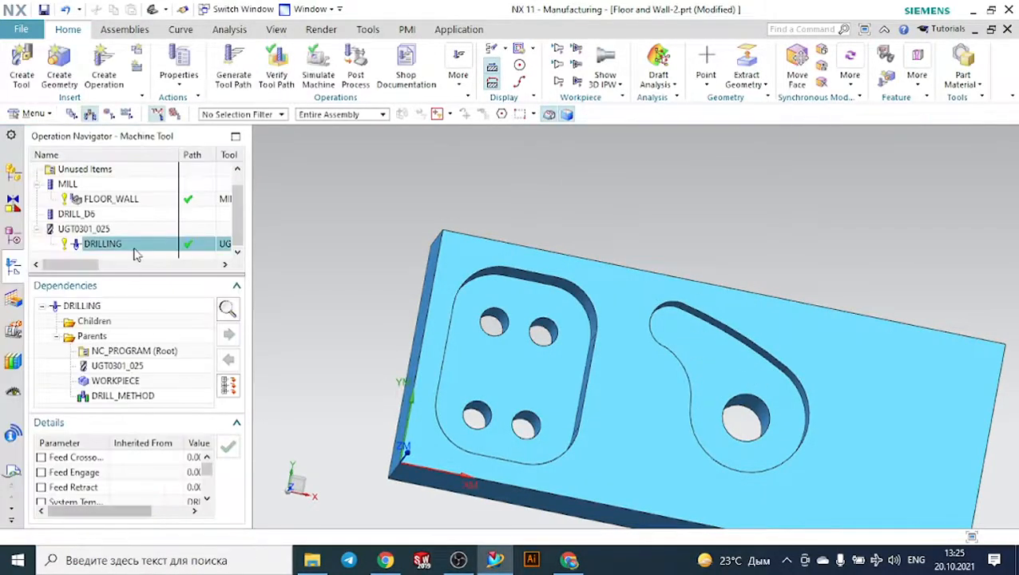
- Create a Floor and Wall operation of type mill_planar with the MILL tool and the WORKPIECE geometry
click(105, 70)
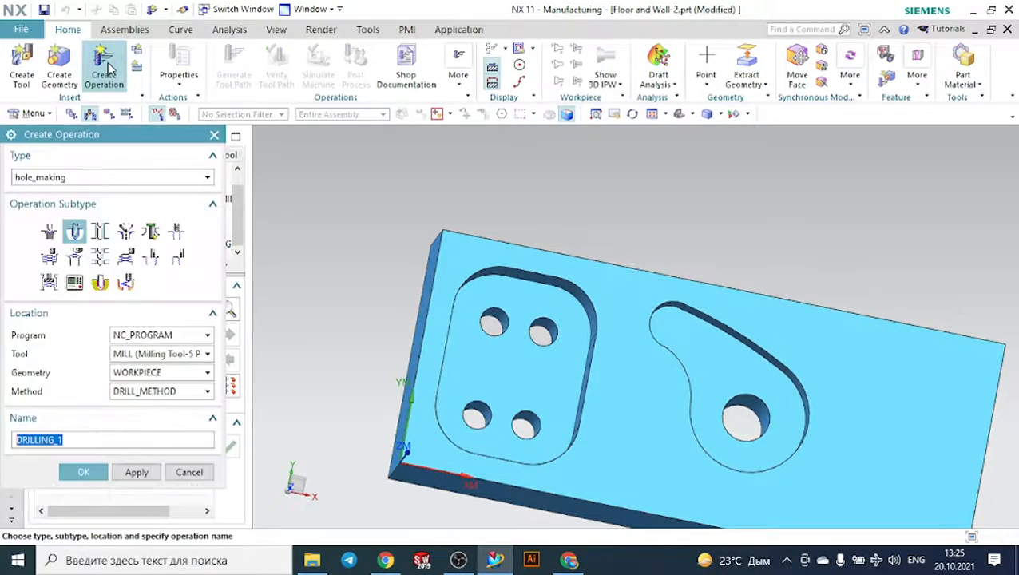
click(78, 180)
click(70, 194)
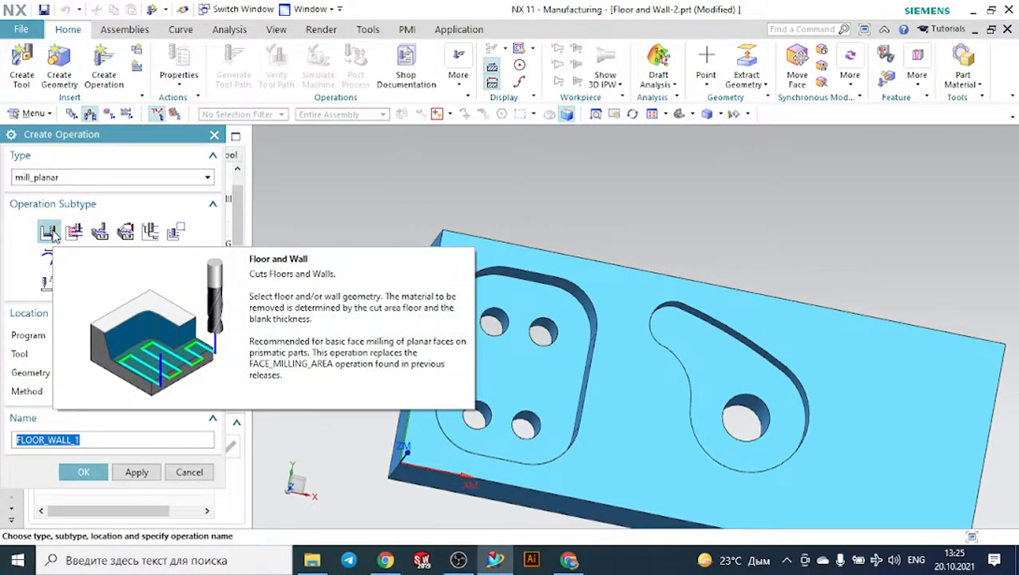
click(99, 472)
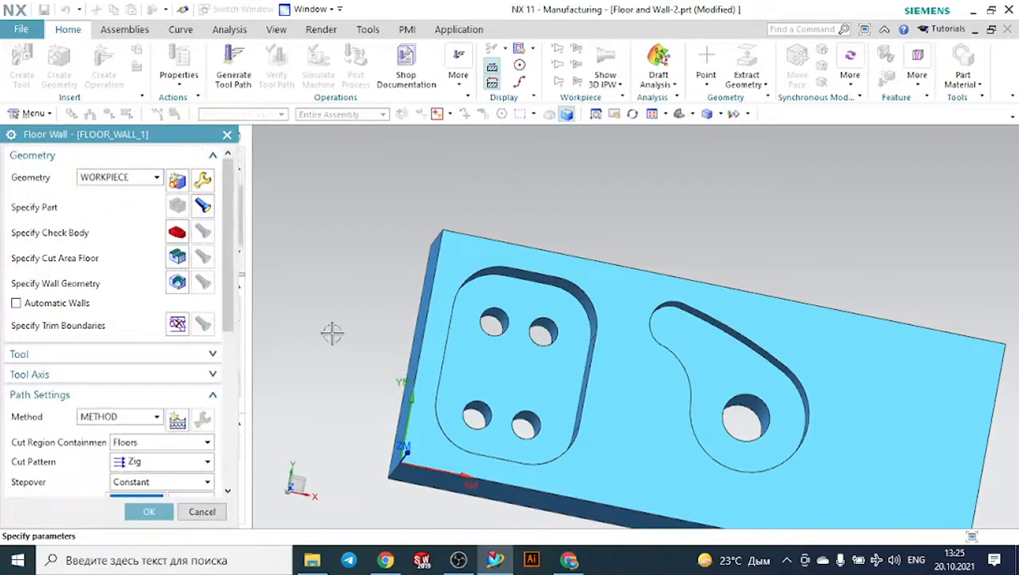
- Specify the floor face of the curved teardrop pocket as the operation's cut area
middle_drag(330, 334, 340, 278)
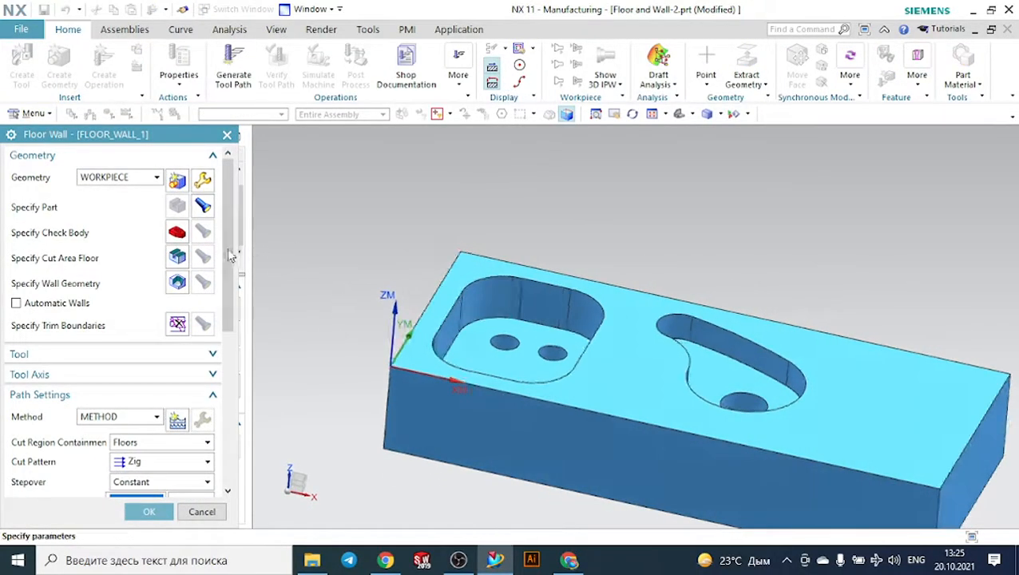
click(180, 258)
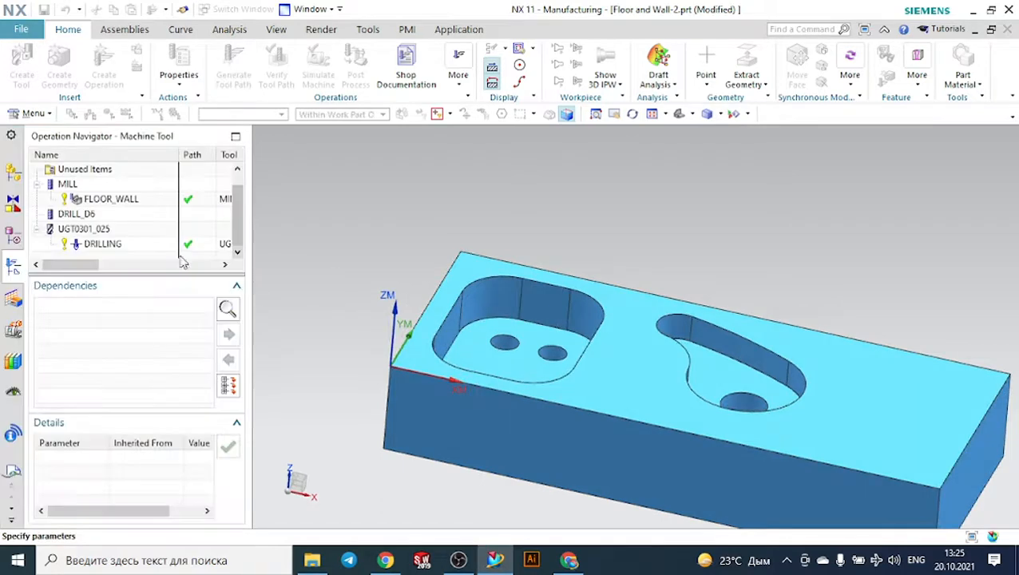
click(723, 365)
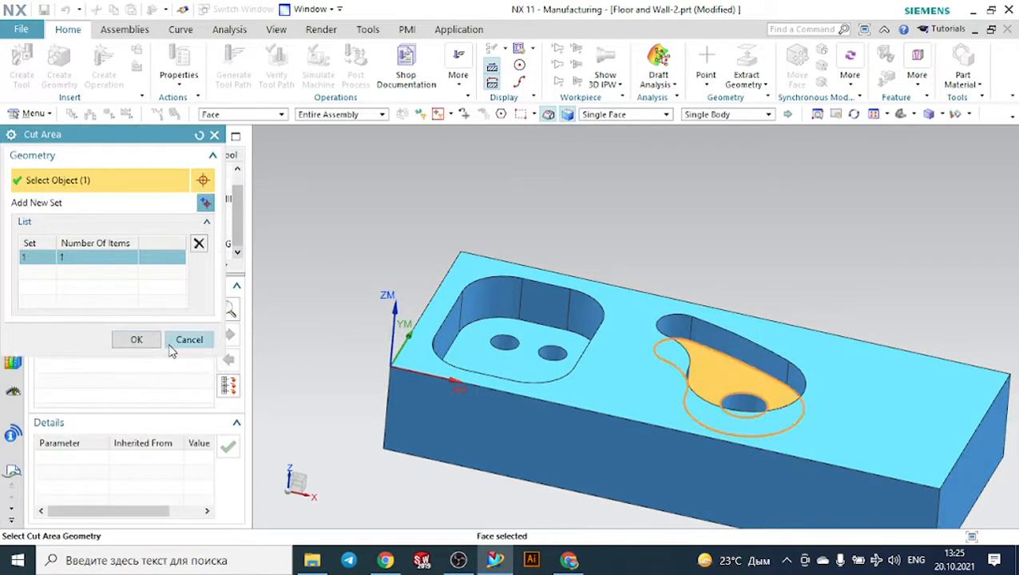
click(142, 339)
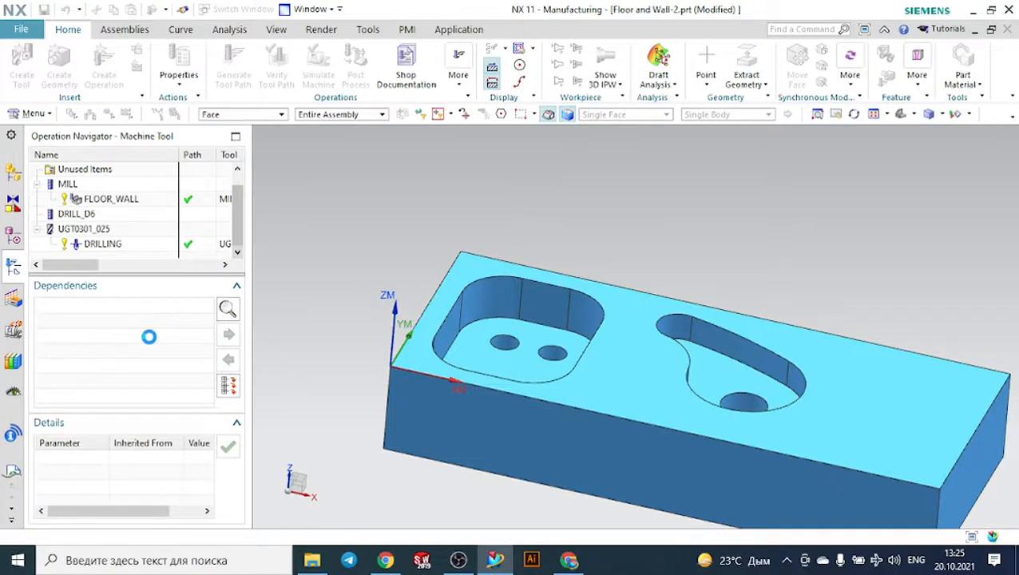
- Generate a trial tool path for the curved pocket with the default Zig path settings
scroll(99, 395, down, 5)
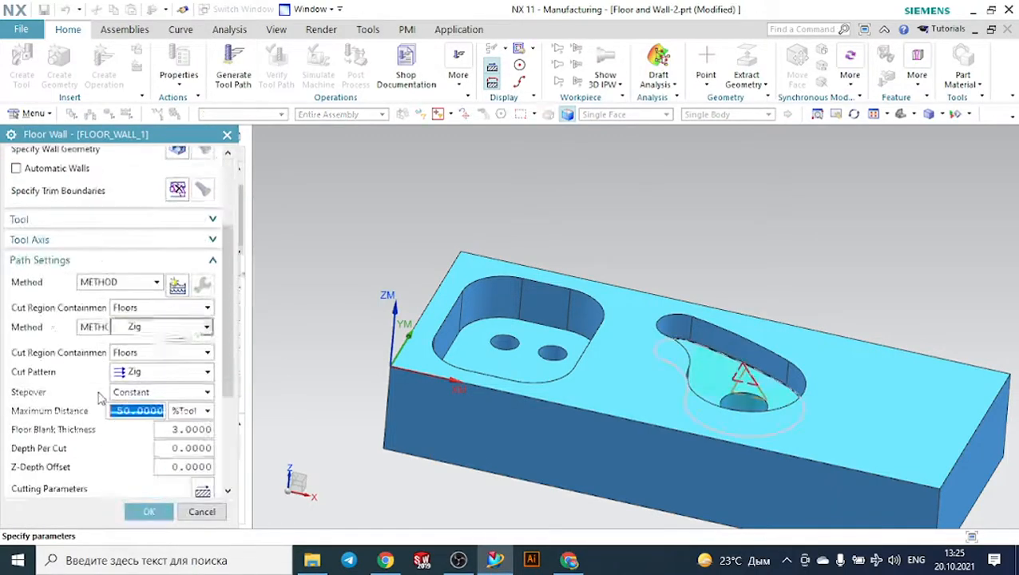
scroll(101, 398, down, 2)
click(76, 453)
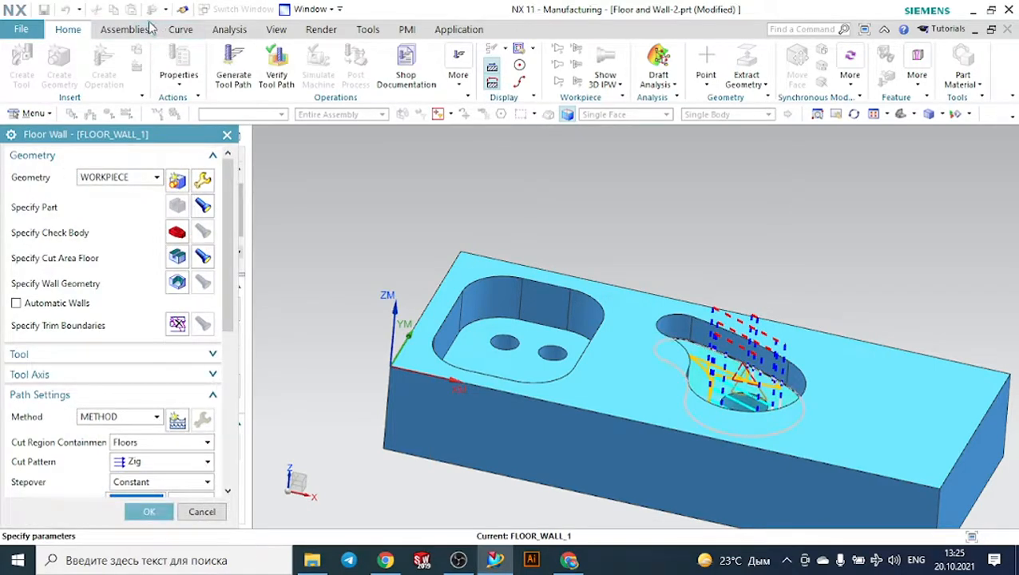
- Measure the depth of the curved pocket between the part's top face and the pocket floor
click(229, 30)
click(123, 50)
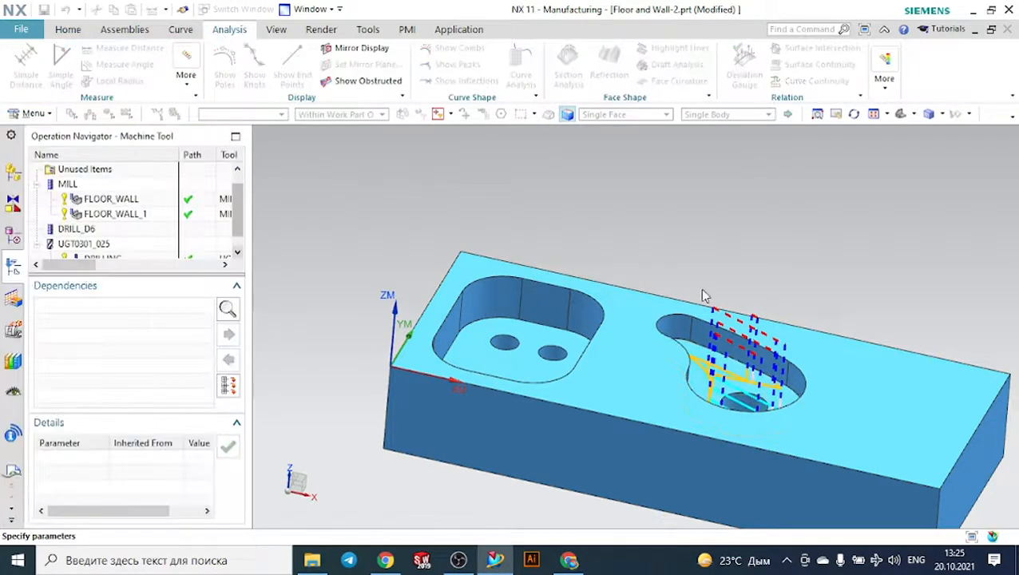
scroll(702, 312, up, 4)
scroll(699, 316, up, 2)
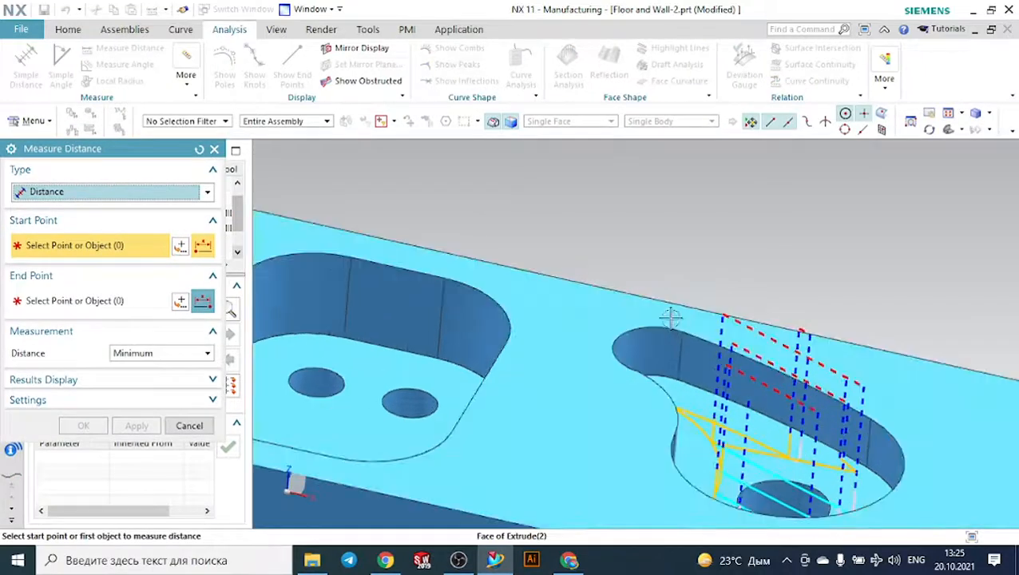
click(665, 319)
click(696, 396)
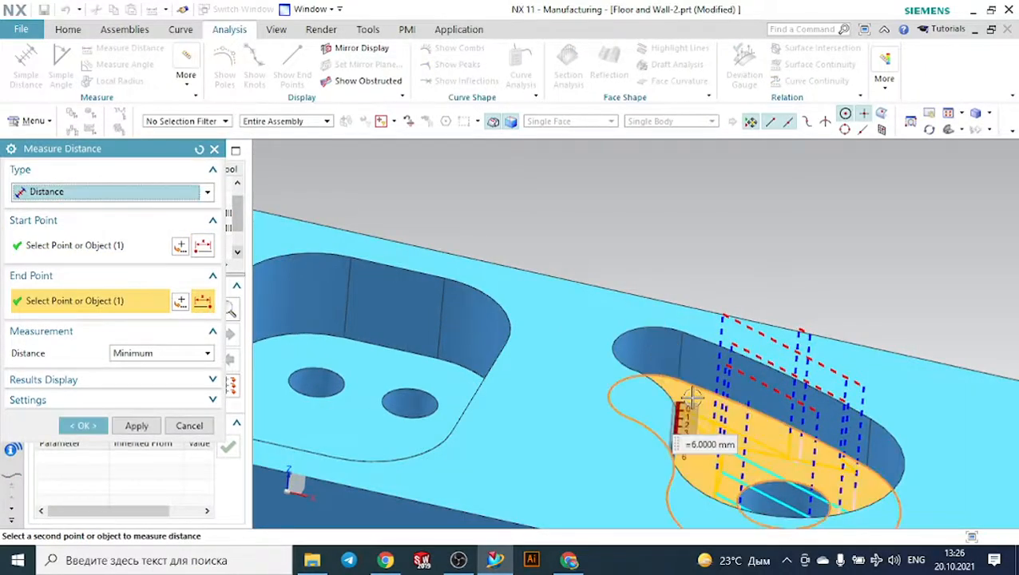
click(83, 425)
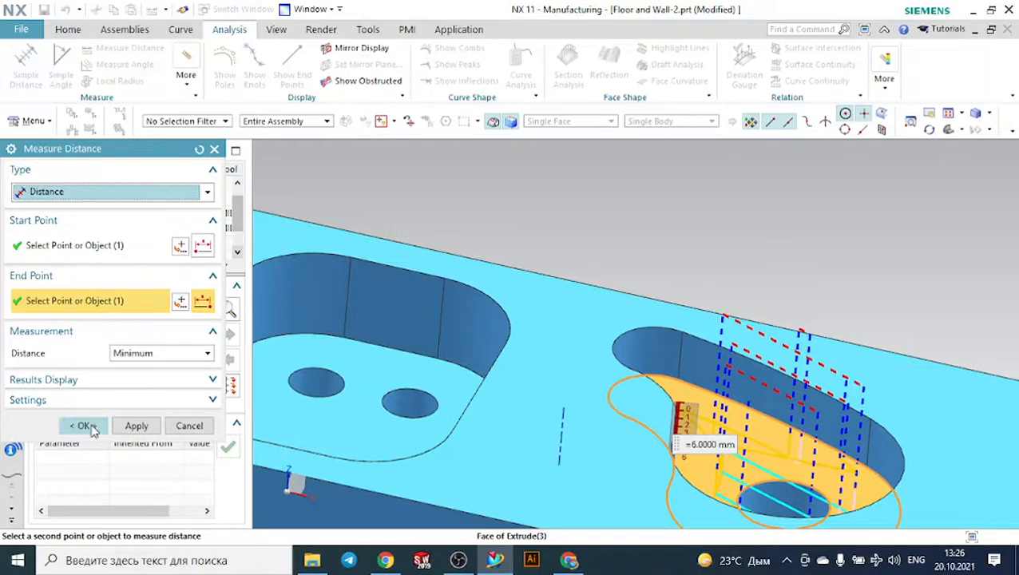
- Set the floor blank thickness to 6, the depth per cut to 1 and the cut pattern to Follow Periphery
scroll(110, 399, down, 3)
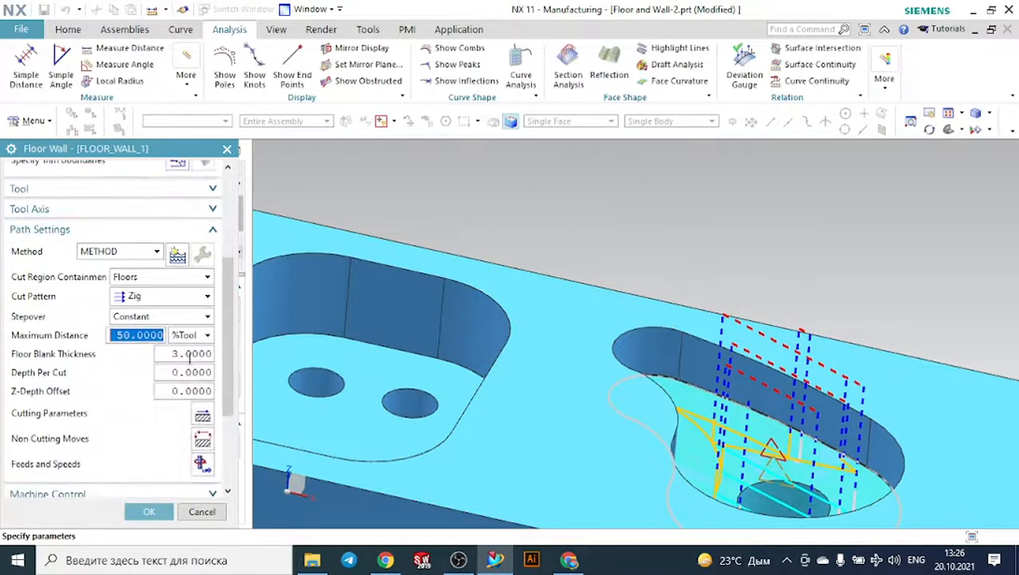
click(190, 356)
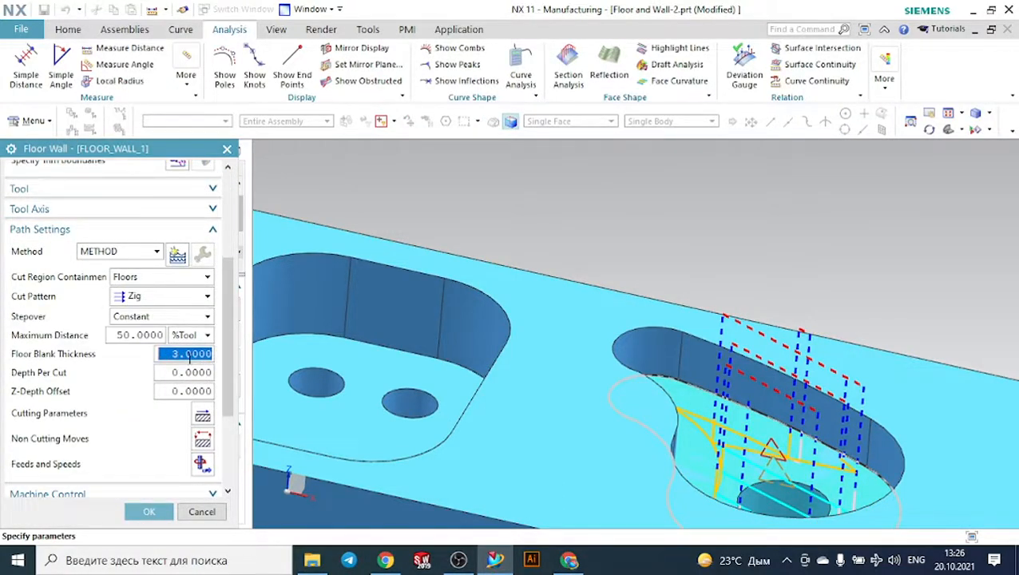
text(6)
click(189, 358)
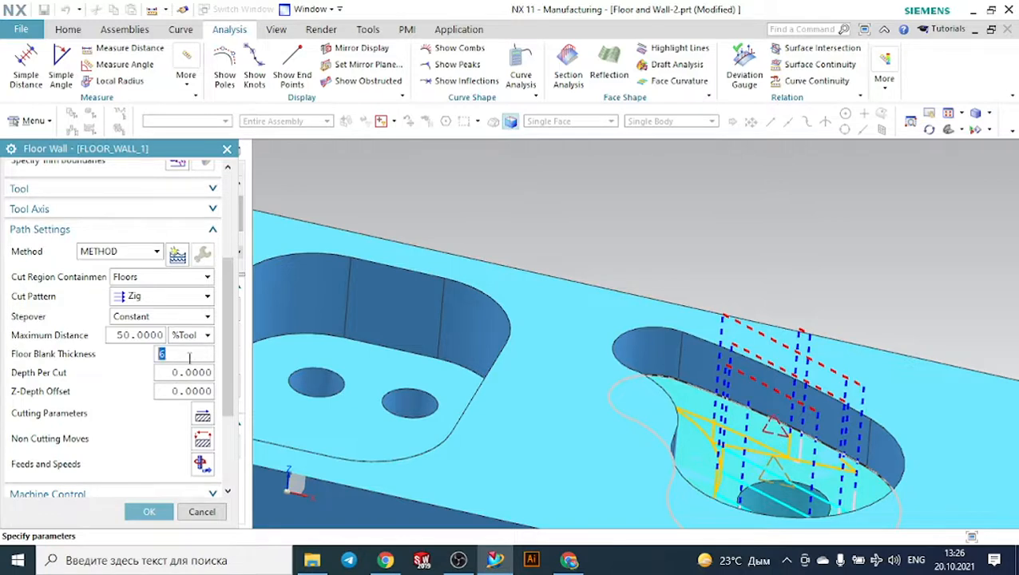
click(195, 370)
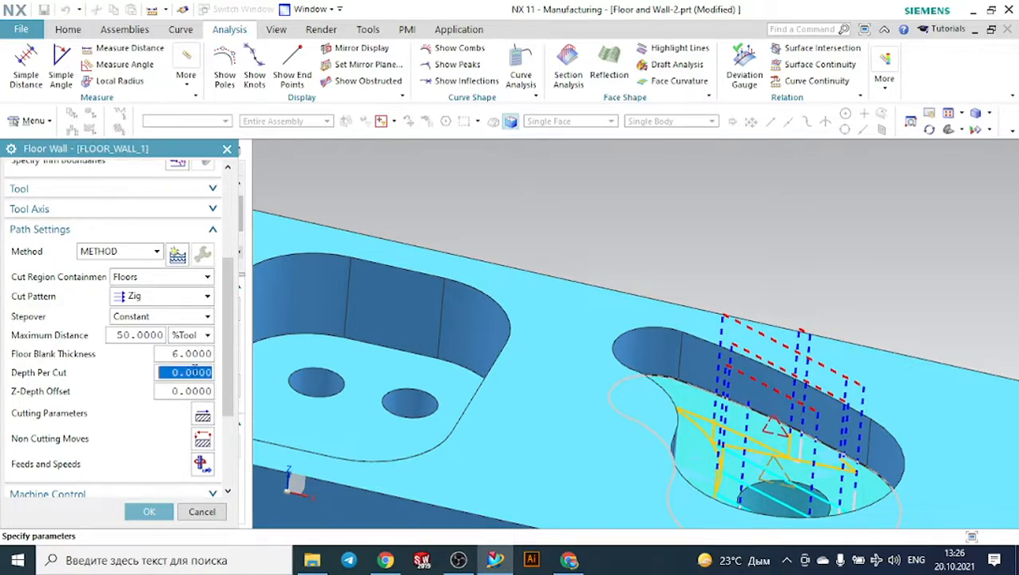
text(1)
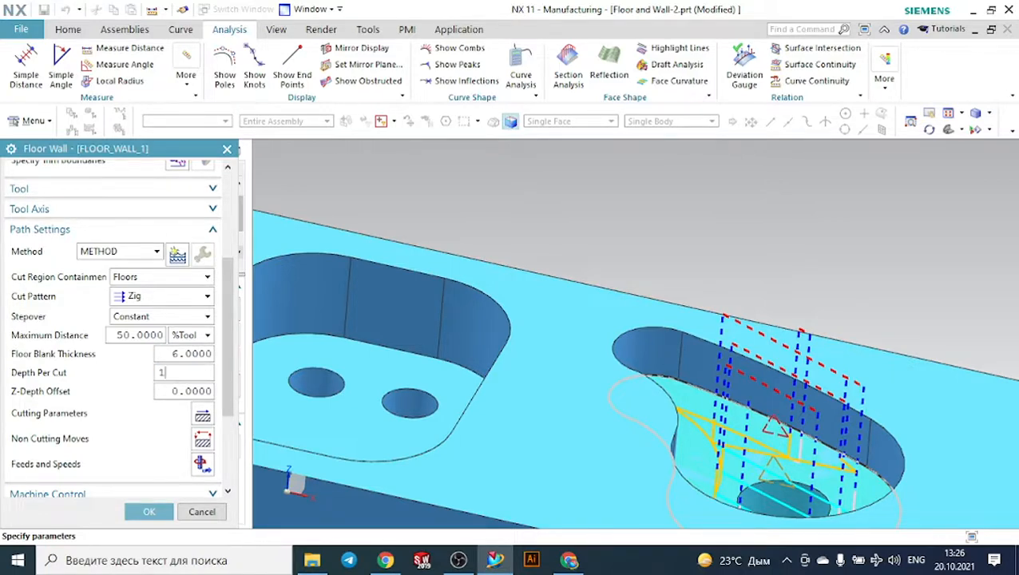
click(196, 302)
click(150, 328)
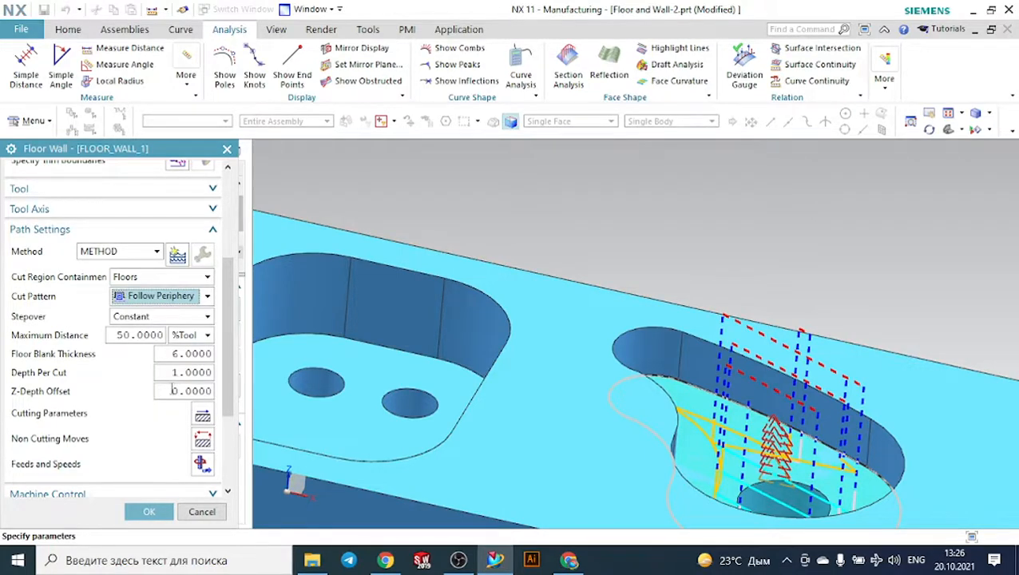
- Keep MILL as the operation's tool and set the tool axis to +ZM Axis
scroll(172, 393, down, 1)
scroll(172, 396, up, 3)
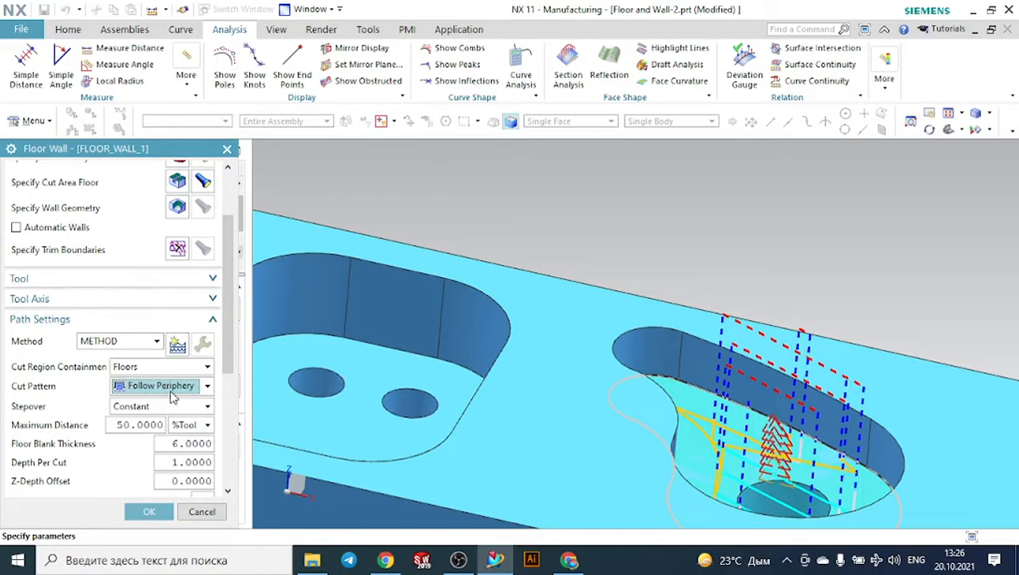
click(75, 285)
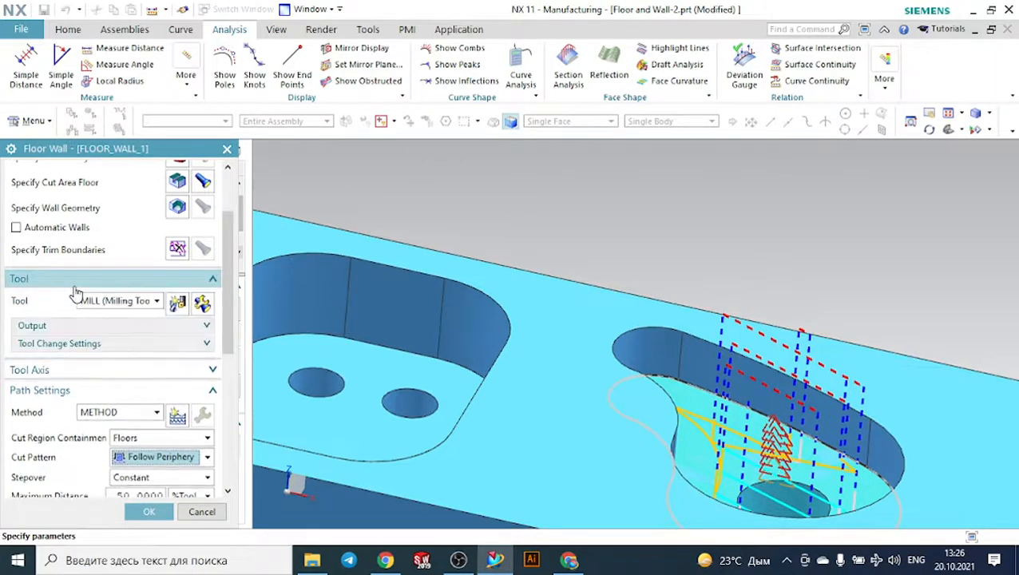
click(120, 301)
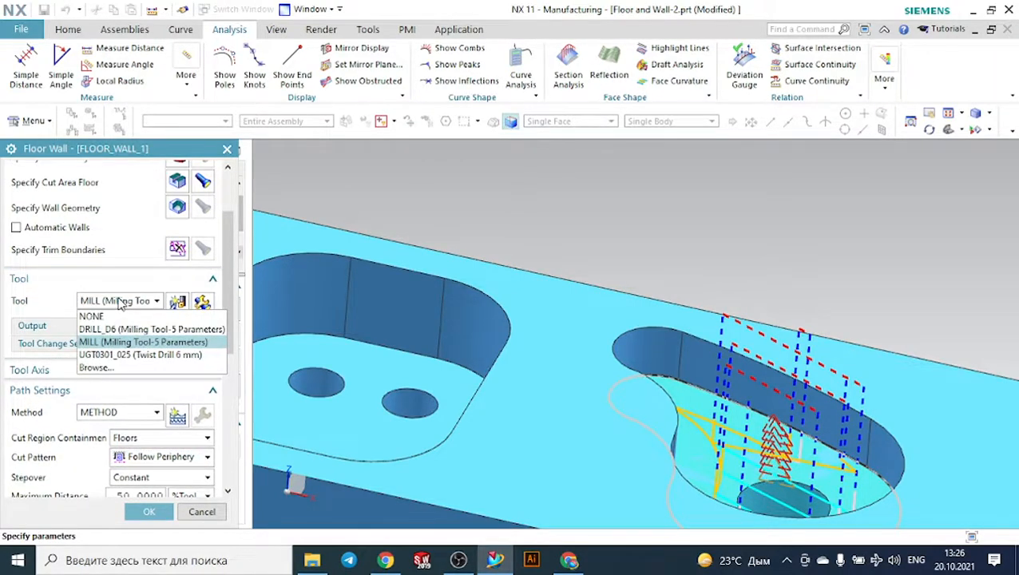
click(120, 301)
click(123, 305)
click(124, 306)
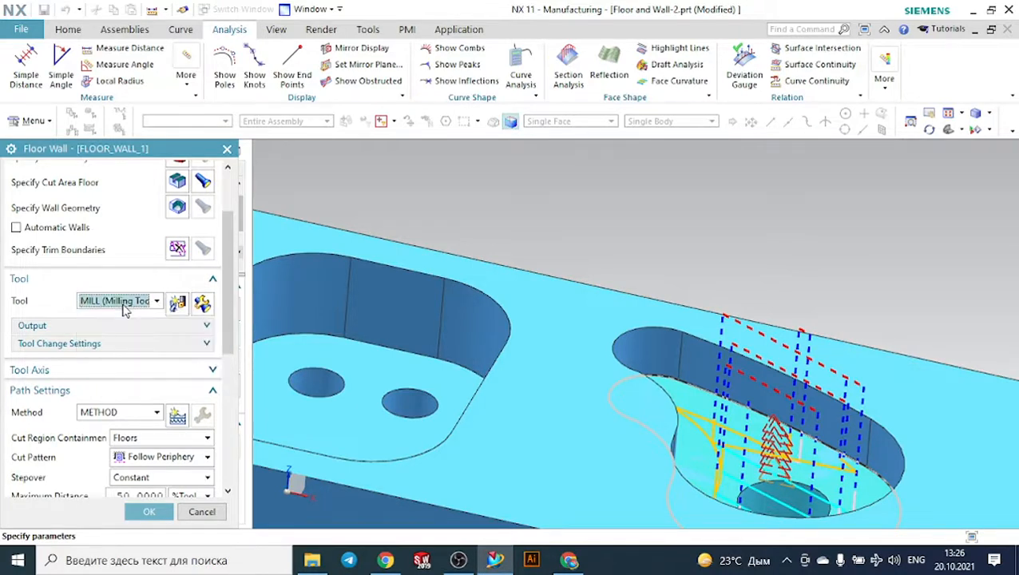
click(122, 370)
click(150, 391)
click(150, 408)
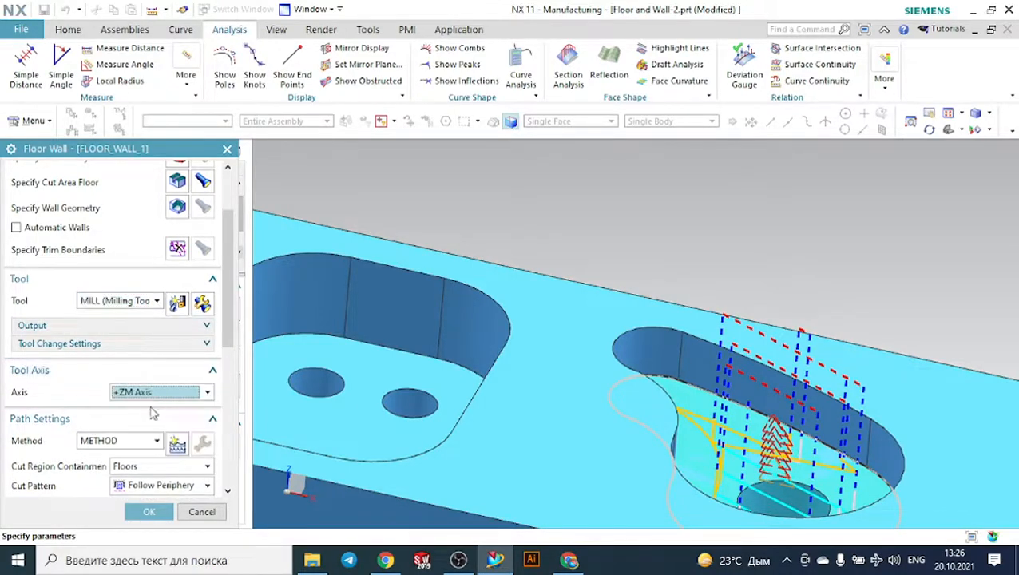
- Generate the curved pocket's tool path with the new Follow Periphery settings
scroll(148, 404, down, 3)
scroll(149, 404, down, 5)
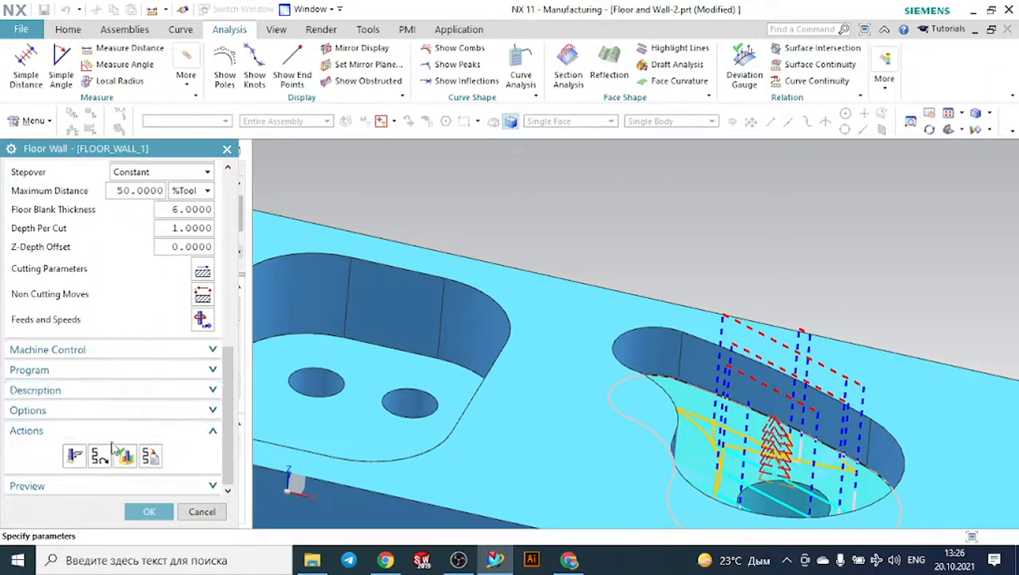
click(75, 453)
middle_click(312, 323)
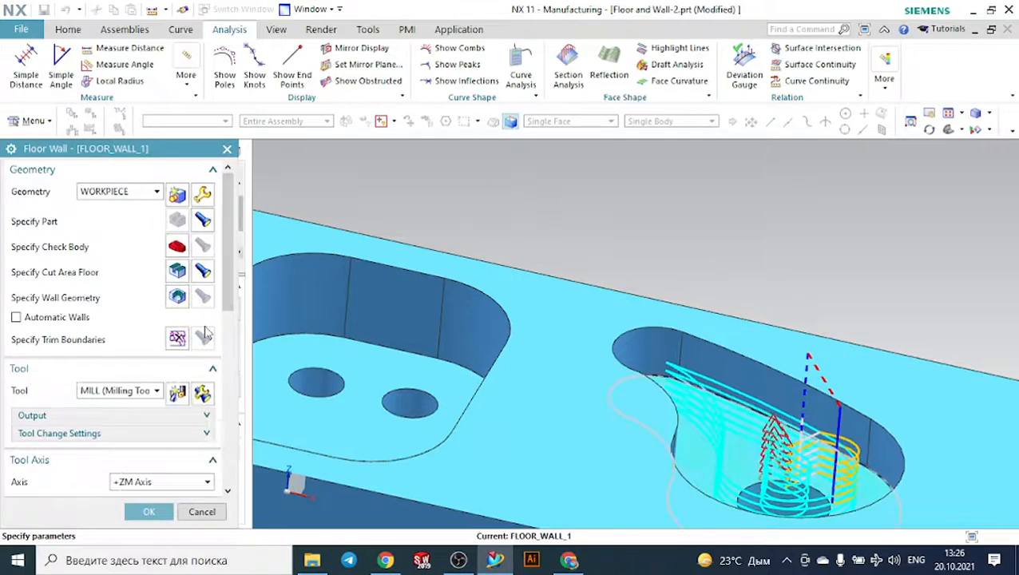
- Verify the curved pocket's tool path by playing the 3D dynamic material removal and inspect the narrow end of the pocket
scroll(152, 375, down, 6)
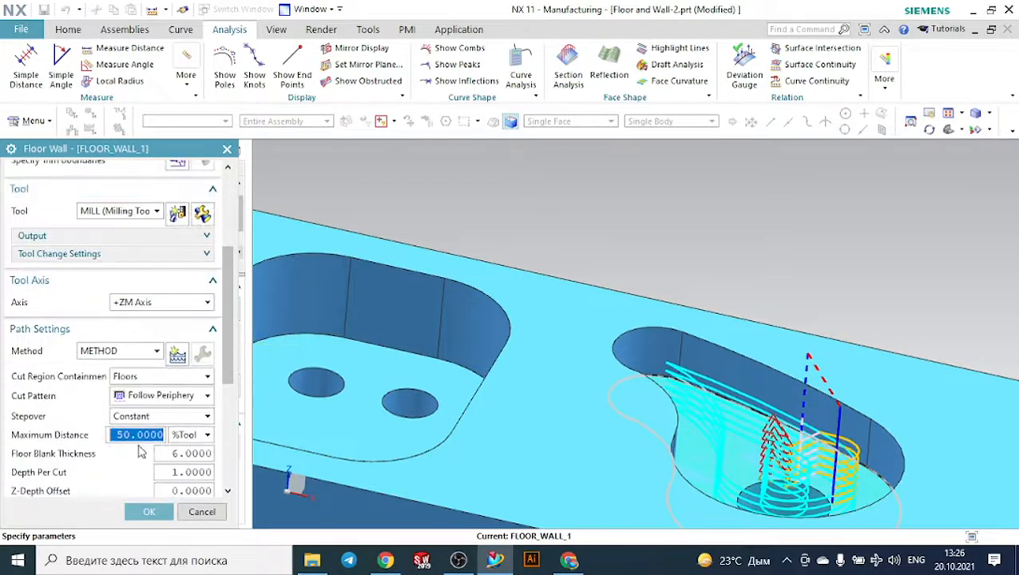
scroll(141, 456, down, 3)
click(126, 474)
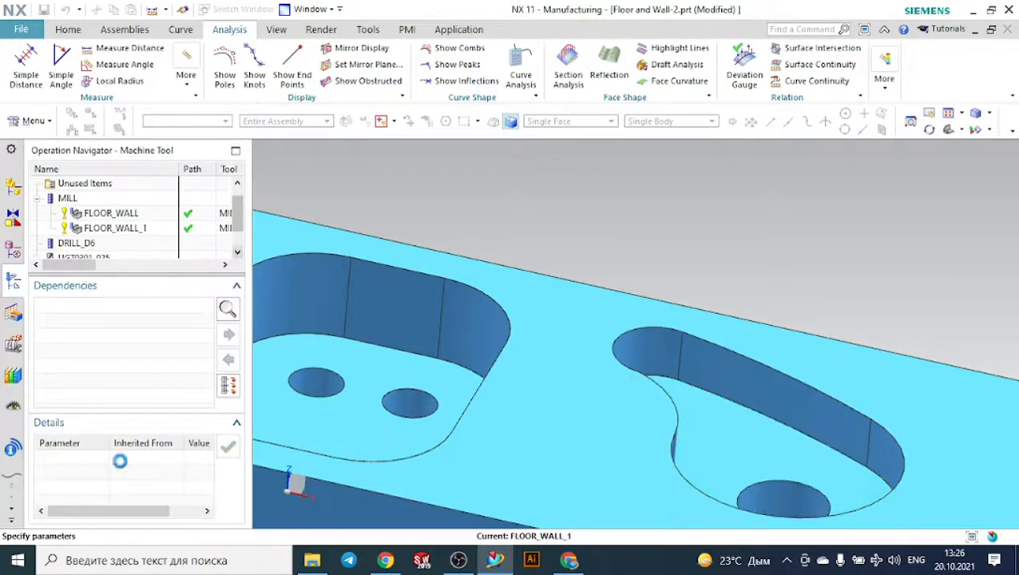
scroll(429, 214, up, 3)
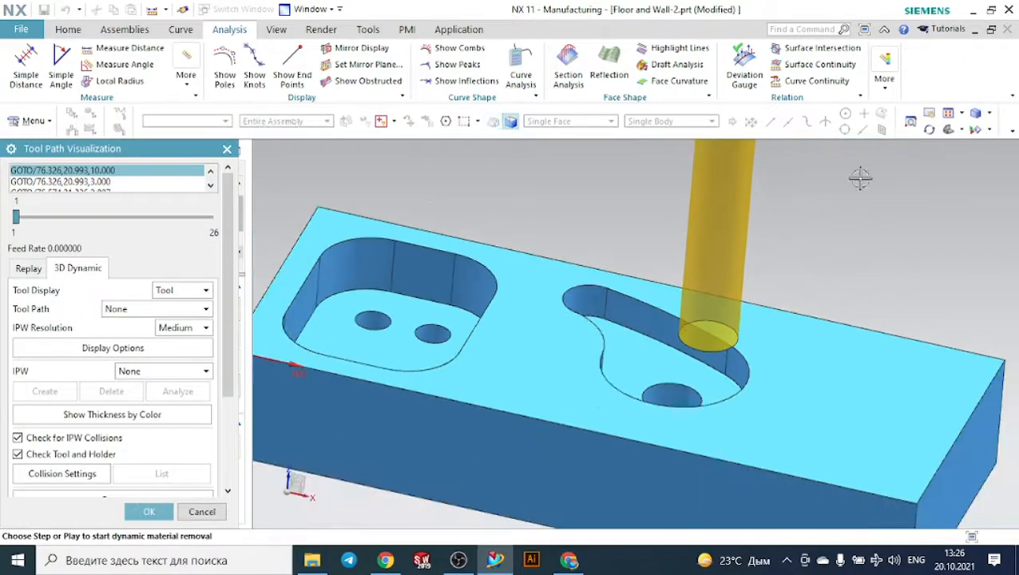
middle_drag(835, 209, 601, 202)
scroll(600, 202, up, 2)
middle_drag(553, 335, 563, 325)
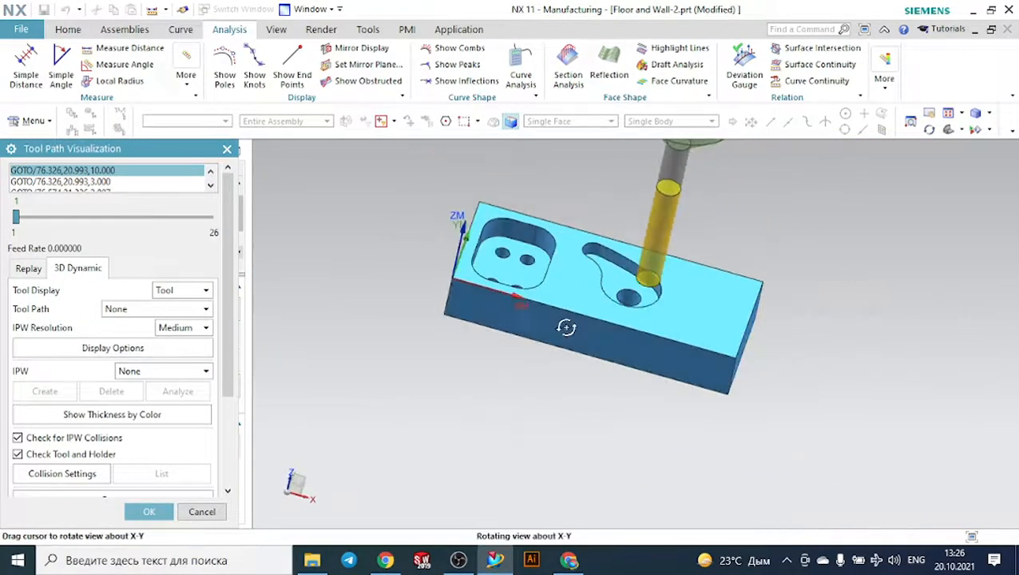
scroll(84, 463, down, 3)
scroll(87, 461, down, 2)
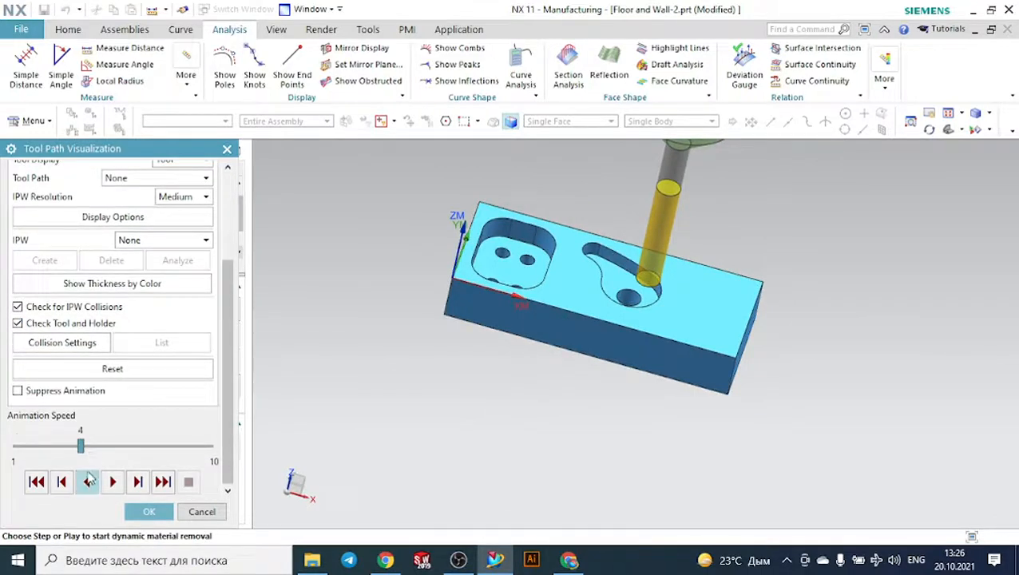
click(113, 481)
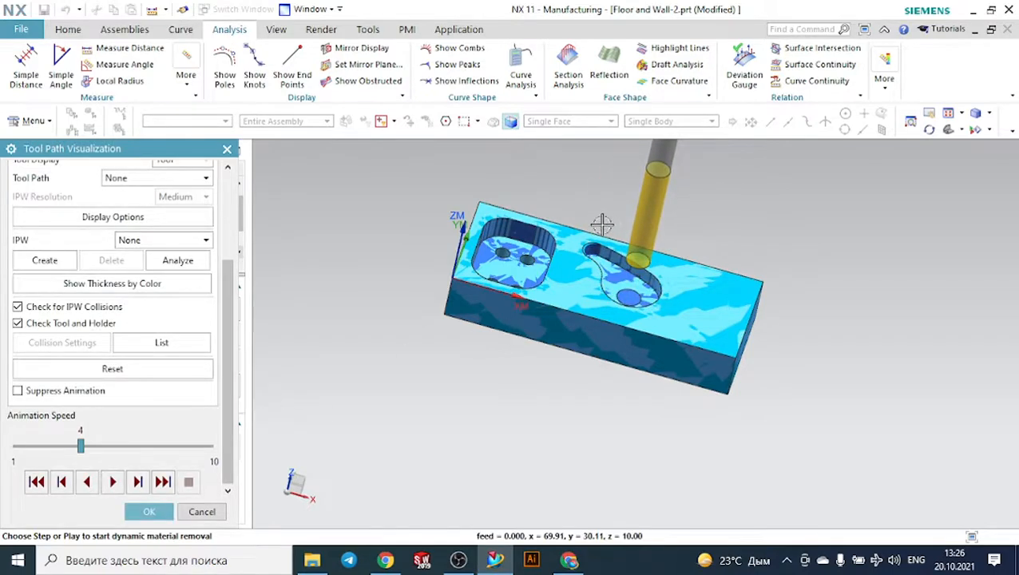
scroll(602, 225, up, 6)
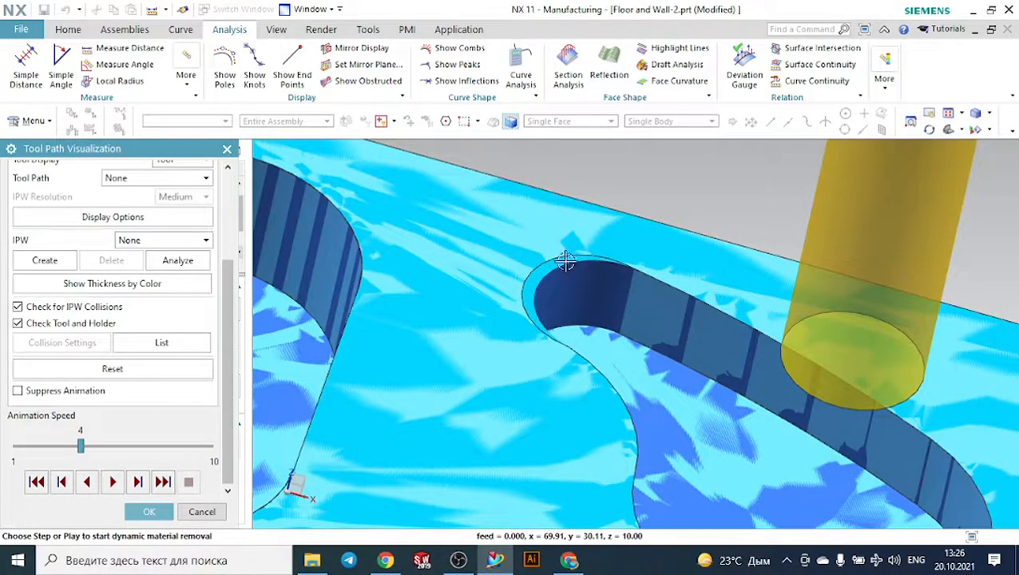
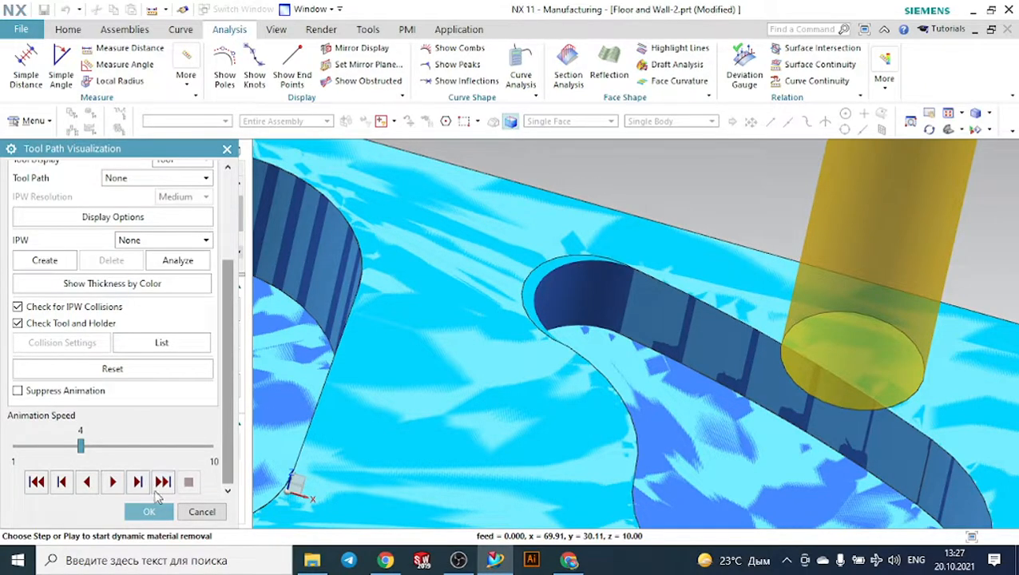
- Create a new mill_planar MILL tool named MILL_1 with a diameter of 4 for the curved pocket's Floor Wall operation
click(149, 512)
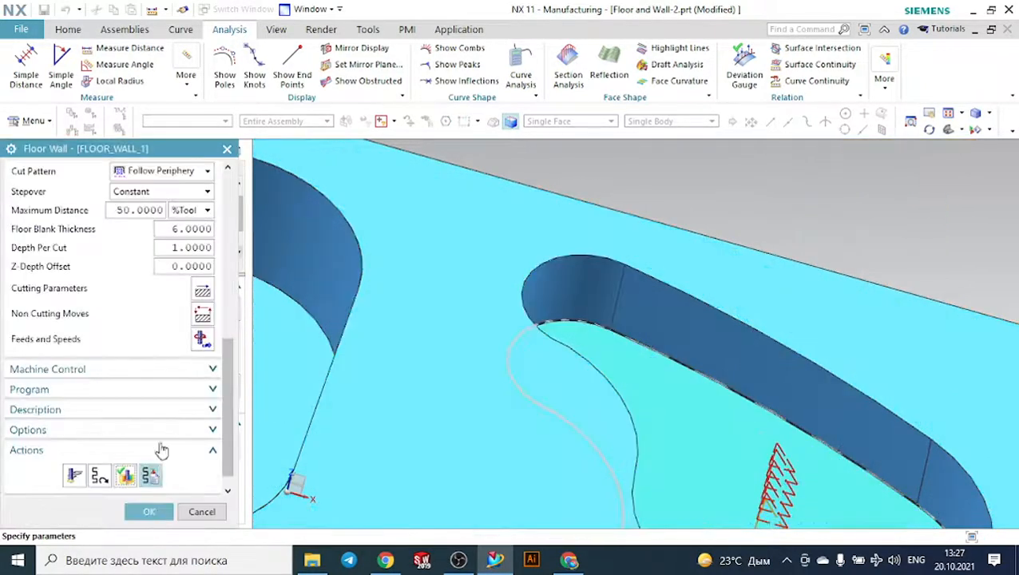
scroll(184, 345, up, 3)
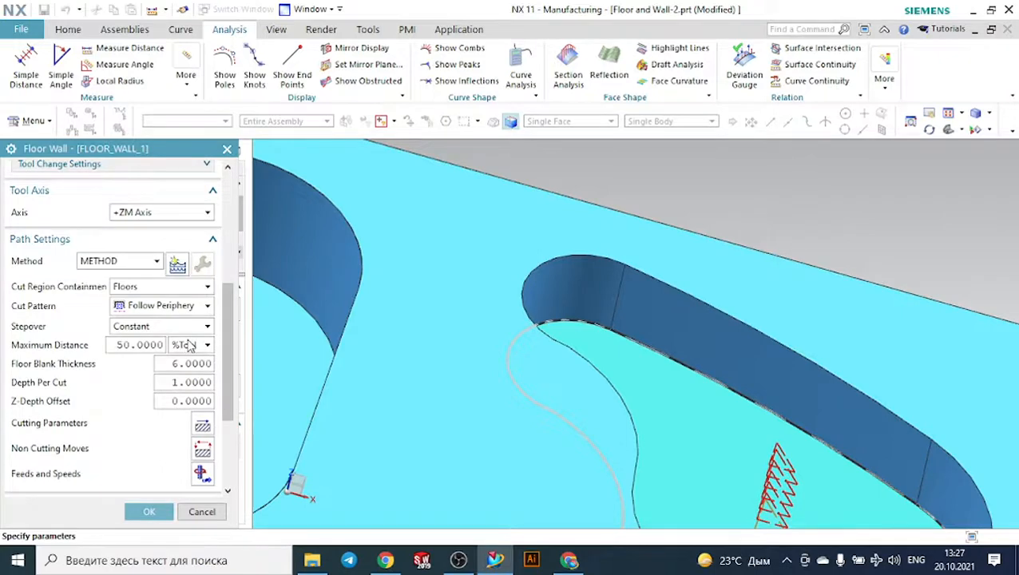
scroll(189, 345, up, 2)
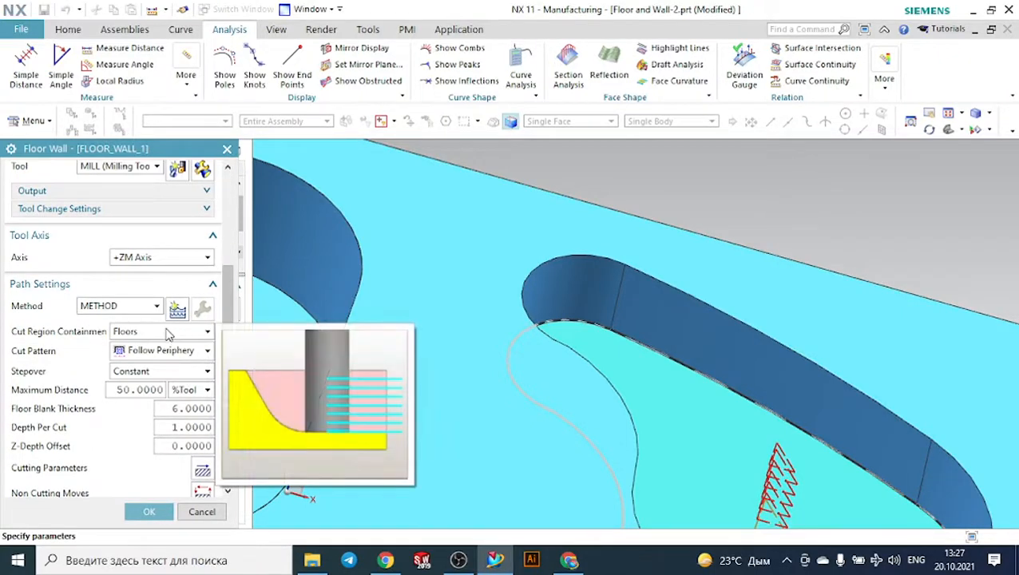
scroll(165, 336, up, 2)
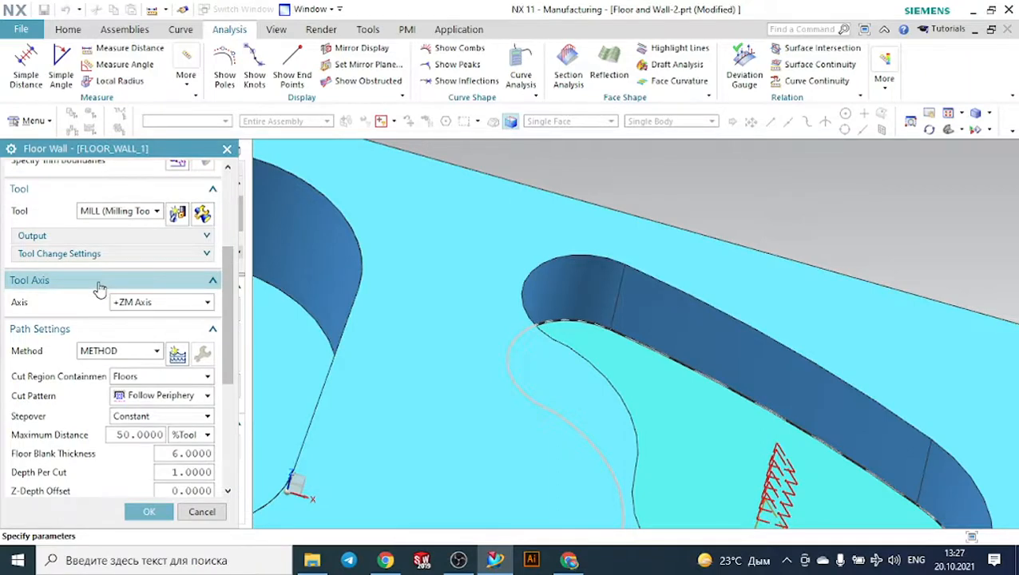
scroll(87, 302, up, 2)
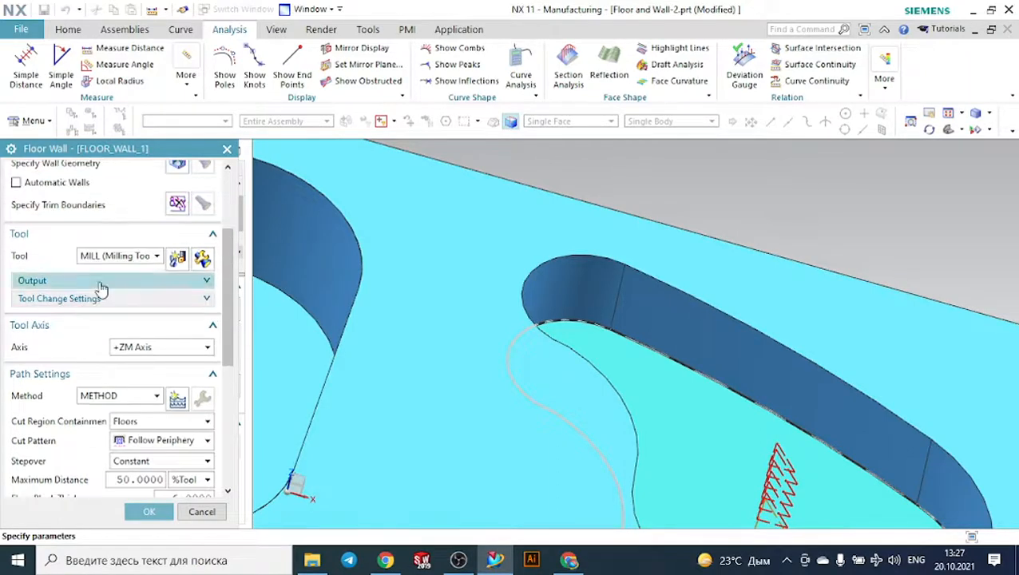
click(177, 260)
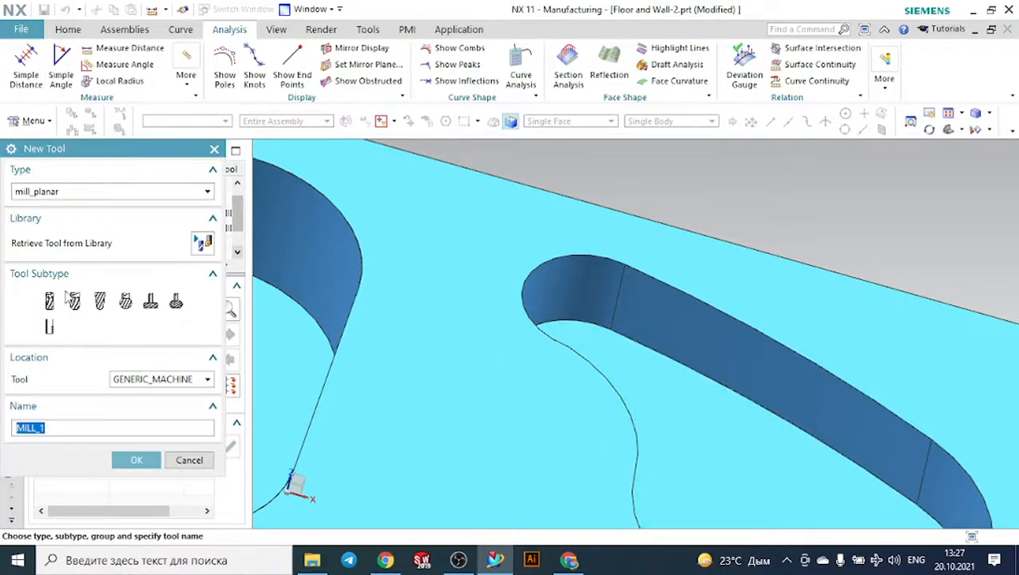
click(48, 301)
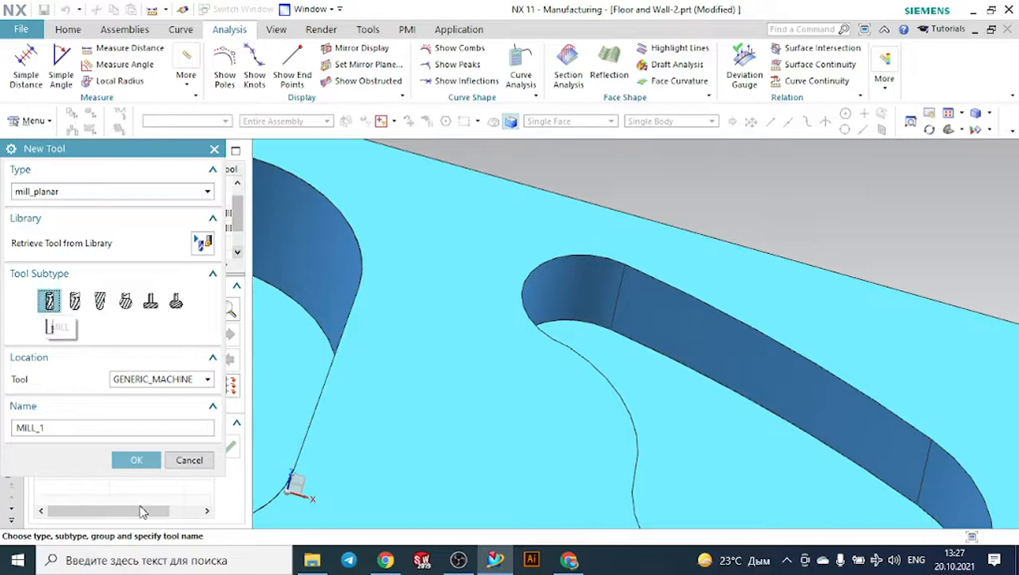
click(135, 460)
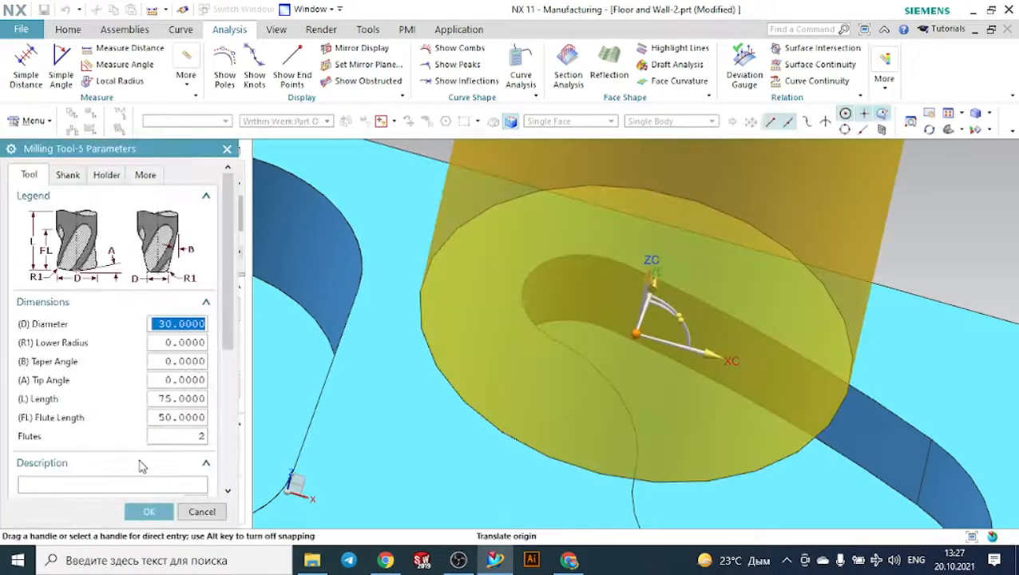
text(4)
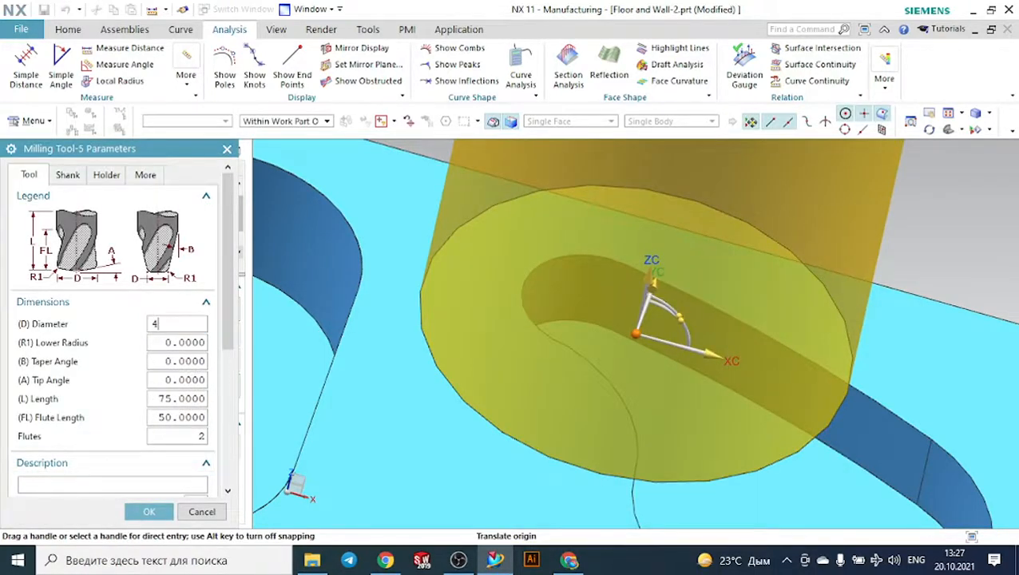
key(Return)
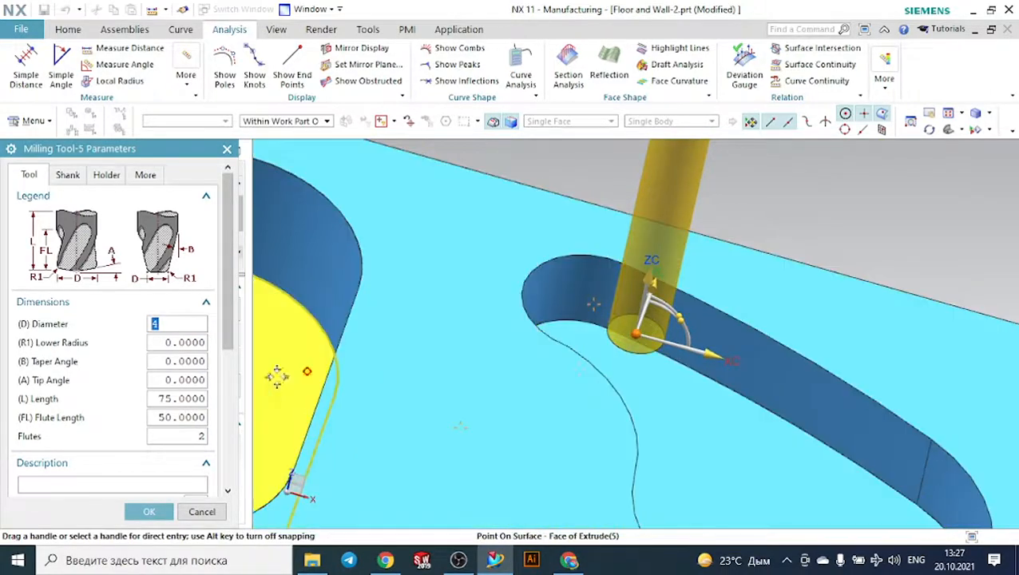
click(149, 511)
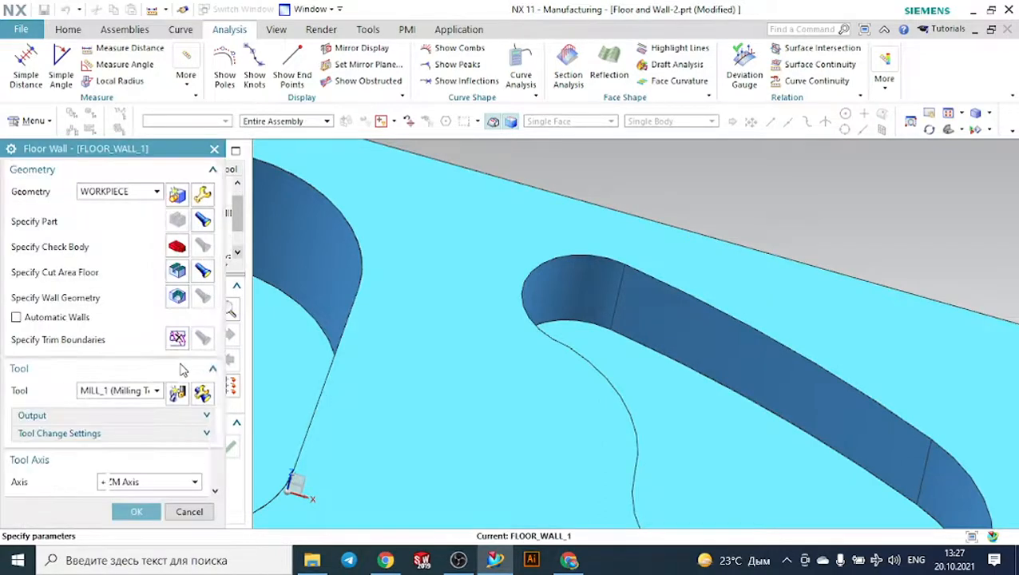
- Regenerate the curved pocket's tool path with the MILL_1 tool
scroll(129, 413, down, 6)
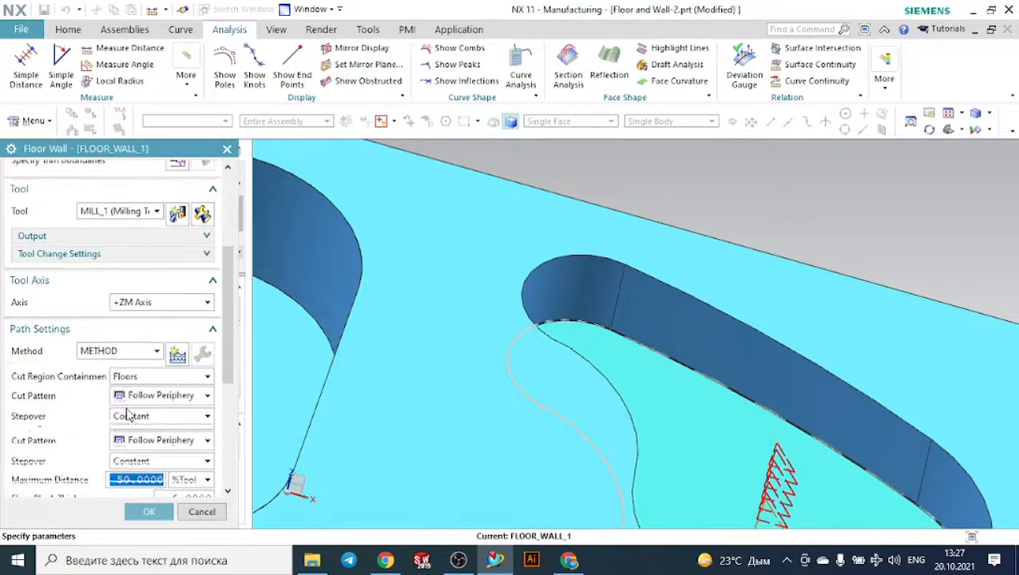
scroll(123, 420, down, 2)
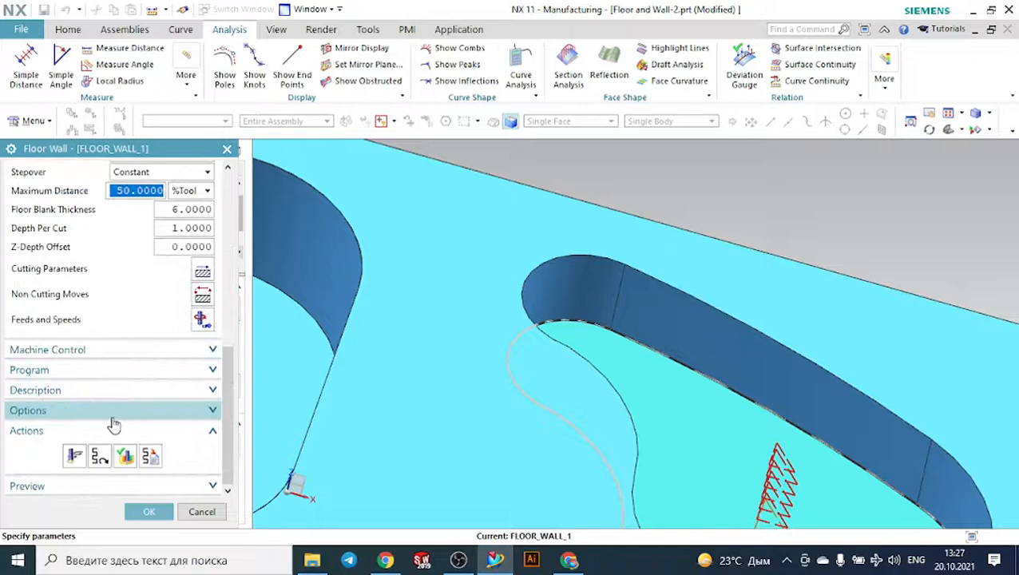
click(77, 456)
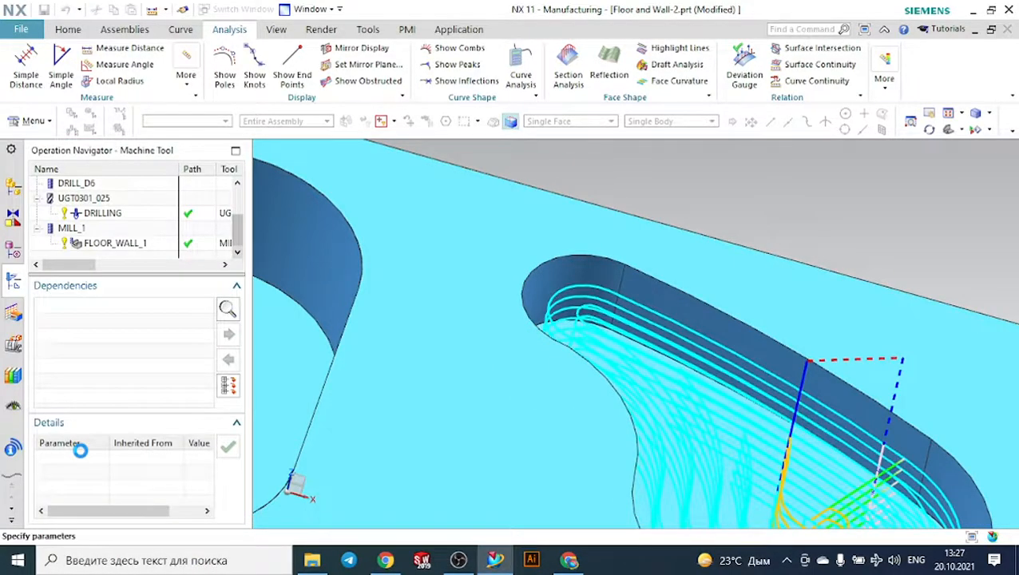
- Verify the MILL_1 tool path by playing the 3D dynamic material removal, and accept the Floor Wall operation
scroll(567, 277, down, 2)
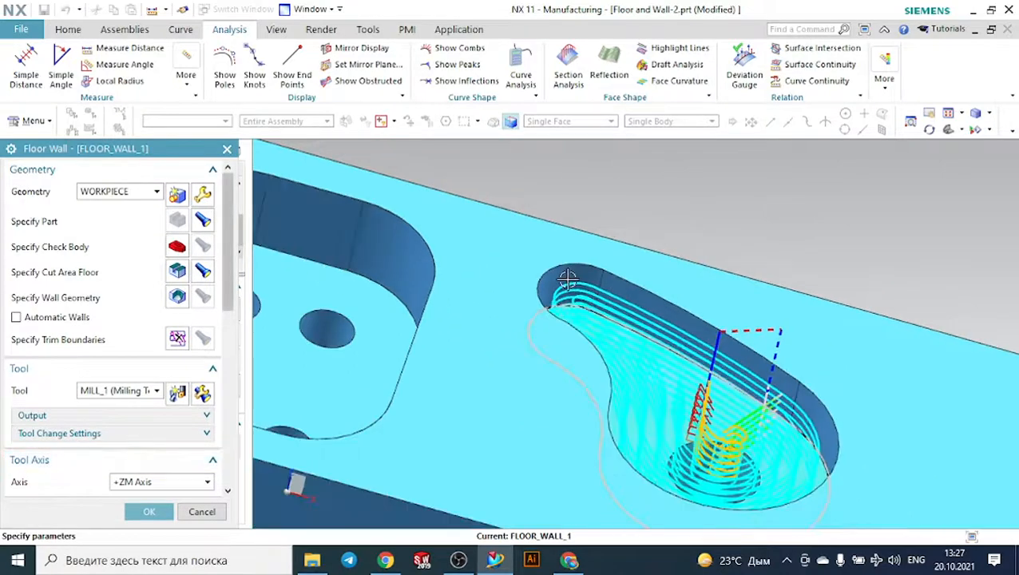
scroll(567, 277, down, 1)
scroll(152, 447, down, 6)
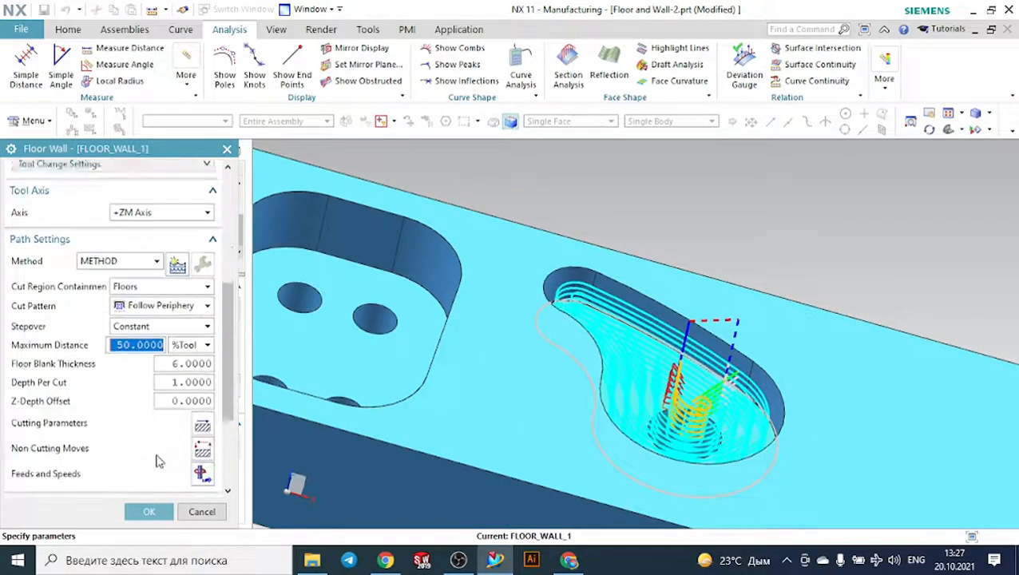
scroll(157, 461, down, 3)
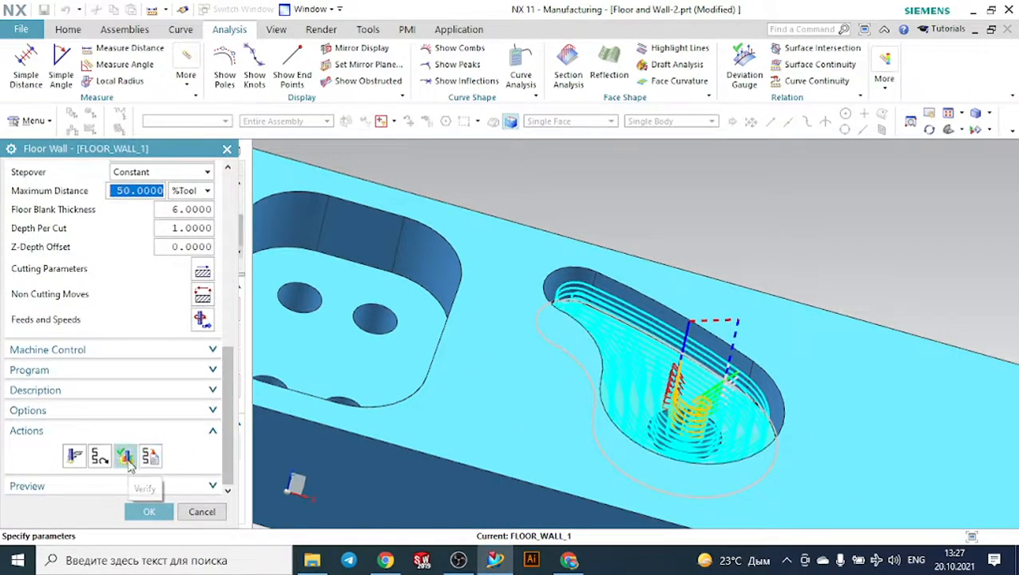
click(126, 457)
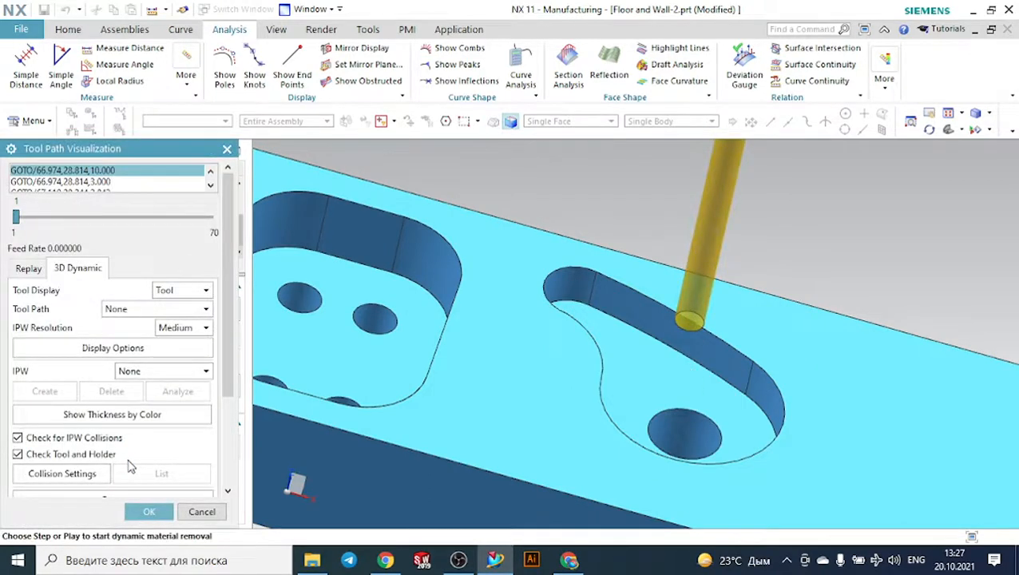
scroll(119, 455, down, 3)
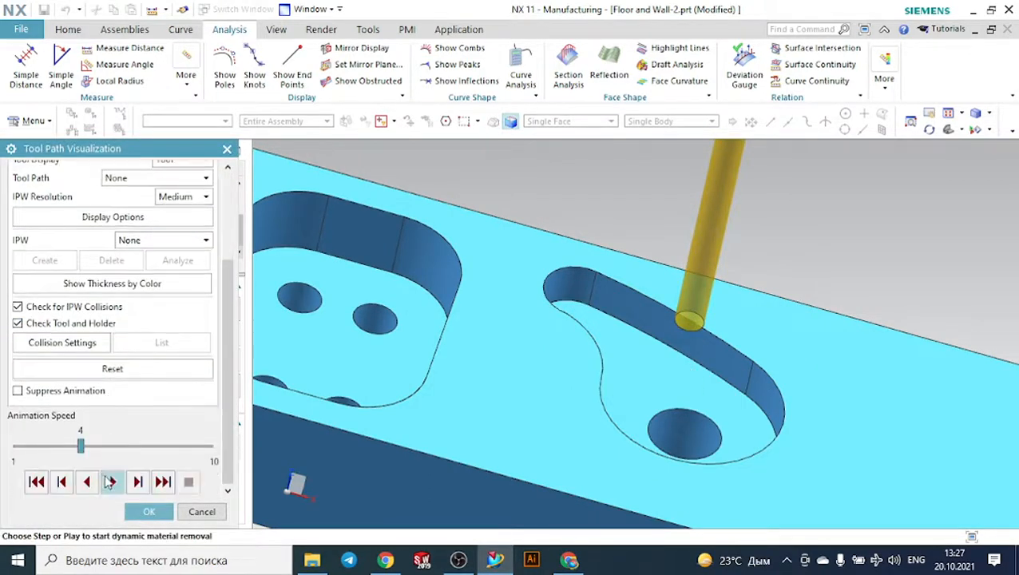
click(110, 482)
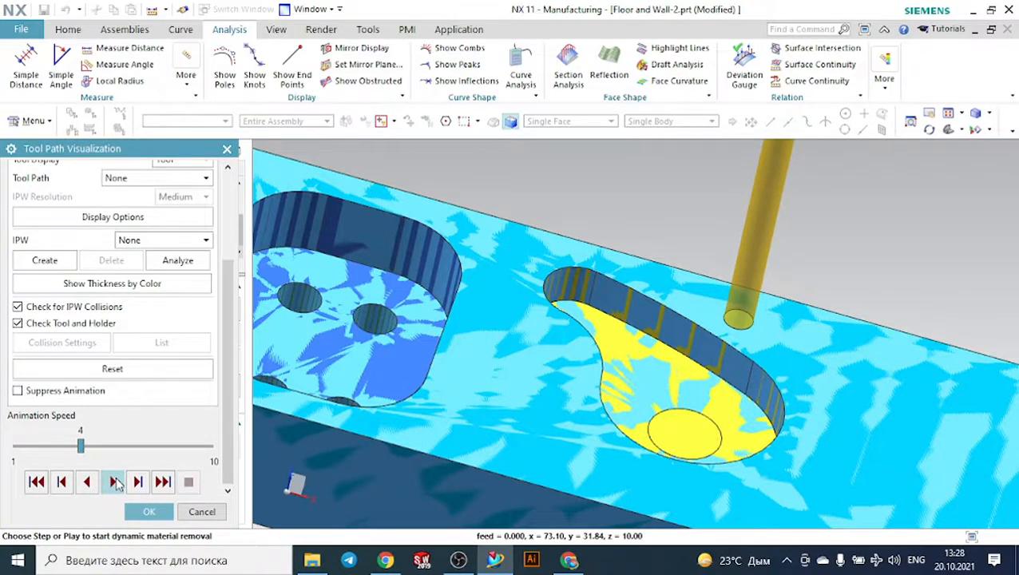
click(151, 512)
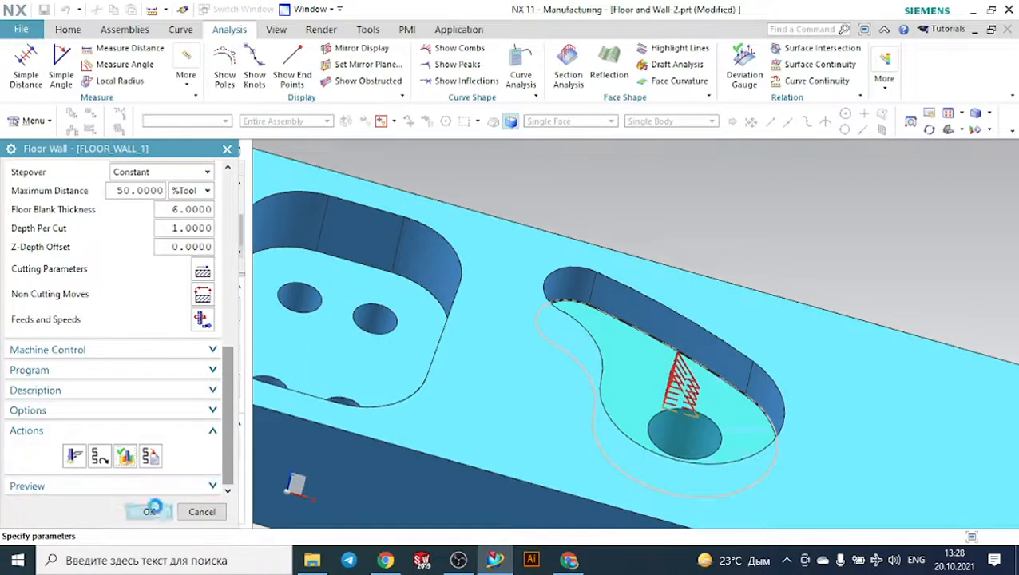
click(150, 511)
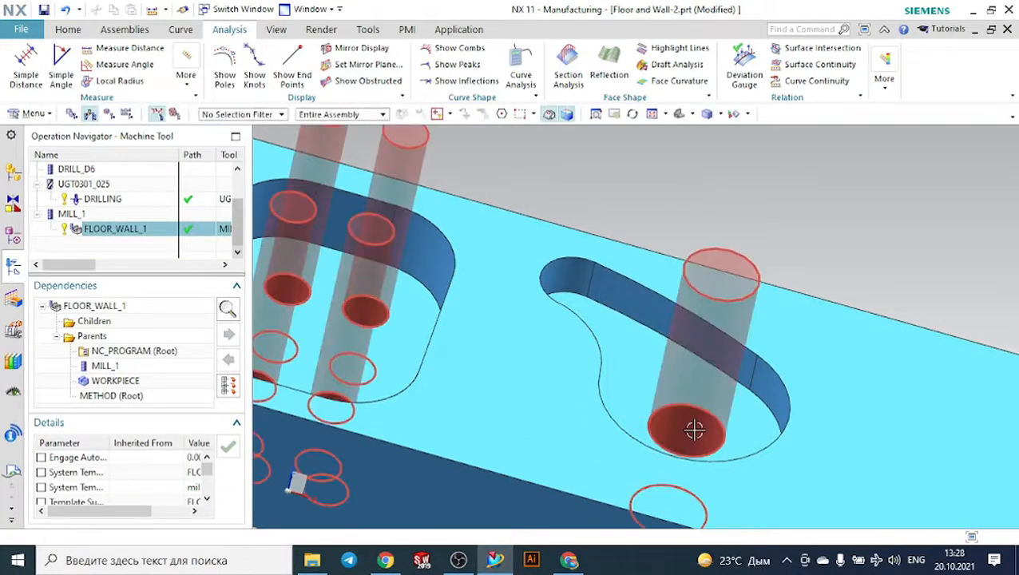
- Measure the diameter of the large hole in the curved pocket's floor
scroll(683, 459, down, 5)
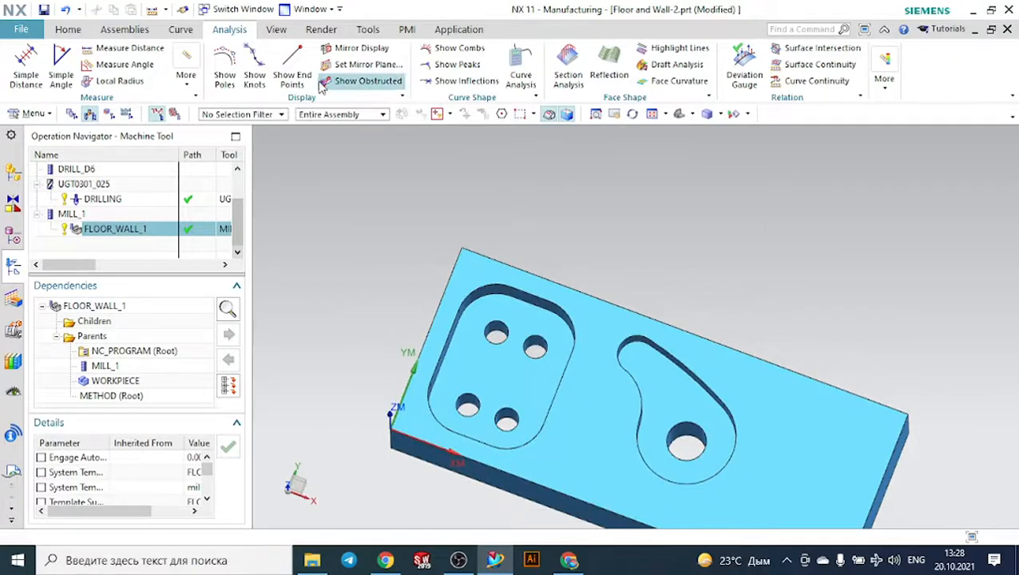
click(217, 80)
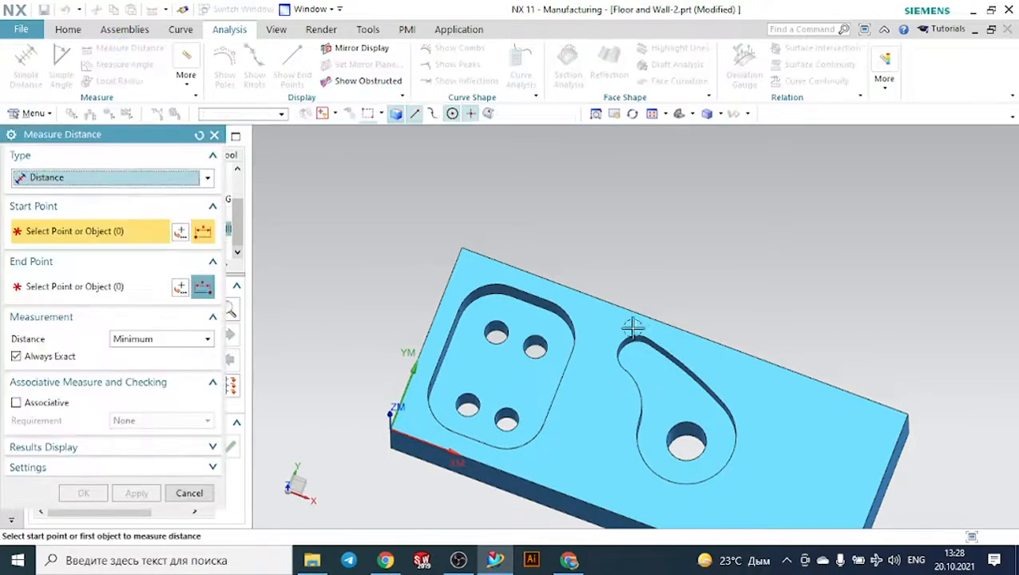
click(114, 177)
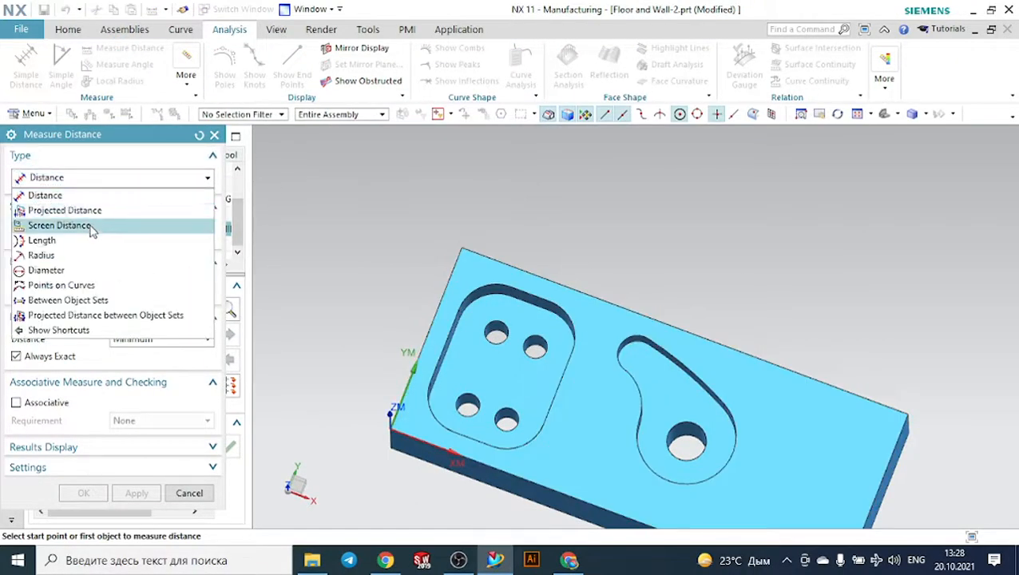
click(66, 270)
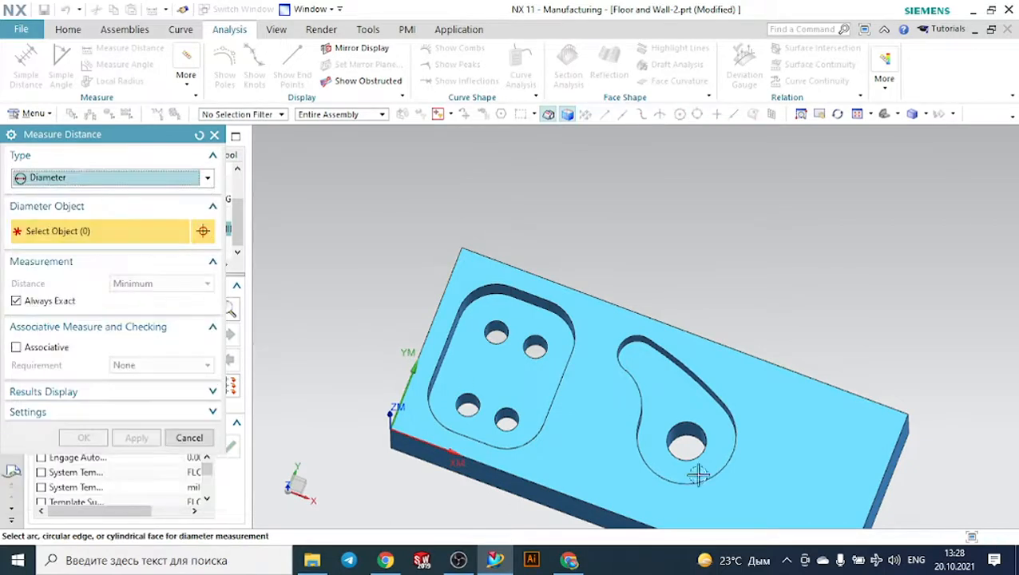
scroll(705, 429, up, 3)
click(661, 429)
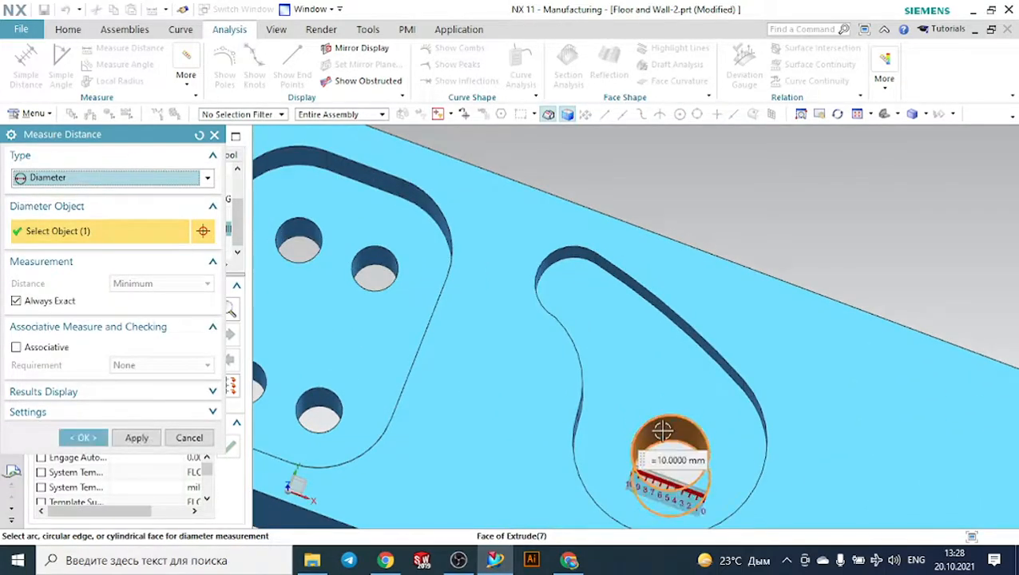
click(99, 438)
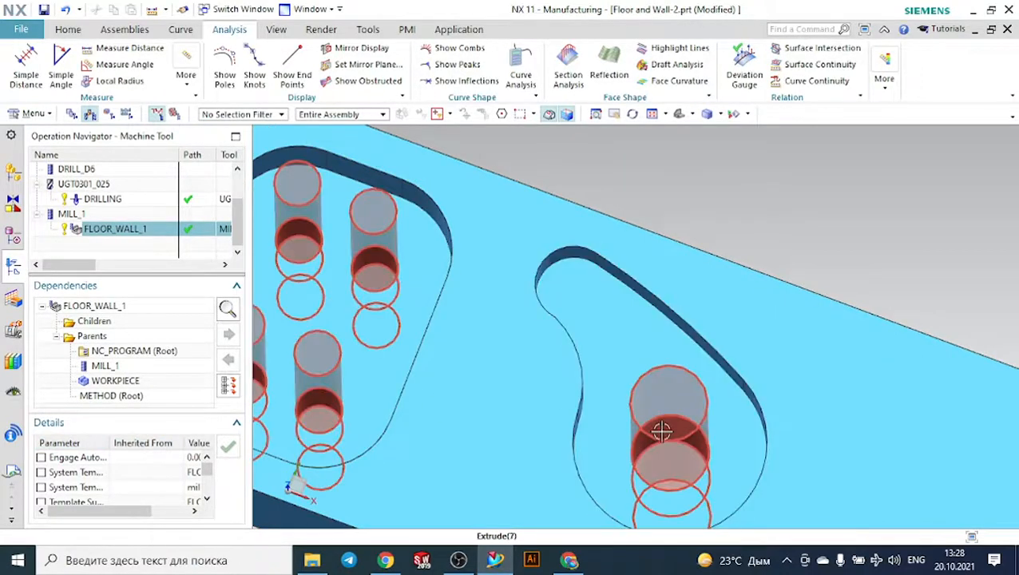
- Create a mill_planar Hole Milling operation that uses the DRILL_D6 tool, with WORKPIECE as geometry and METHOD as method
scroll(651, 431, down, 6)
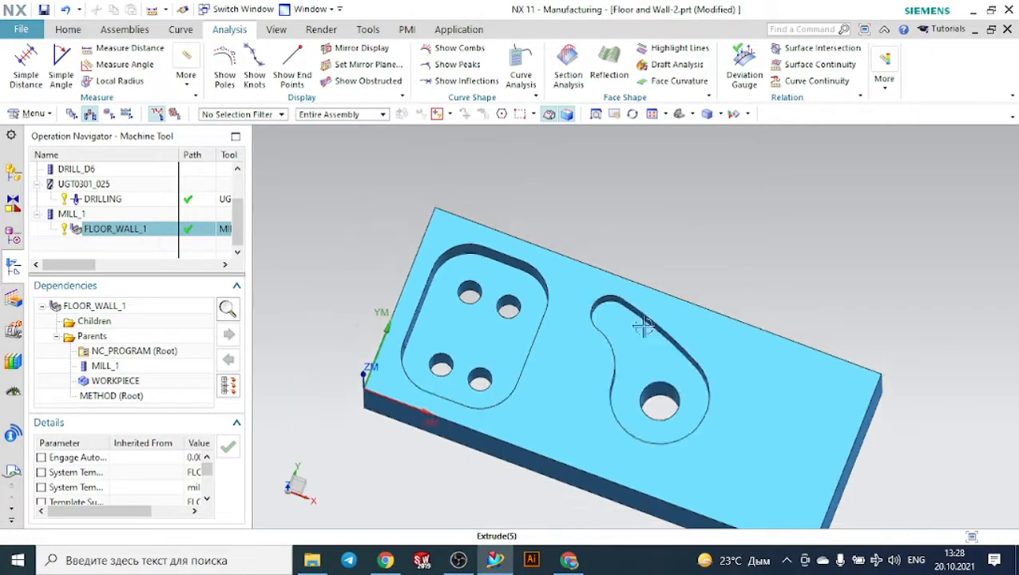
middle_drag(744, 277, 769, 262)
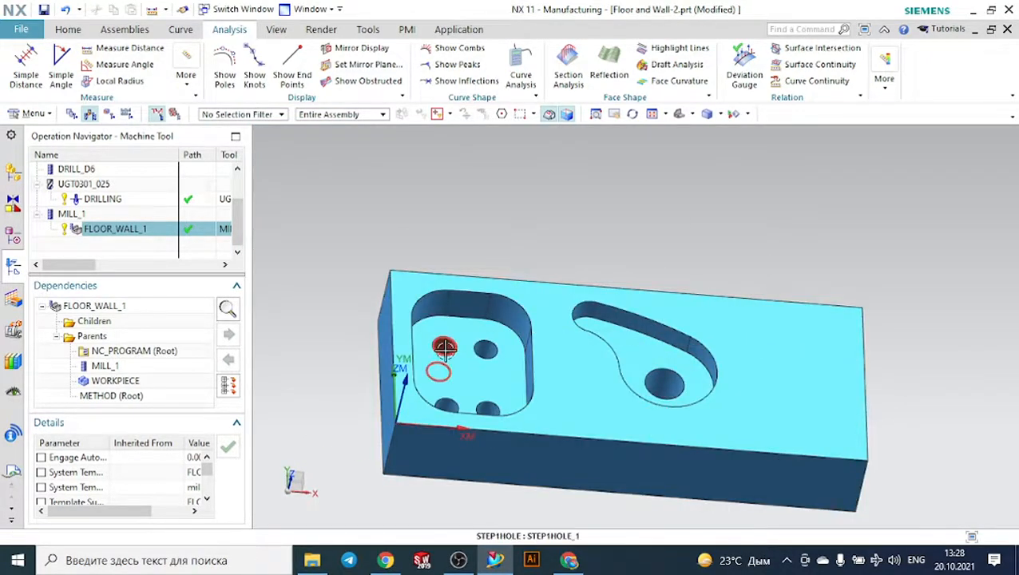
scroll(631, 351, up, 2)
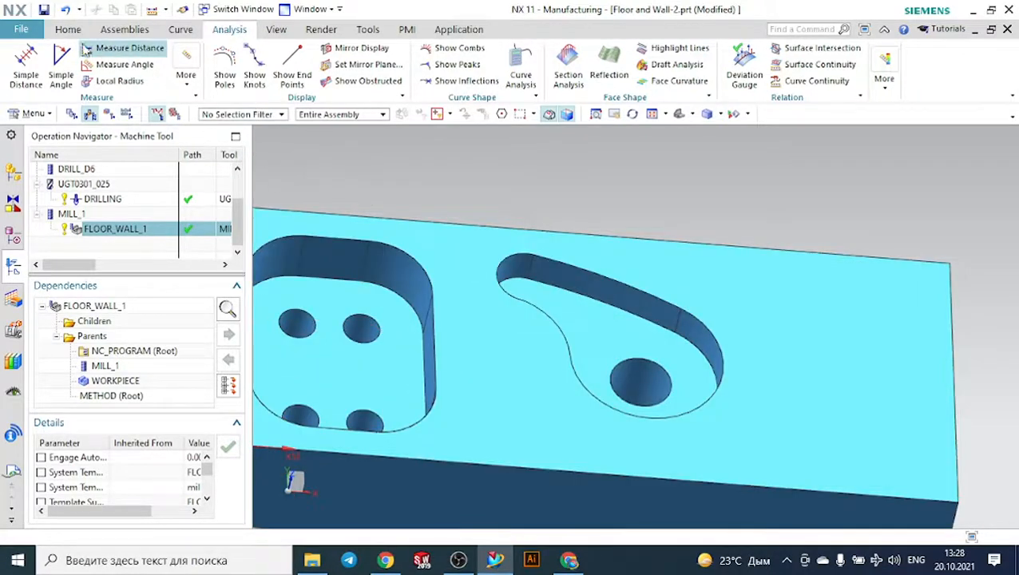
click(66, 30)
click(103, 68)
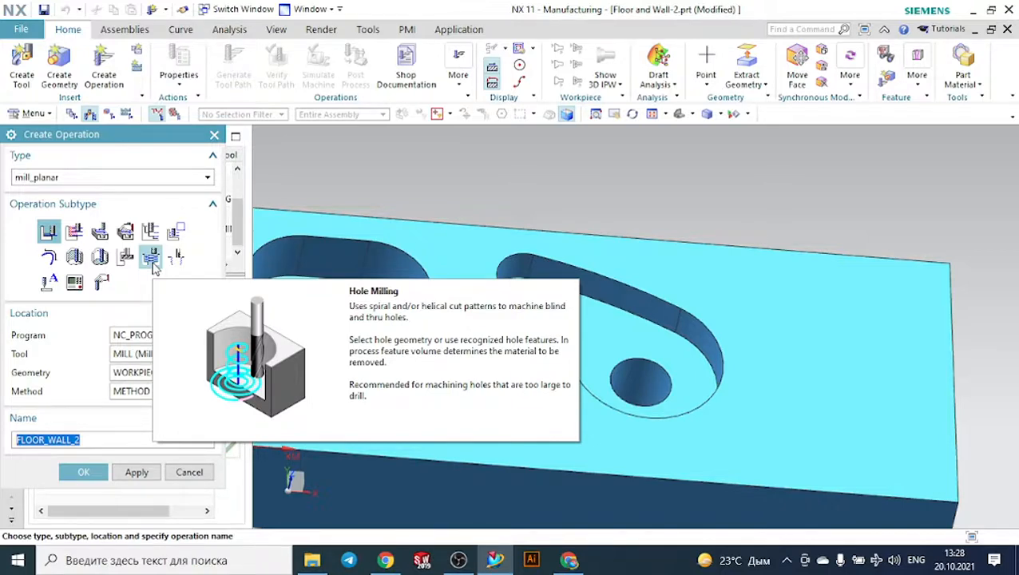
click(153, 264)
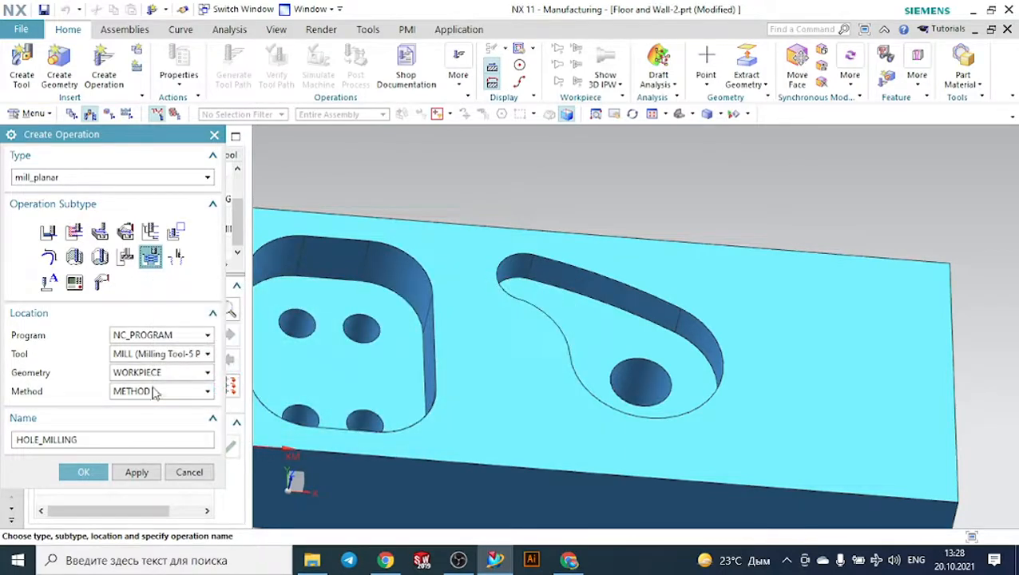
click(147, 357)
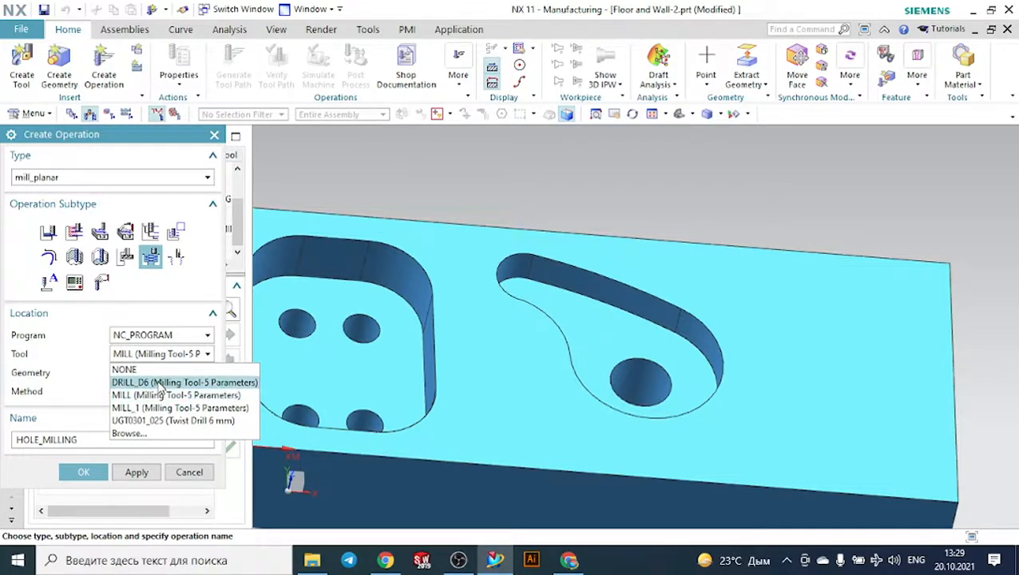
click(164, 383)
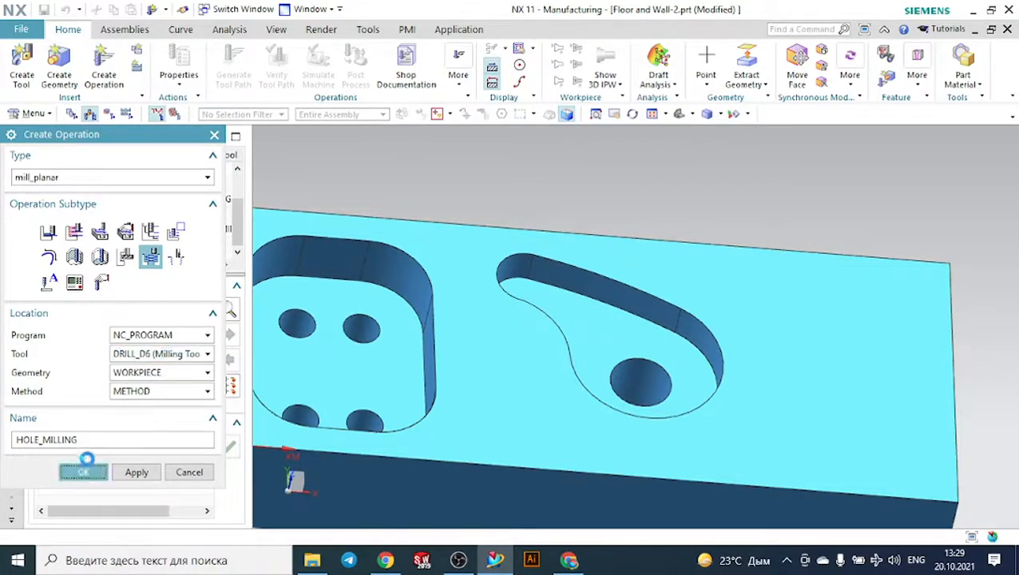
- Specify the curved pocket's rounded end around the large hole as the Hole Milling feature geometry, and display the selected feature
click(84, 471)
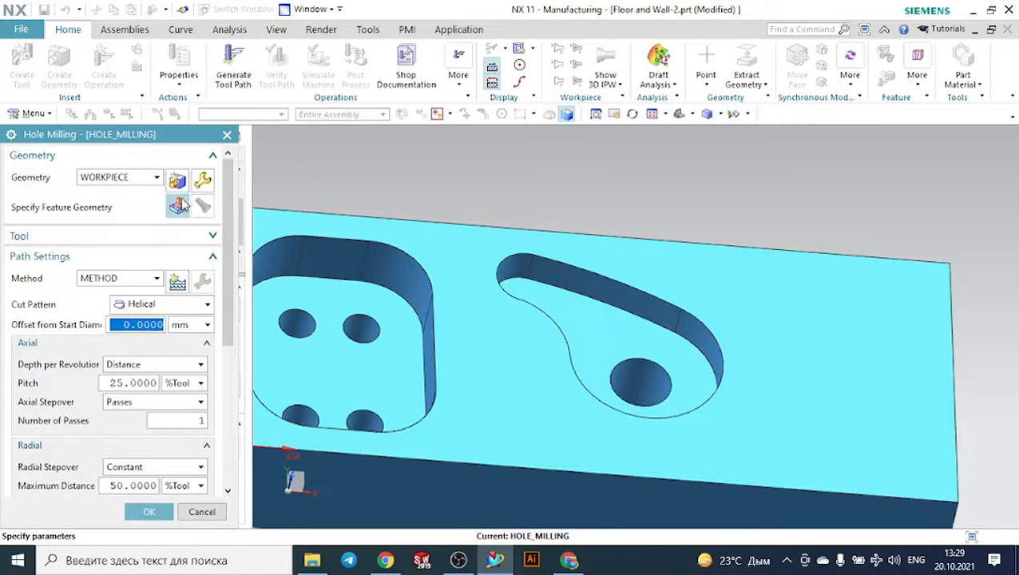
click(178, 206)
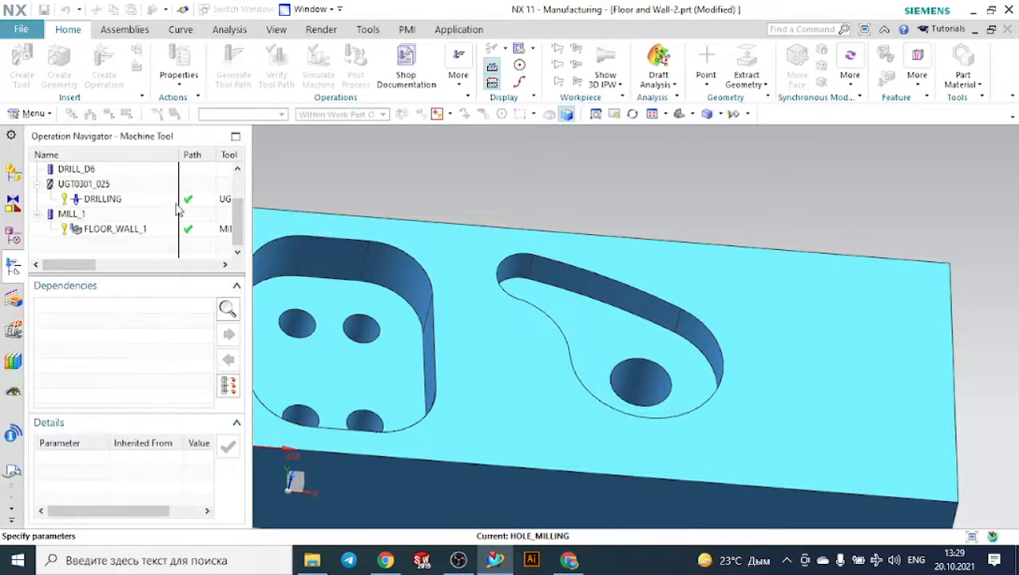
click(639, 371)
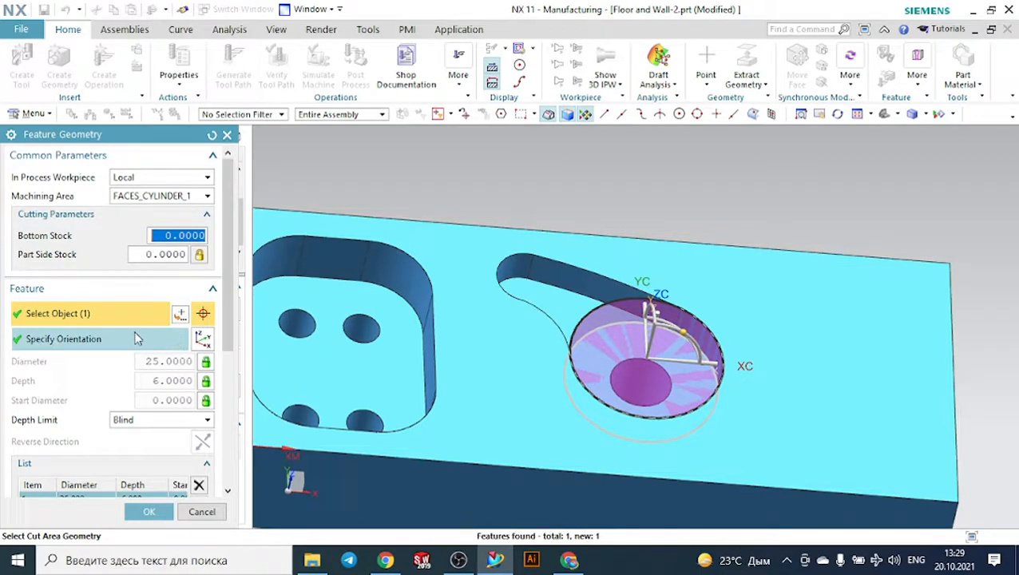
scroll(122, 314, down, 3)
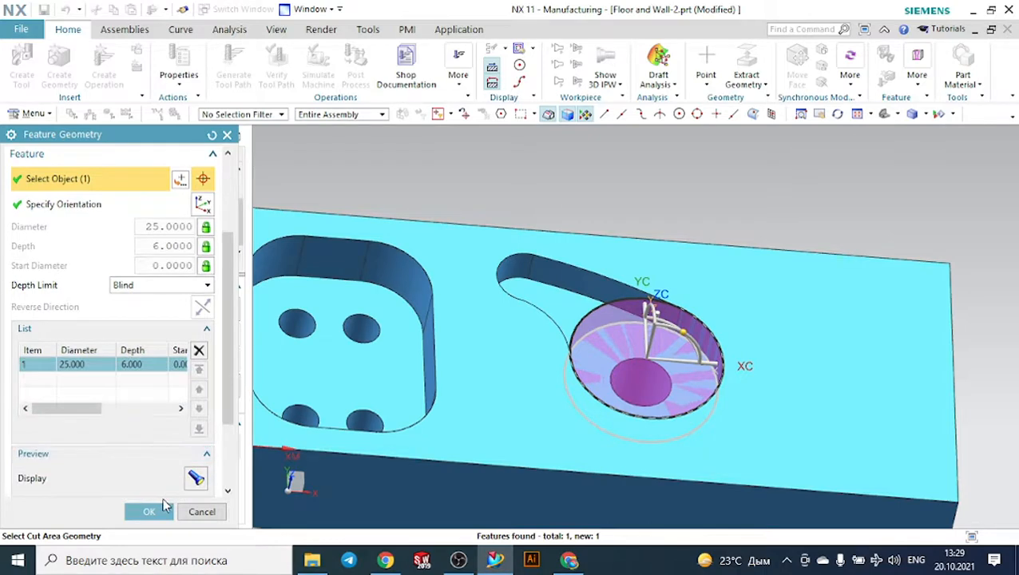
click(158, 511)
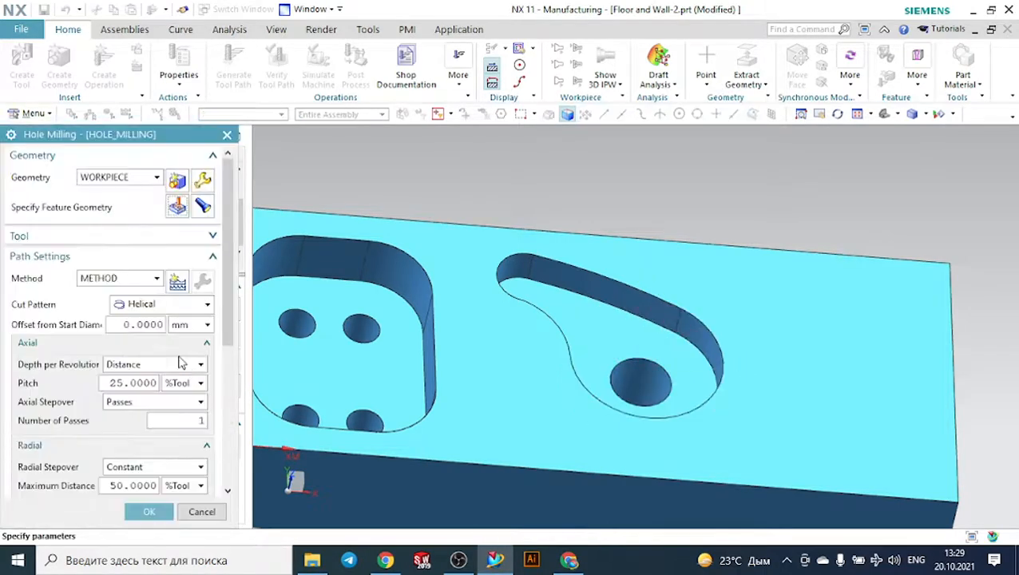
click(205, 207)
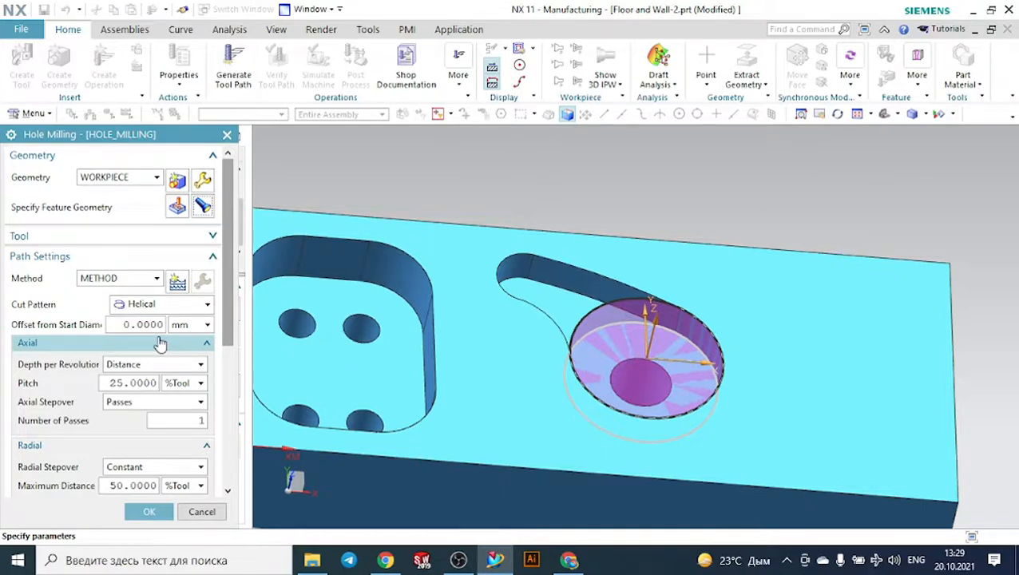
- Try the existing MILL_1 and MILL tools in the Hole Milling operation, displaying the feature geometry with each
click(110, 238)
click(134, 258)
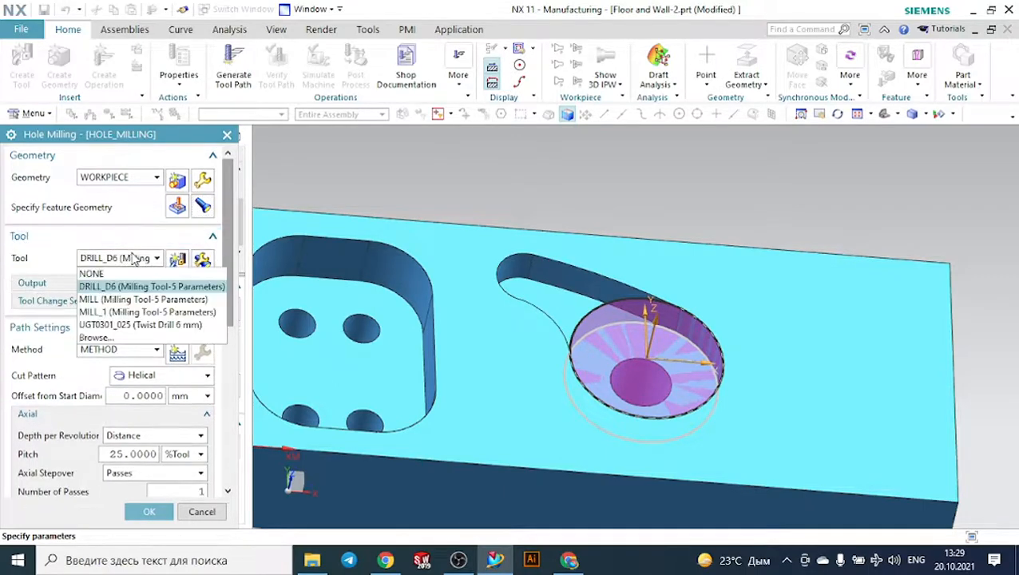
click(150, 310)
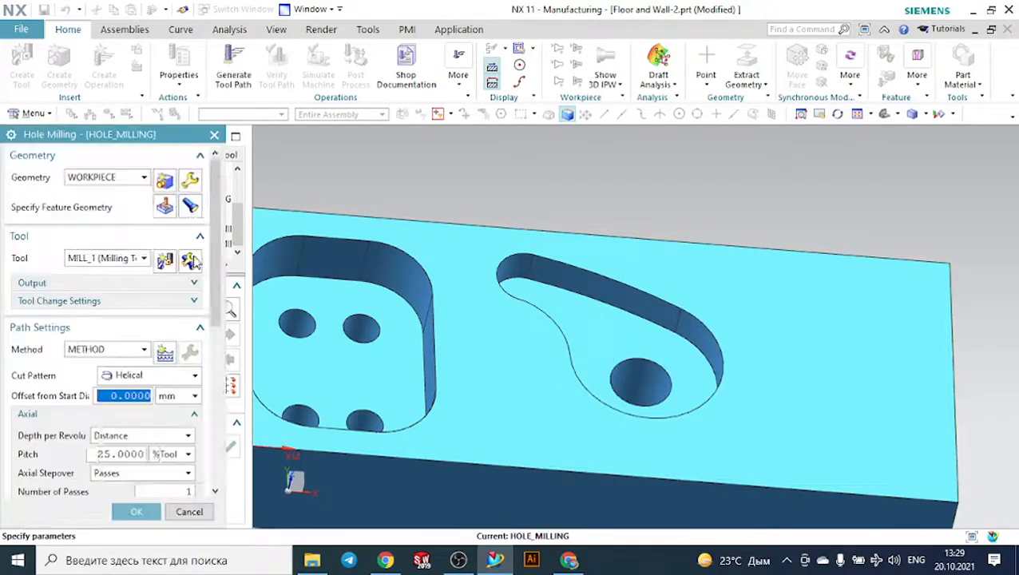
click(204, 208)
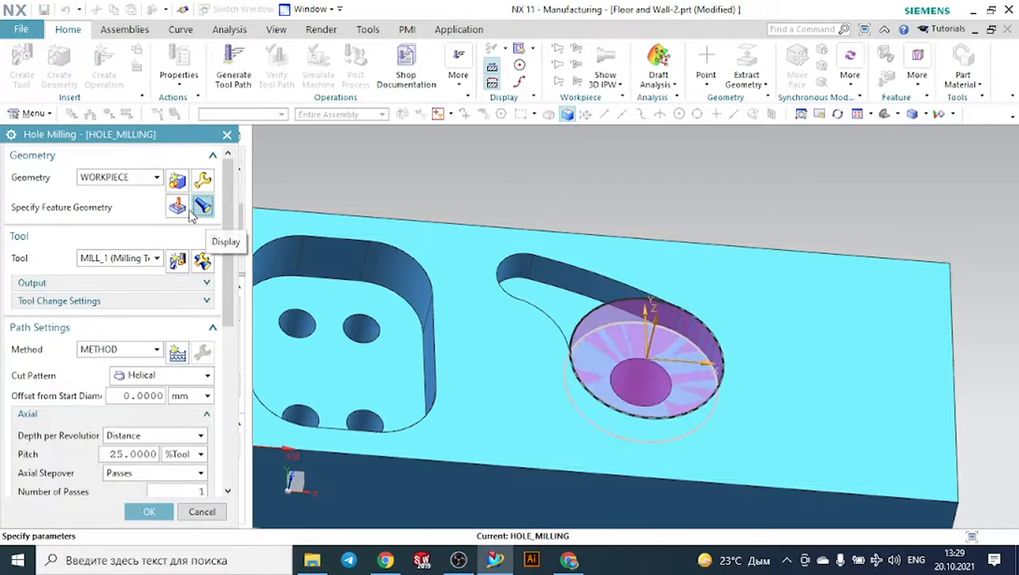
click(132, 260)
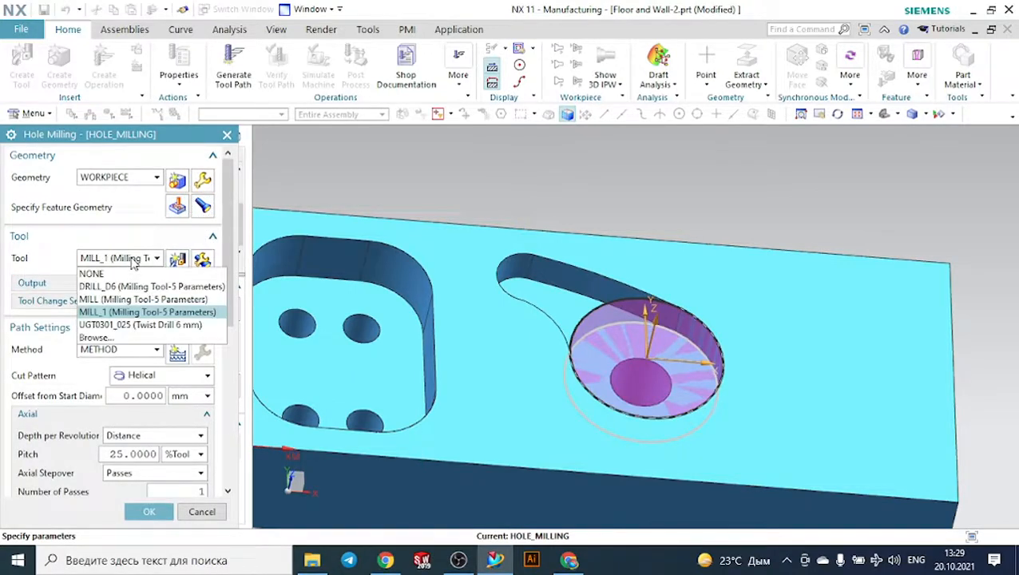
click(134, 300)
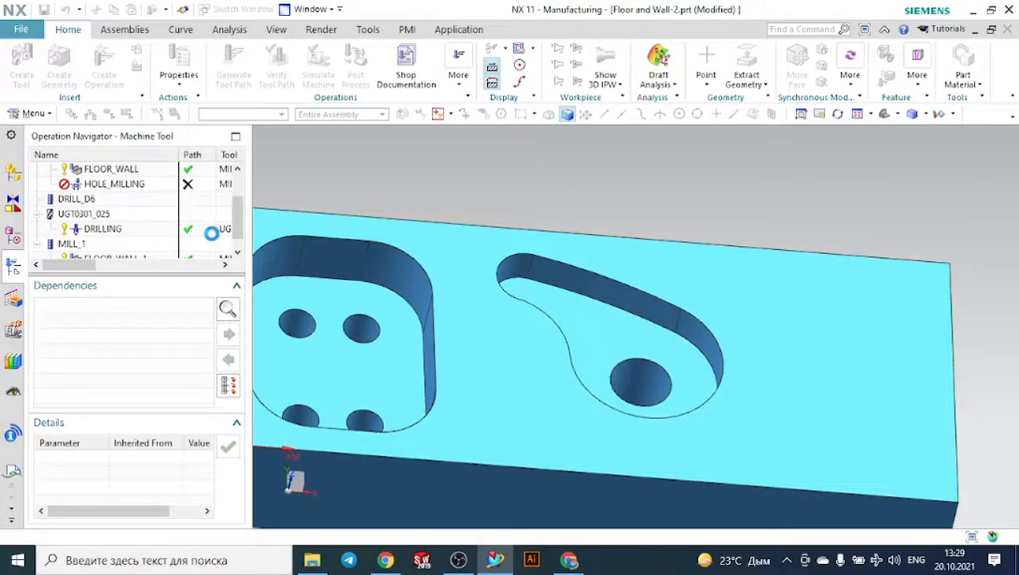
click(205, 208)
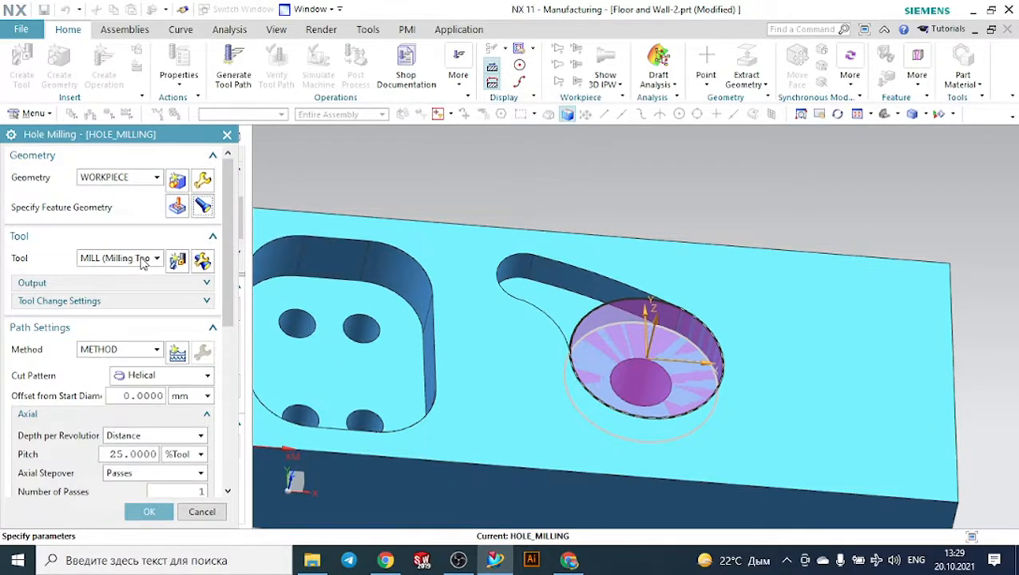
- Create a mill_planar end mill named MILL_2 with a diameter of 4 mm for the Hole Milling operation
click(178, 261)
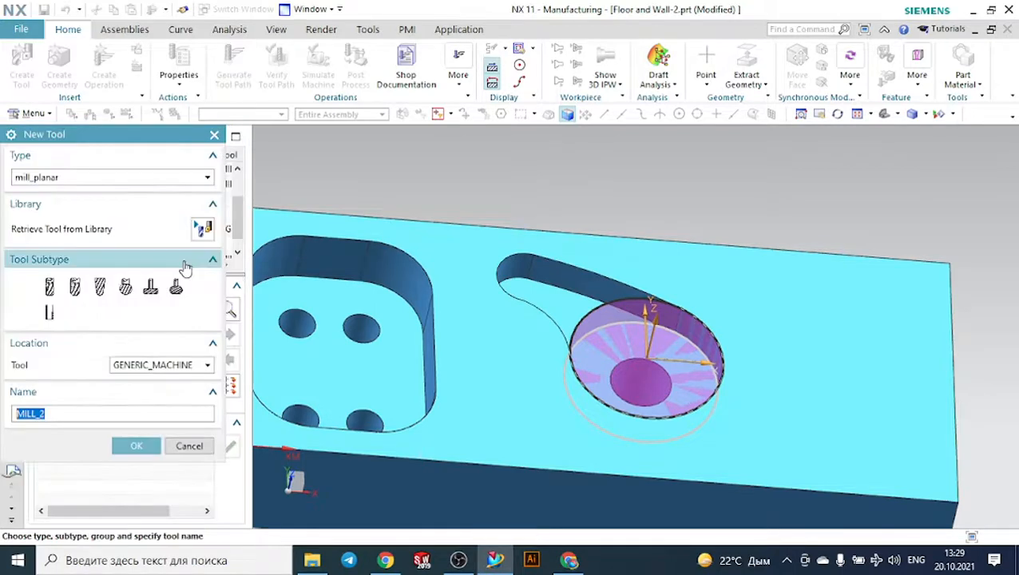
click(49, 286)
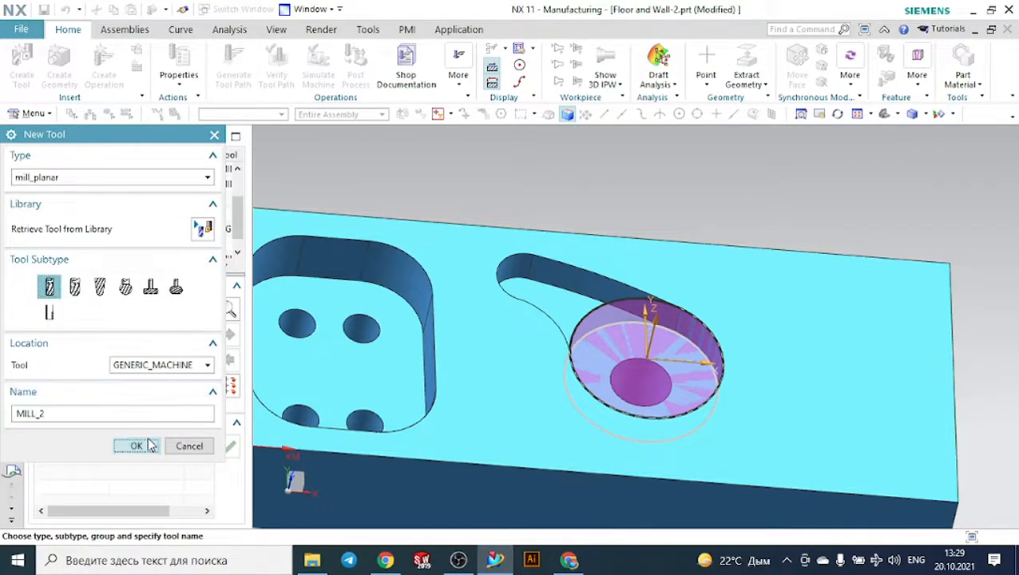
click(137, 446)
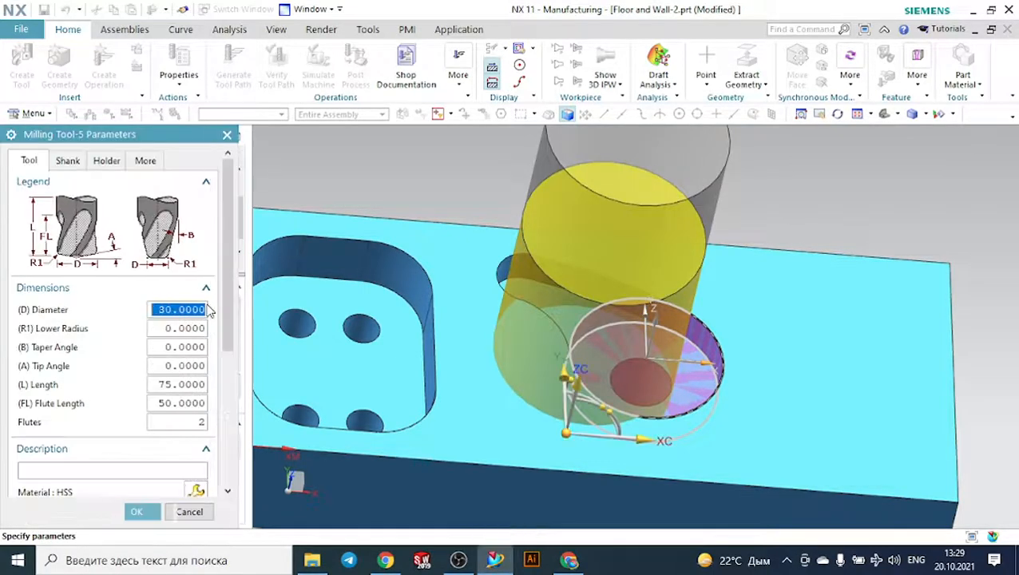
text(2)
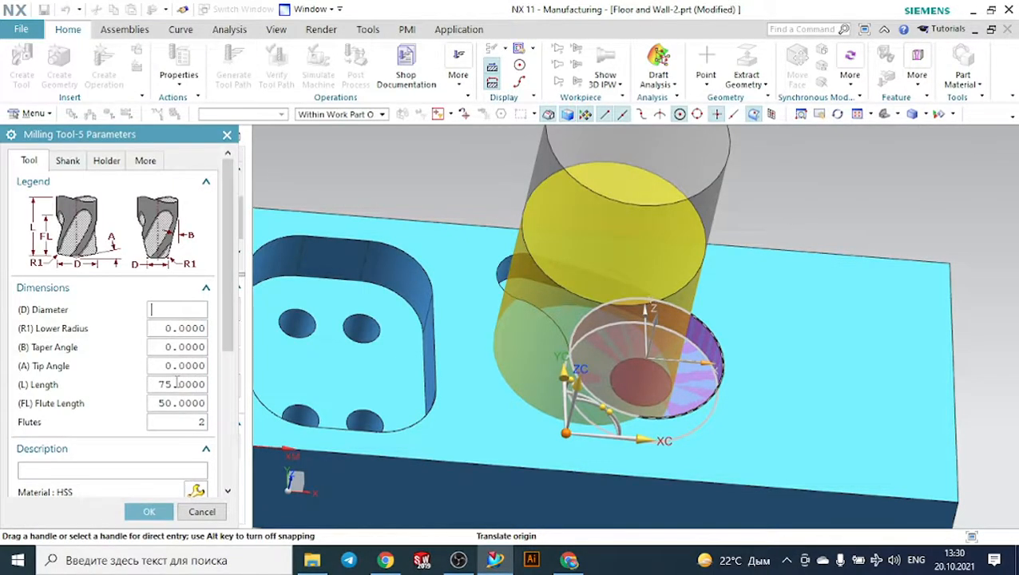
key(Return)
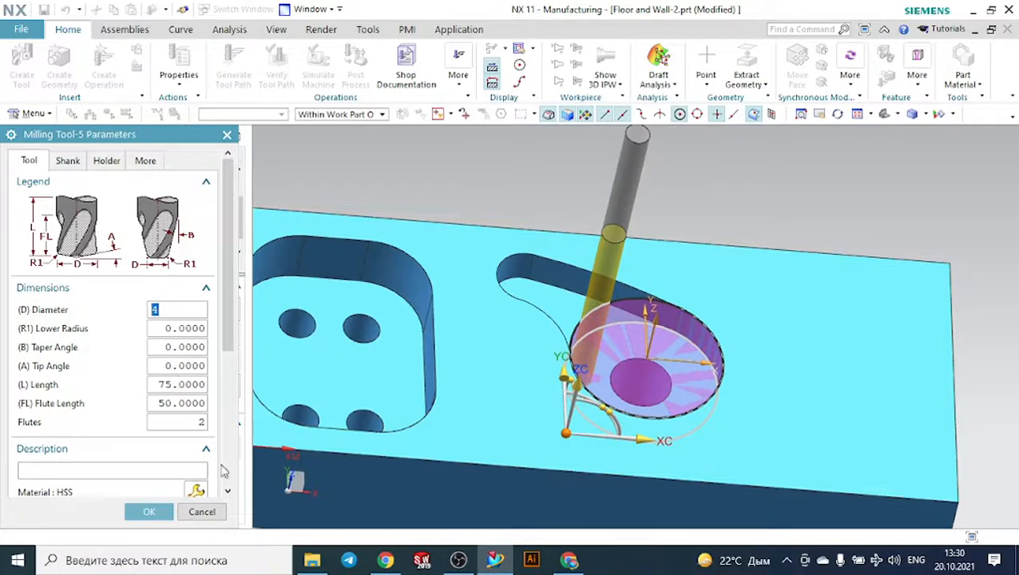
click(148, 511)
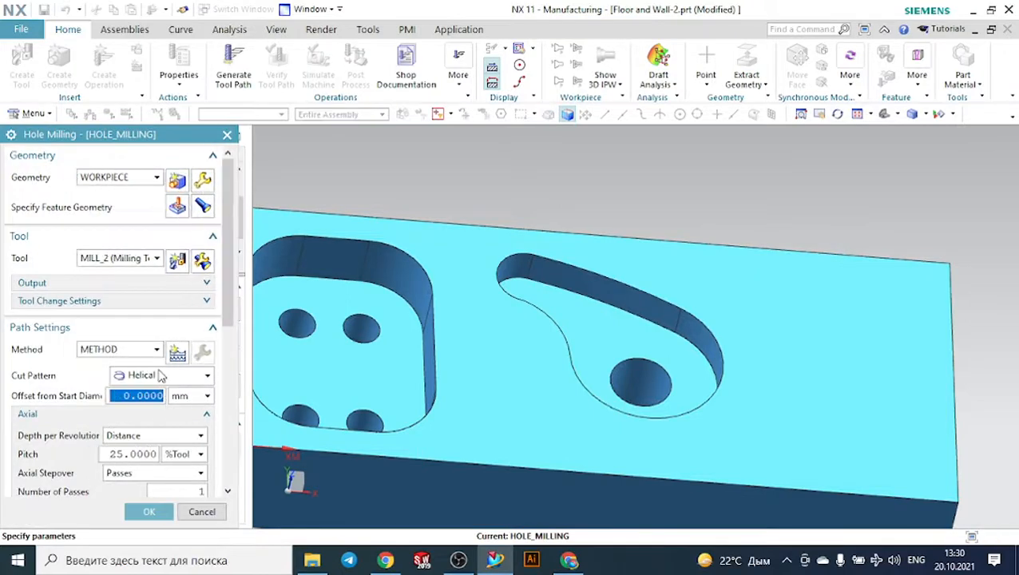
- Keep the Helical cut pattern and generate the Hole Milling tool path with the MILL_2 tool
click(162, 375)
click(139, 409)
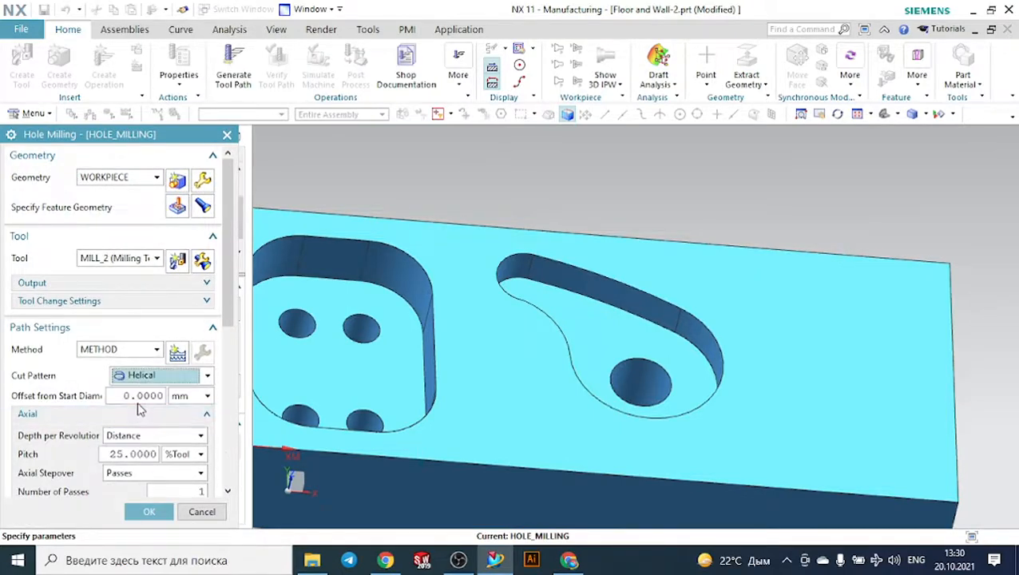
scroll(139, 407, down, 5)
scroll(138, 407, down, 5)
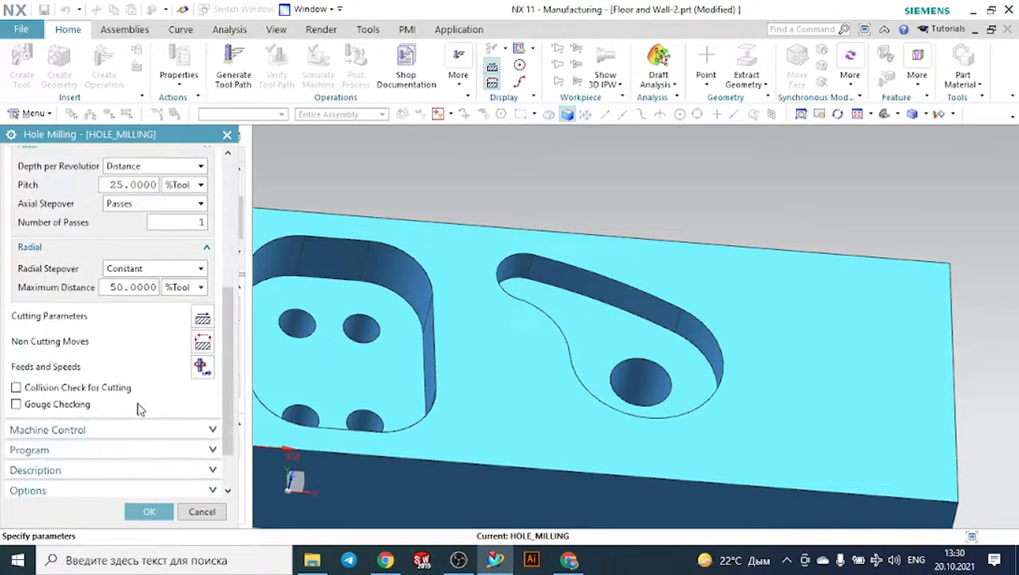
click(67, 473)
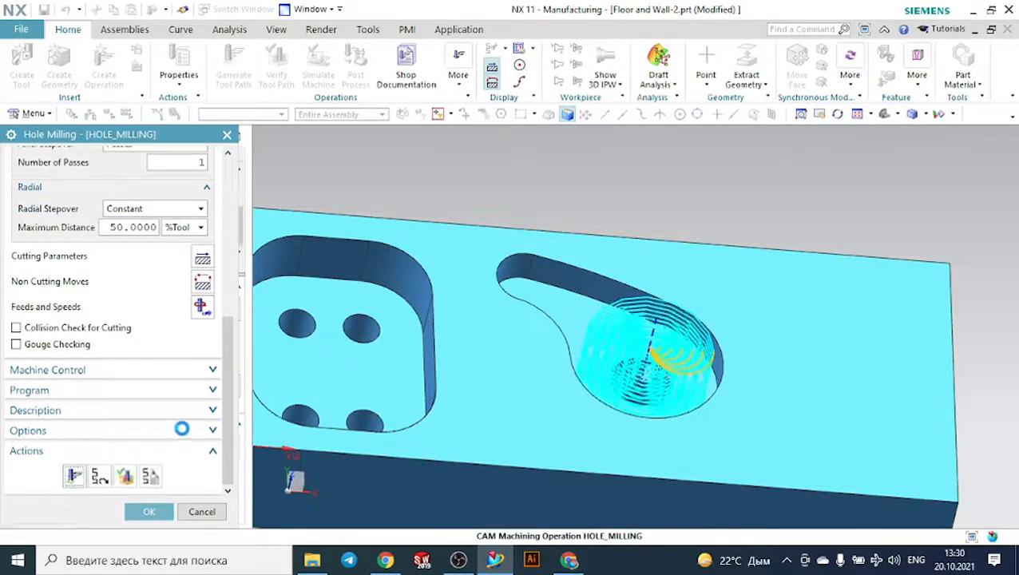
middle_click(183, 427)
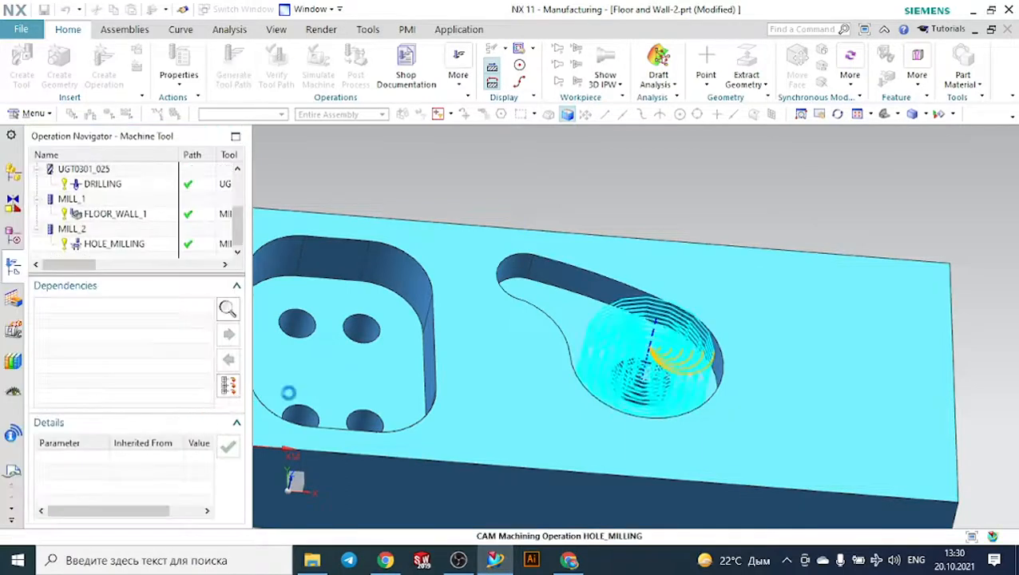
- Verify the Hole Milling tool path by playing the 3D dynamic material removal, inspect the machined pocket, and close the visualization
double_click(608, 265)
middle_drag(703, 196, 696, 214)
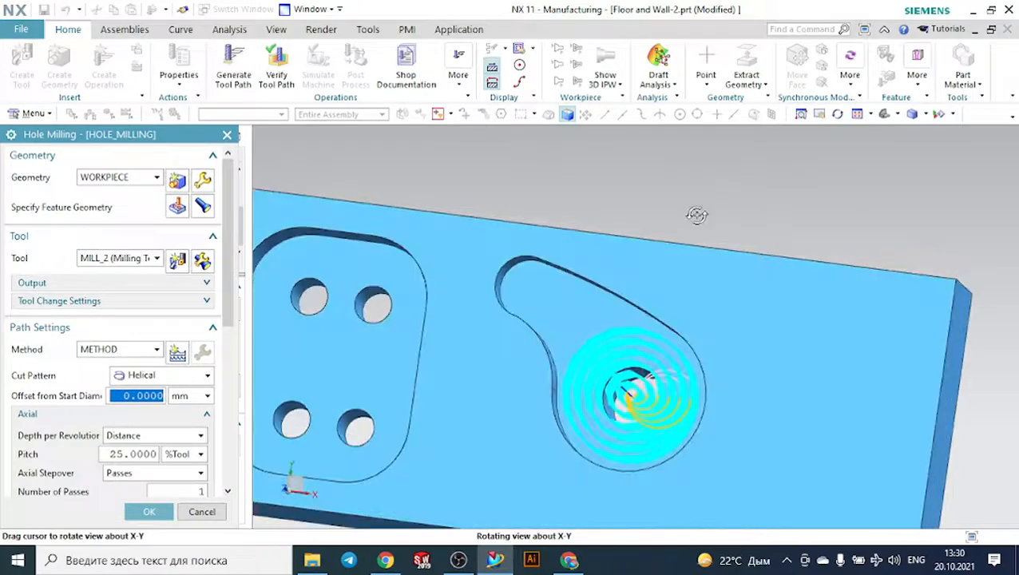
scroll(144, 424, down, 5)
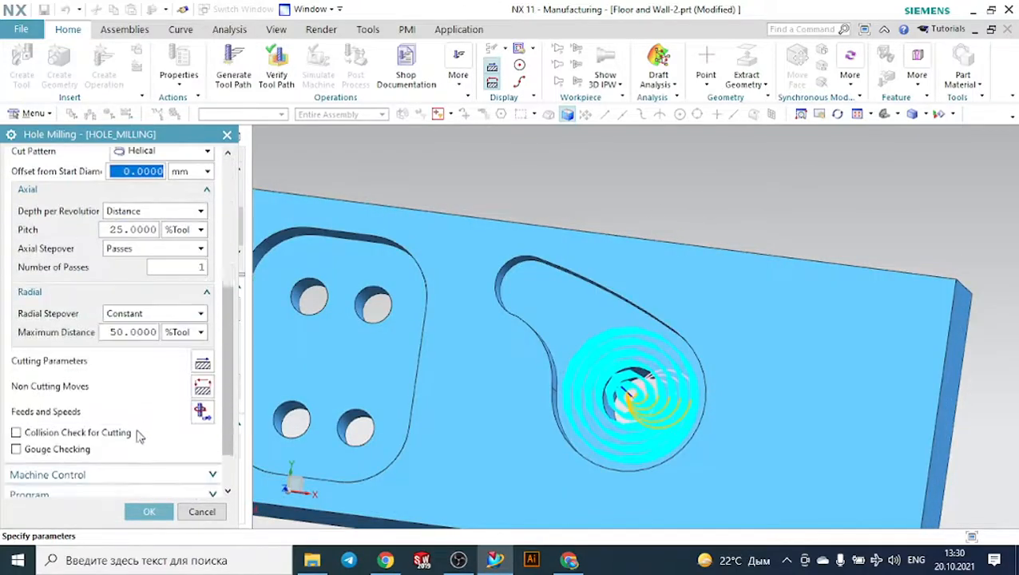
scroll(135, 447, down, 4)
click(126, 485)
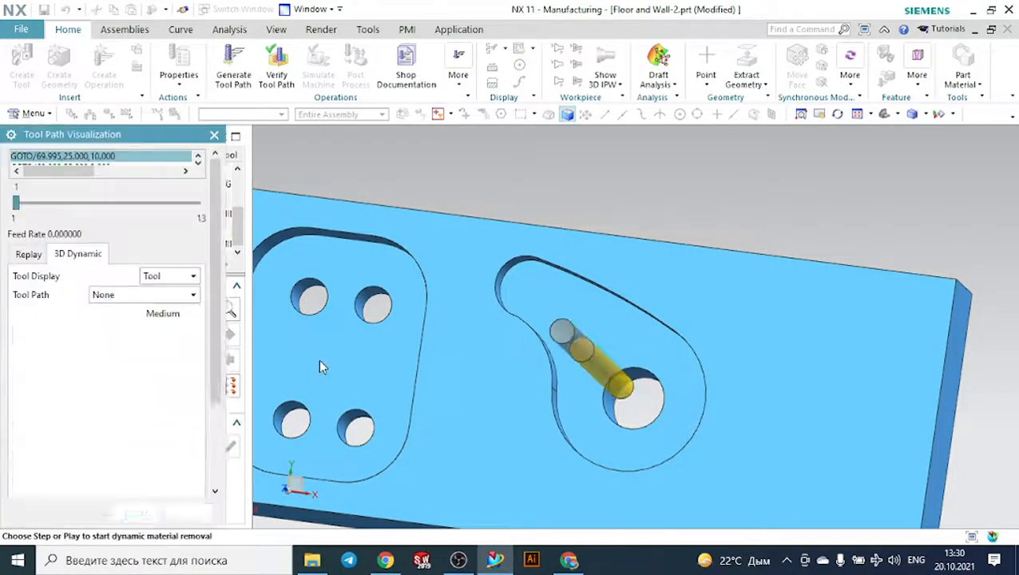
scroll(164, 459, down, 3)
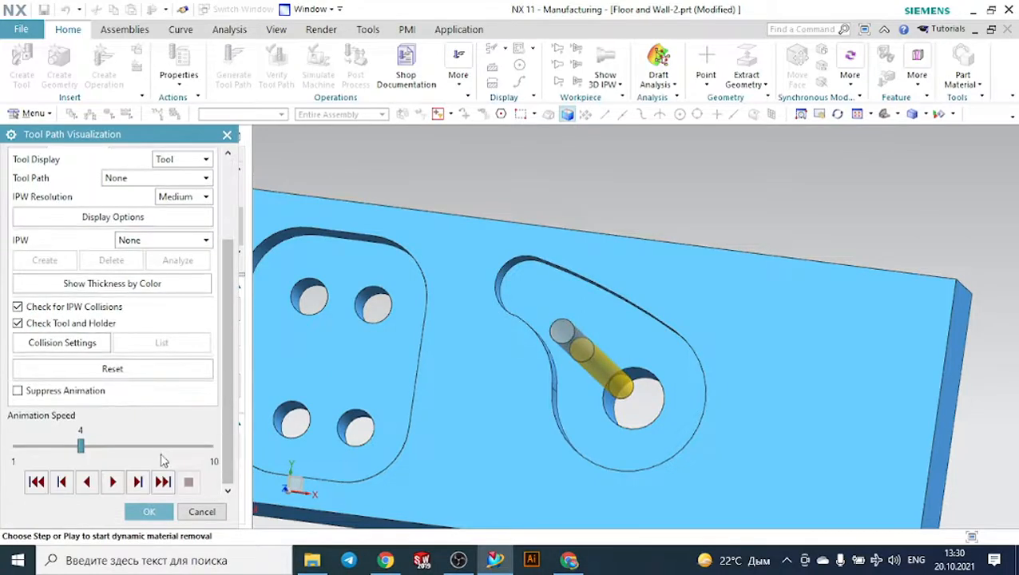
click(112, 482)
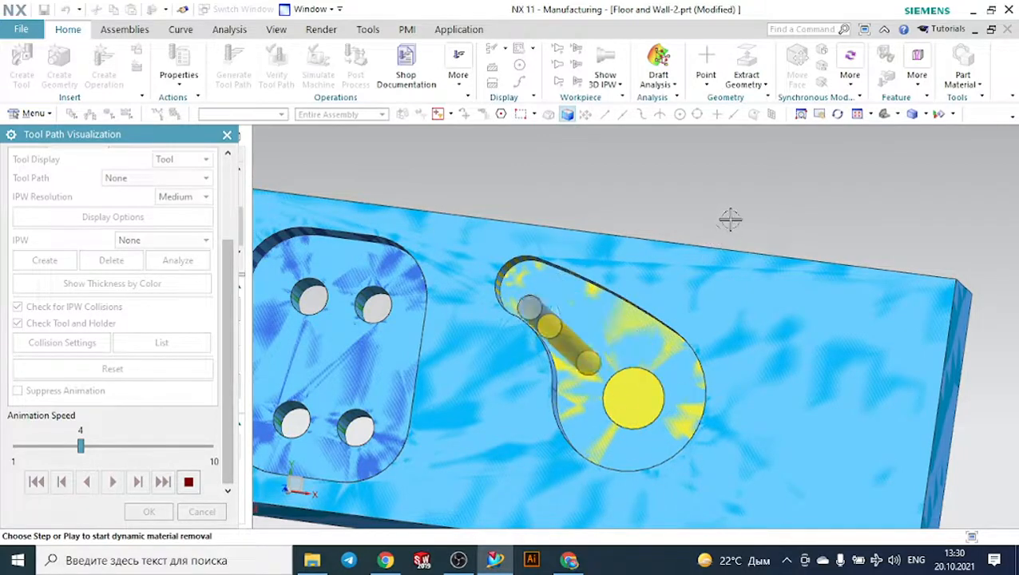
middle_drag(727, 218, 591, 332)
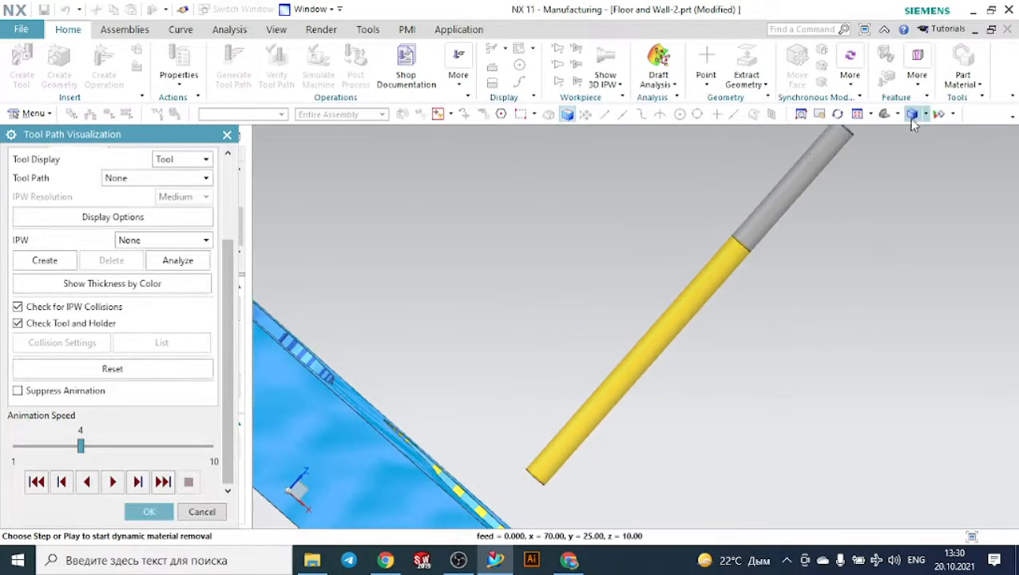
key(Home)
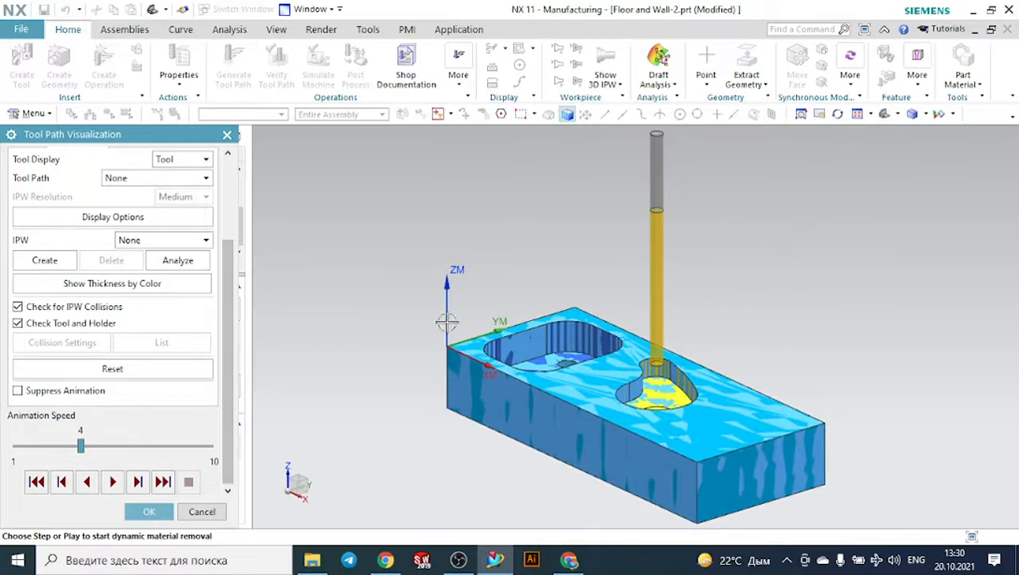
click(149, 512)
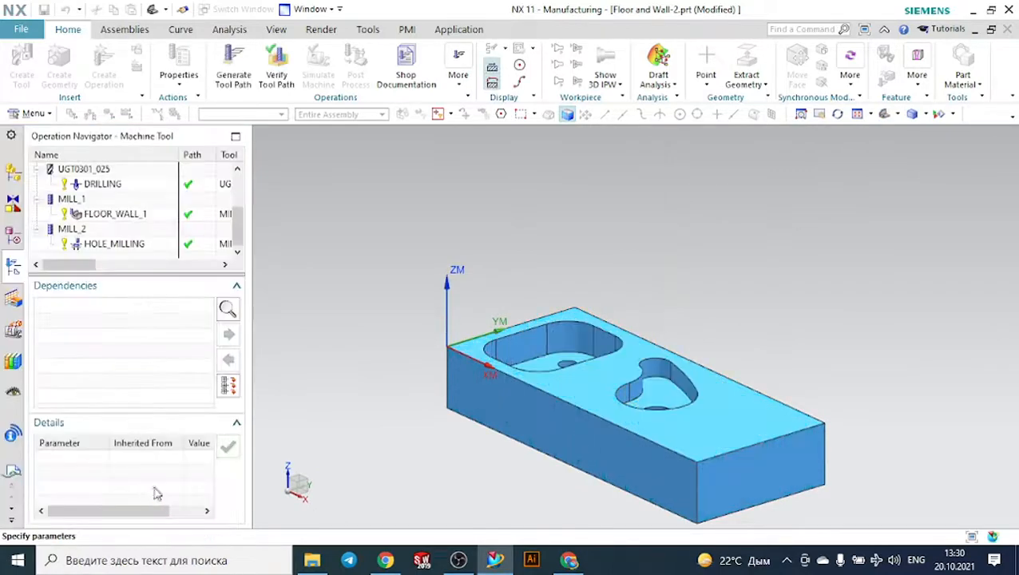
- Review the Hole Milling feature geometry on the curved pocket, checking its In Process Workpiece and Machining Area settings and the highlighted volume
scroll(146, 356, up, 10)
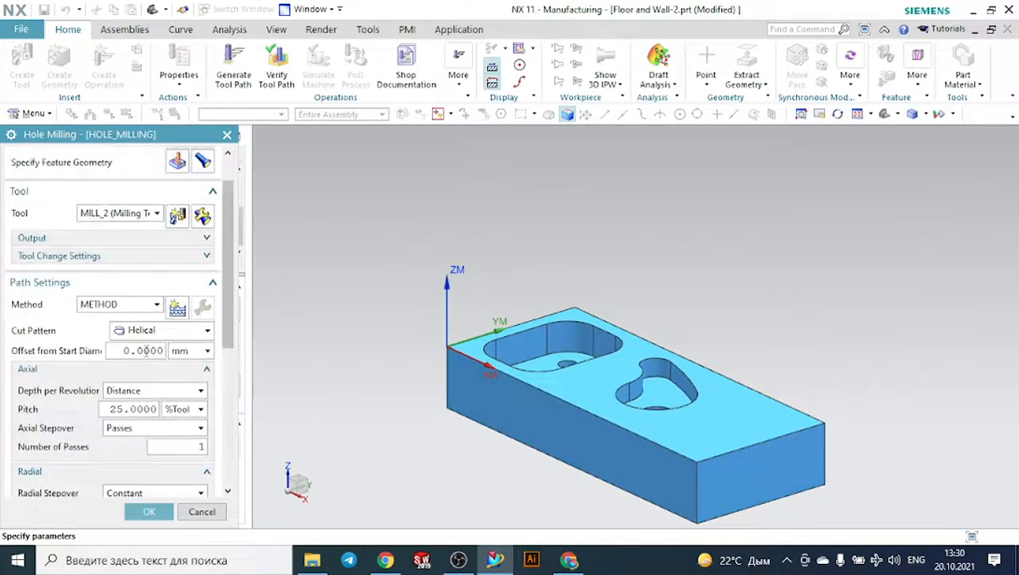
click(203, 206)
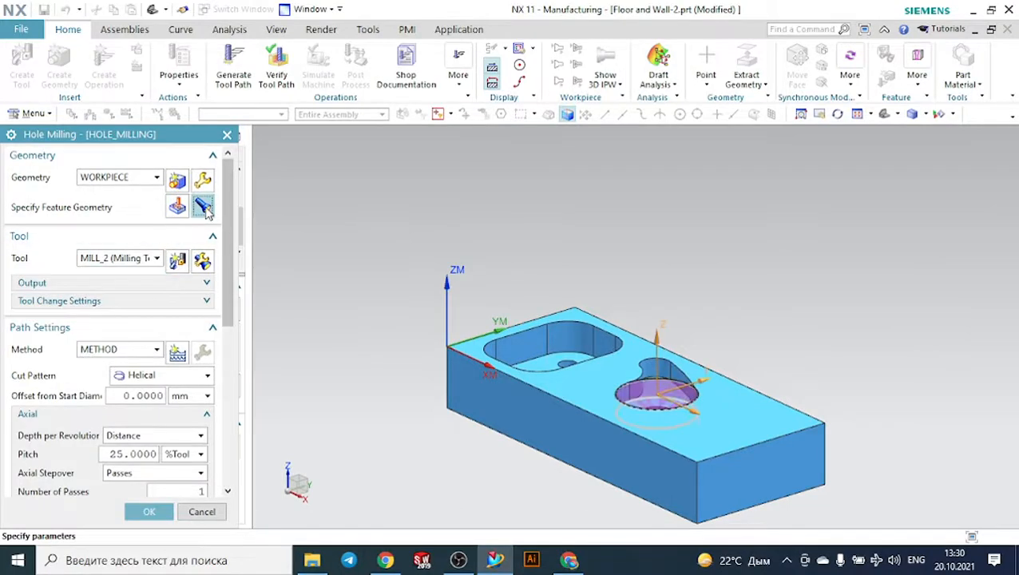
double_click(188, 227)
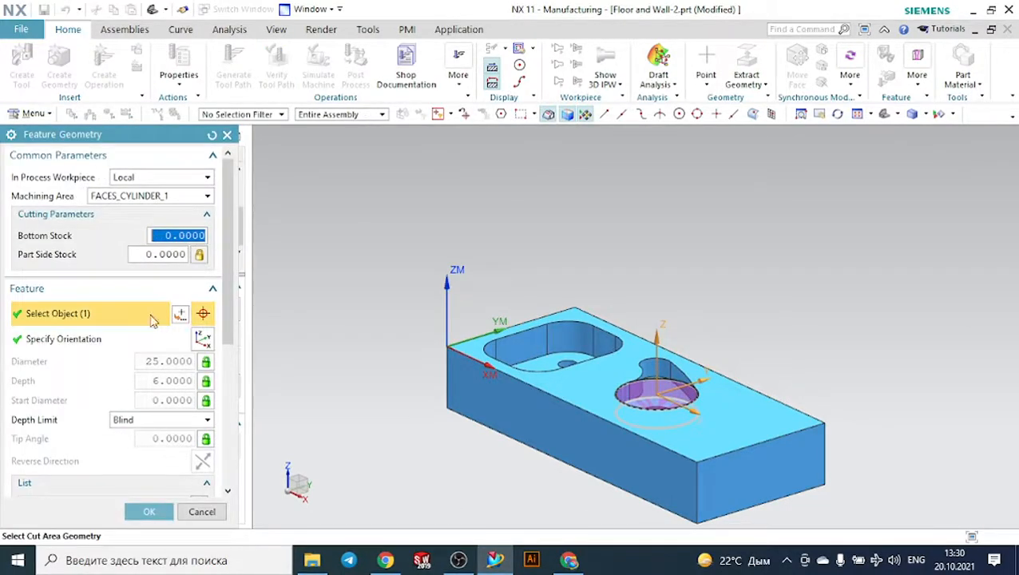
click(125, 182)
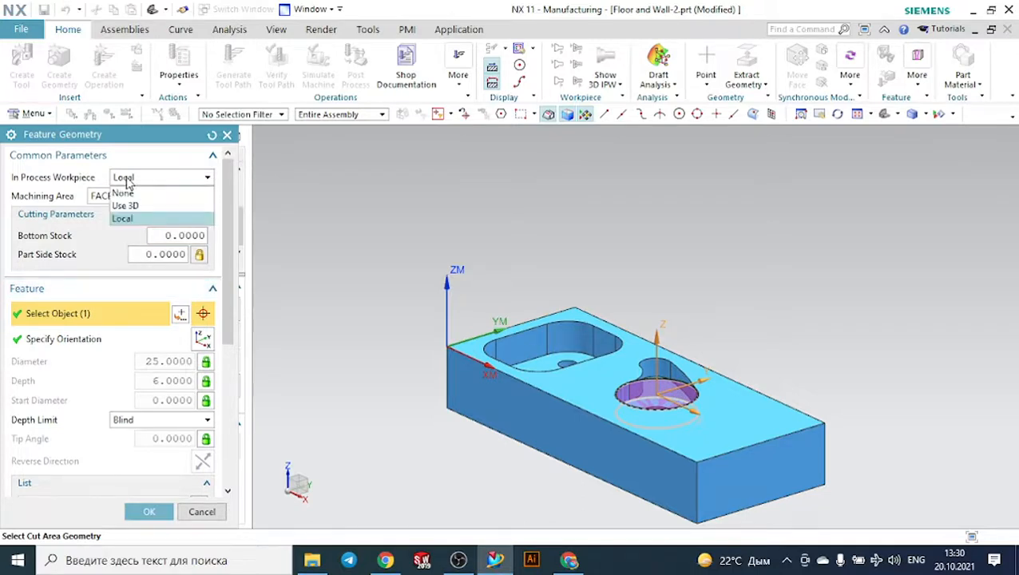
click(128, 184)
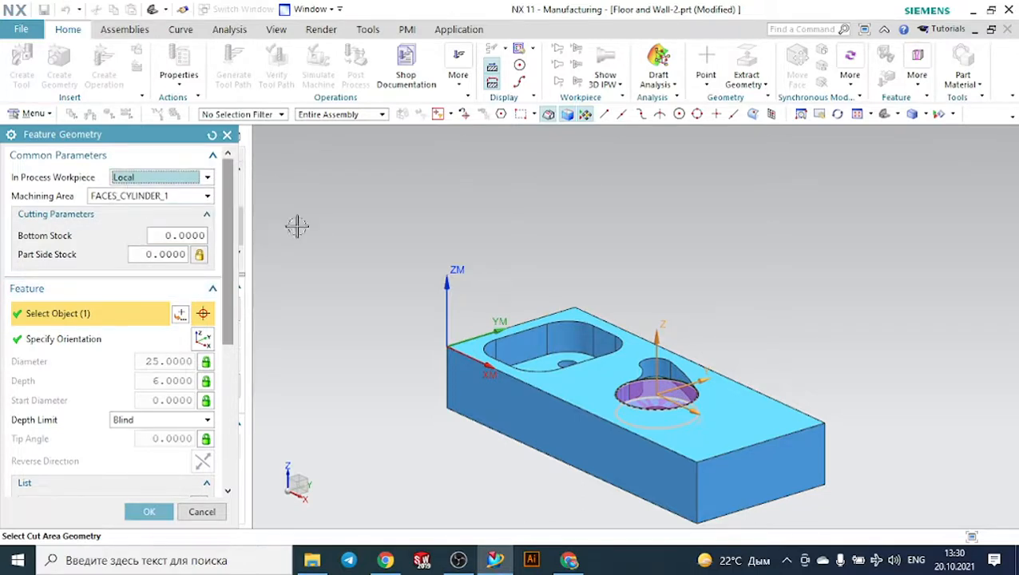
click(168, 197)
click(192, 206)
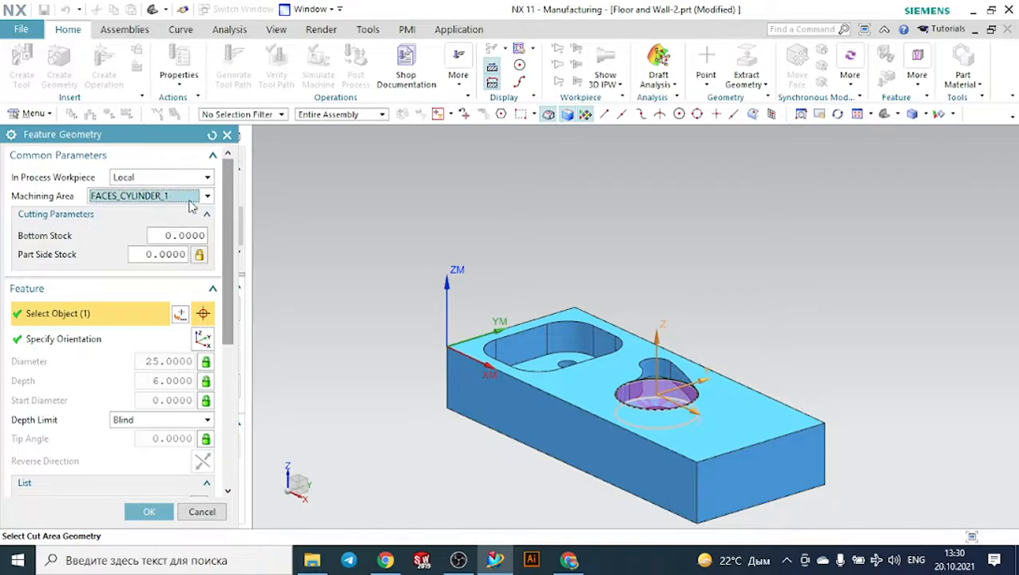
middle_drag(325, 246, 377, 301)
scroll(547, 377, up, 5)
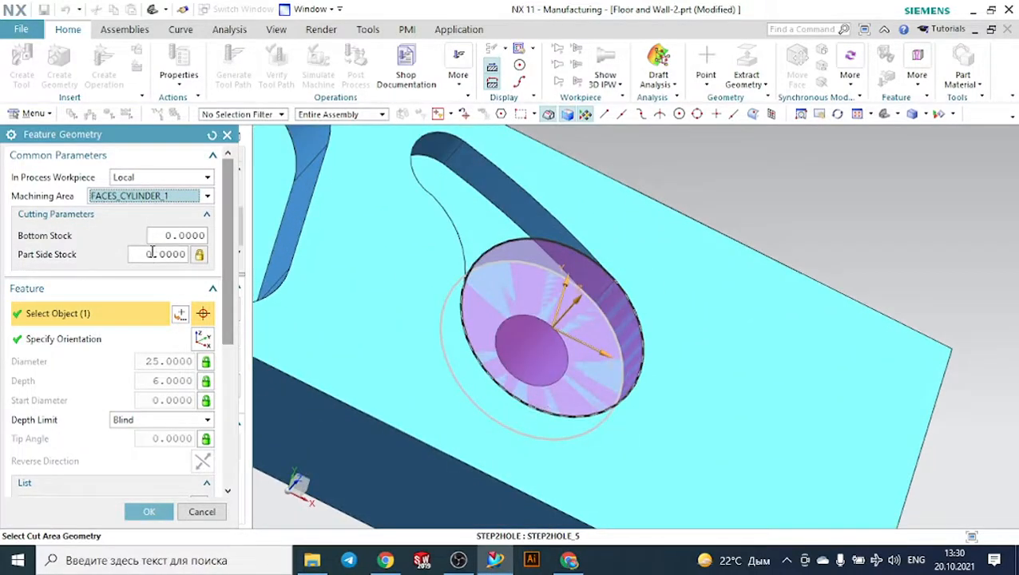
- Discard the feature geometry edit and the Hole Milling operation, and display the FLOOR_WALL_1 tool path
click(226, 134)
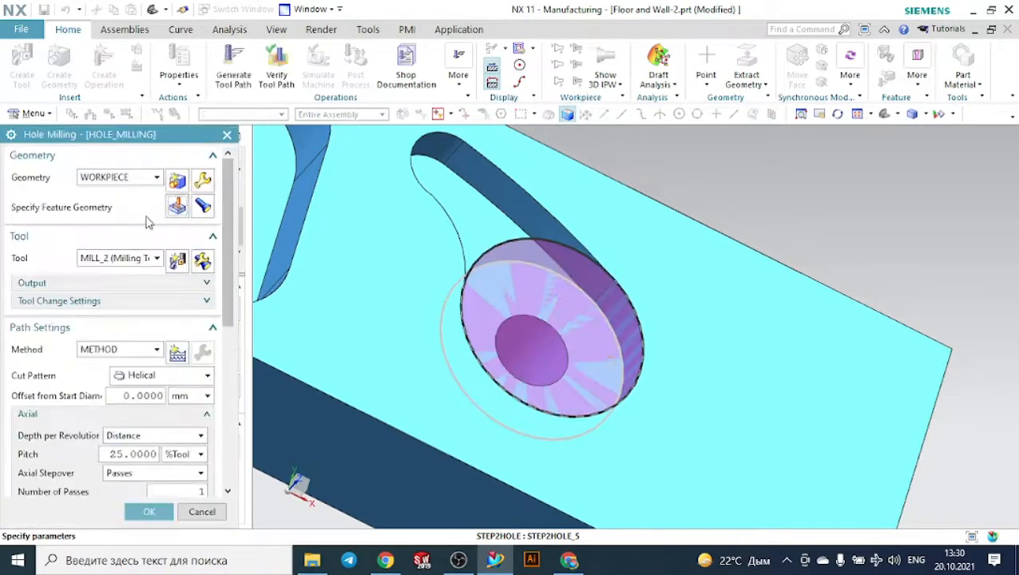
click(227, 134)
scroll(132, 230, up, 3)
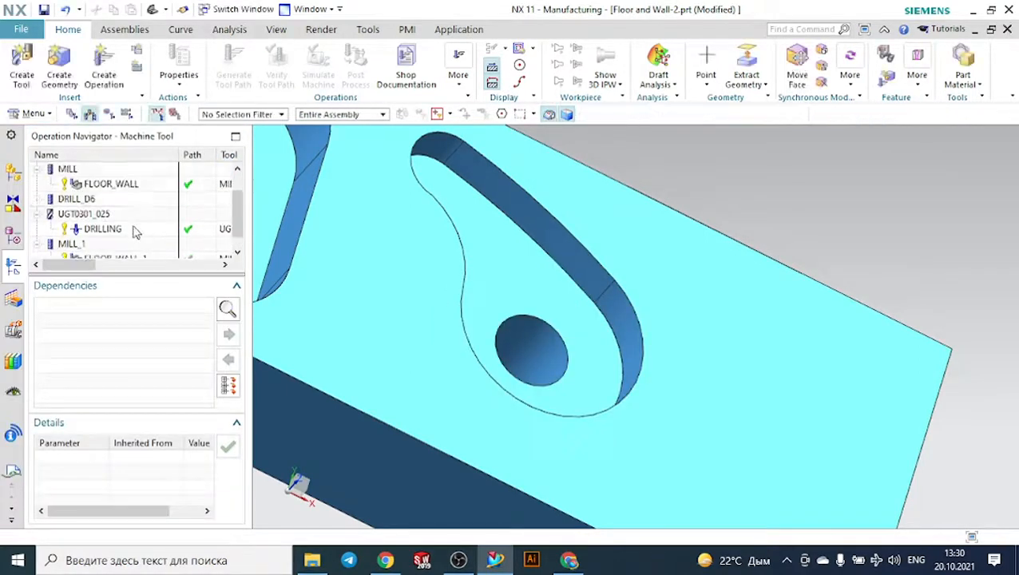
scroll(130, 232, down, 1)
click(120, 245)
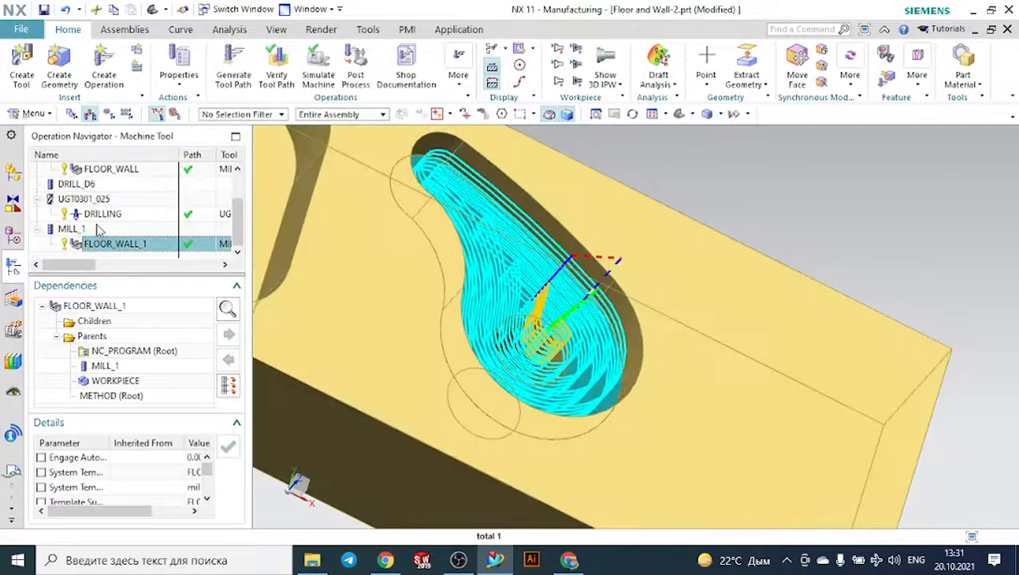
- Create a mill_planar Hole Milling operation on WORKPIECE using the MILL_FINISH method
click(104, 65)
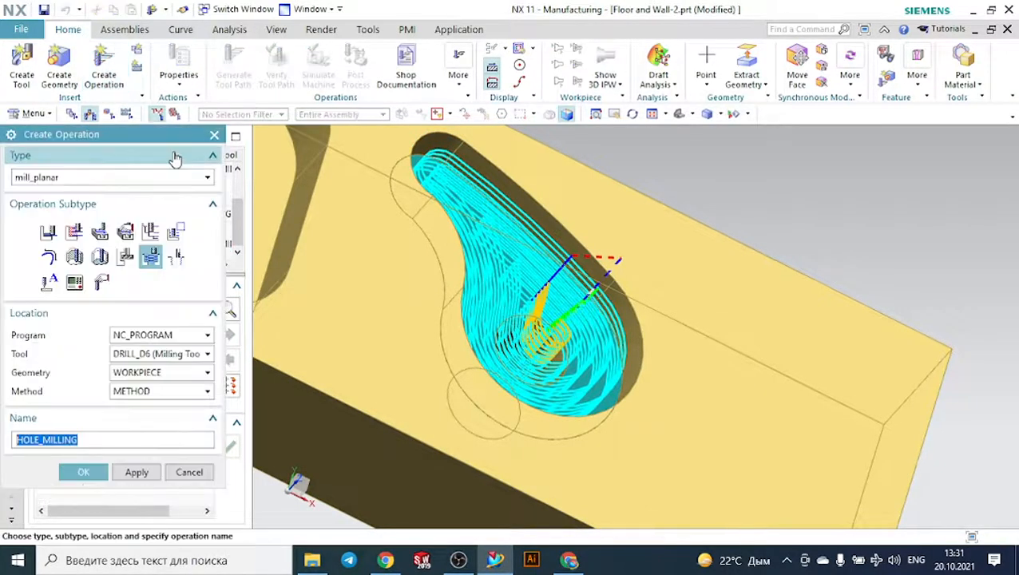
mouse_move(156, 256)
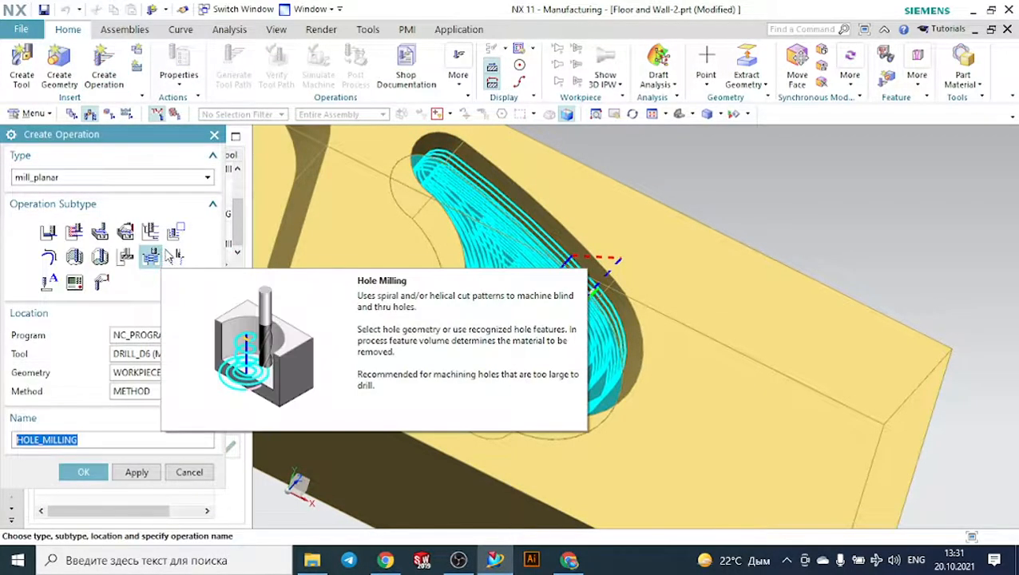
click(172, 391)
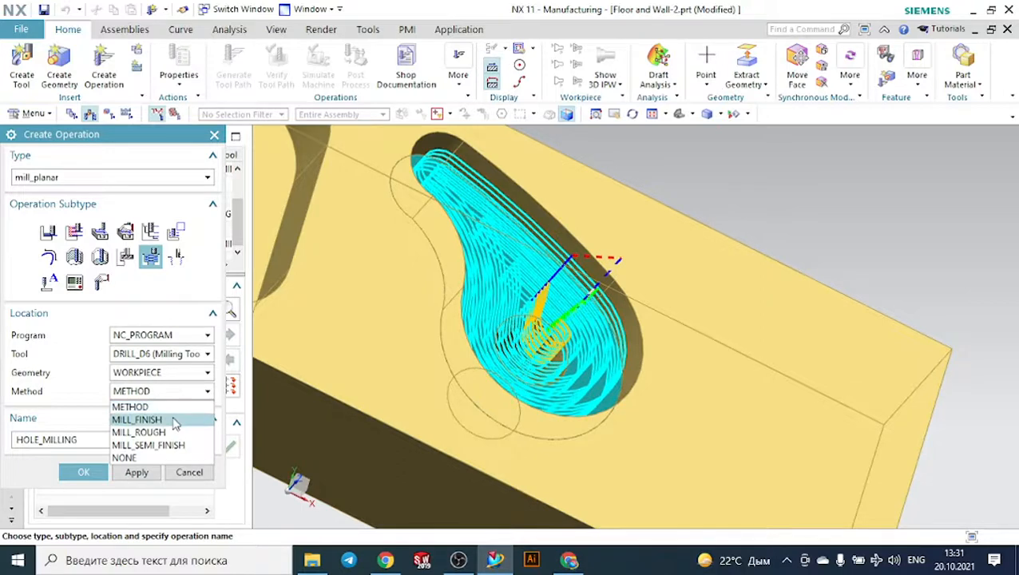
click(170, 419)
click(85, 473)
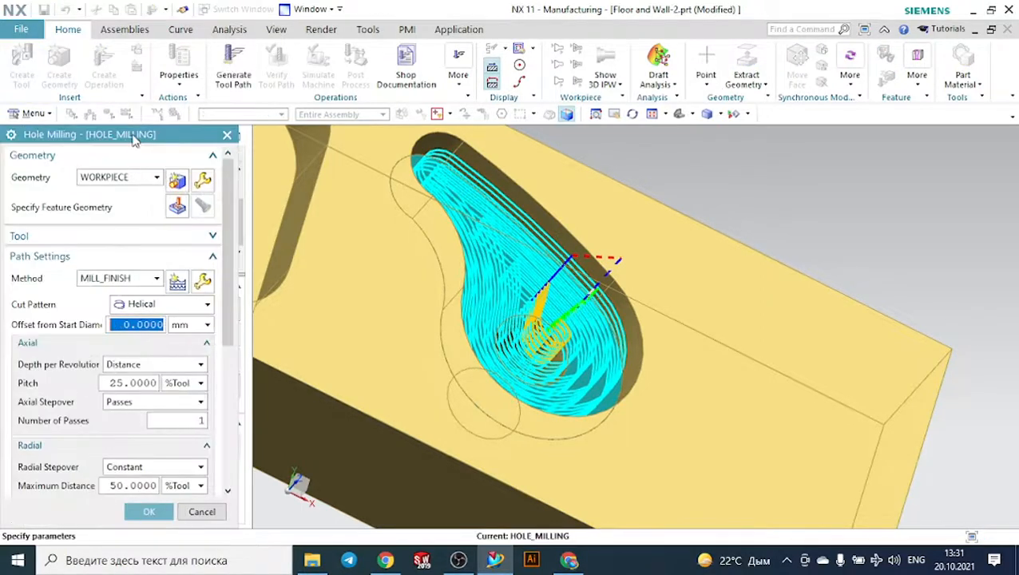
- Try the hole in the curved pocket's floor as the Hole Milling feature geometry, and cancel the operation
drag(134, 139, 160, 237)
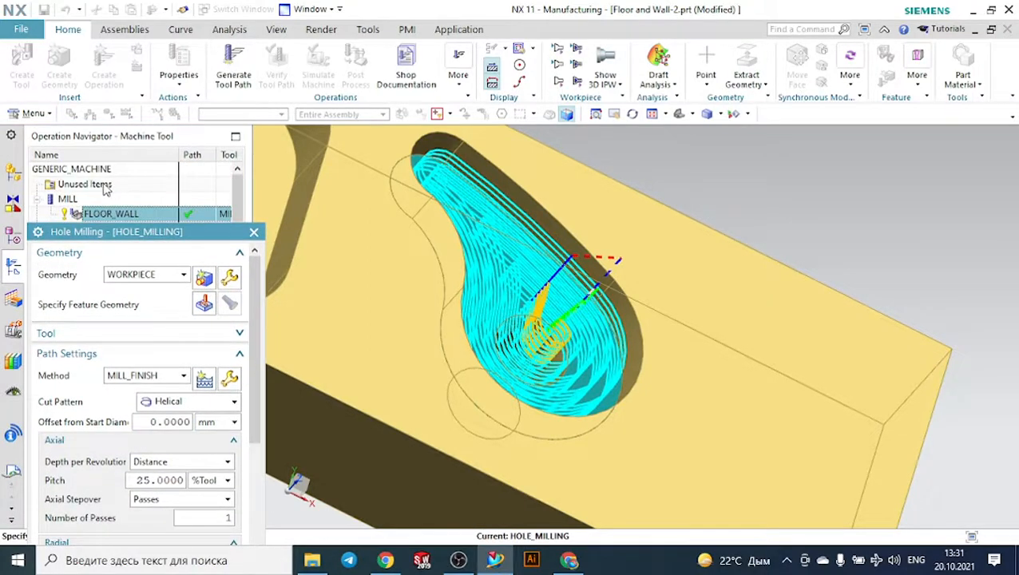
click(103, 185)
click(204, 303)
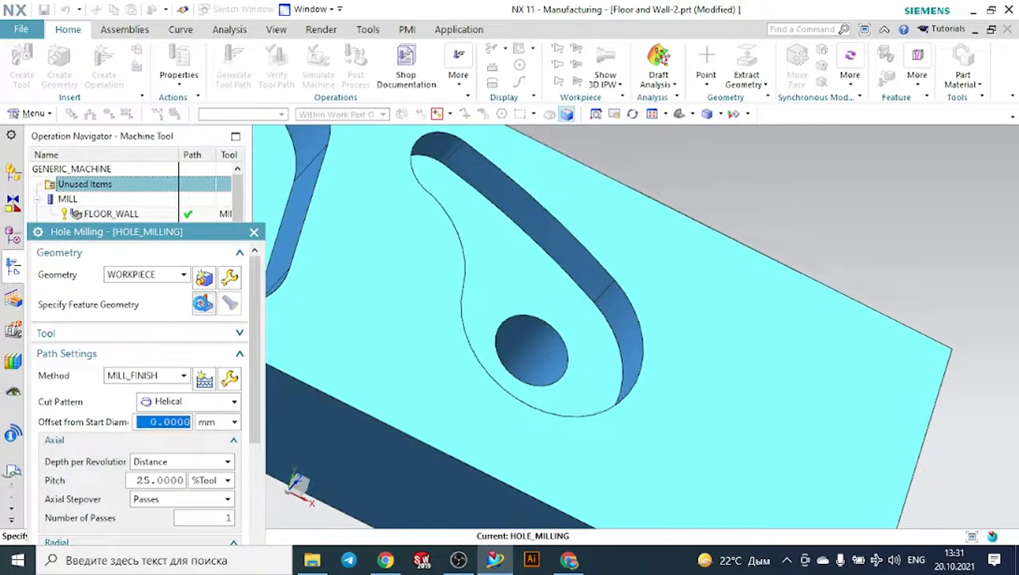
click(541, 339)
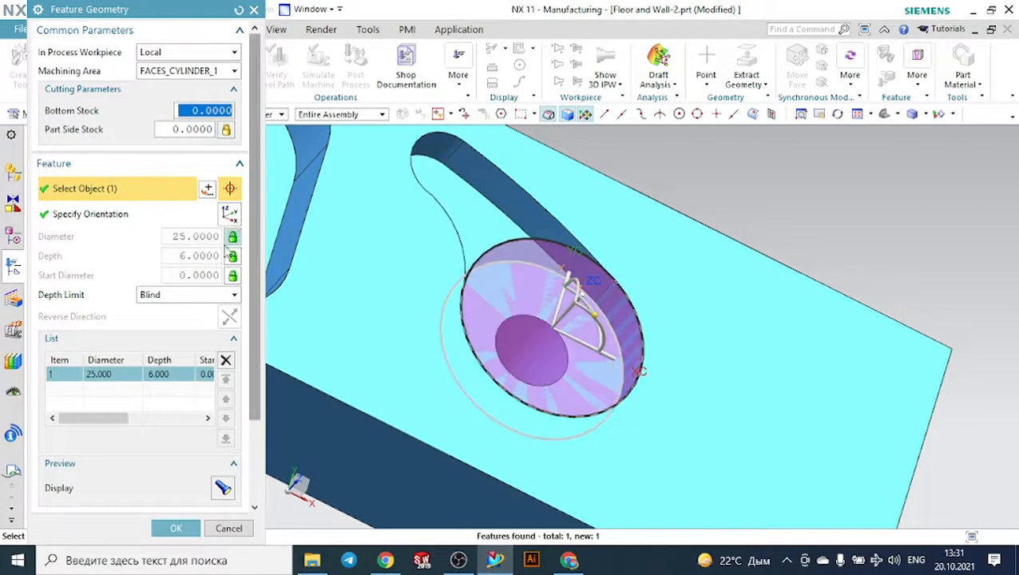
click(228, 529)
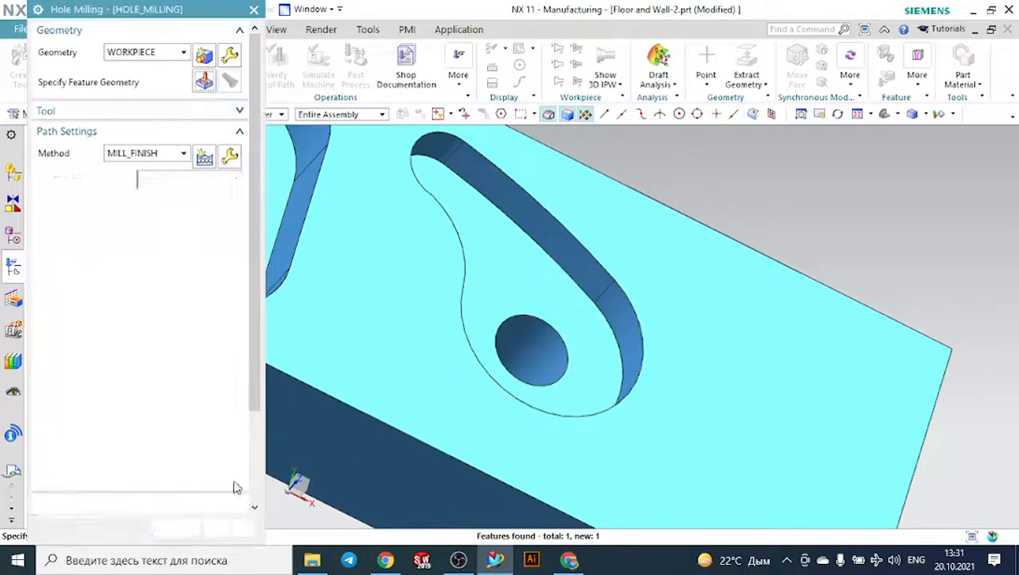
click(253, 10)
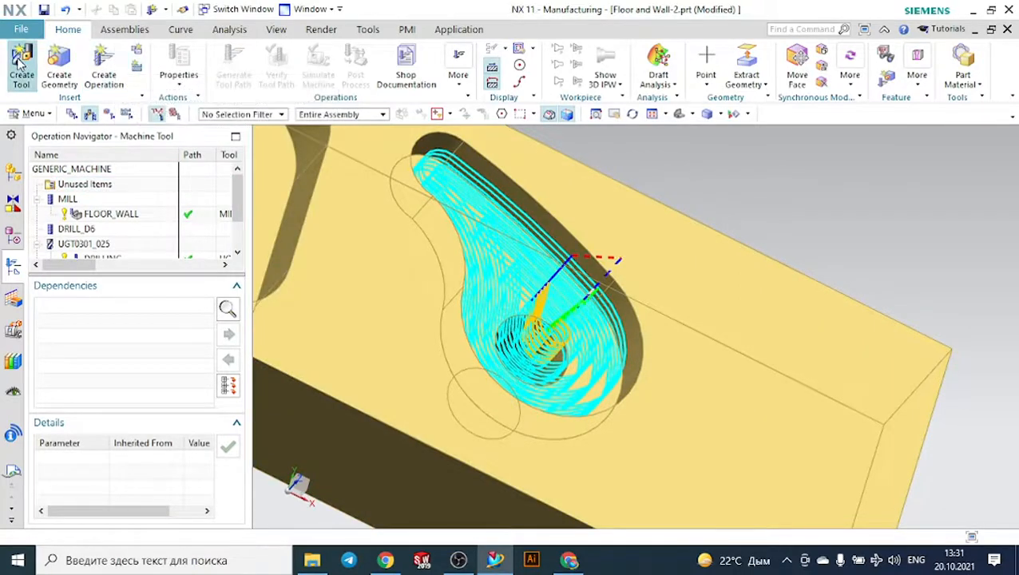
- Create a hole_making Drilling operation on WORKPIECE with the DRILL_METHOD method
click(104, 68)
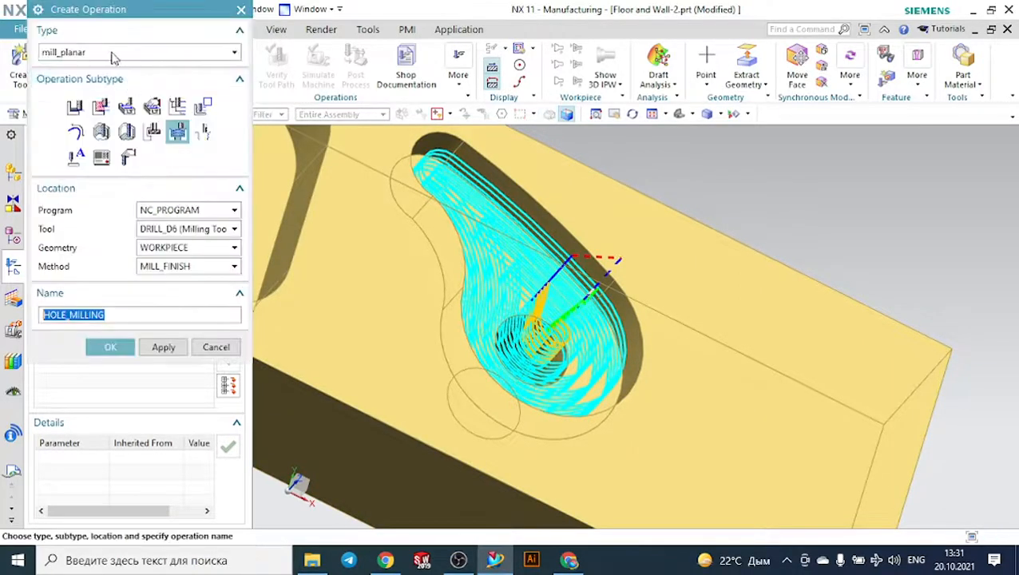
click(173, 52)
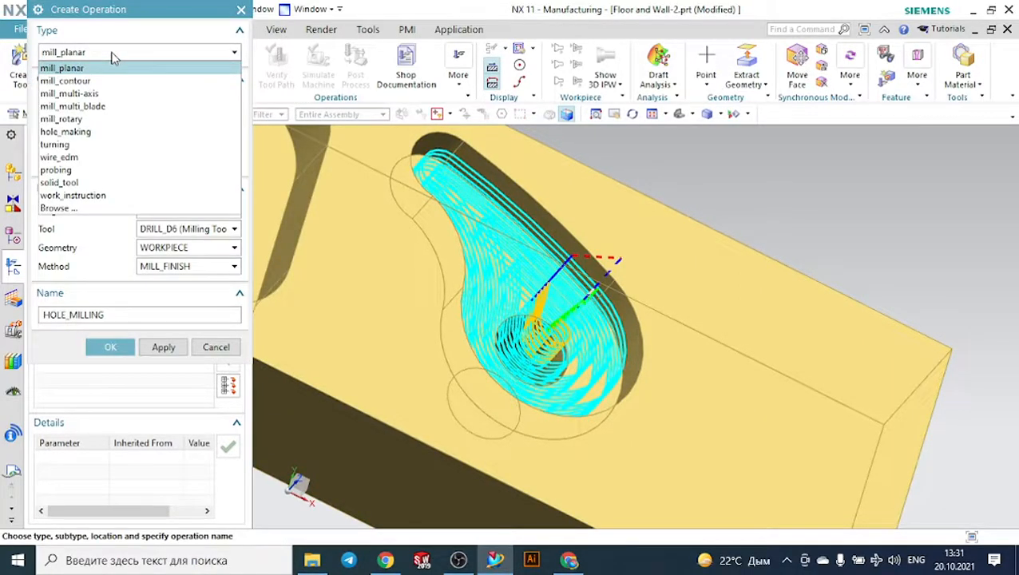
click(89, 133)
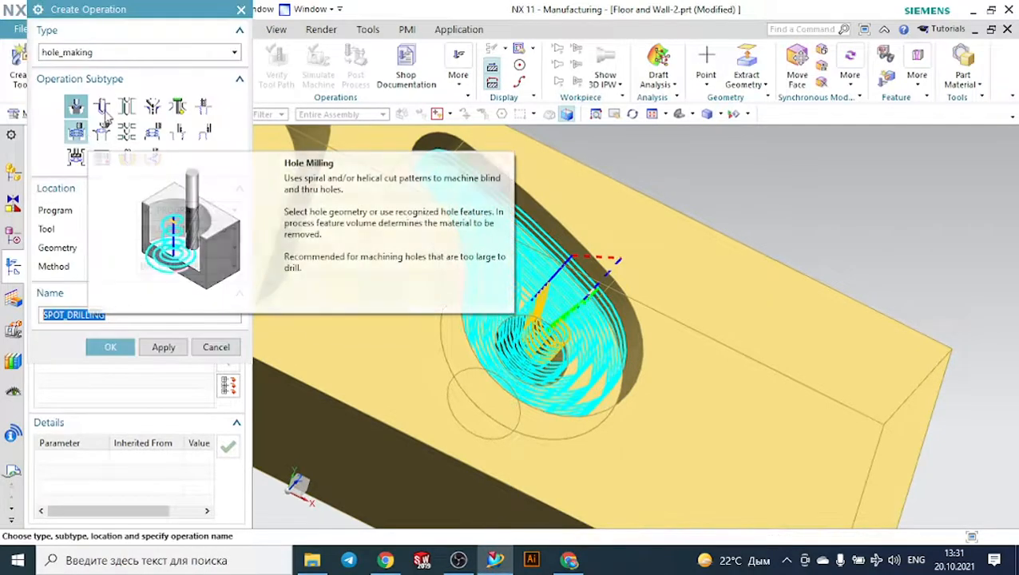
click(103, 109)
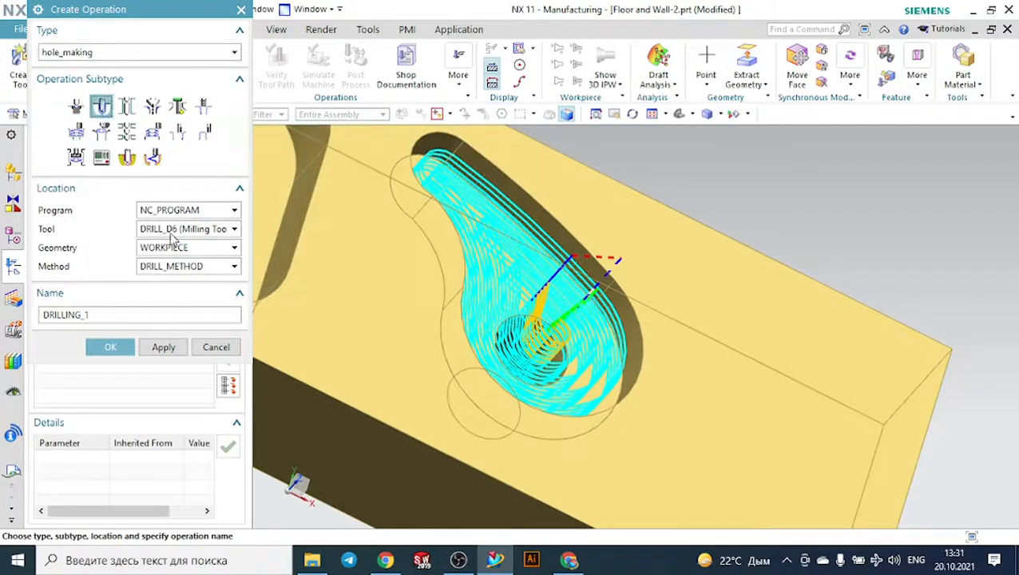
click(108, 347)
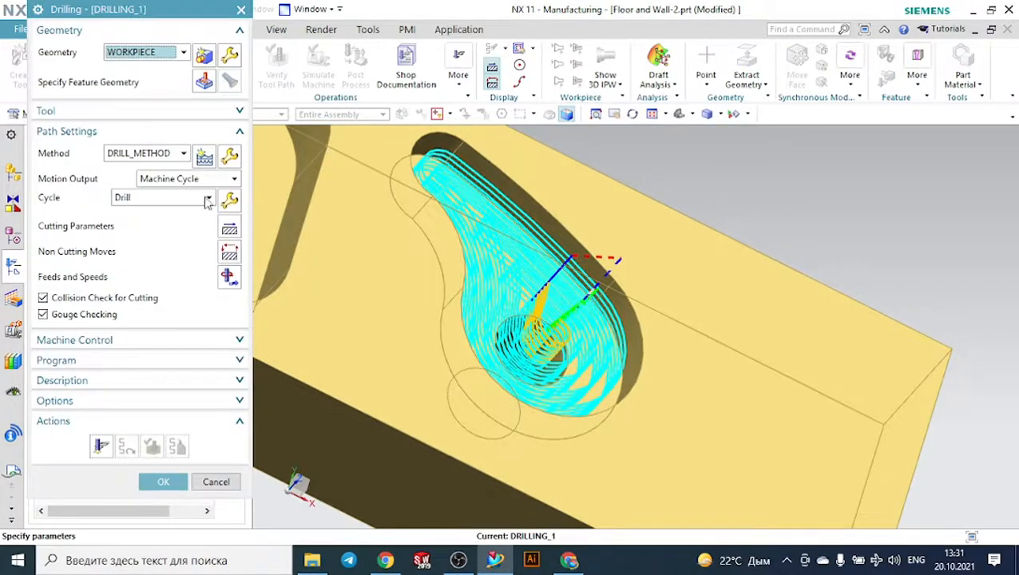
- Specify the hole in the curved pocket's floor as the Drilling operation's feature geometry
click(204, 81)
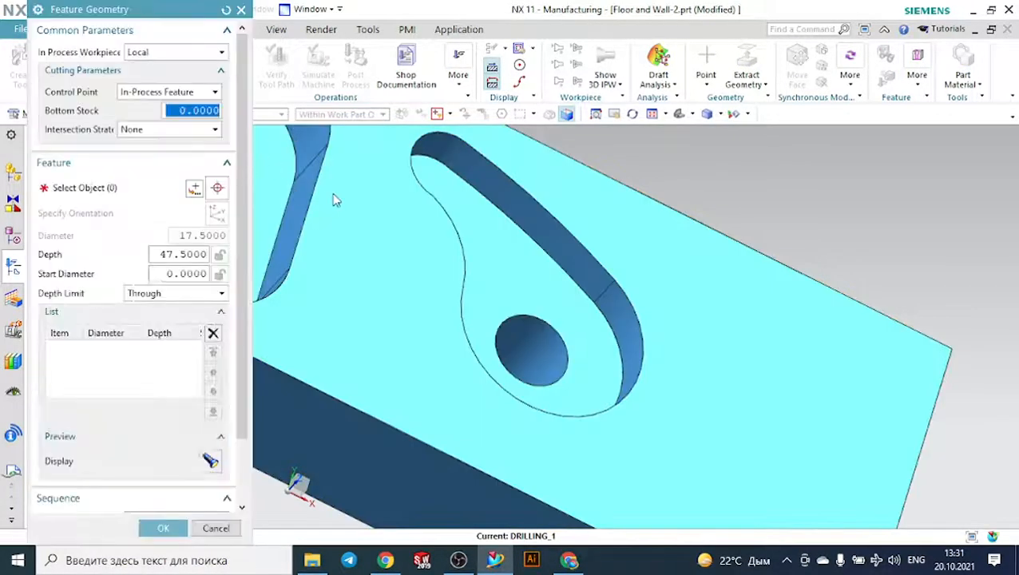
click(522, 338)
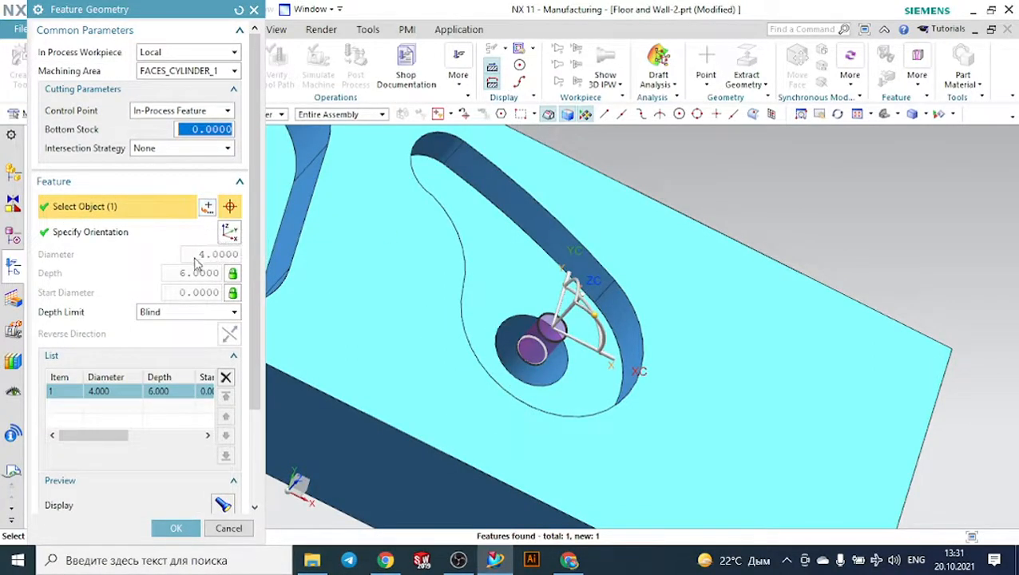
click(190, 527)
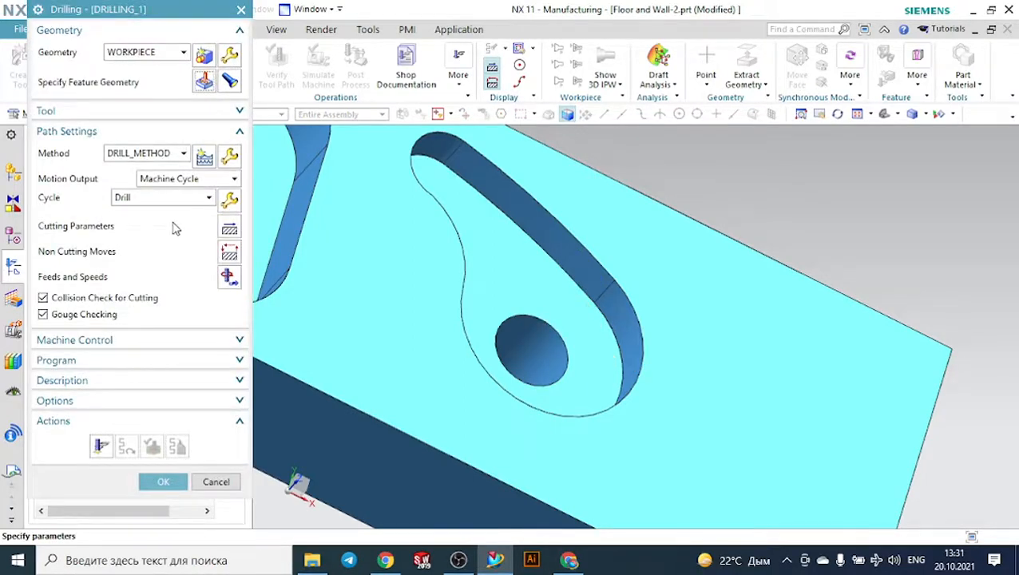
- Start a new hole_making tool for the Drilling operation from the tool library, choosing the Drilling class Twist Drill
click(83, 112)
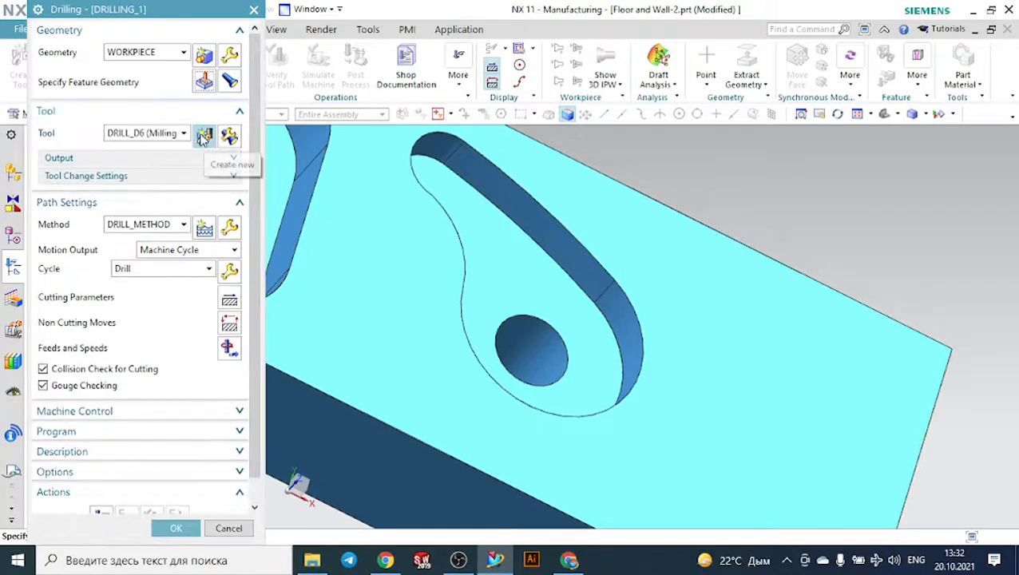
click(205, 138)
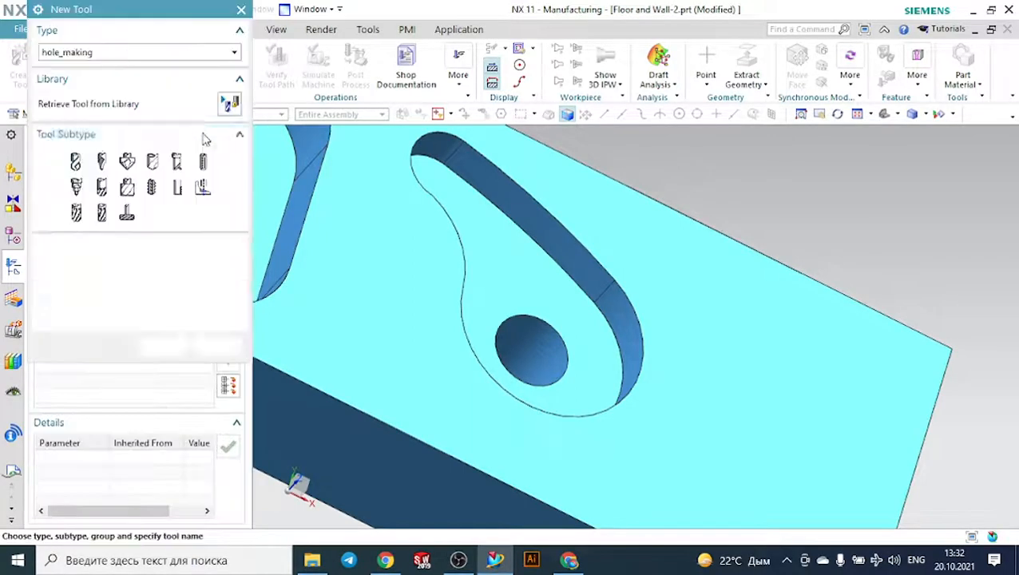
click(163, 52)
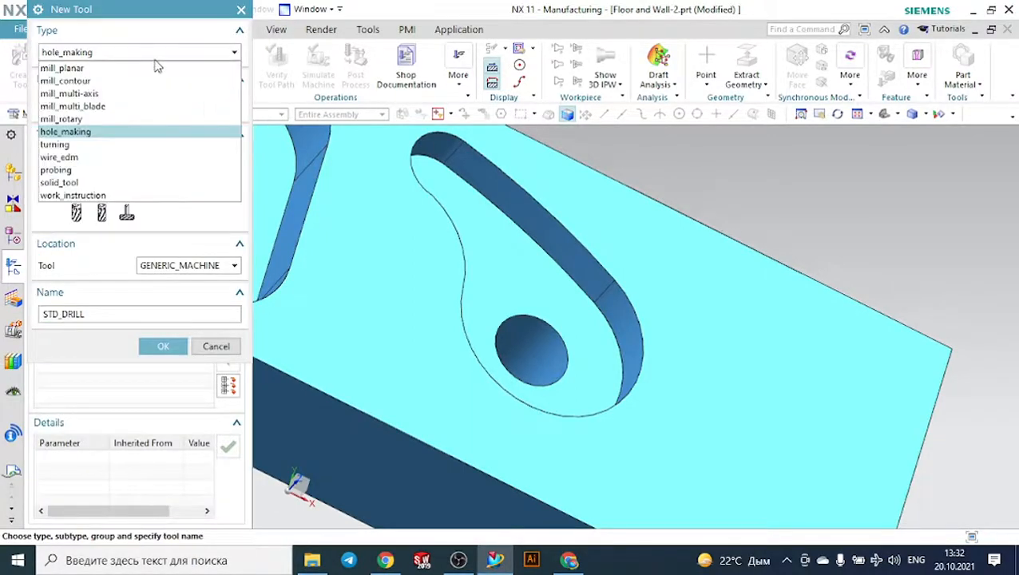
click(80, 132)
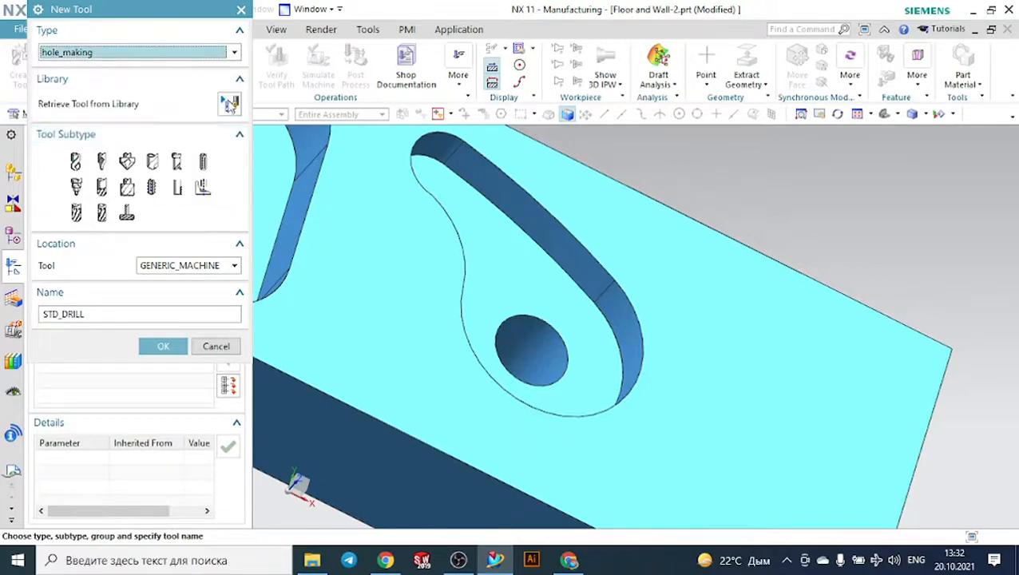
click(229, 104)
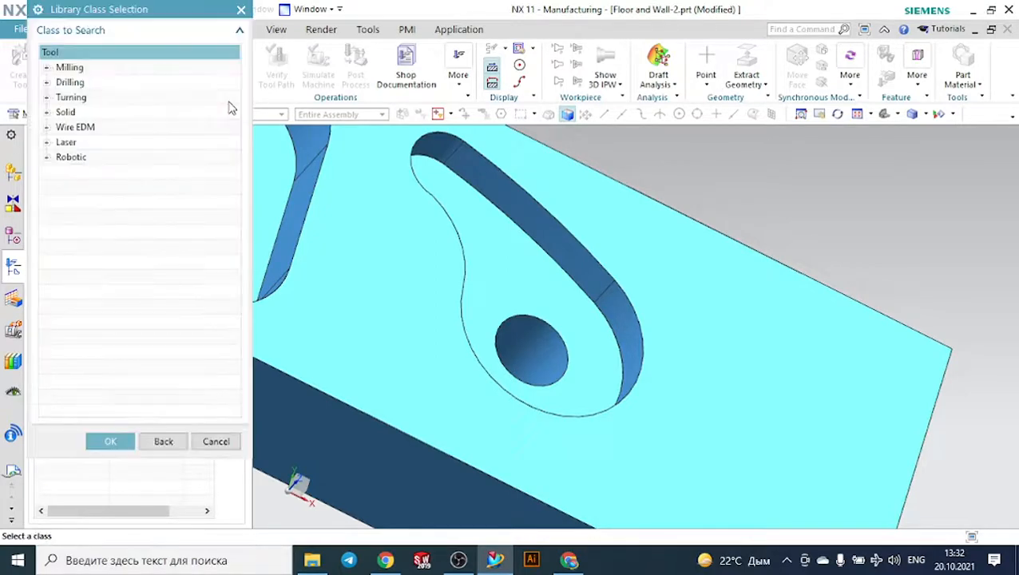
click(47, 82)
click(88, 98)
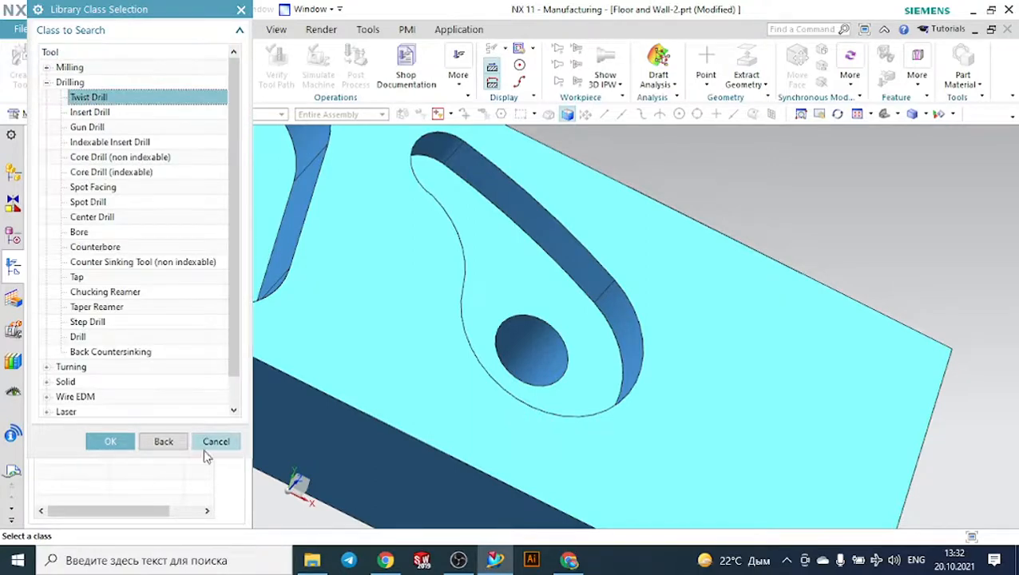
click(120, 441)
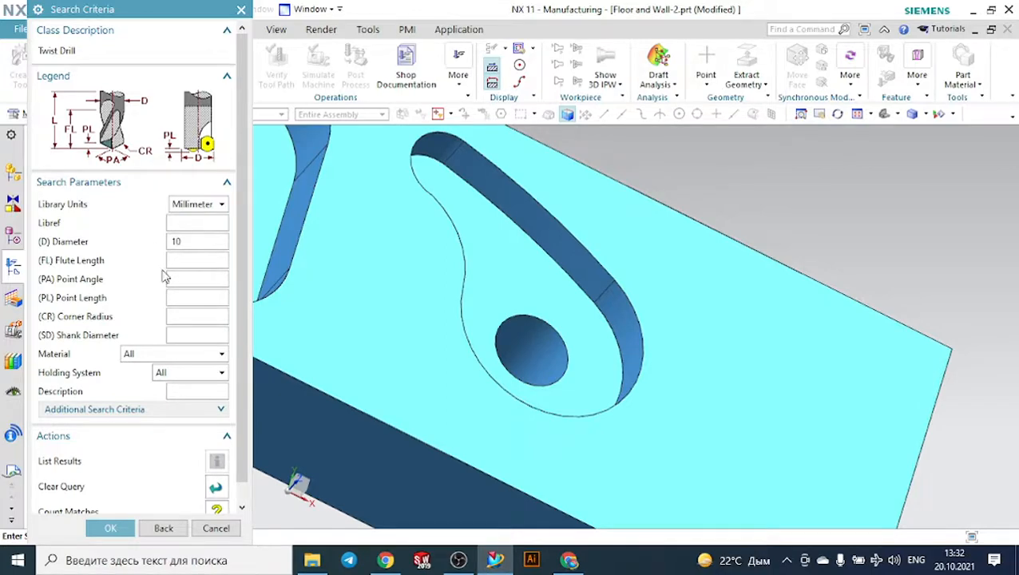
- Search the twist drills for a 10 mm diameter and assign Twist Drill 10 mm (ugt0301_032) to the operation
click(111, 528)
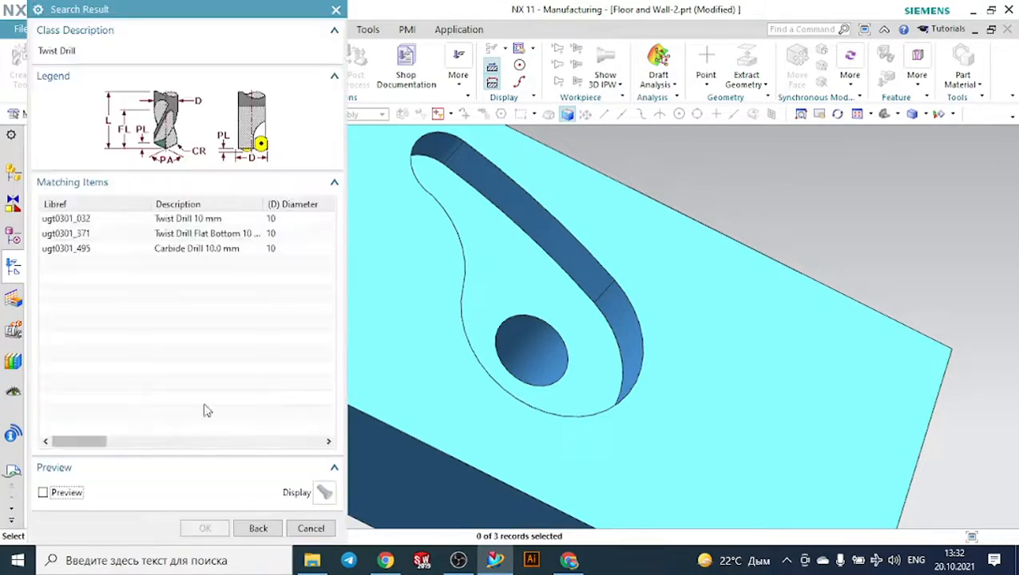
click(171, 222)
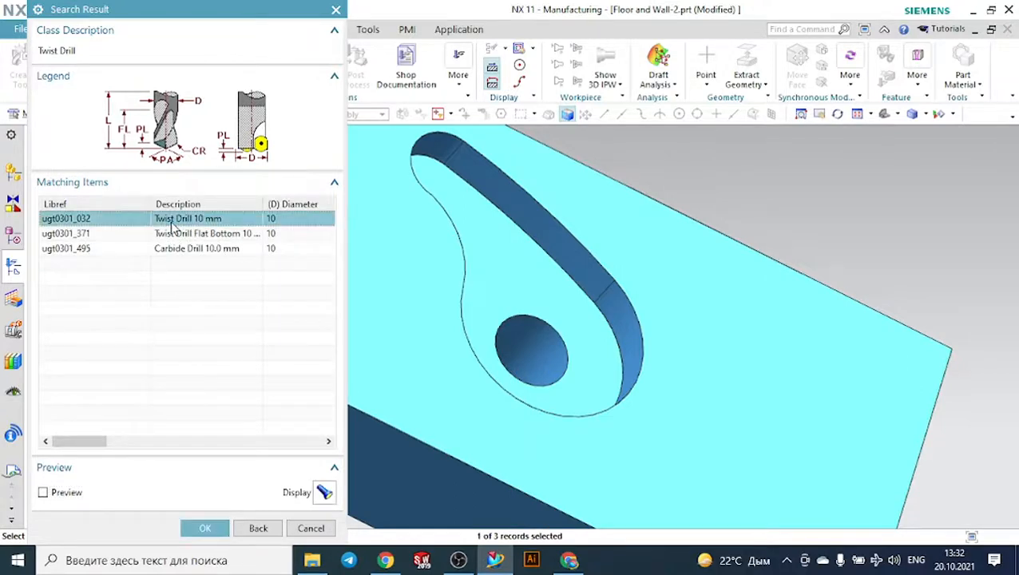
click(220, 527)
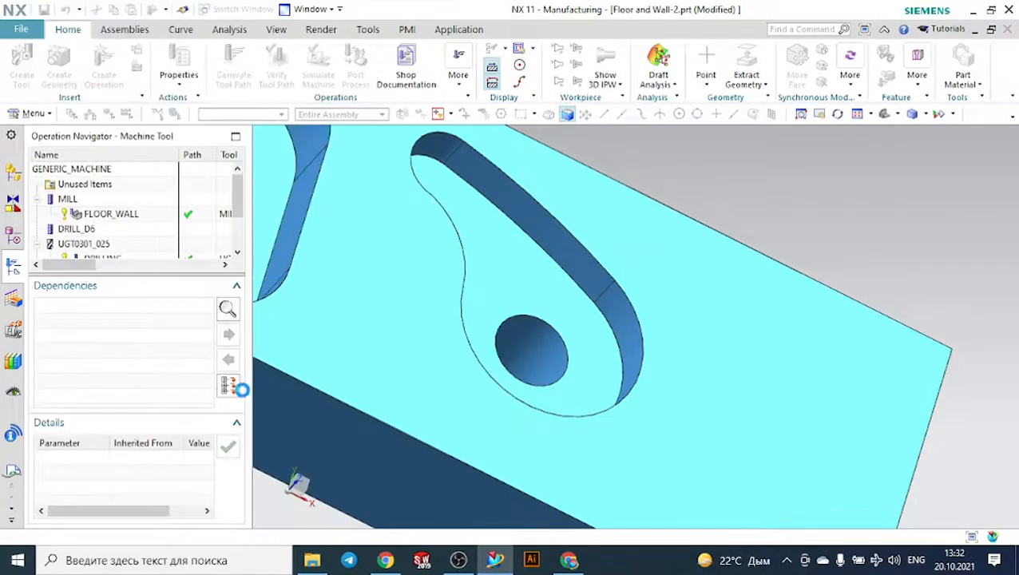
- Generate the Drilling operation's tool path for the hole in the curved pocket
scroll(185, 349, down, 1)
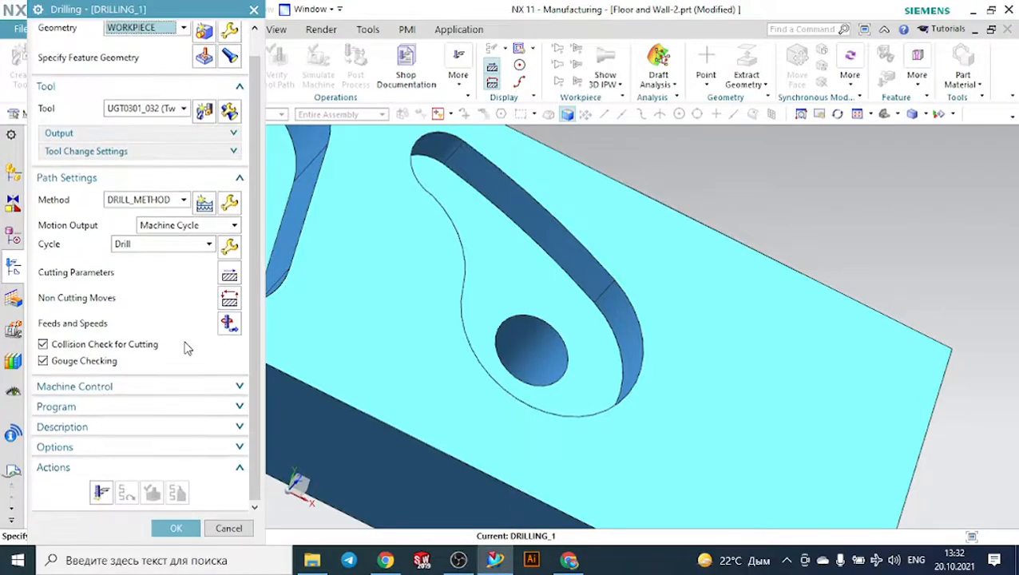
click(101, 492)
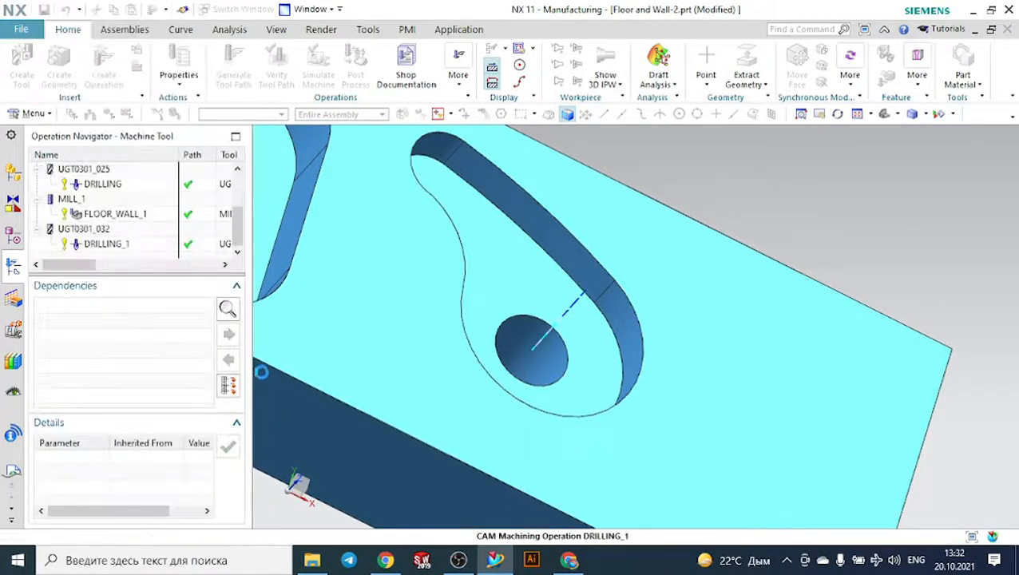
scroll(162, 340, down, 1)
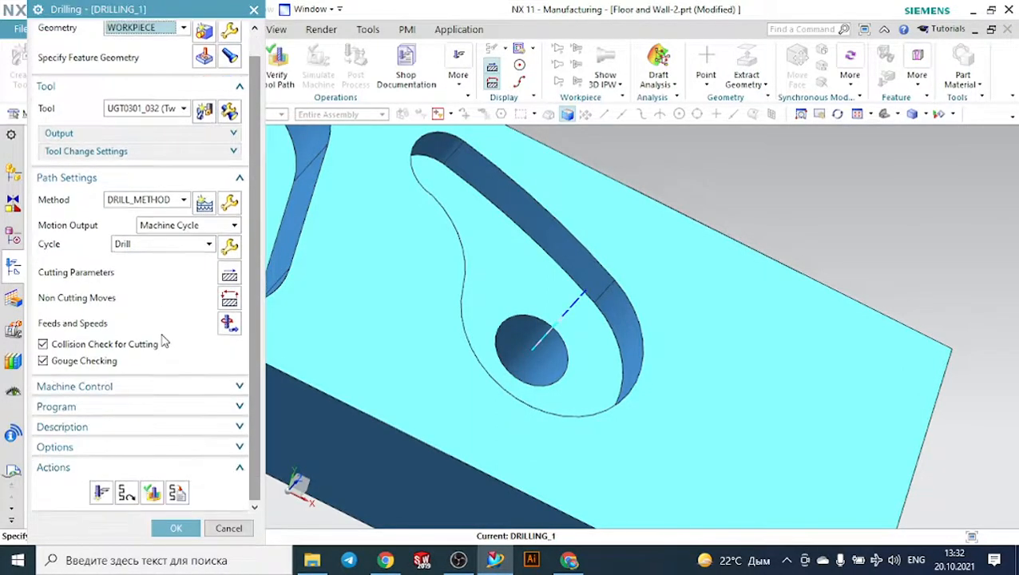
- Verify the drilling tool path by playing, resetting and replaying its 3D Dynamic simulation, and accept the operation
click(154, 492)
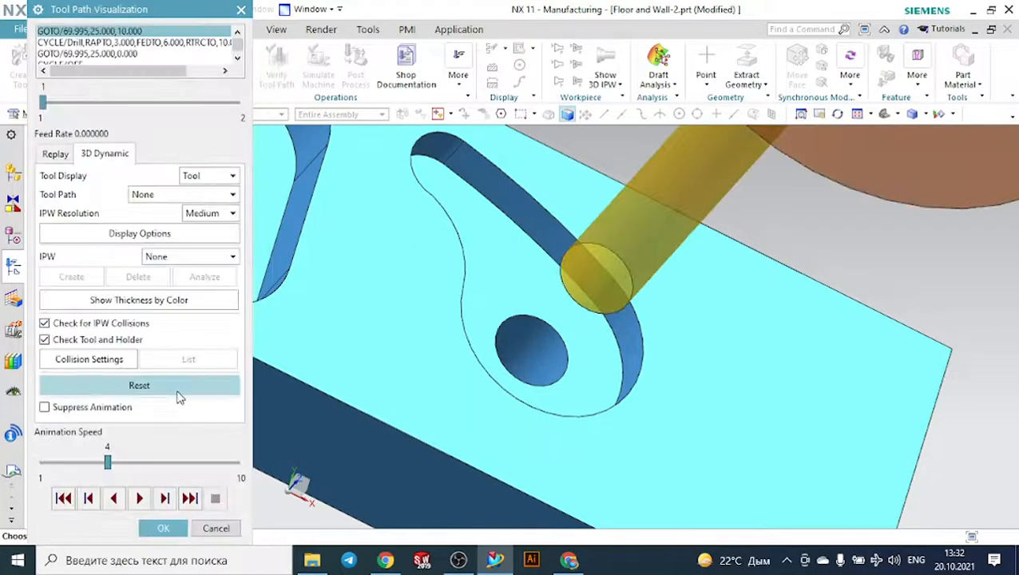
click(139, 498)
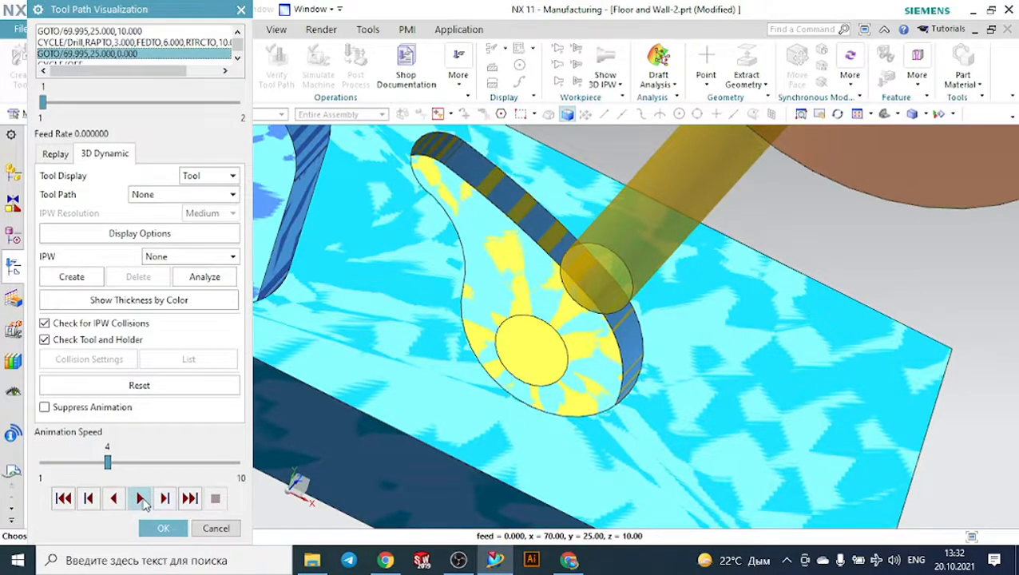
click(137, 387)
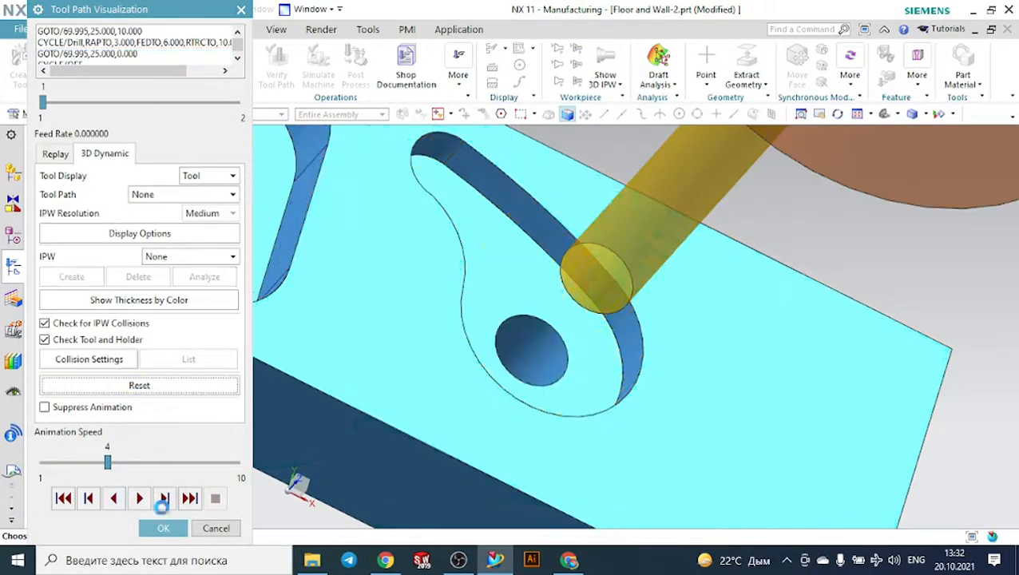
click(140, 498)
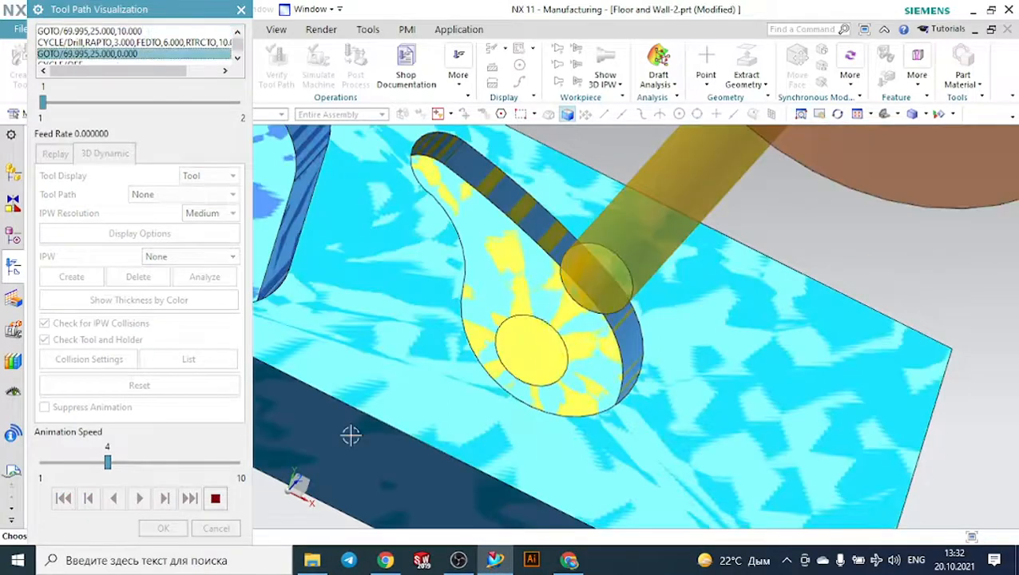
click(166, 529)
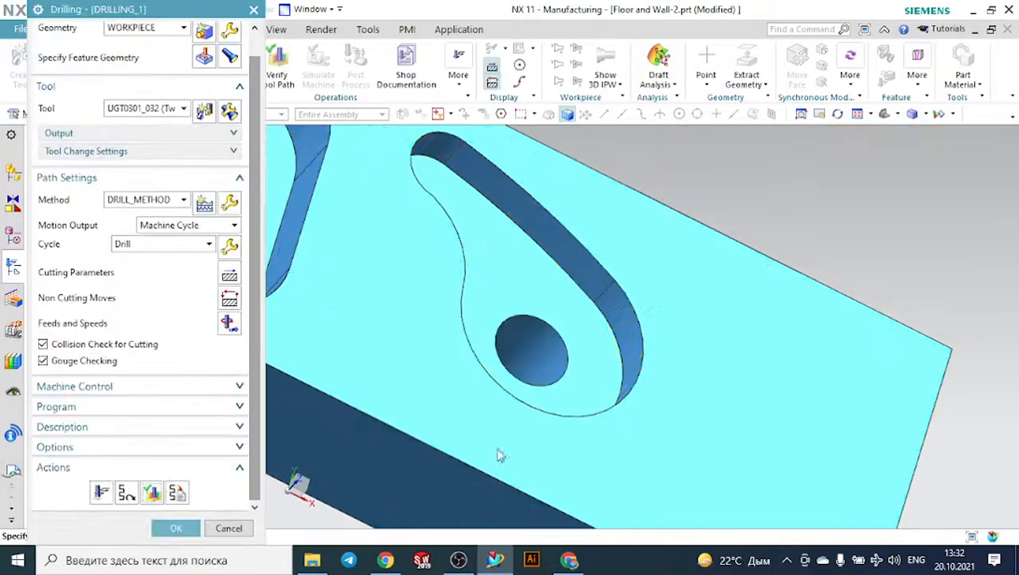
click(176, 528)
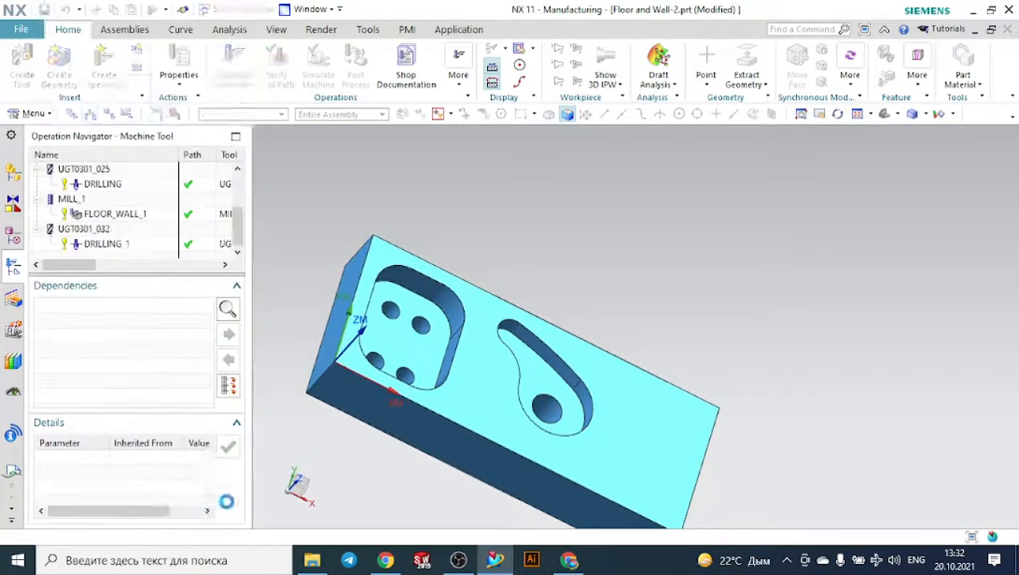
- Orient the part to a standard 3D view and collapse the MILL, UGT0301_025 and MILL_1 groups in the Operation Navigator
middle_drag(580, 287, 589, 311)
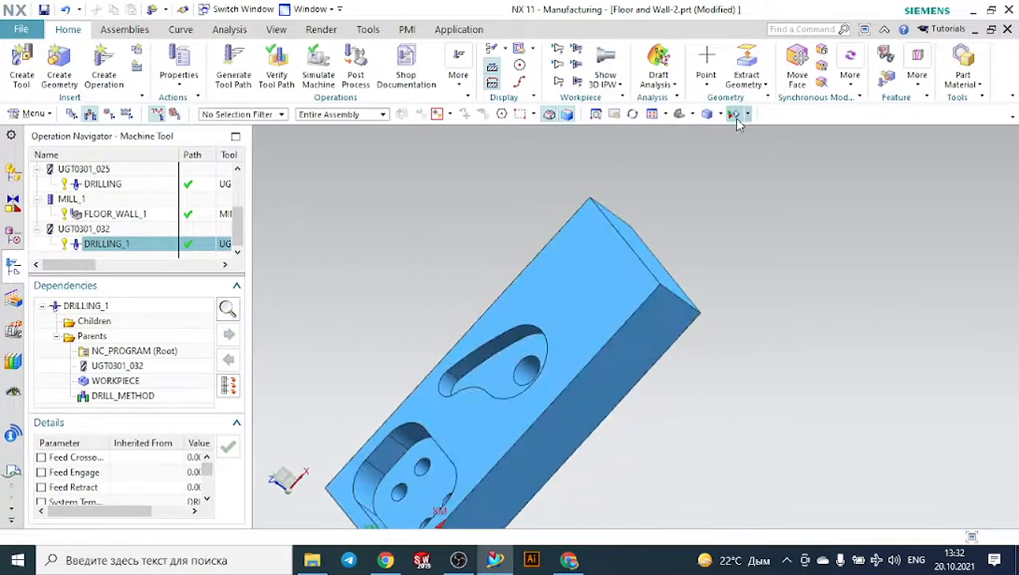
click(694, 113)
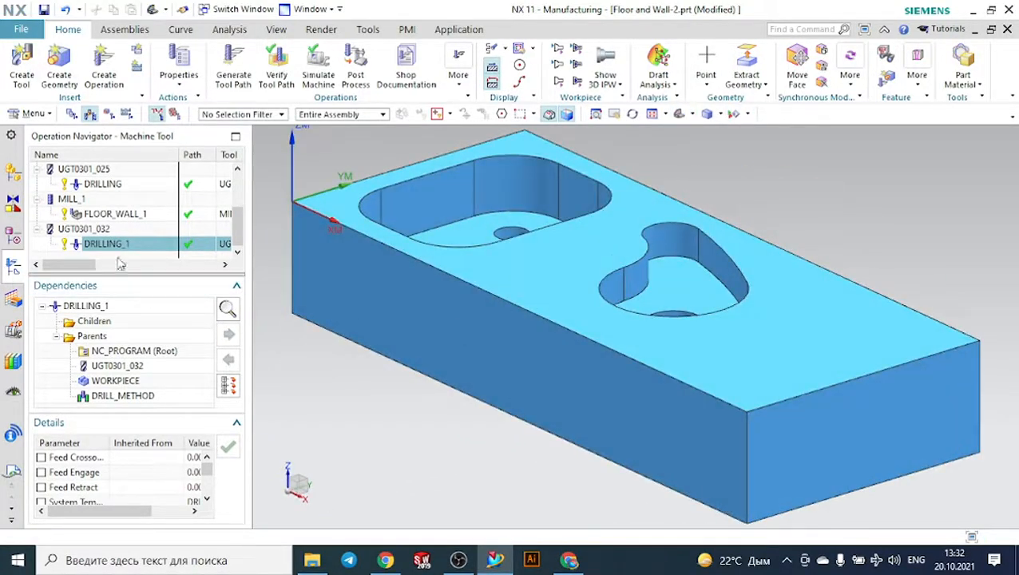
scroll(44, 206, up, 2)
click(44, 199)
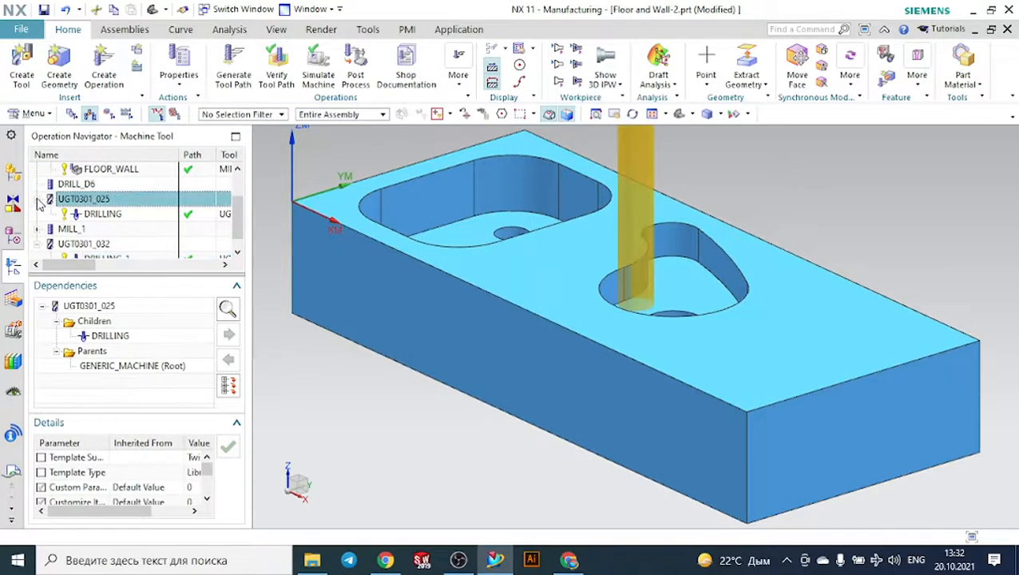
click(38, 199)
click(38, 169)
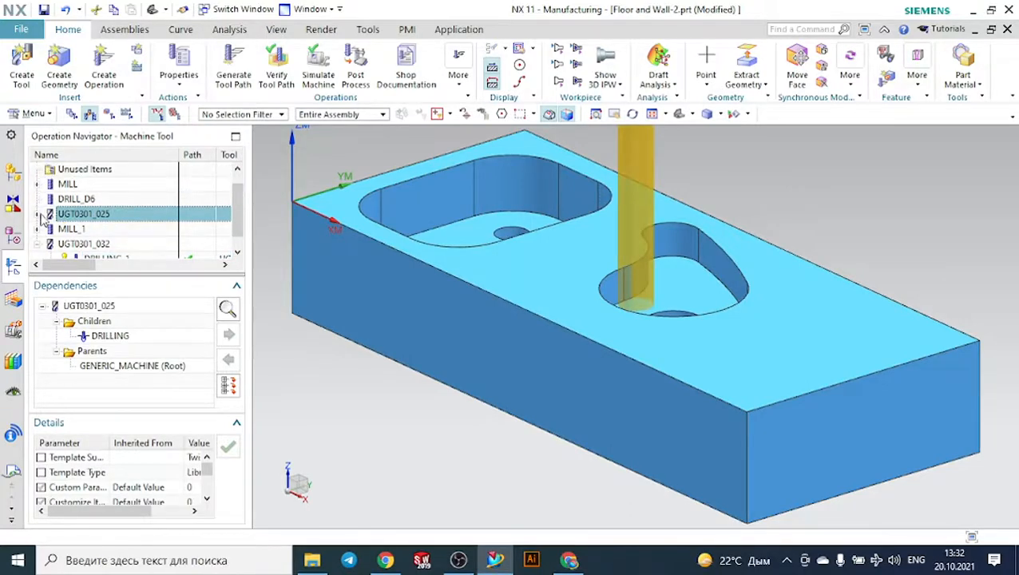
scroll(68, 196, up, 1)
- Display the MILL and DRILL_D6 tools on the part, along with the FLOOR_WALL tool path in the rectangular pocket
click(67, 200)
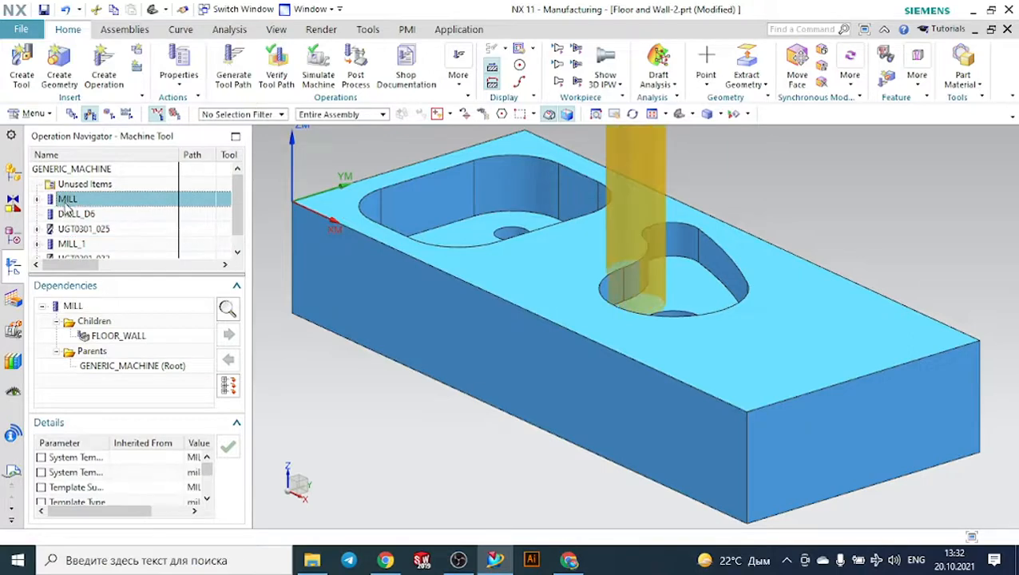
click(70, 213)
click(42, 199)
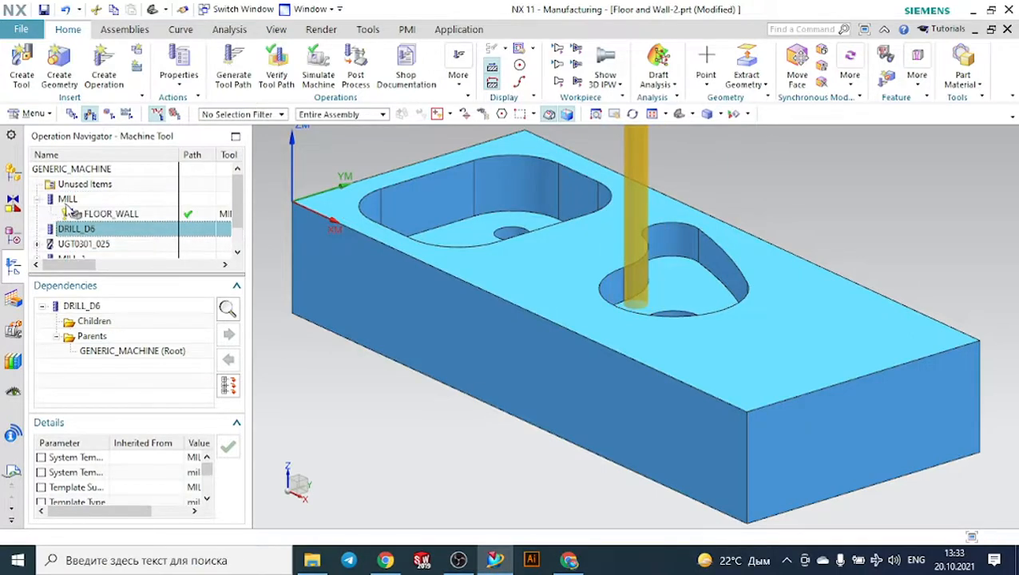
click(97, 217)
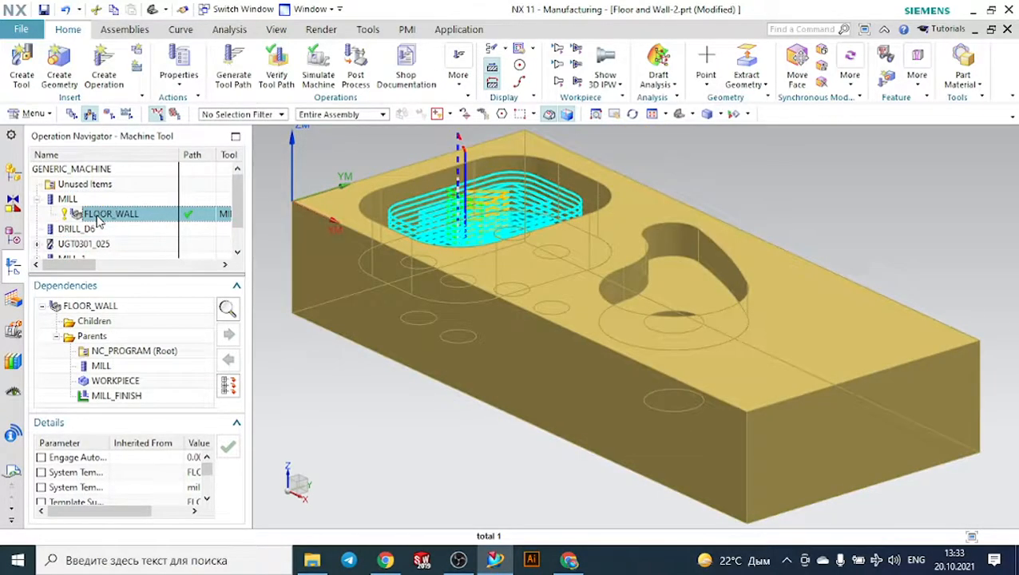
click(67, 200)
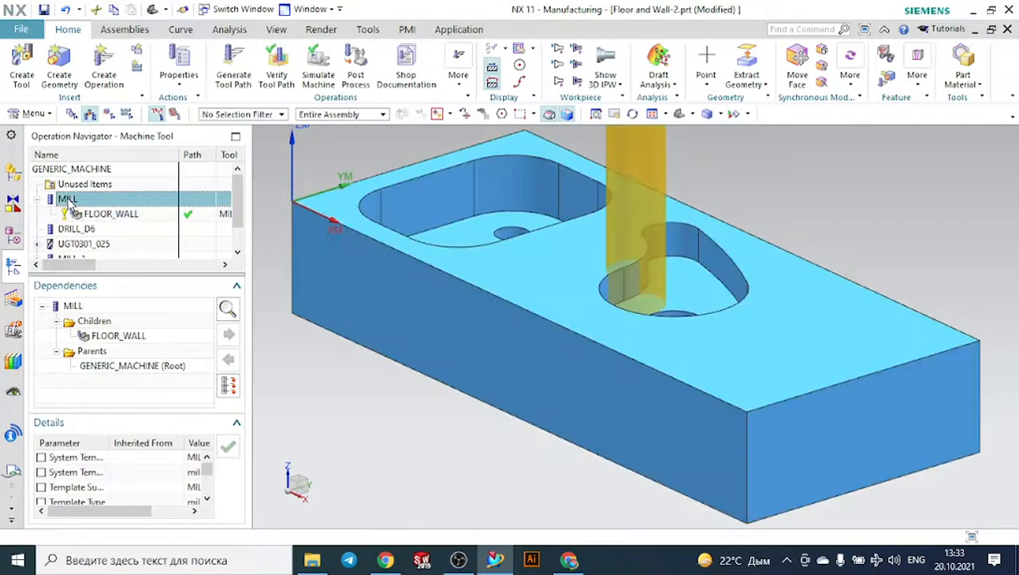
click(68, 230)
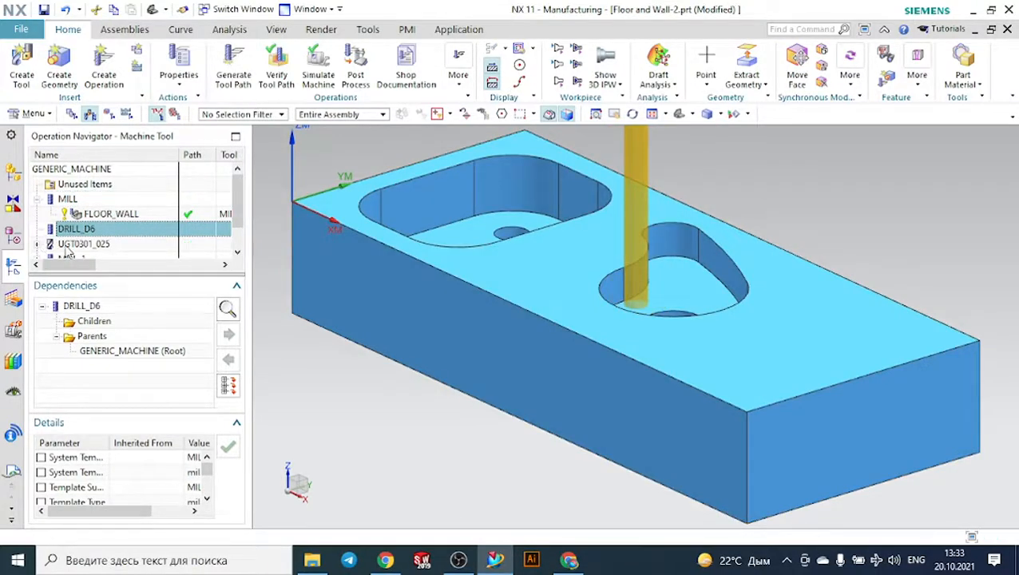
- Display the UGT0301_025, MILL_1 and UGT0301_032 tools, along with the DRILLING and FLOOR_WALL_1 tool paths
click(69, 244)
click(40, 245)
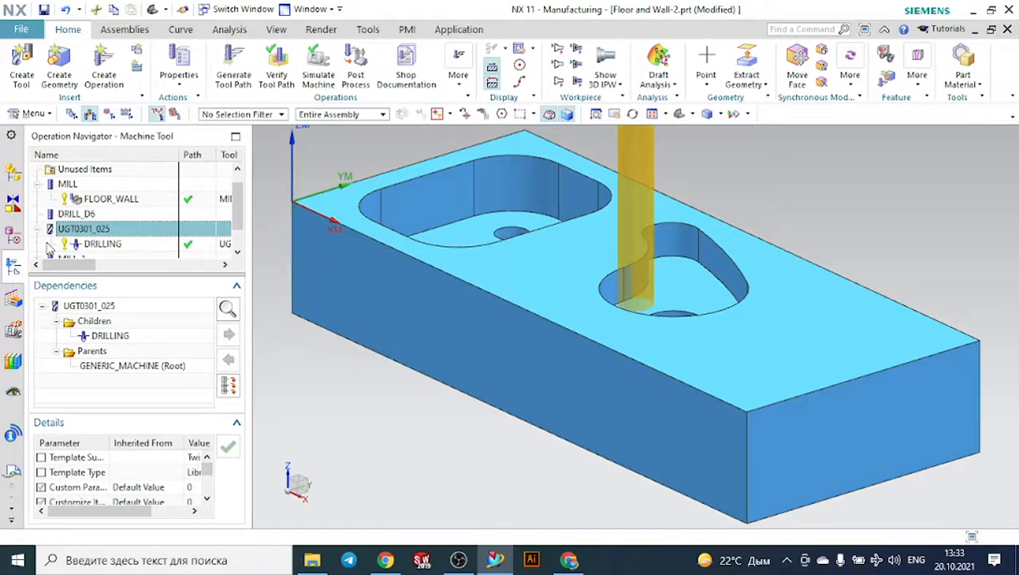
click(91, 243)
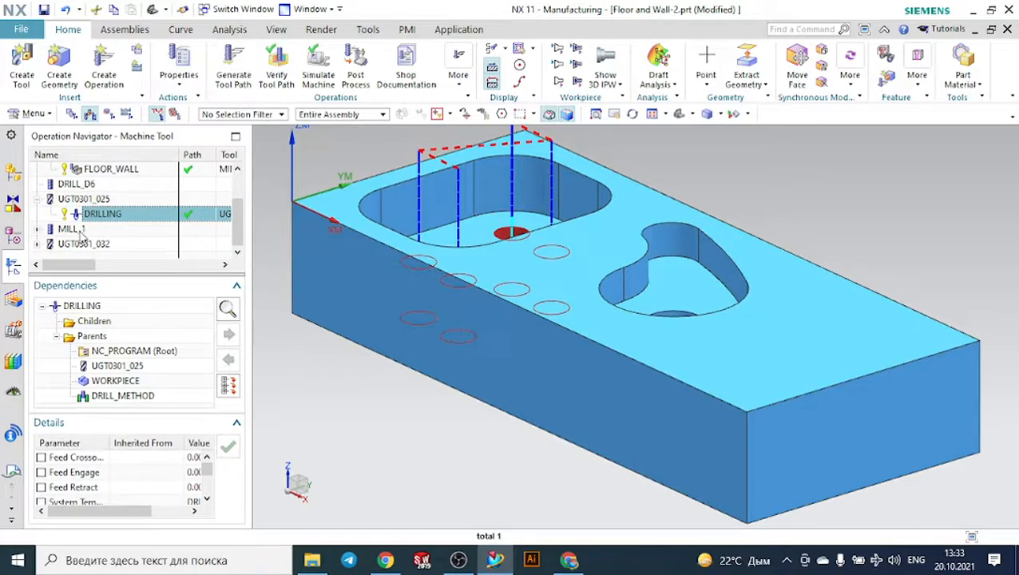
click(80, 230)
click(37, 229)
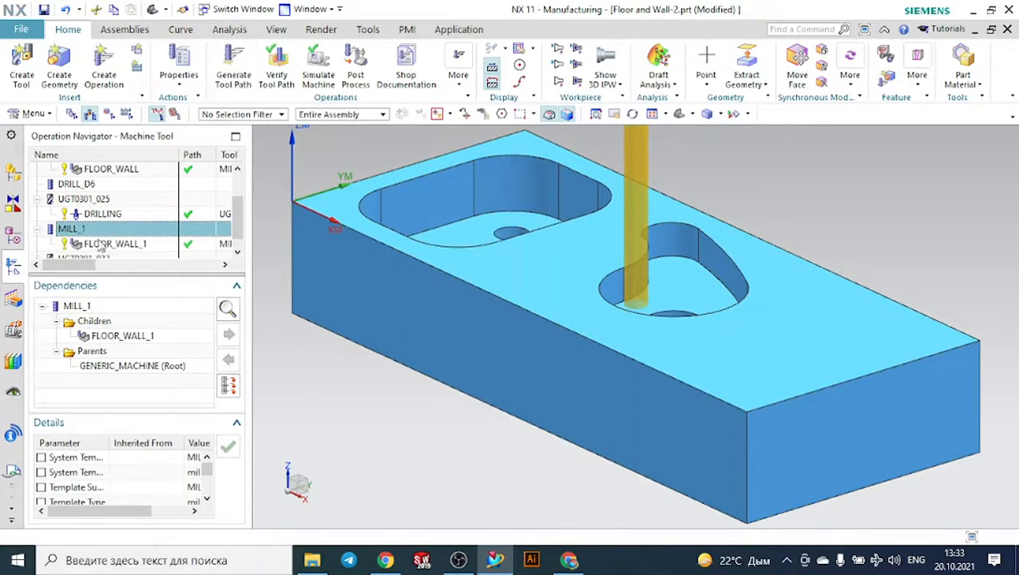
click(102, 231)
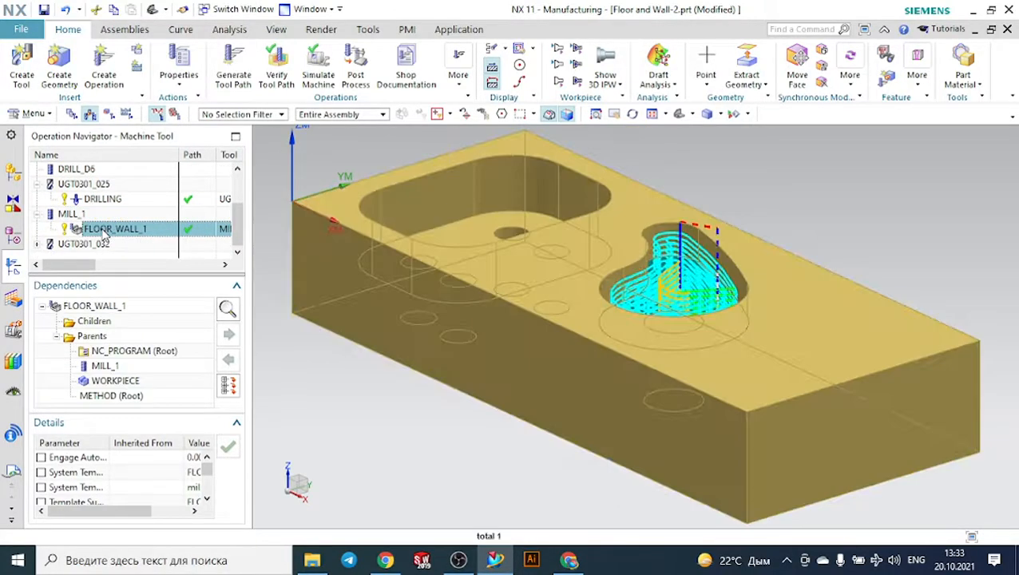
click(71, 246)
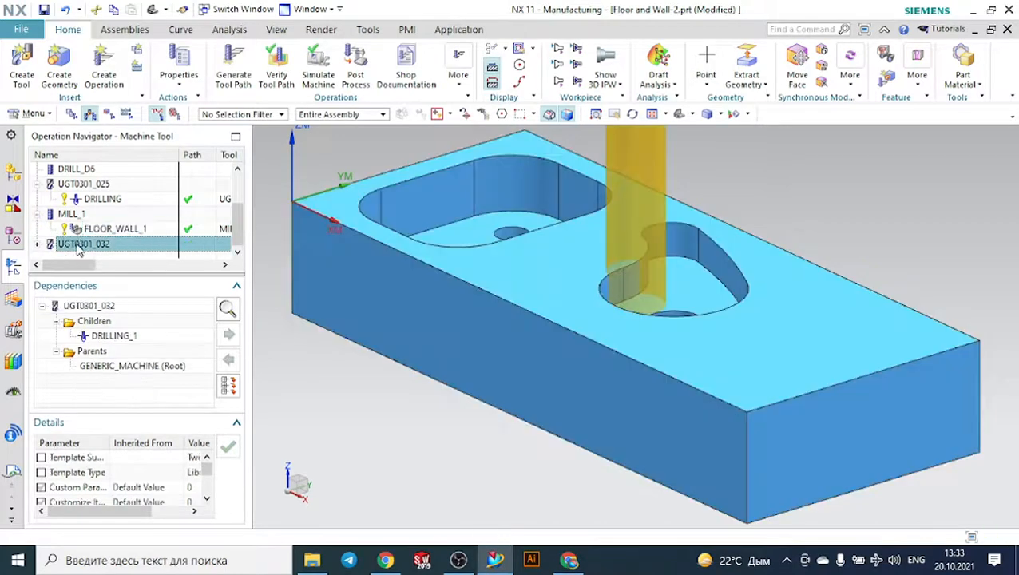
- Collapse the expanded tool groups in the Operation Navigator so only the tool names are listed
scroll(40, 221, up, 1)
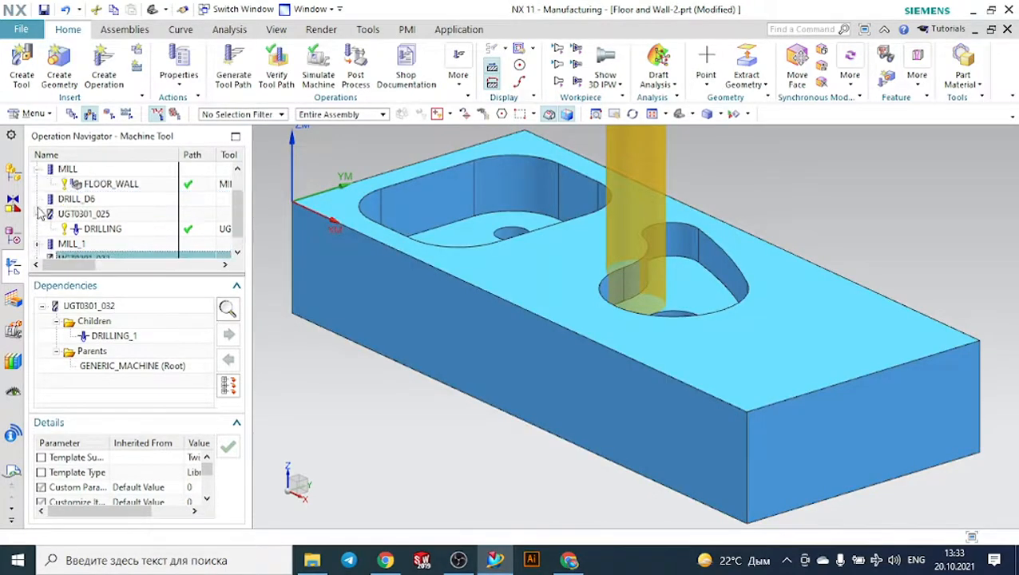
click(39, 214)
click(38, 185)
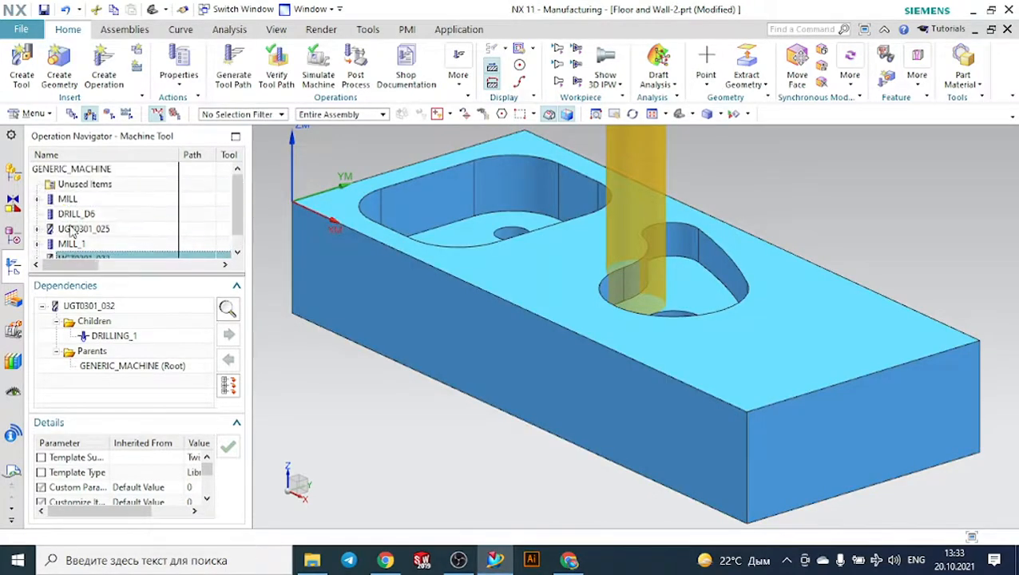
- Show the Operation Navigator in Program Order view and display the FLOOR_WALL, DRILLING, FLOOR_WALL_1 and DRILLING_1 tool paths in turn
click(72, 114)
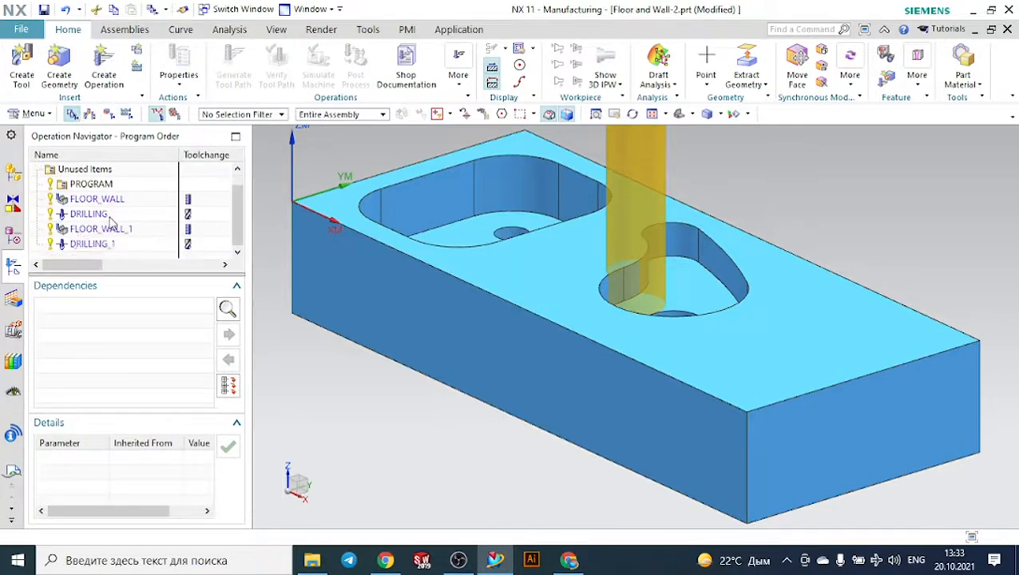
click(104, 203)
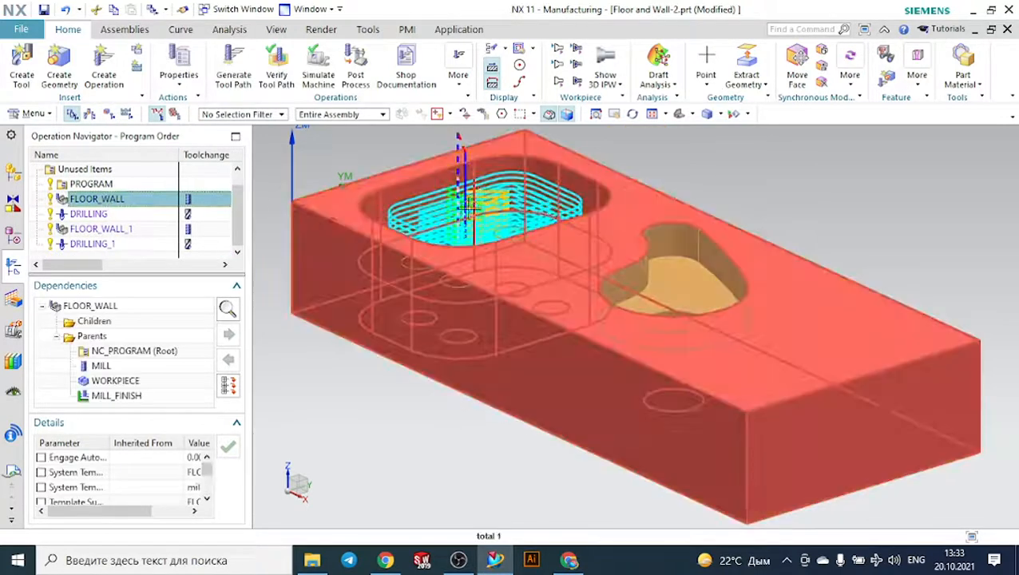
click(109, 215)
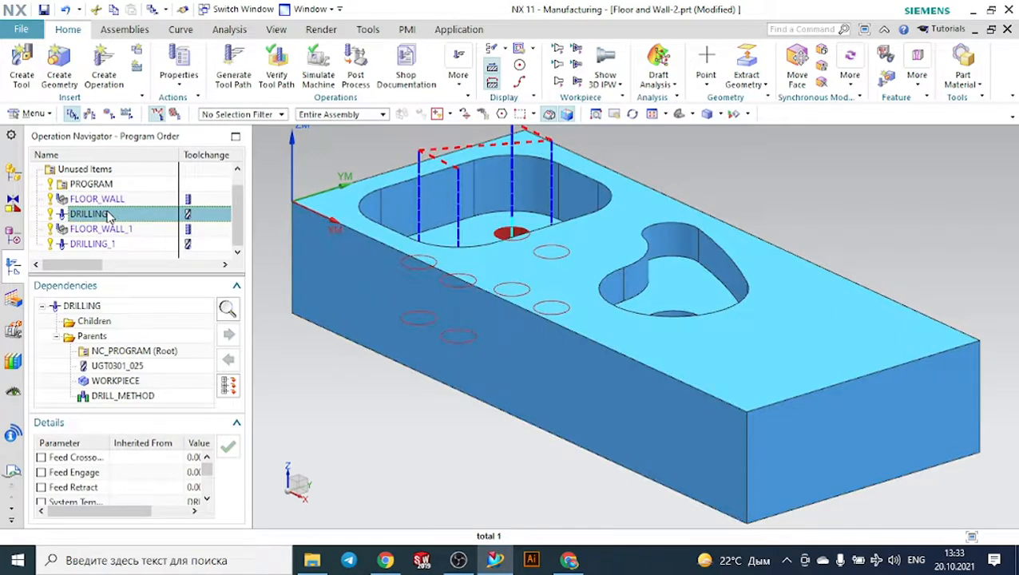
click(107, 230)
click(102, 244)
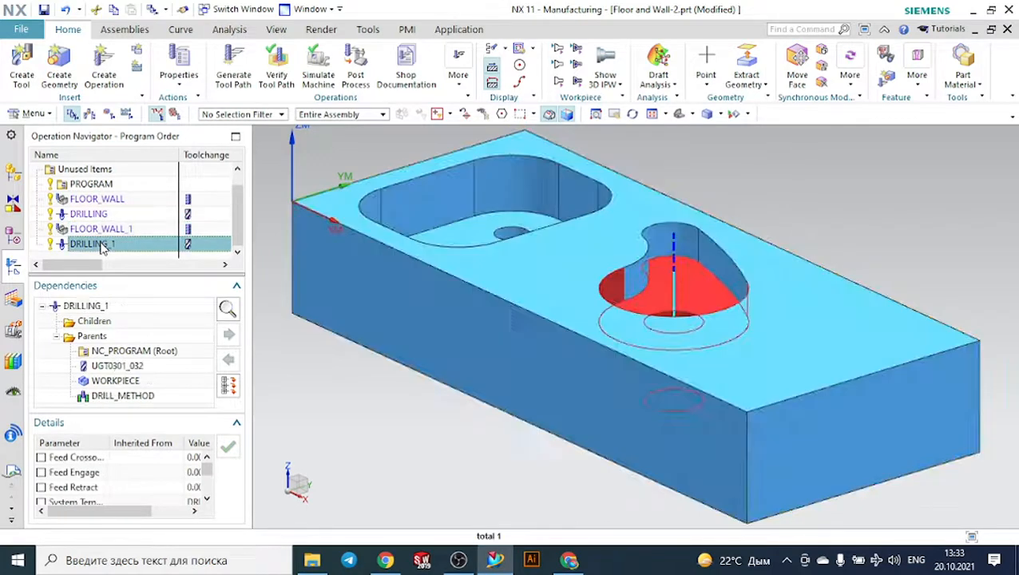
- Postprocess all four milling and drilling operations together with the MILL_3_AXIS postprocessor and Metric/PART units, accepting the units mismatch
scroll(386, 273, down, 3)
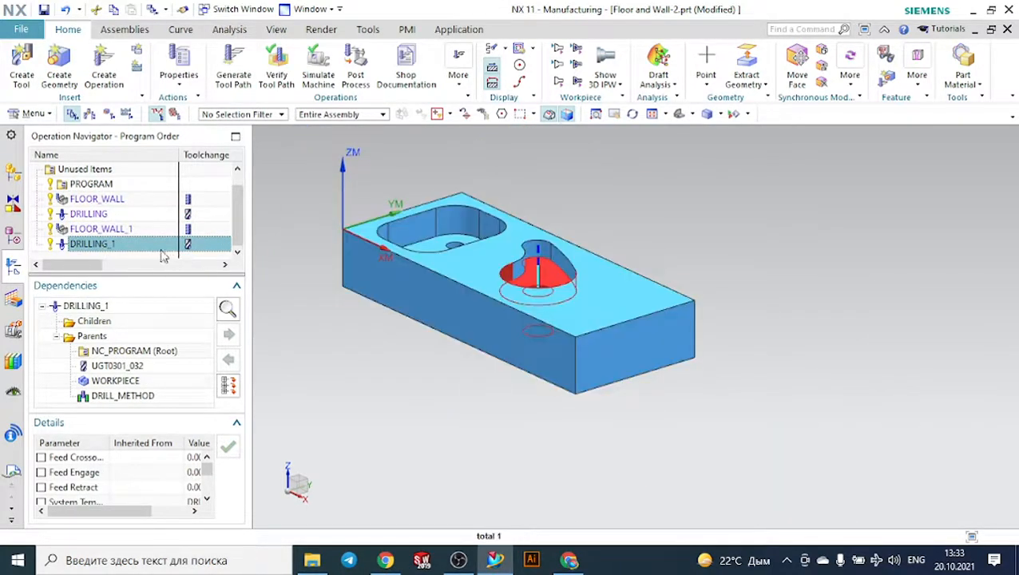
click(108, 203)
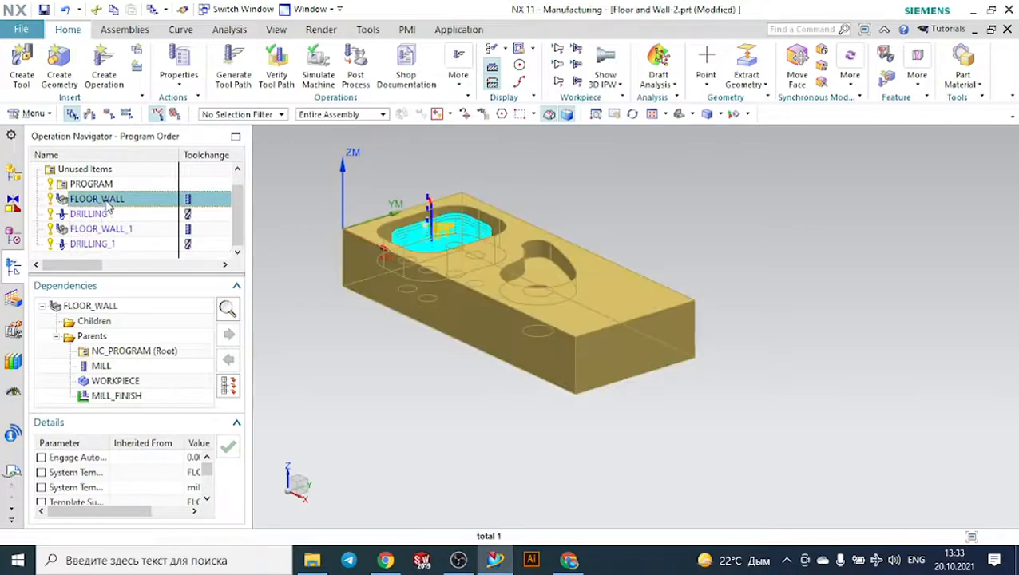
key(shift+Down)
key(shift+Down)
key(shift+Down)
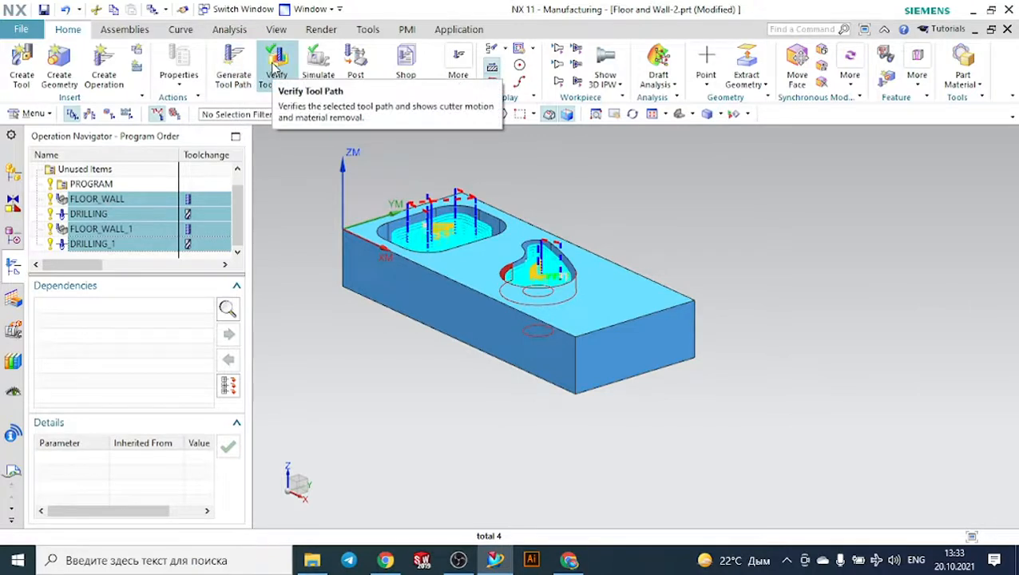
click(355, 62)
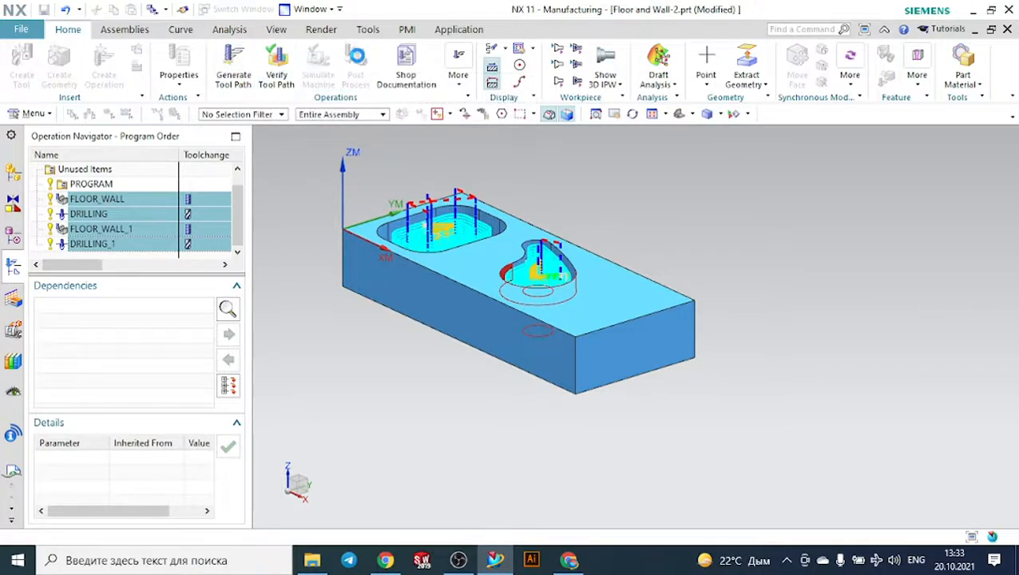
click(69, 62)
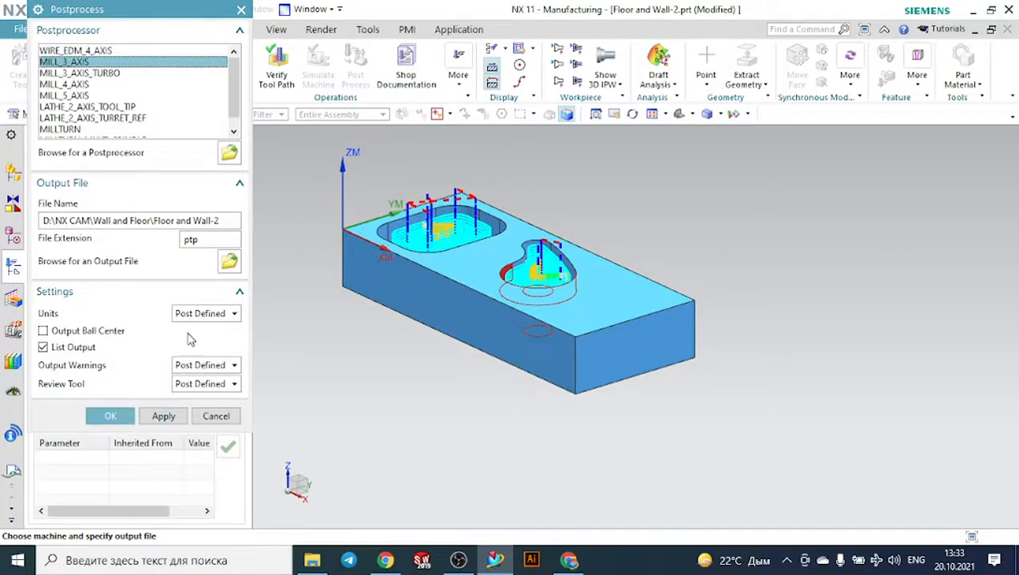
click(202, 311)
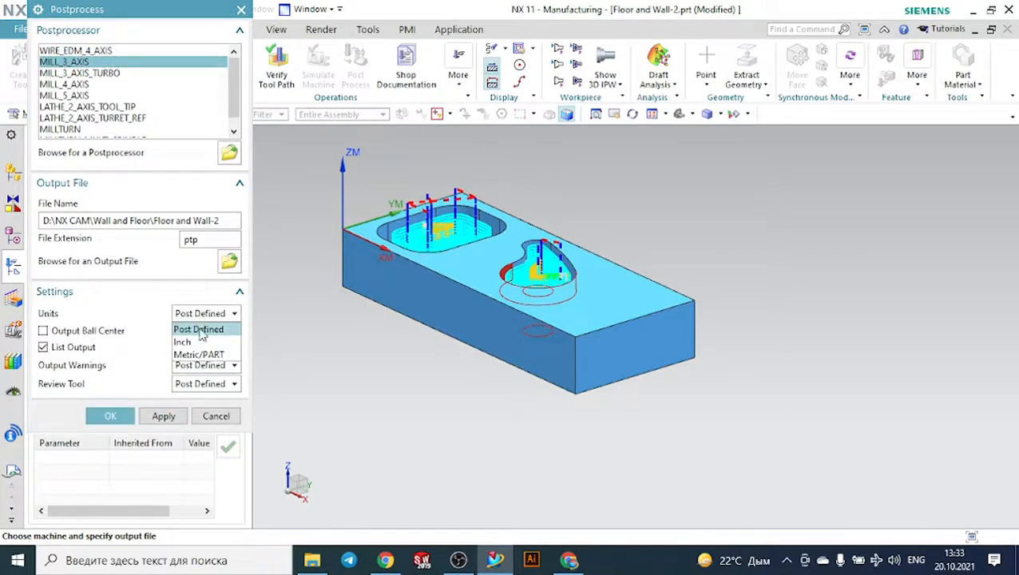
click(199, 354)
click(110, 416)
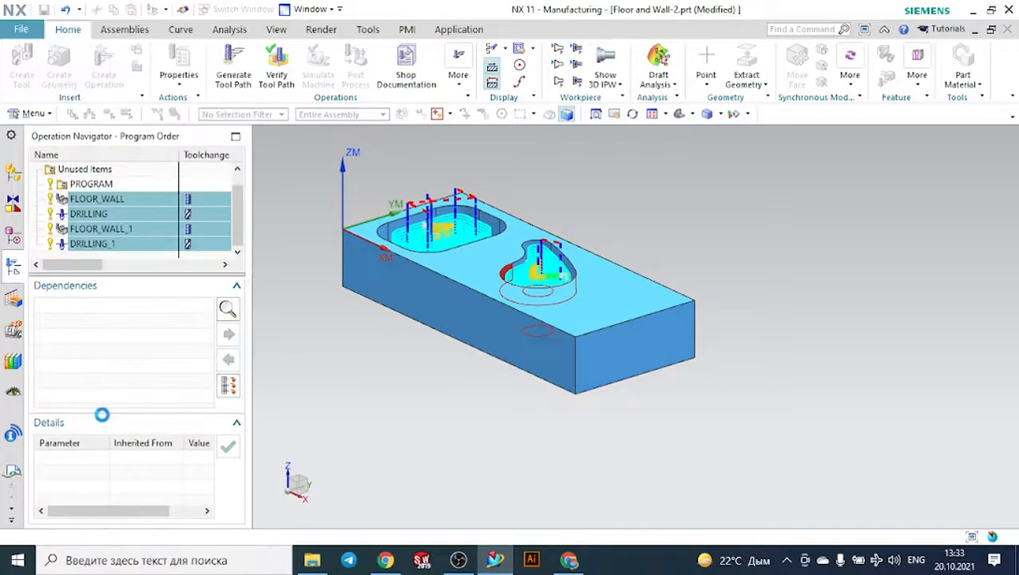
click(401, 303)
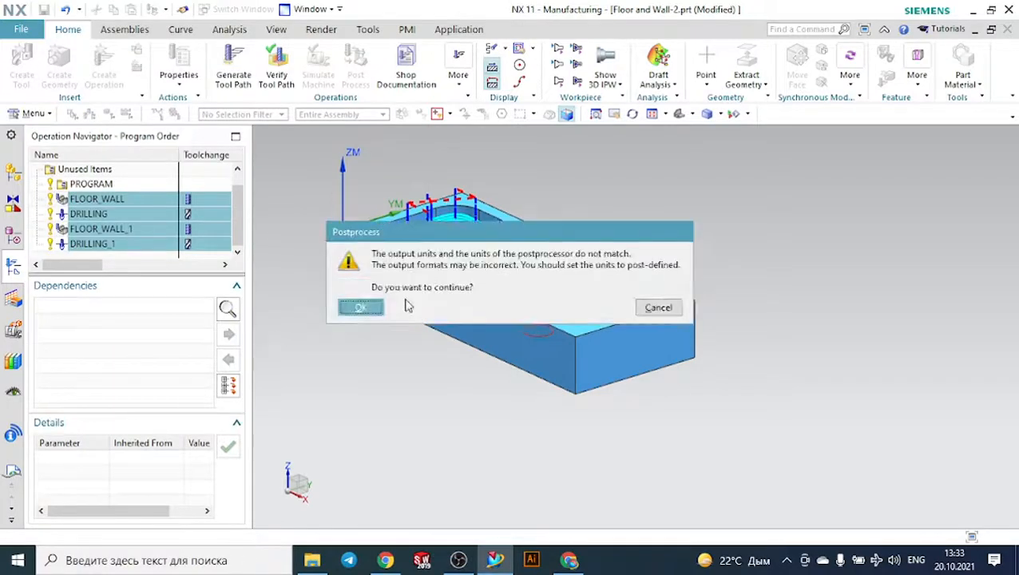
click(360, 309)
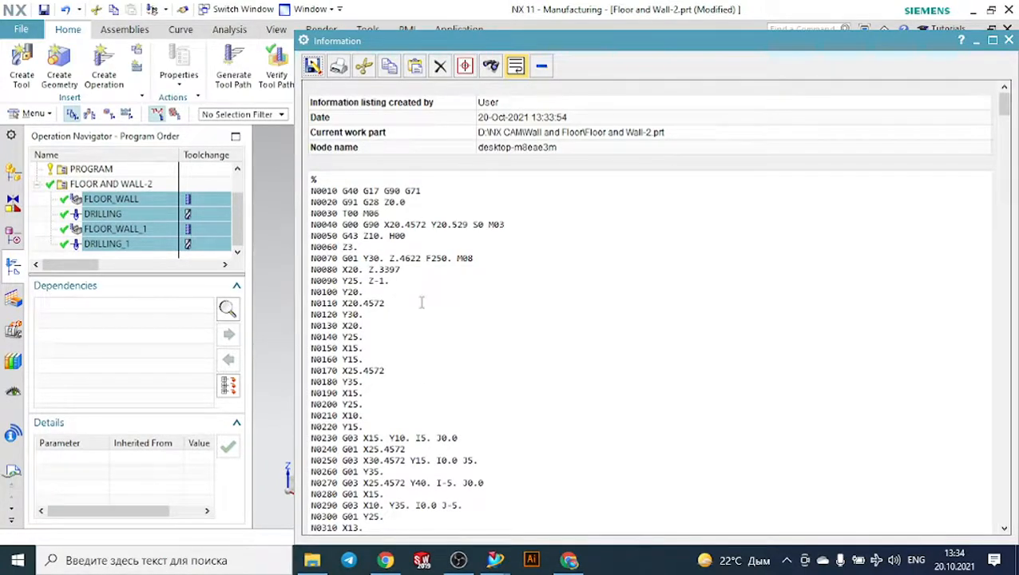
- Look through the generated G-code listing for the pocket milling and drilling operations, and put the Information window away
scroll(408, 252, down, 1)
scroll(408, 252, down, 10)
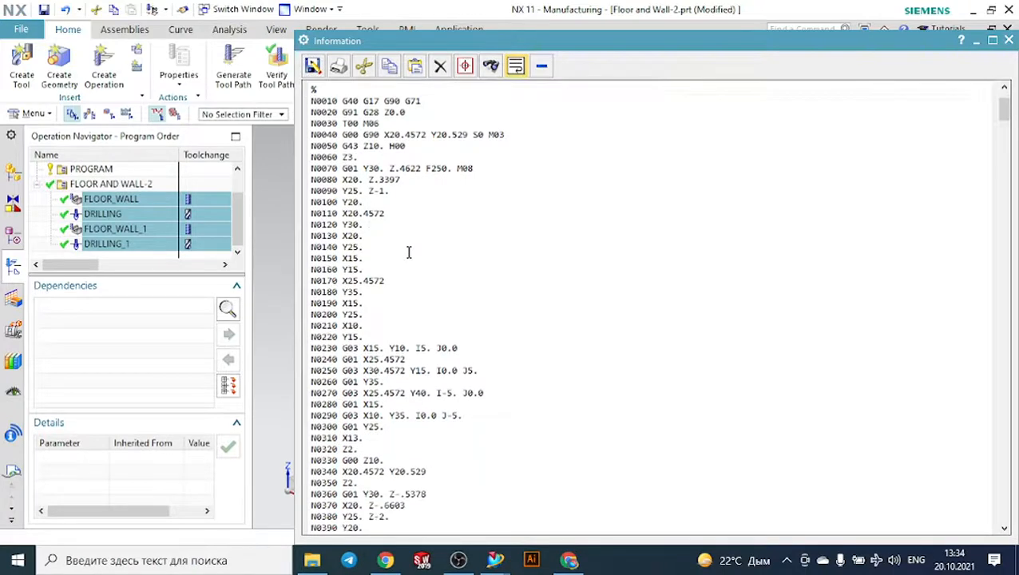
scroll(408, 252, down, 20)
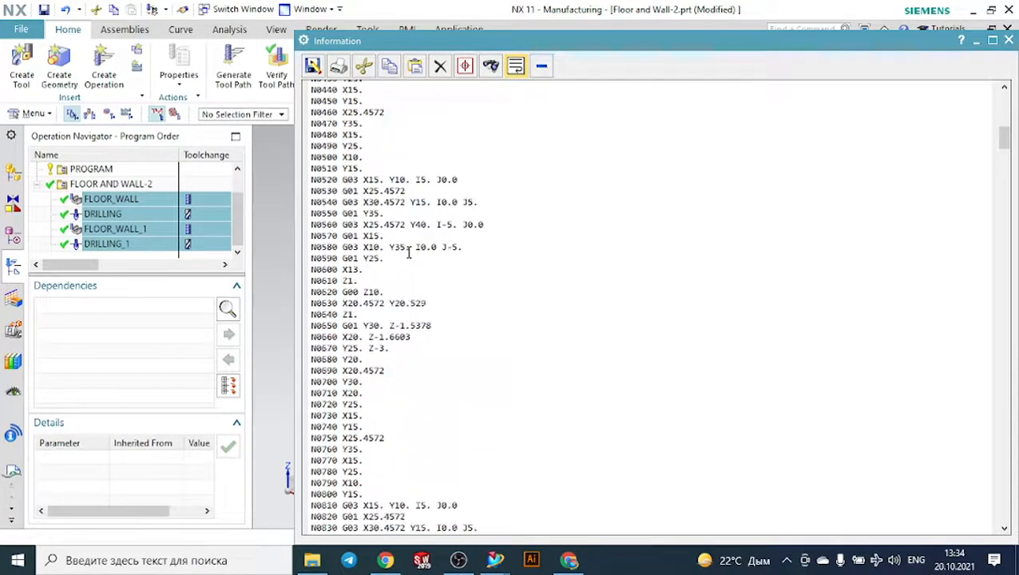
scroll(408, 252, down, 20)
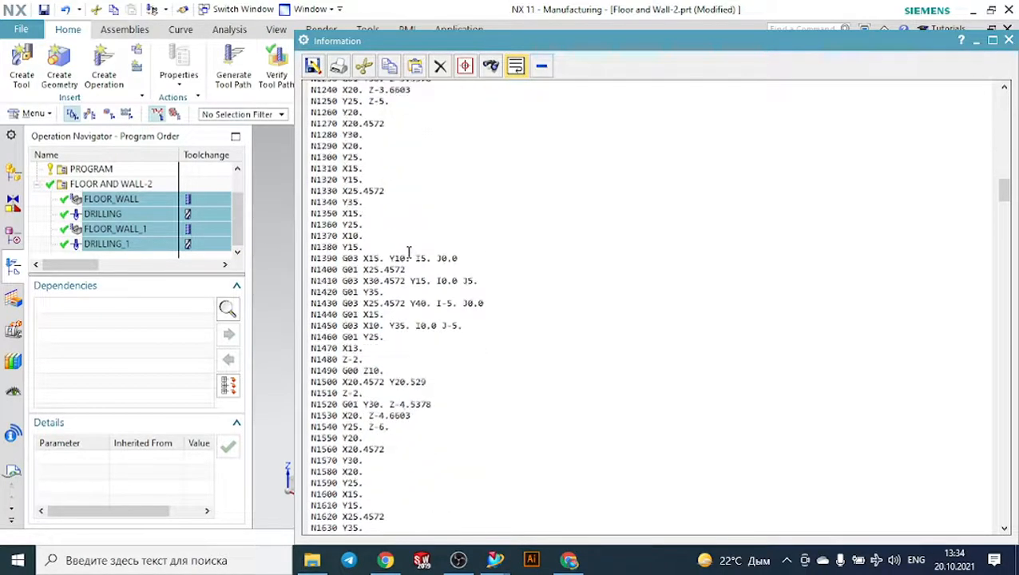
scroll(408, 252, down, 20)
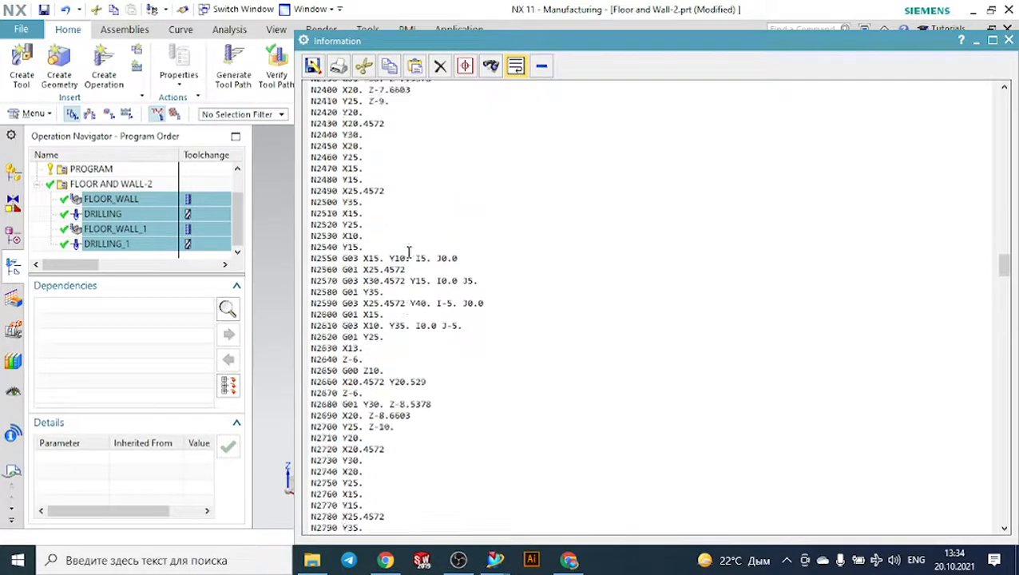
scroll(408, 252, down, 4)
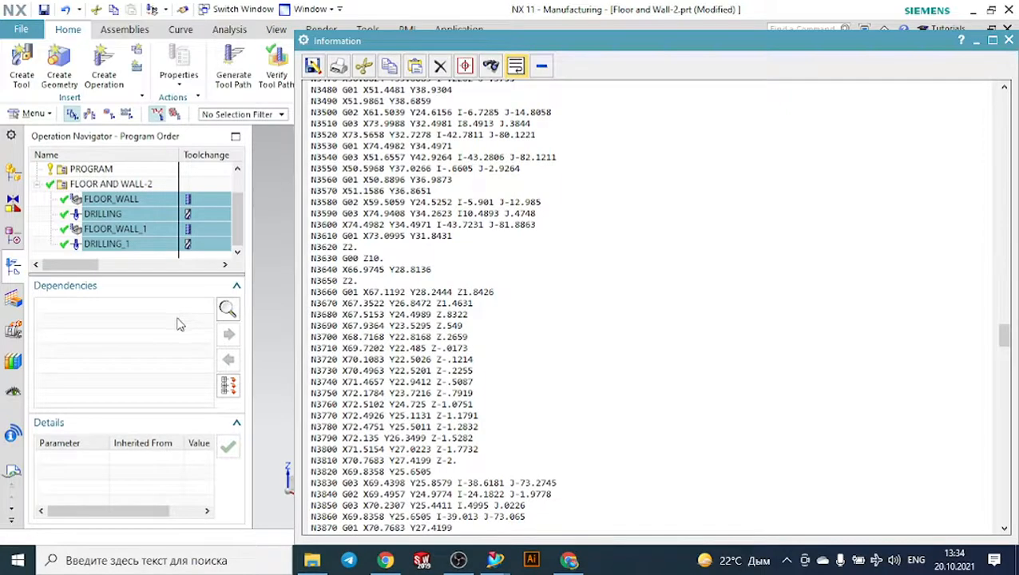
click(975, 40)
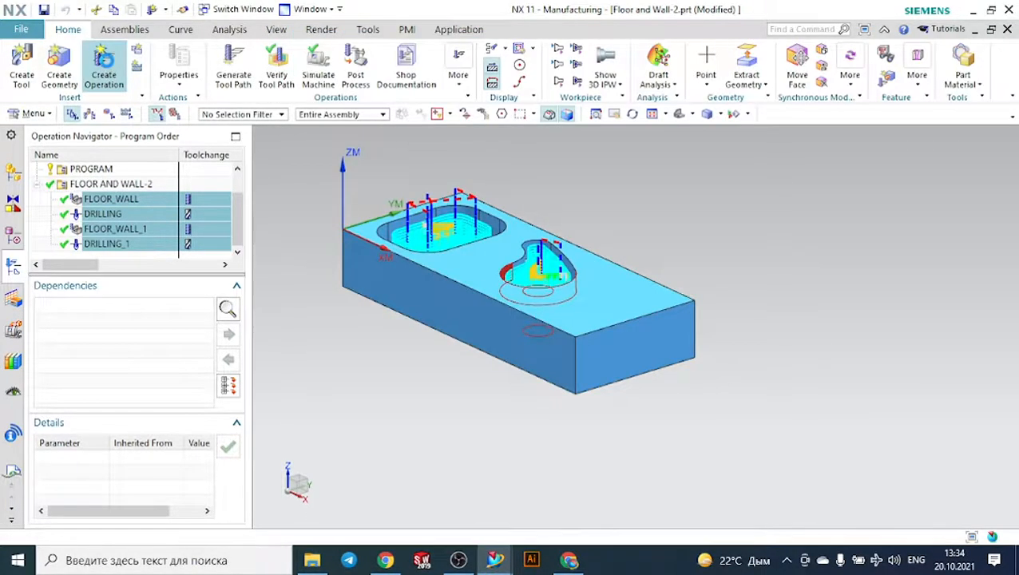
- Start creating a new operation and change its type from hole_making to mill_planar to review the available operation subtypes
click(103, 66)
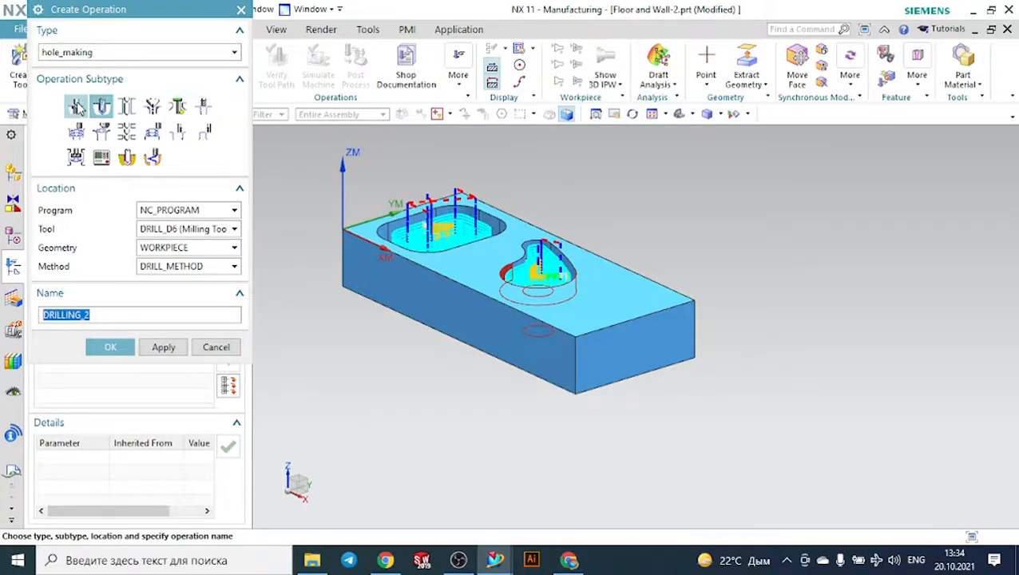
mouse_move(77, 107)
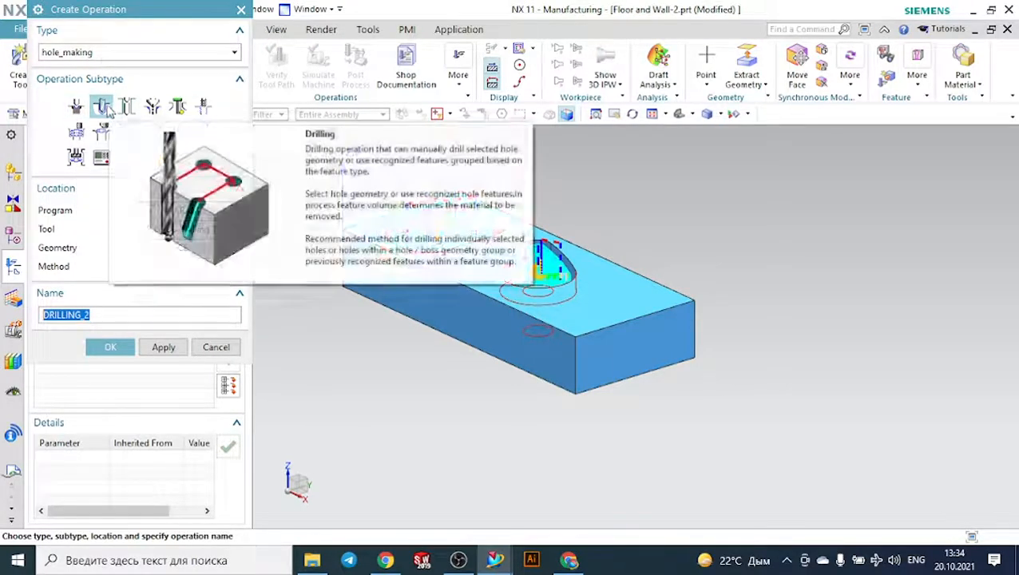
click(103, 53)
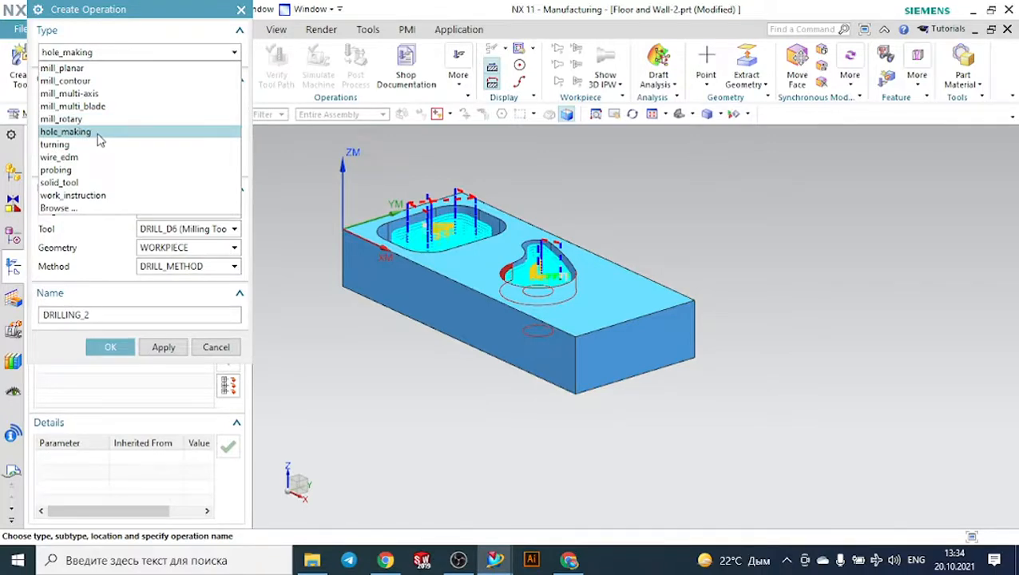
click(64, 69)
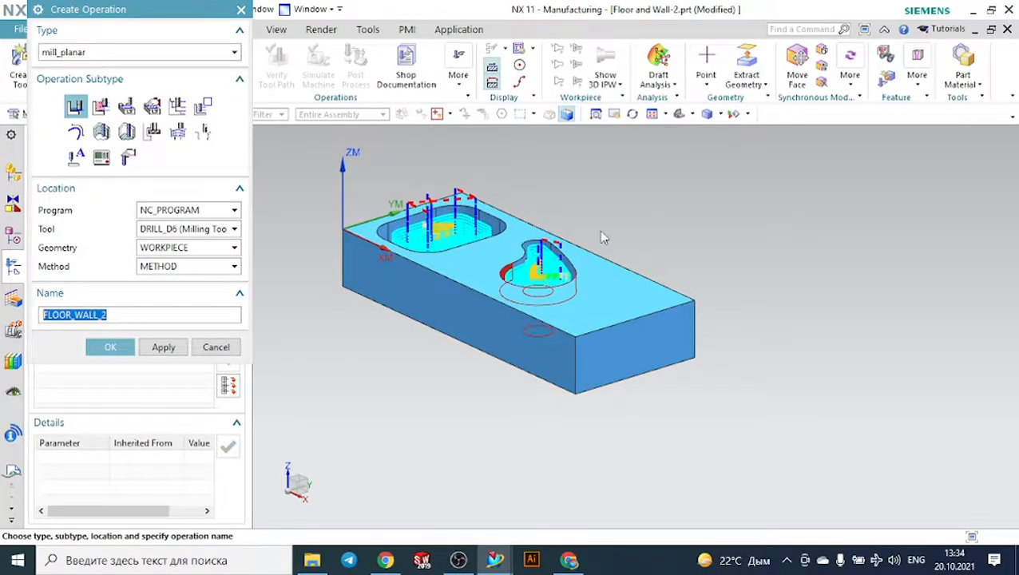
middle_drag(632, 223, 640, 241)
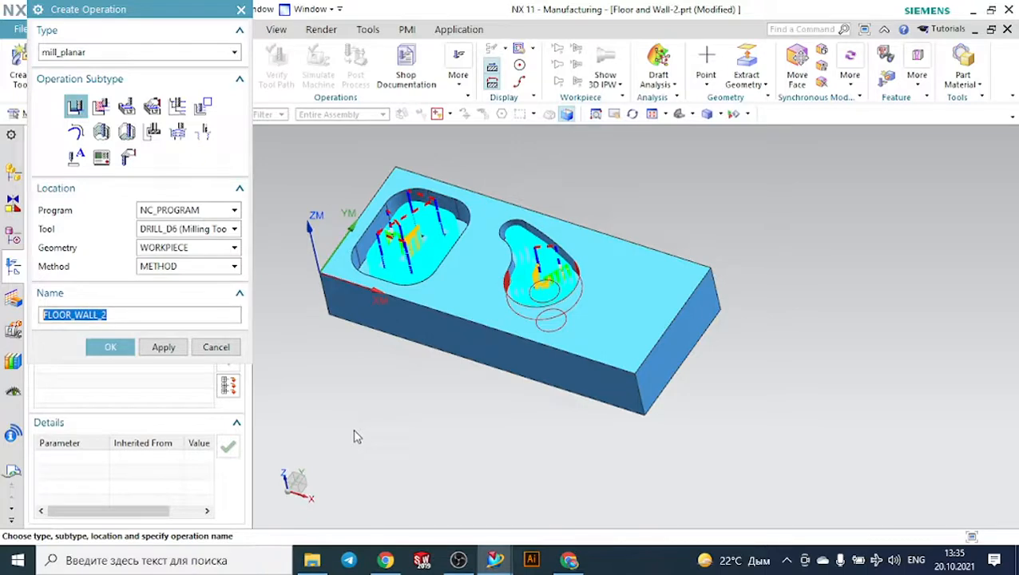
- Switch to the Google Meet call, stop presenting the screen, and bring up OBS
click(556, 540)
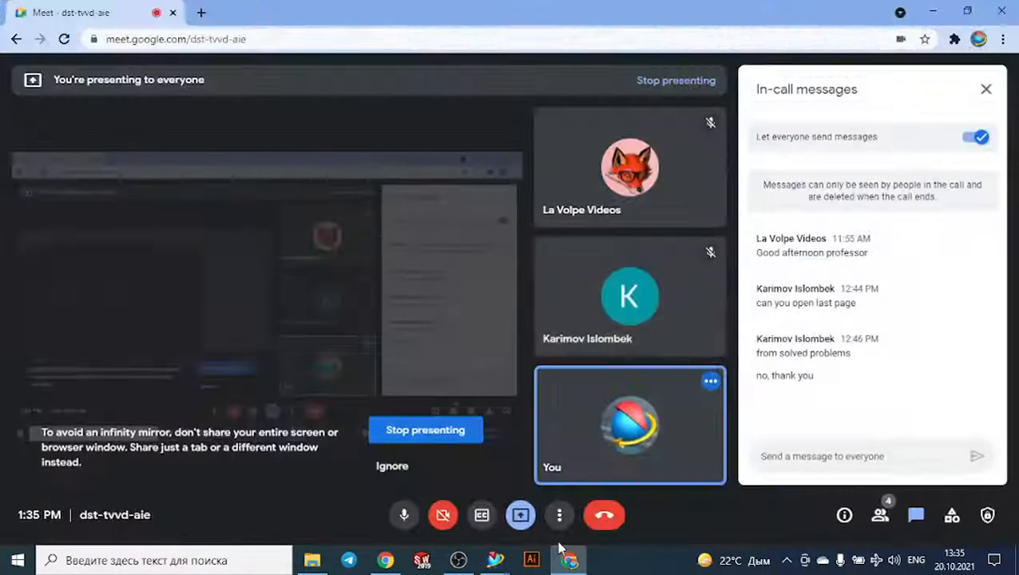
click(521, 515)
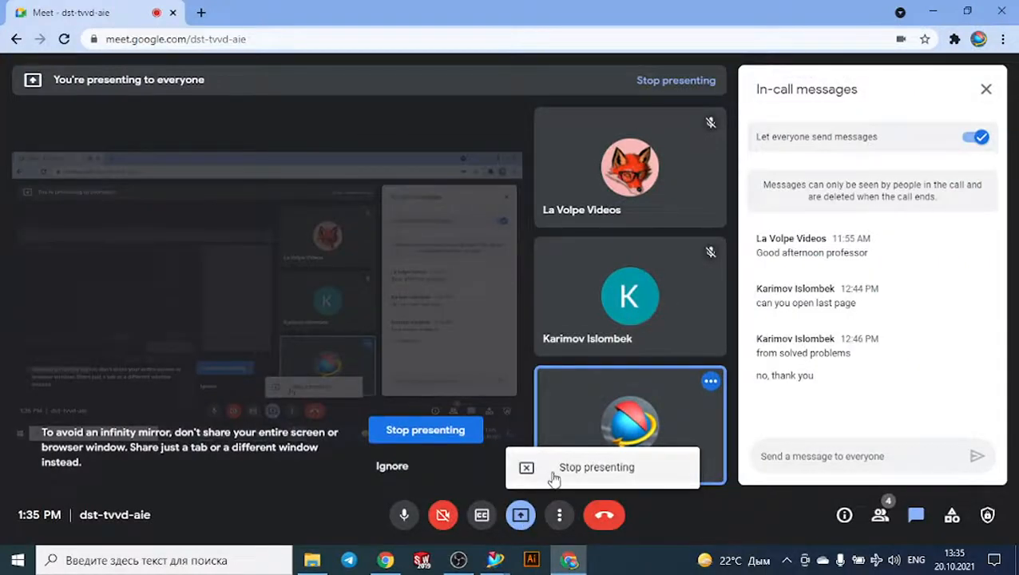
click(553, 477)
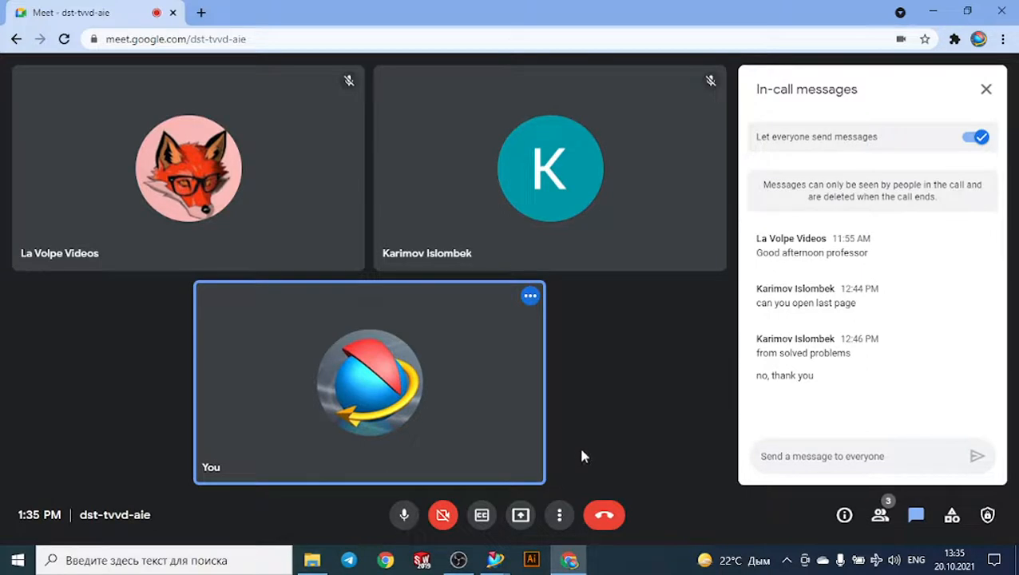
click(462, 559)
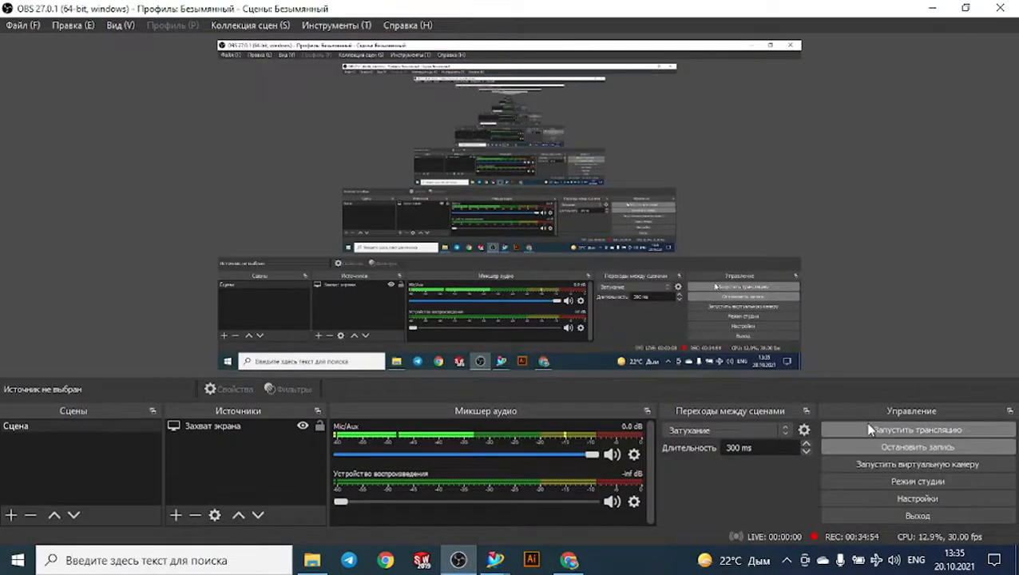